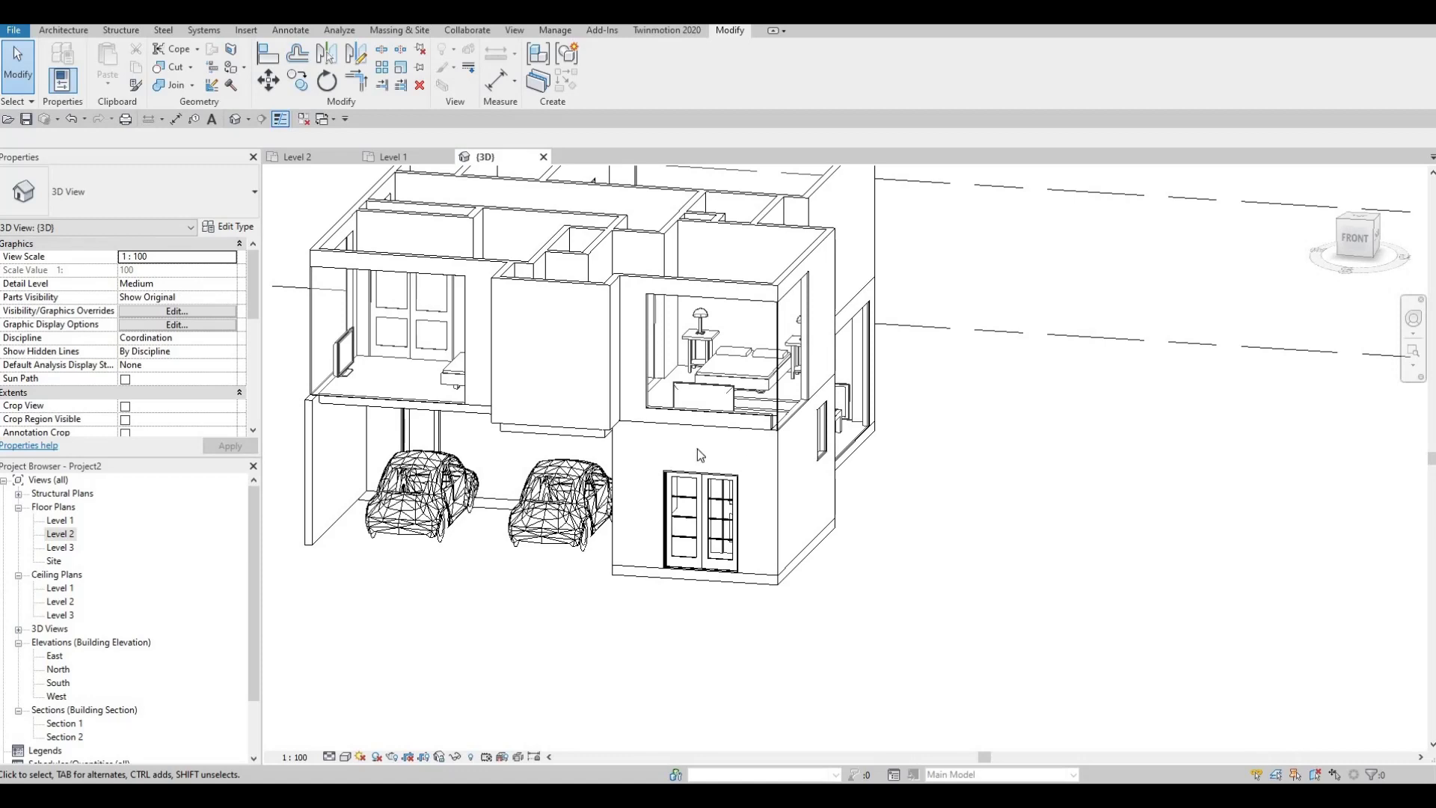
- Raise the base of the front curtain wall at the Level 2 corner bedroom above the double door to a base offset of about 362 mm
scroll(733, 416, up, 2)
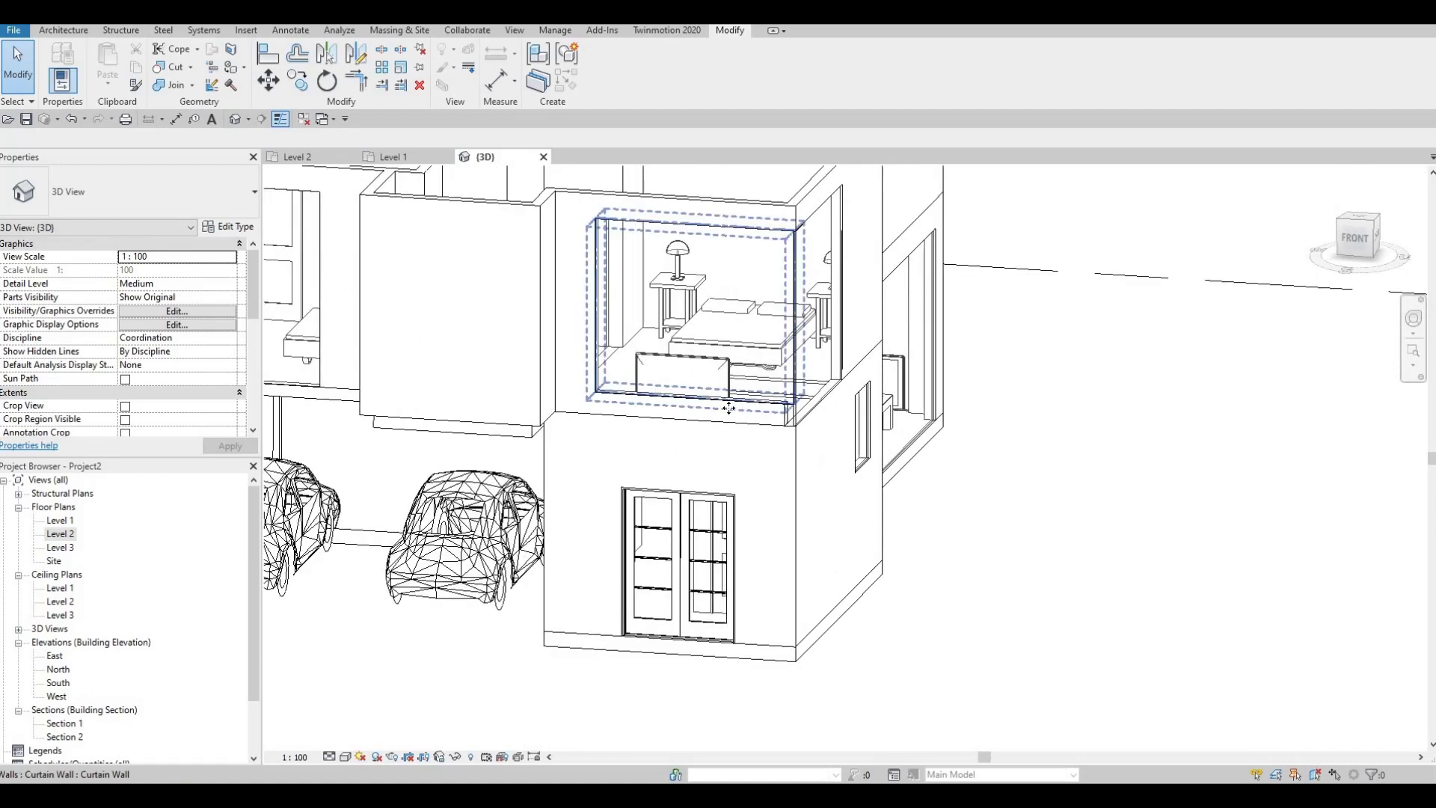
click(695, 405)
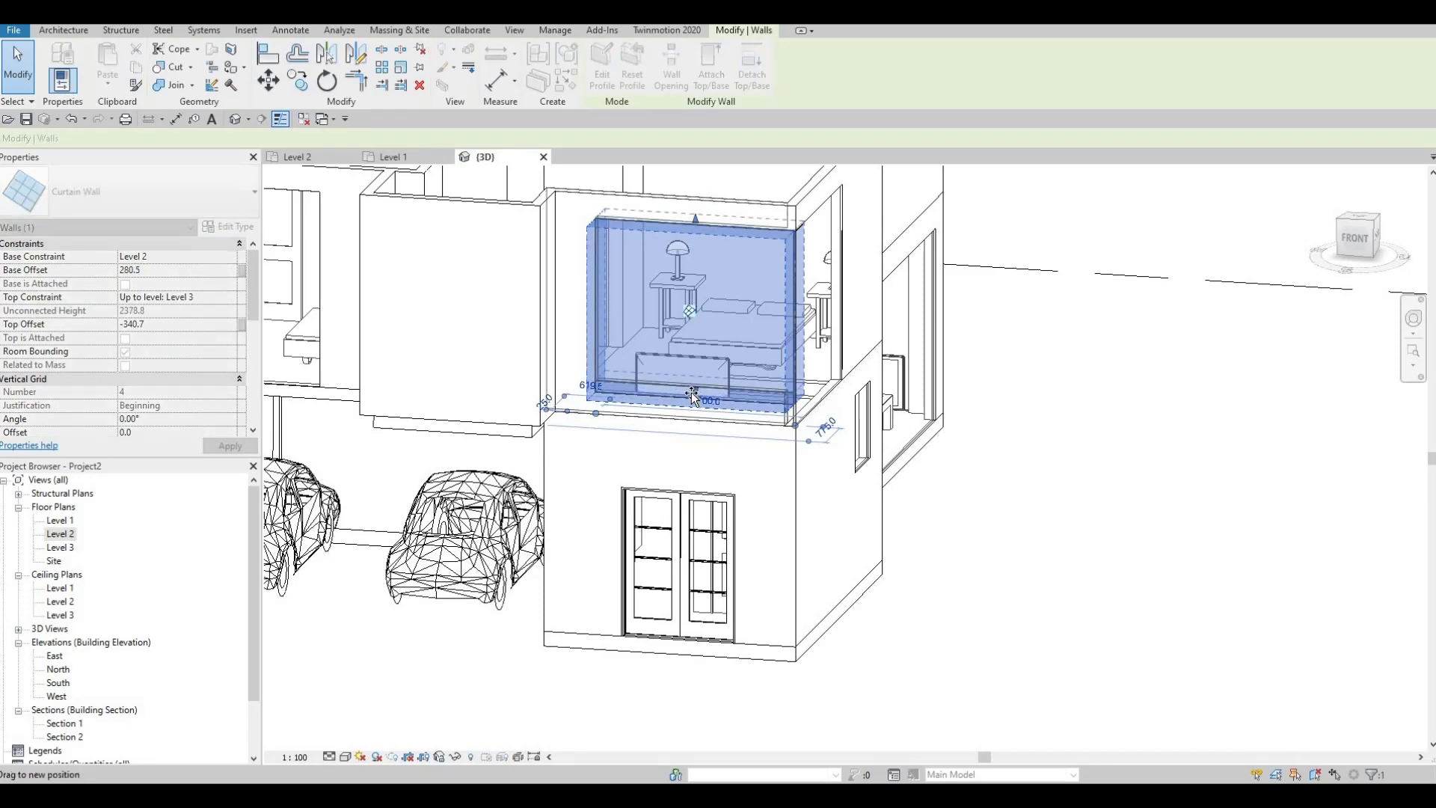
drag(674, 372, 673, 371)
scroll(656, 434, up, 3)
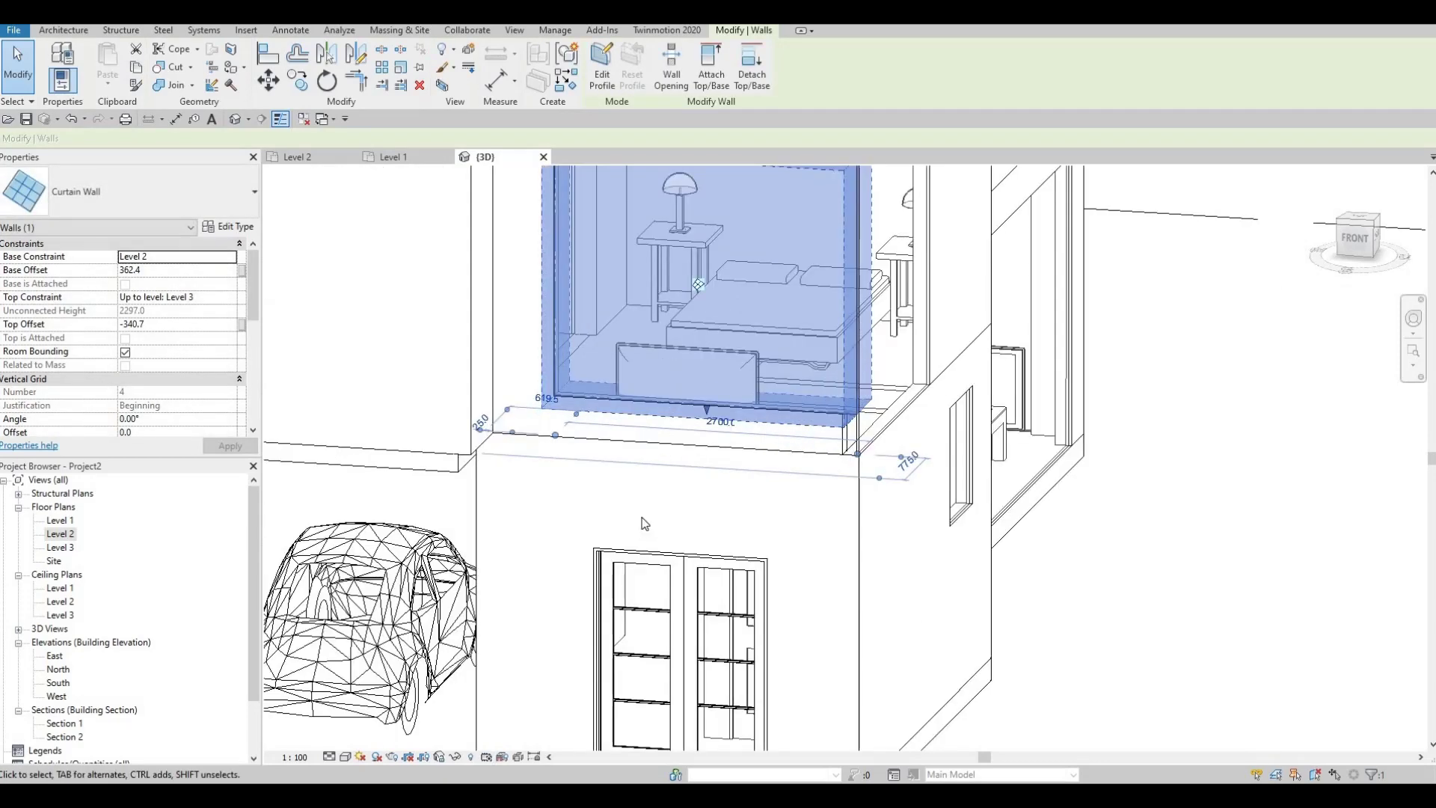
middle_drag(644, 540, 629, 609)
scroll(630, 553, down, 2)
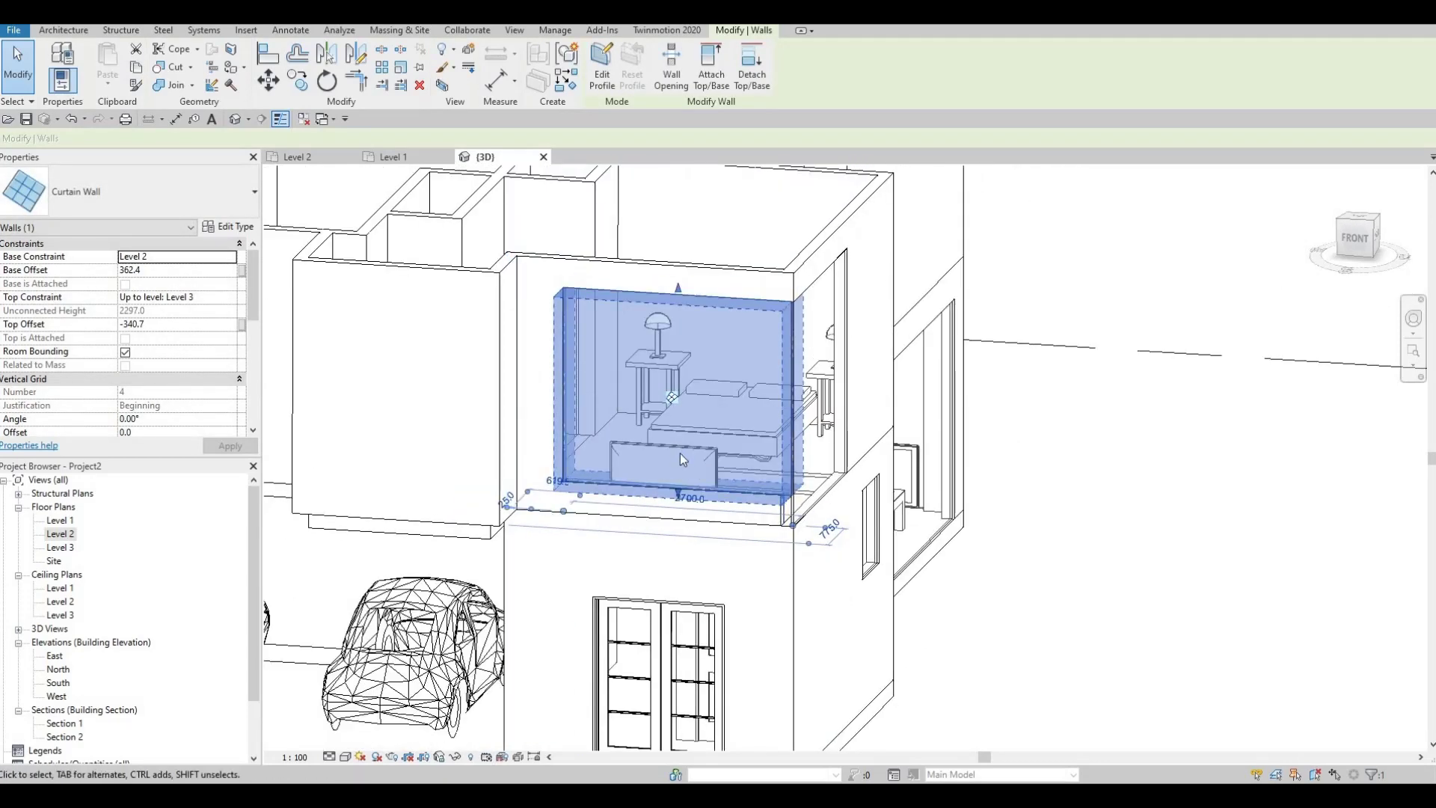
- Align the base of the adjoining side curtain wall with the raised base of the front corner curtain wall
key(Escape)
key(Escape)
key(a)
key(l)
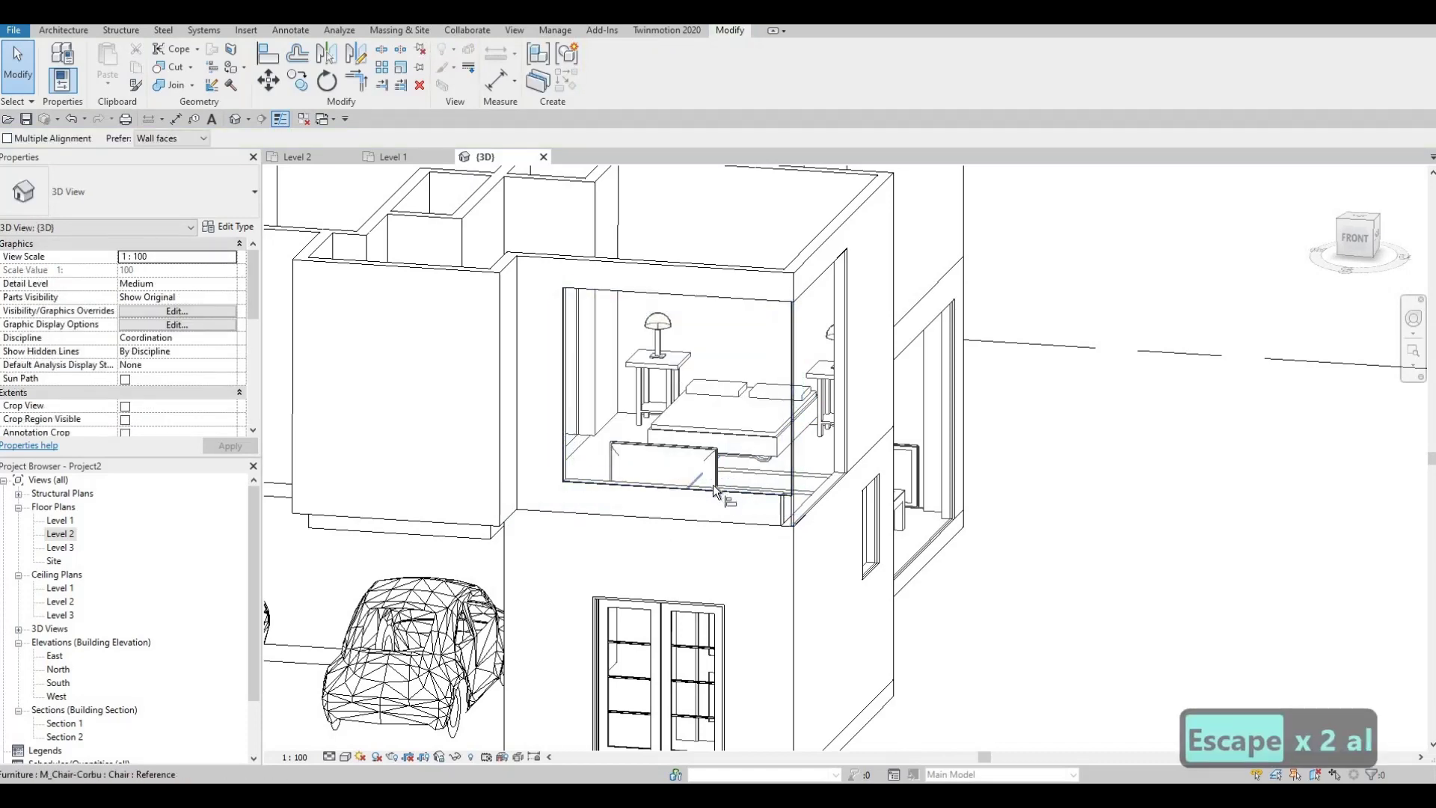
click(820, 497)
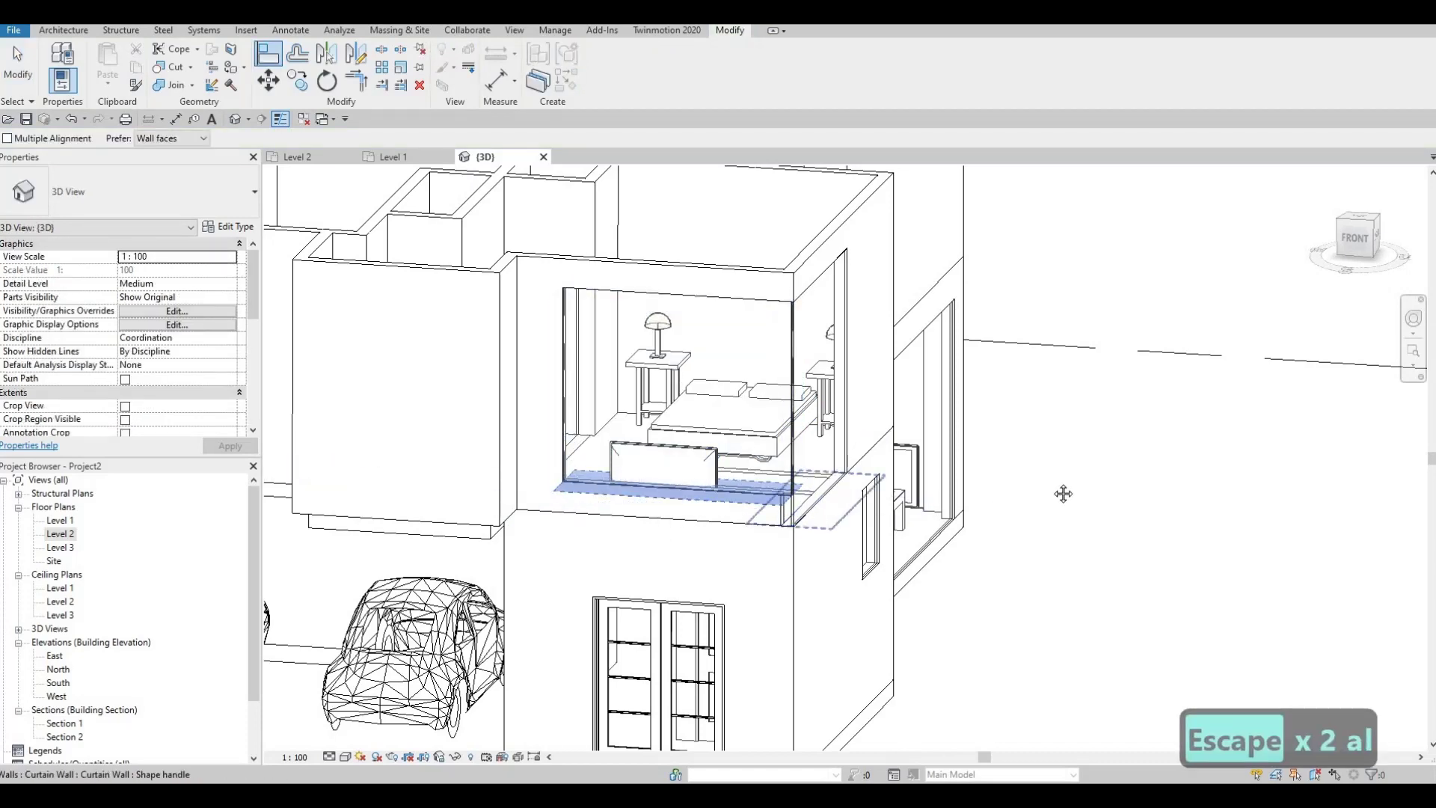
middle_drag(675, 515, 1063, 494)
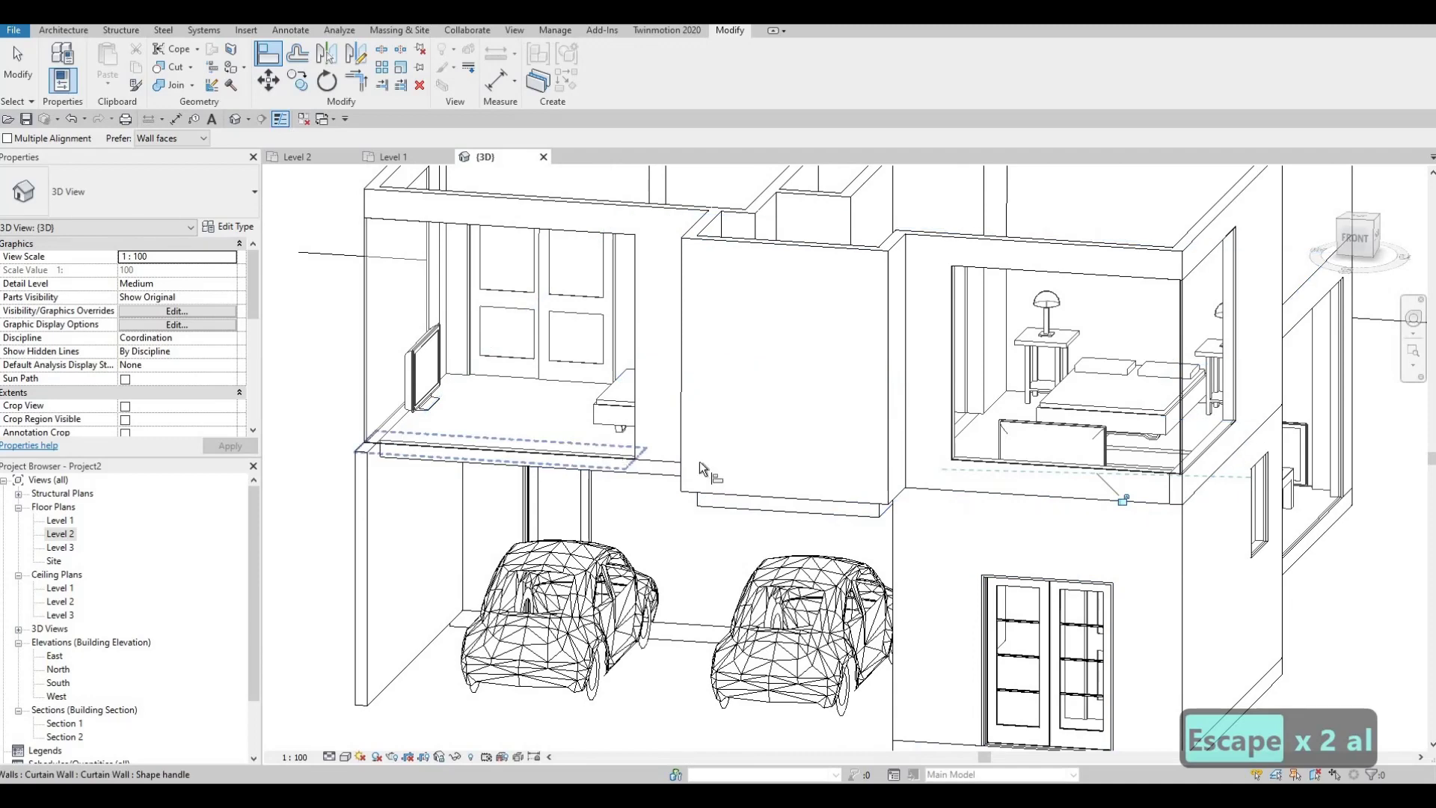
click(698, 460)
key(Escape)
key(Escape)
- Align the bases of the front and side curtain walls of the bedroom above the garage with the raised front curtain wall's base
key(a)
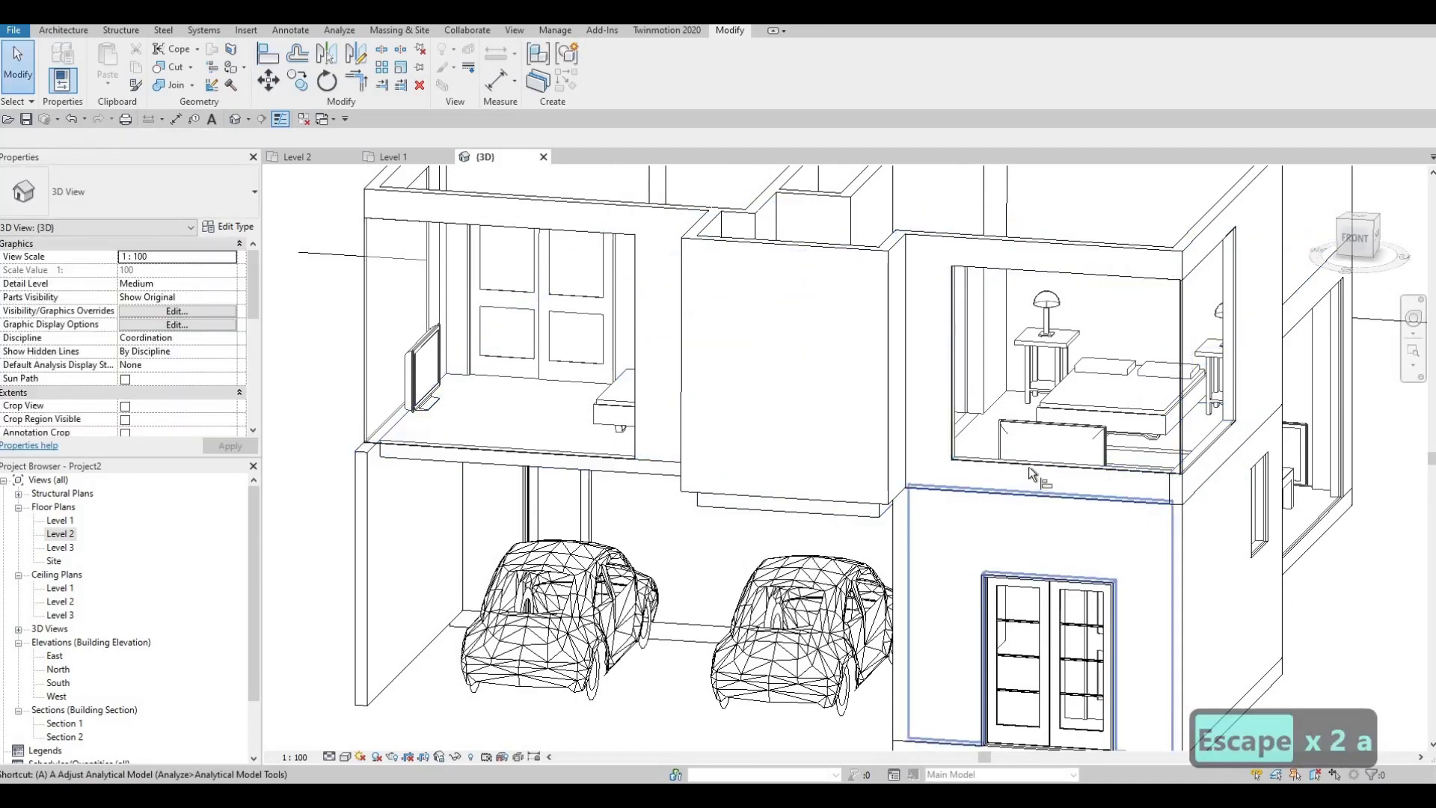
key(l)
click(1029, 467)
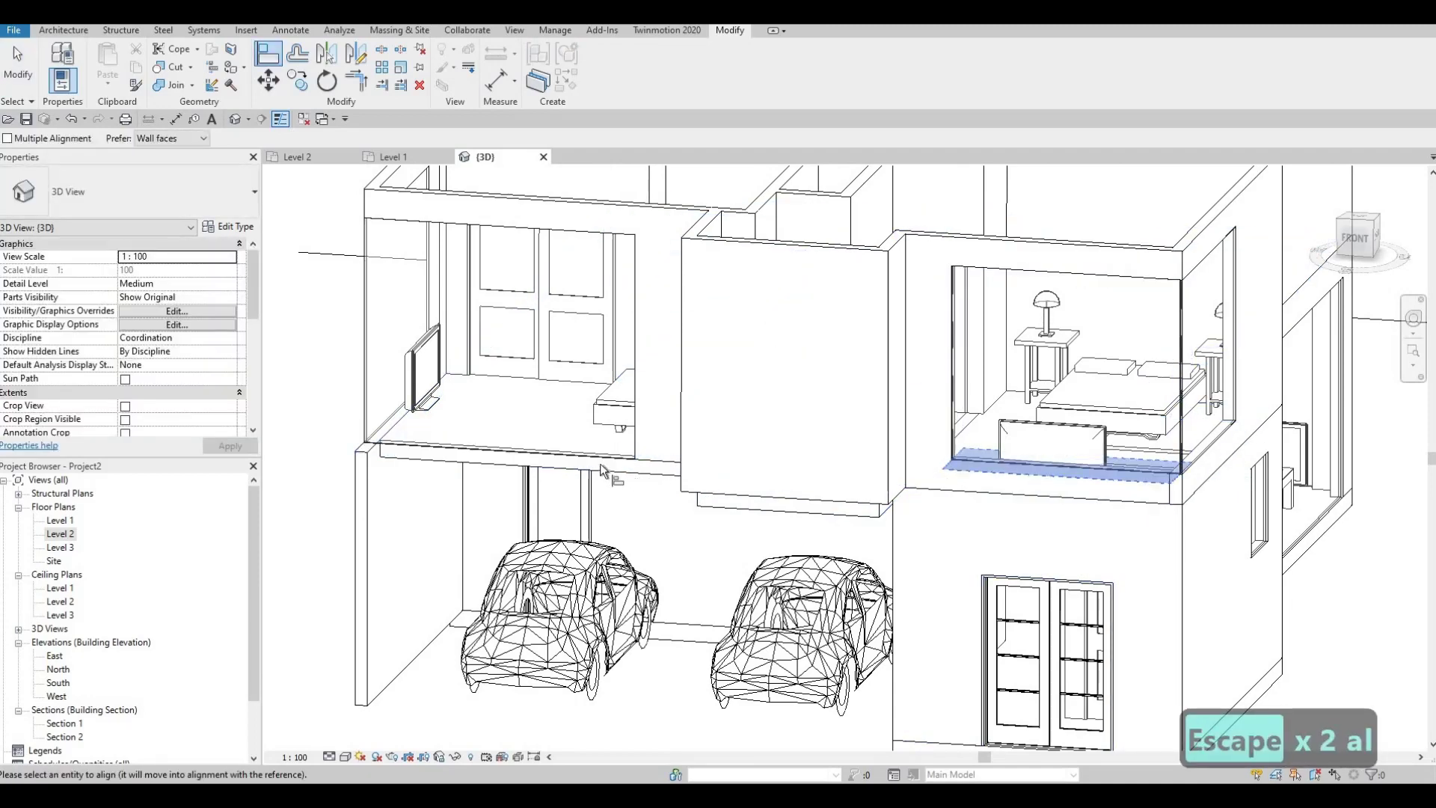
click(492, 480)
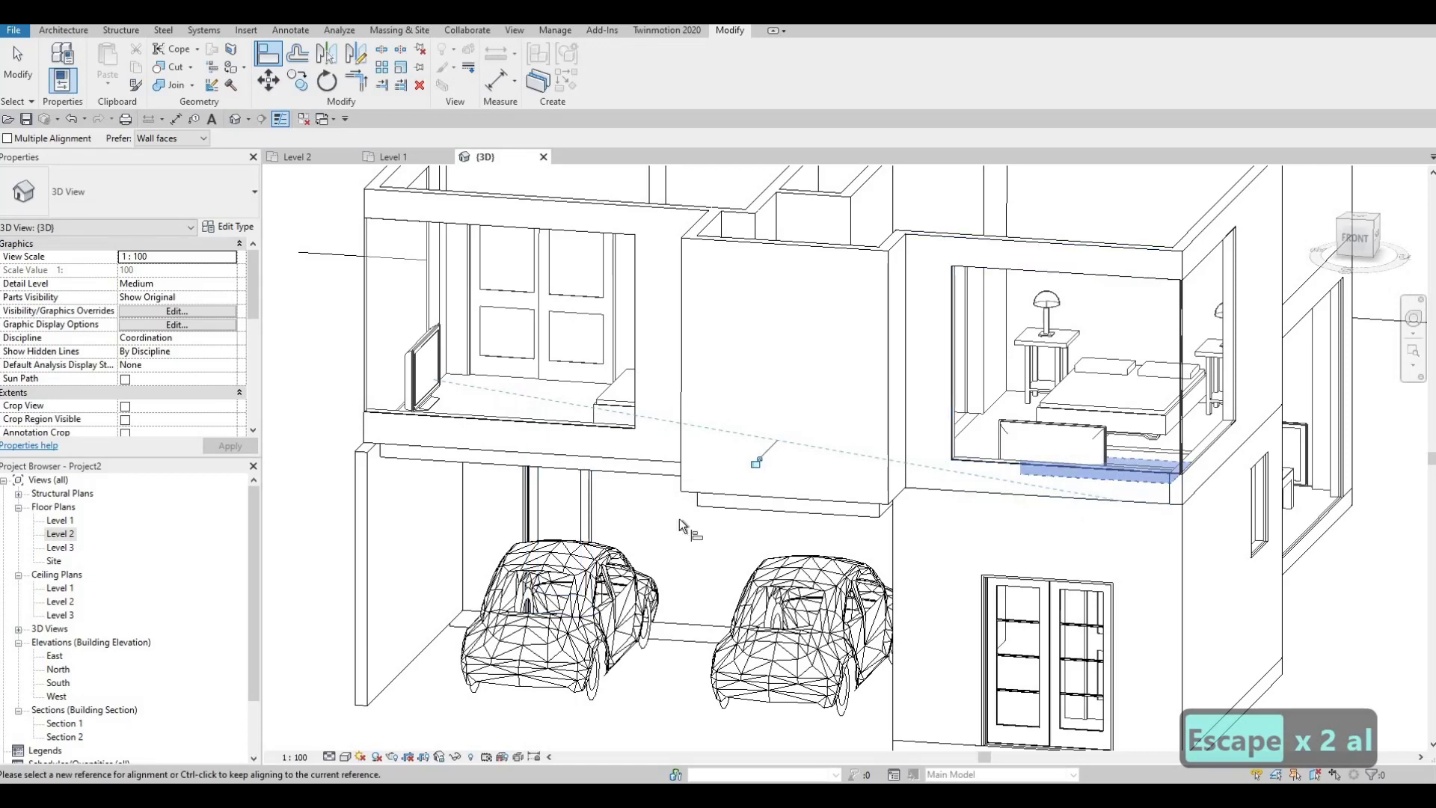
shift+middle_drag(679, 518, 725, 441)
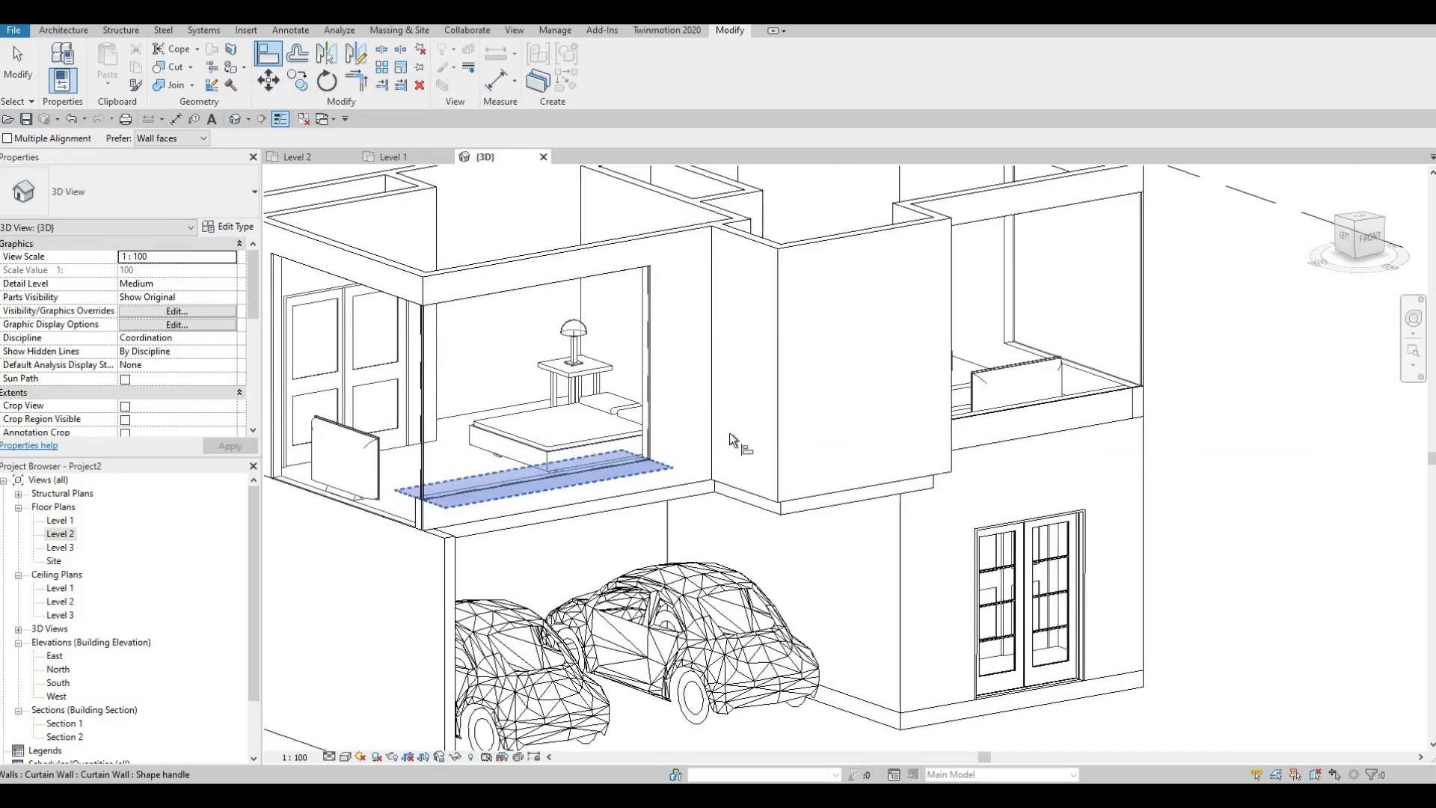
middle_drag(446, 509, 720, 427)
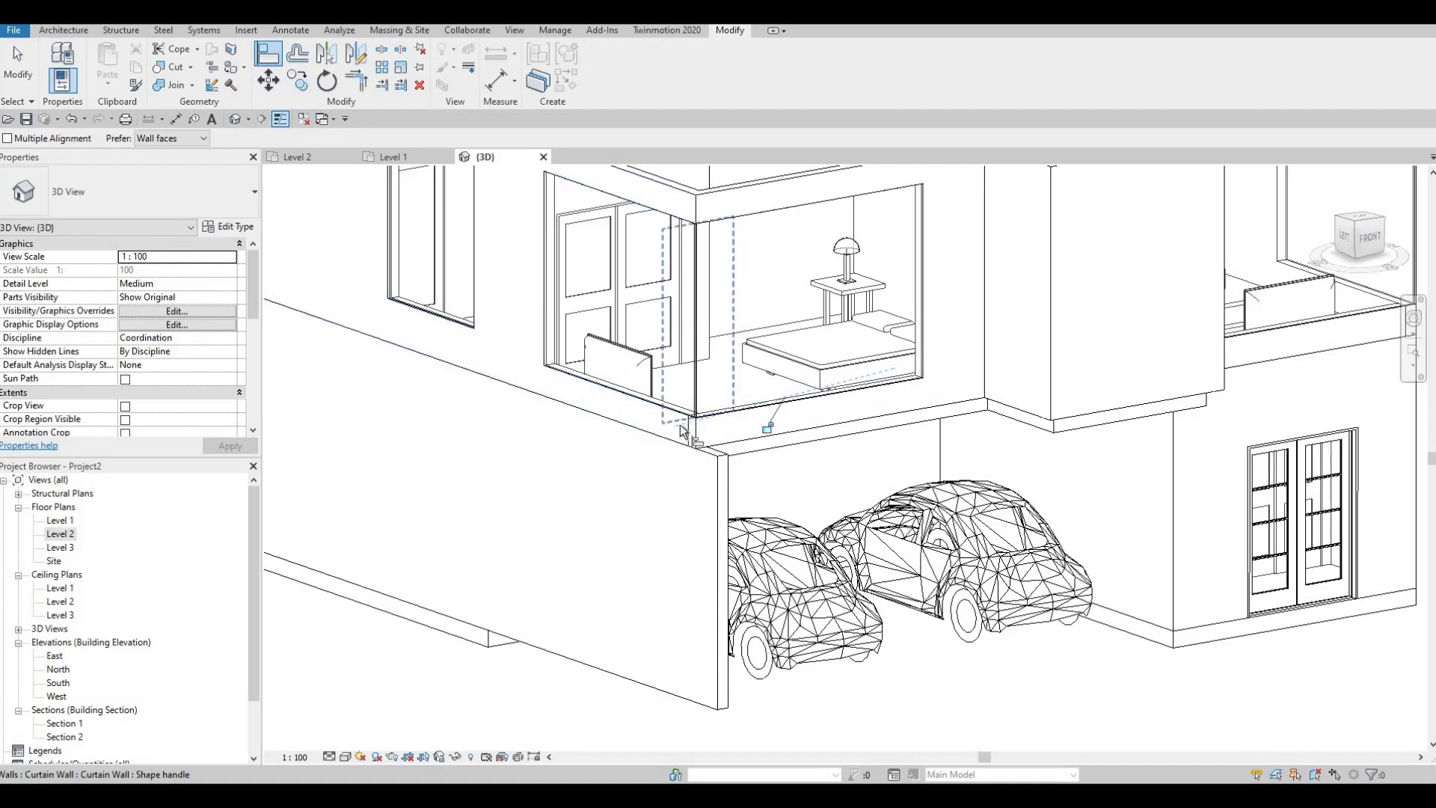
- Inspect the curtain walls on the back, side and front facades of the house in the 3D view
scroll(600, 435, down, 2)
scroll(673, 430, down, 2)
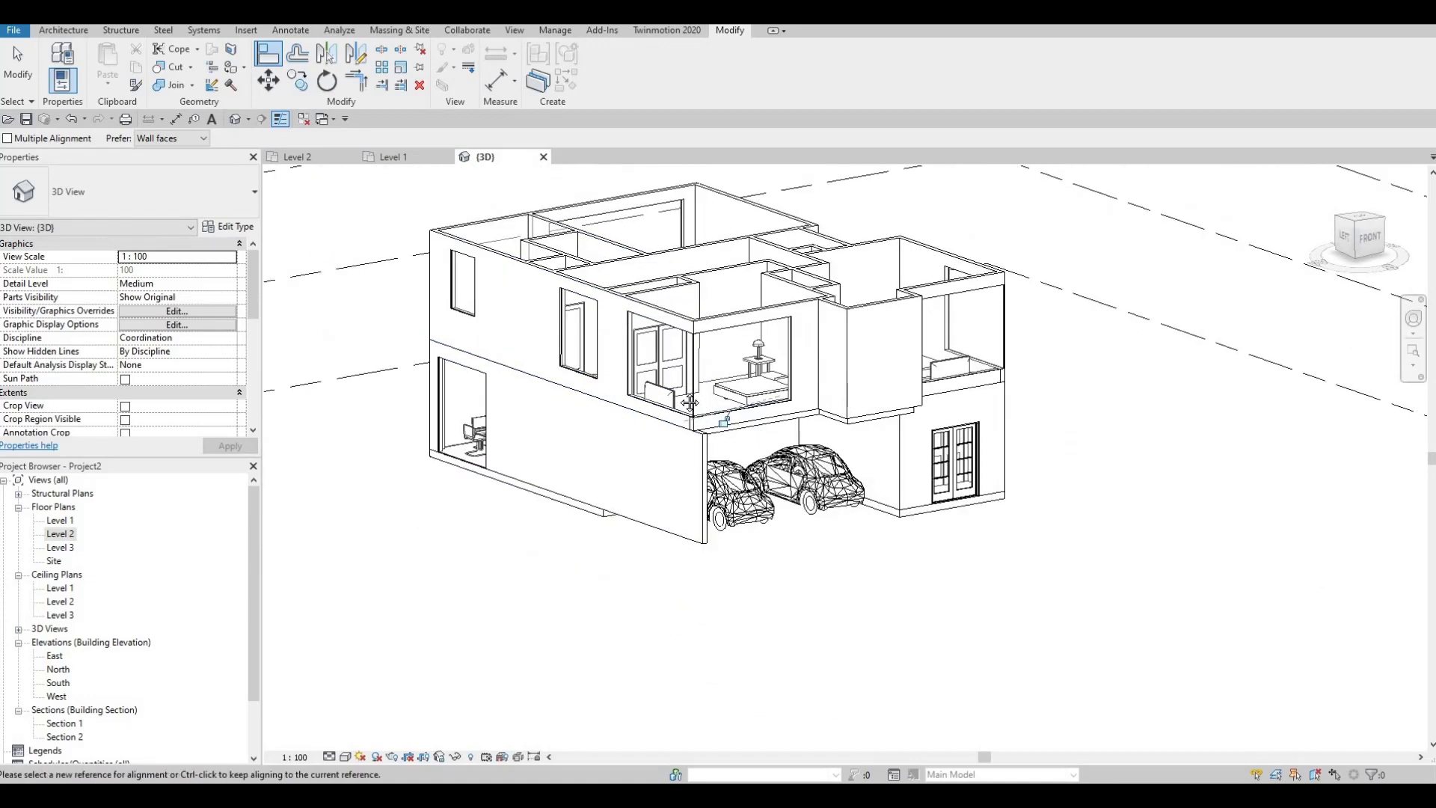
shift+middle_drag(531, 481, 707, 488)
middle_drag(446, 567, 536, 513)
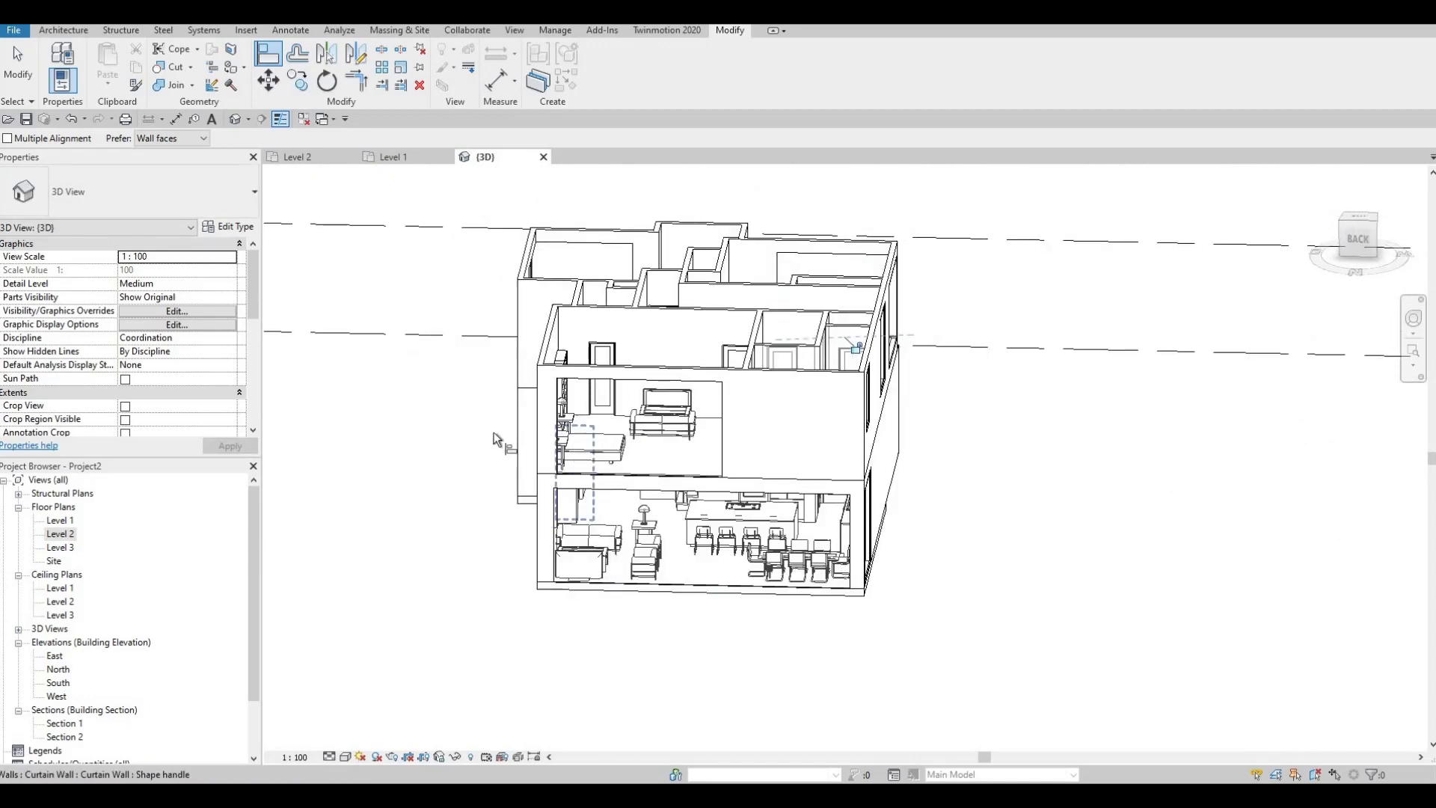
shift+middle_drag(493, 439, 429, 449)
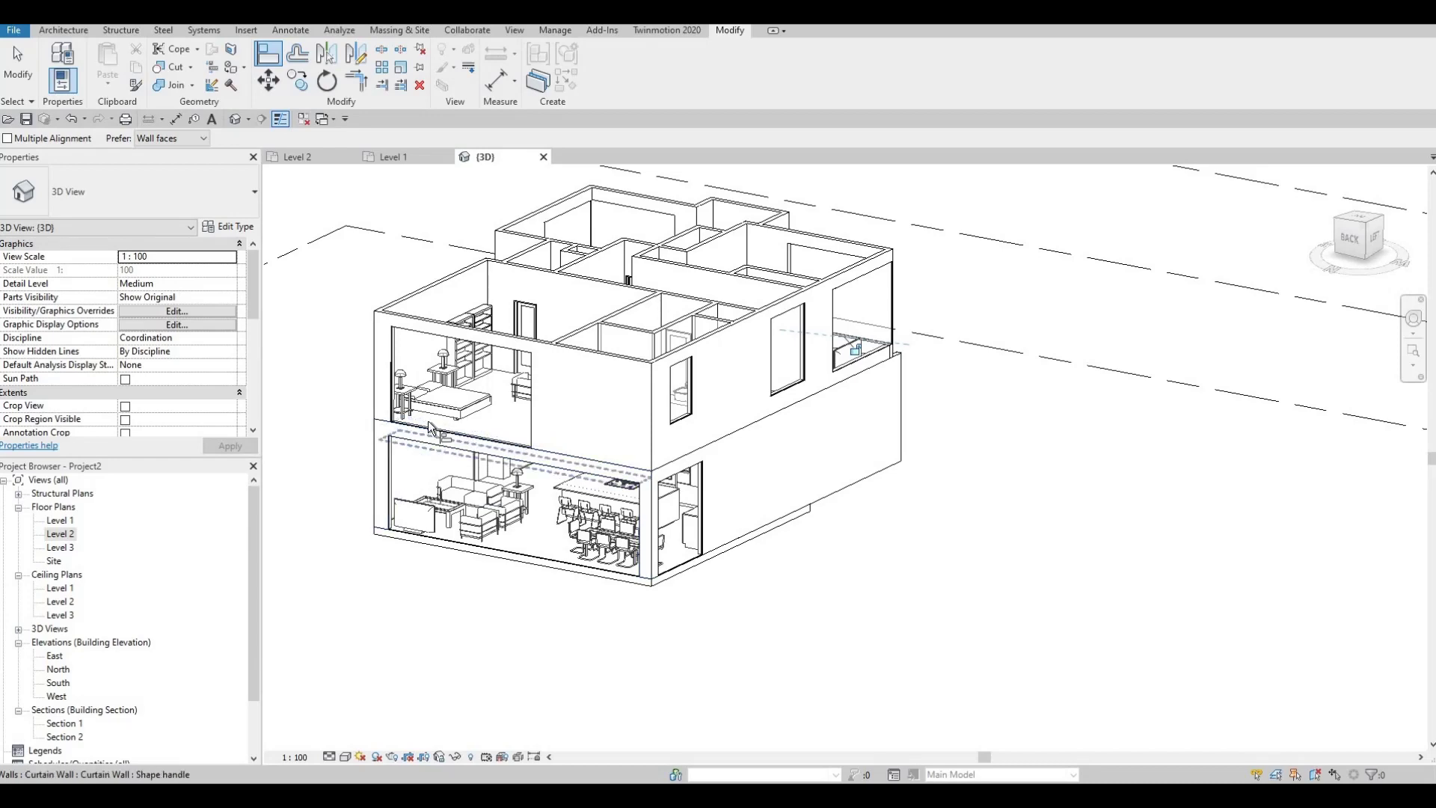
scroll(434, 418, up, 2)
scroll(460, 408, up, 2)
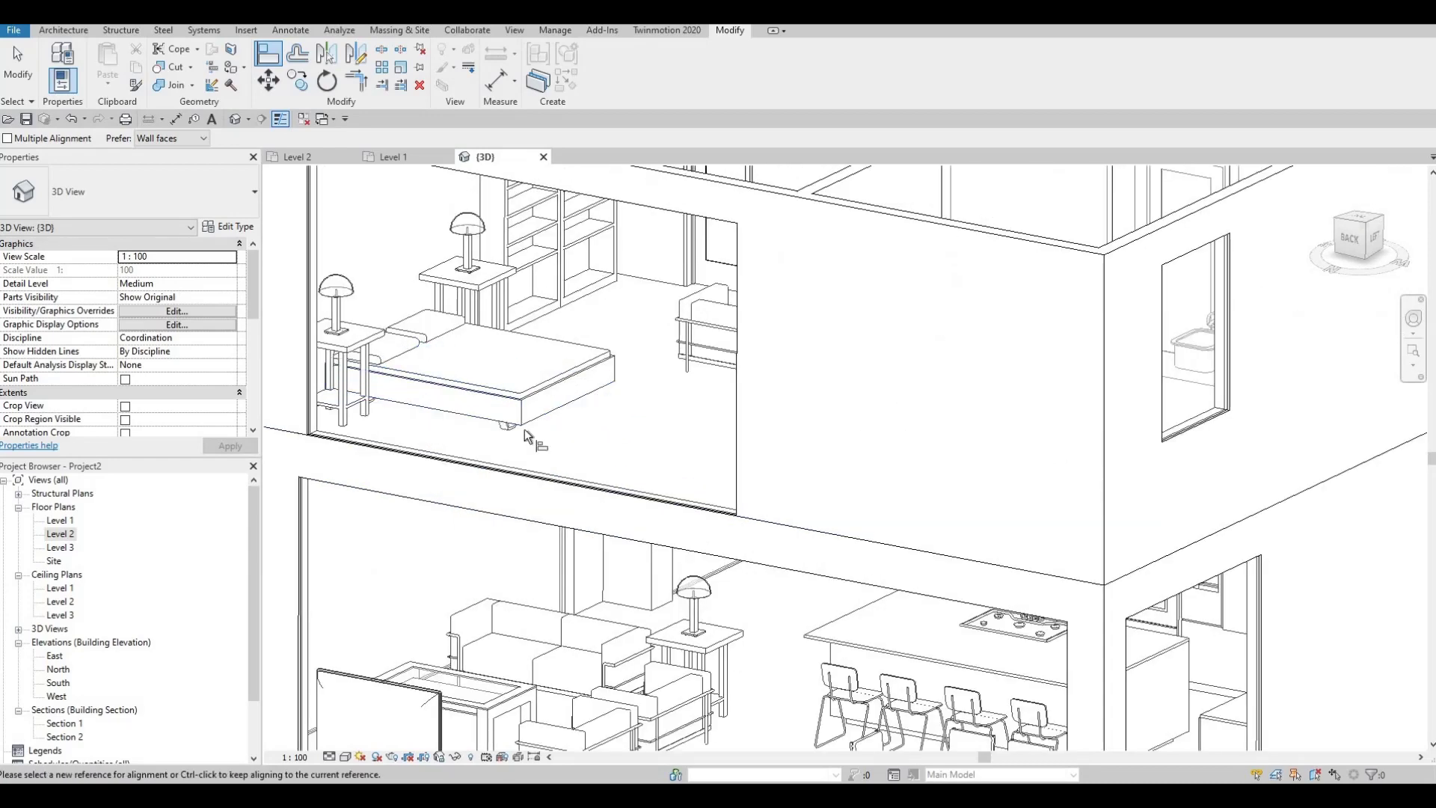
scroll(545, 440, down, 1)
scroll(609, 457, down, 2)
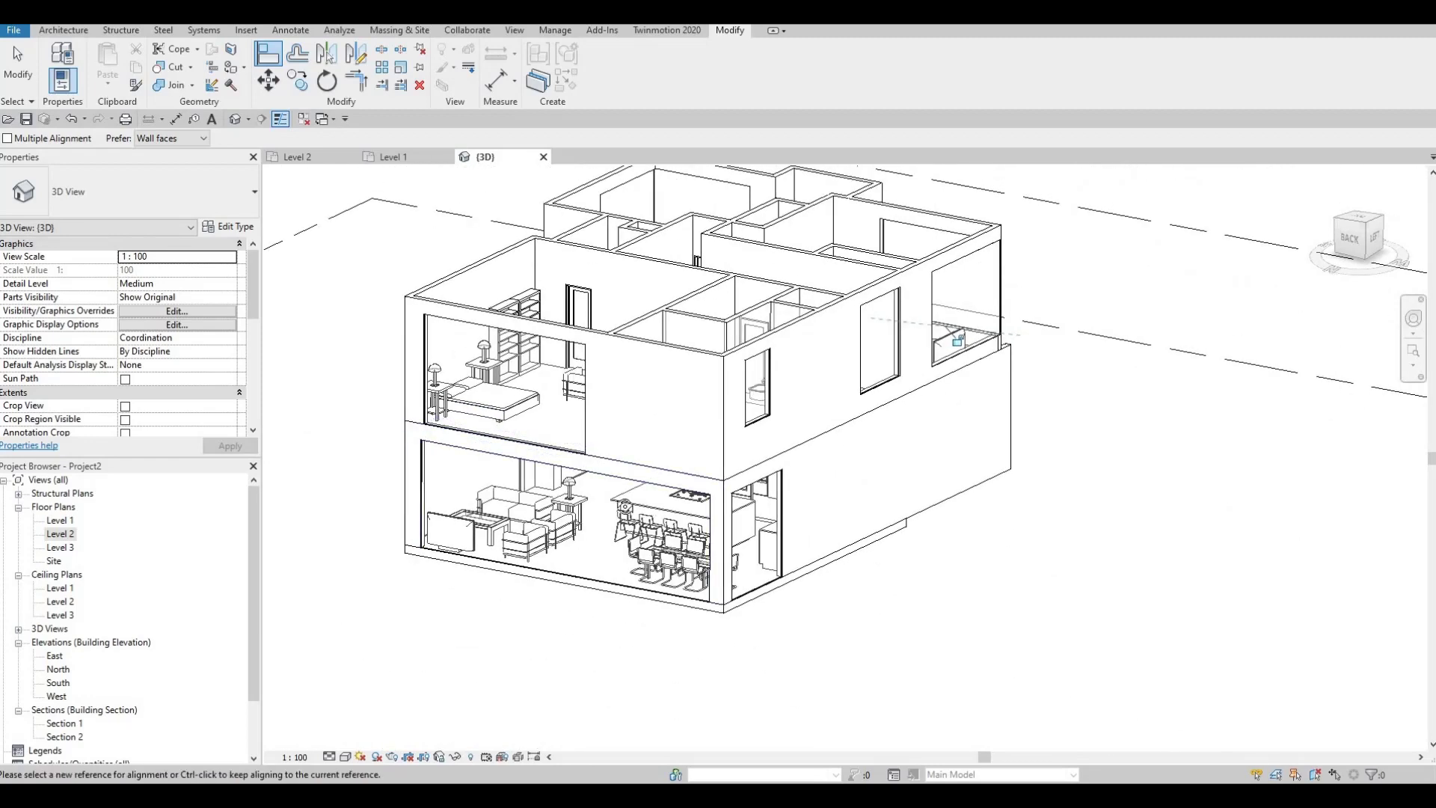
shift+middle_drag(580, 513, 520, 505)
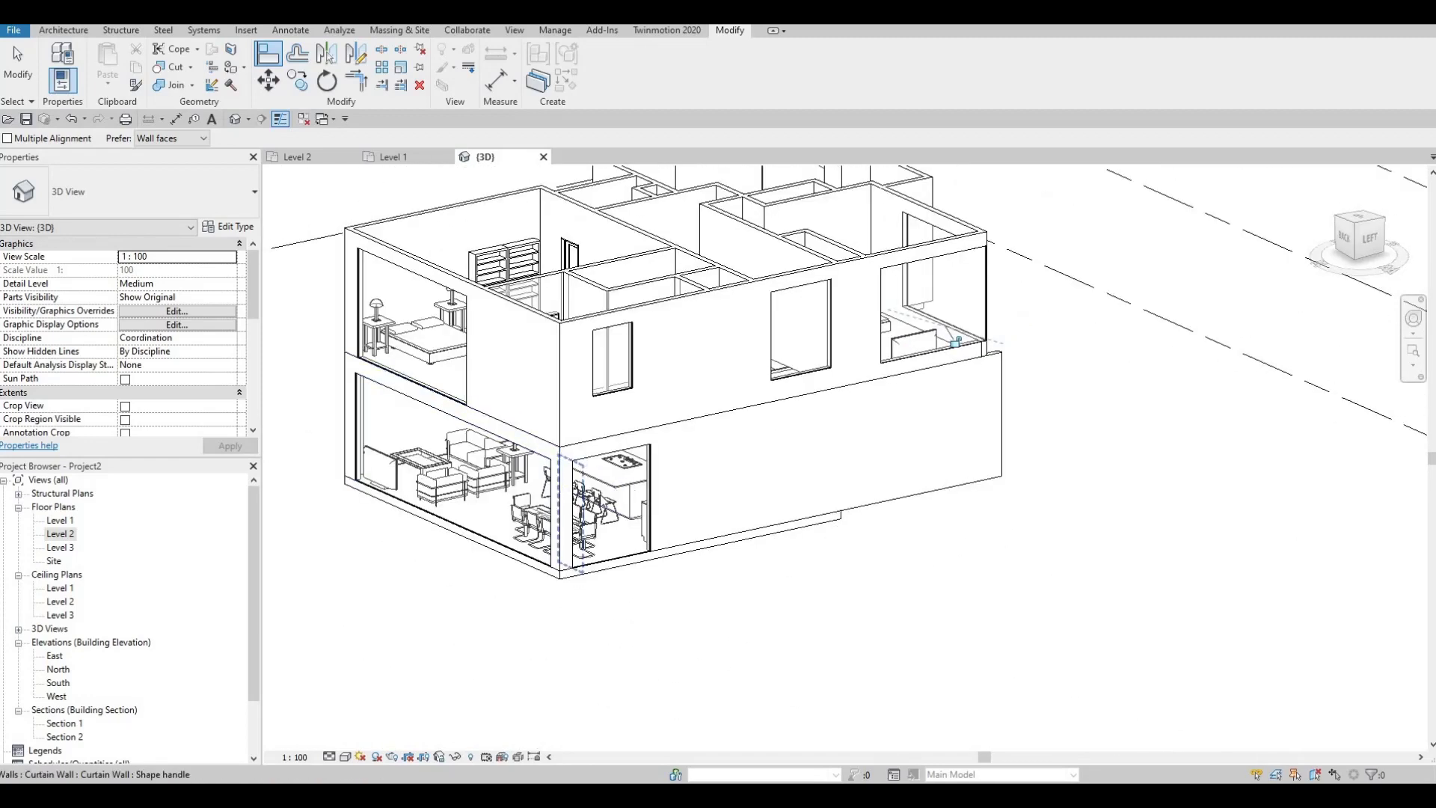
shift+middle_drag(692, 480, 702, 508)
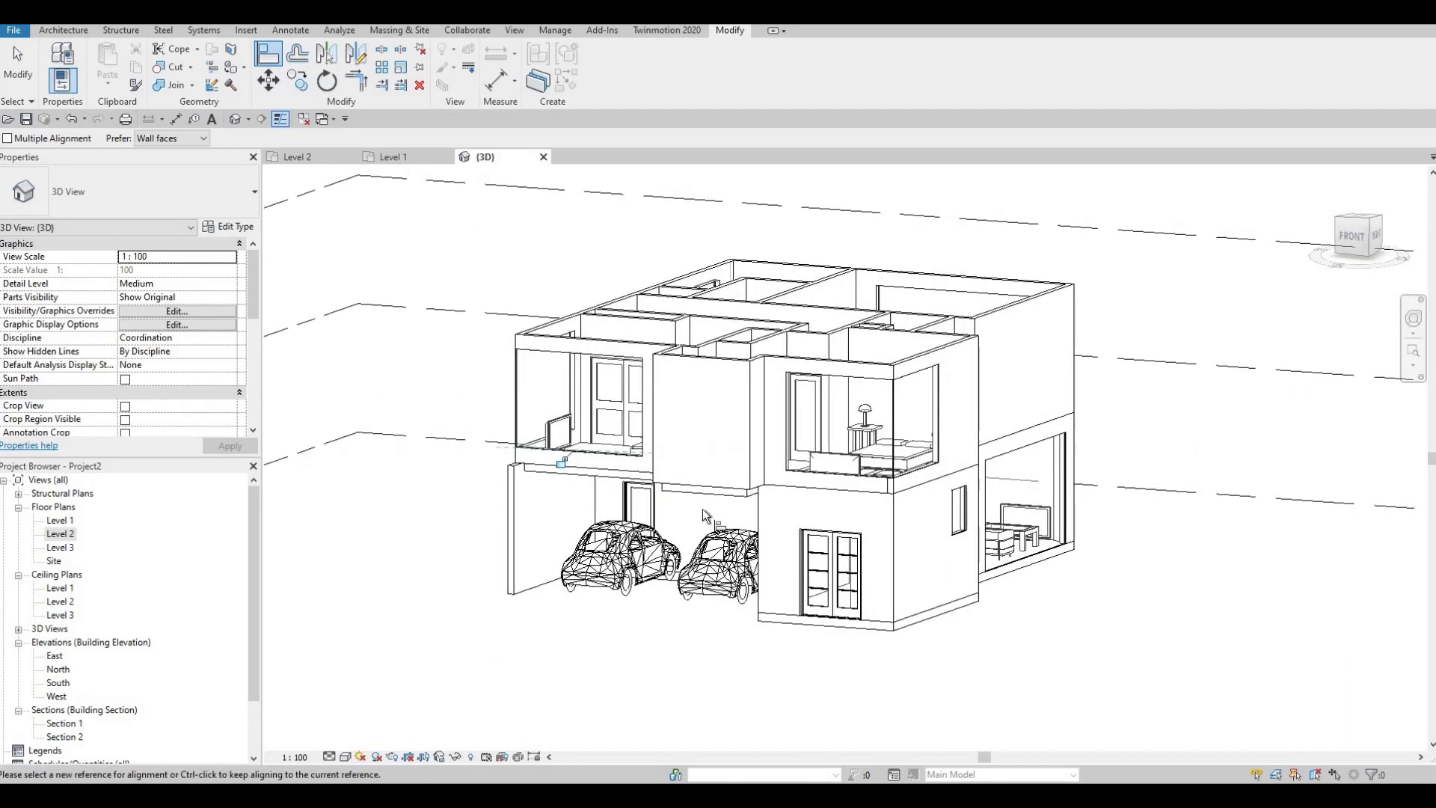
scroll(702, 509, up, 2)
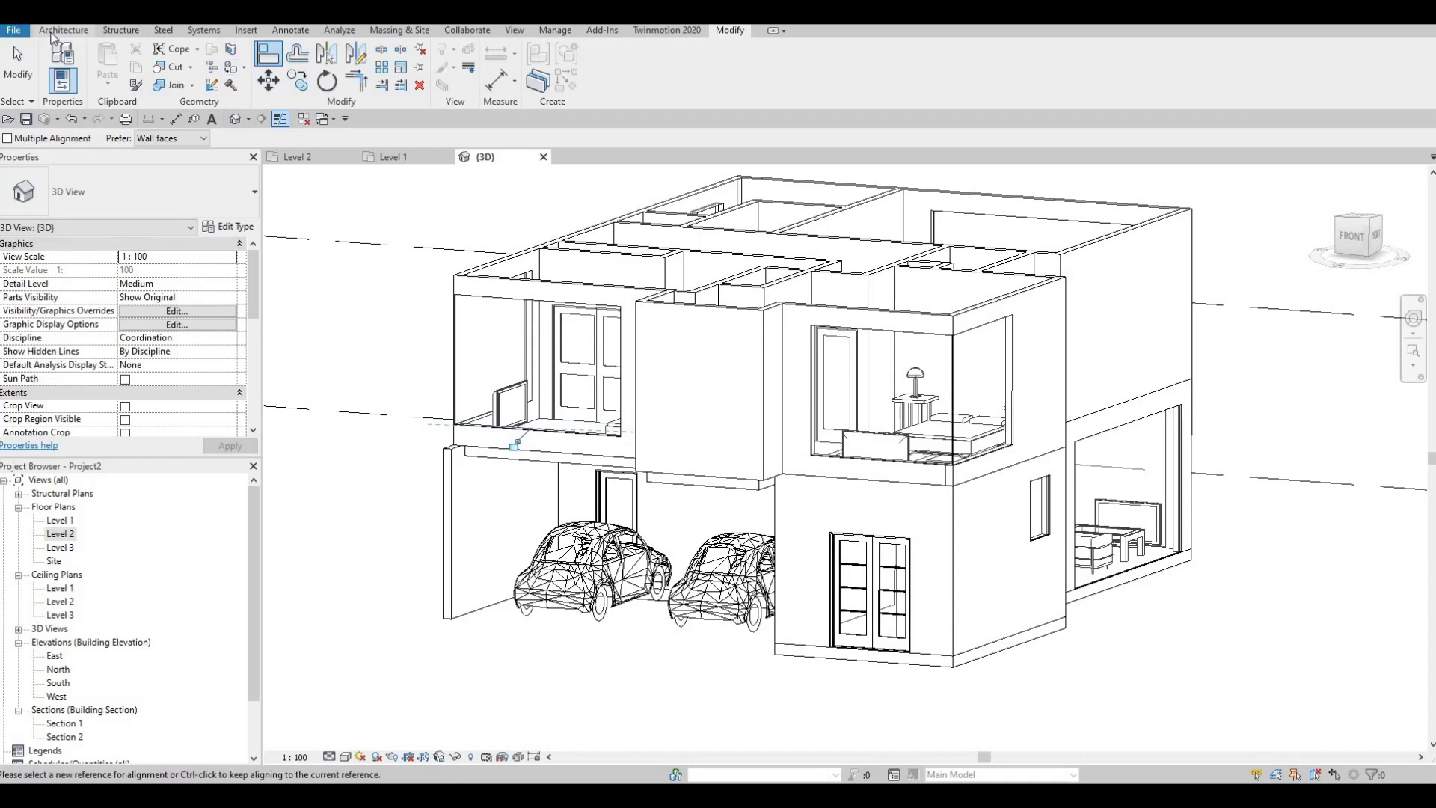
- Open the South building elevation at the upper-floor curtain walls
double_click(59, 683)
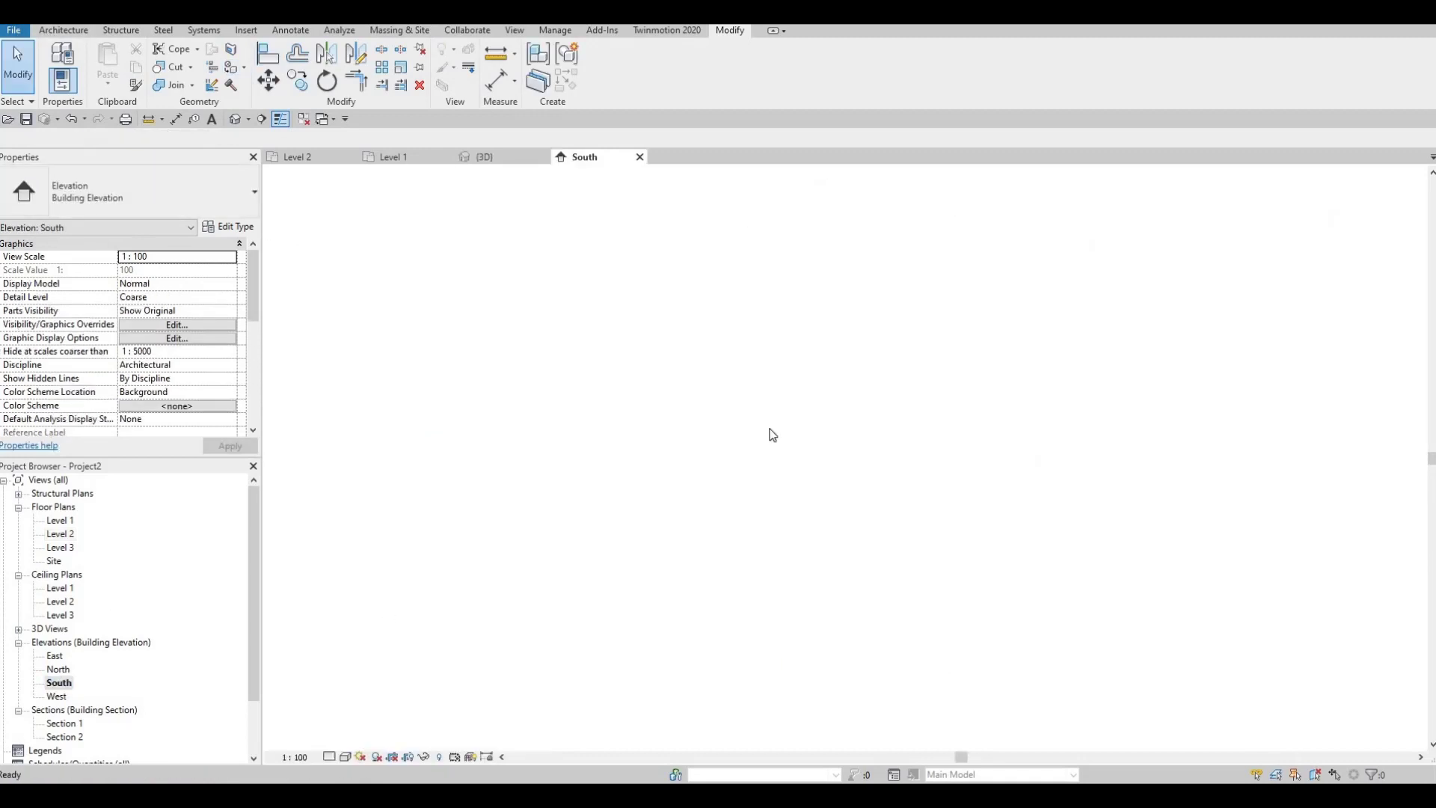
scroll(813, 465, up, 2)
scroll(810, 459, up, 4)
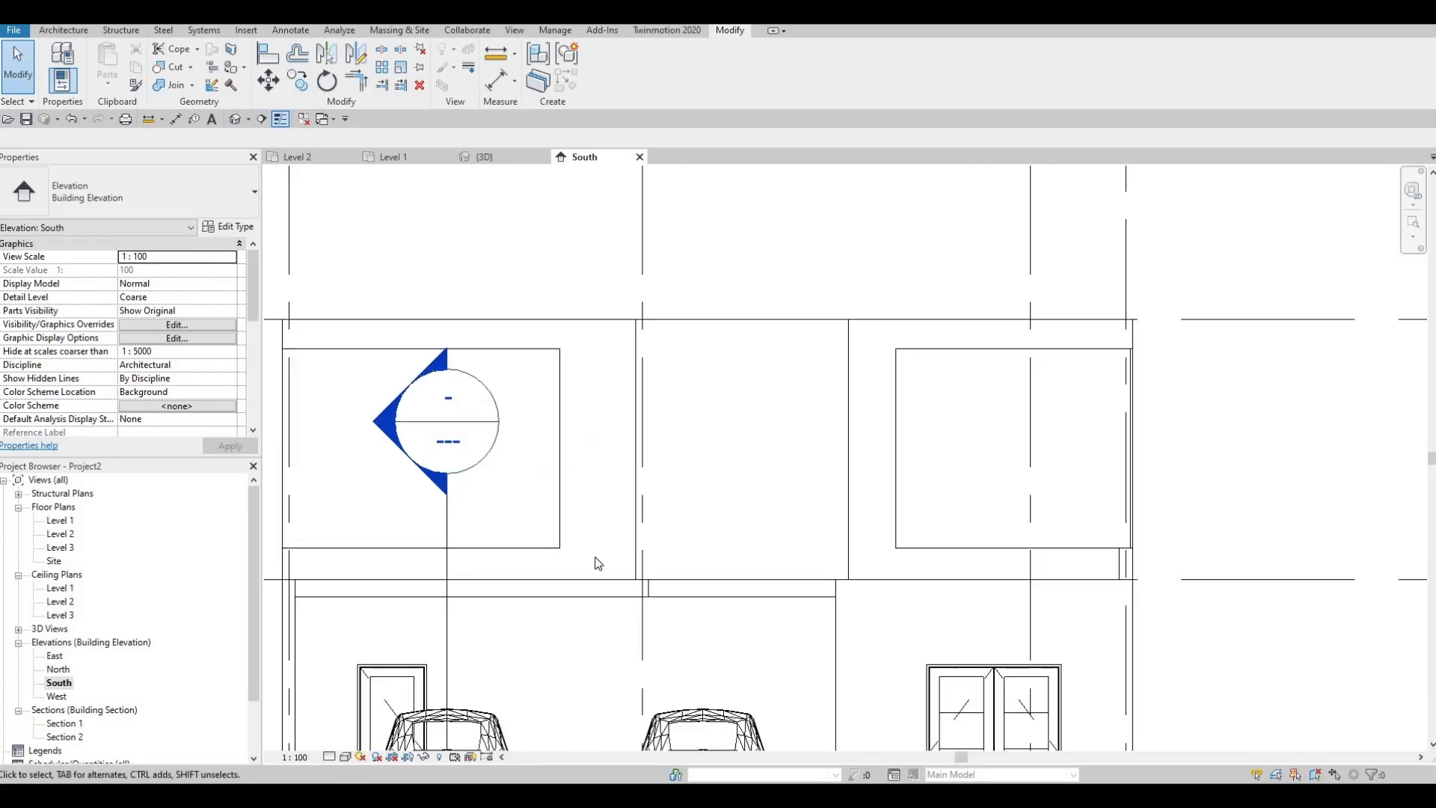
key(Escape)
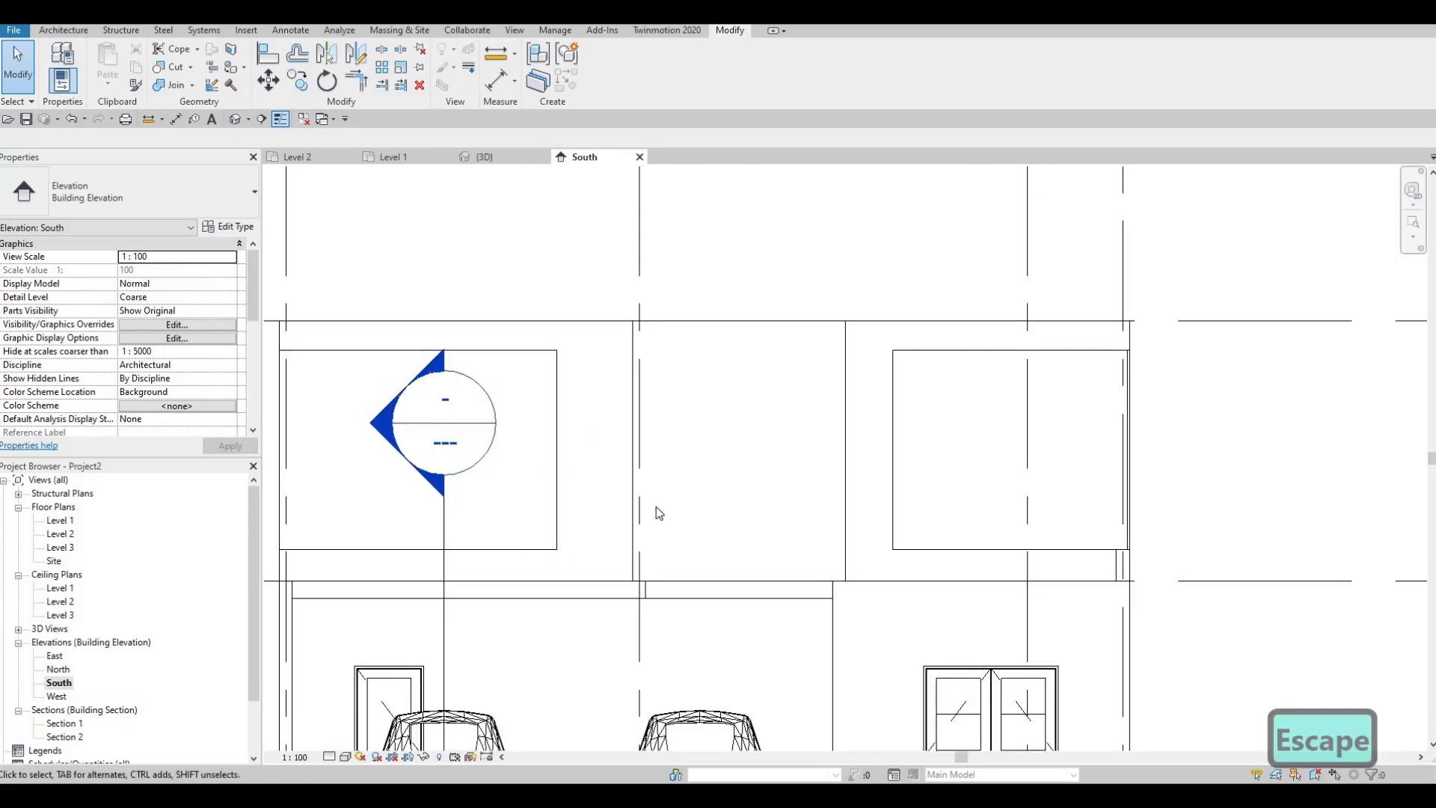
- Place two horizontal curtain grid lines 500 mm apart, starting 500 mm below the top of the curtain wall above the double door
click(66, 31)
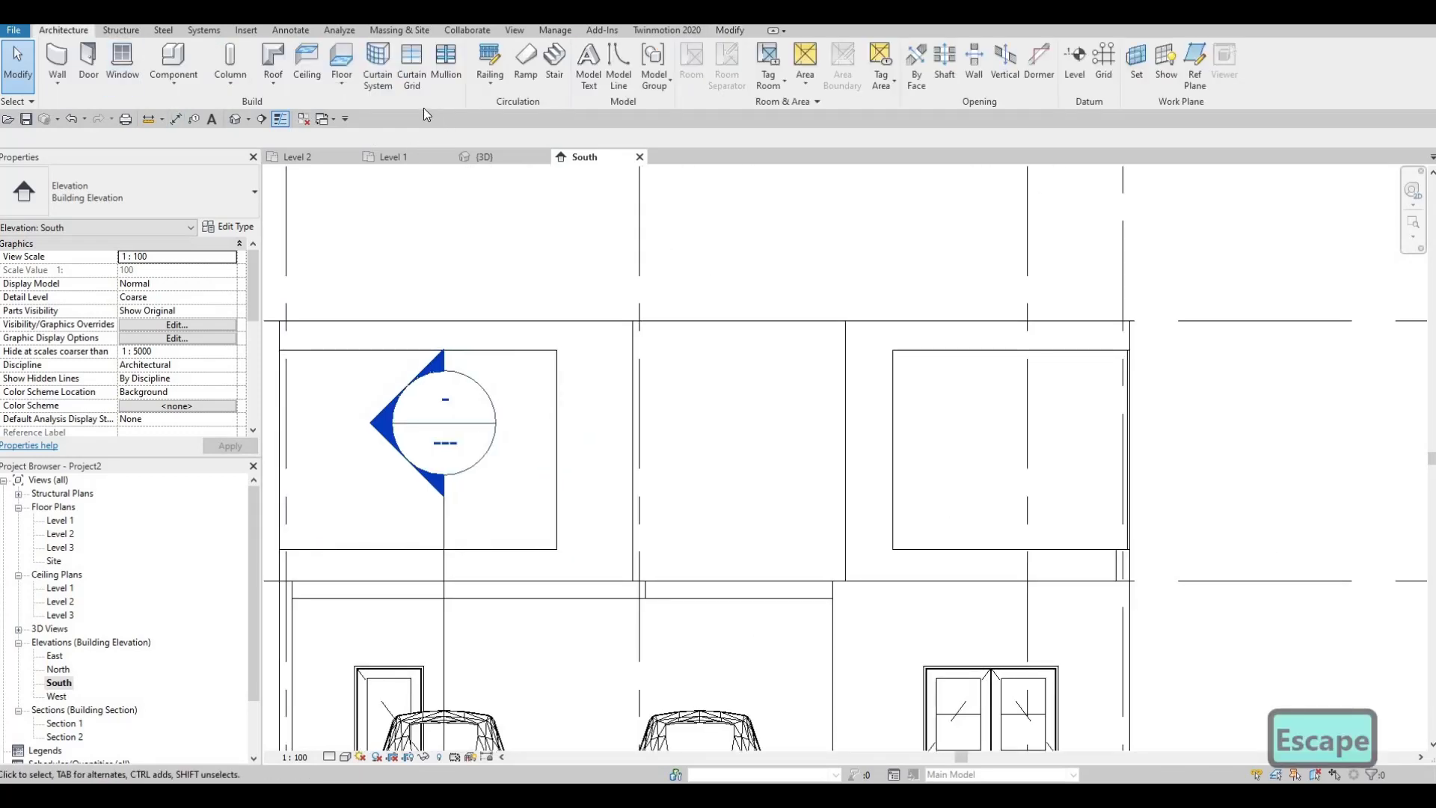
key(c)
key(g)
scroll(673, 314, down, 2)
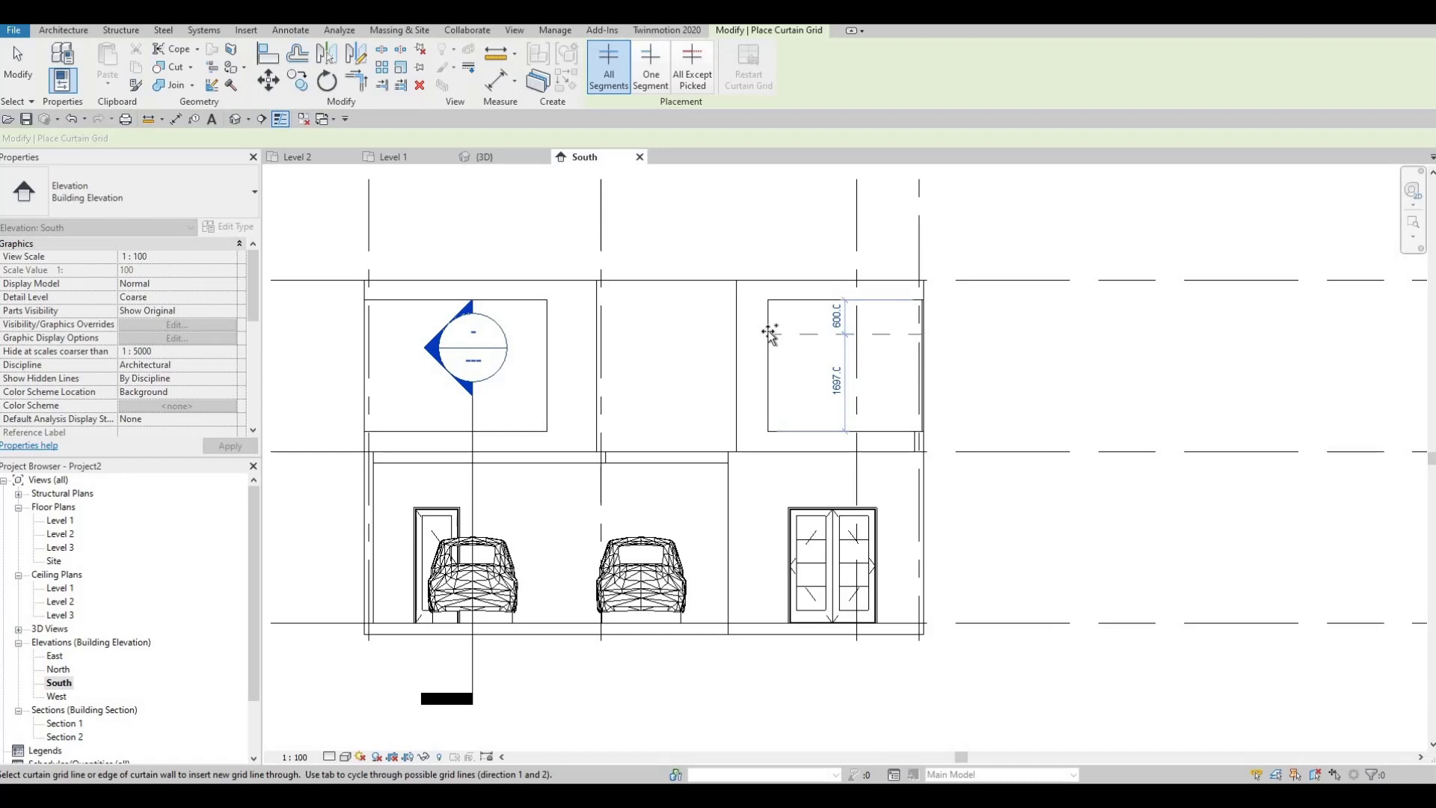
click(767, 348)
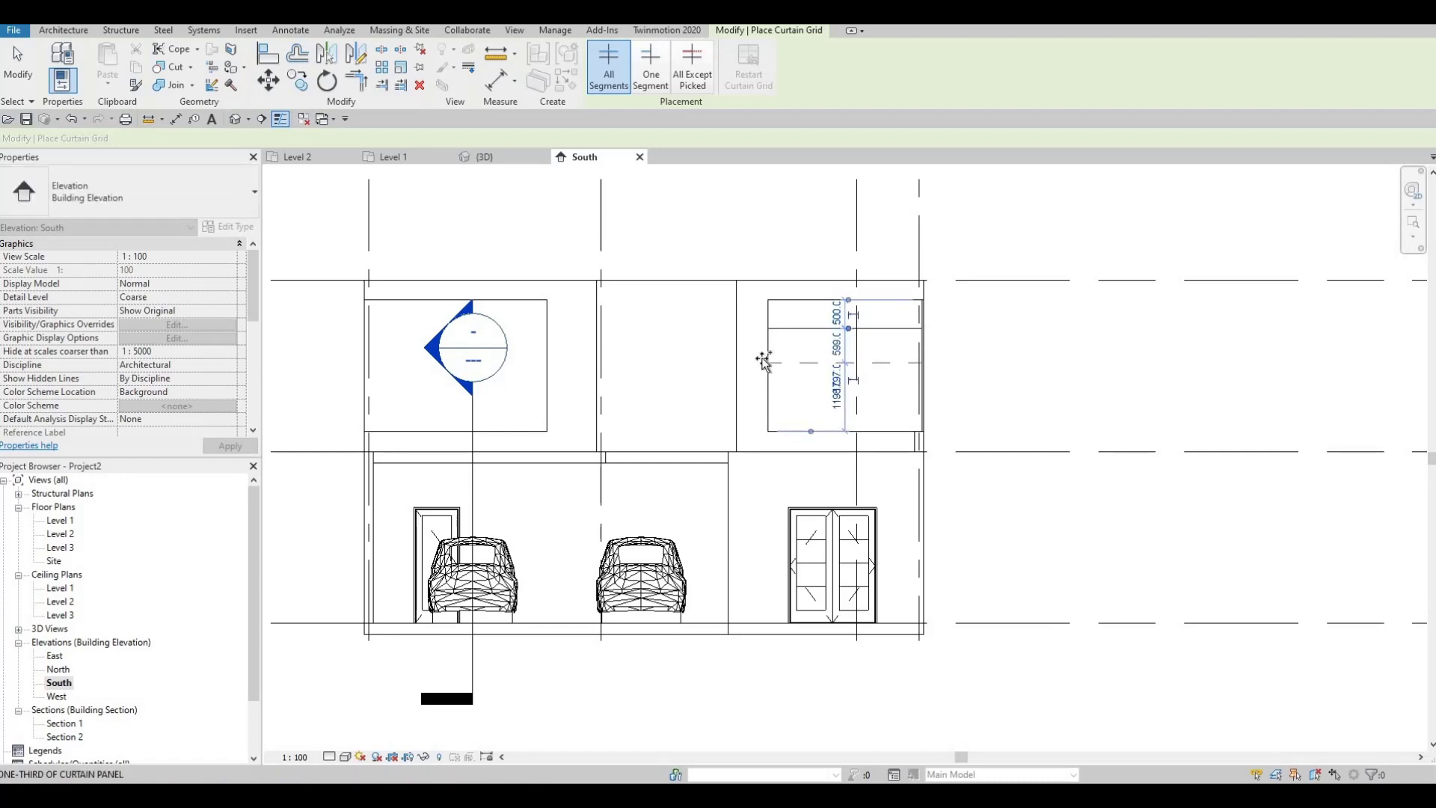
scroll(764, 361, up, 3)
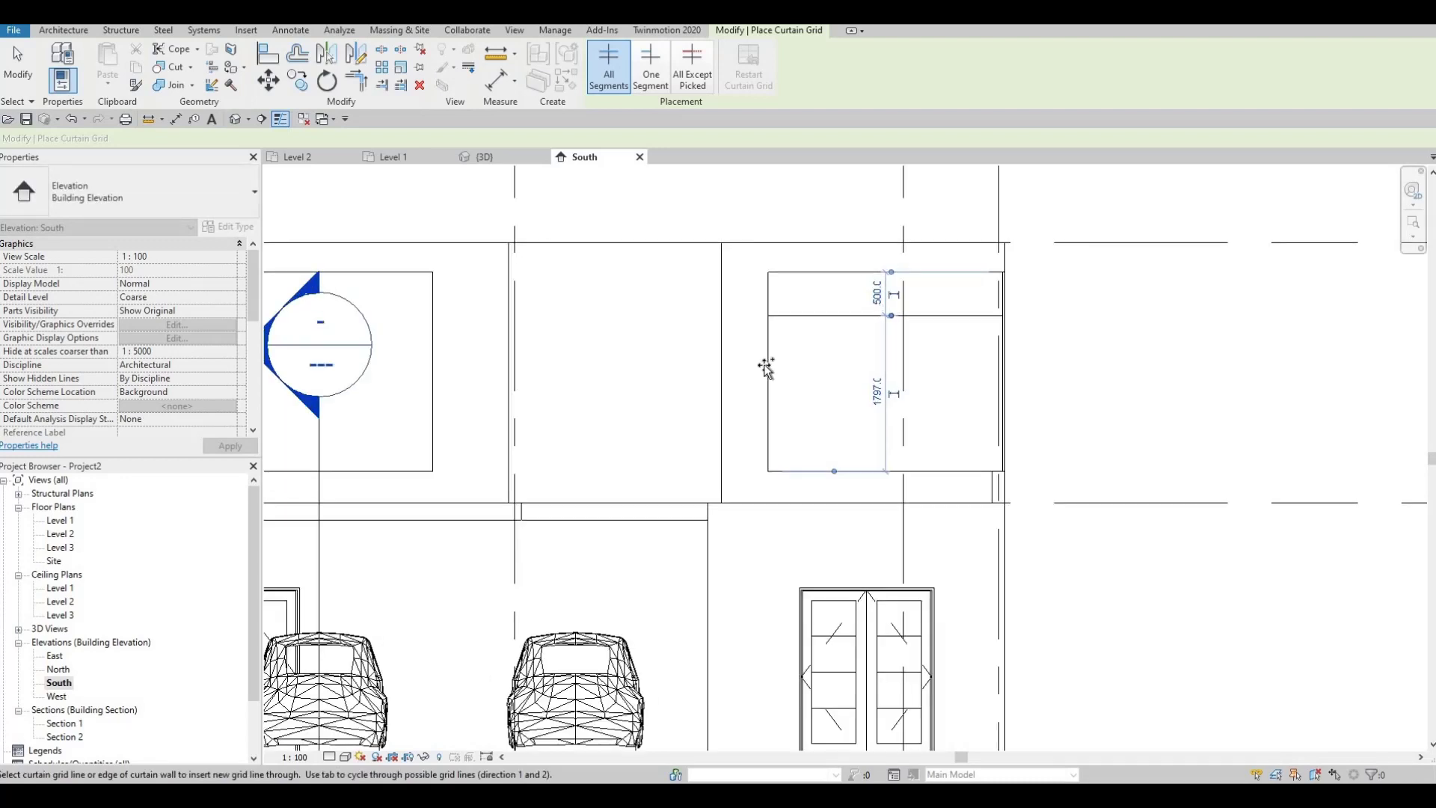
click(765, 404)
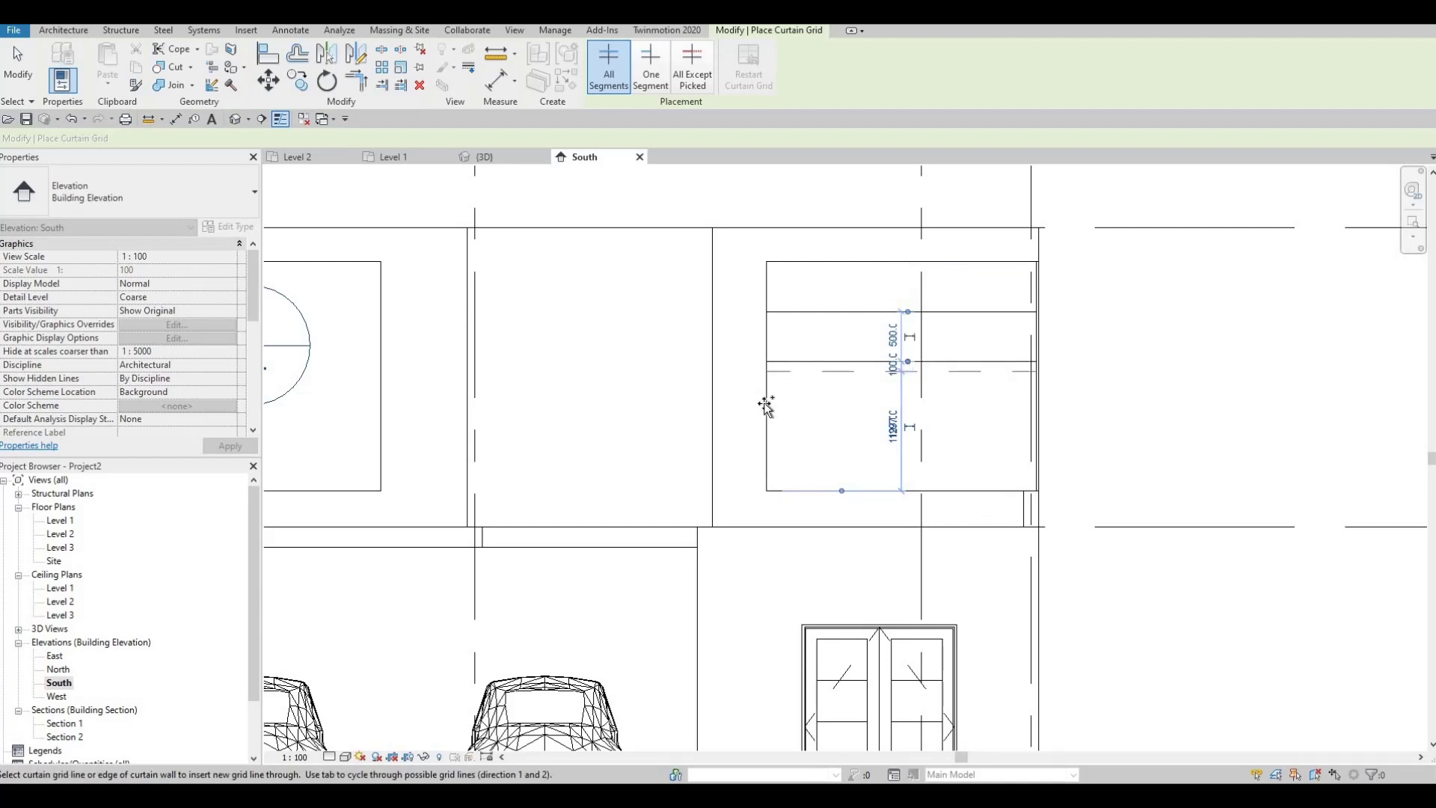
scroll(764, 407, up, 2)
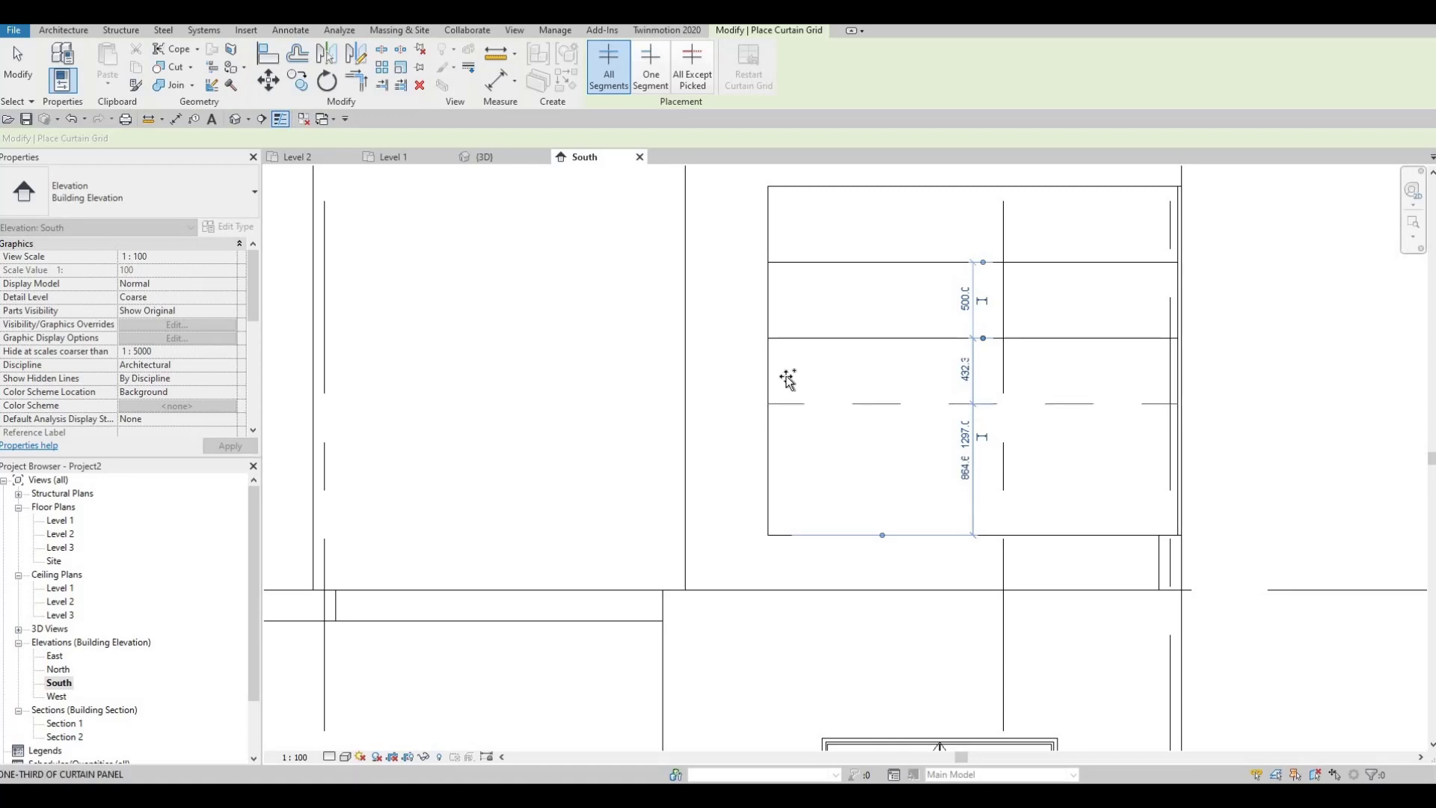
key(Escape)
key(Escape)
- Copy the lower horizontal grid line downward twice at 500 mm spacing, using multiple copies
click(849, 331)
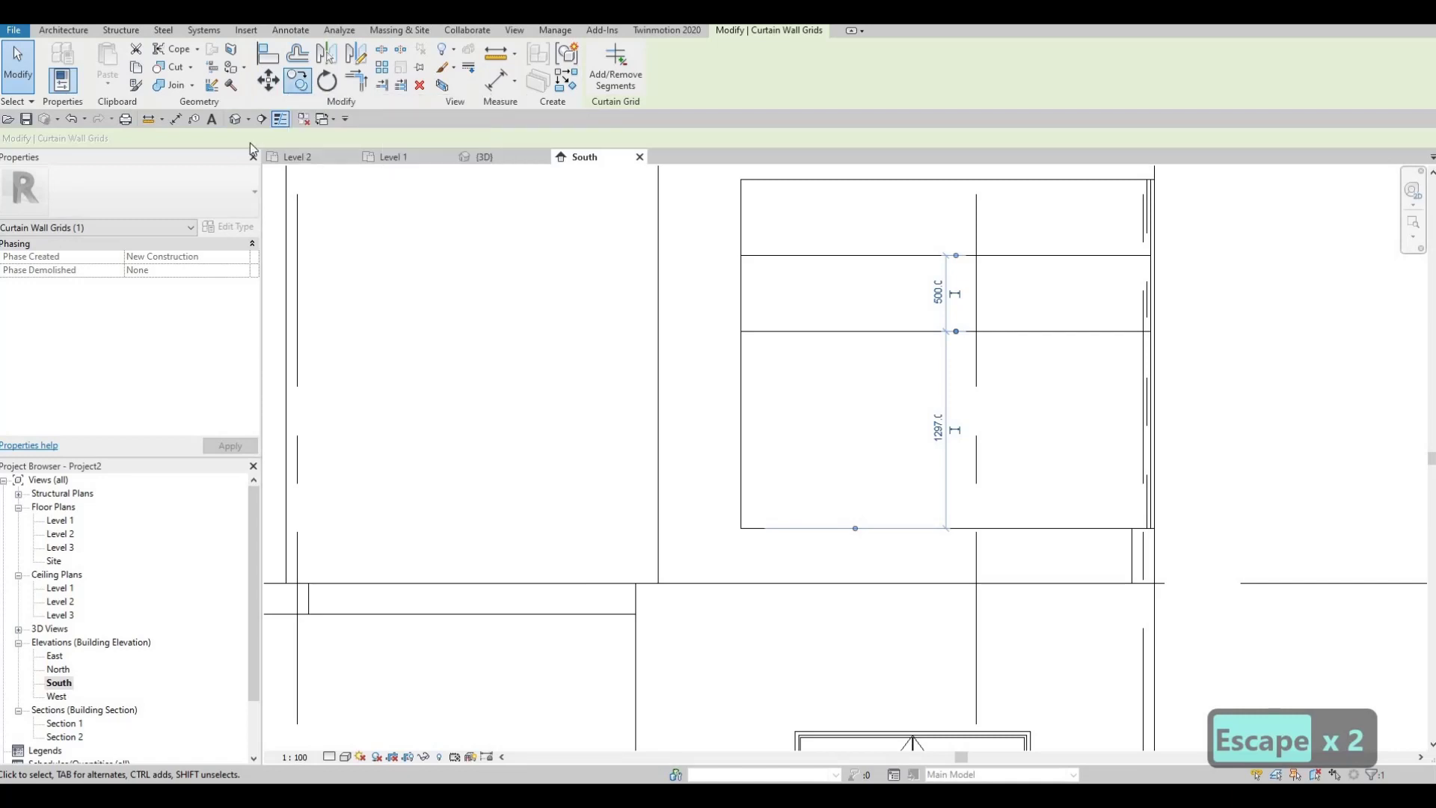
click(297, 82)
click(823, 331)
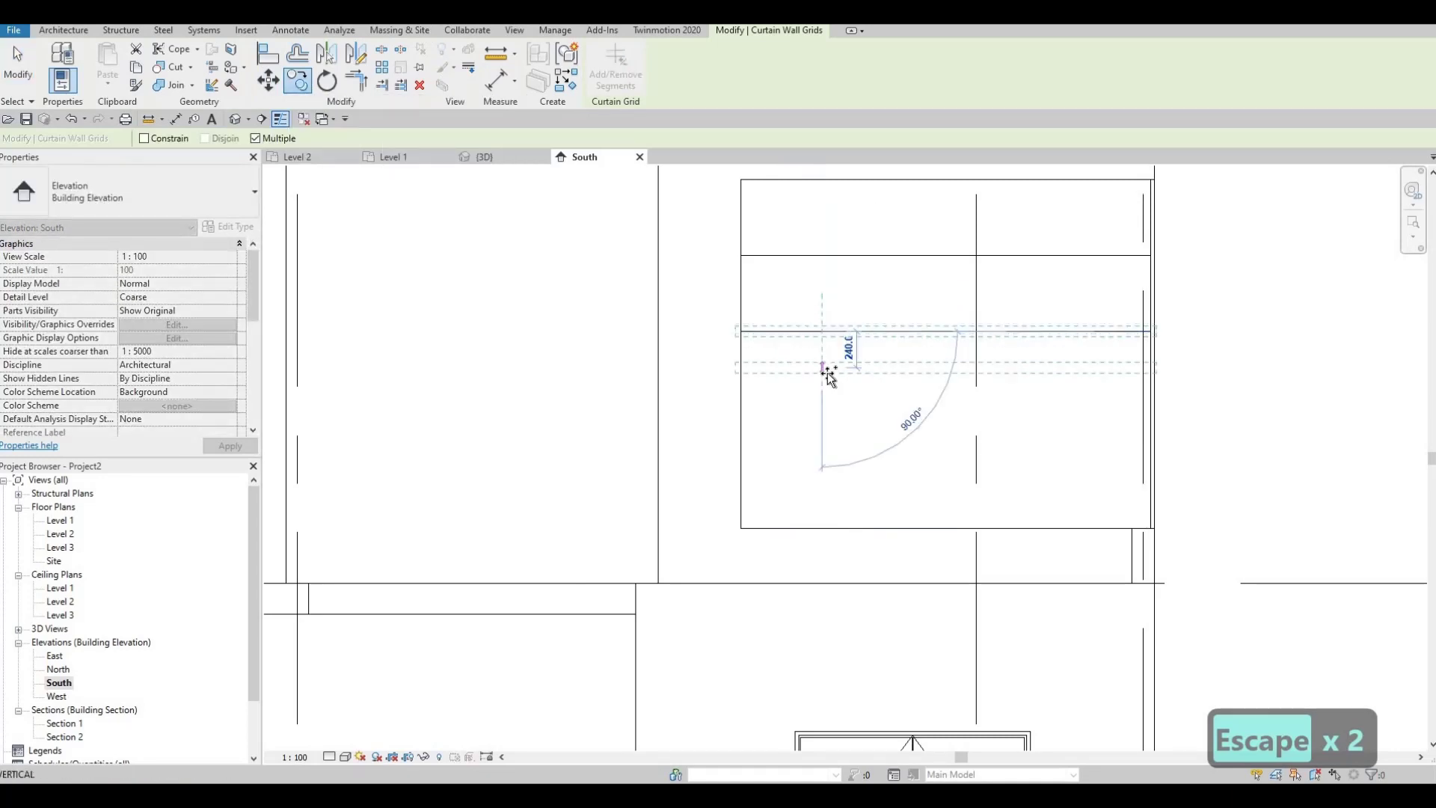
text(500)
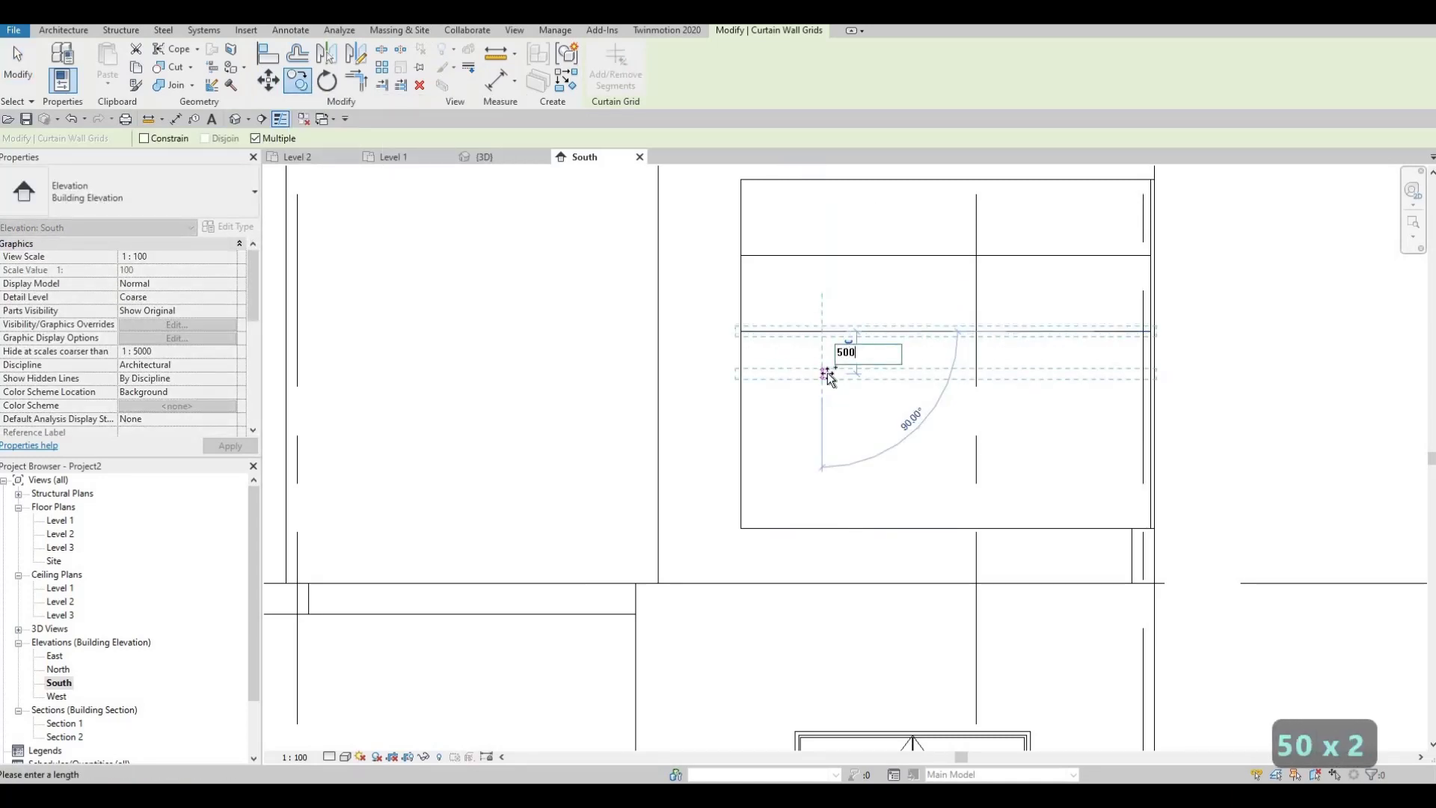
key(Return)
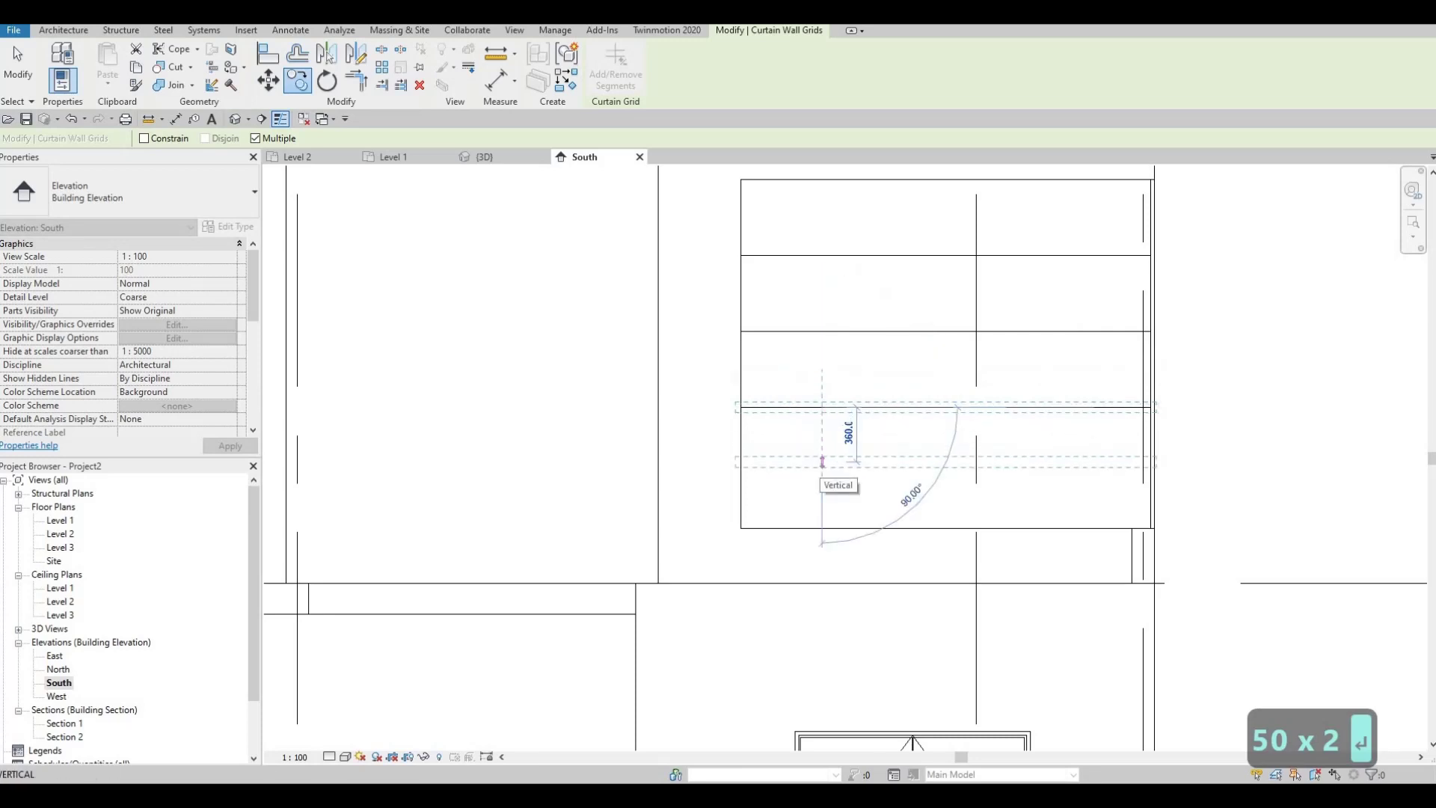
text(500)
key(Return)
key(Escape)
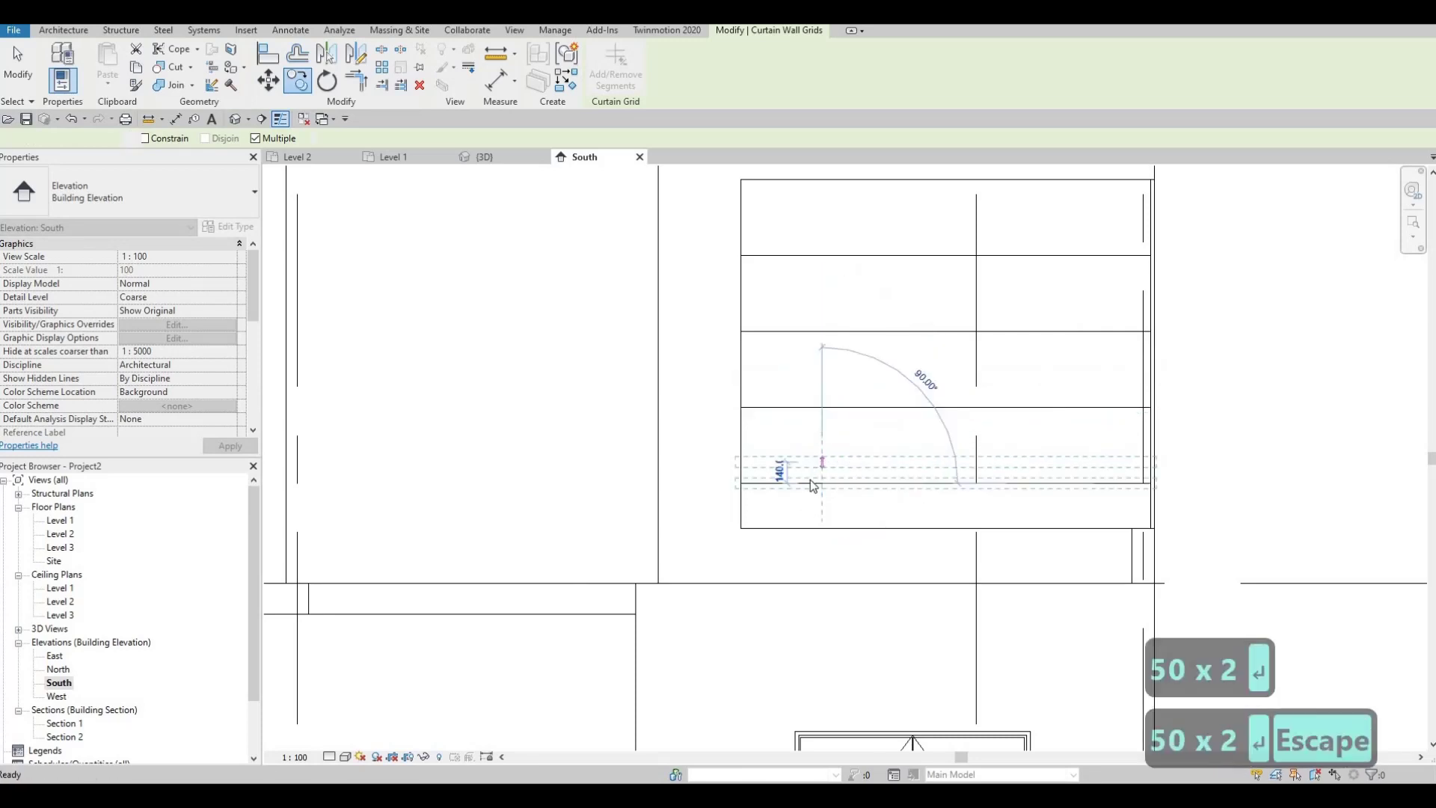
key(Escape)
key(Escape)
scroll(853, 399, down, 2)
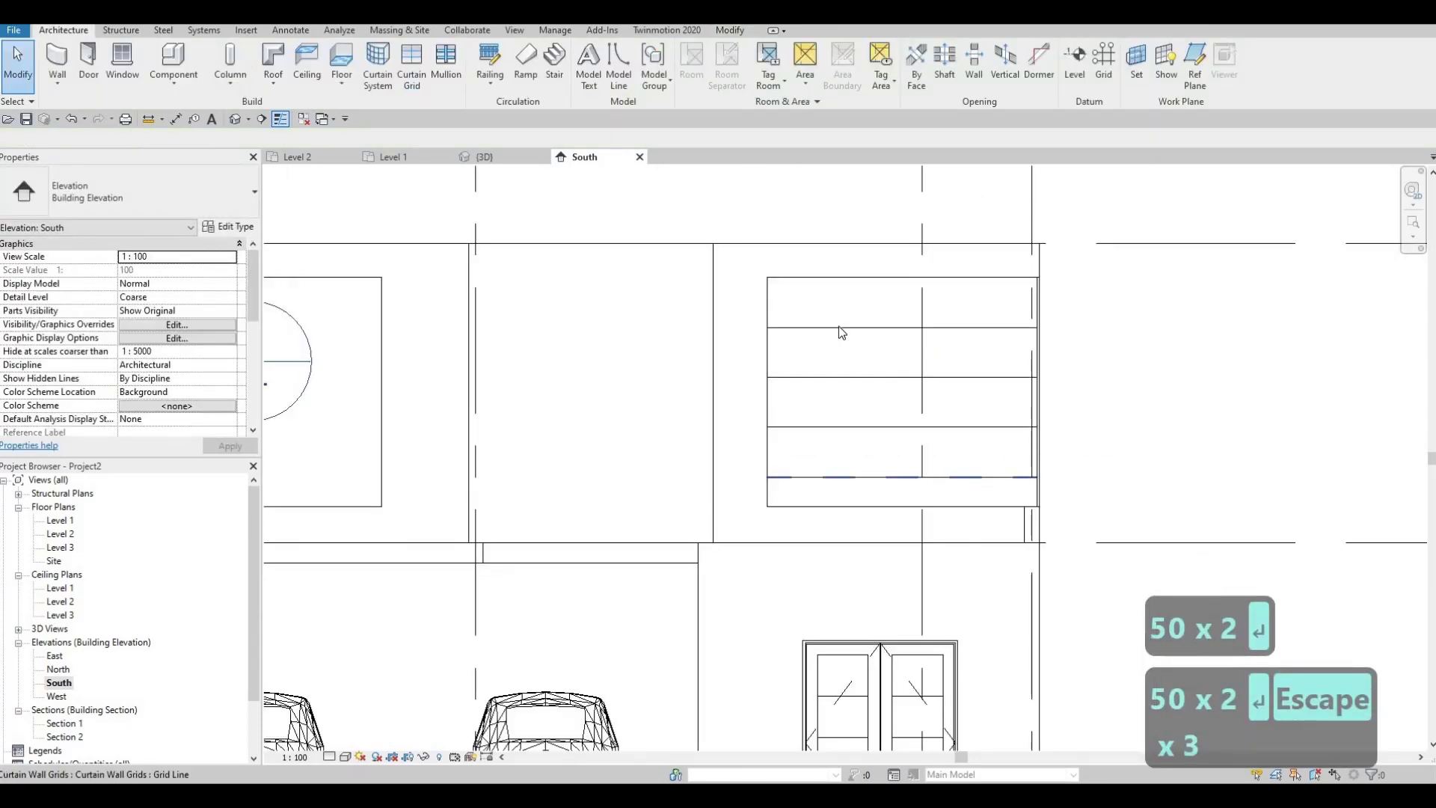
- Nudge all four horizontal grid lines of the curtain wall above the double door slightly upward together
click(838, 378)
ctrl+click(842, 426)
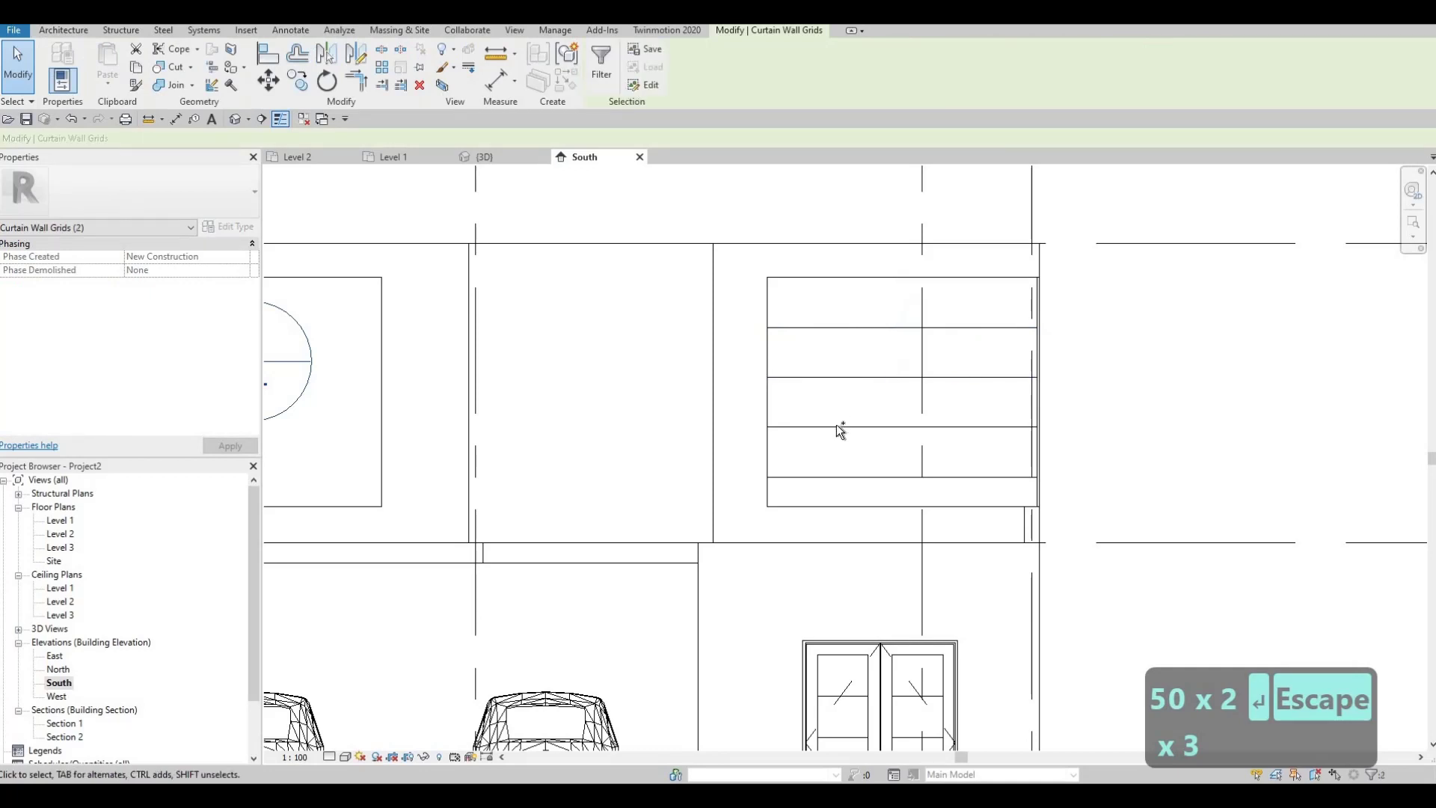
ctrl+click(847, 476)
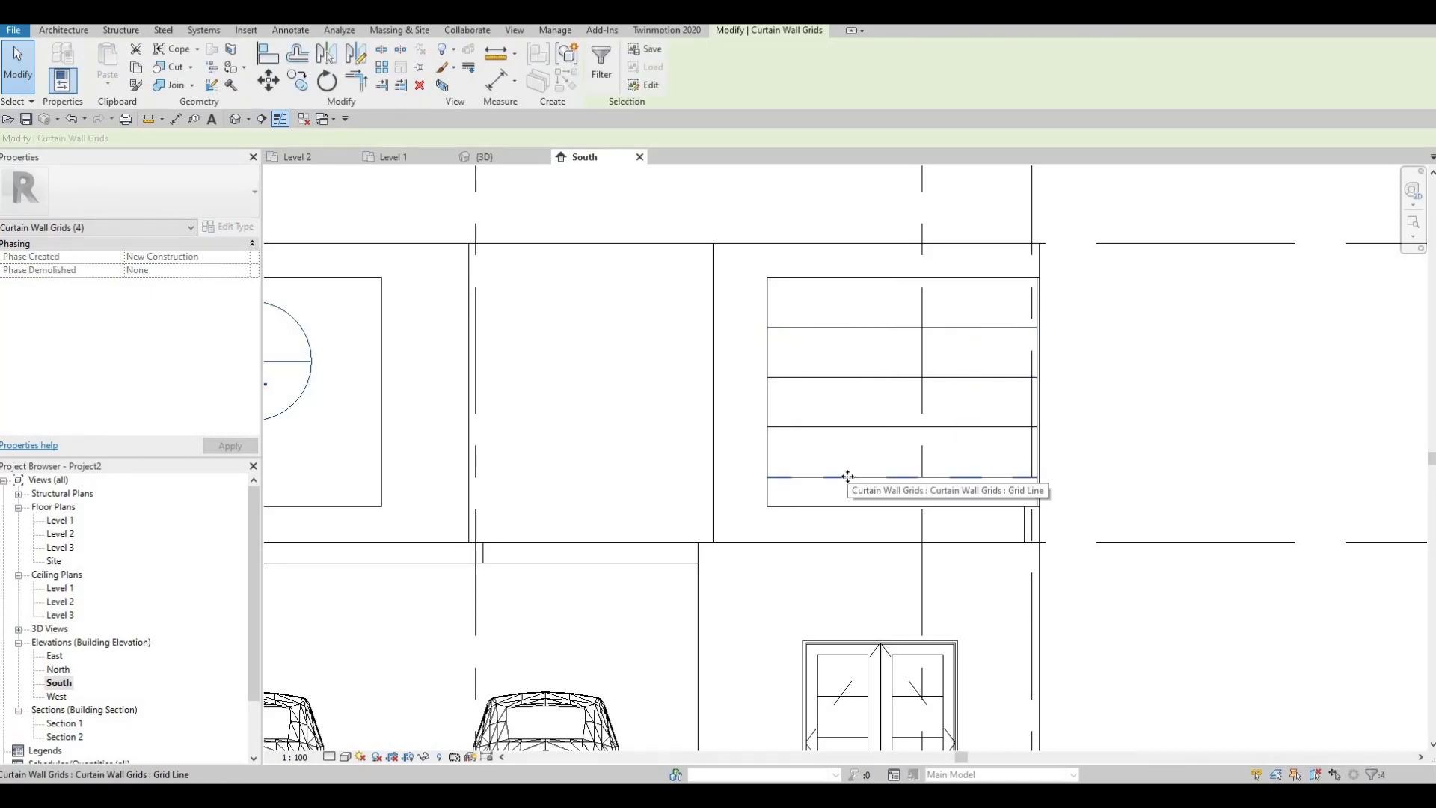
key(Up)
key(Up)
key(Up)
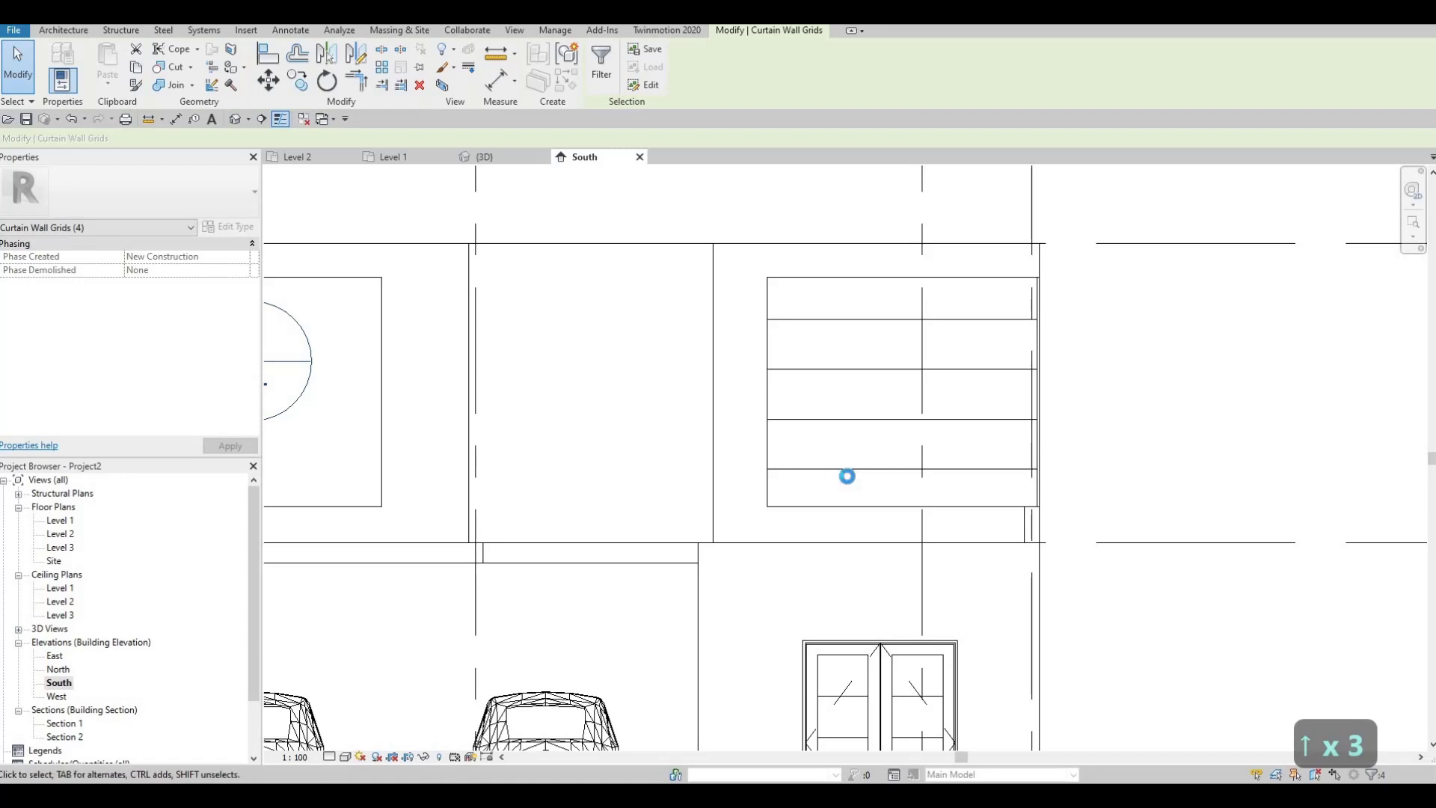
key(Escape)
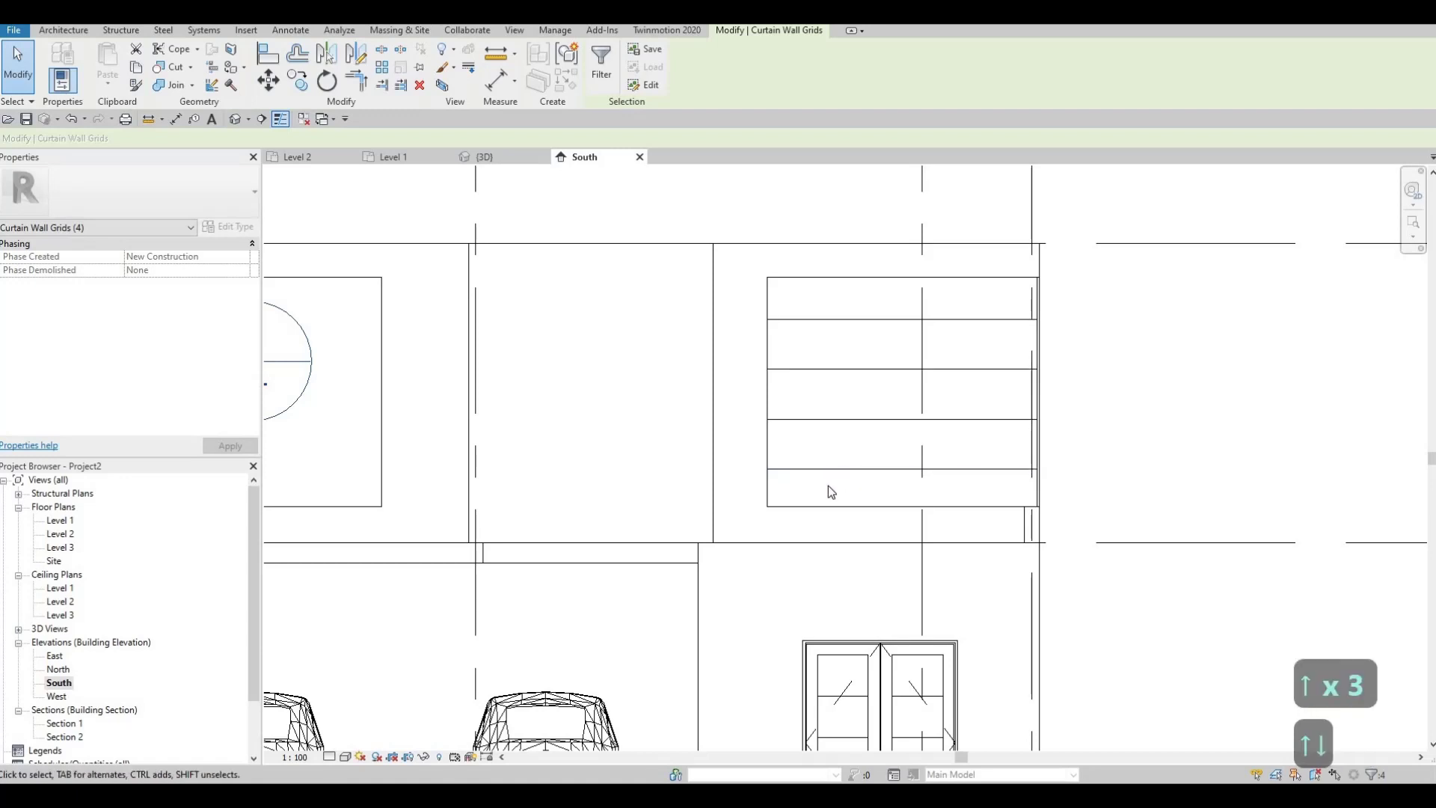
key(Escape)
- Place five horizontal curtain grid lines at rough spacing on the other upper-floor curtain wall, behind the section mark
scroll(782, 438, up, 1)
middle_drag(781, 437, 931, 410)
scroll(931, 410, down, 3)
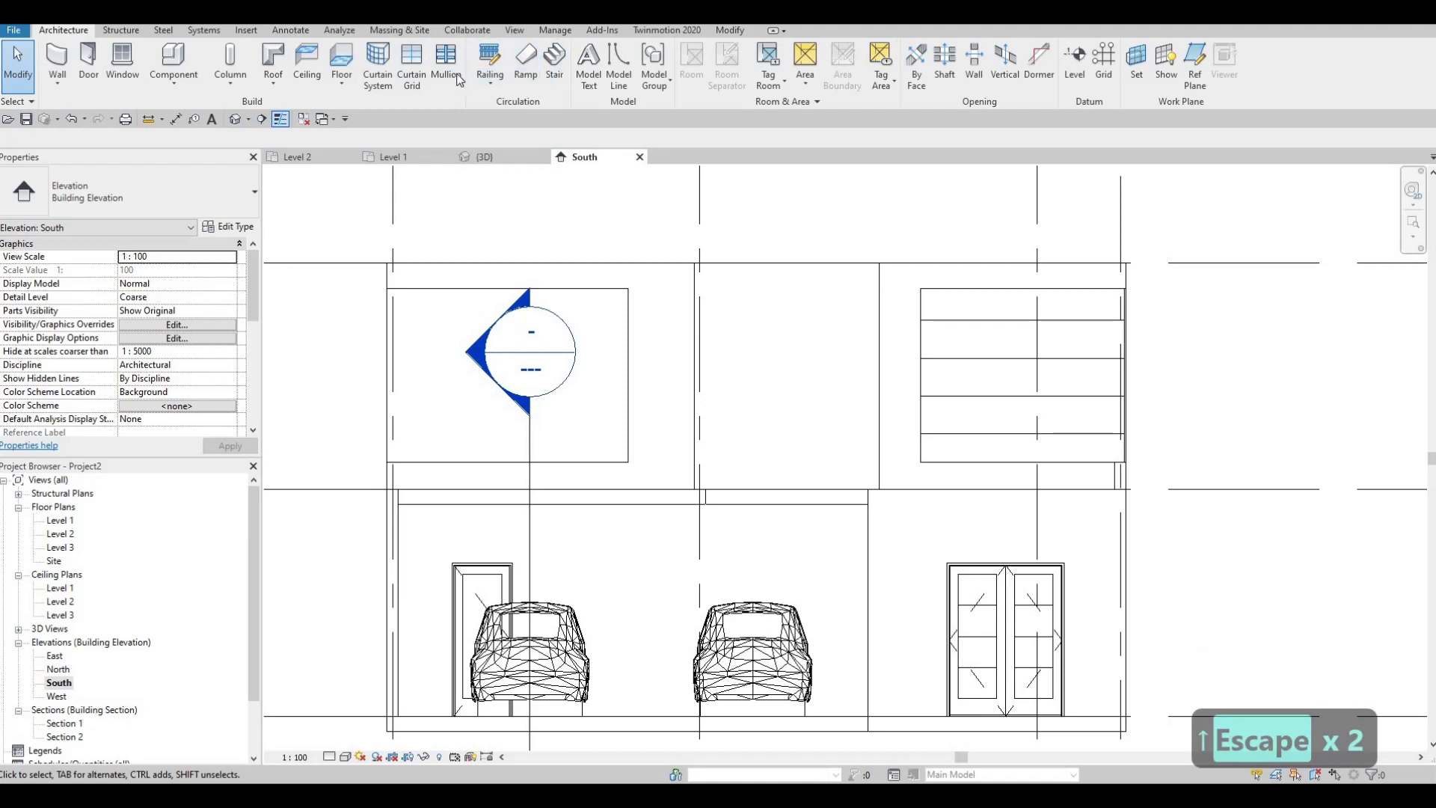
click(423, 75)
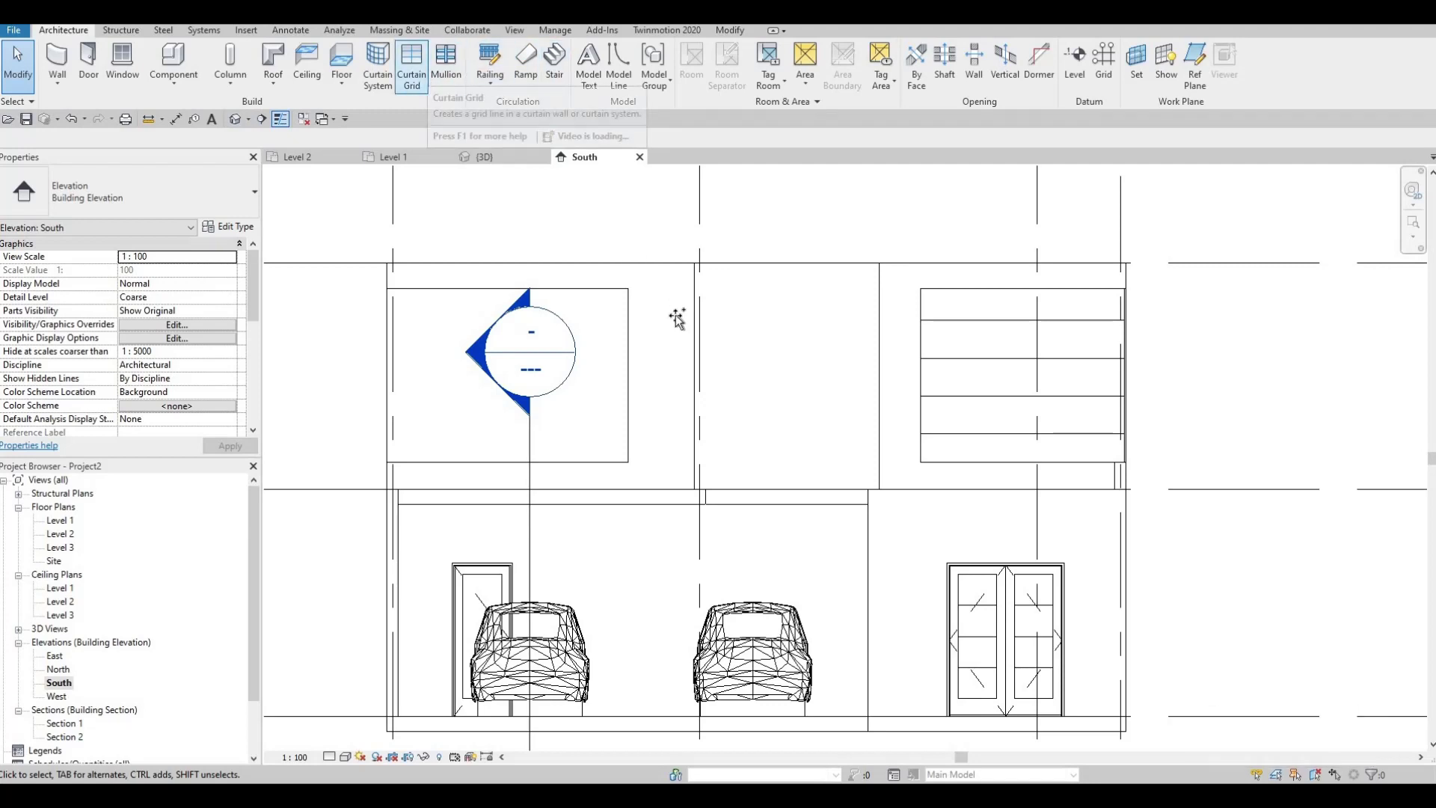
click(631, 347)
click(632, 377)
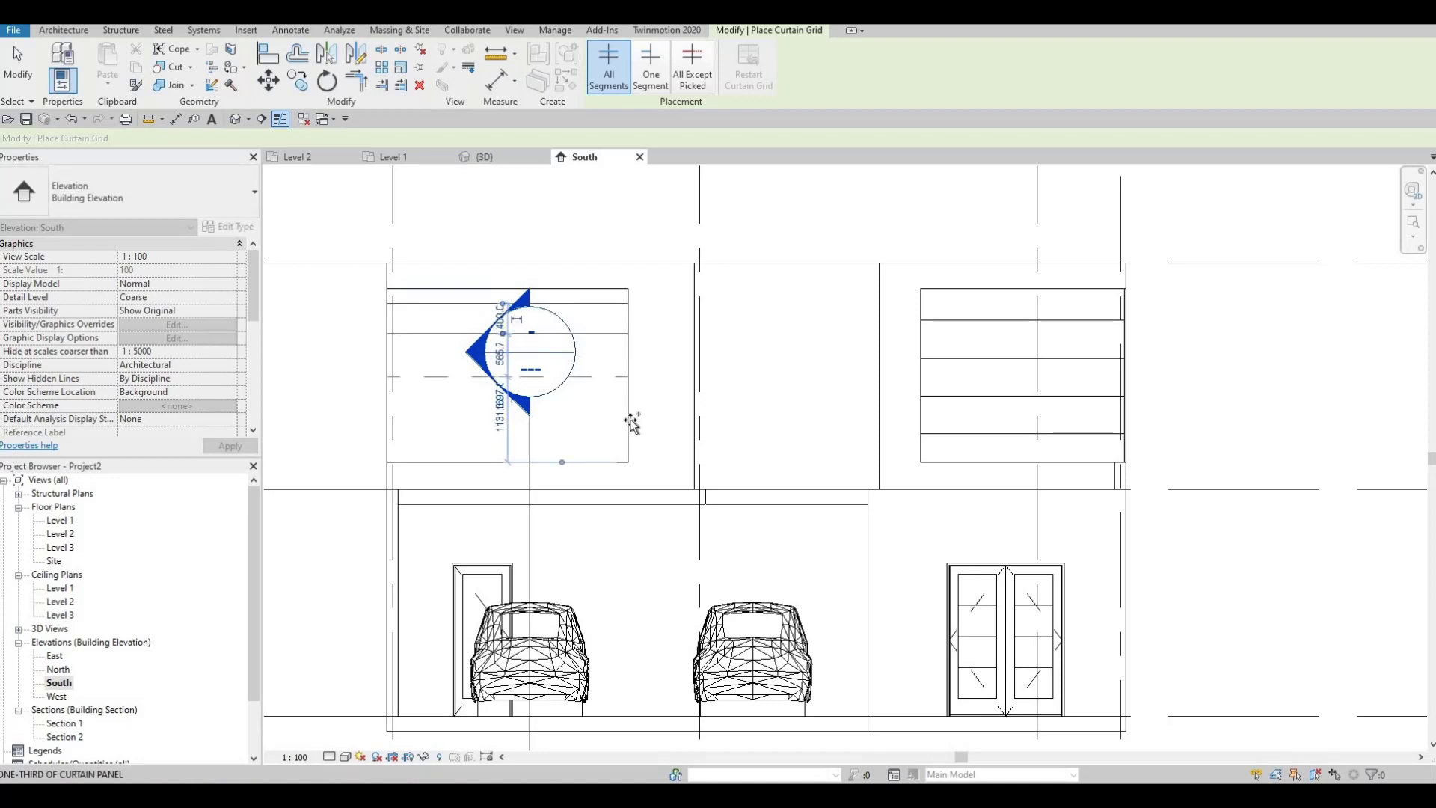
click(632, 419)
click(626, 445)
key(Escape)
key(Escape)
key(Escape)
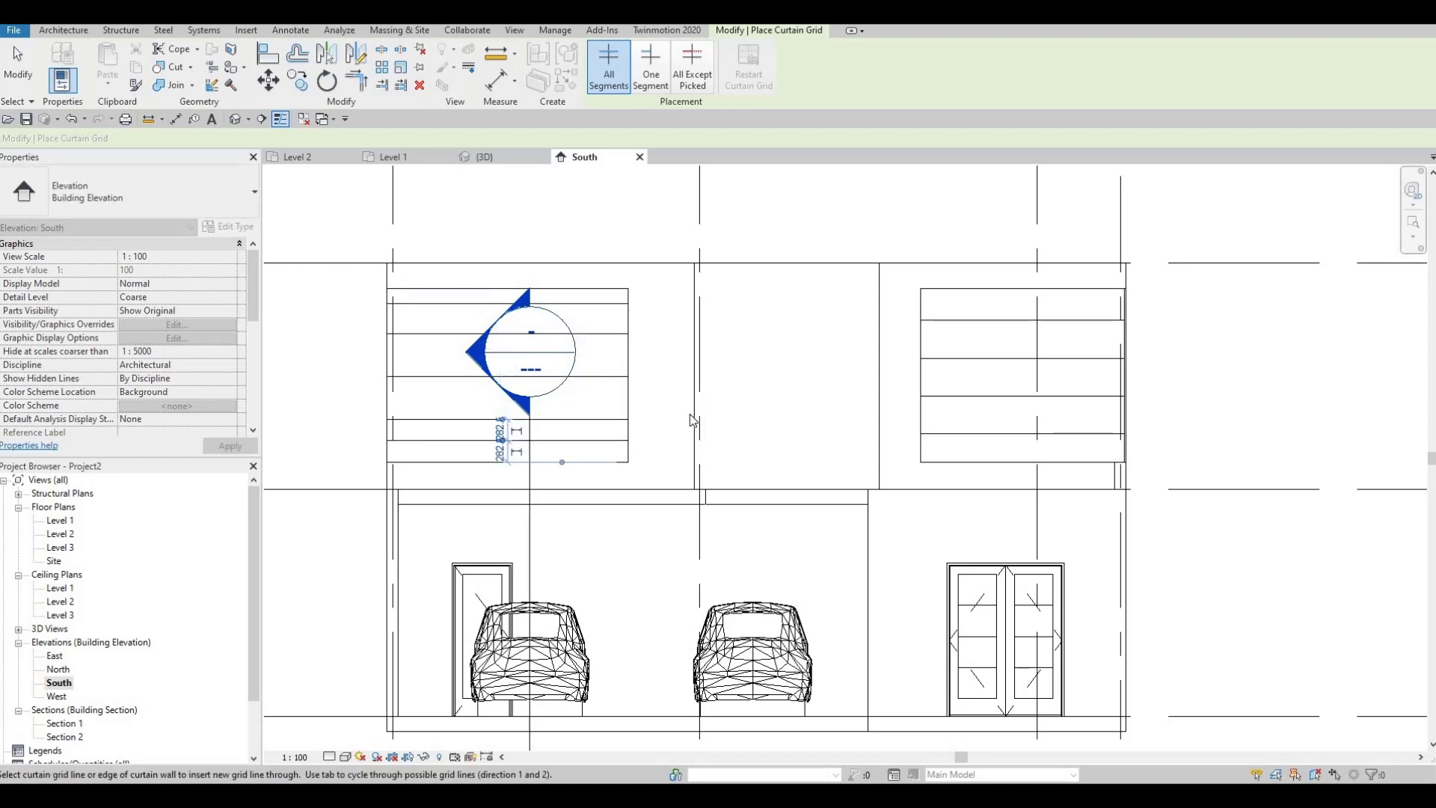
- Align the lower four grid lines of that curtain wall with the four grid lines of the curtain wall above the double door
key(a)
key(l)
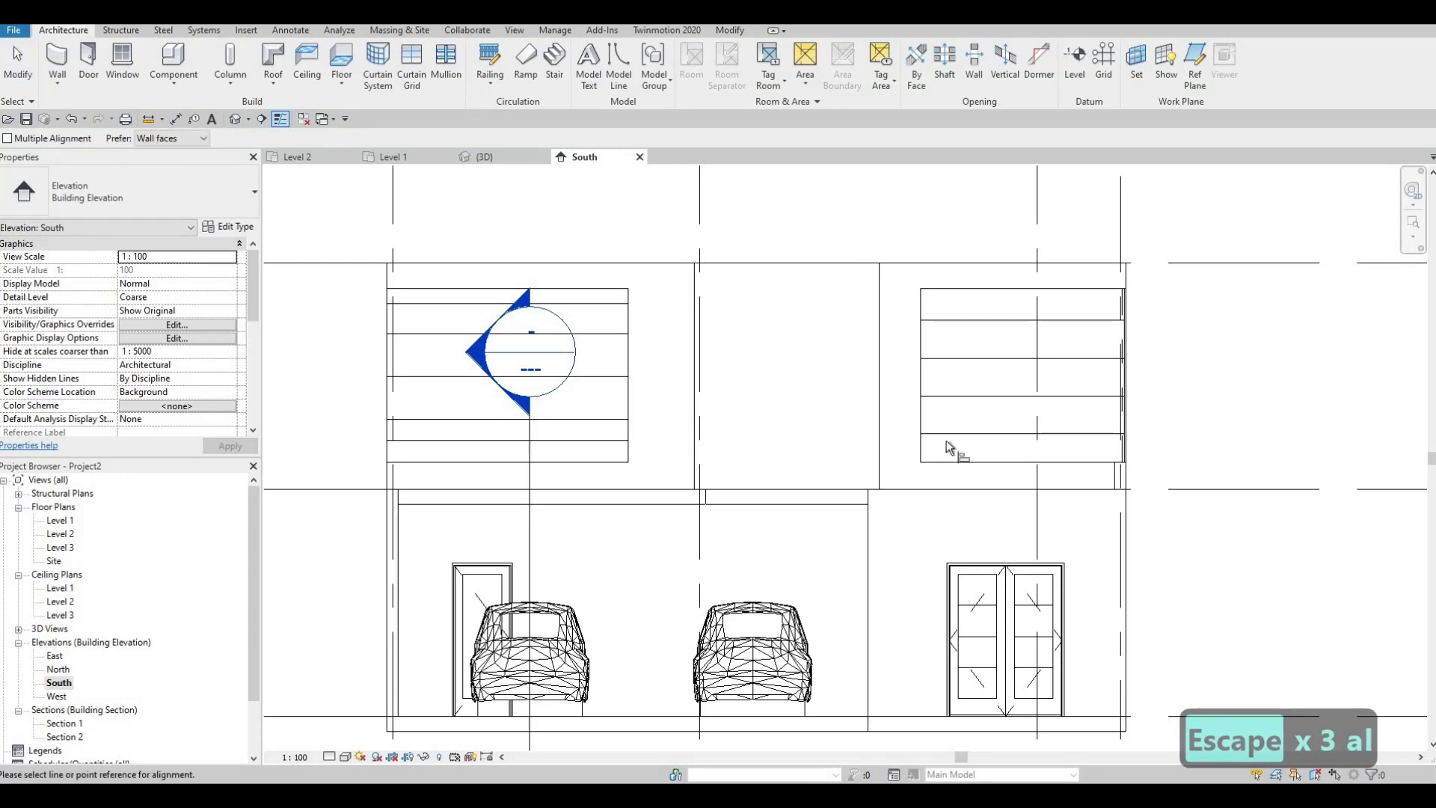
click(959, 435)
click(612, 441)
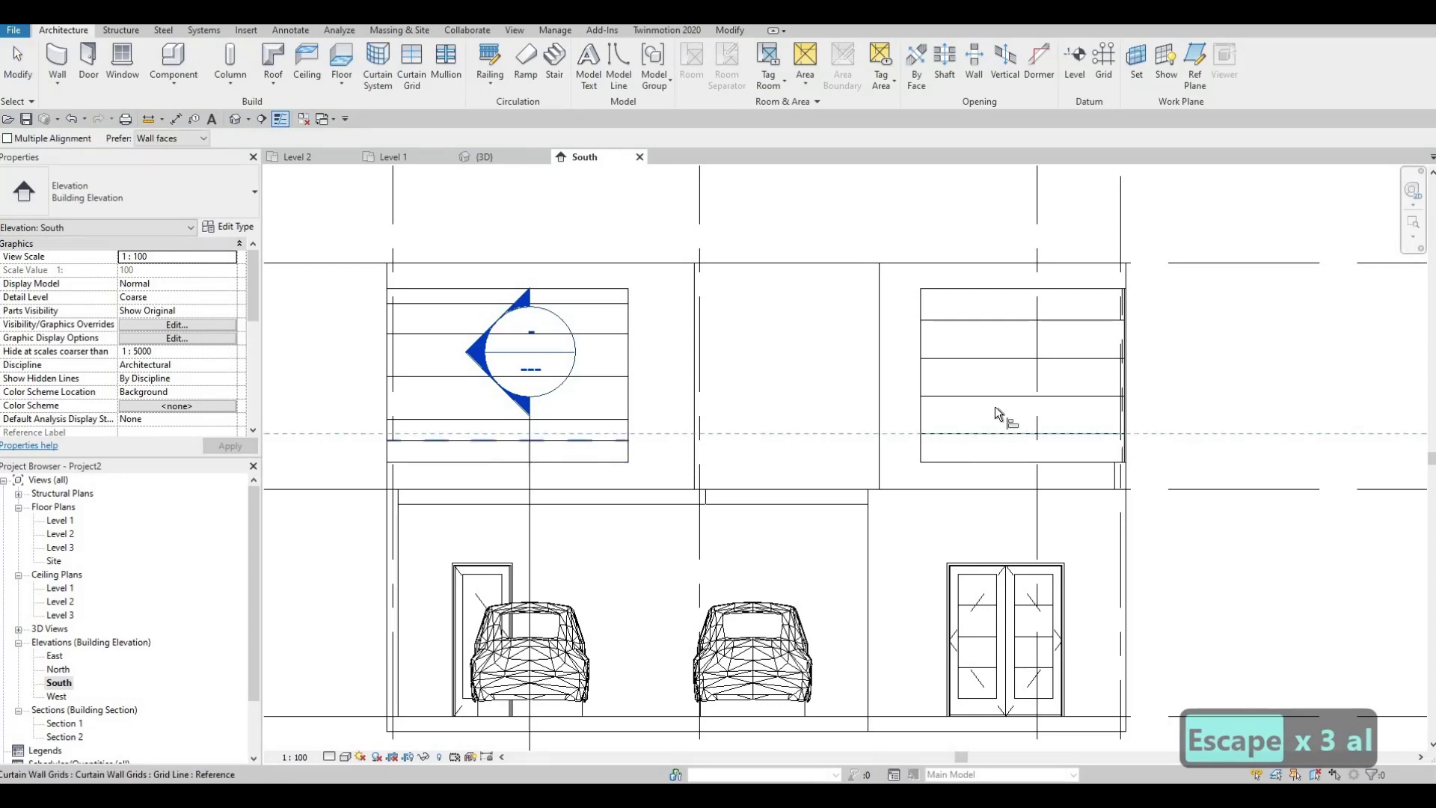
click(943, 396)
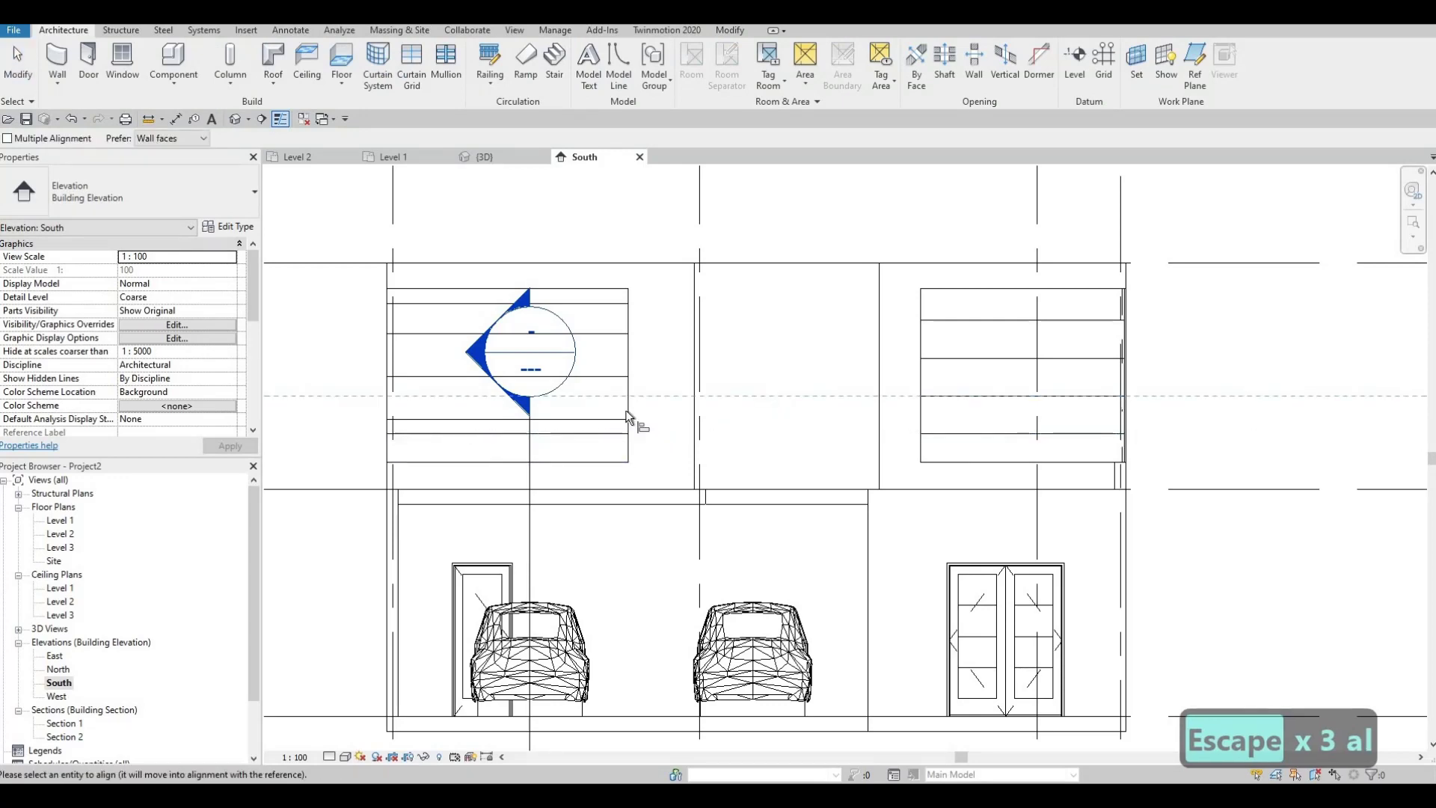
click(626, 419)
click(950, 360)
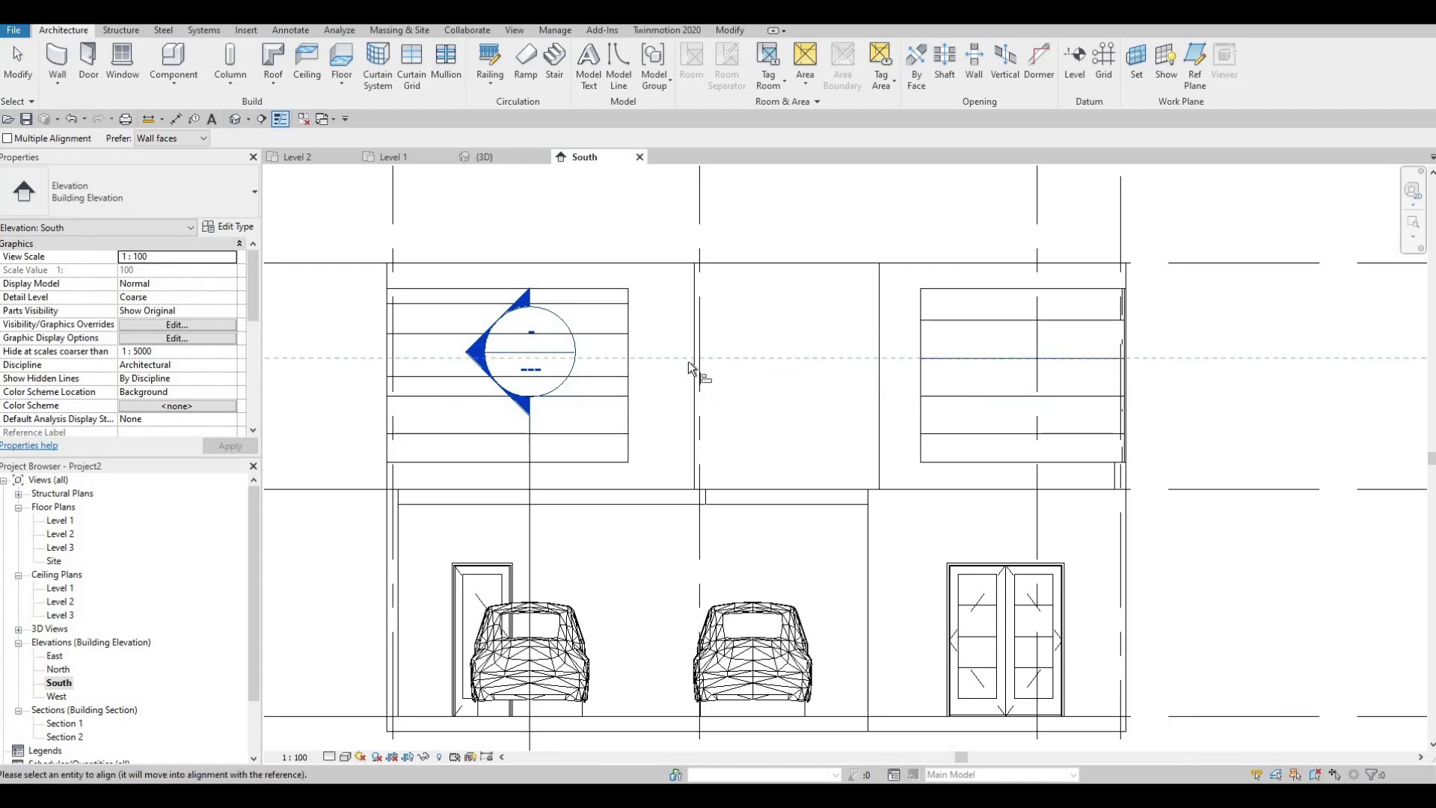
click(627, 376)
click(970, 321)
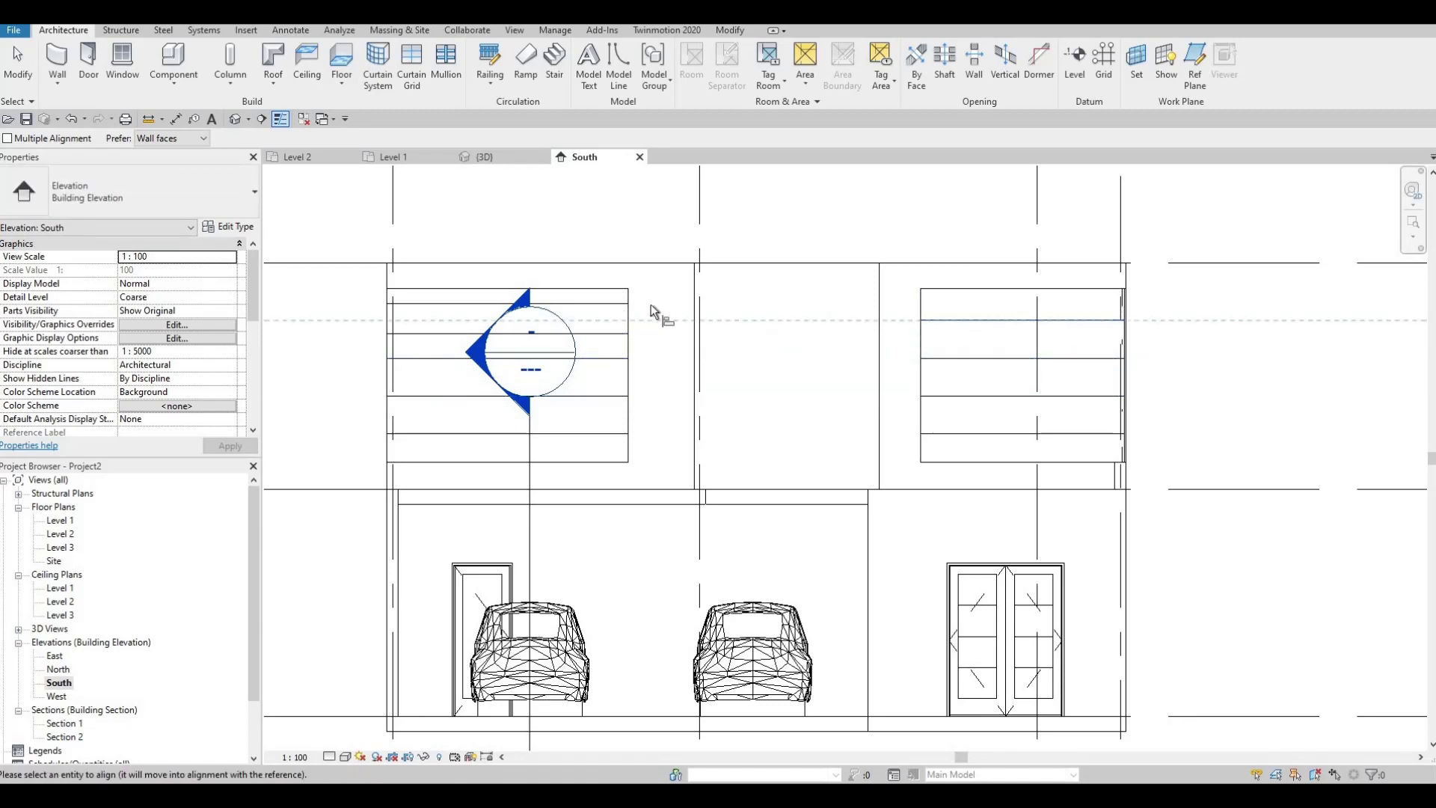
click(621, 335)
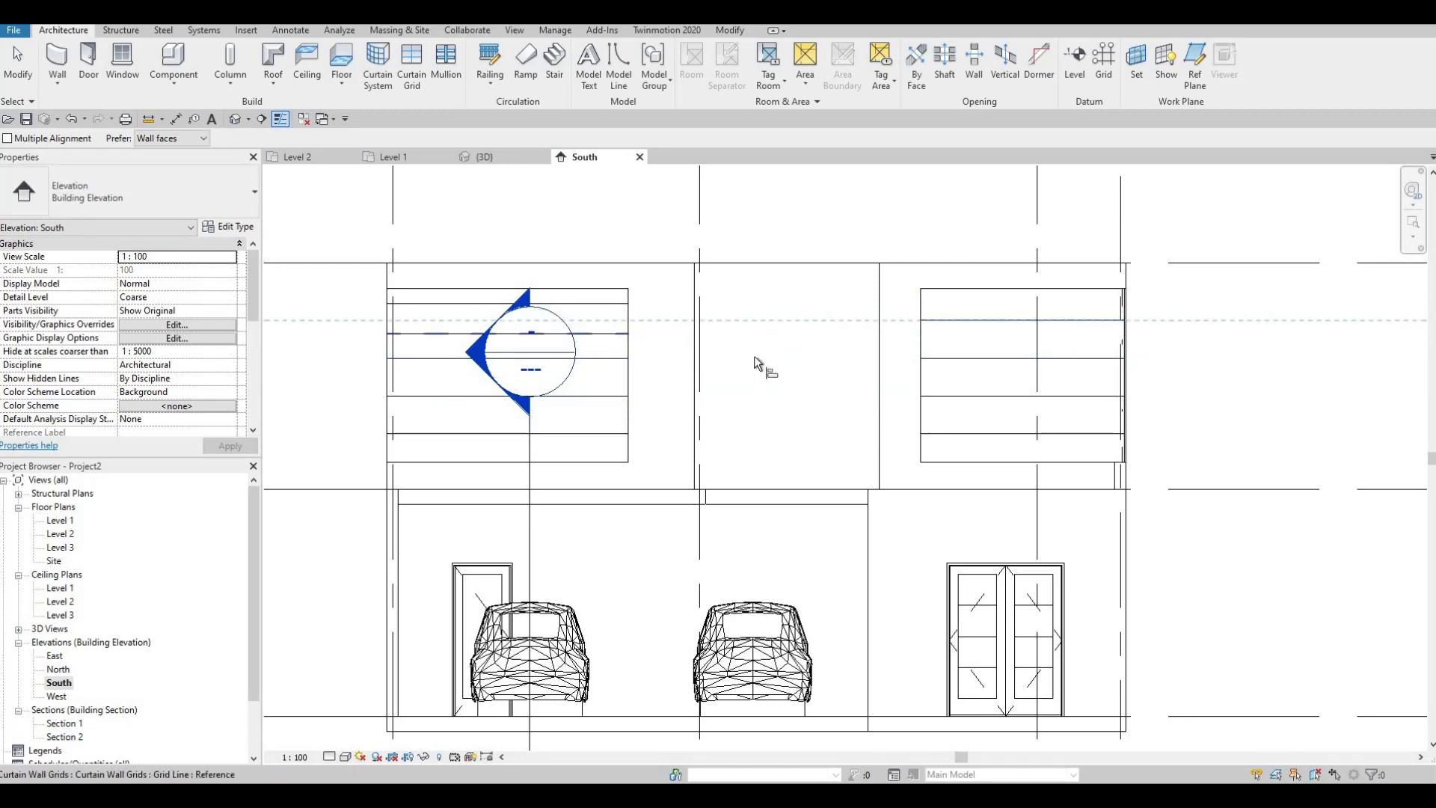
key(Escape)
key(Escape)
key(Escape)
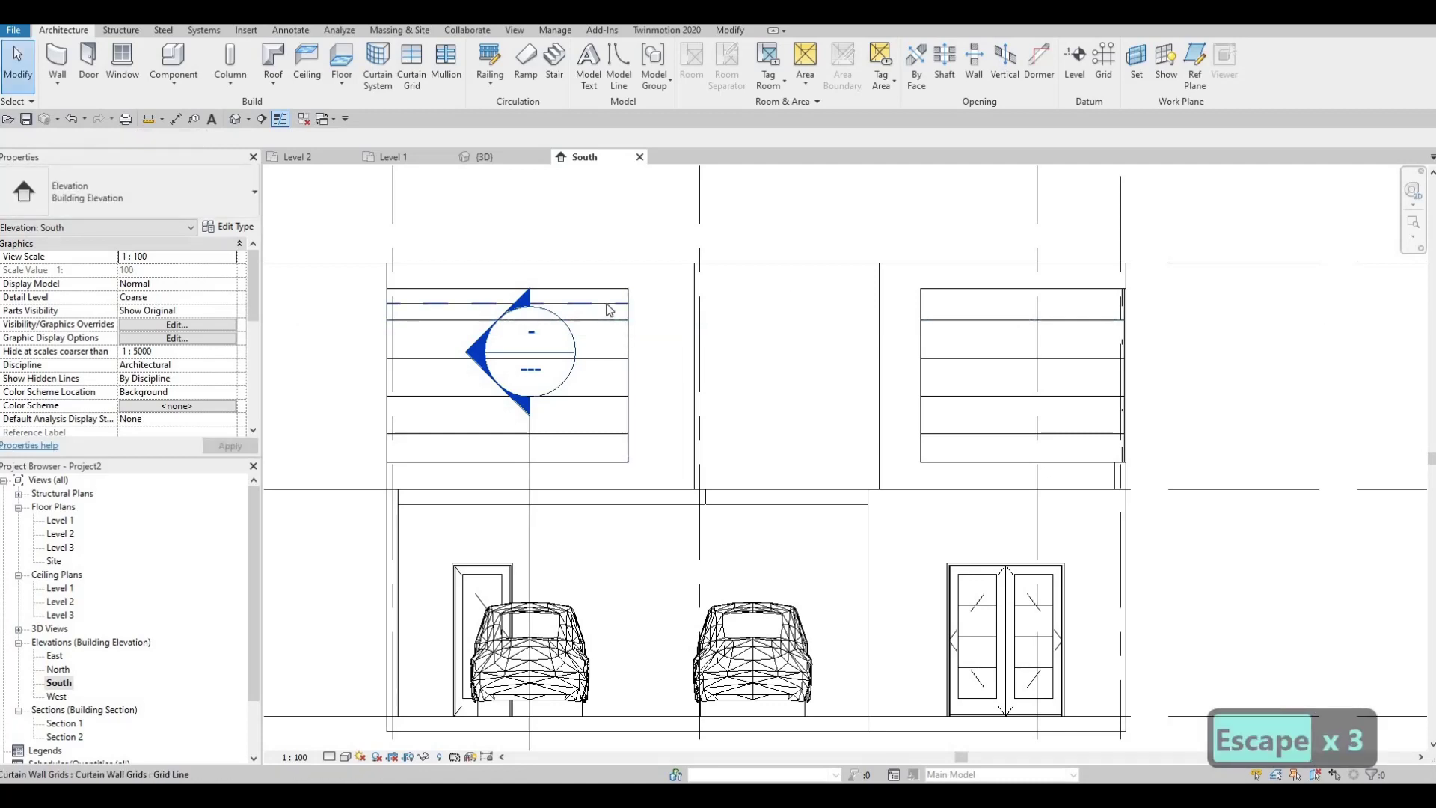
- Delete the extra topmost horizontal grid line from the curtain wall behind the section mark
click(607, 304)
key(End)
key(Delete)
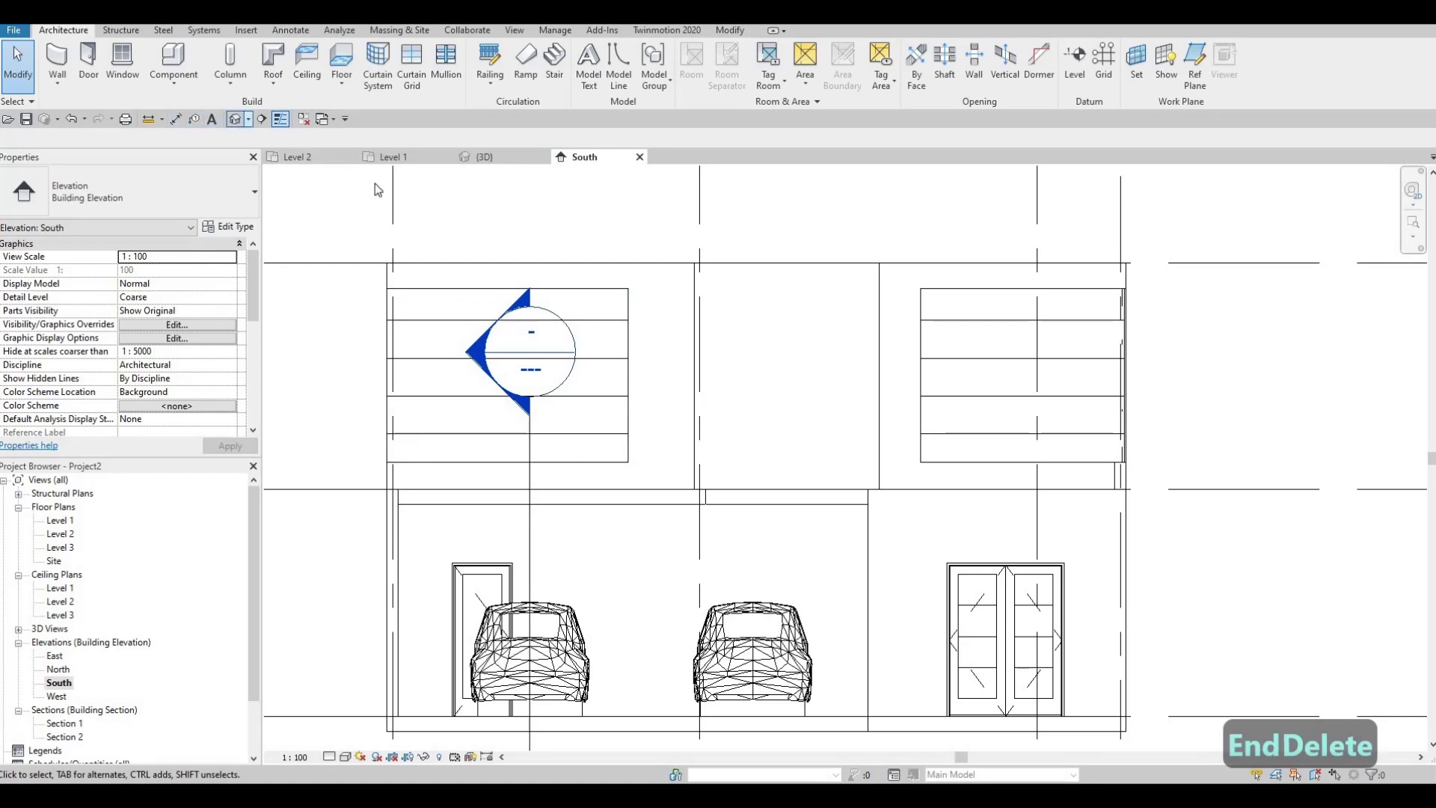
- In the 3D view, place five horizontal grid lines on the side curtain wall around the corner from the one above the double door
click(236, 119)
shift+middle_drag(775, 525, 720, 407)
scroll(721, 407, up, 3)
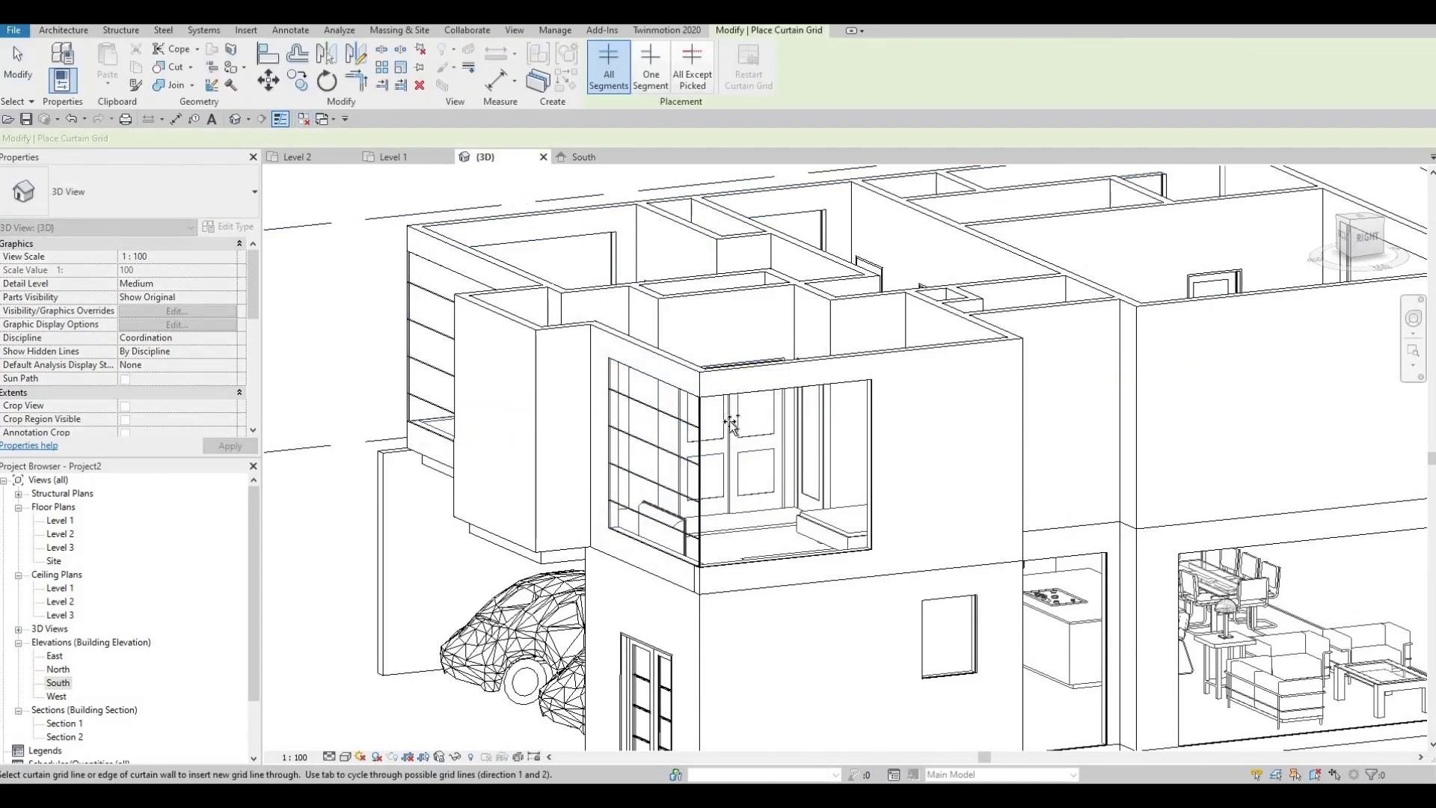
scroll(717, 415, up, 3)
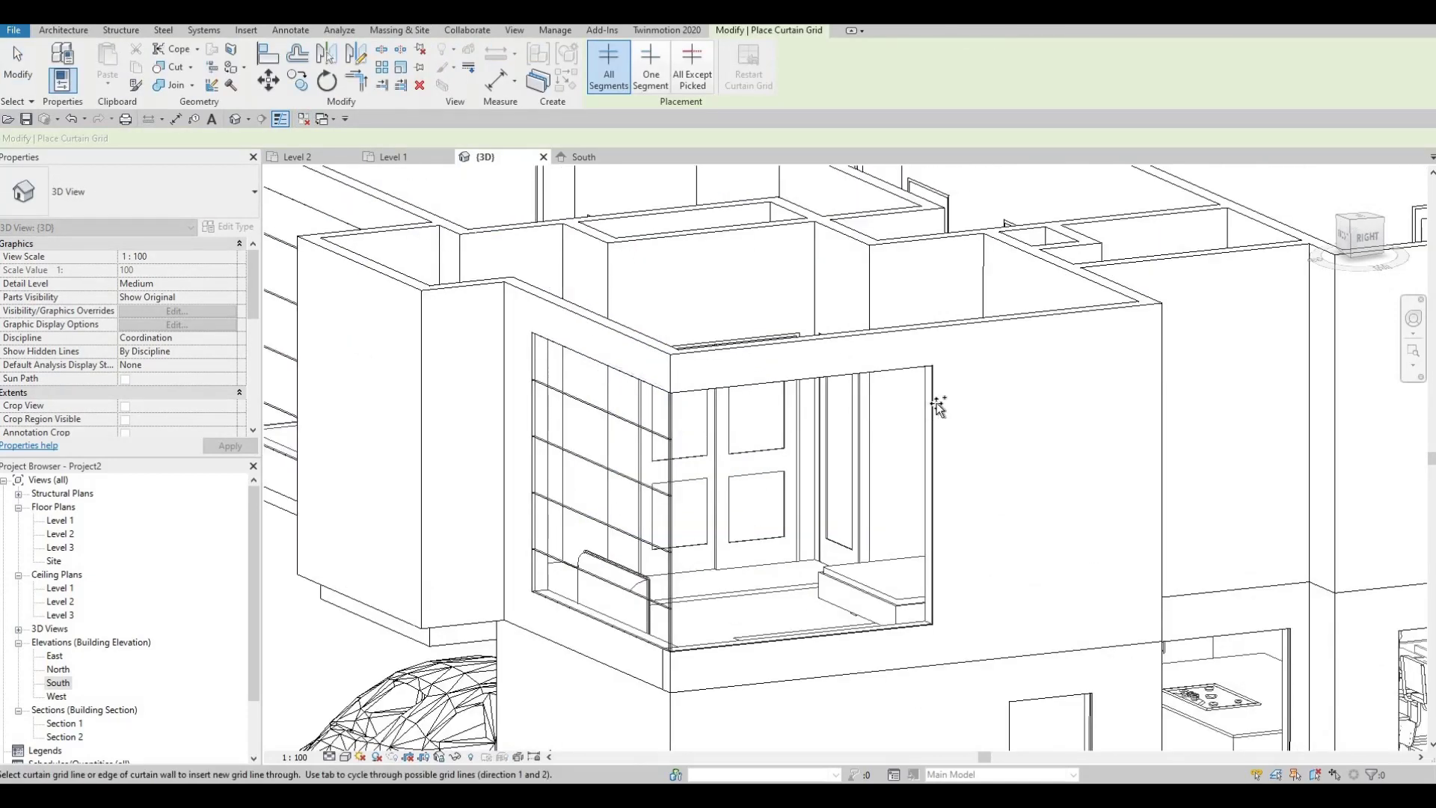
click(933, 443)
click(936, 483)
click(935, 528)
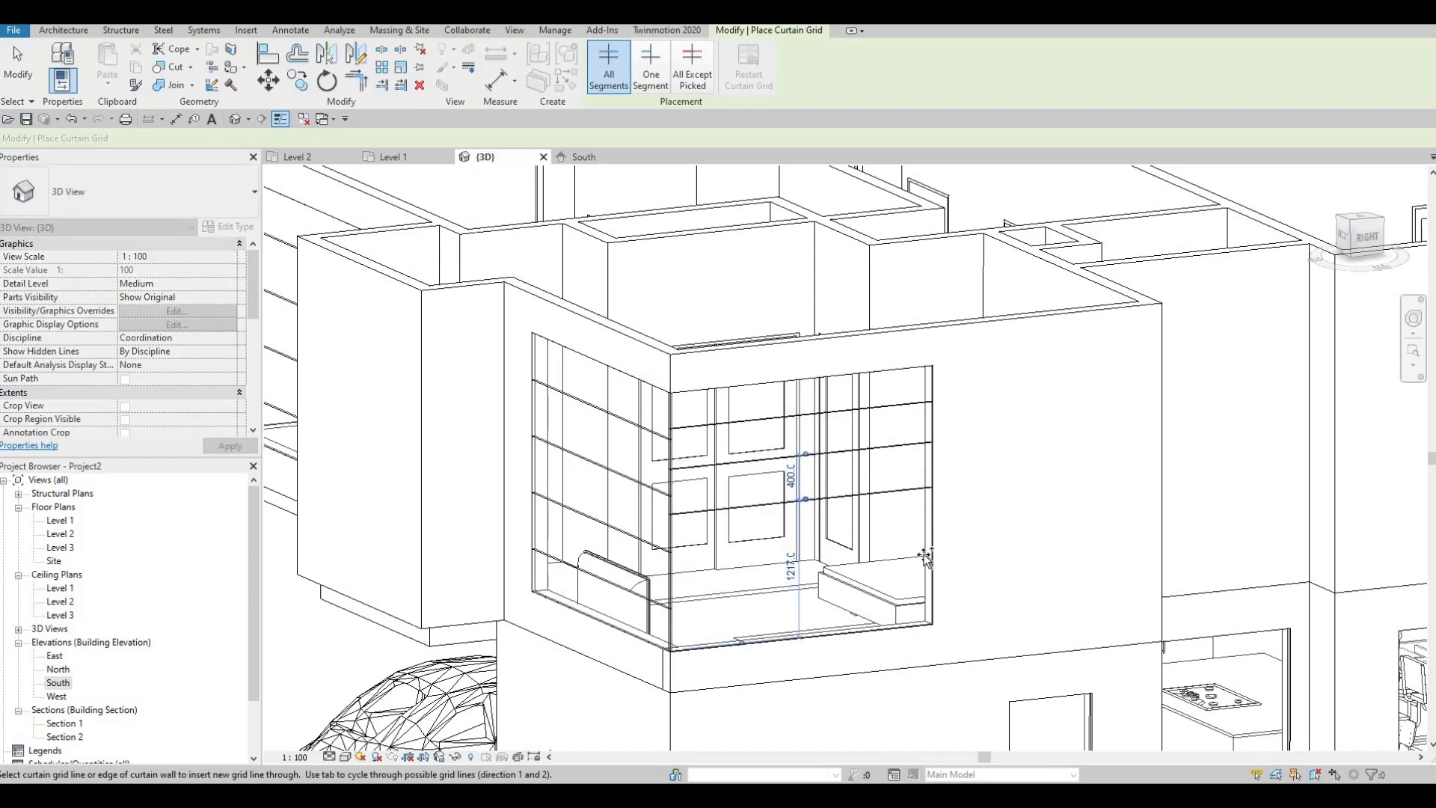
click(930, 597)
click(927, 582)
key(Escape)
key(Escape)
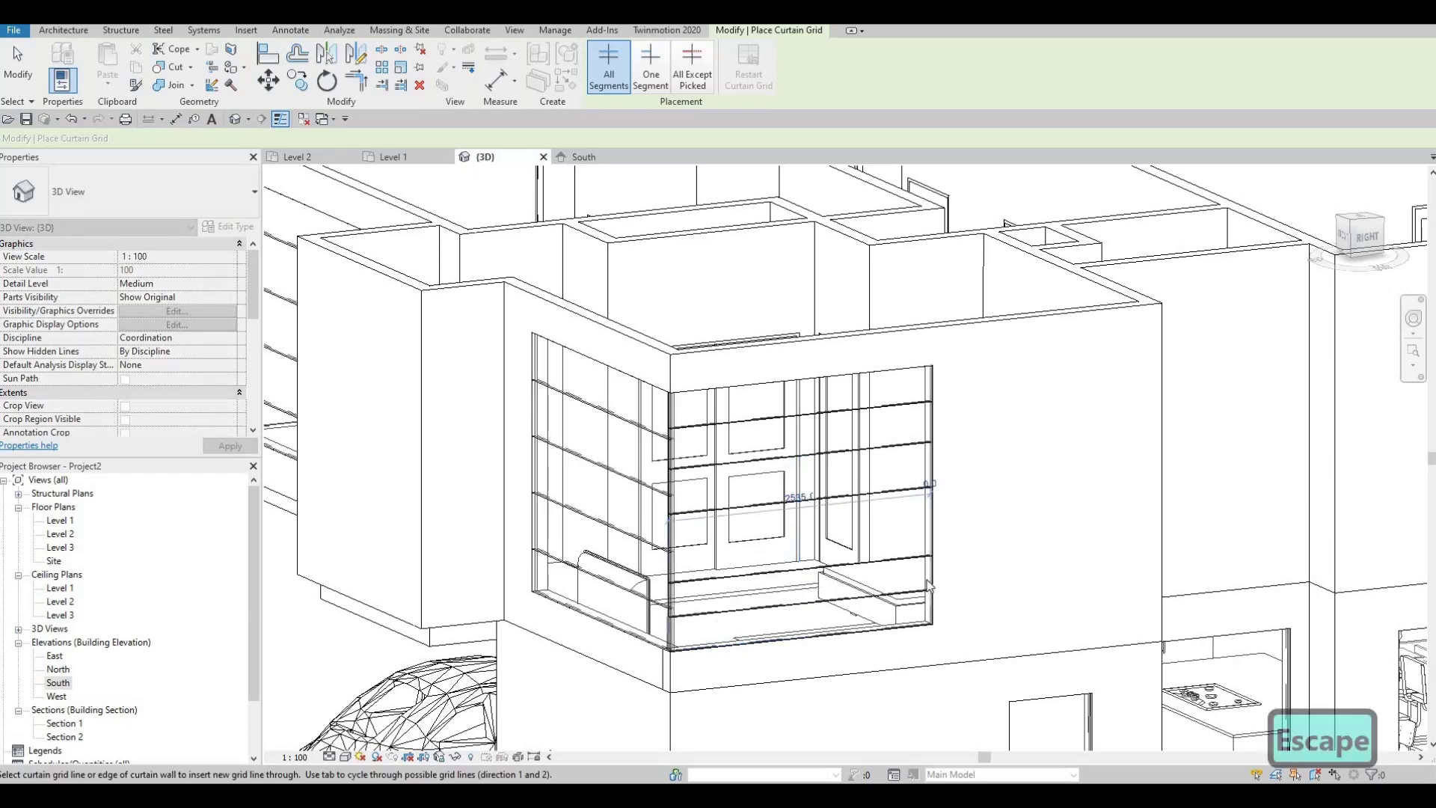
- Align the side curtain wall's lower four grid lines with those of the adjoining front curtain wall and delete its extra top grid line
key(a)
key(l)
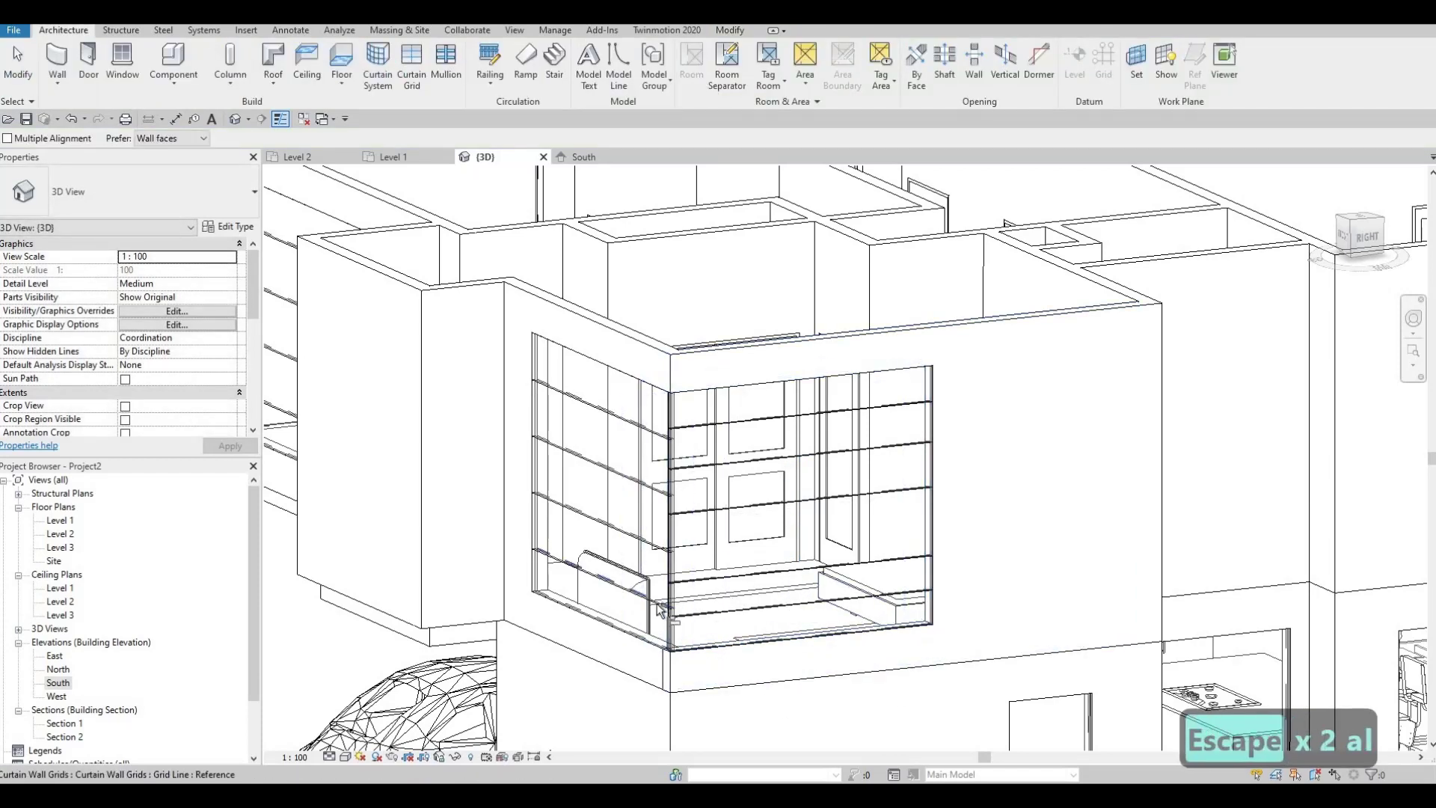
click(715, 621)
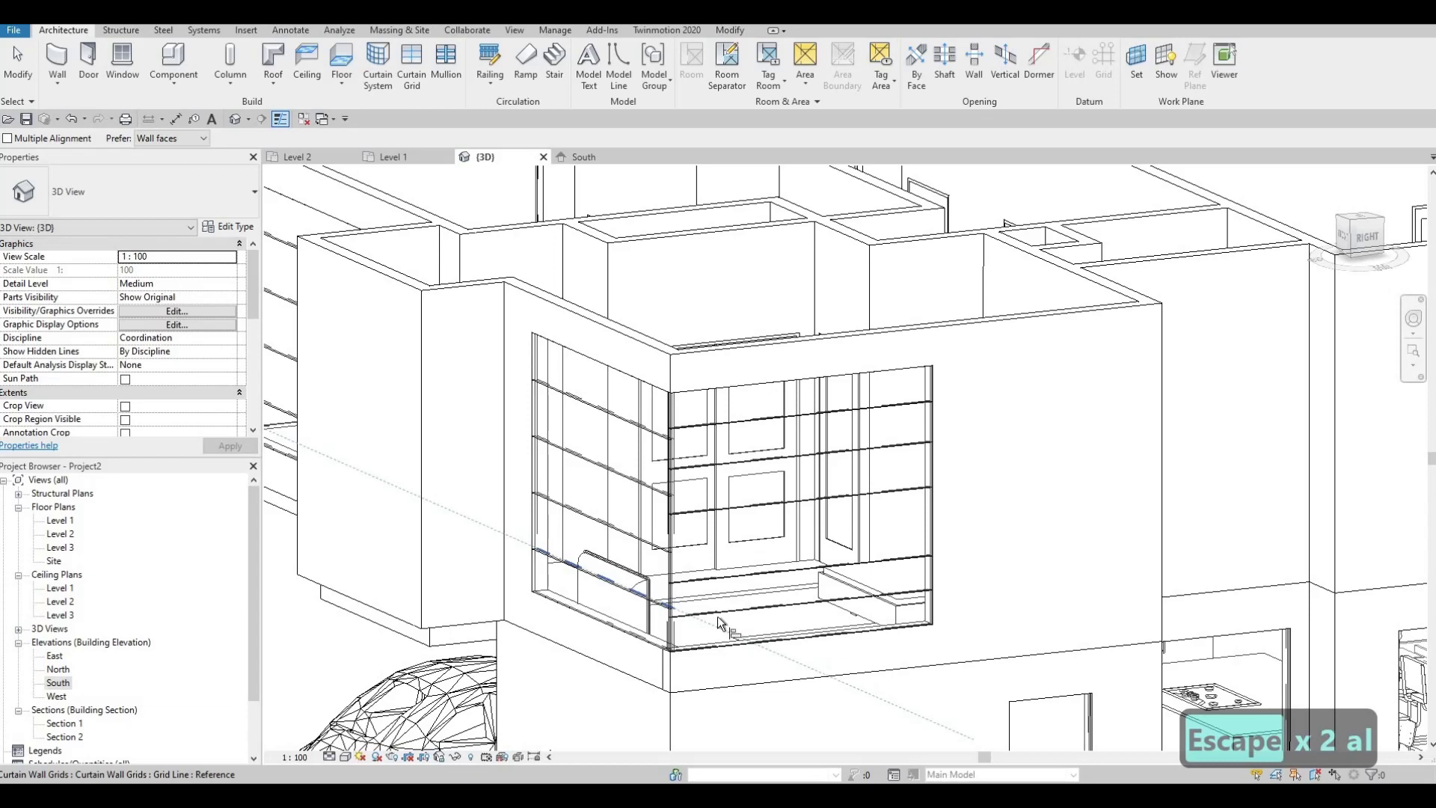
click(652, 544)
click(716, 576)
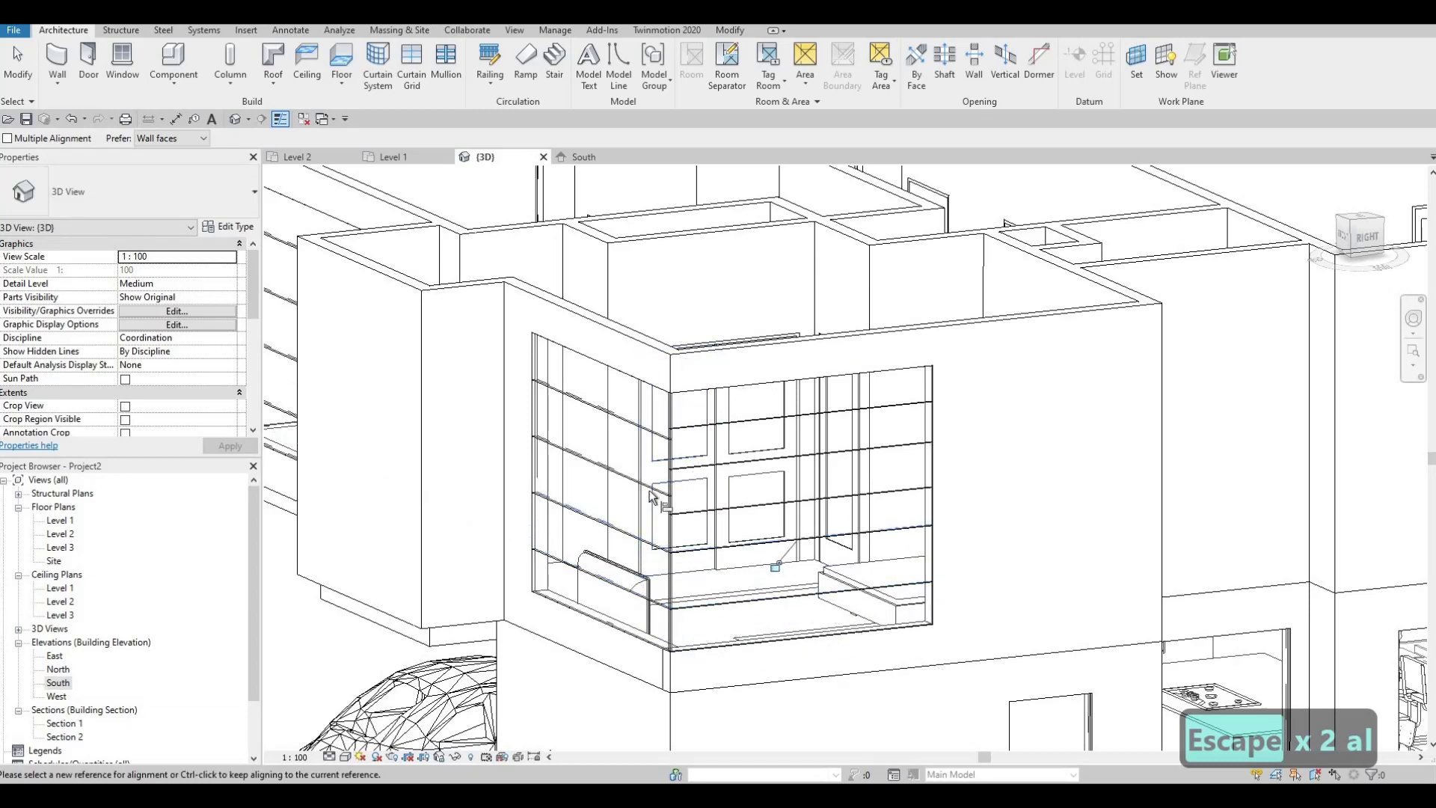
click(658, 490)
click(686, 512)
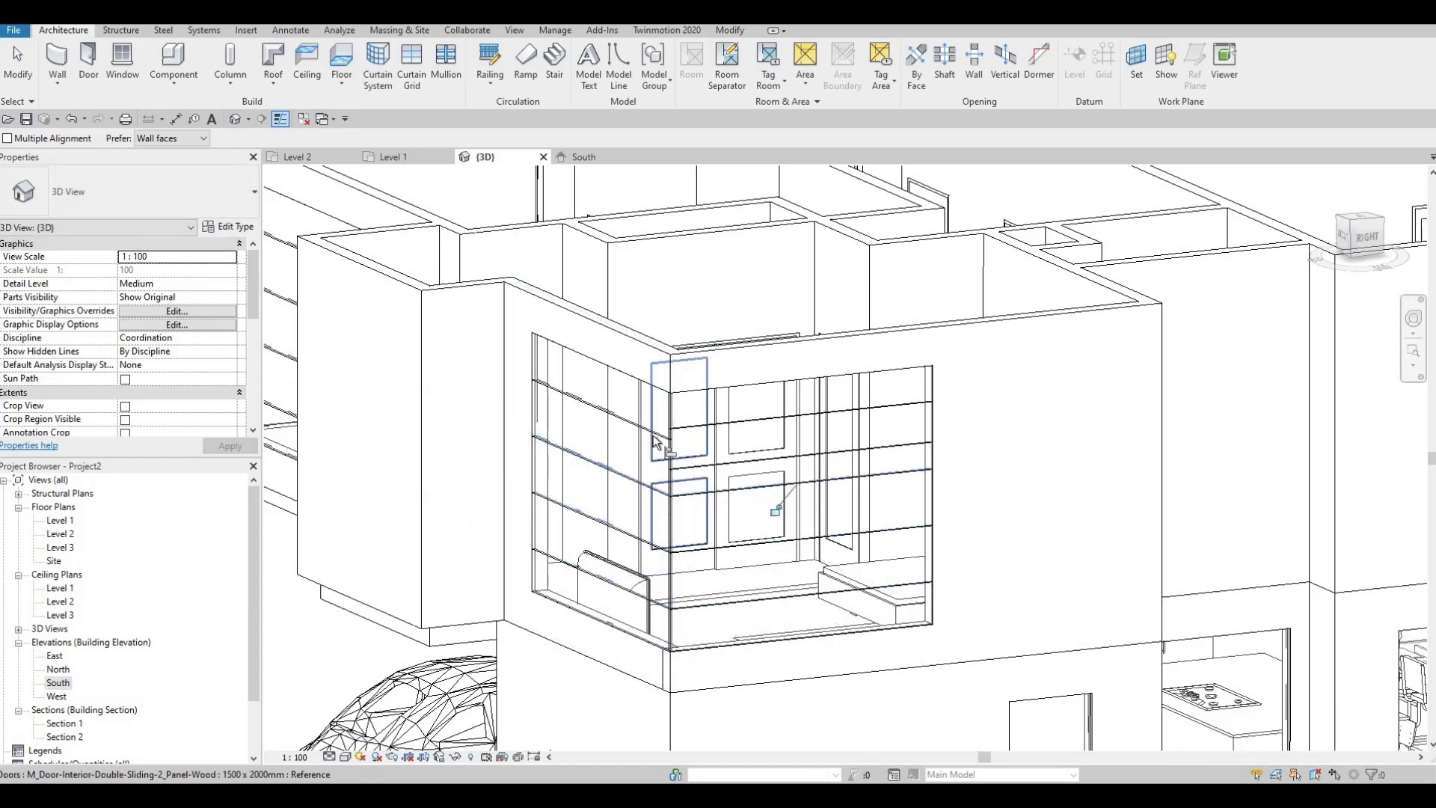
click(647, 429)
click(719, 459)
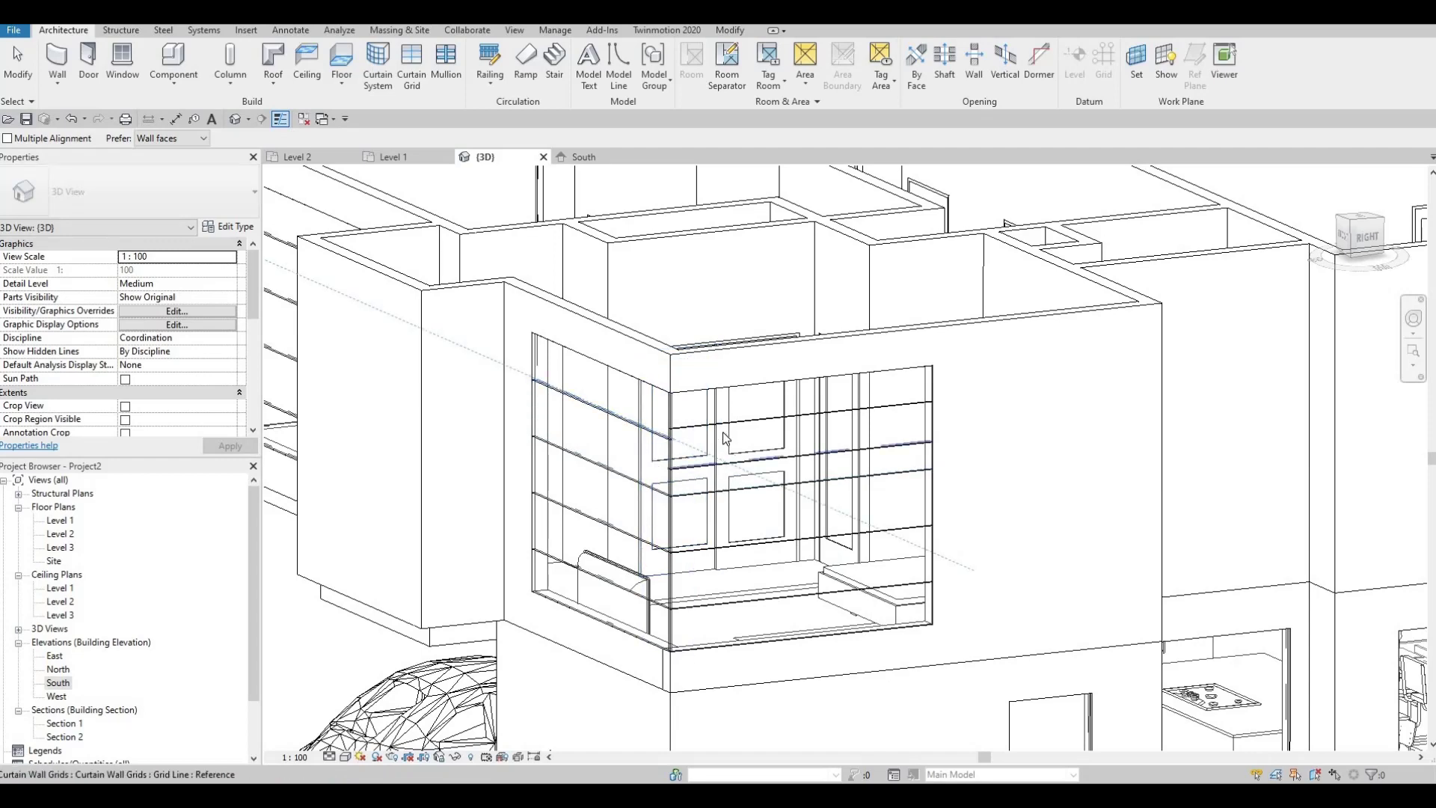
key(Escape)
key(Escape)
click(724, 429)
key(Delete)
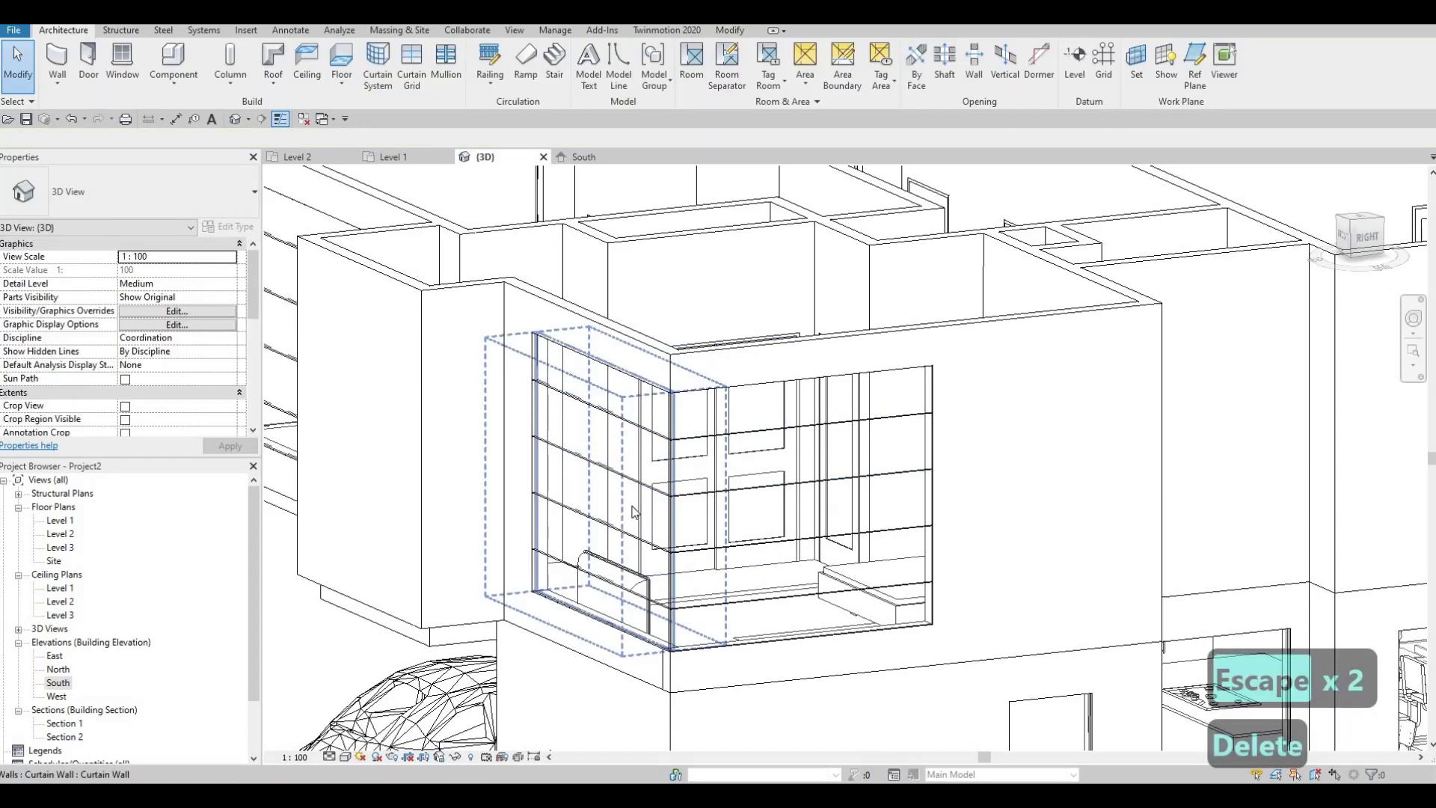
- Place four horizontal grid lines on the opposite side's curtain wall, at the bedroom corner above the garage
shift+middle_drag(549, 582, 577, 602)
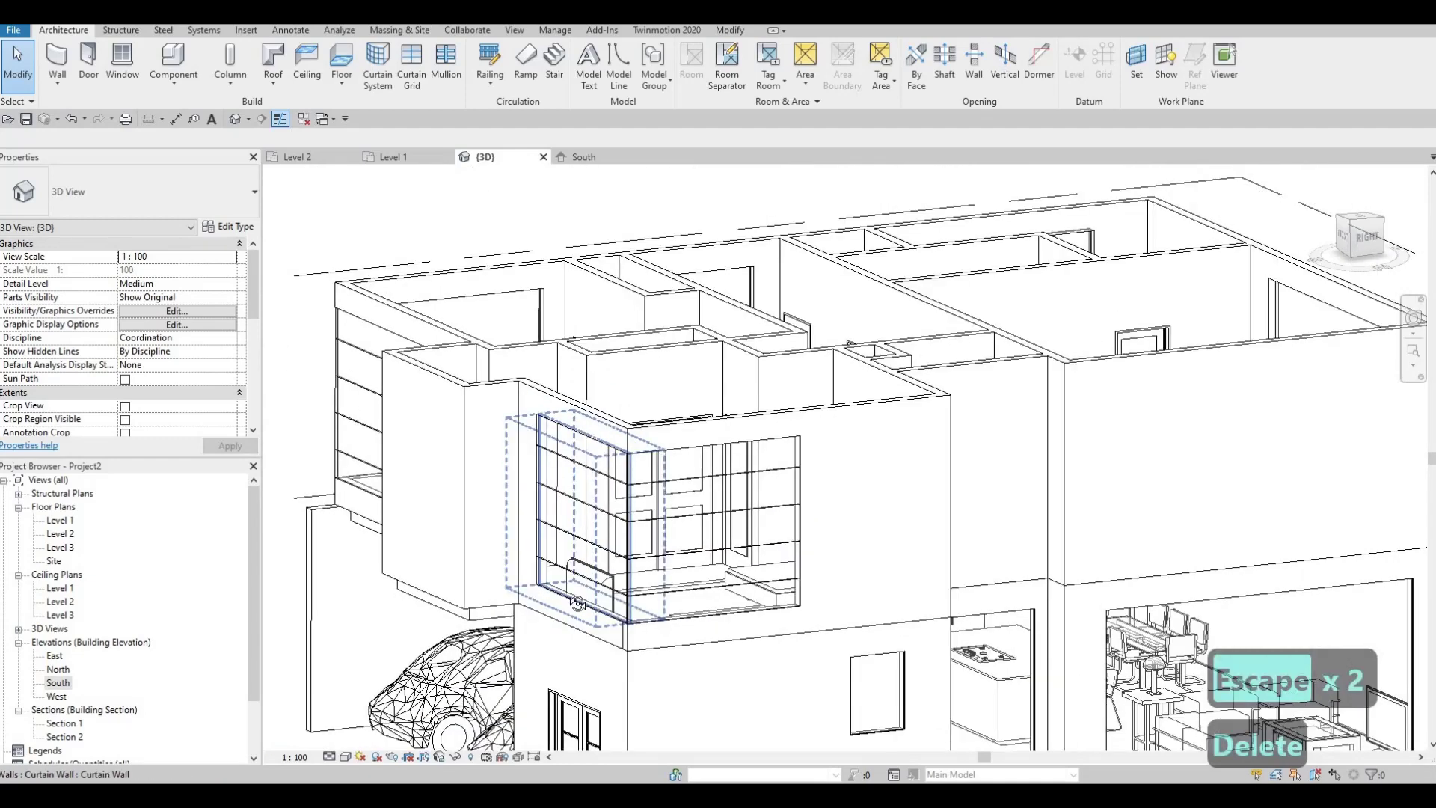
shift+middle_drag(1028, 565, 311, 141)
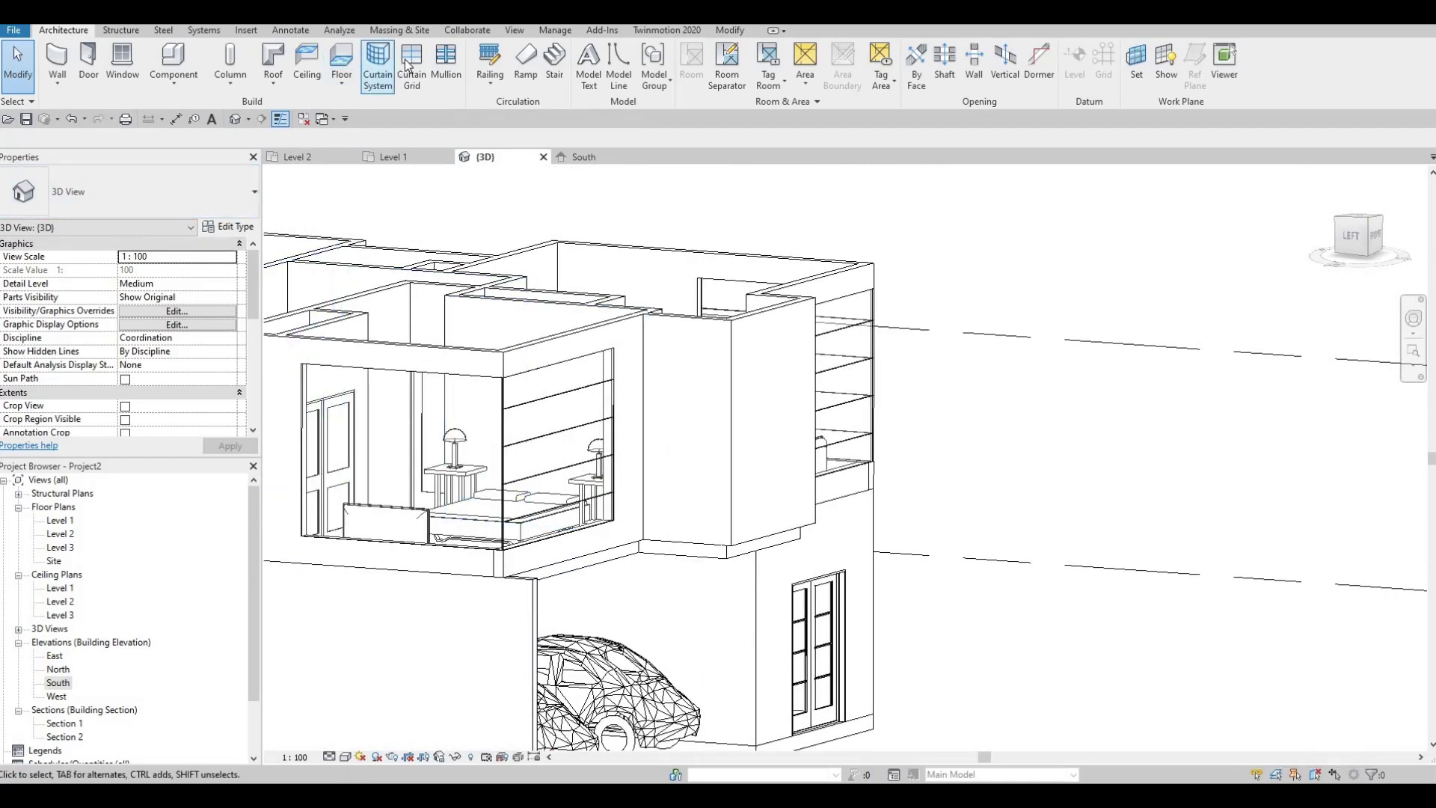
click(302, 426)
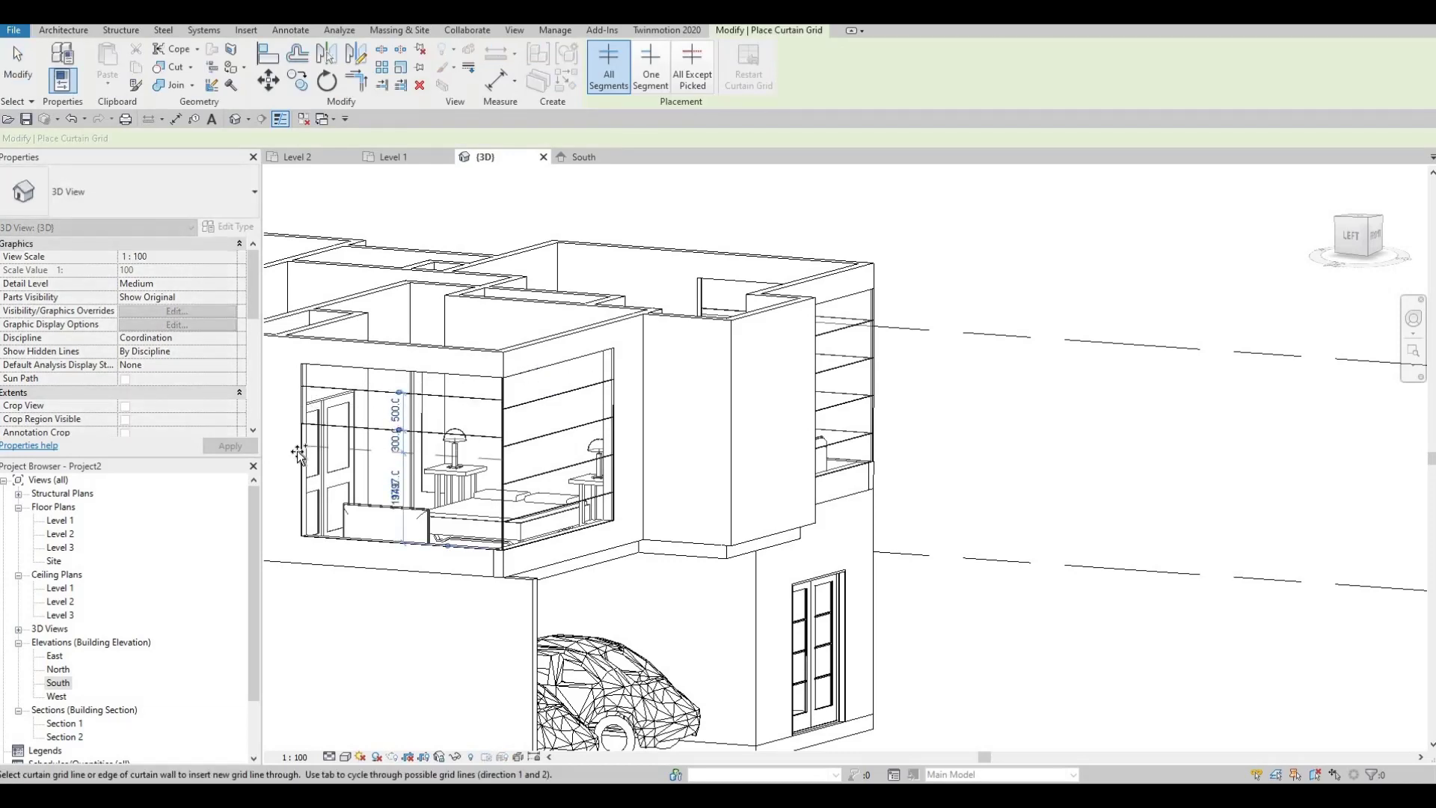
click(296, 503)
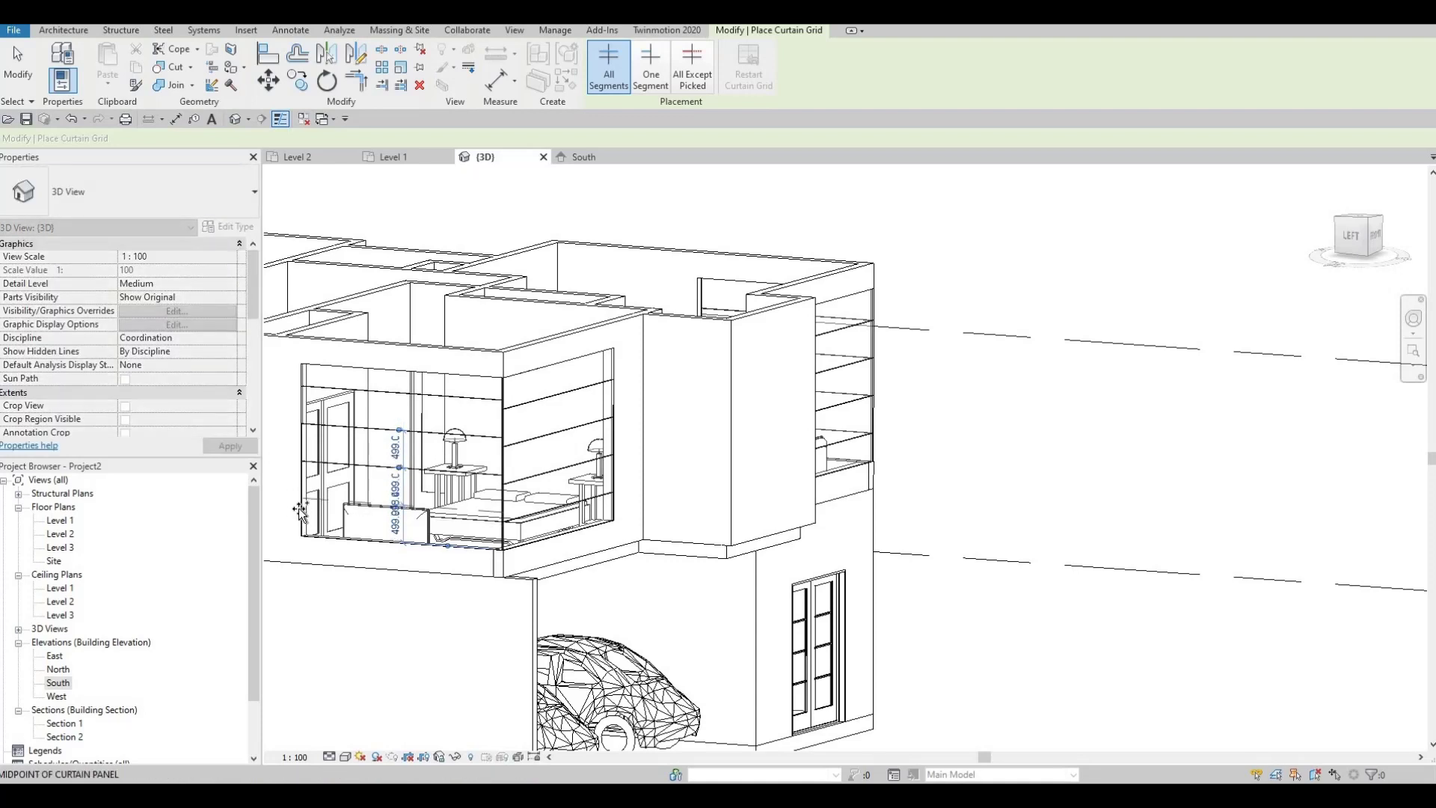
click(299, 509)
key(Escape)
key(Escape)
key(Escape)
scroll(396, 532, up, 2)
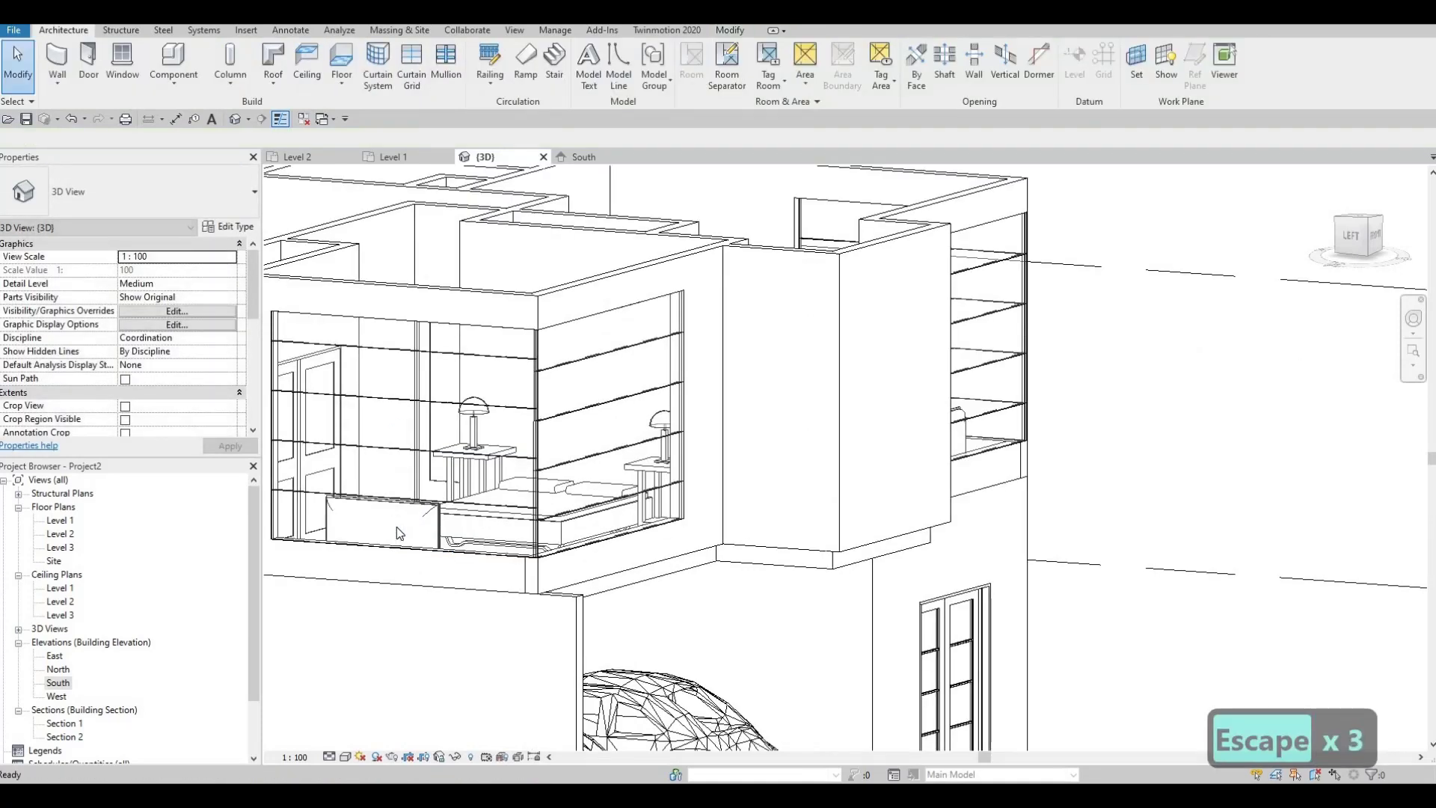
- Align the side curtain wall's horizontal grid lines with those of the adjoining front curtain wall at the bedroom corner above the garage
key(a)
key(l)
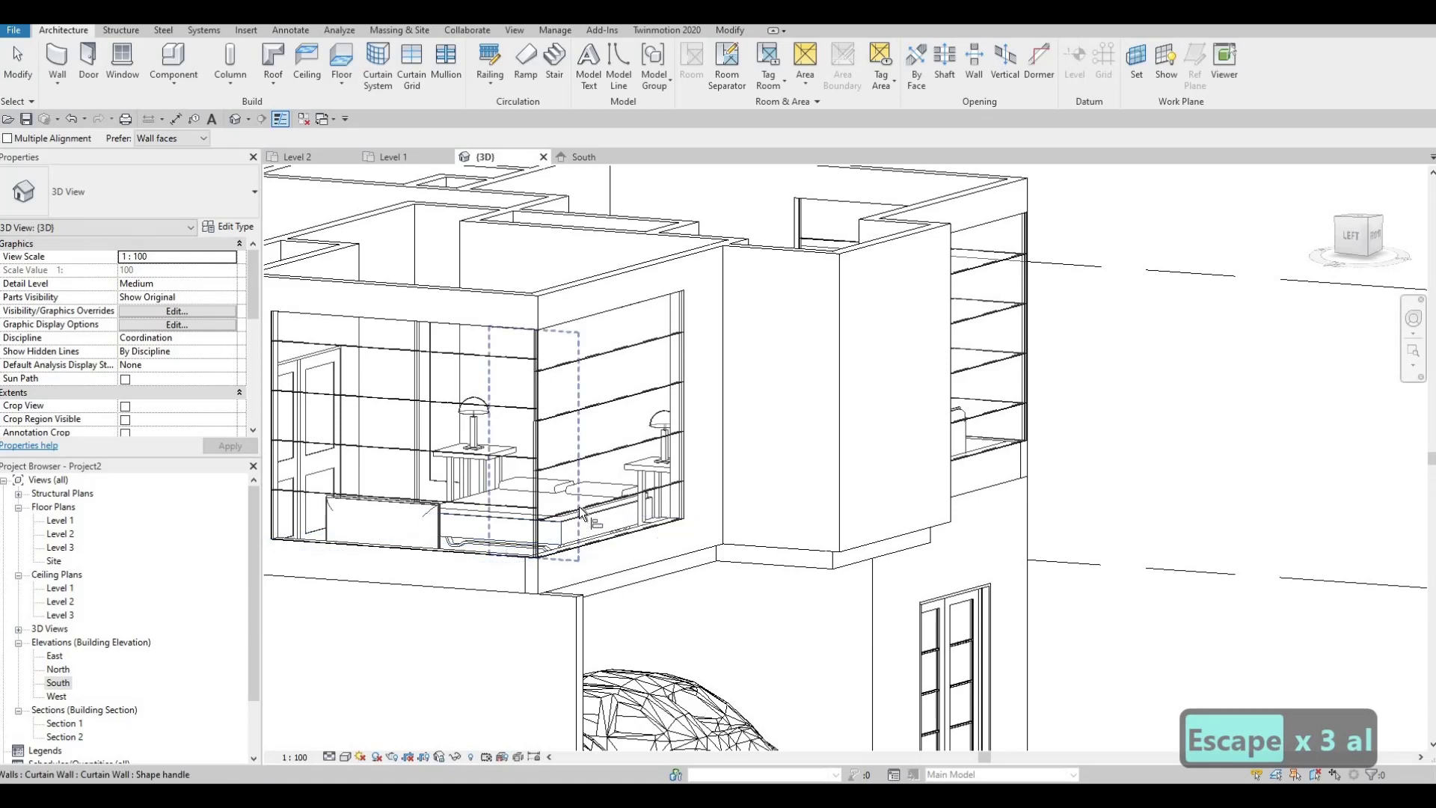
click(513, 507)
click(565, 467)
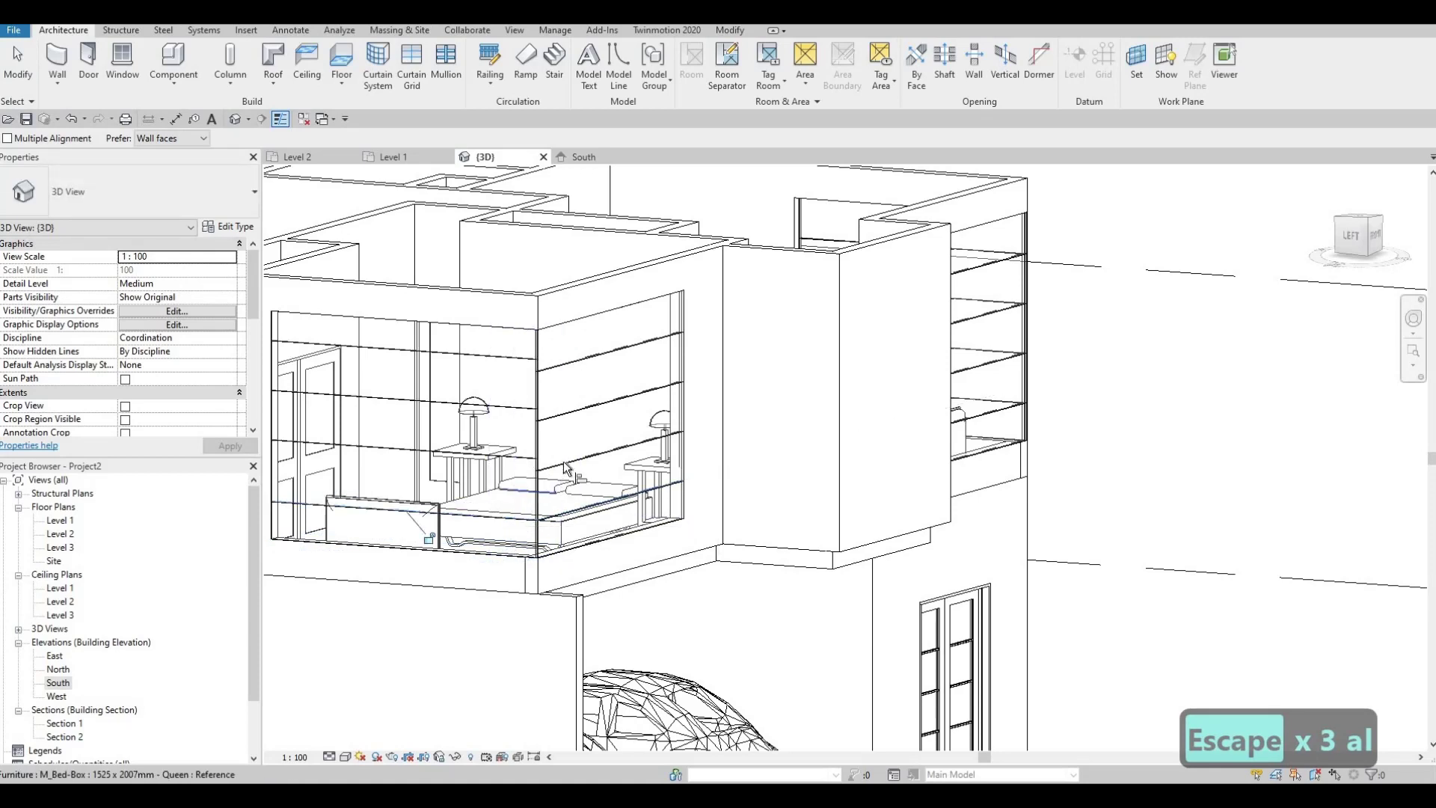
click(562, 415)
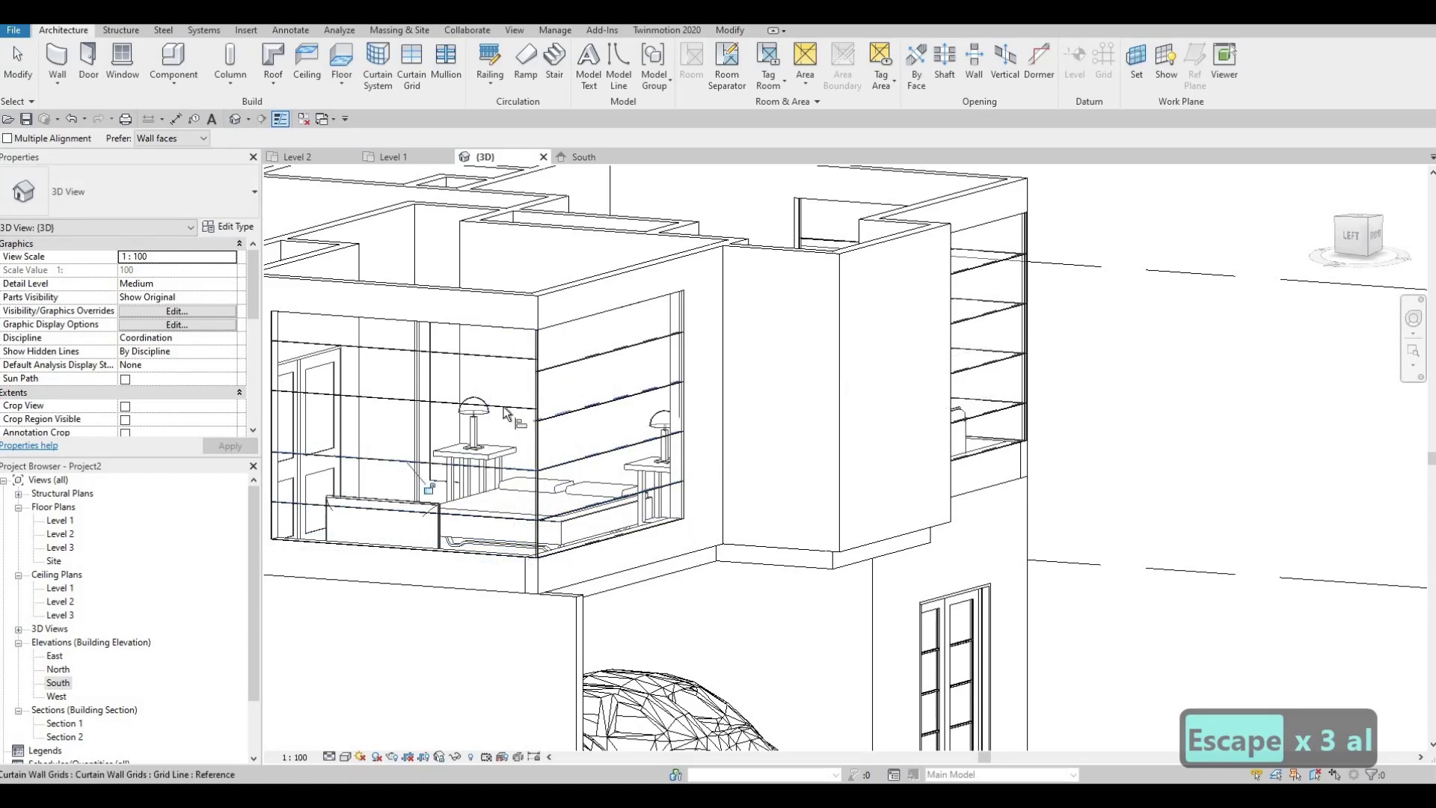
click(503, 403)
click(564, 362)
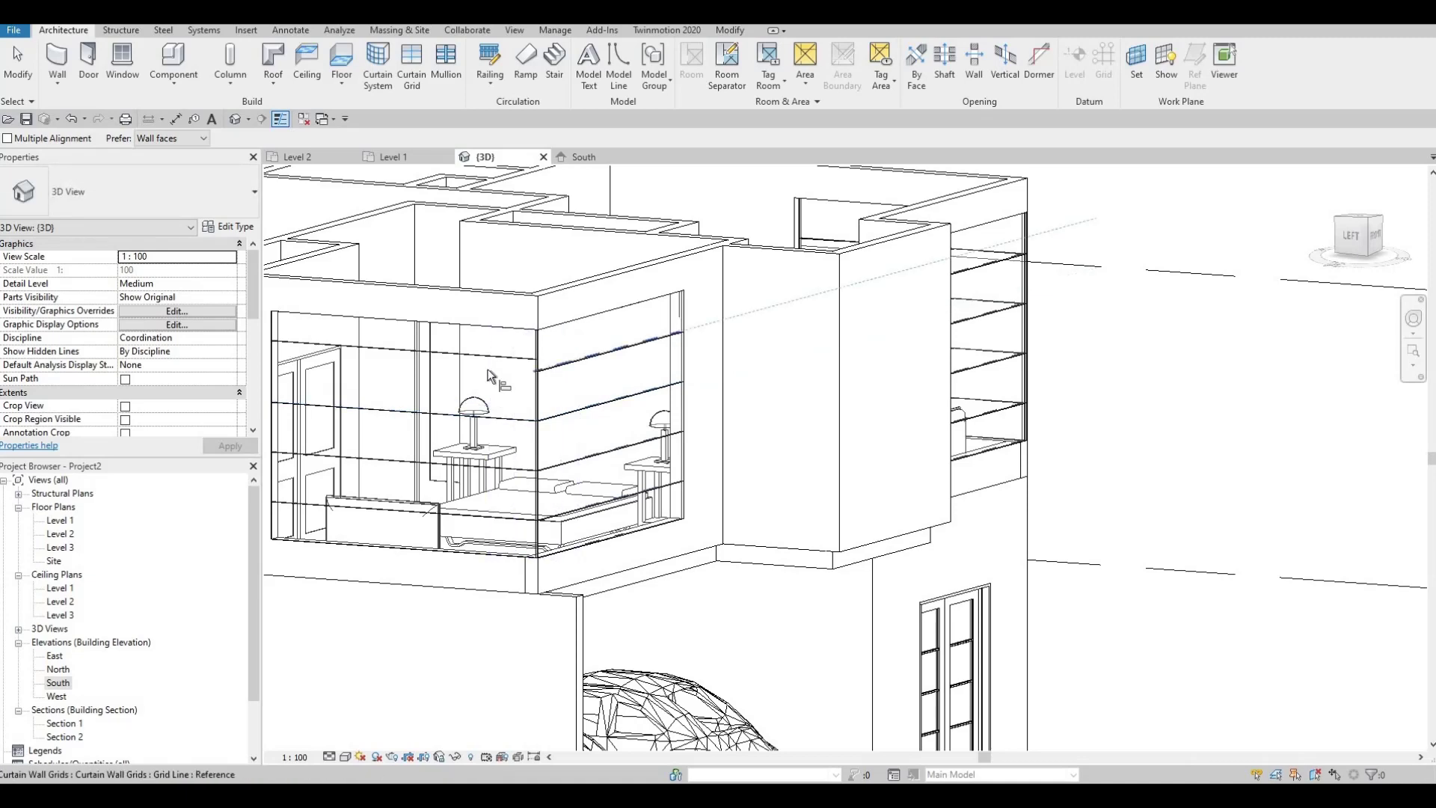
key(Escape)
- Place 30mm Square rectangular mullions on all grid lines of both curtain walls at the bedroom corner above the garage
shift+middle_drag(356, 540, 470, 535)
scroll(469, 536, up, 2)
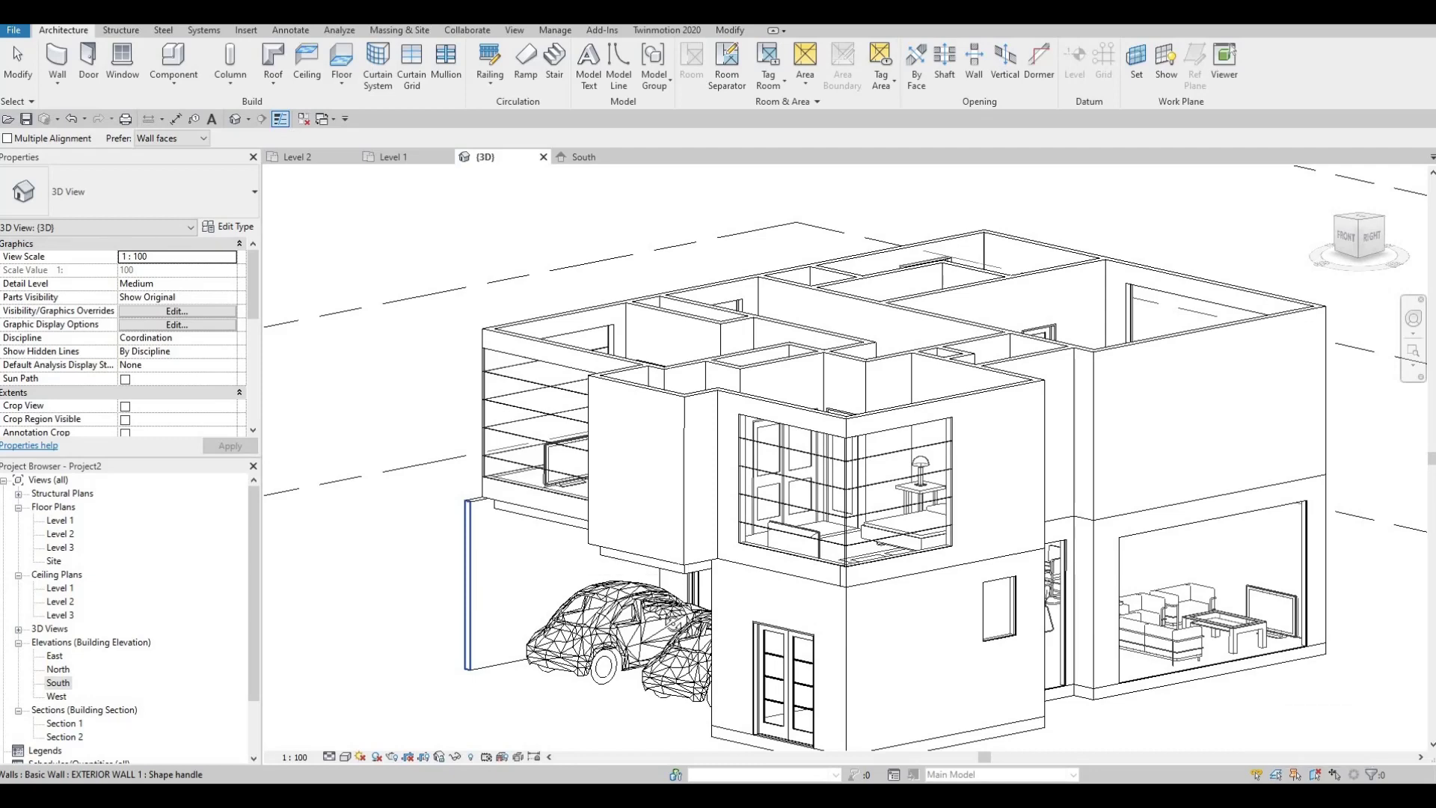
shift+middle_drag(890, 540, 834, 509)
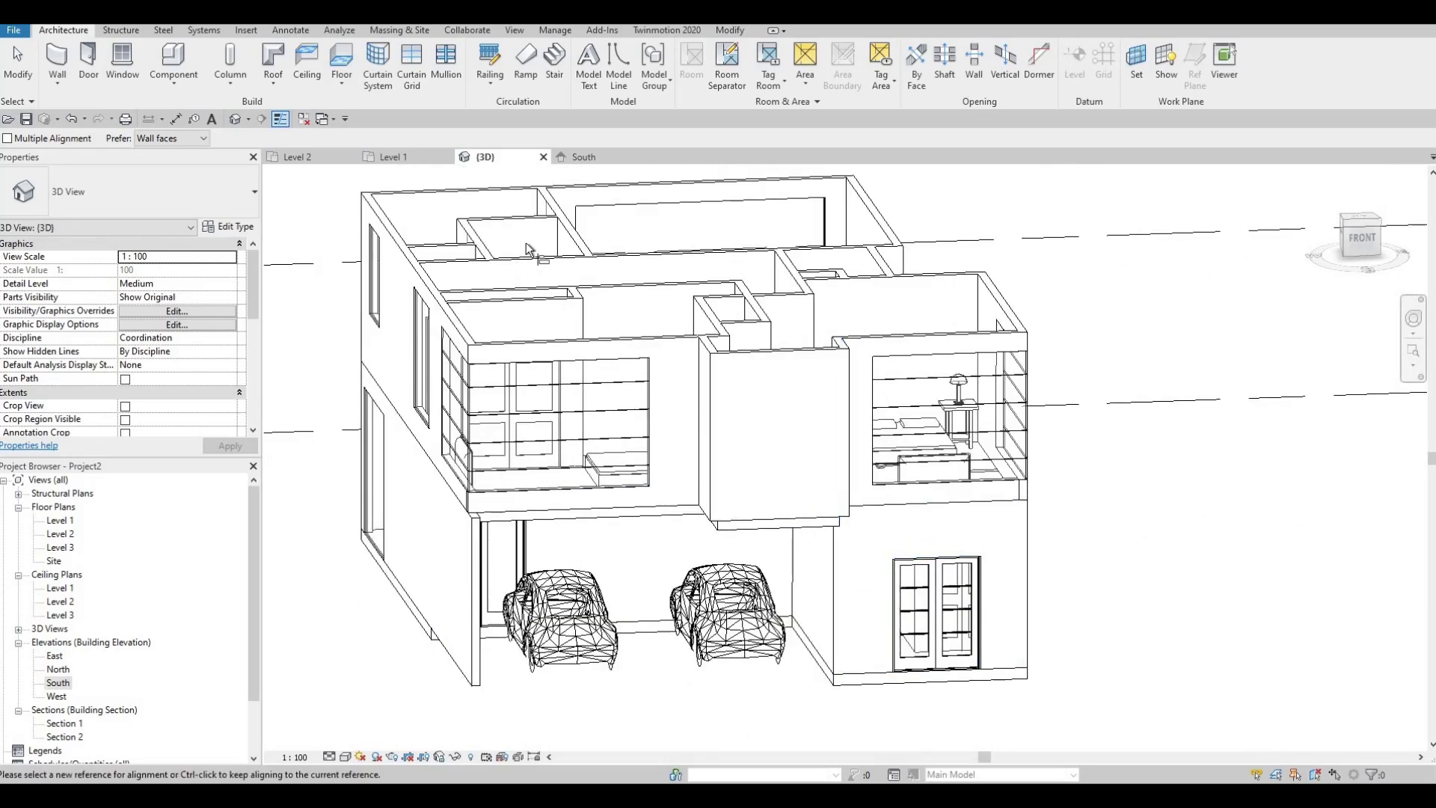
click(446, 61)
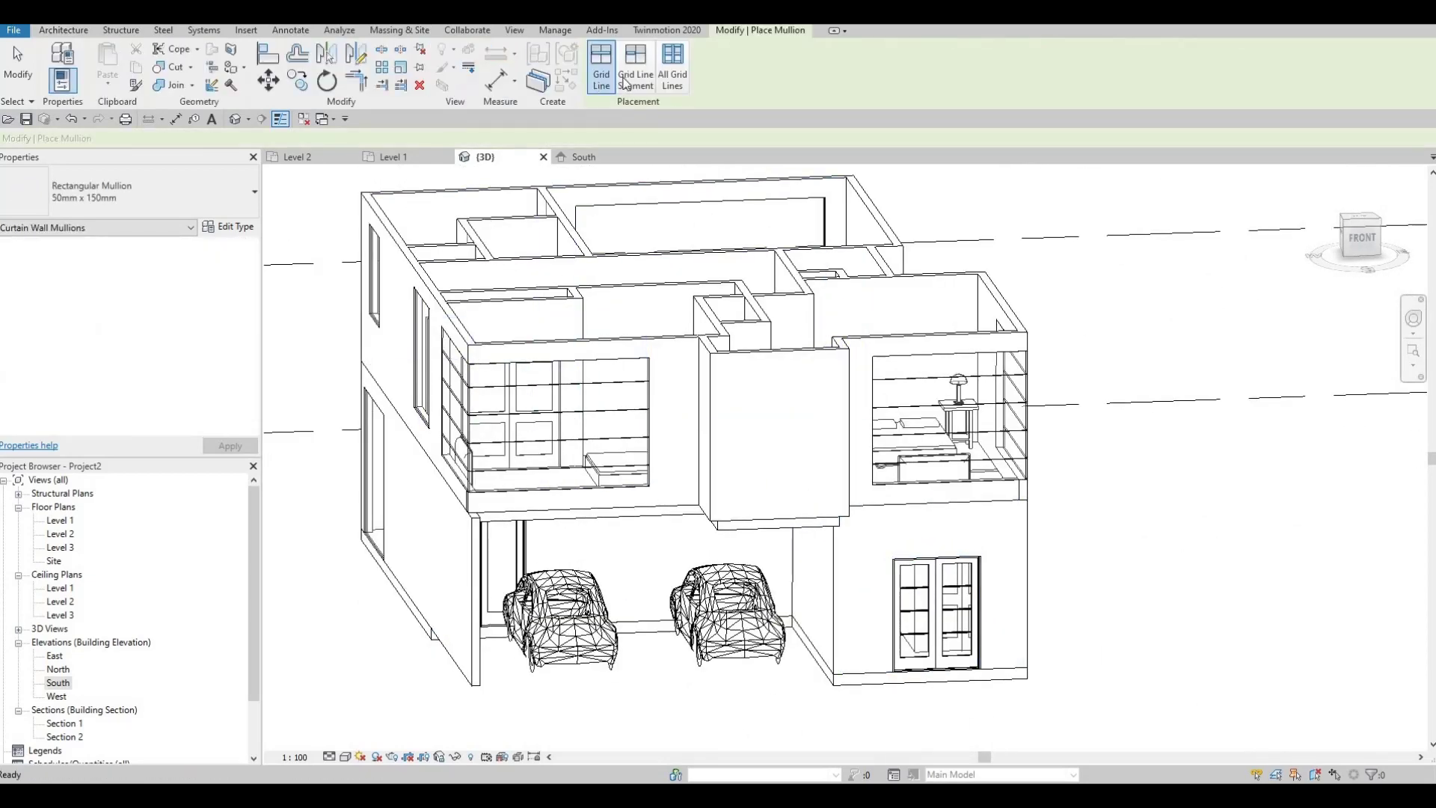
click(142, 201)
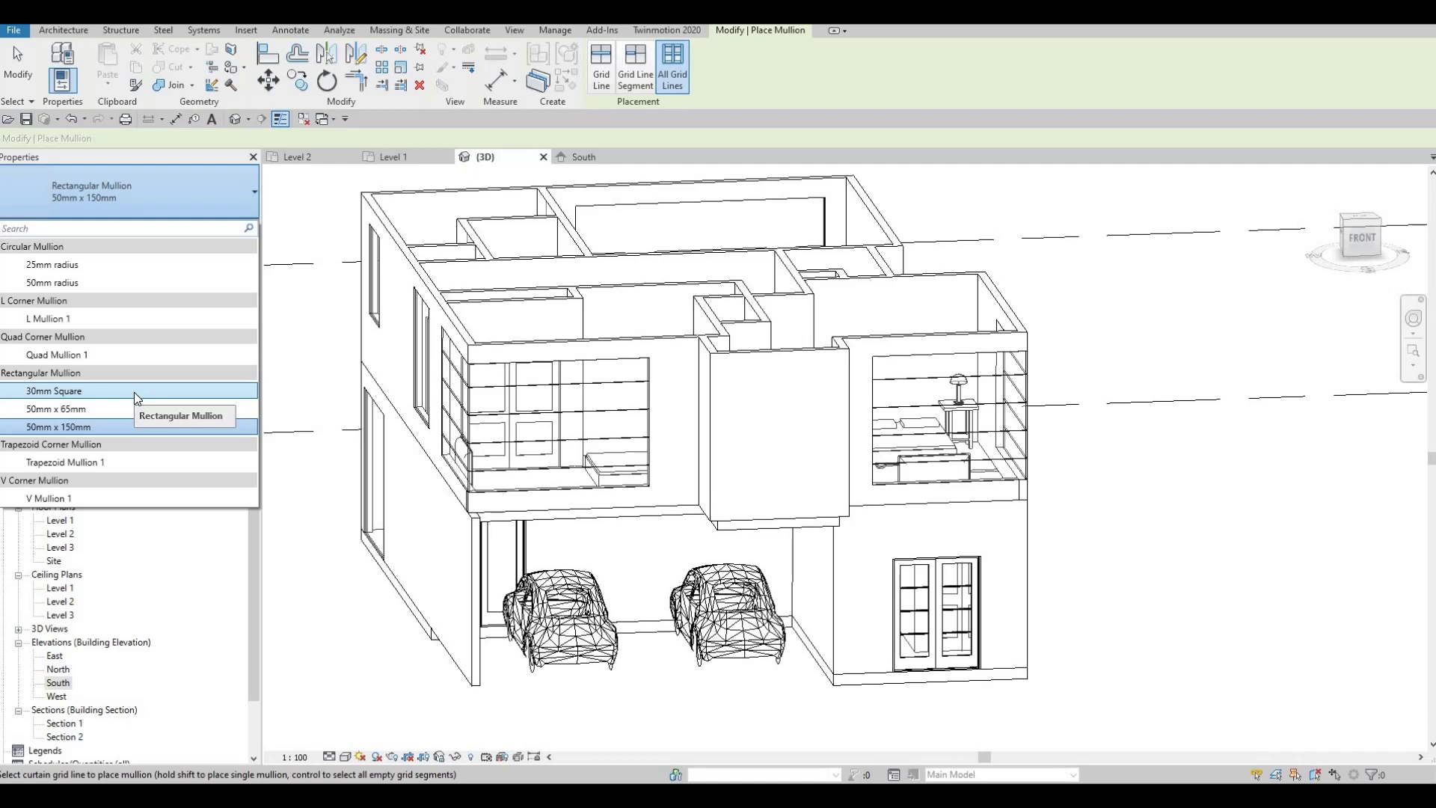
click(134, 393)
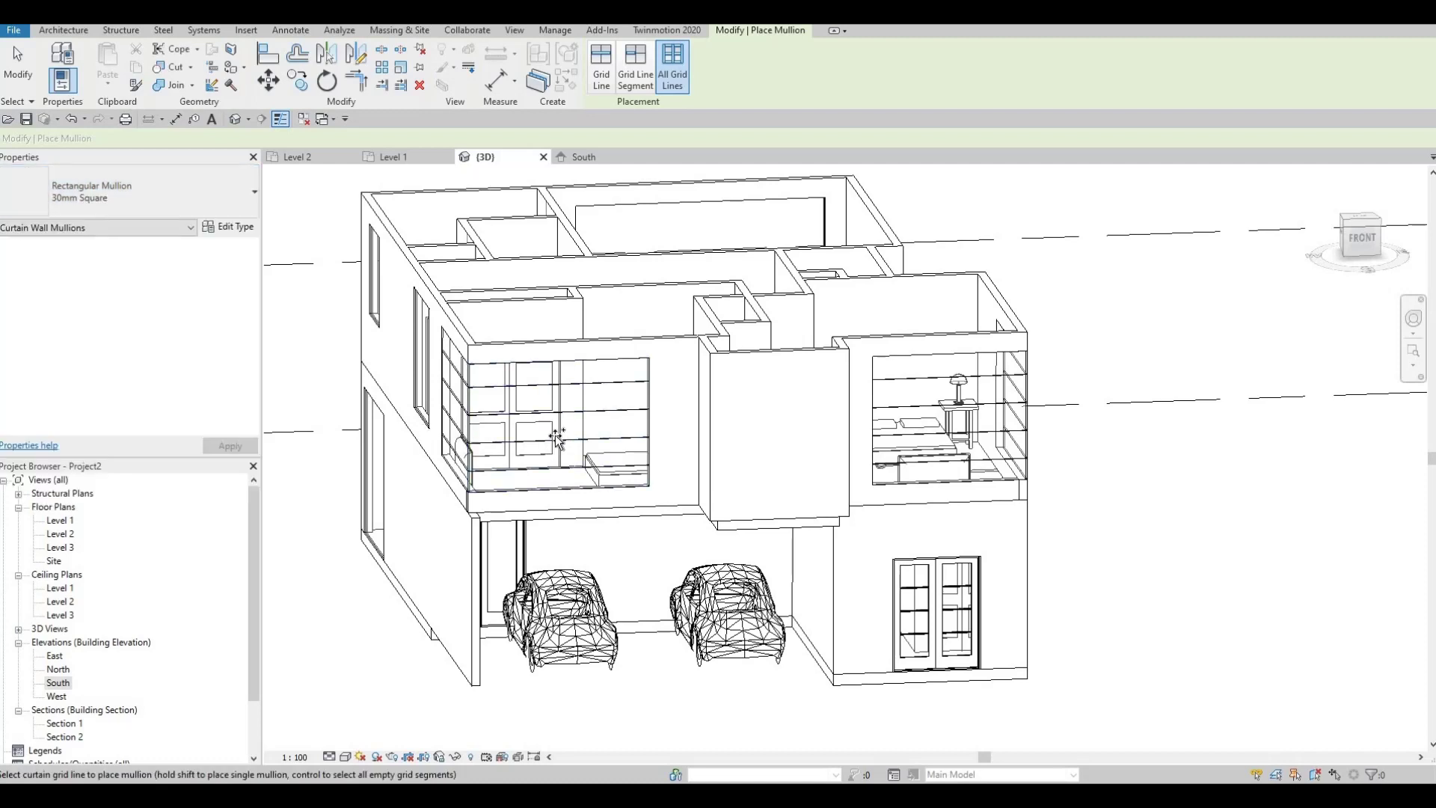
scroll(555, 433, up, 2)
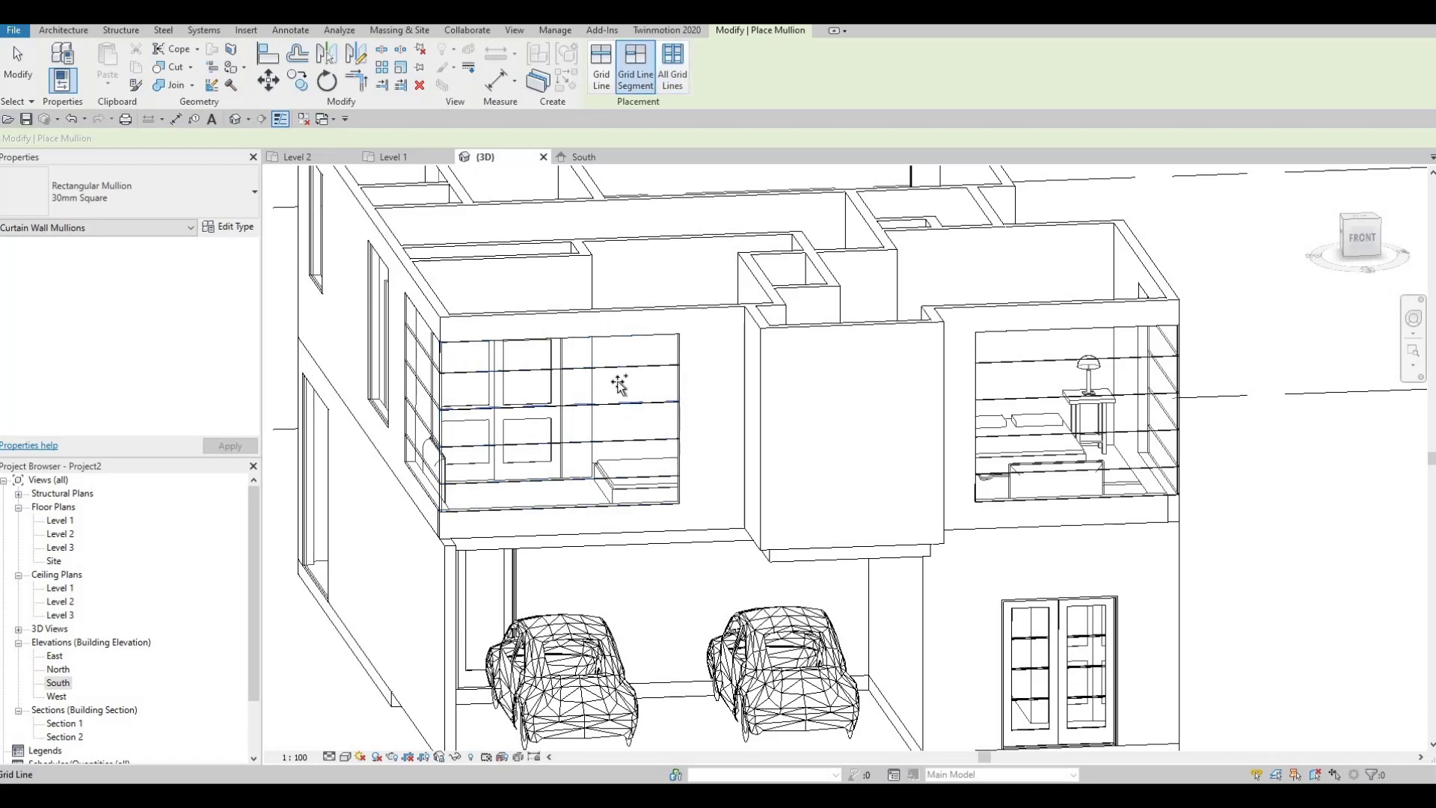
shift+middle_drag(612, 384, 581, 396)
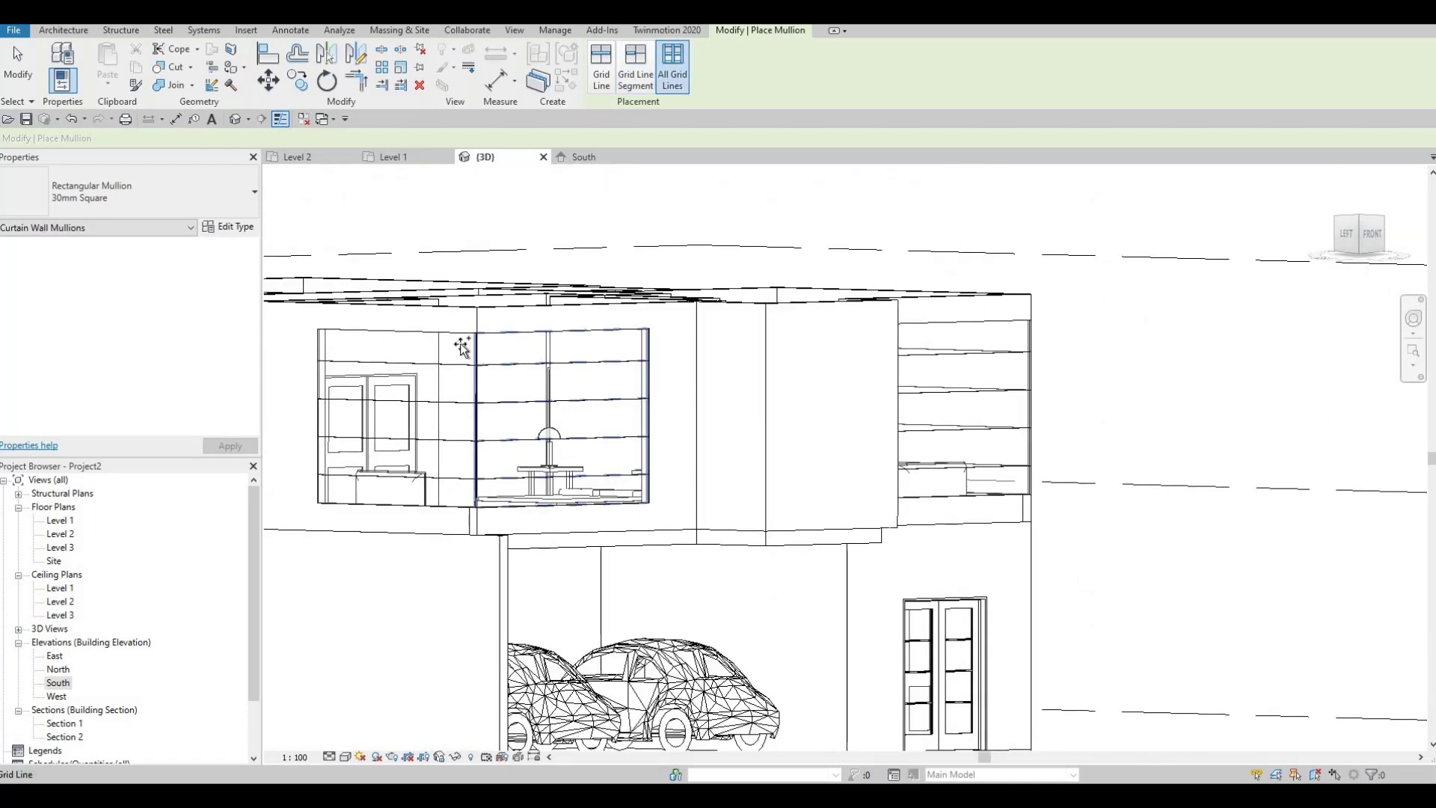
click(542, 411)
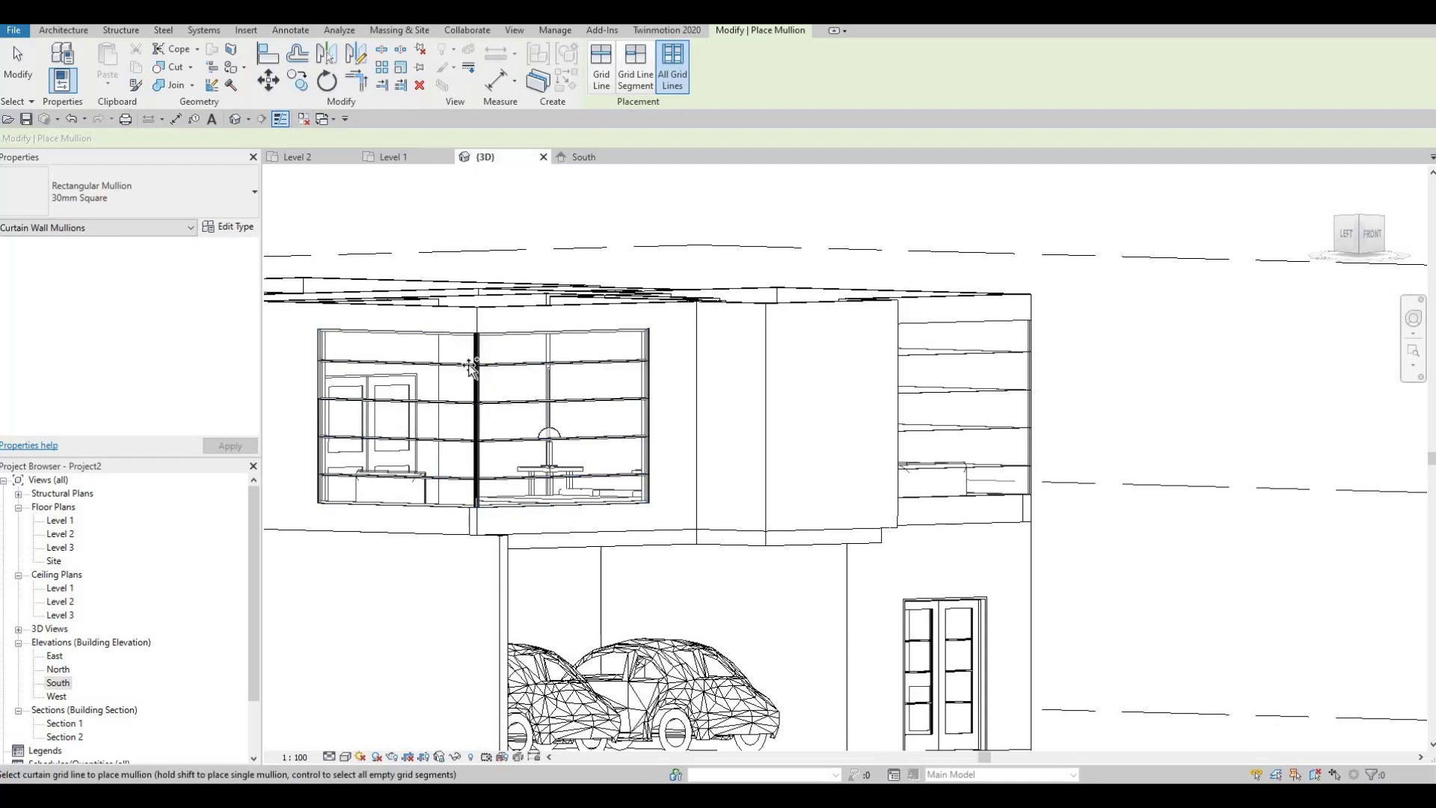
scroll(475, 399, up, 3)
scroll(476, 398, up, 3)
key(Escape)
key(Escape)
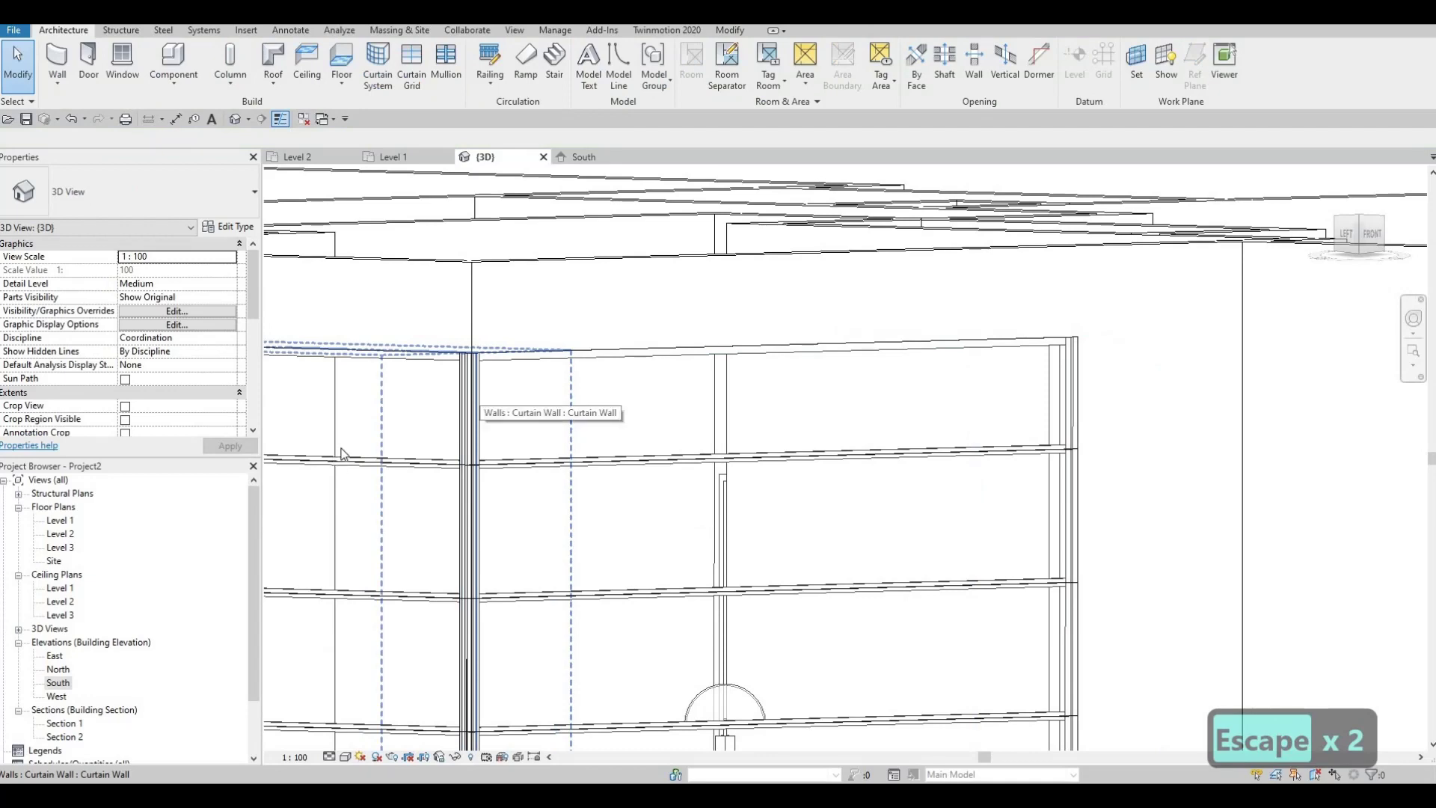
- Delete the two topmost vertical mullion segments where the front and side curtain walls meet at the bedroom corner
shift+drag(341, 448, 345, 413)
scroll(332, 415, up, 2)
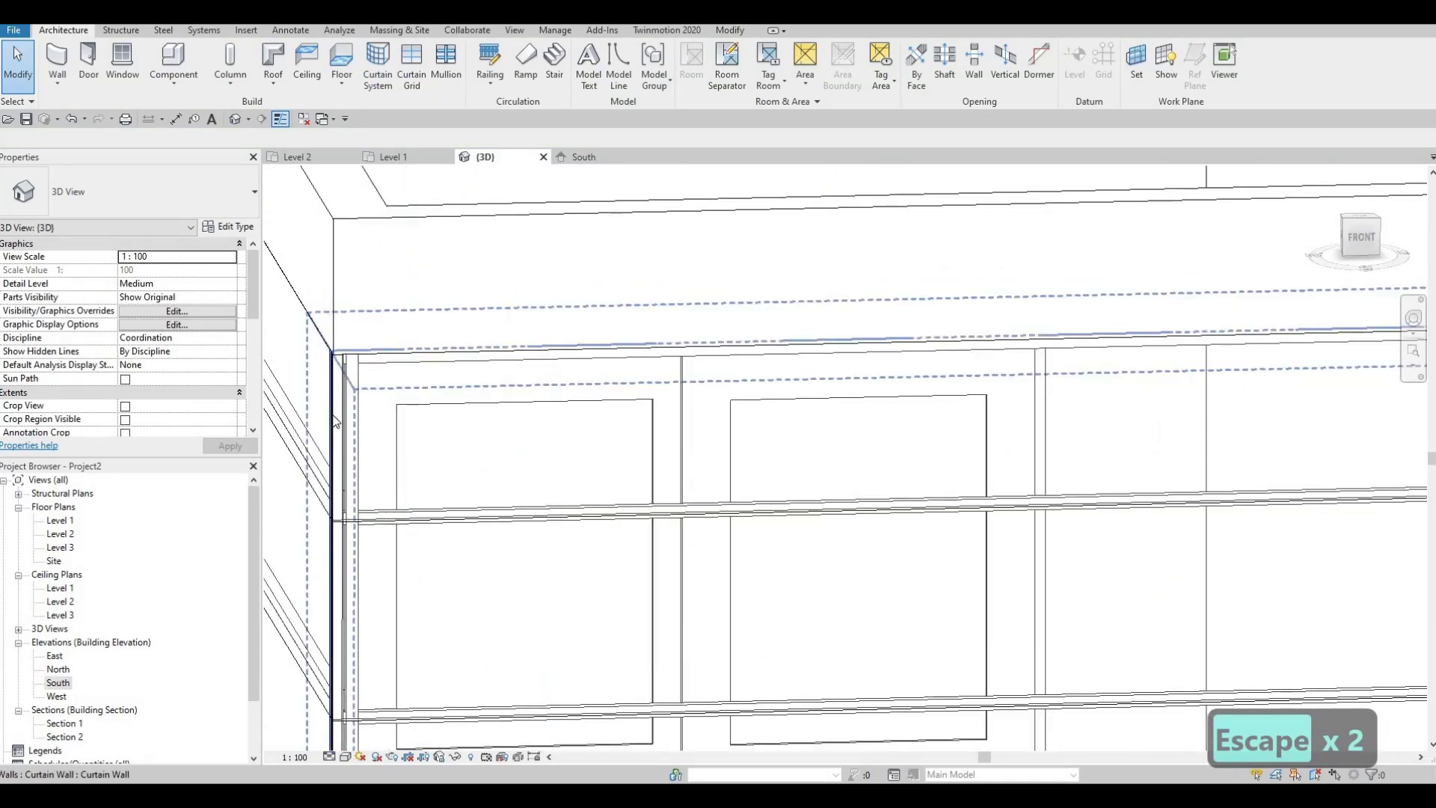
key(Tab)
key(Tab)
key(Tab)
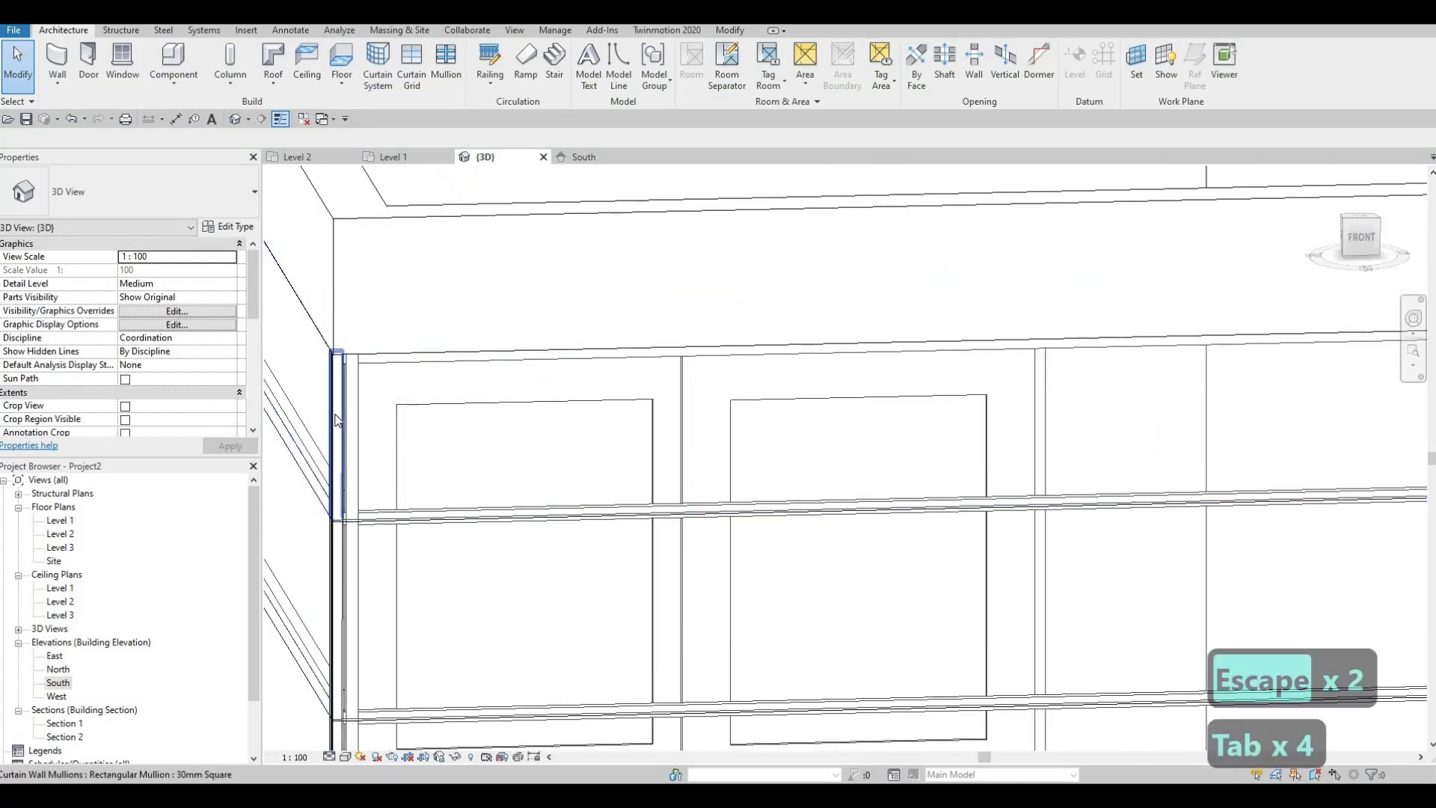
click(337, 421)
key(Delete)
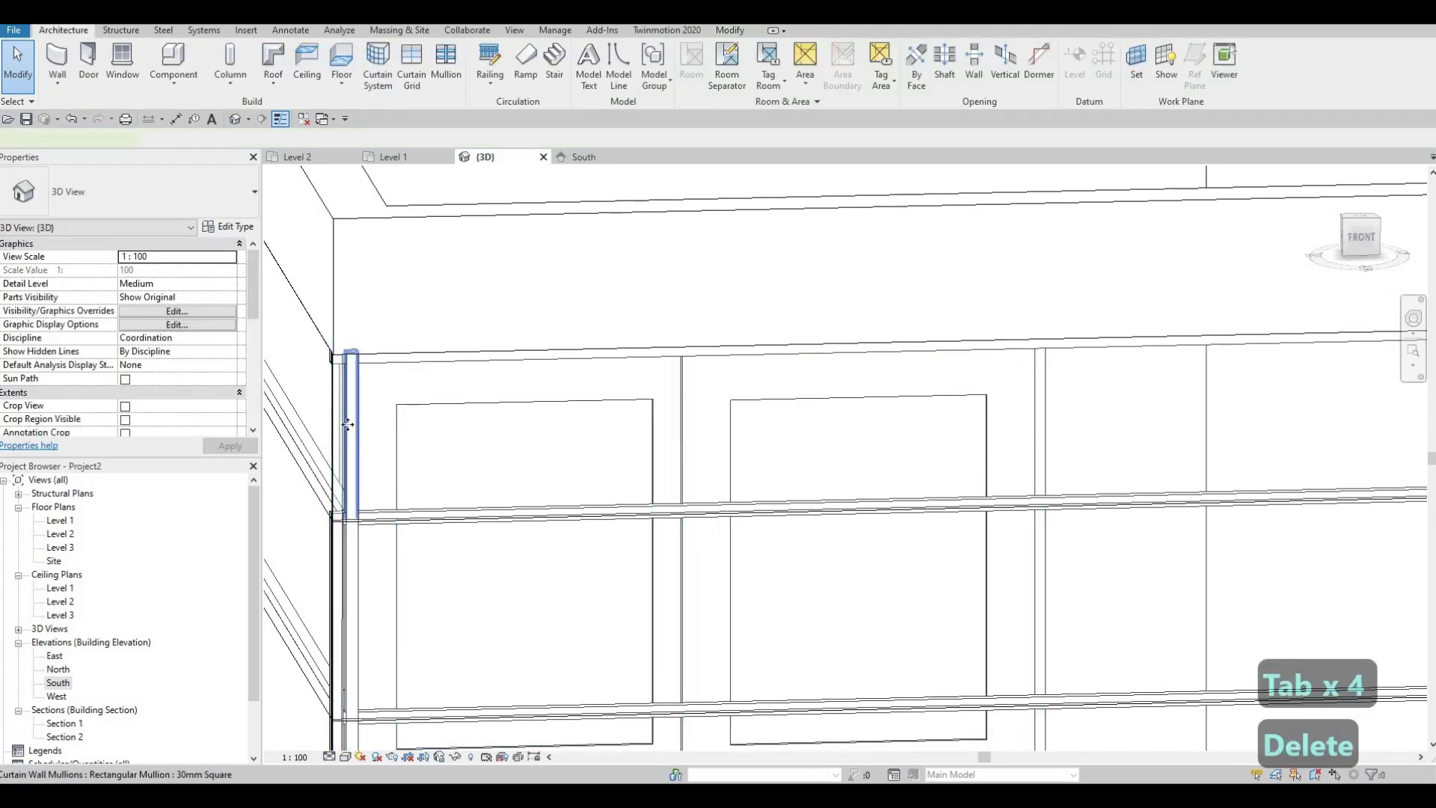
click(348, 424)
key(Delete)
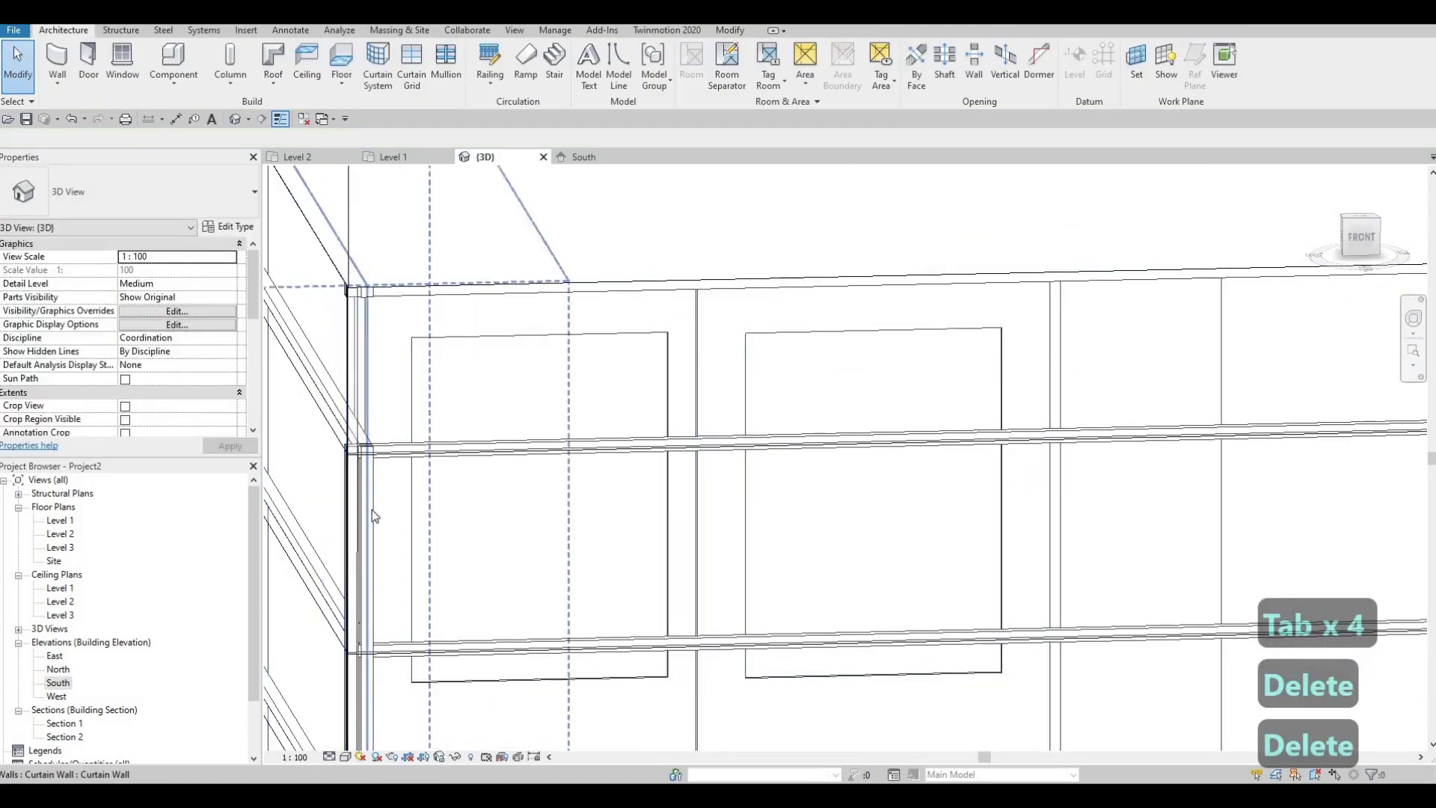
- Delete the remaining vertical corner mullion segments of the front curtain wall, working down to its base
click(349, 520)
key(Delete)
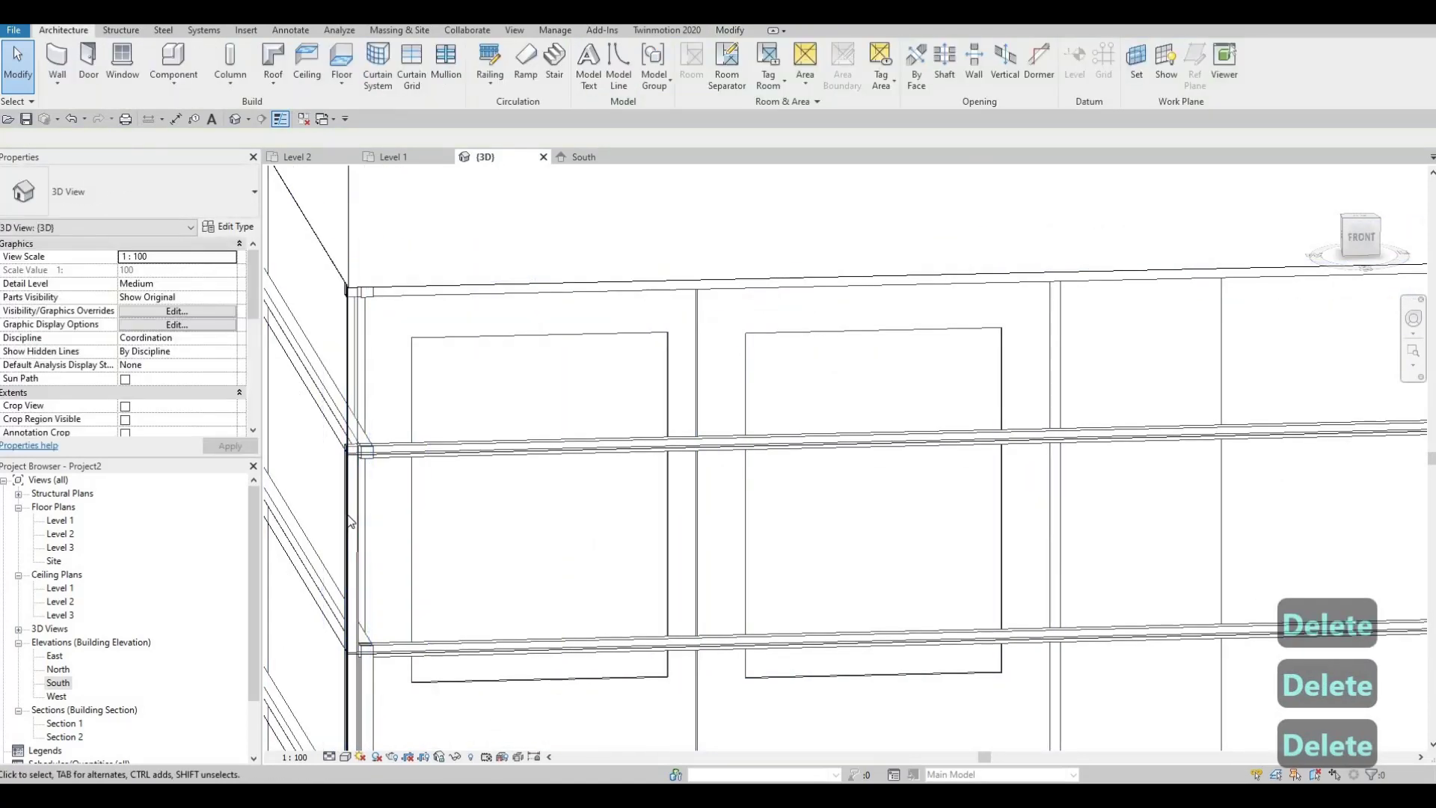
middle_drag(442, 466, 519, 244)
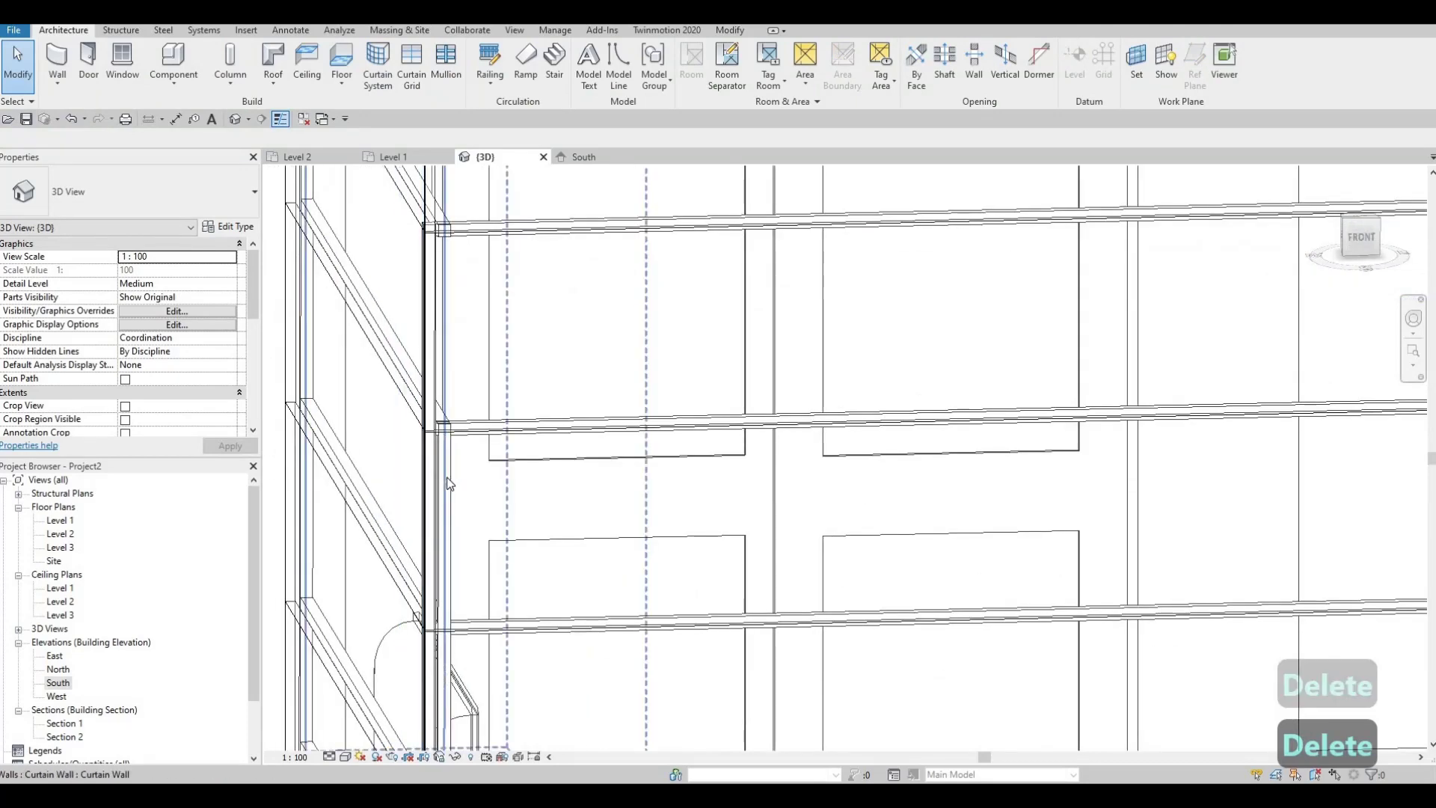
click(449, 496)
key(Delete)
middle_drag(442, 671, 442, 391)
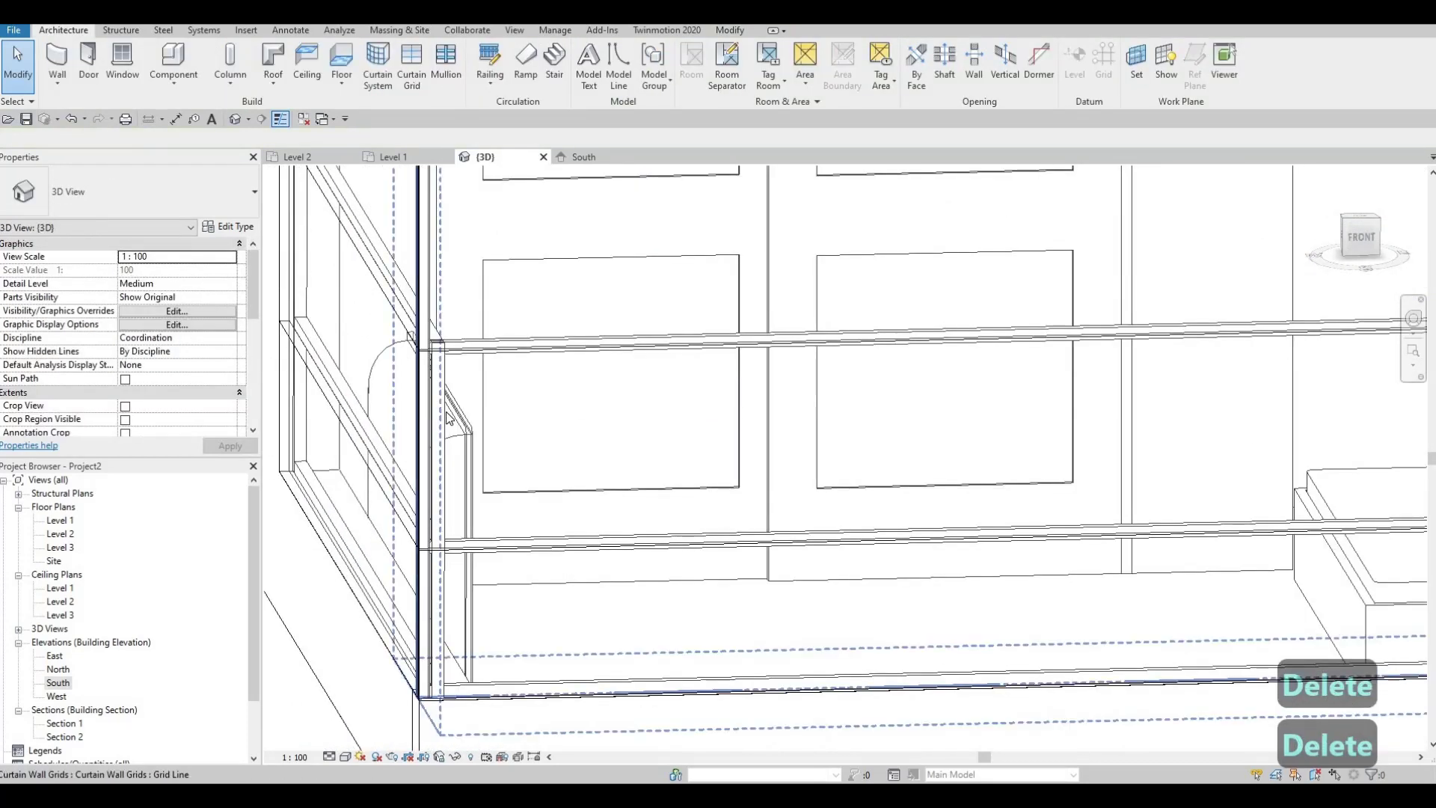
click(431, 557)
key(Delete)
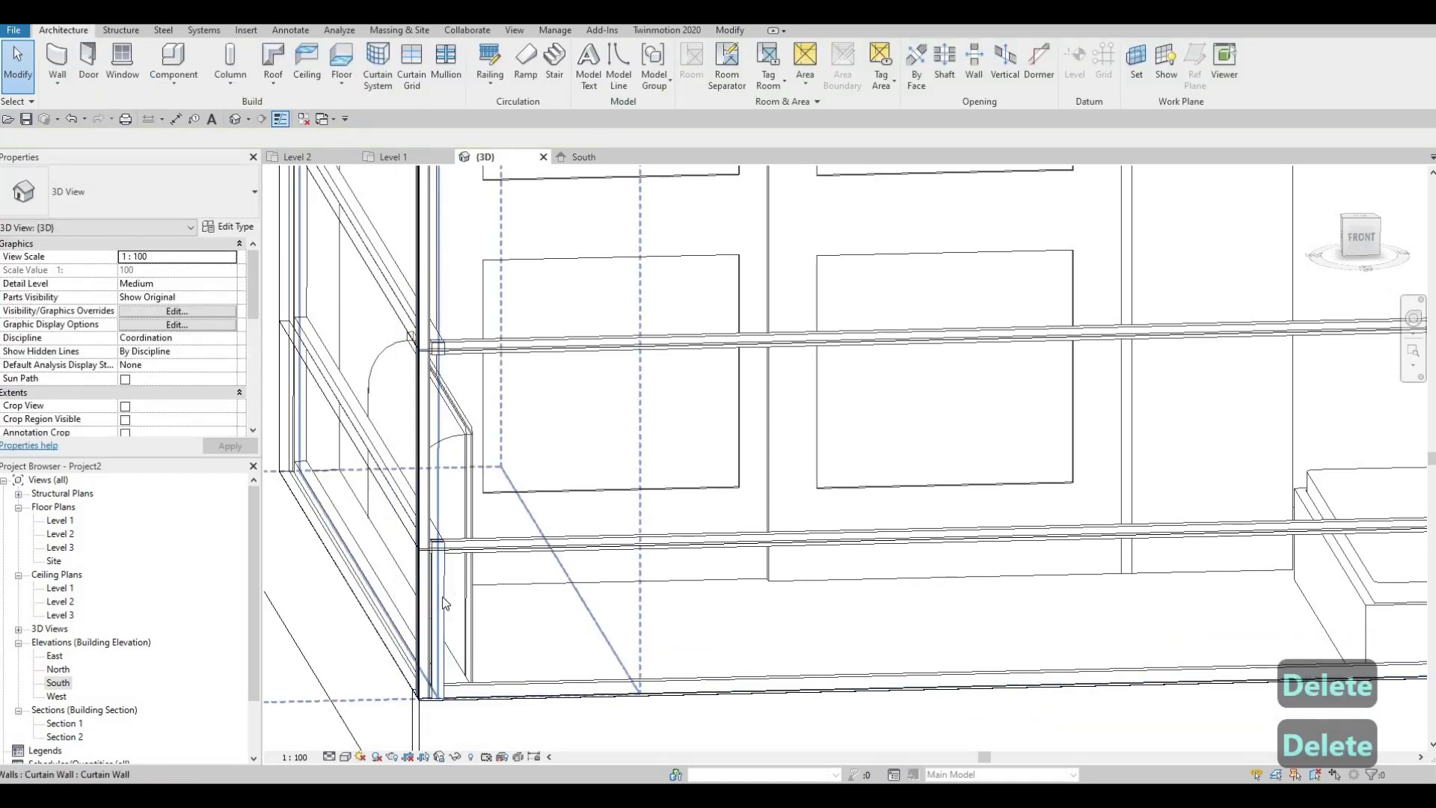
click(450, 587)
key(Delete)
scroll(449, 583, down, 1)
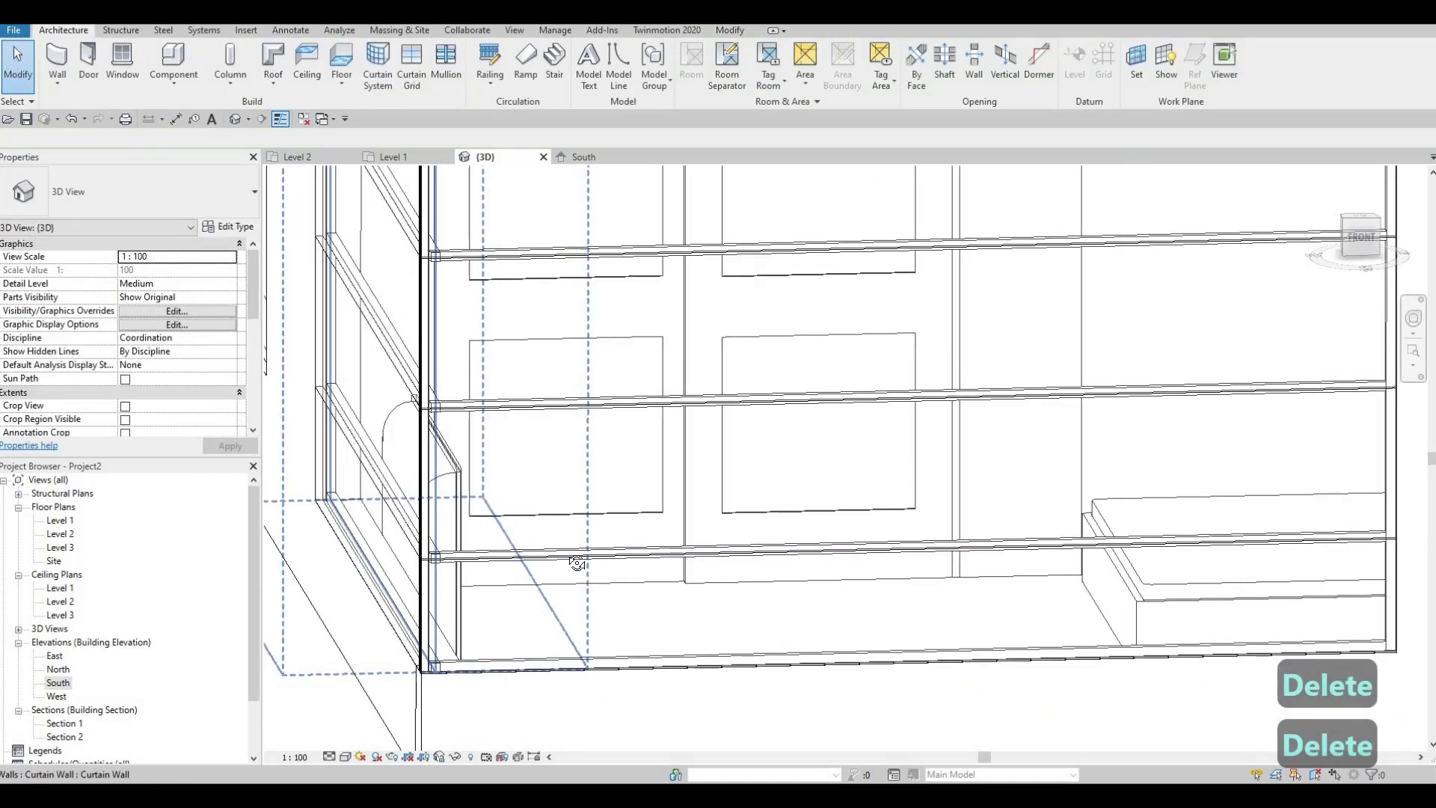
- Delete the lowest vertical corner mullion segment of the side curtain wall
shift+middle_drag(698, 589, 756, 625)
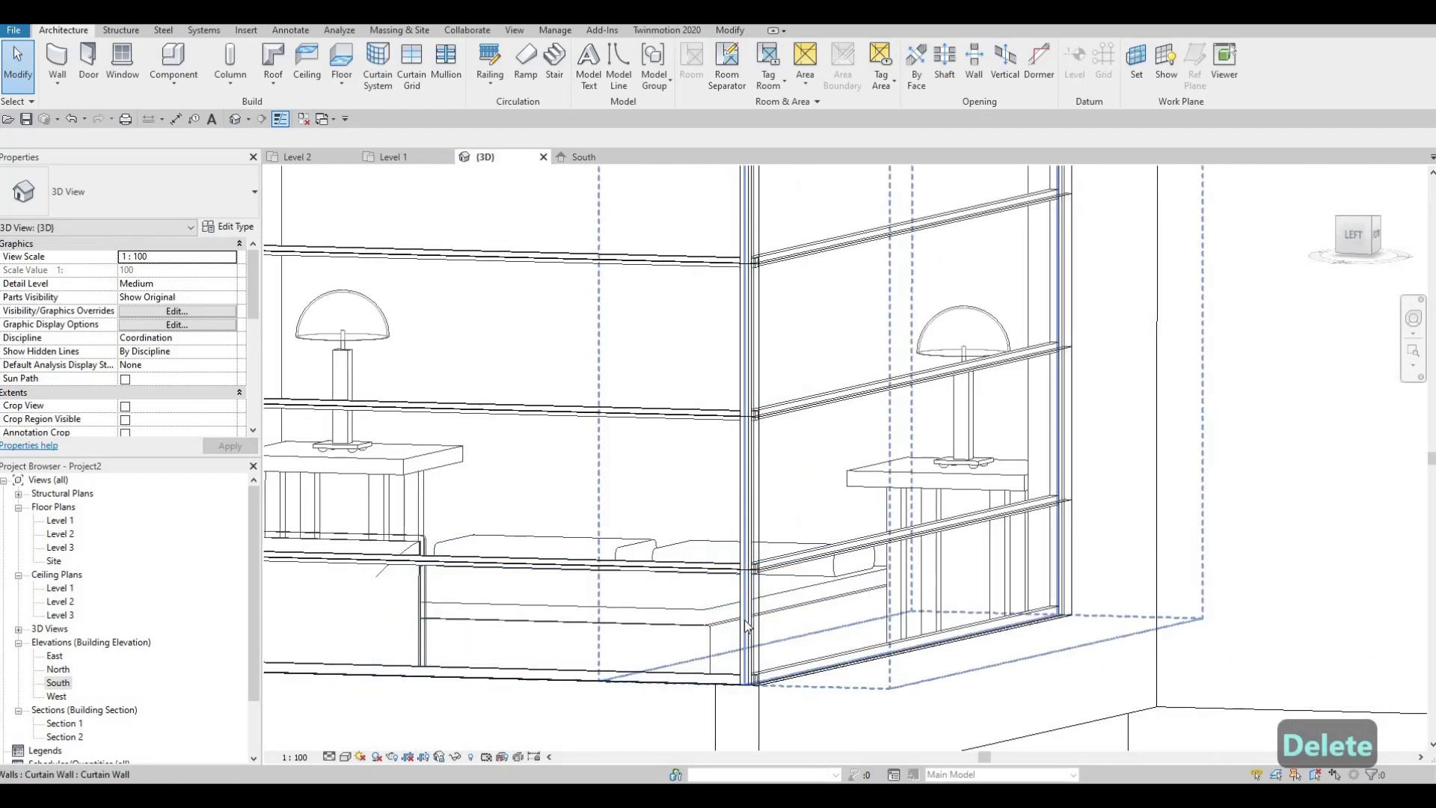
key(Tab)
key(Tab)
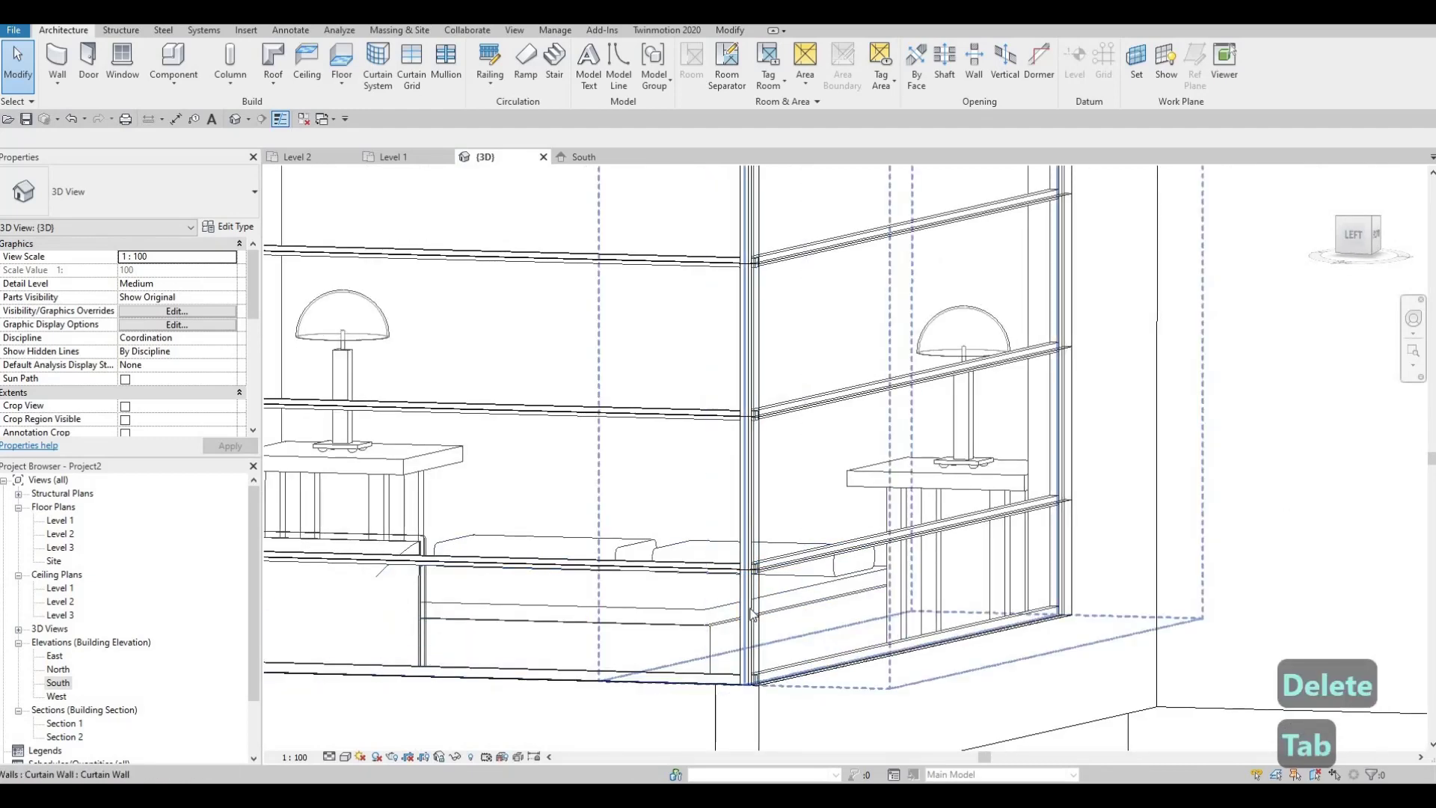
key(Tab)
key(Tab)
key(Tab)
key(Tab)
key(Tab)
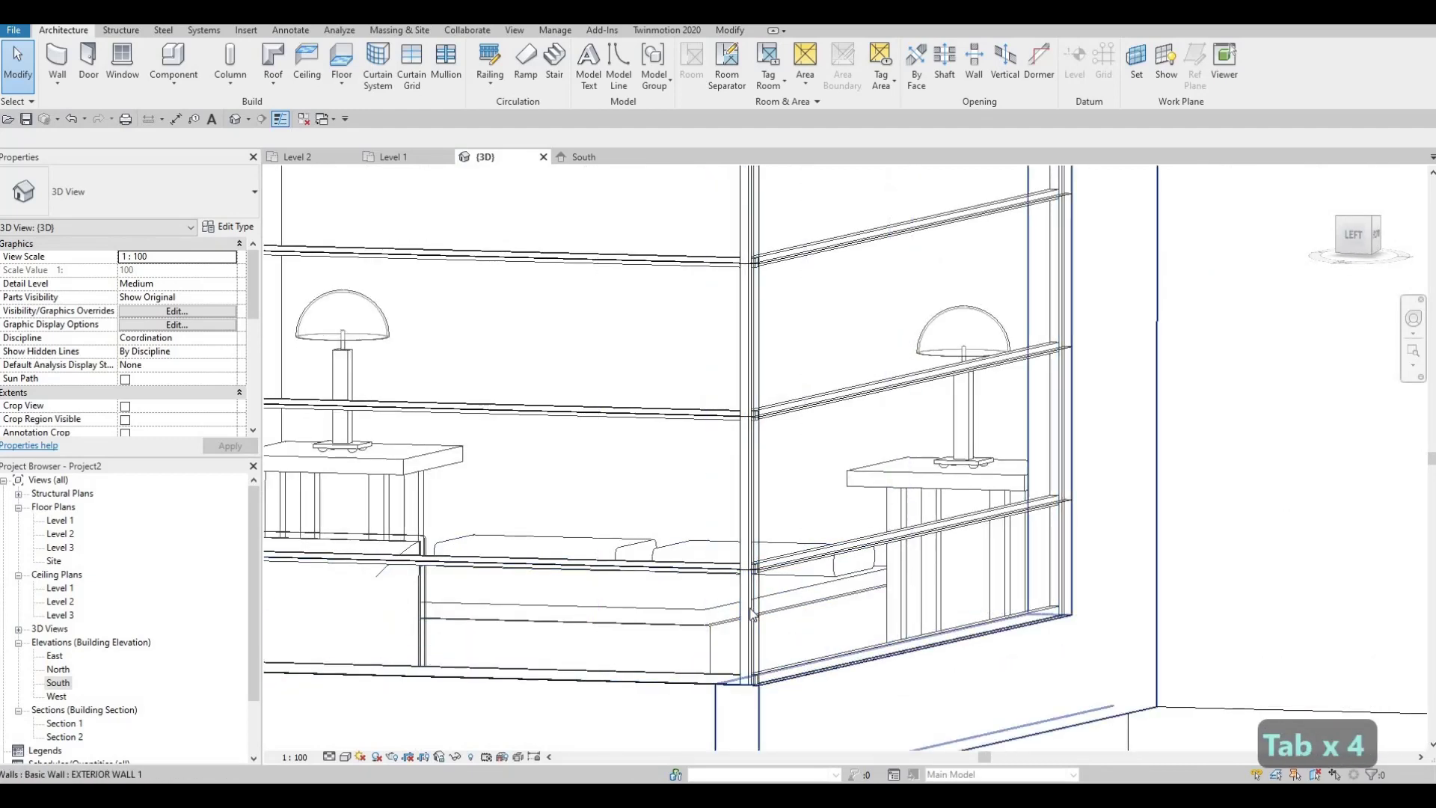
key(Tab)
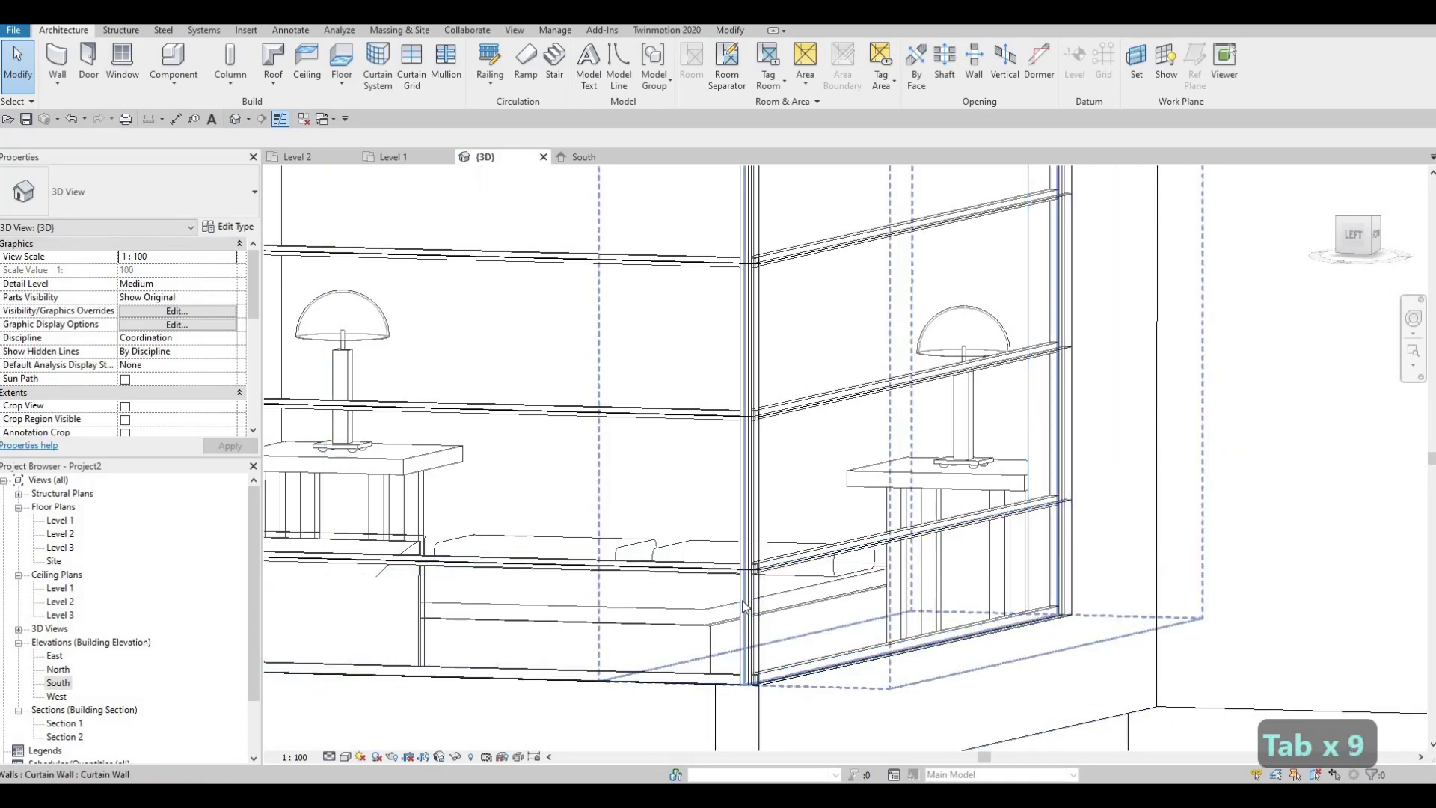
key(Tab)
key(Tab)
click(745, 575)
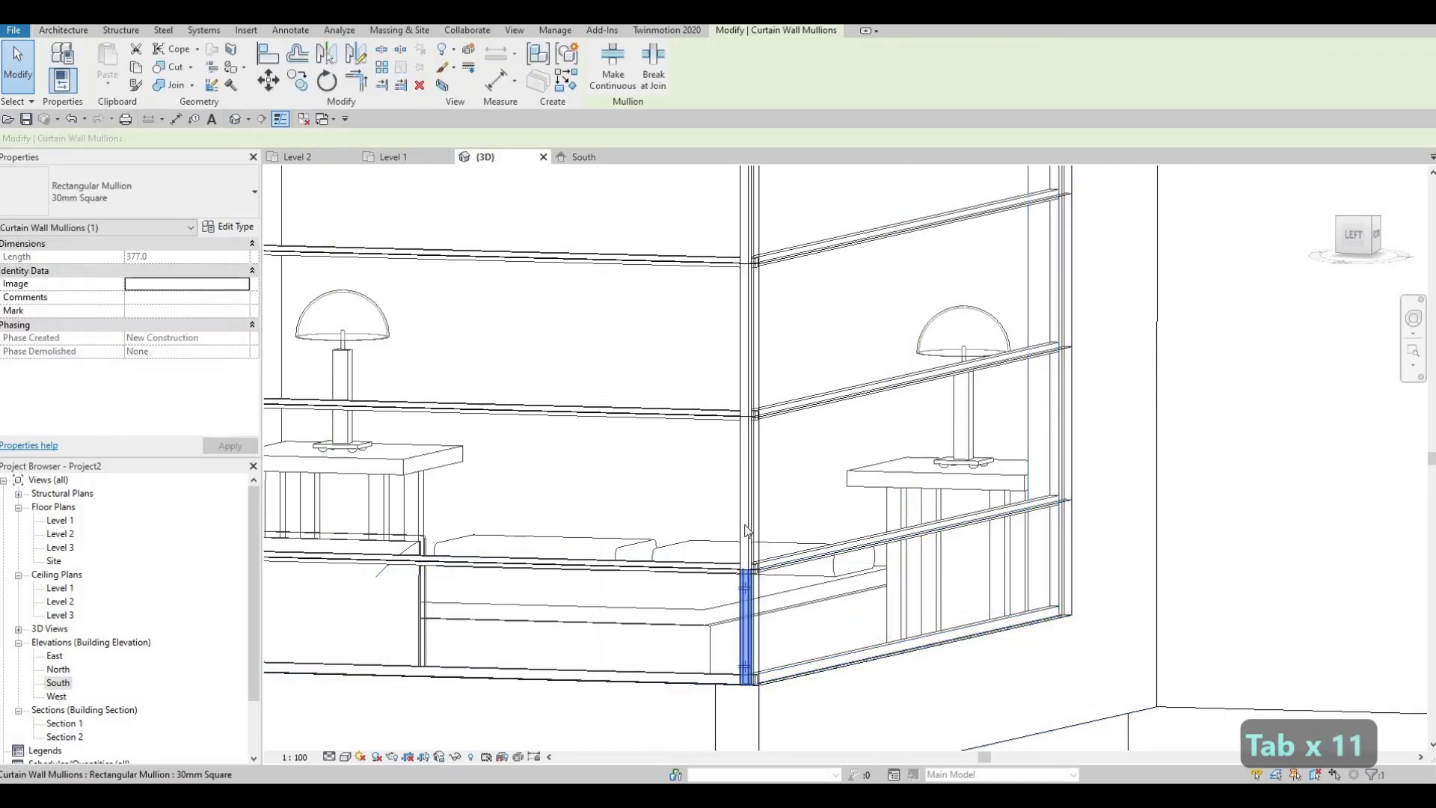
key(Delete)
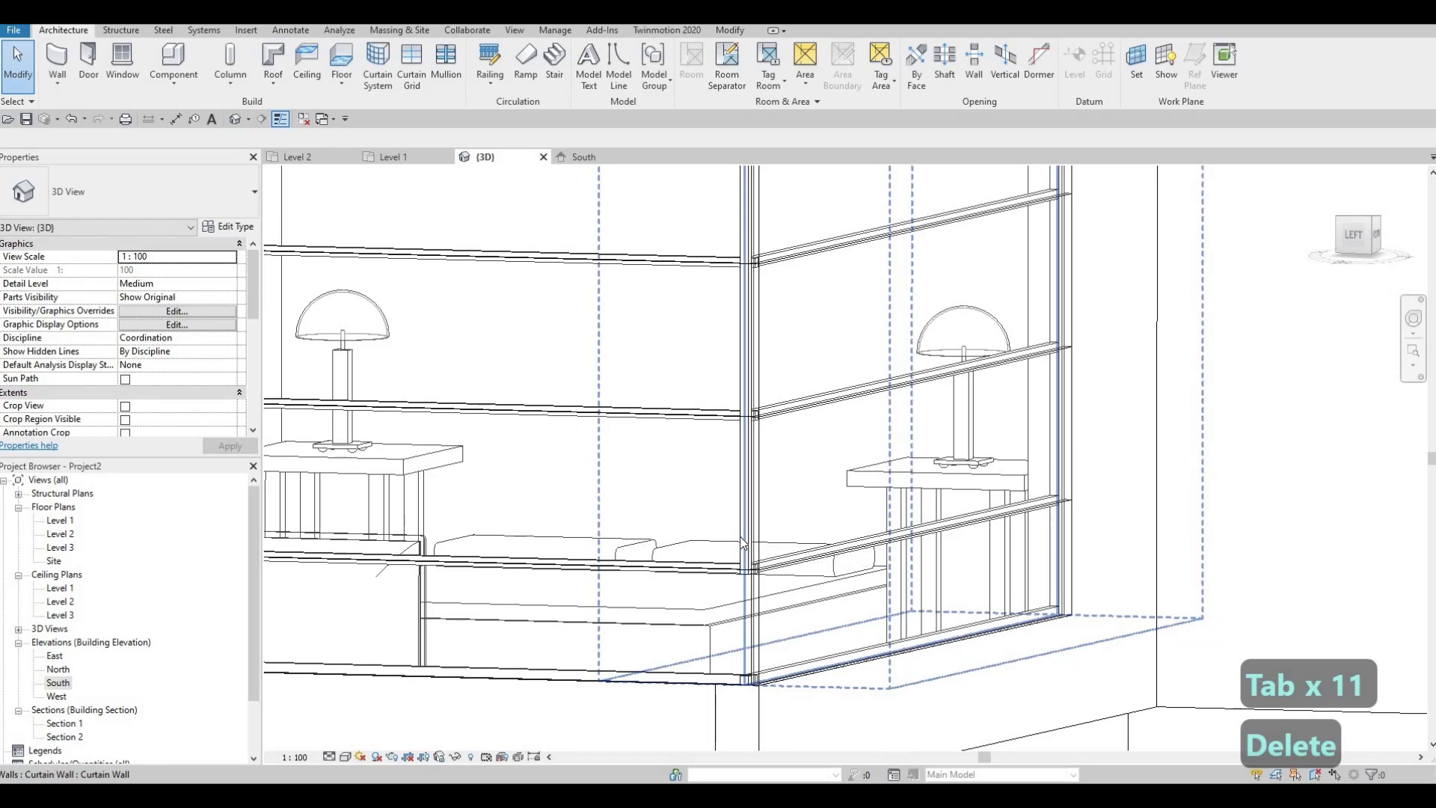
- Delete the three remaining vertical corner mullion segments of the side curtain wall above the lowest panel
key(Tab)
key(Tab)
click(745, 527)
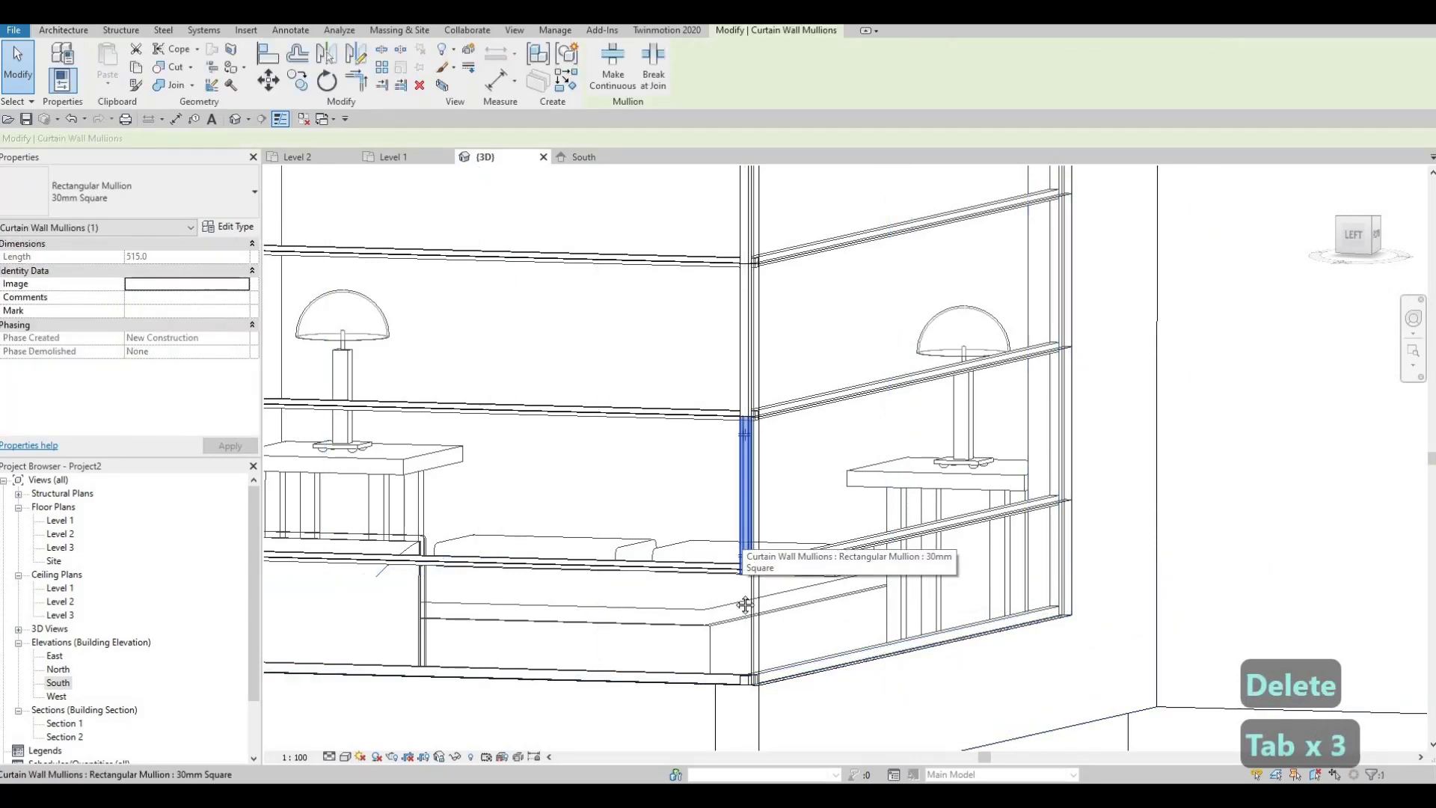
key(Delete)
middle_drag(746, 377, 731, 475)
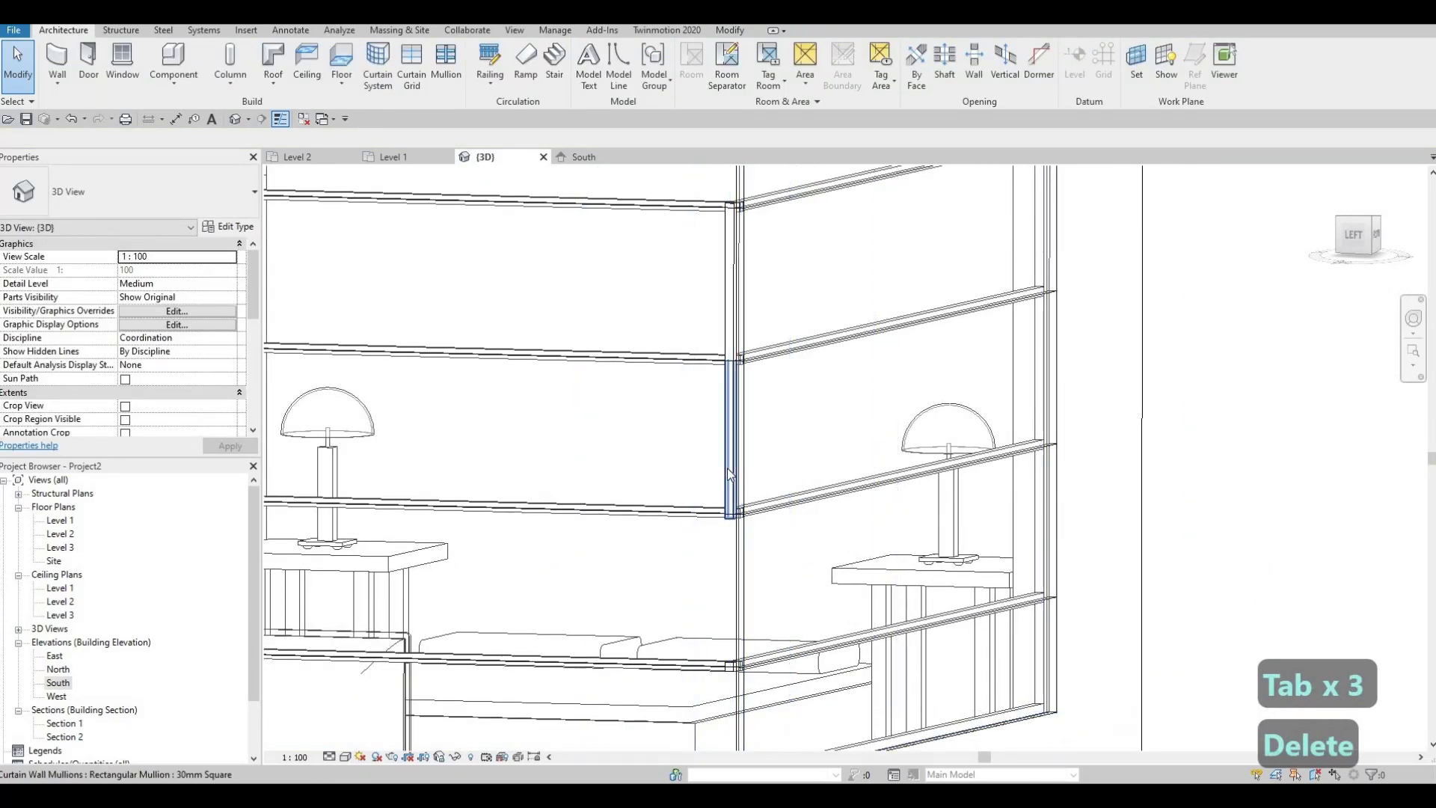
click(746, 433)
key(Delete)
middle_drag(732, 313, 716, 465)
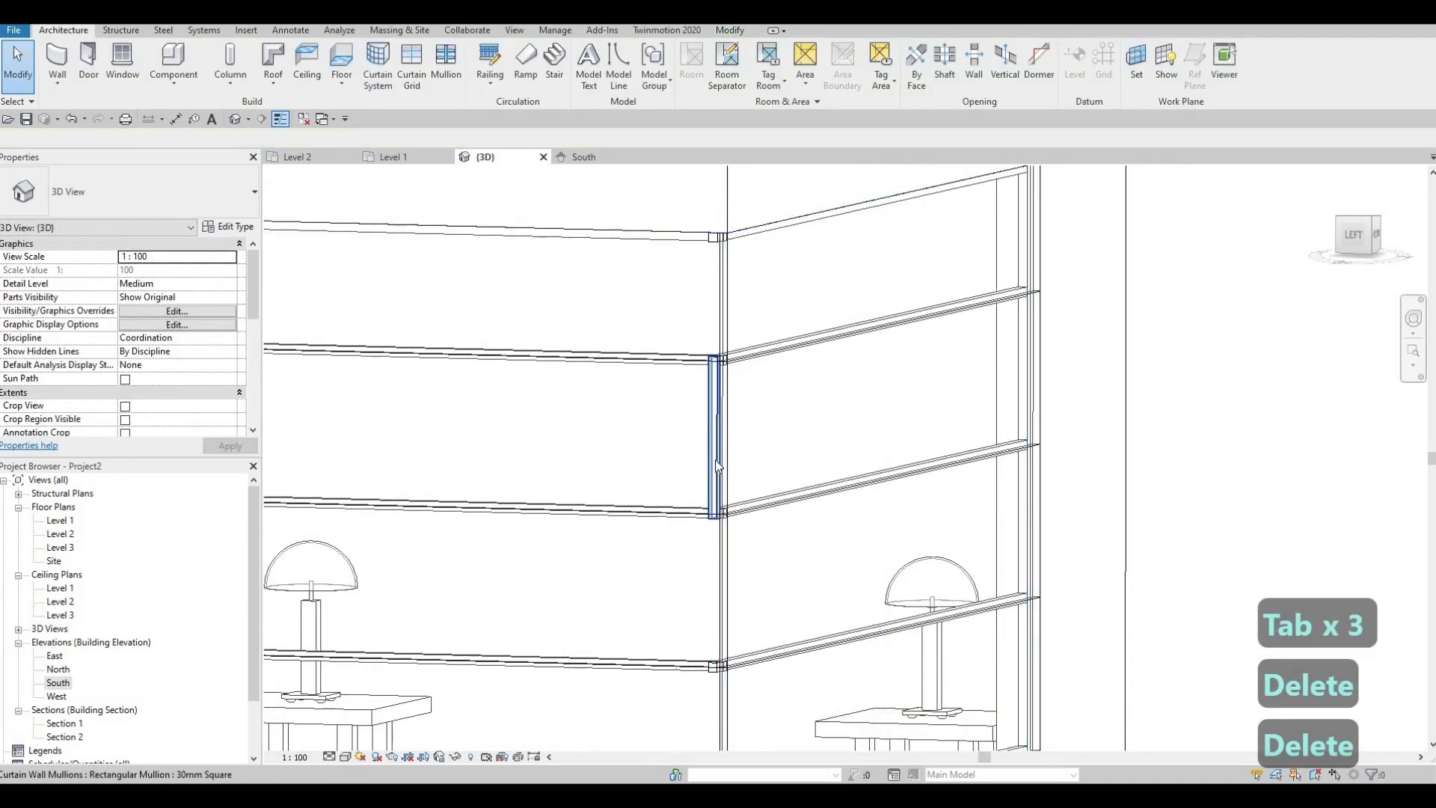
key(Tab)
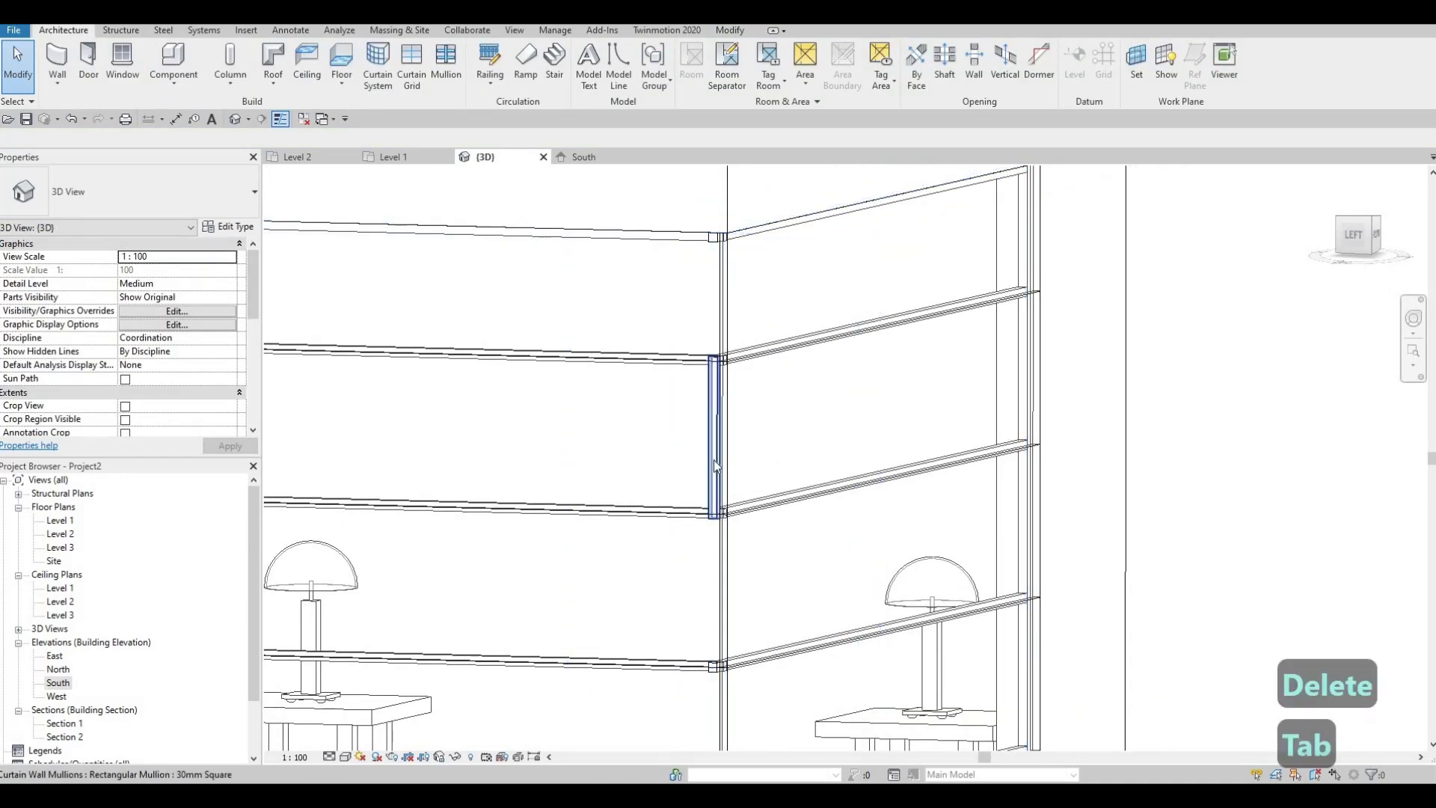
click(715, 468)
key(Delete)
- Open the Level 1 floor plan
shift+middle_drag(715, 469, 608, 425)
scroll(465, 312, up, 5)
middle_drag(586, 496, 586, 357)
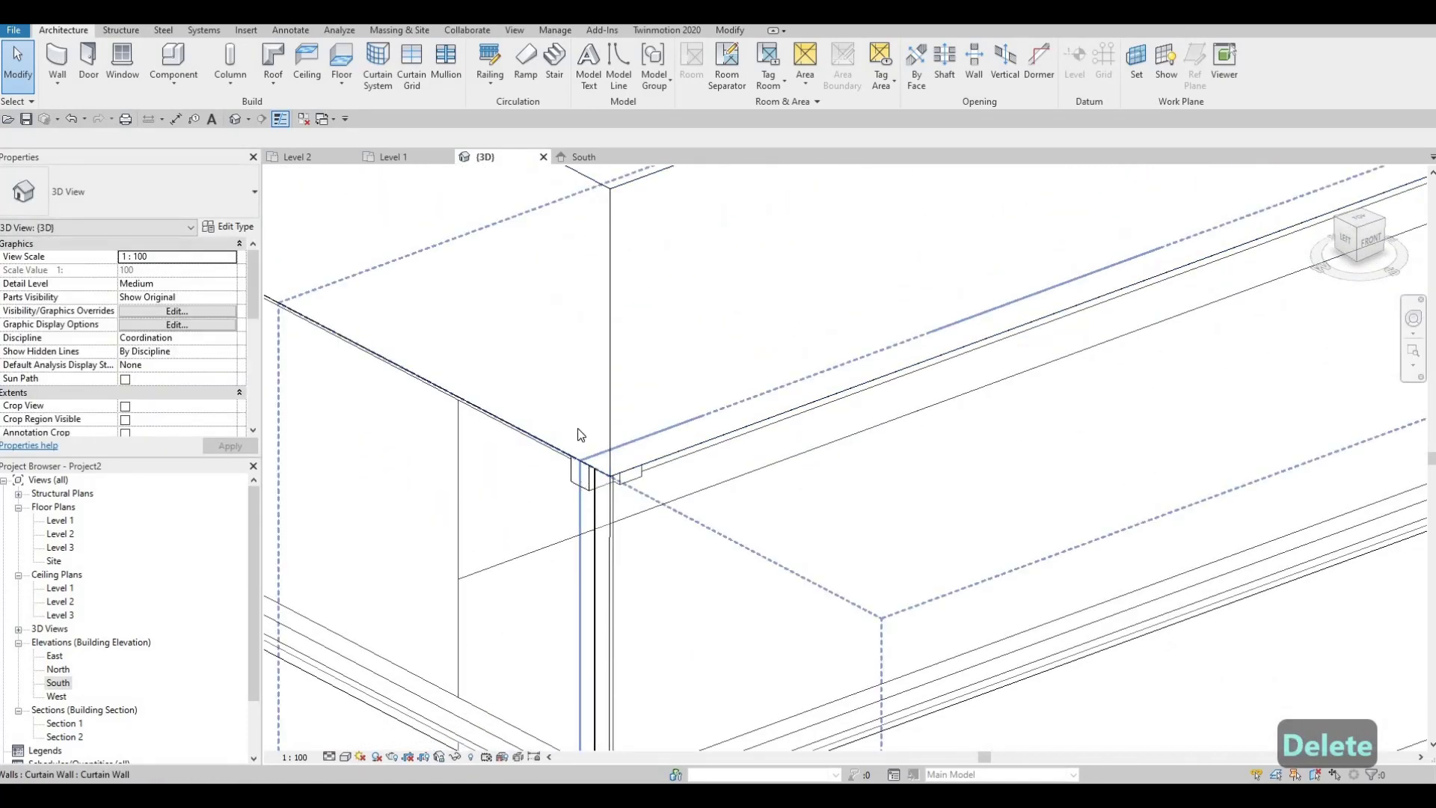
key(Escape)
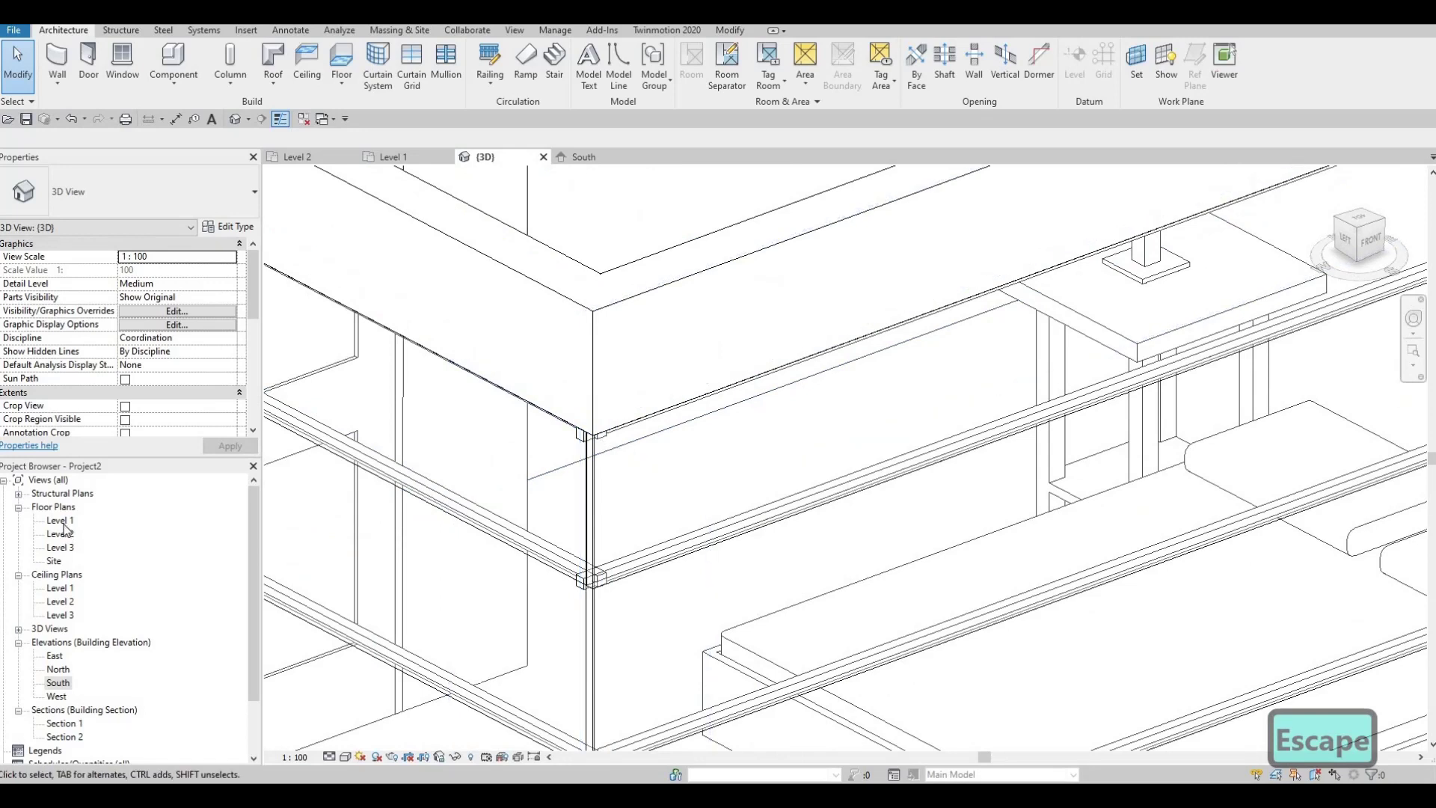
double_click(60, 520)
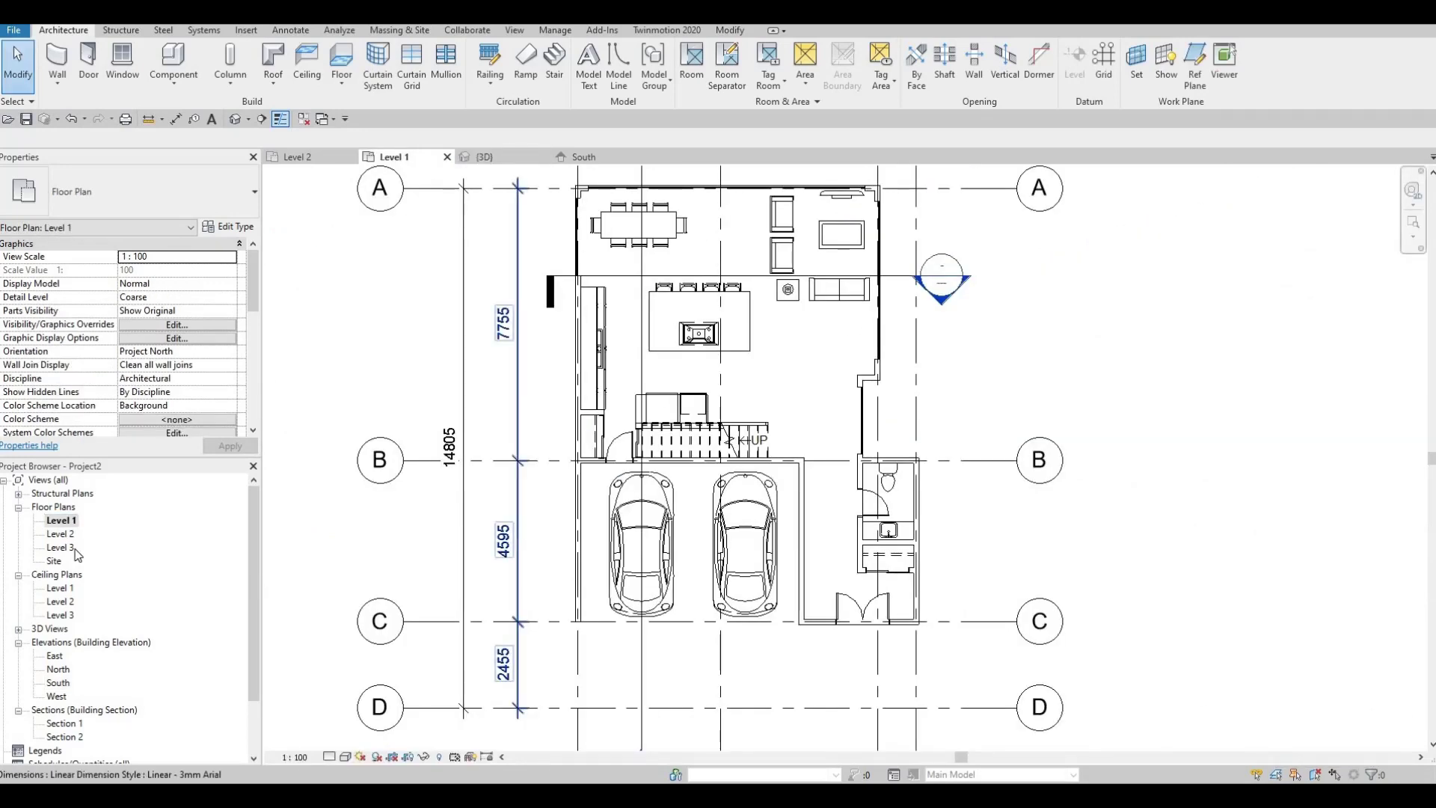
- Open the Level 2 floor plan and flip the orientation of the front curtain wall at the glazed corner
double_click(60, 534)
middle_drag(586, 651, 586, 598)
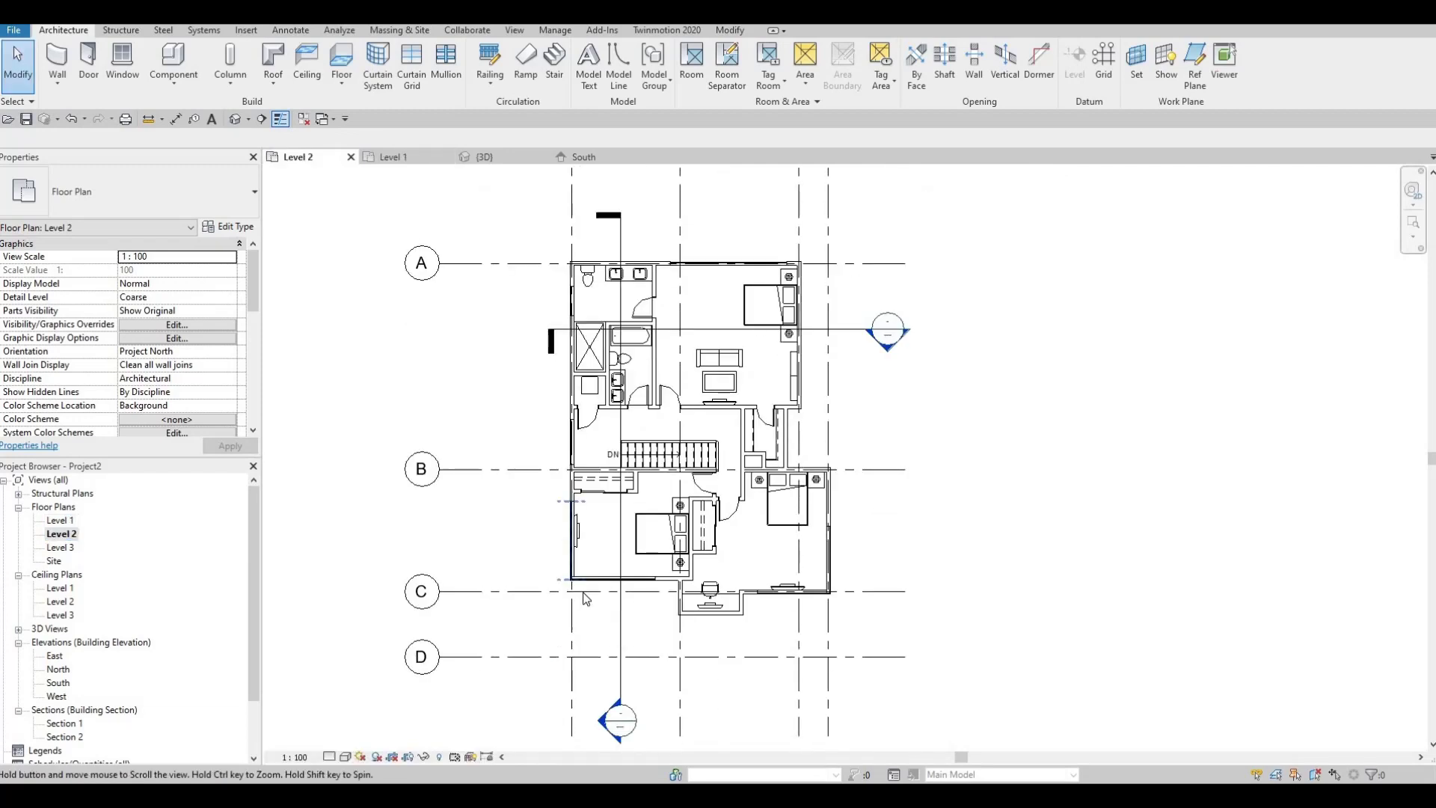
scroll(586, 598, up, 5)
scroll(602, 516, up, 3)
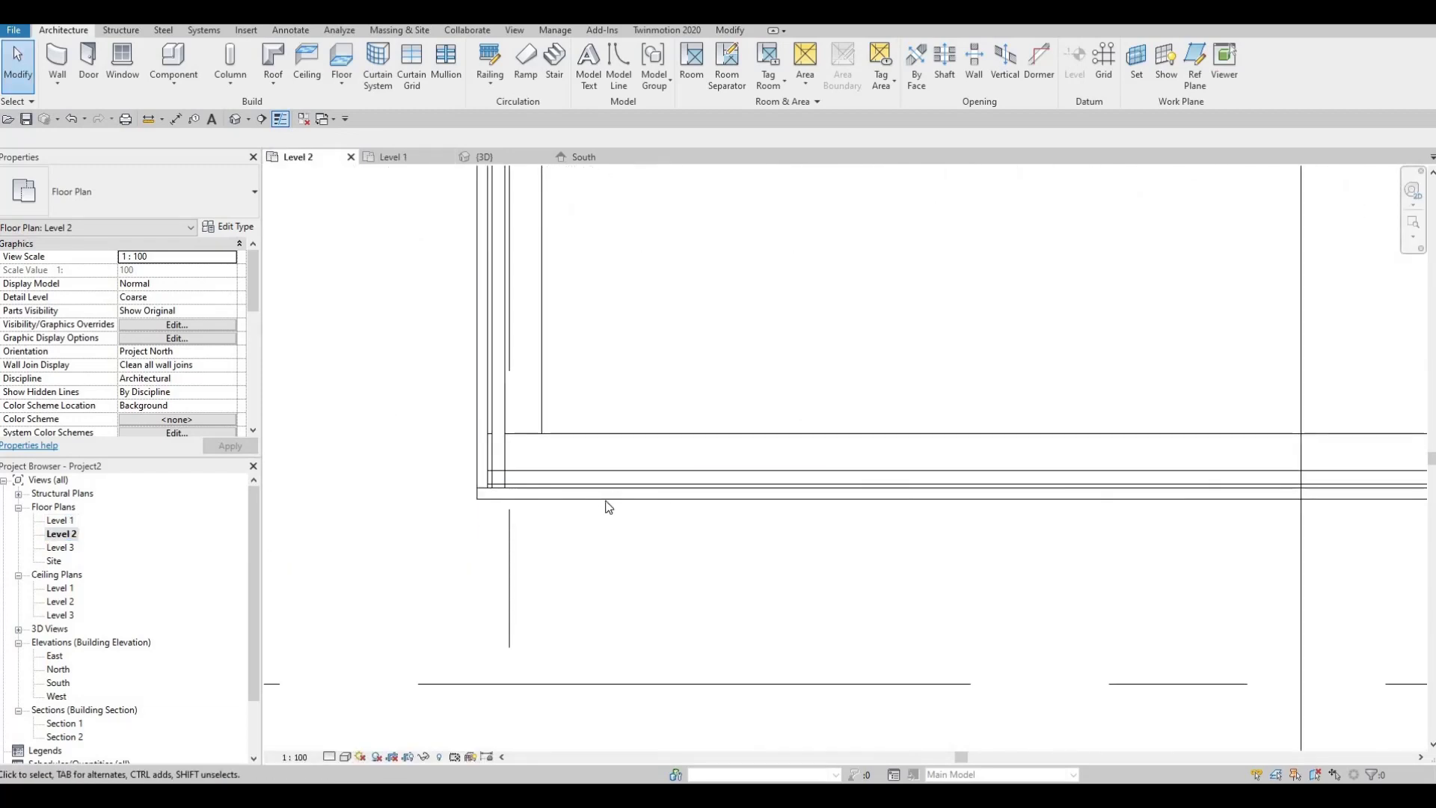
click(1171, 492)
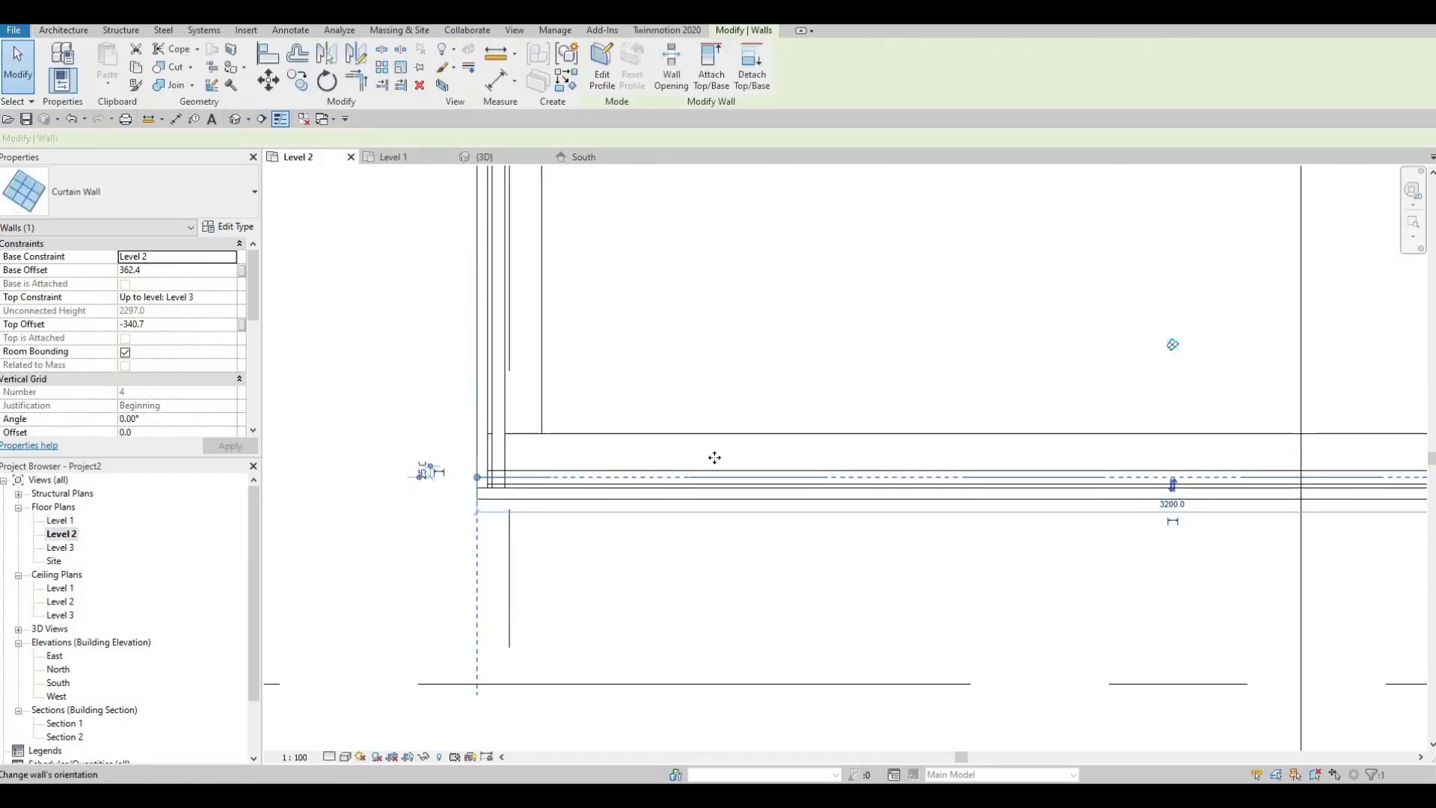
key(space)
- Nudge the side curtain wall outward until its centreline sits just beyond the exterior wall's outer face at the front corner
middle_drag(562, 504, 622, 601)
scroll(622, 601, down, 2)
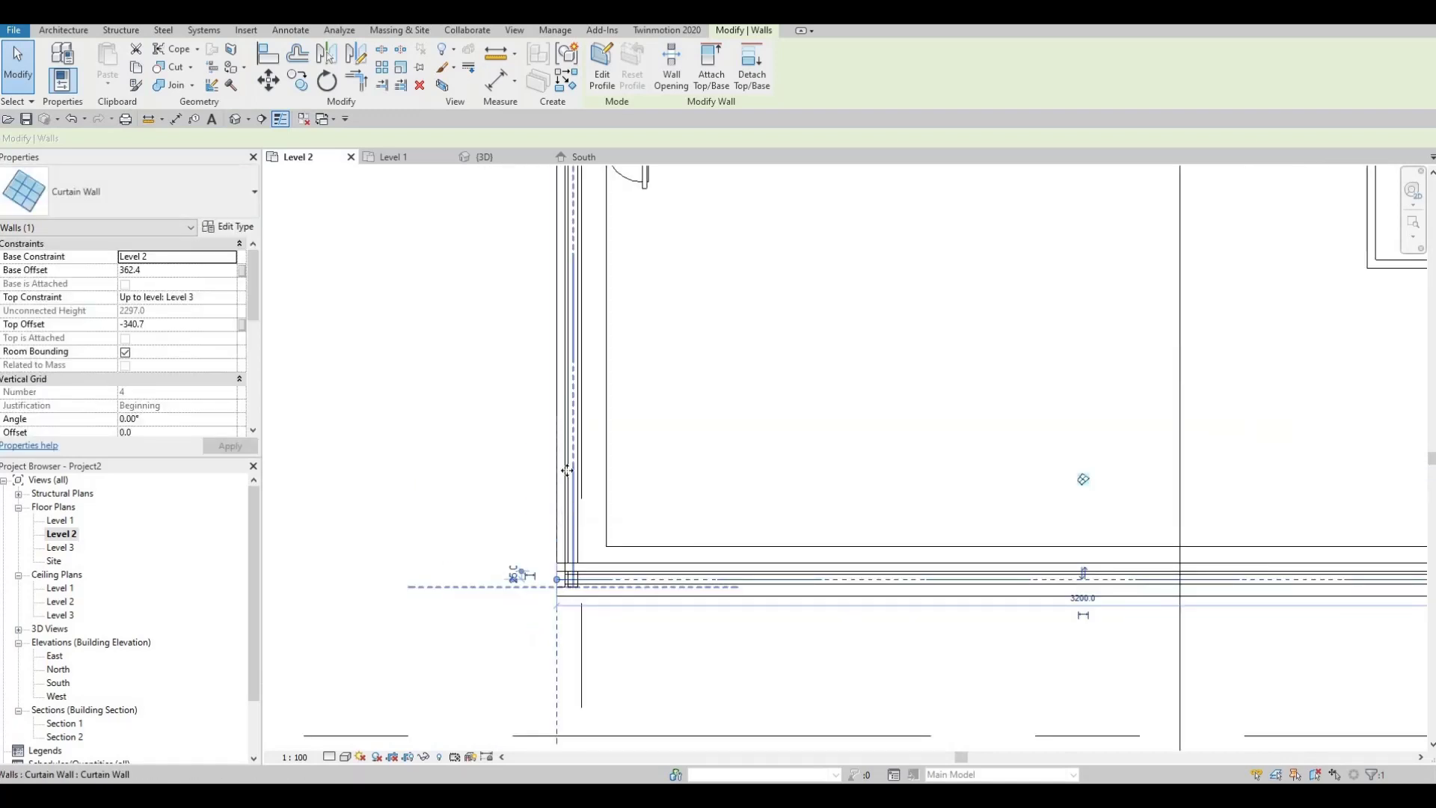
click(572, 574)
middle_drag(561, 343, 573, 474)
scroll(573, 474, down, 1)
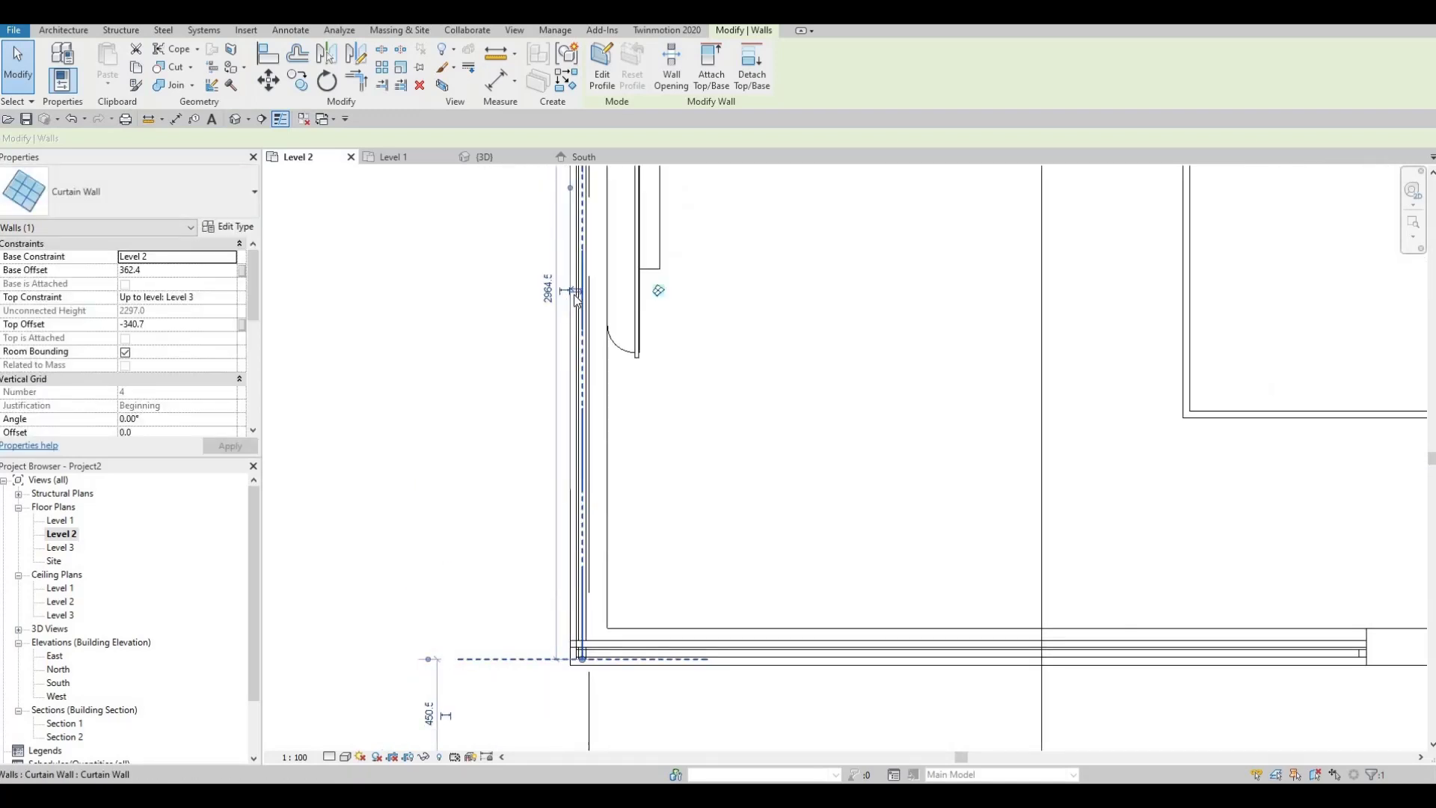
scroll(572, 656, up, 5)
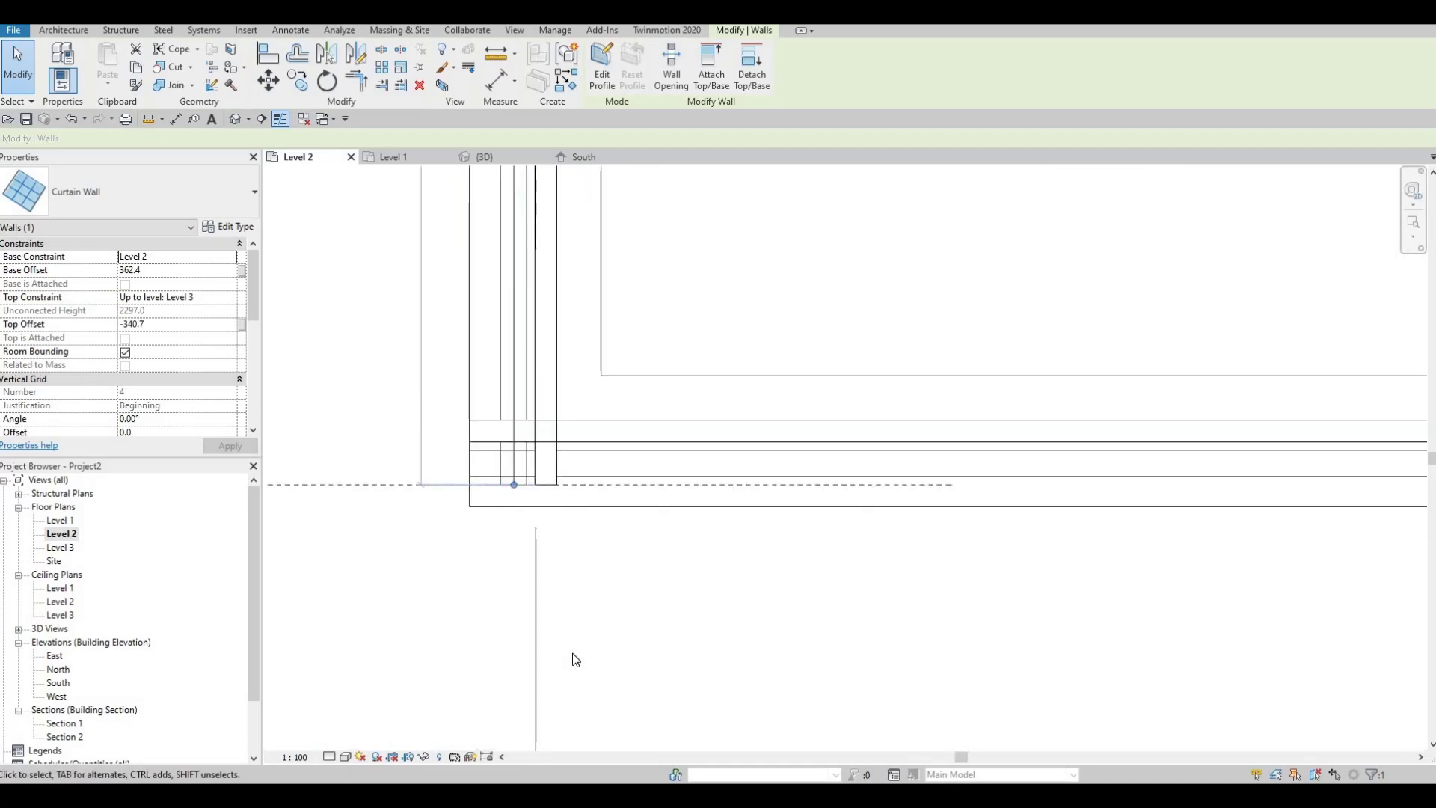
key(Left)
key(Left)
key(Left)
key(Left)
key(Left)
key(Left)
key(Left)
key(Left)
key(Left)
key(Left)
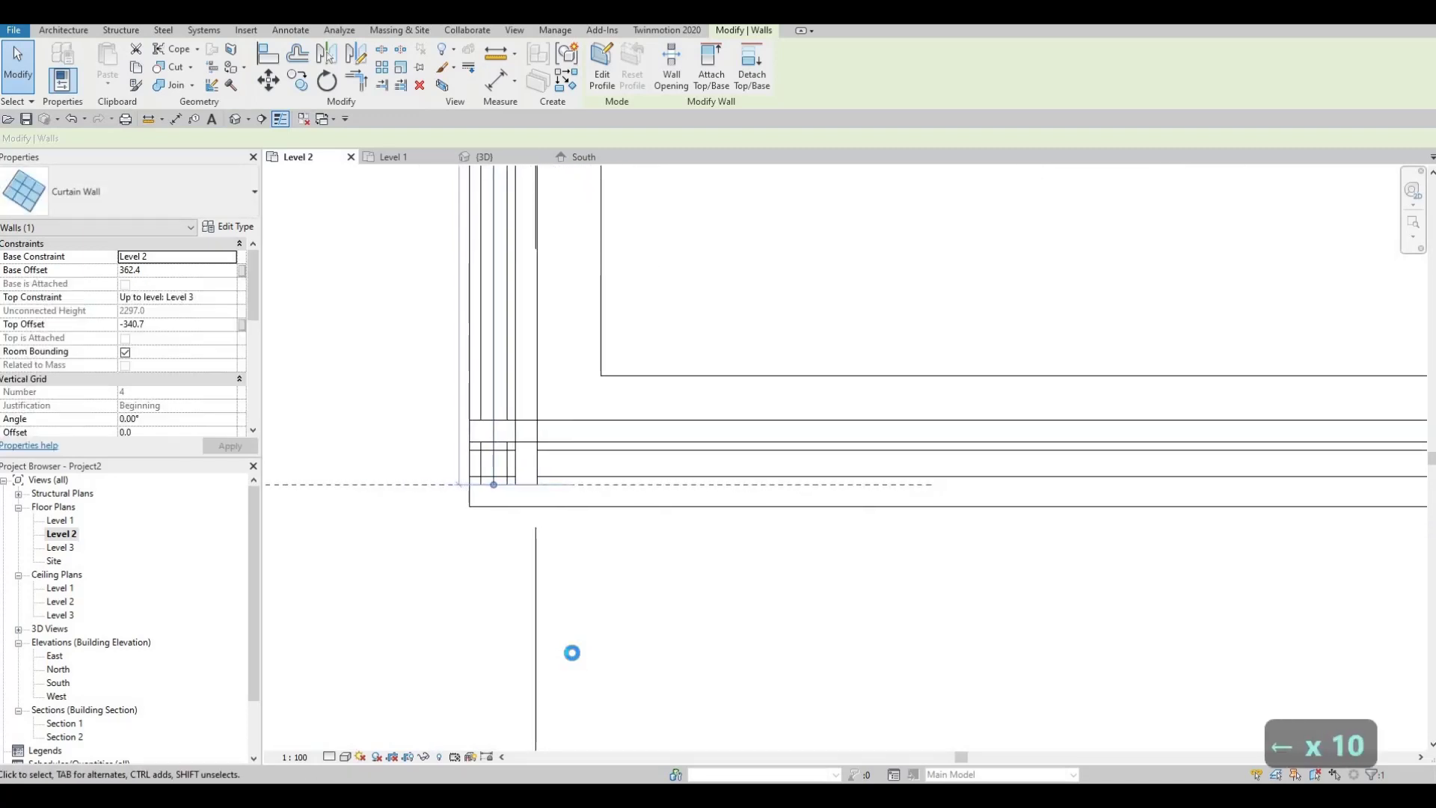
key(Left)
key(Left)
key(Left)
key(Left)
key(Left)
key(Left)
key(Left)
key(Left)
key(Left)
key(Left)
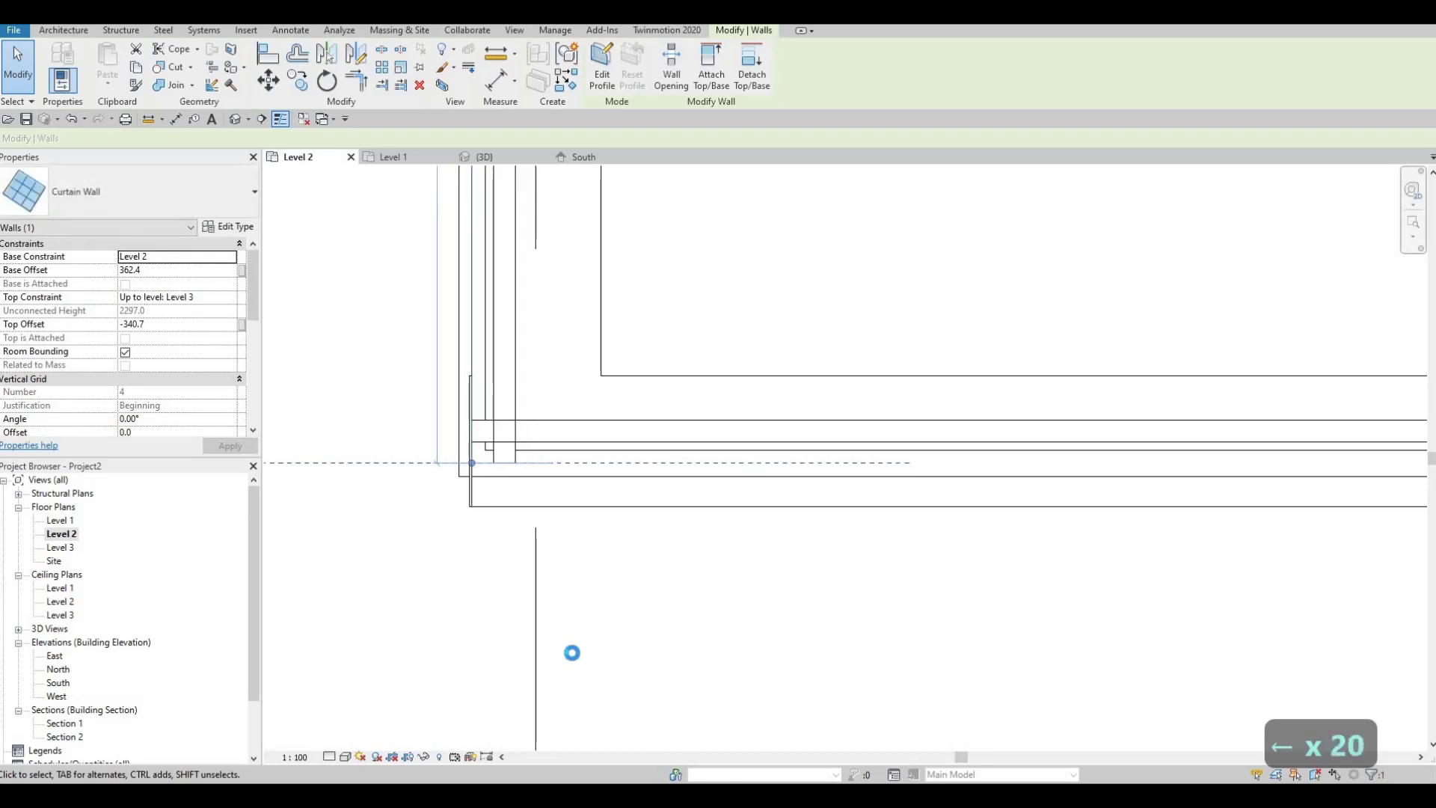
key(Left)
key(Left)
key(Left)
key(Left)
key(Left)
key(Left)
key(Escape)
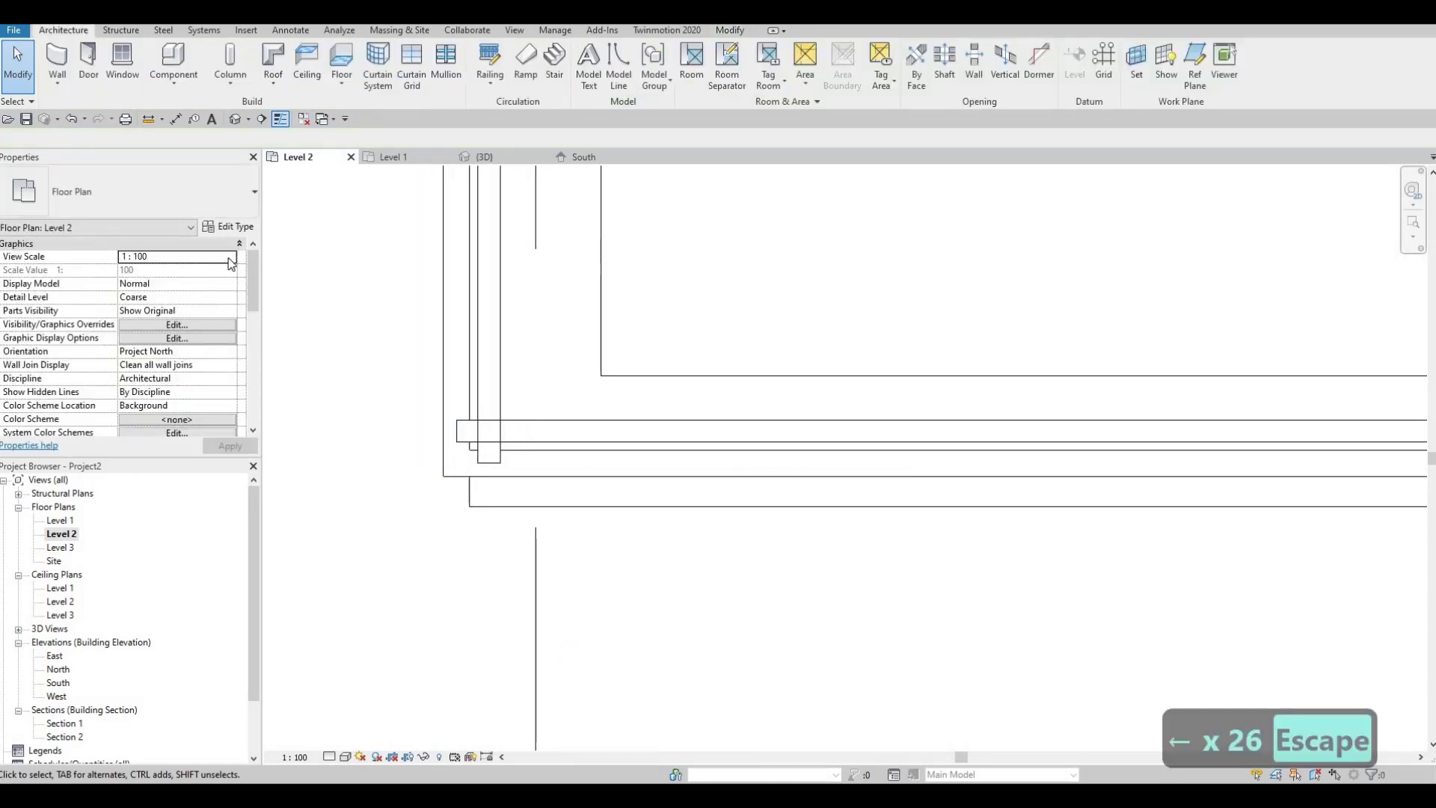
key(Escape)
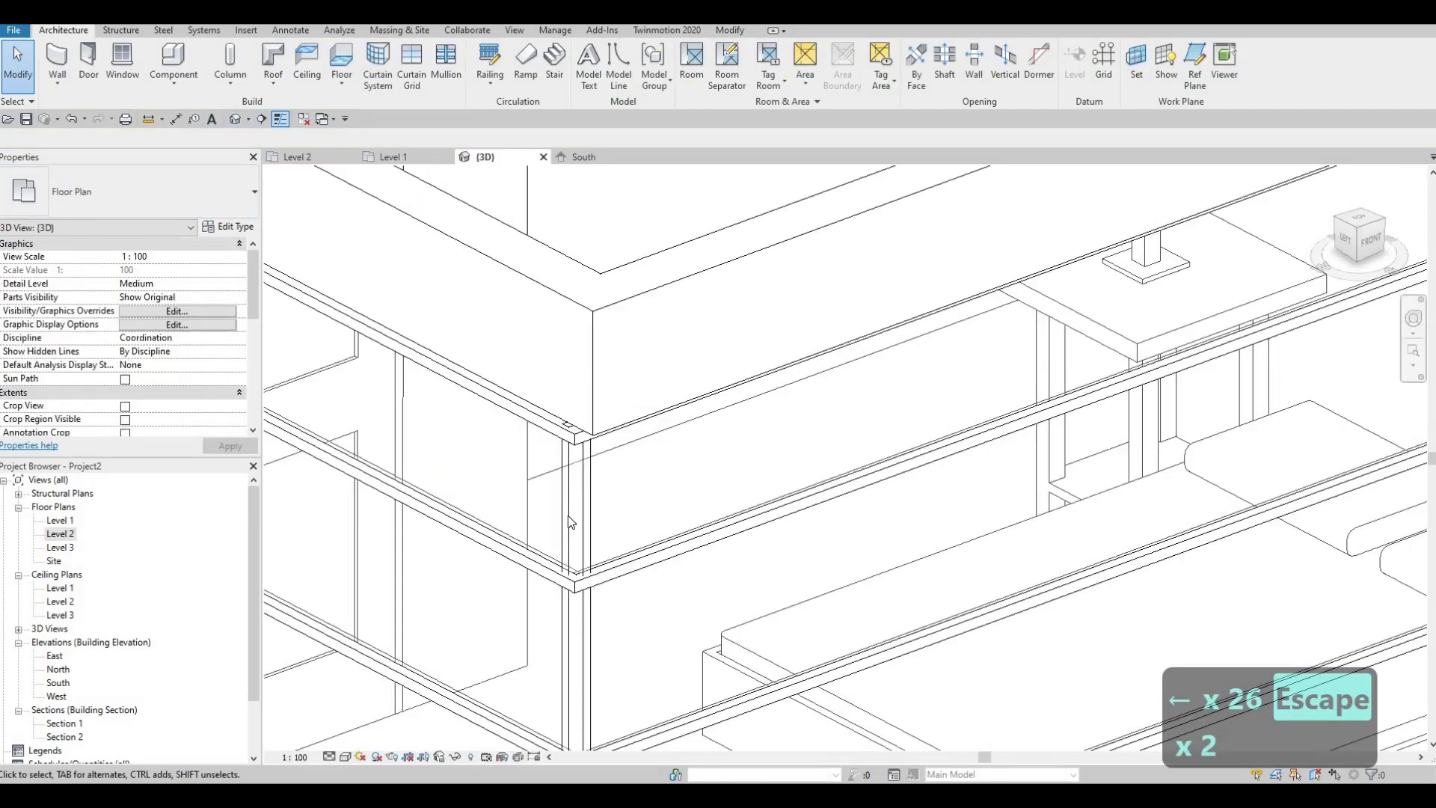
- Examine in the 3D view how the two curtain walls meet at the corner and sit within the surrounding walls
scroll(617, 441, down, 3)
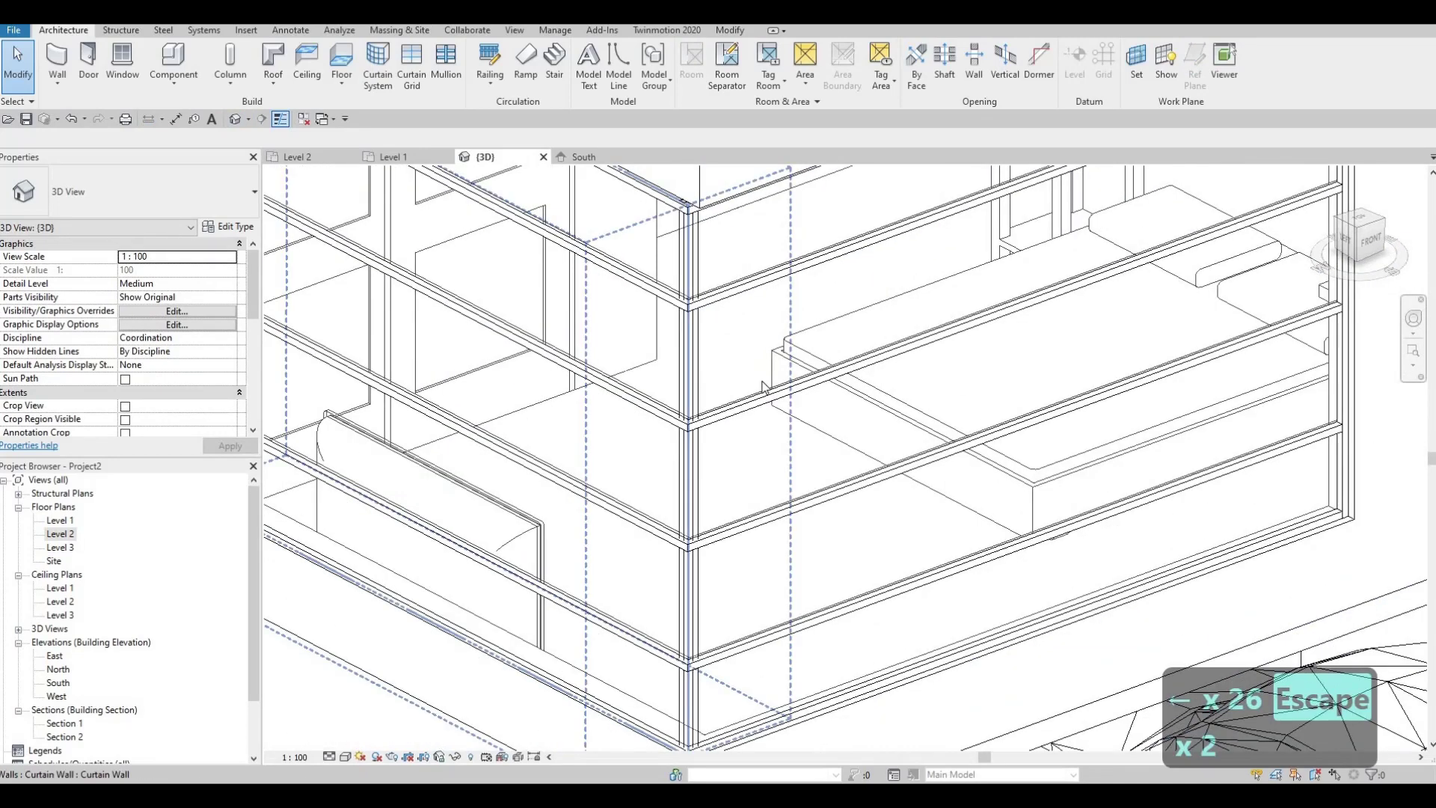
scroll(526, 247, up, 4)
scroll(529, 247, up, 3)
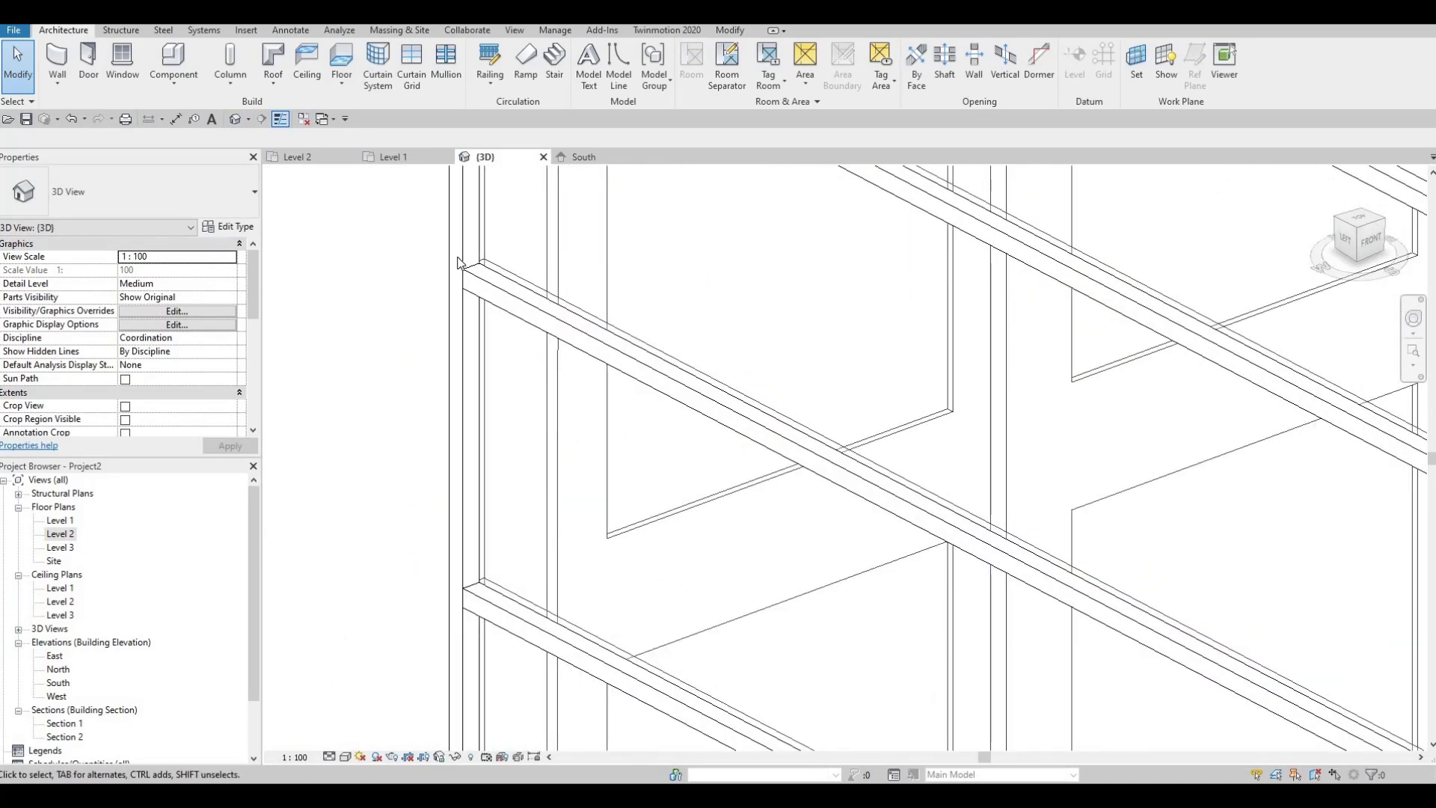
scroll(441, 321, down, 6)
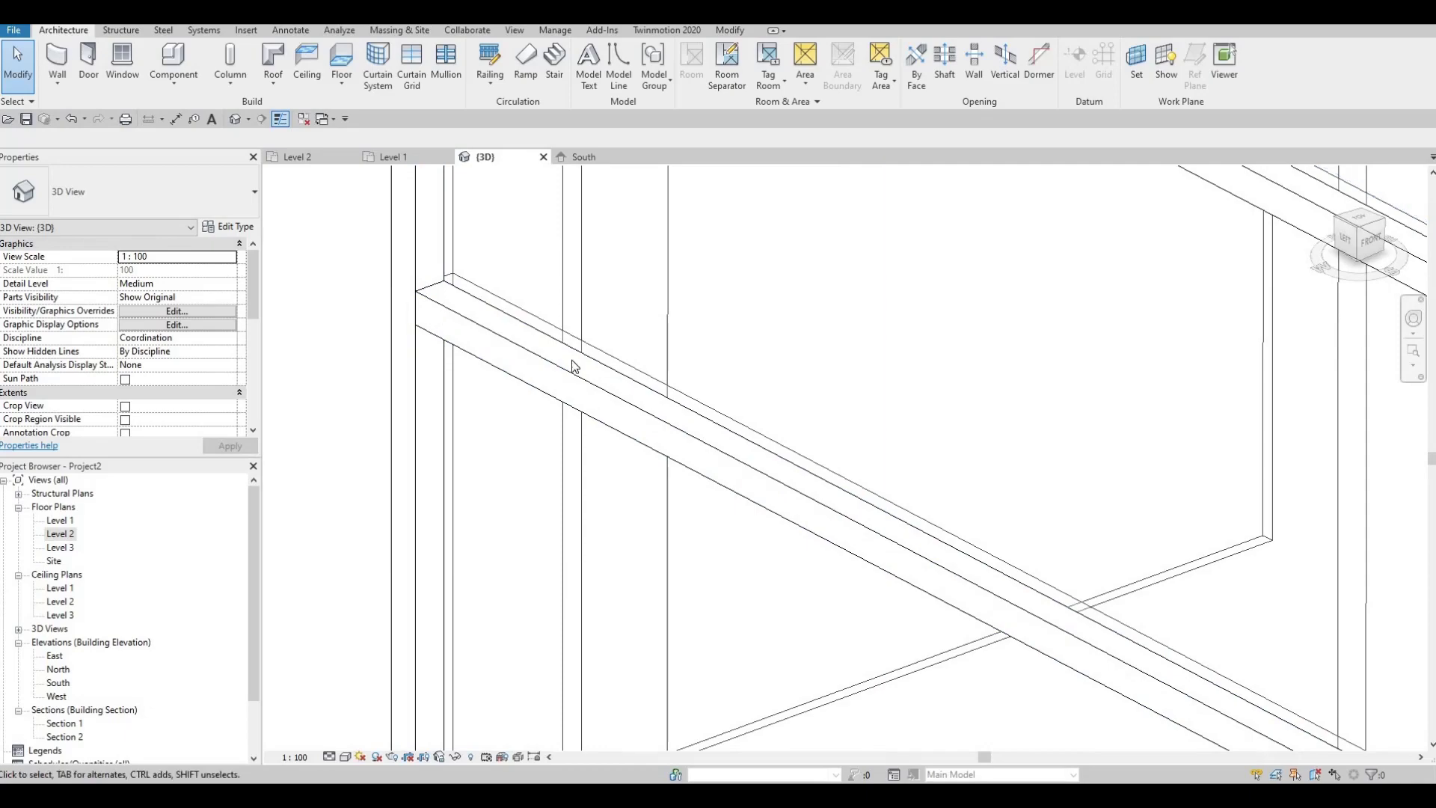
scroll(967, 173, down, 3)
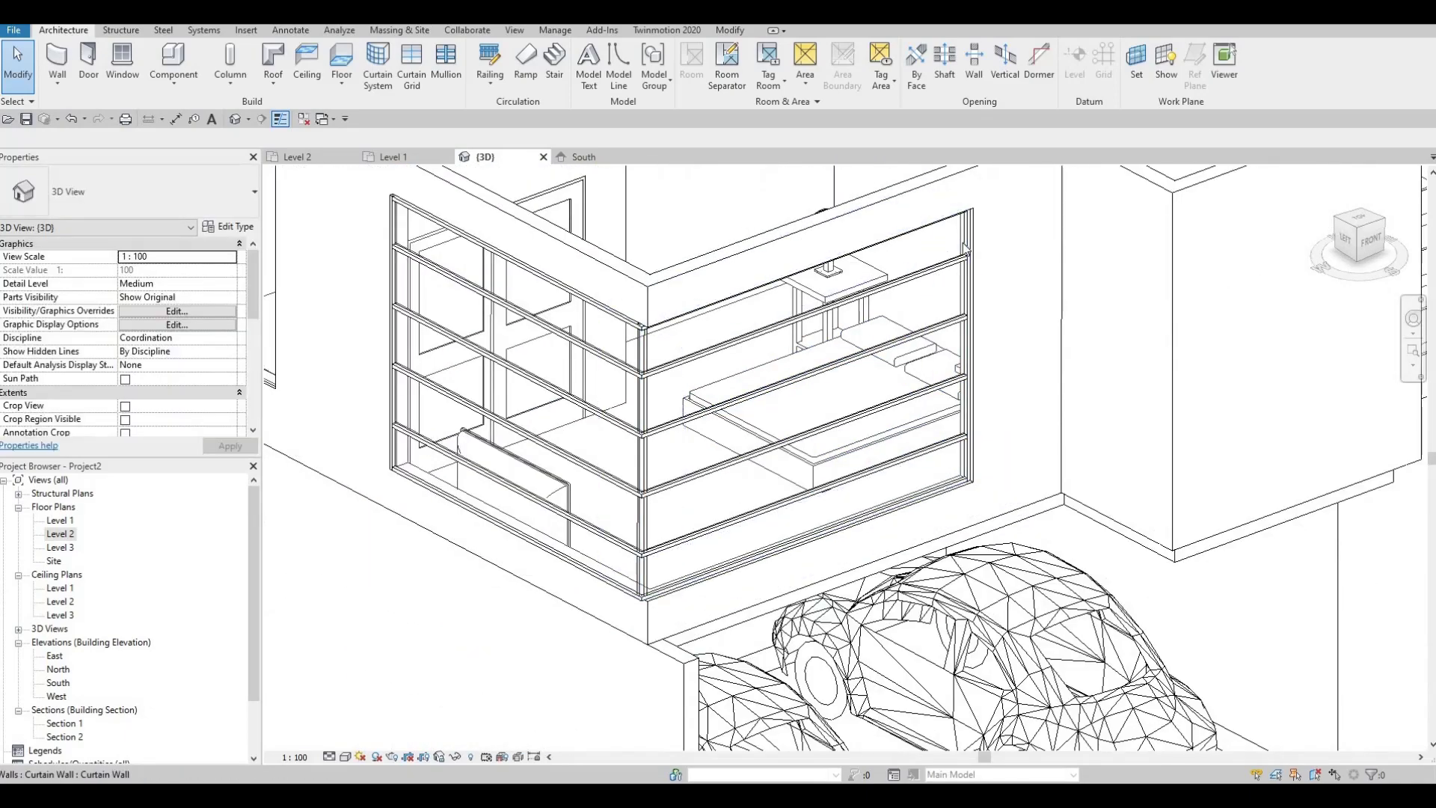
scroll(944, 293, up, 4)
scroll(797, 332, down, 3)
scroll(797, 332, down, 1)
middle_drag(1346, 187, 841, 289)
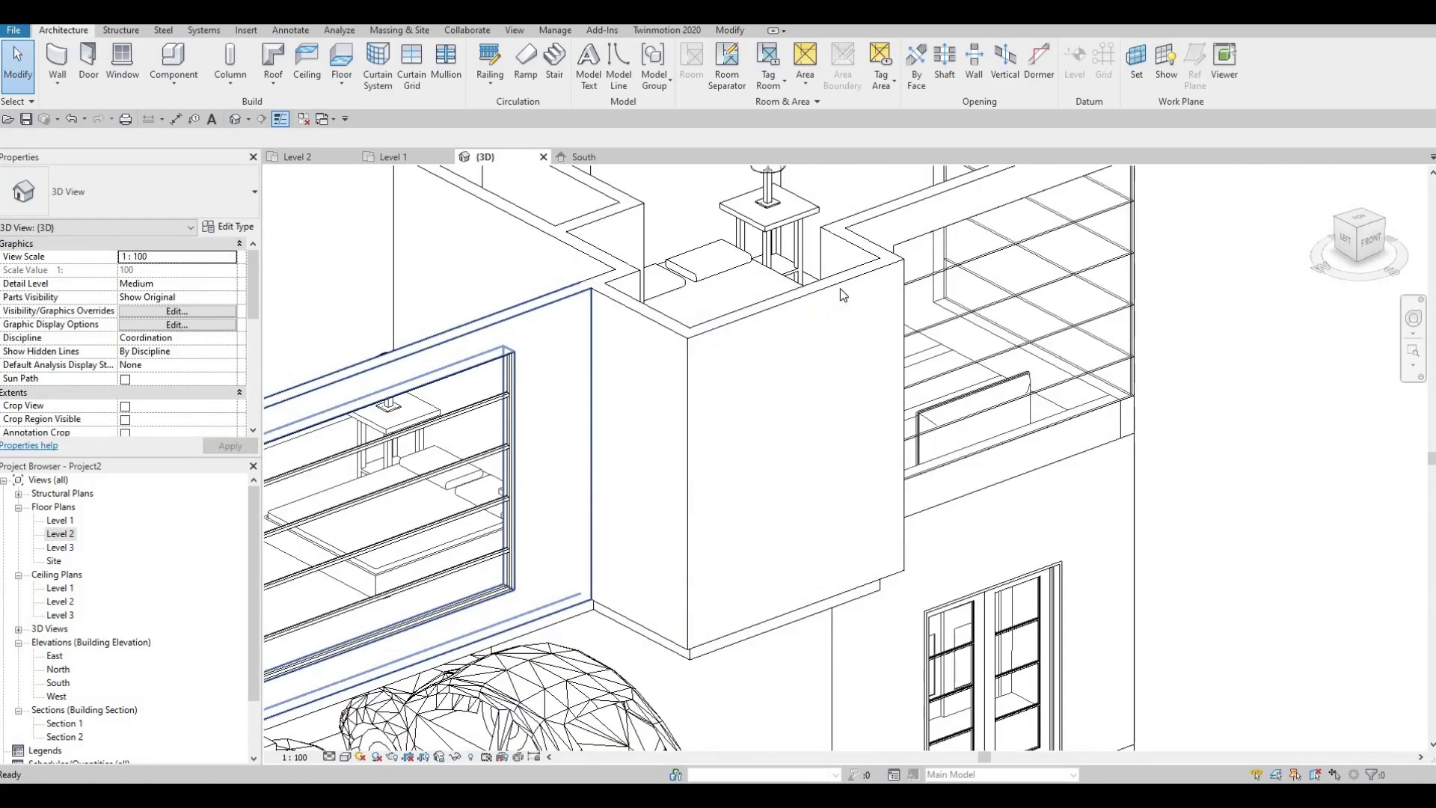
middle_drag(803, 351, 904, 299)
scroll(906, 292, down, 2)
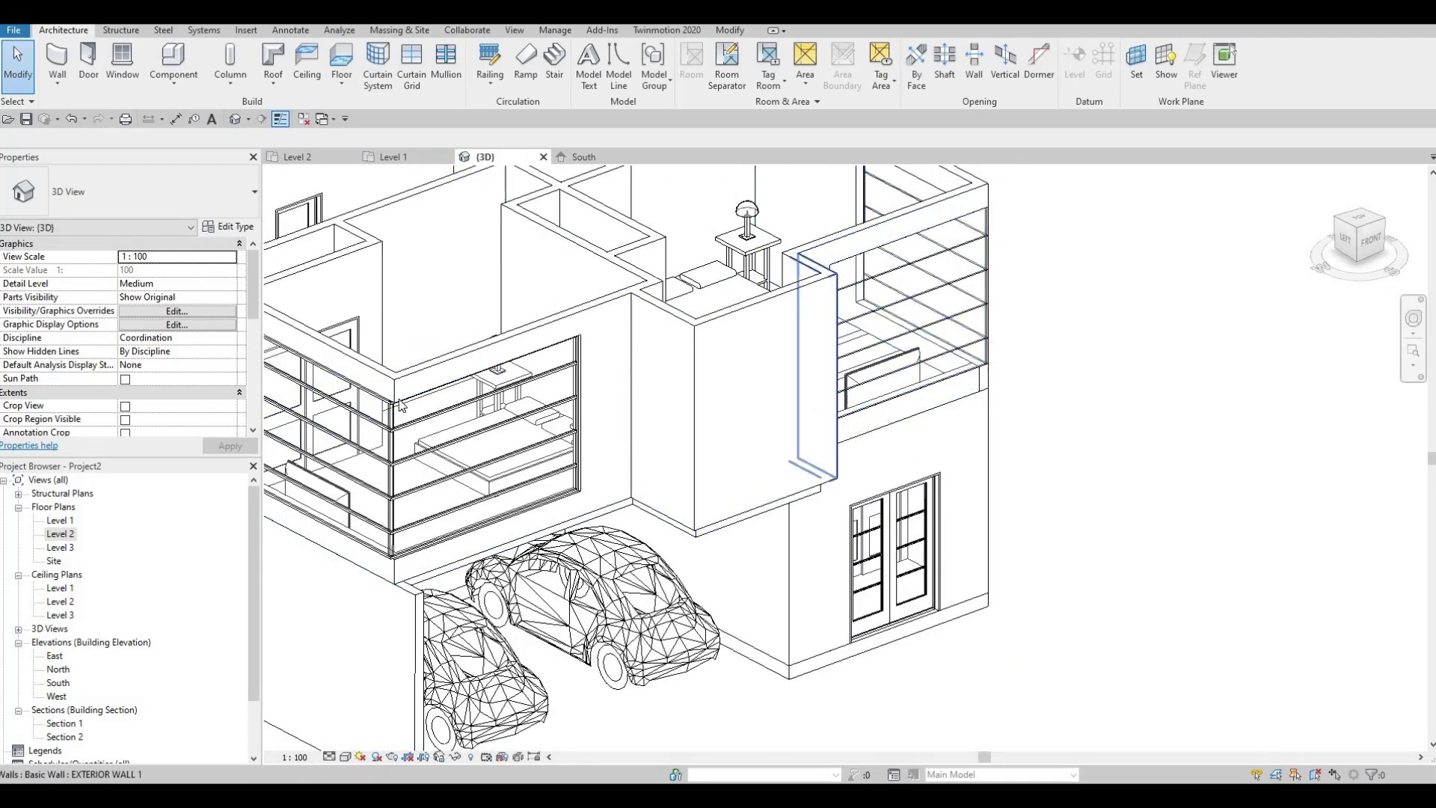
middle_drag(643, 415, 661, 404)
scroll(344, 418, up, 2)
middle_drag(452, 402, 595, 367)
scroll(598, 373, up, 5)
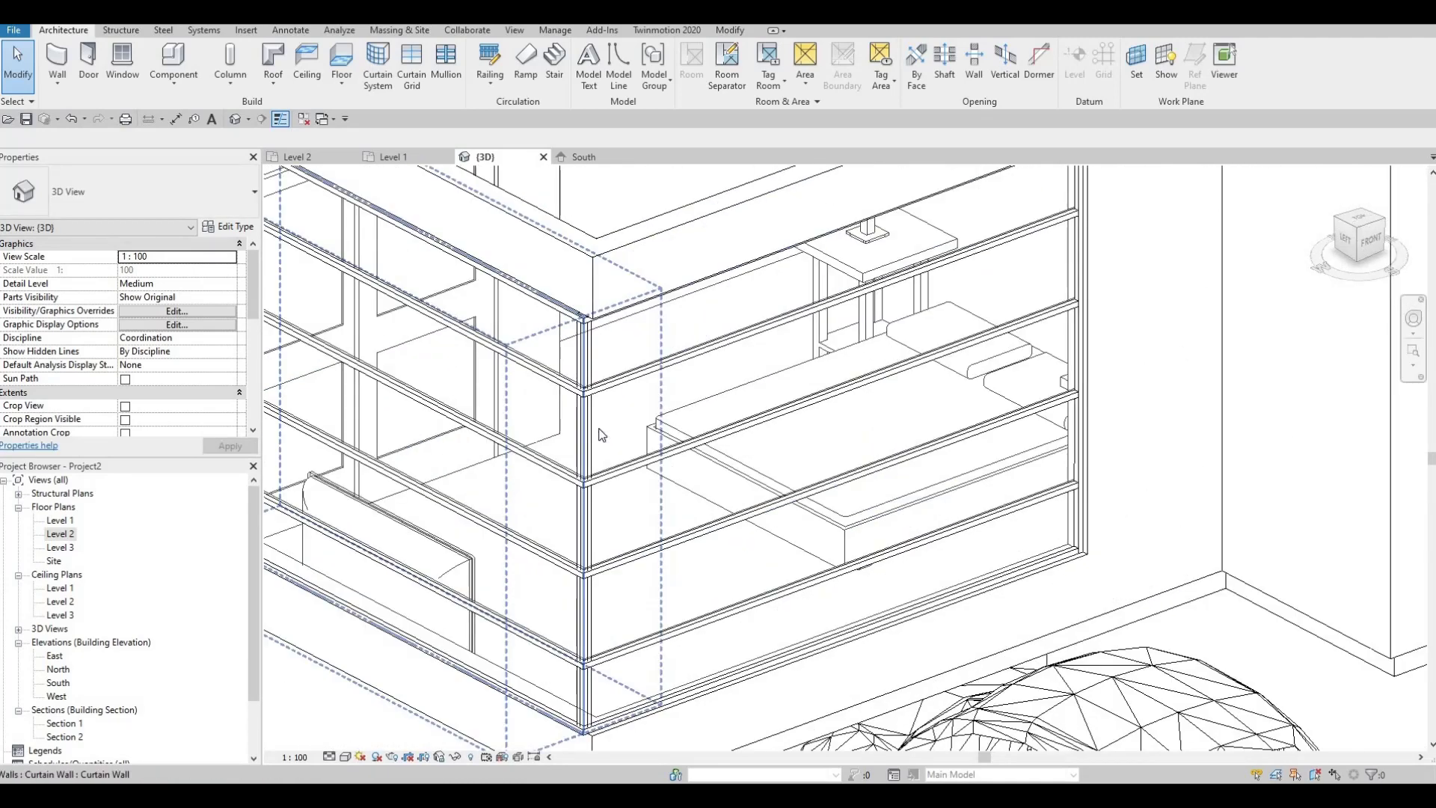
scroll(671, 429, down, 4)
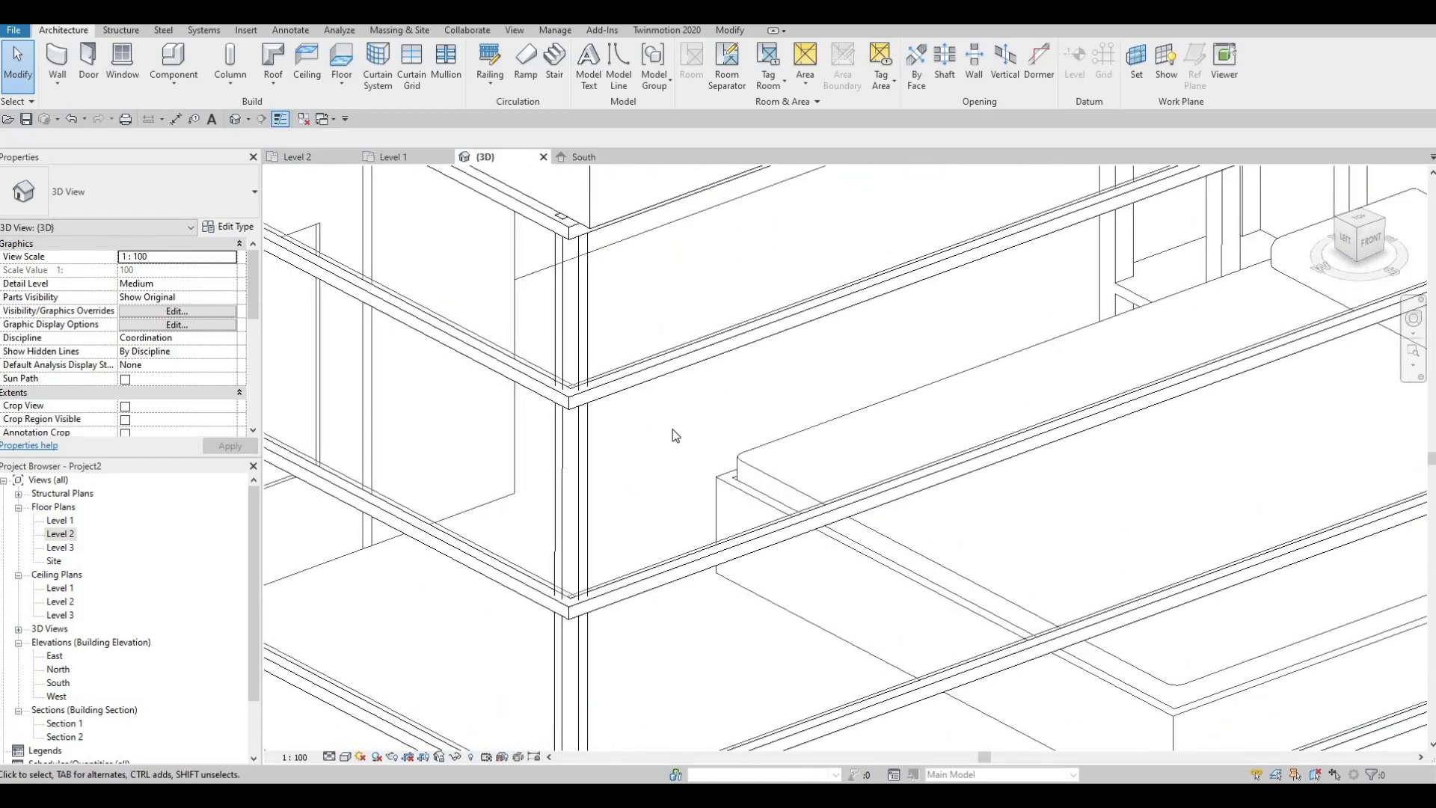
scroll(668, 345, up, 2)
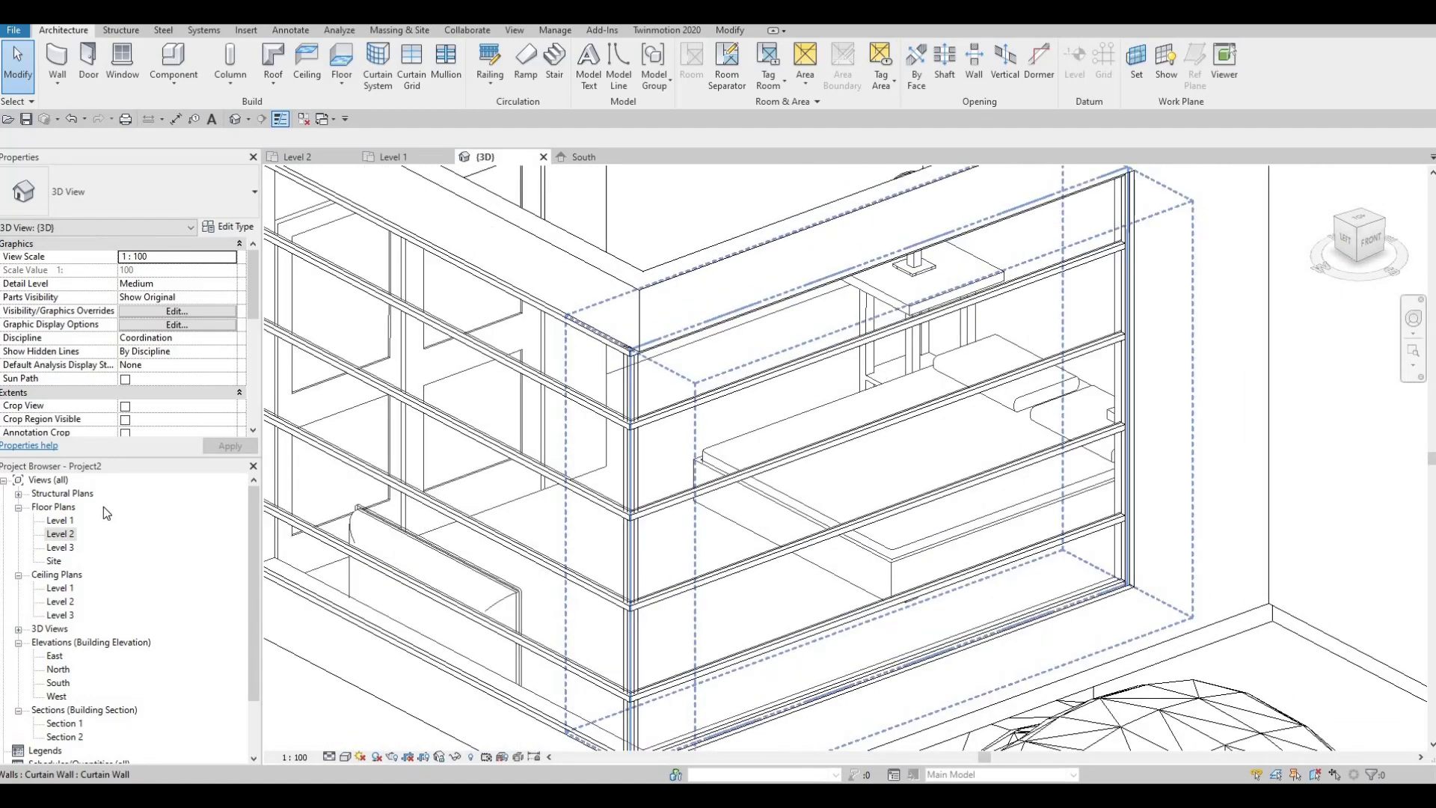
- In the Level 2 floor plan, pull the side curtain wall's front end back, away from the front curtain wall
double_click(64, 535)
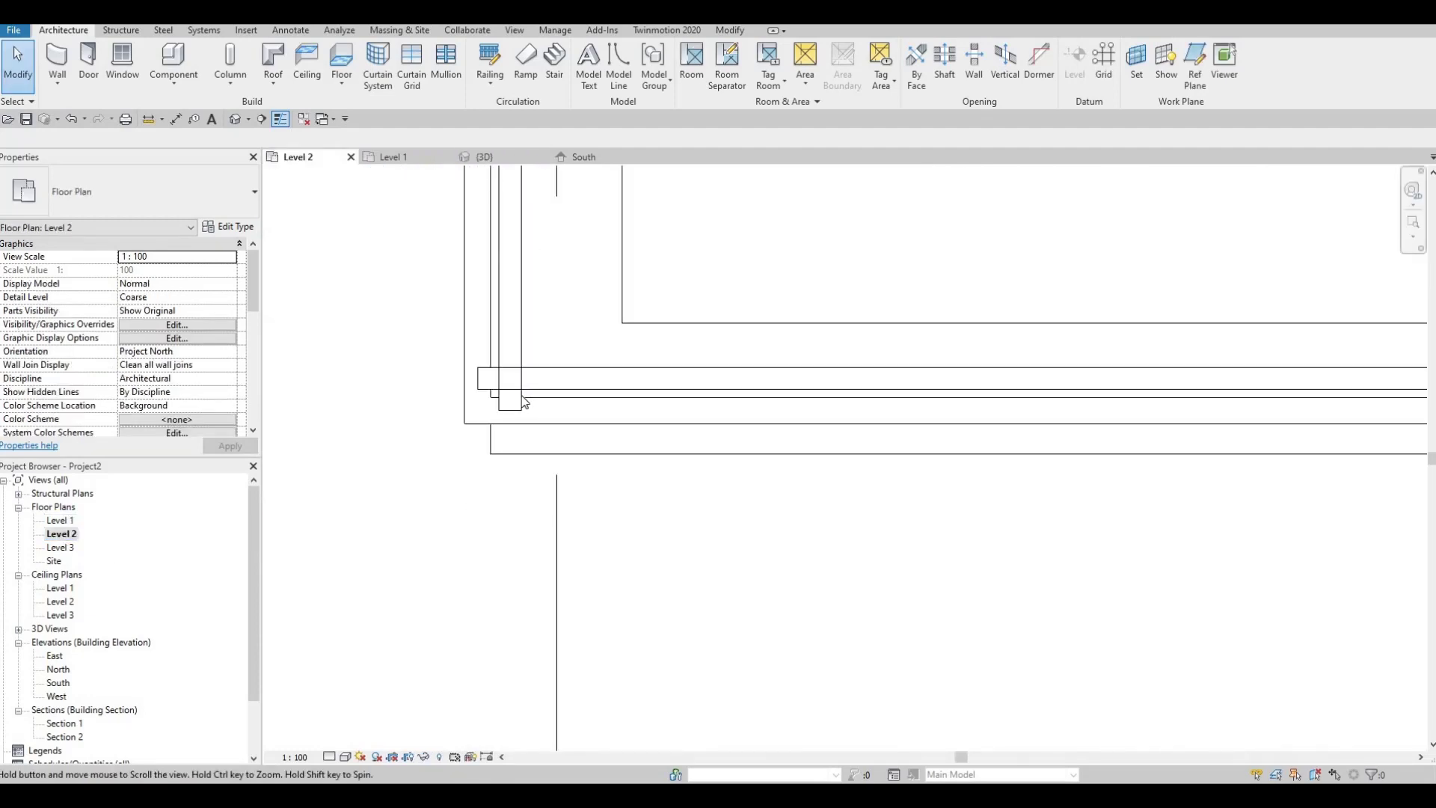
key(Escape)
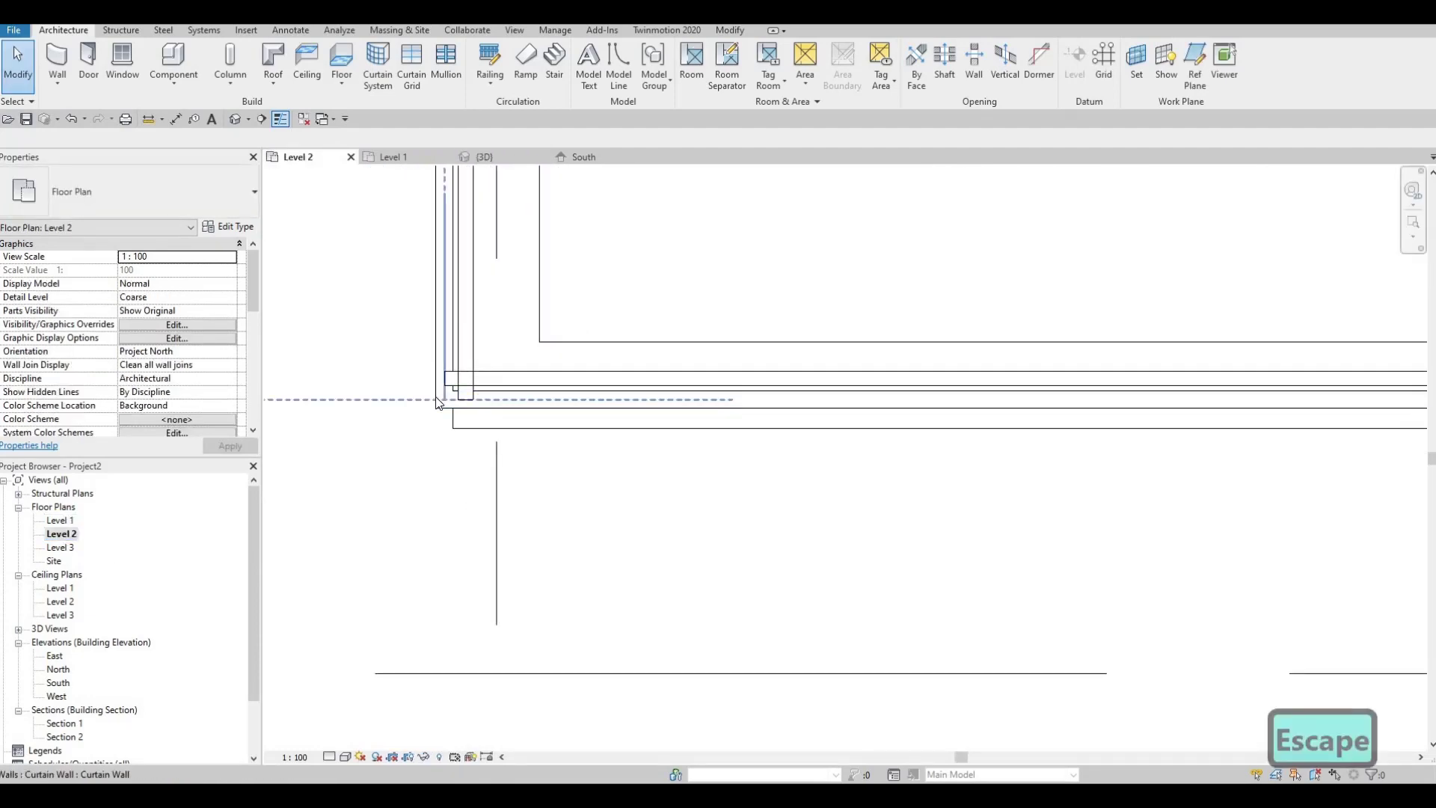
click(475, 397)
scroll(471, 396, down, 3)
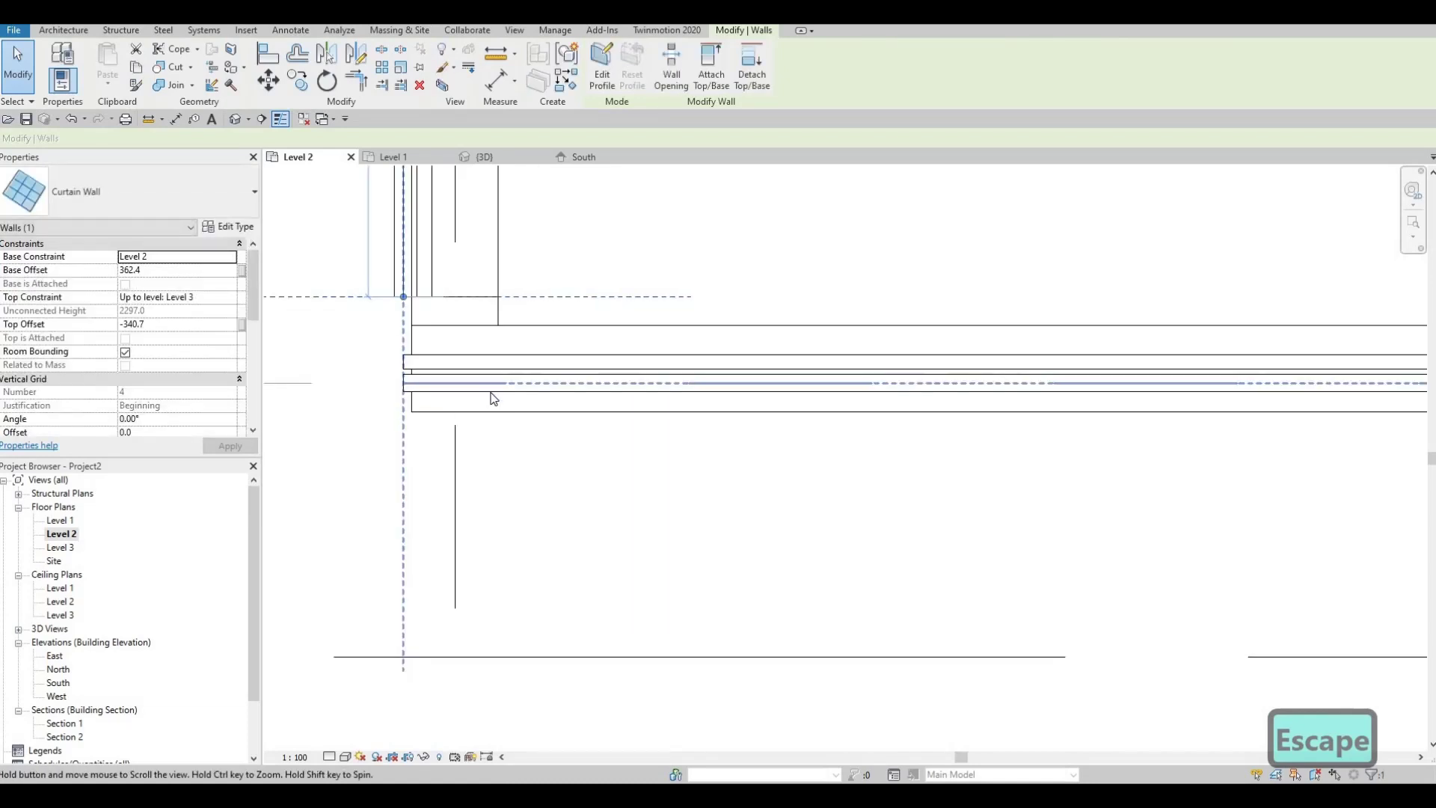
key(Escape)
- Nudge the front curtain wall outward until it sits 440 mm from grid line C
middle_drag(930, 382, 850, 383)
middle_drag(997, 413, 979, 417)
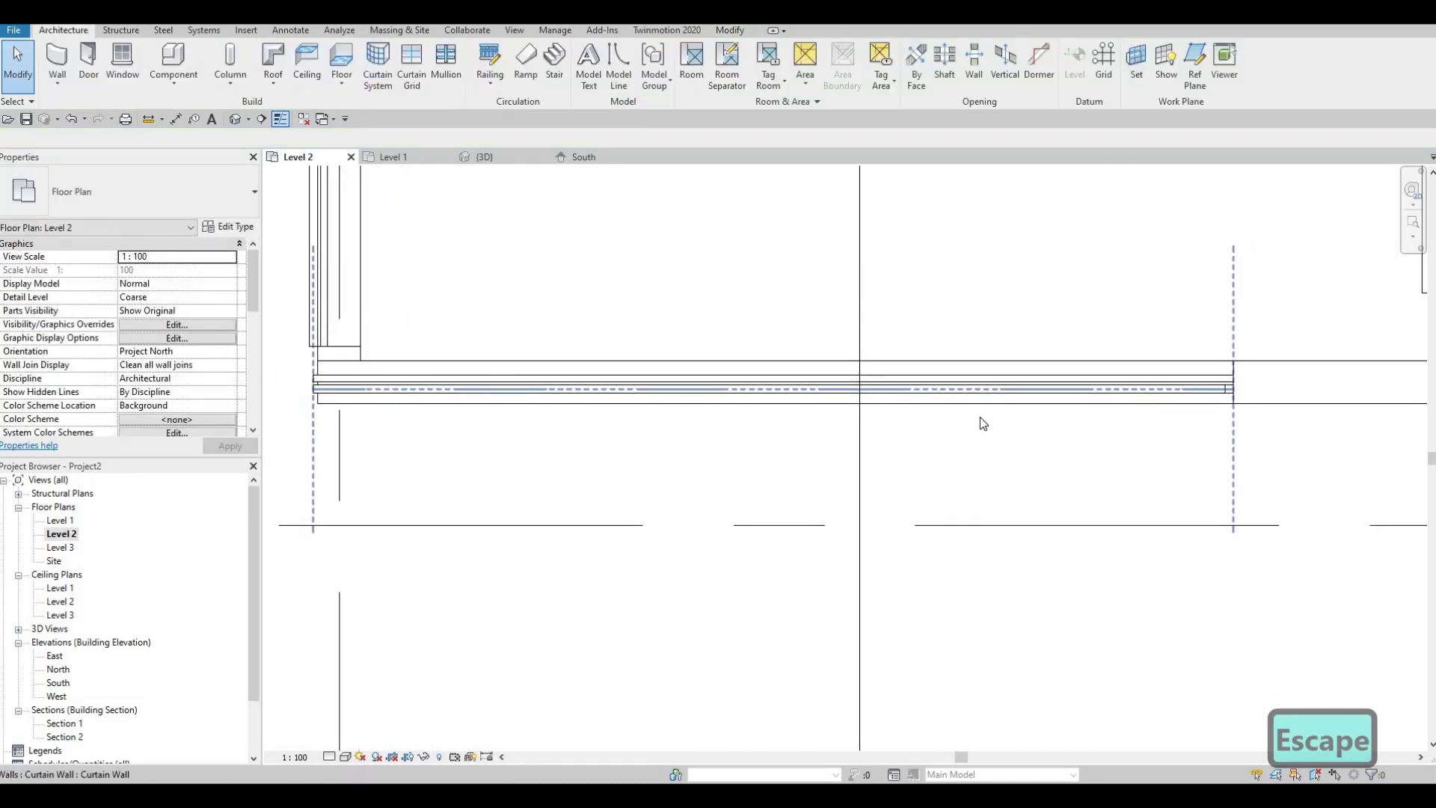
click(1035, 394)
scroll(1022, 447, up, 4)
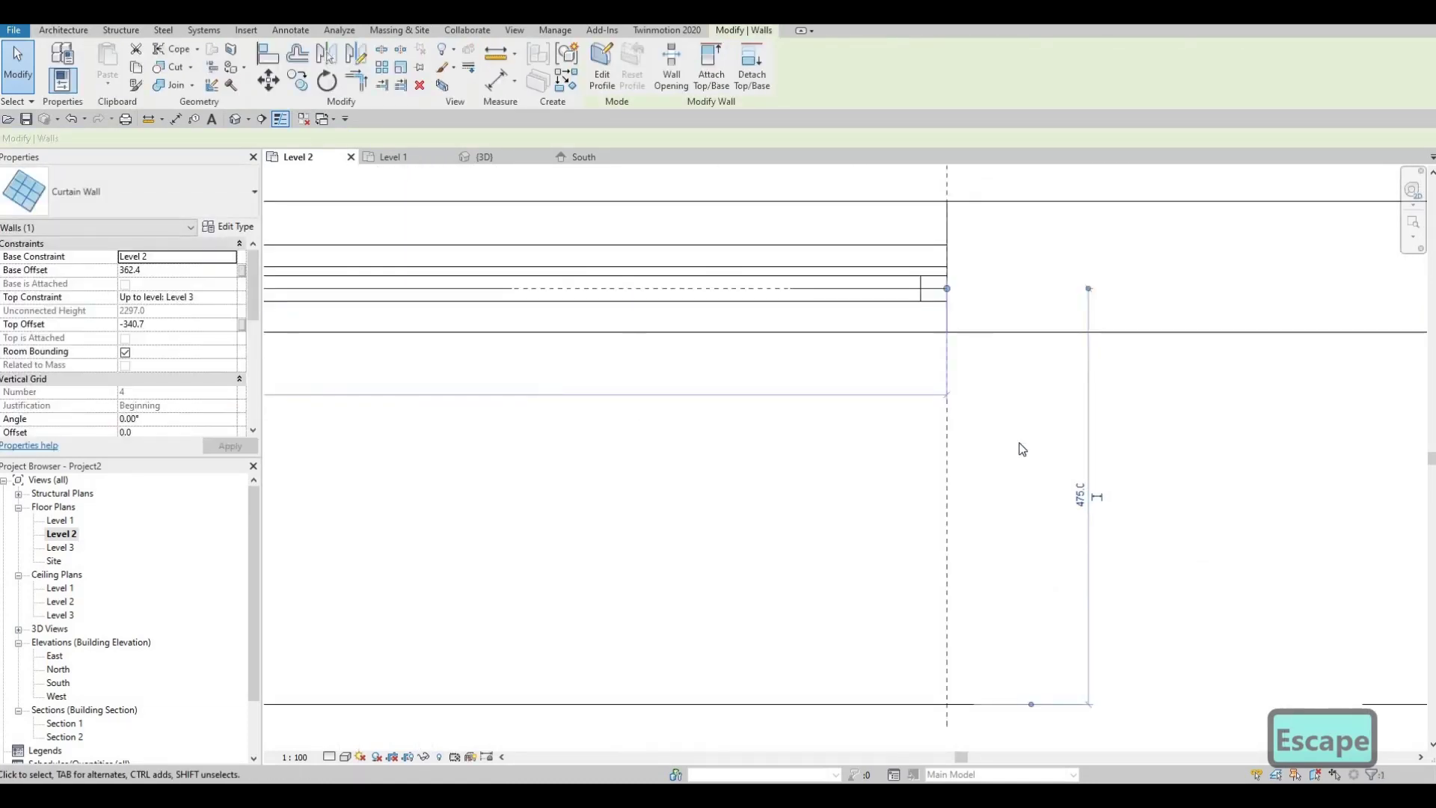
key(Down)
key(Down)
key(Down)
key(Down)
key(Down)
key(Down)
key(Down)
key(Down)
key(Down)
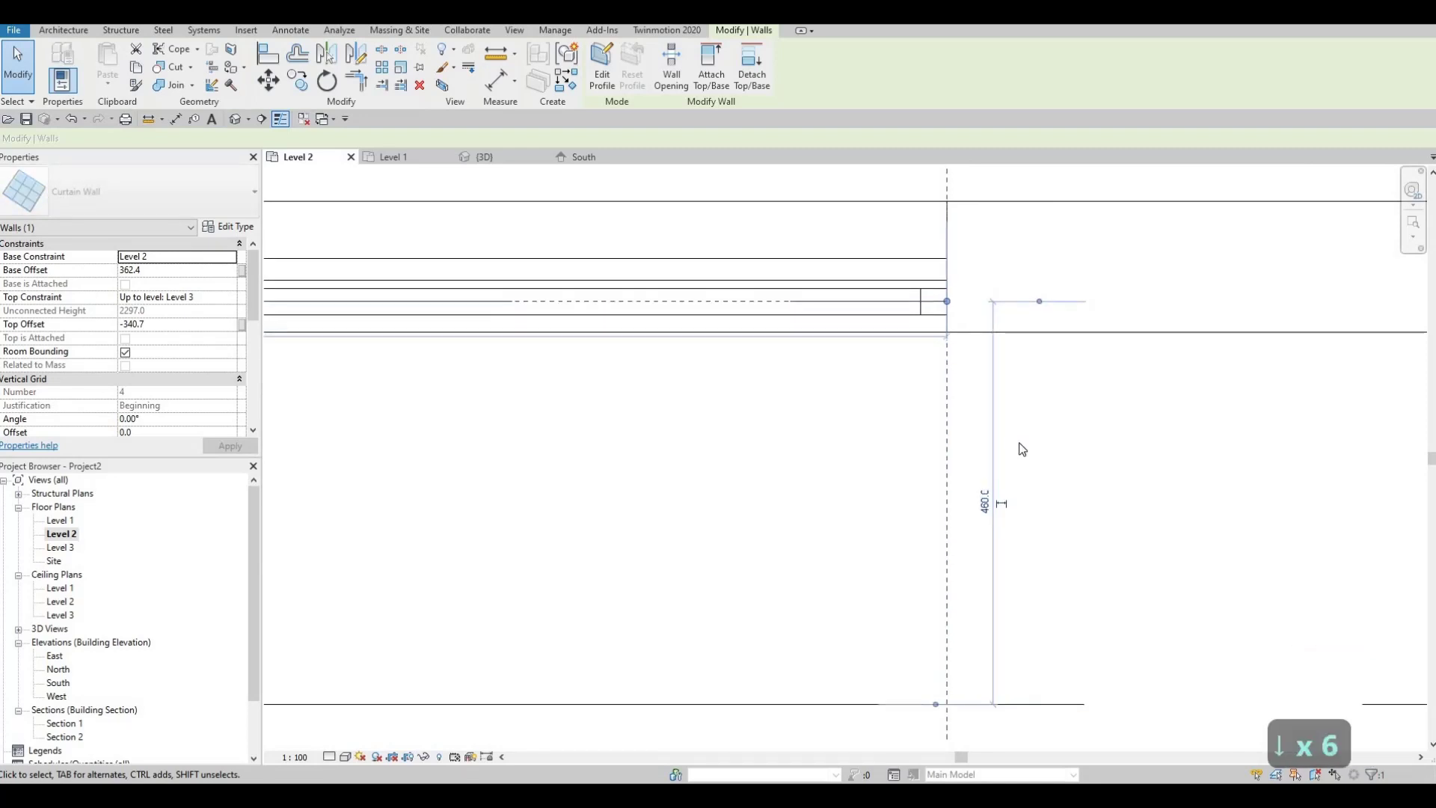
key(Down)
key(Down)
key(Down)
key(Down)
key(Down)
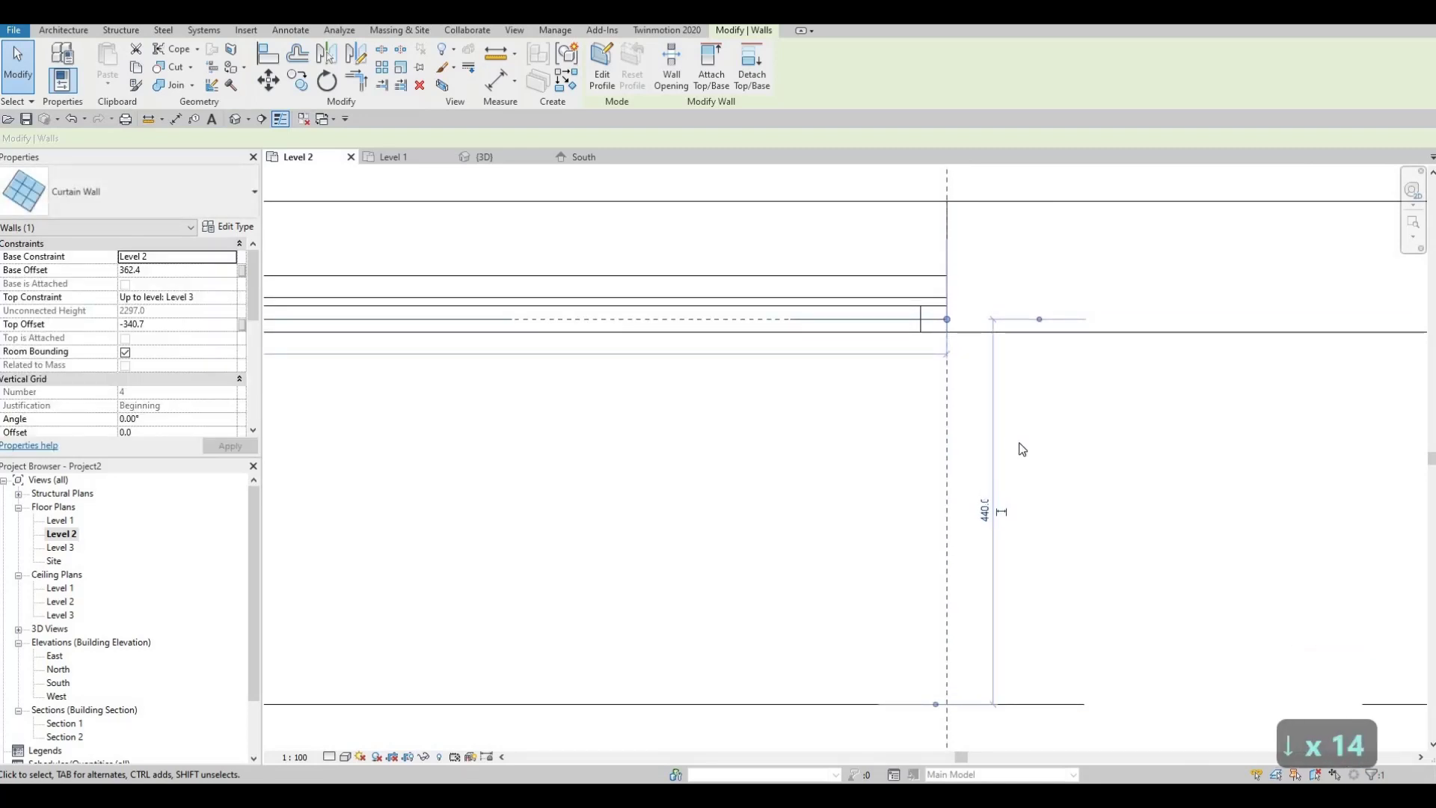
- Nudge the side curtain wall back inward so it sits just inside the exterior wall's outer face
scroll(830, 450, down, 5)
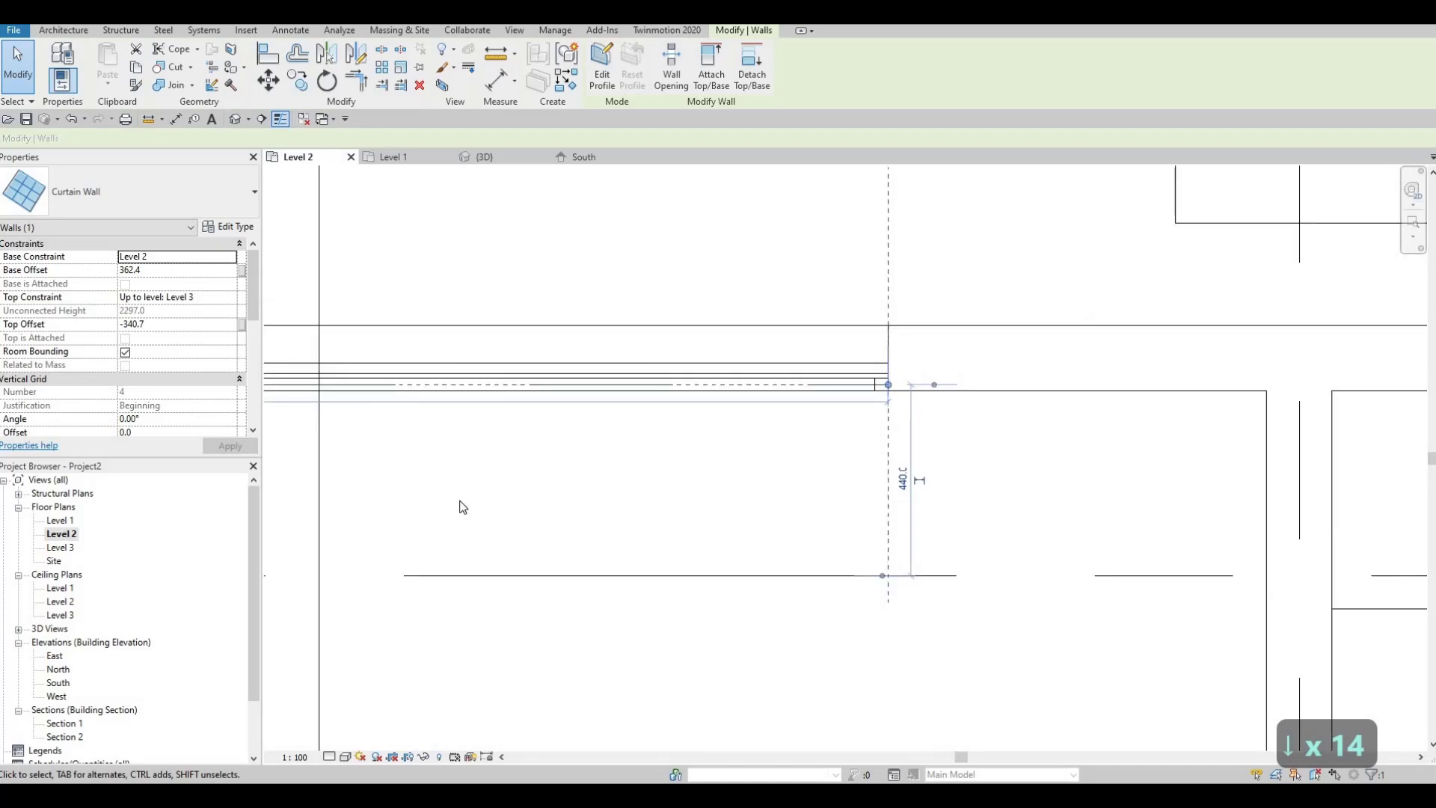
scroll(680, 399, up, 3)
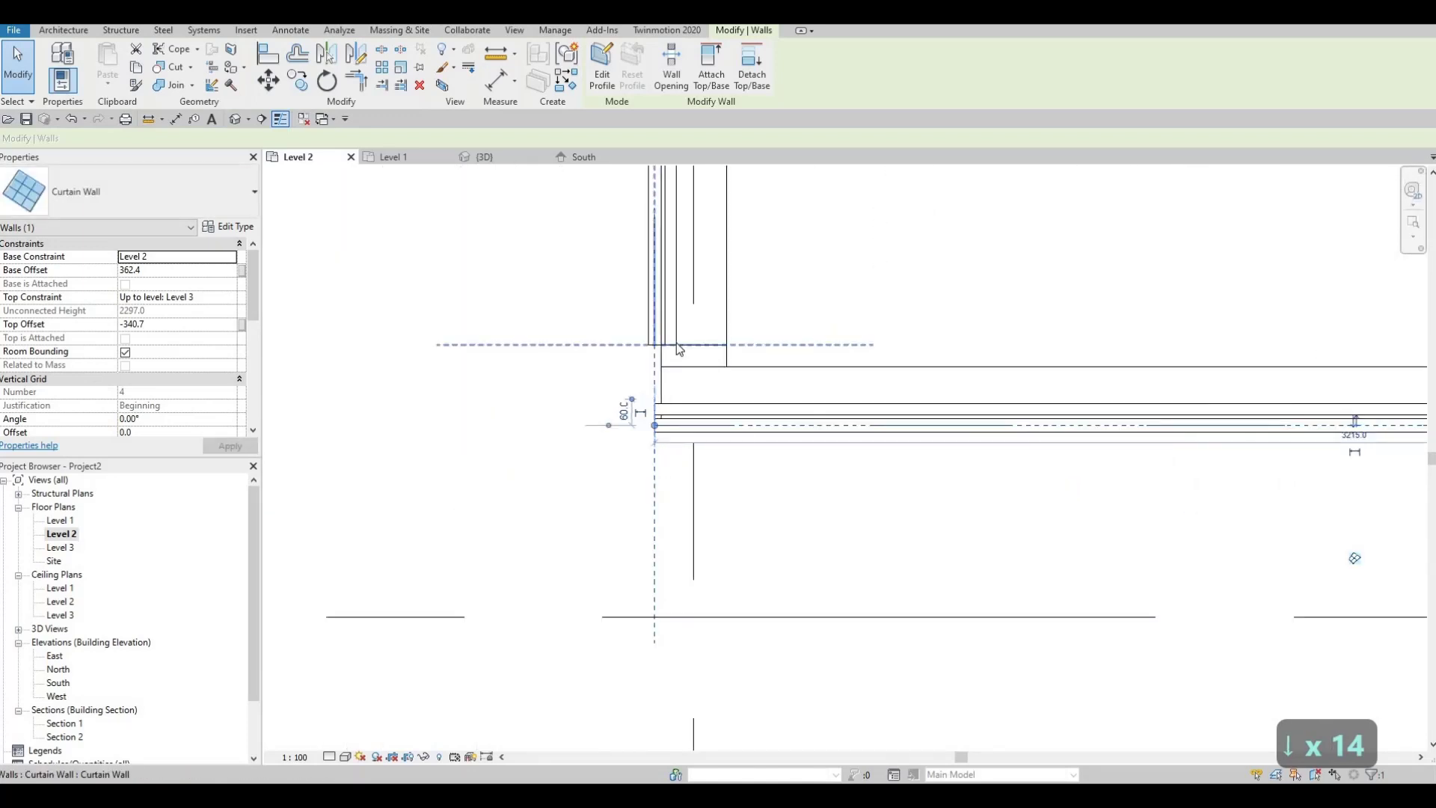
scroll(693, 333, up, 2)
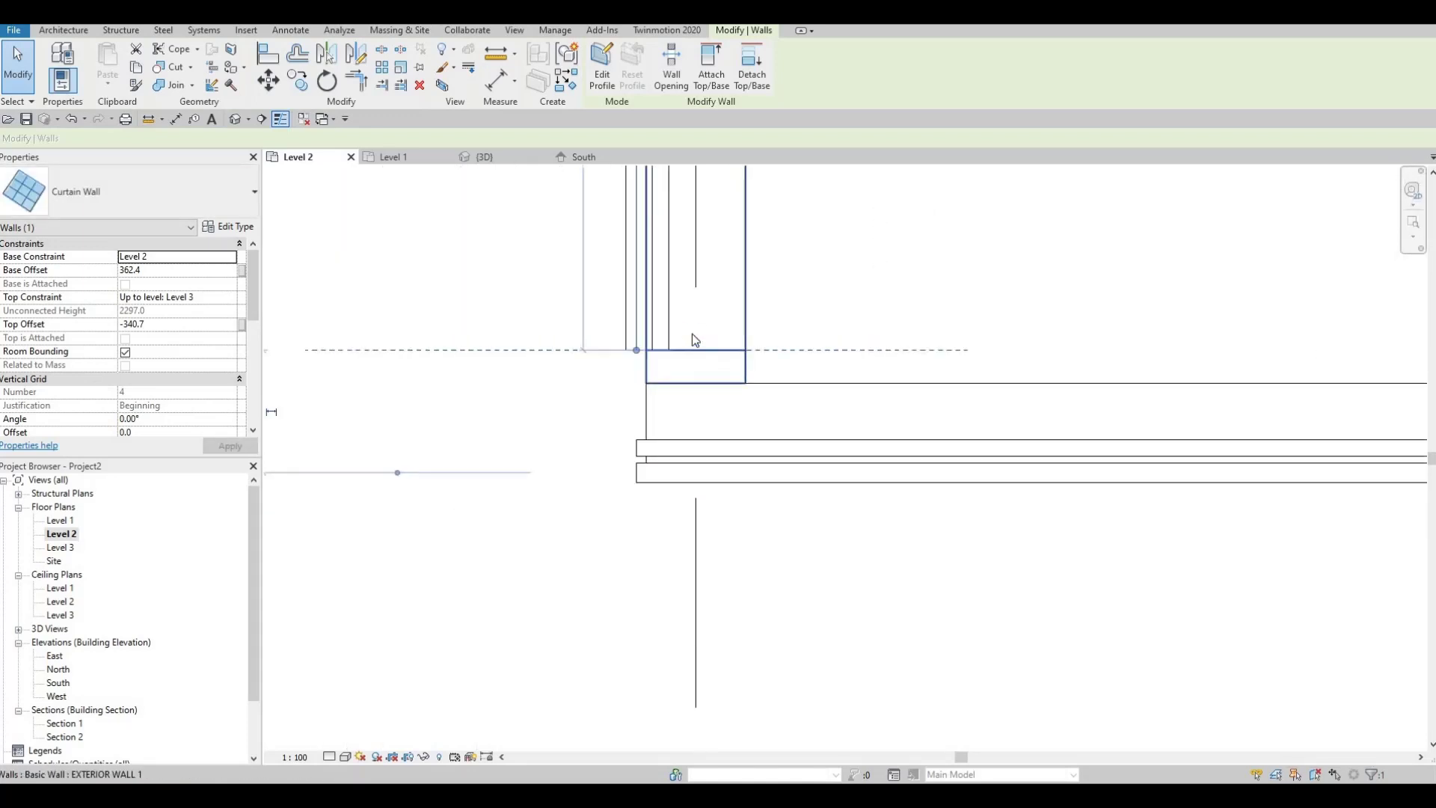
key(Right)
key(Right)
key(Right)
key(Right)
key(Right)
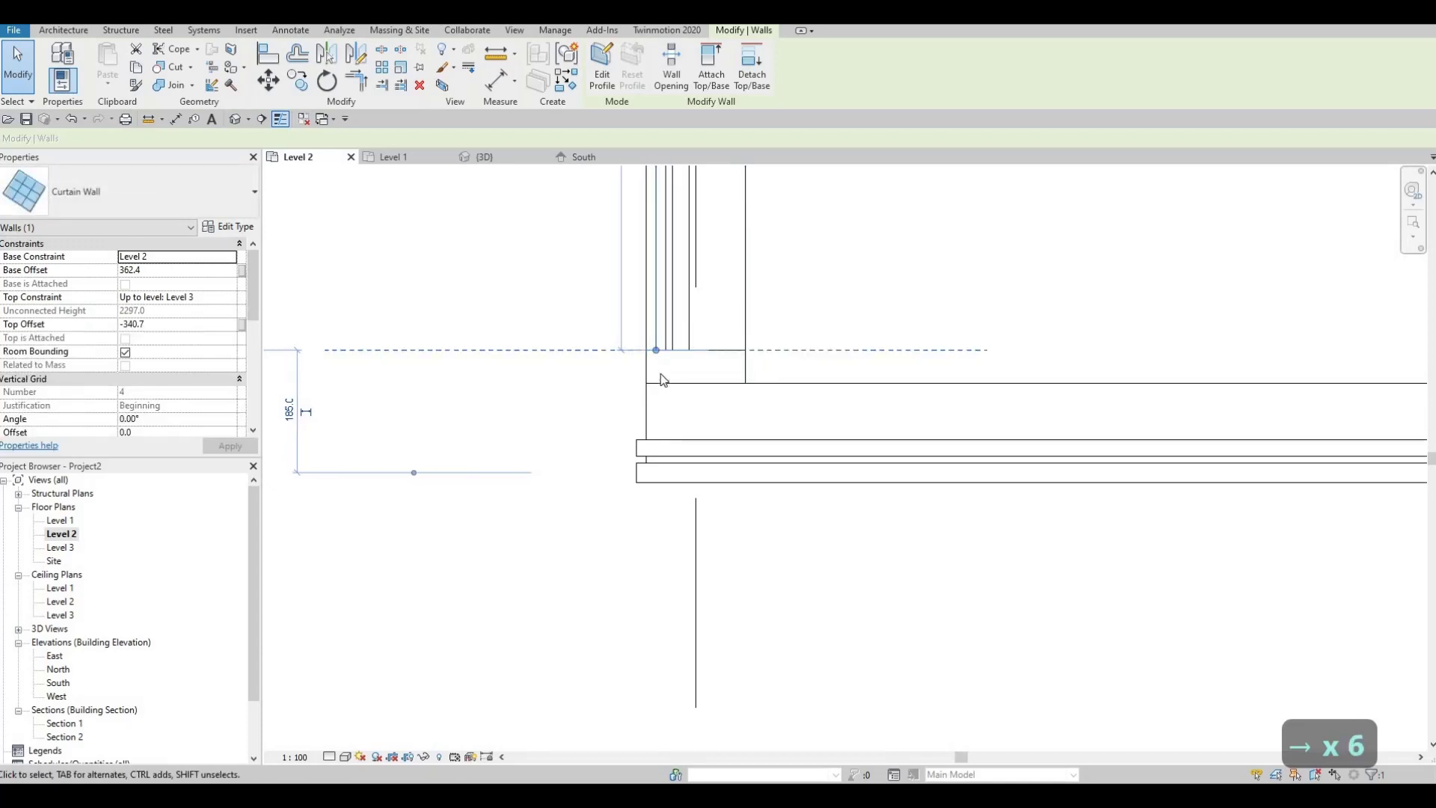
- Extend the side curtain wall's front end to 70 mm from the front curtain wall
mouse_move(655, 407)
mouse_down()
mouse_move(657, 444)
mouse_move(715, 440)
mouse_move(659, 441)
mouse_move(655, 426)
mouse_up()
key(Escape)
click(656, 422)
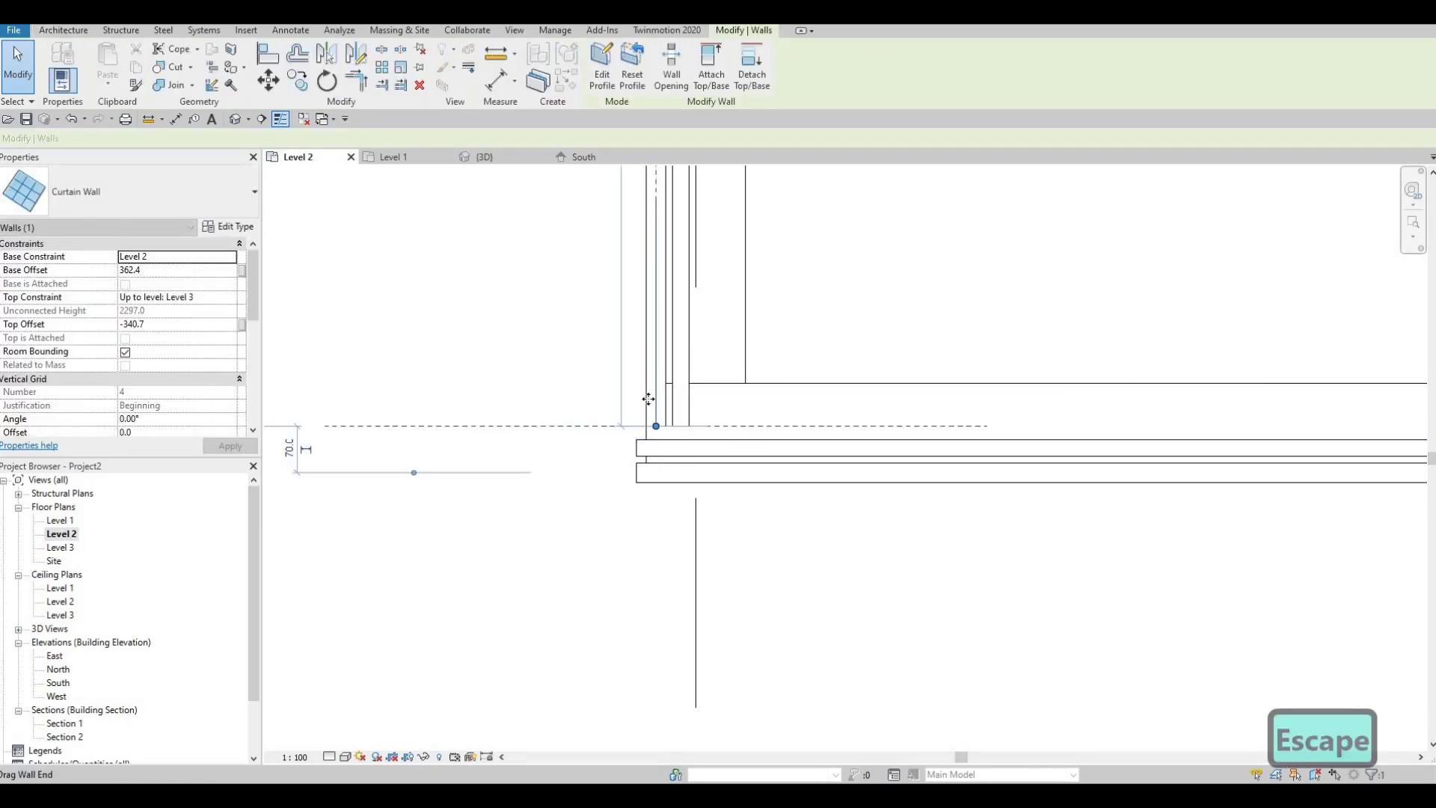
- Examine both ends of the side curtain wall in the Level 2 plan, including where it meets the exterior wall
scroll(657, 551, down, 4)
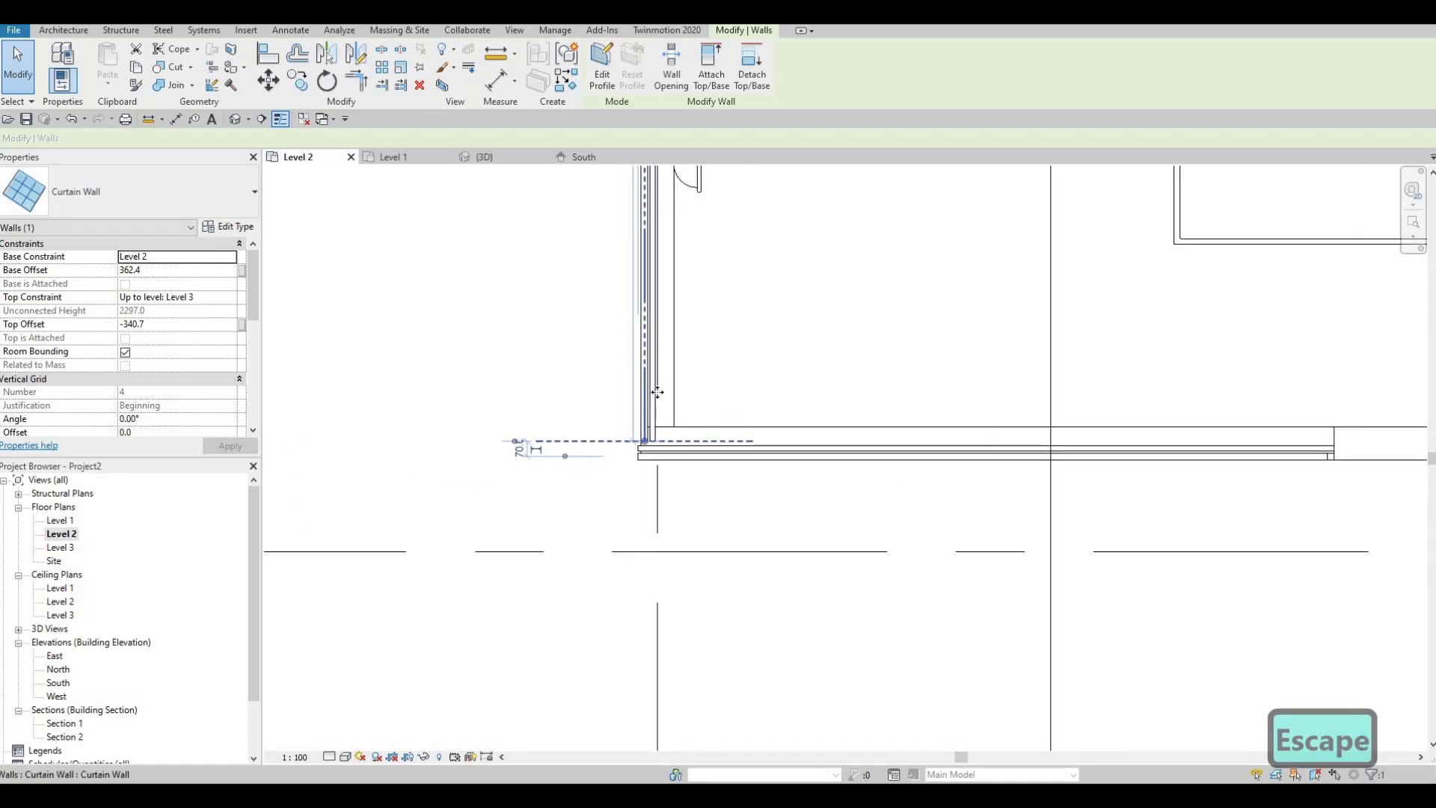
scroll(661, 347, up, 5)
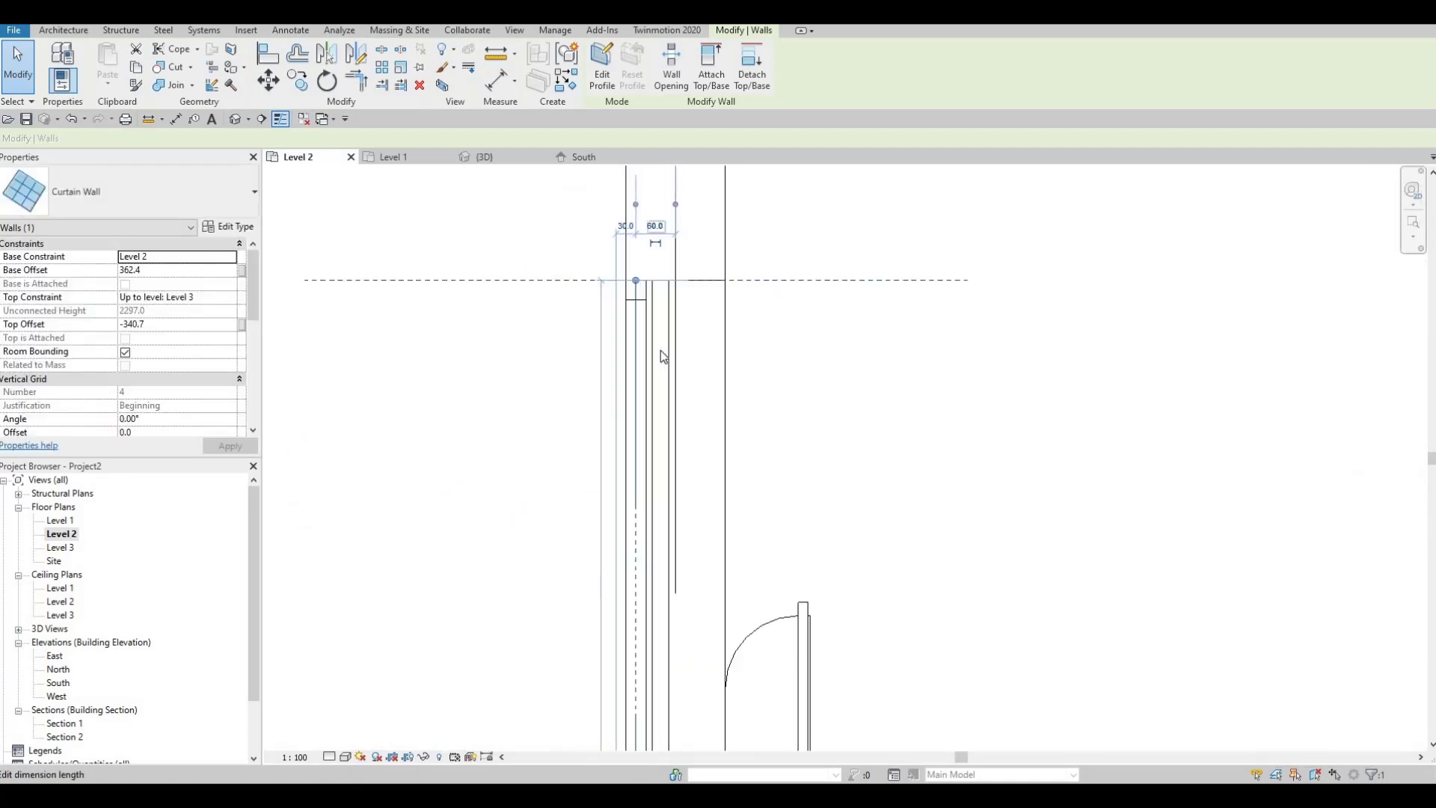
key(Escape)
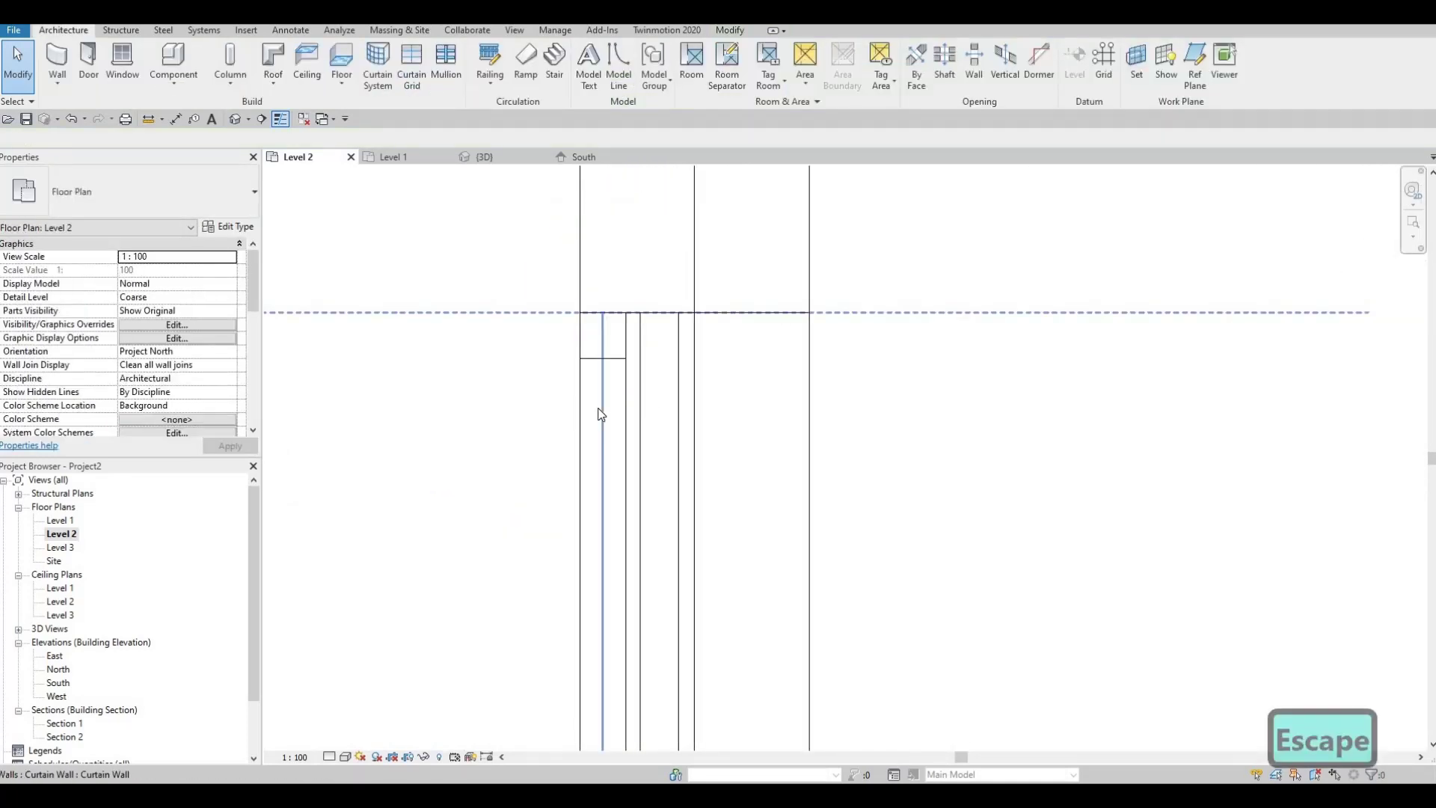
click(701, 402)
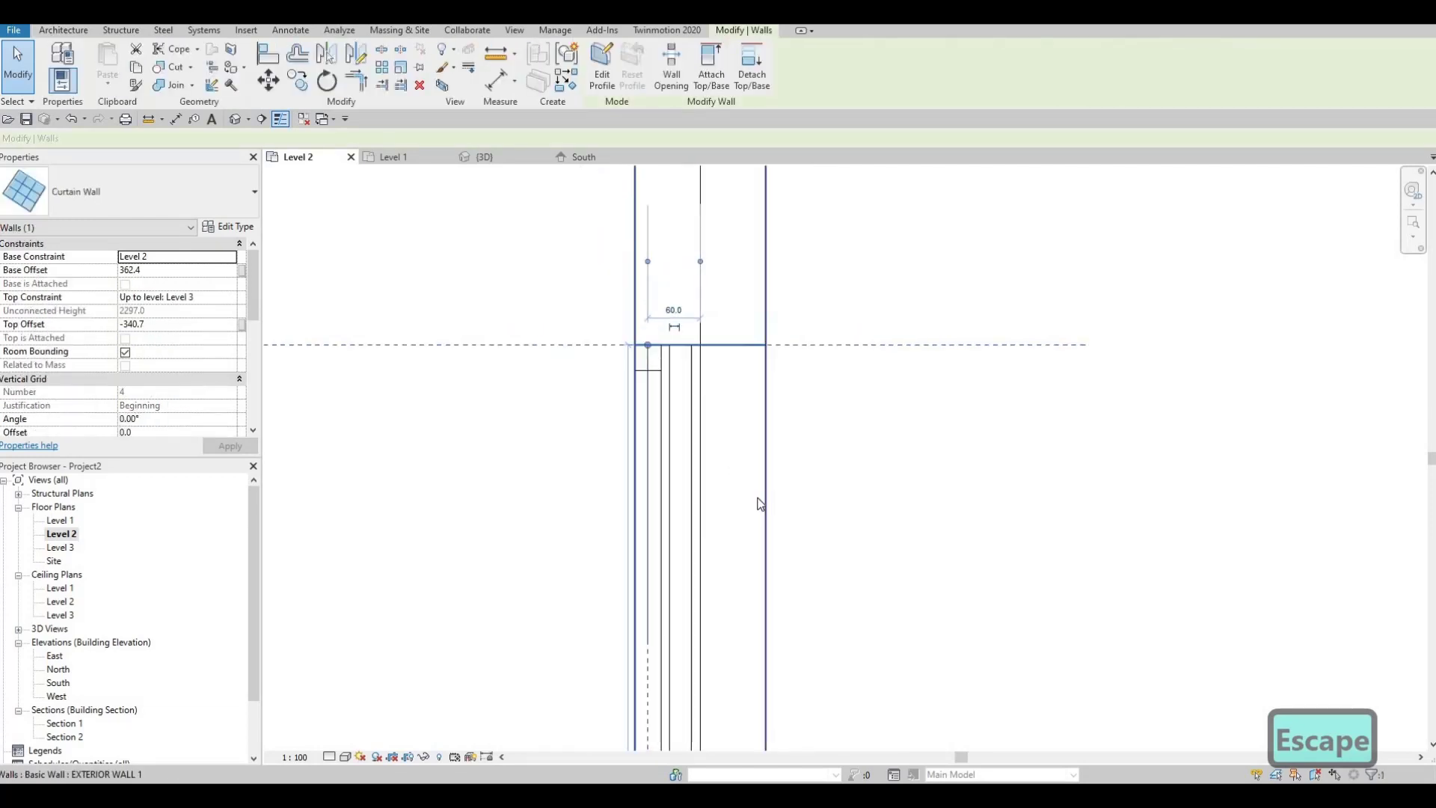
scroll(653, 305, down, 4)
scroll(859, 464, up, 5)
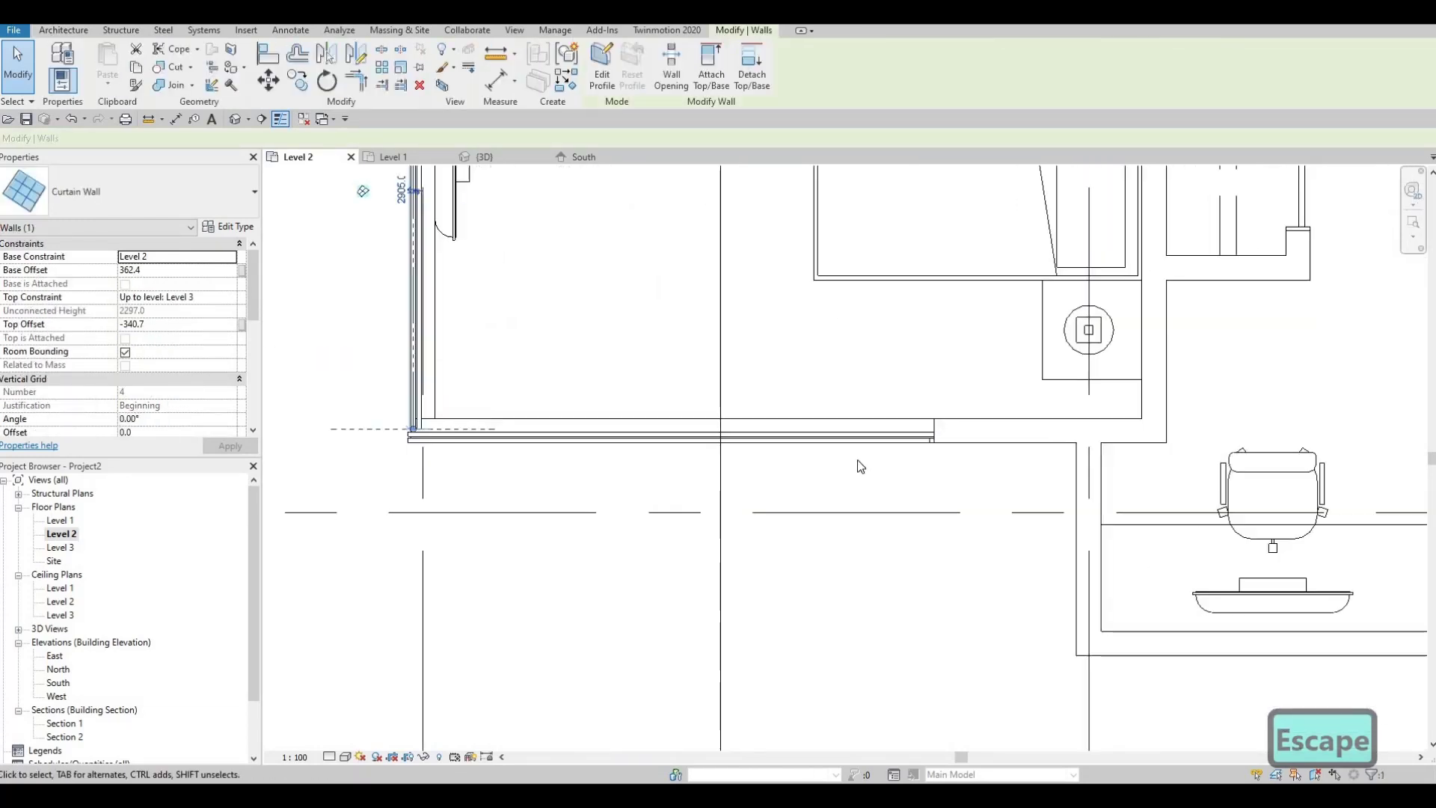
scroll(790, 440, down, 4)
scroll(343, 385, up, 3)
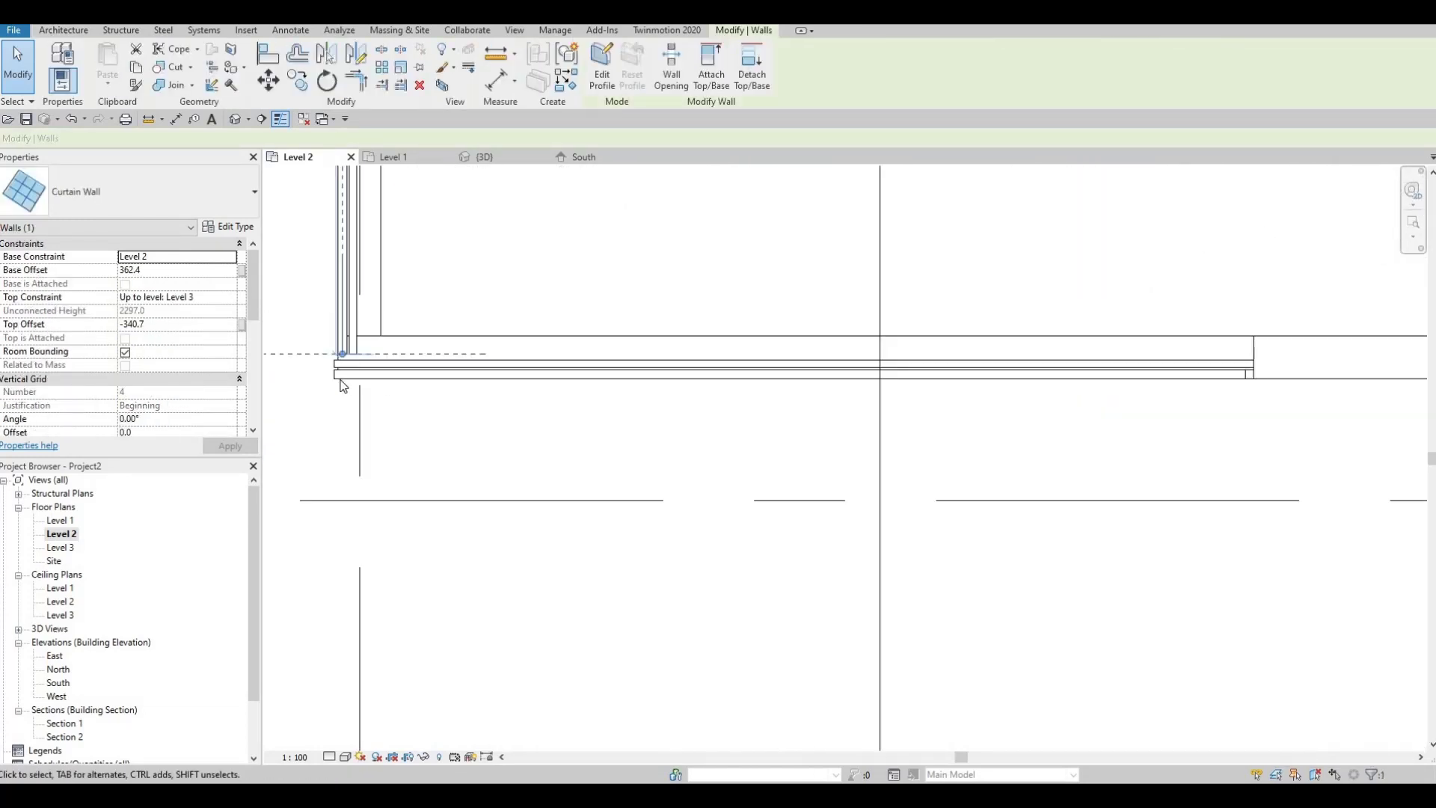
- Identify the overlapping mullion and glazed panel elements at the corner end of the front curtain wall
scroll(343, 386, up, 2)
key(Tab)
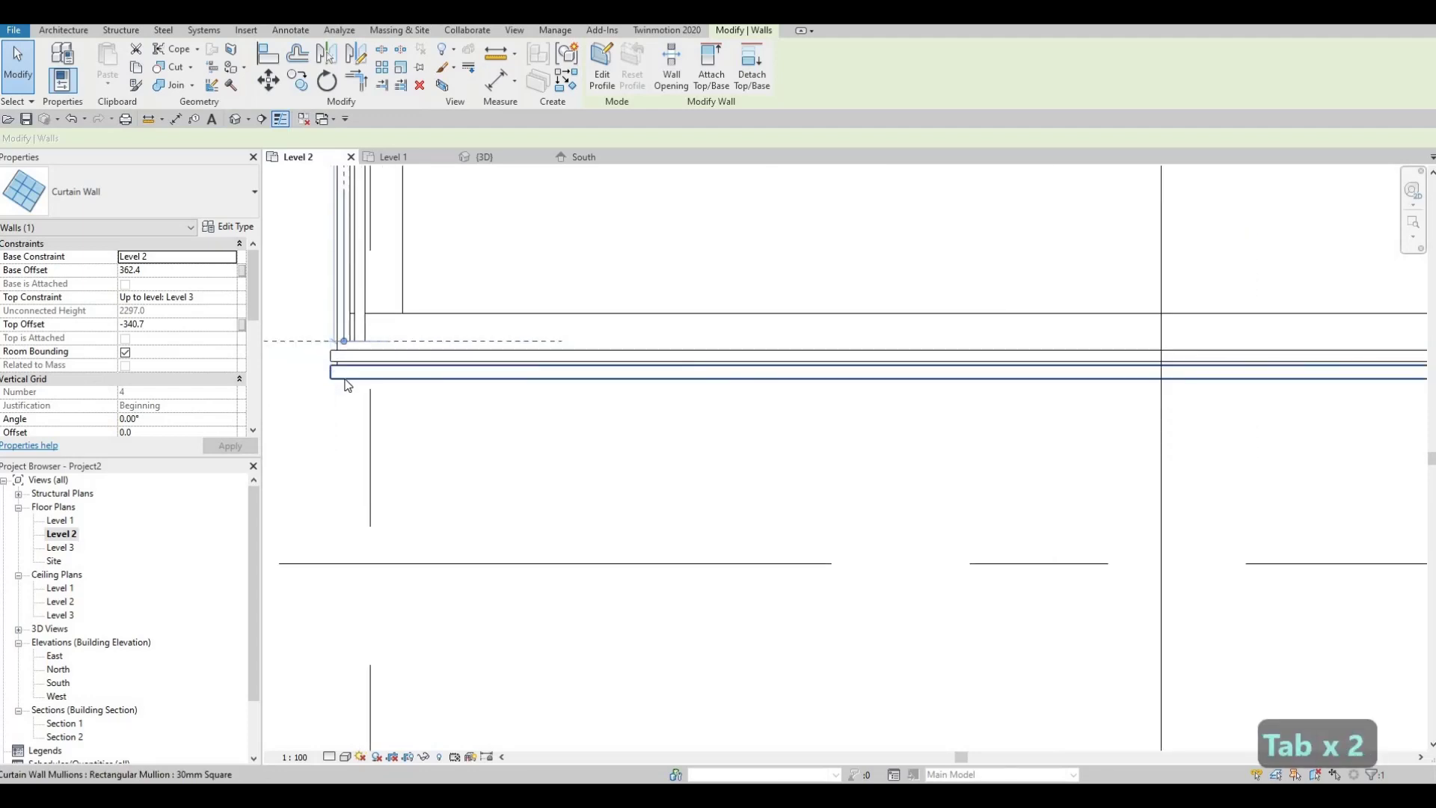
click(384, 370)
key(Escape)
scroll(384, 359, up, 1)
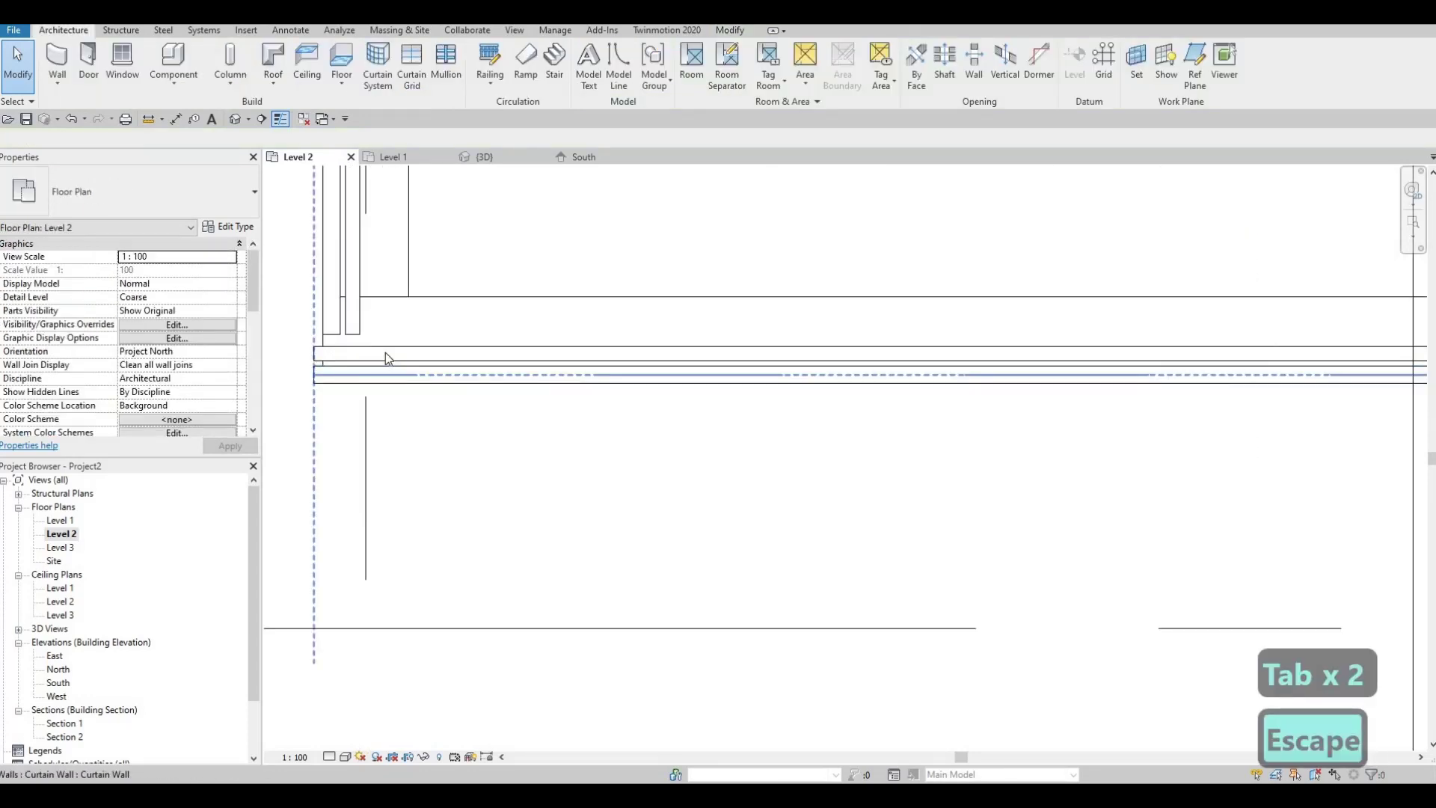
key(Tab)
key(Caps_Lock)
key(Tab)
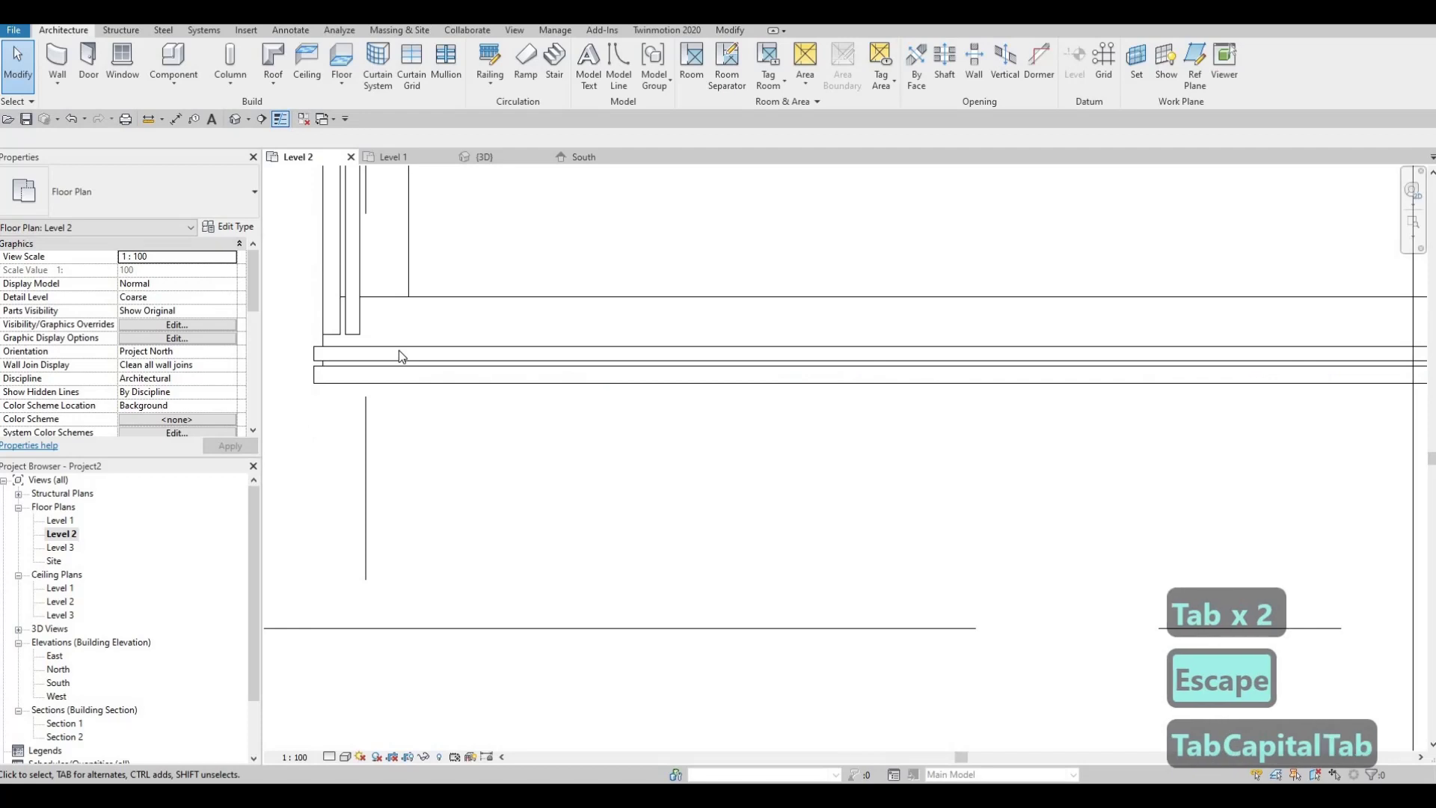
key(Tab)
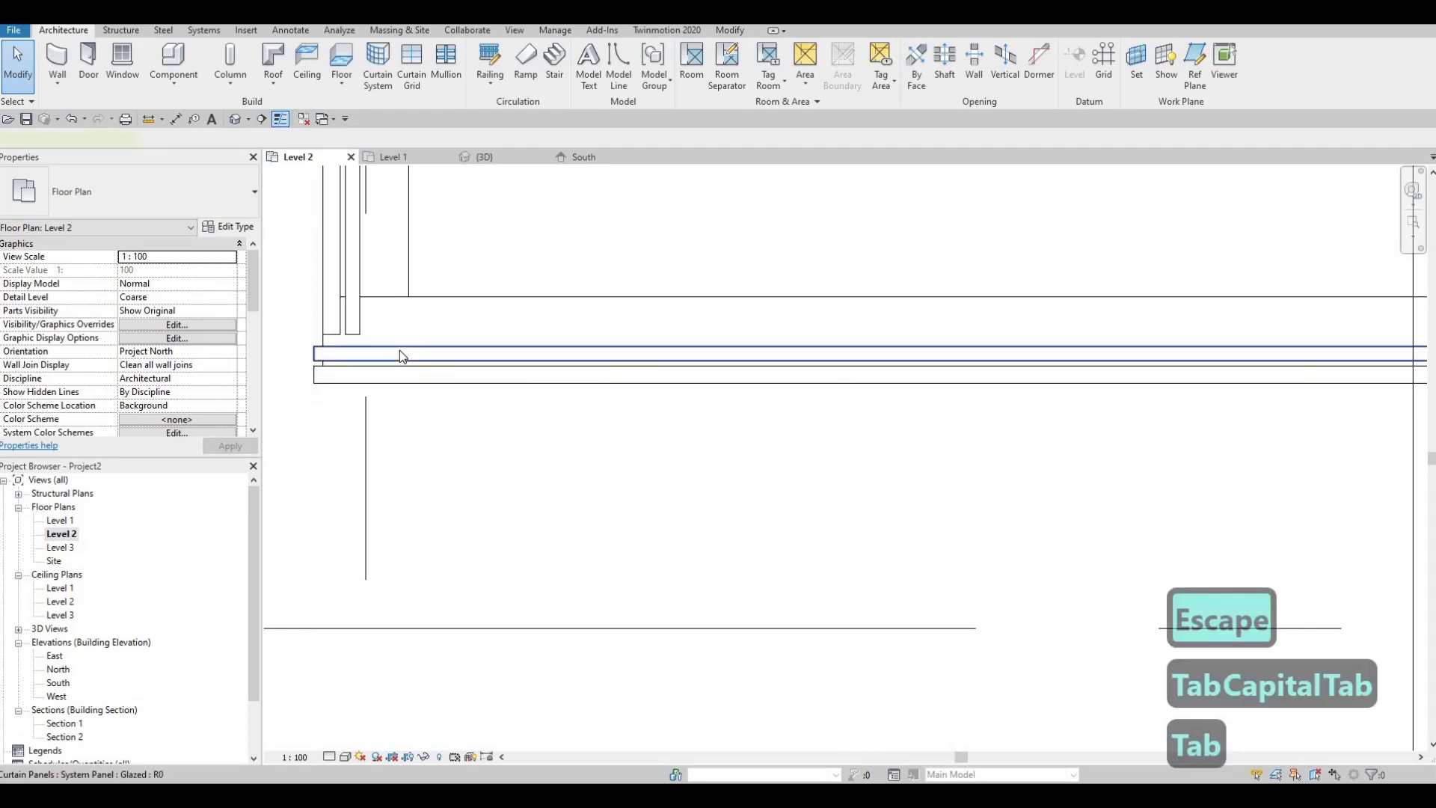
click(400, 350)
key(Escape)
key(Escape)
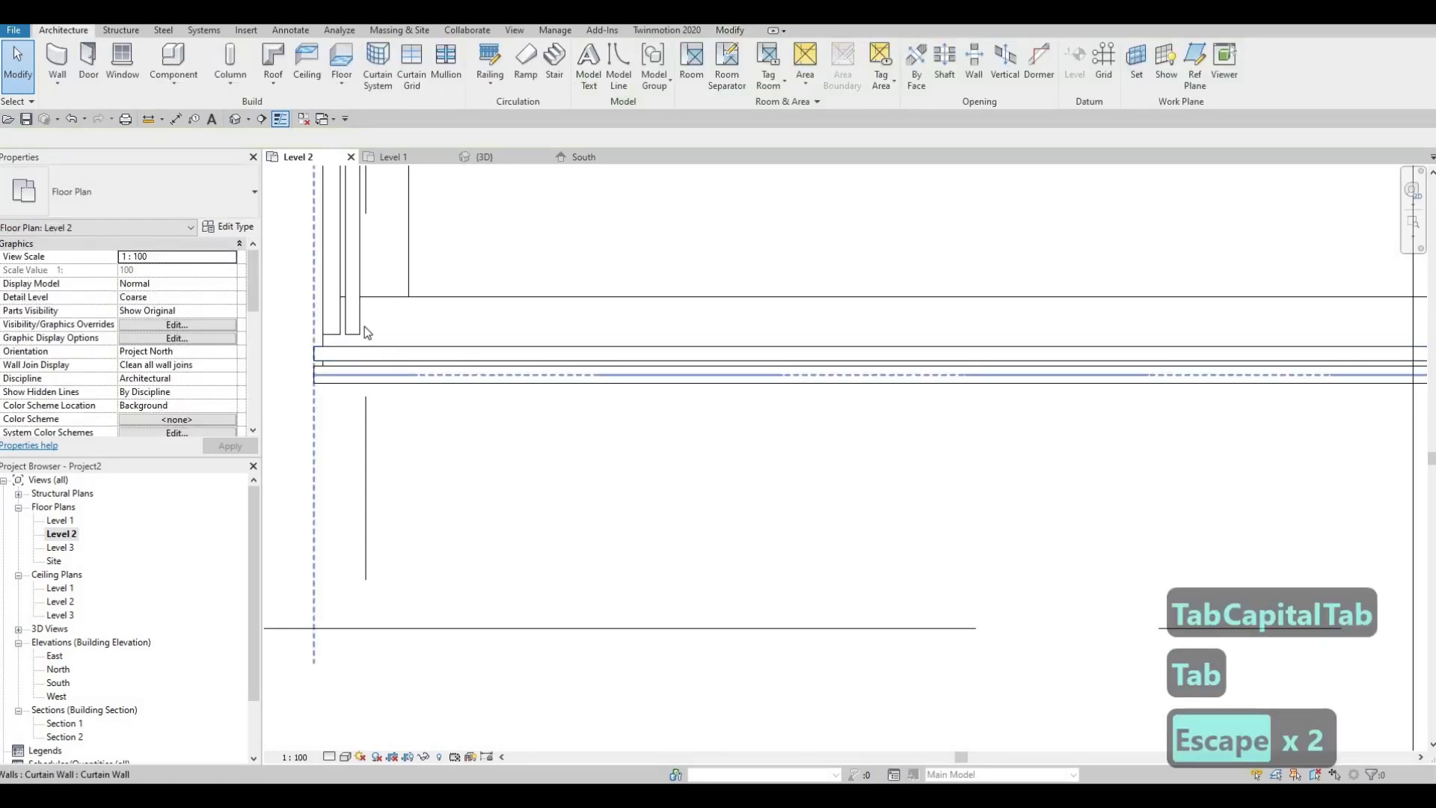
- Extend the side curtain wall's front end until it touches the front curtain wall's inner line
click(329, 335)
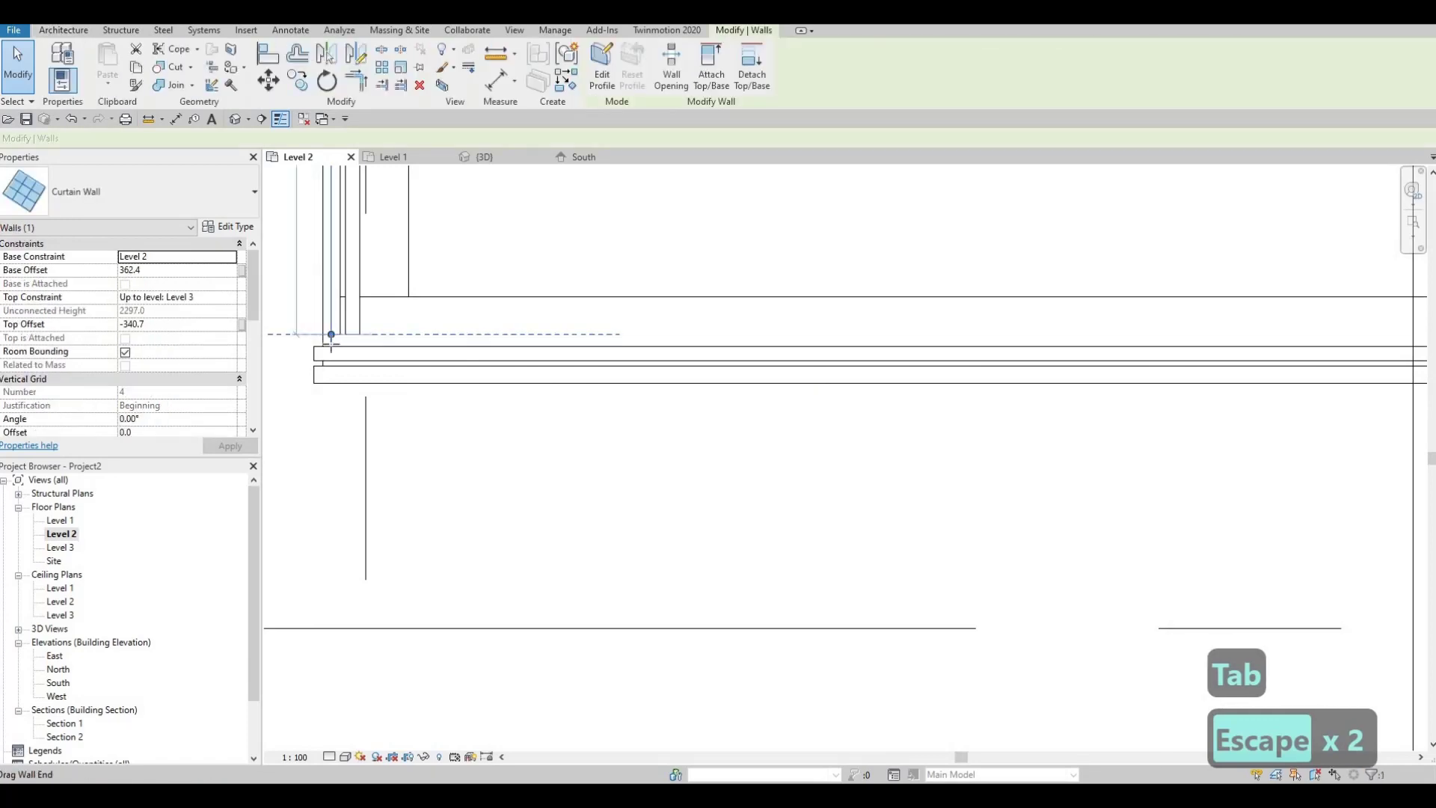
key(Escape)
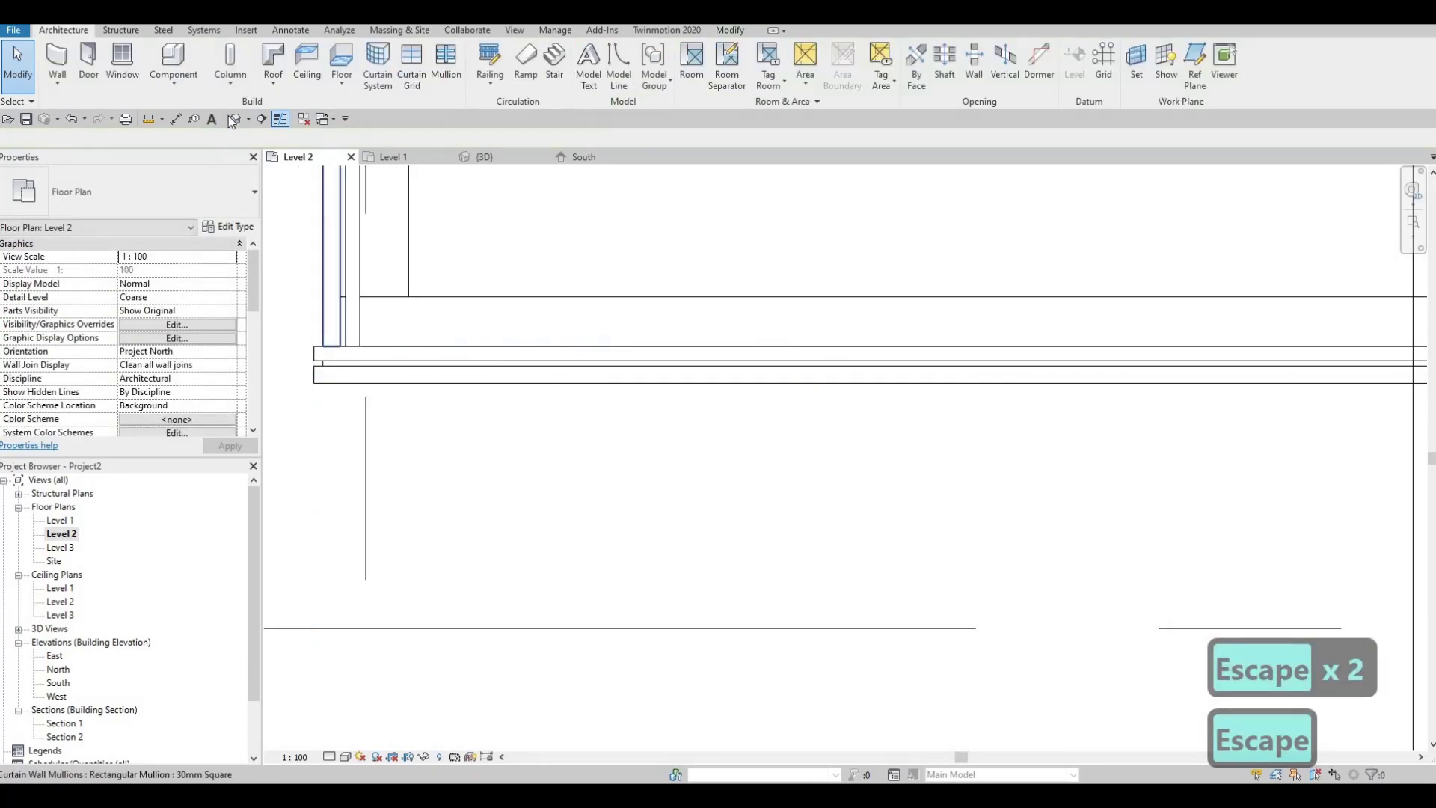
- Inspect in the 3D view how the mullions of the two curtain walls meet at the corner
click(234, 120)
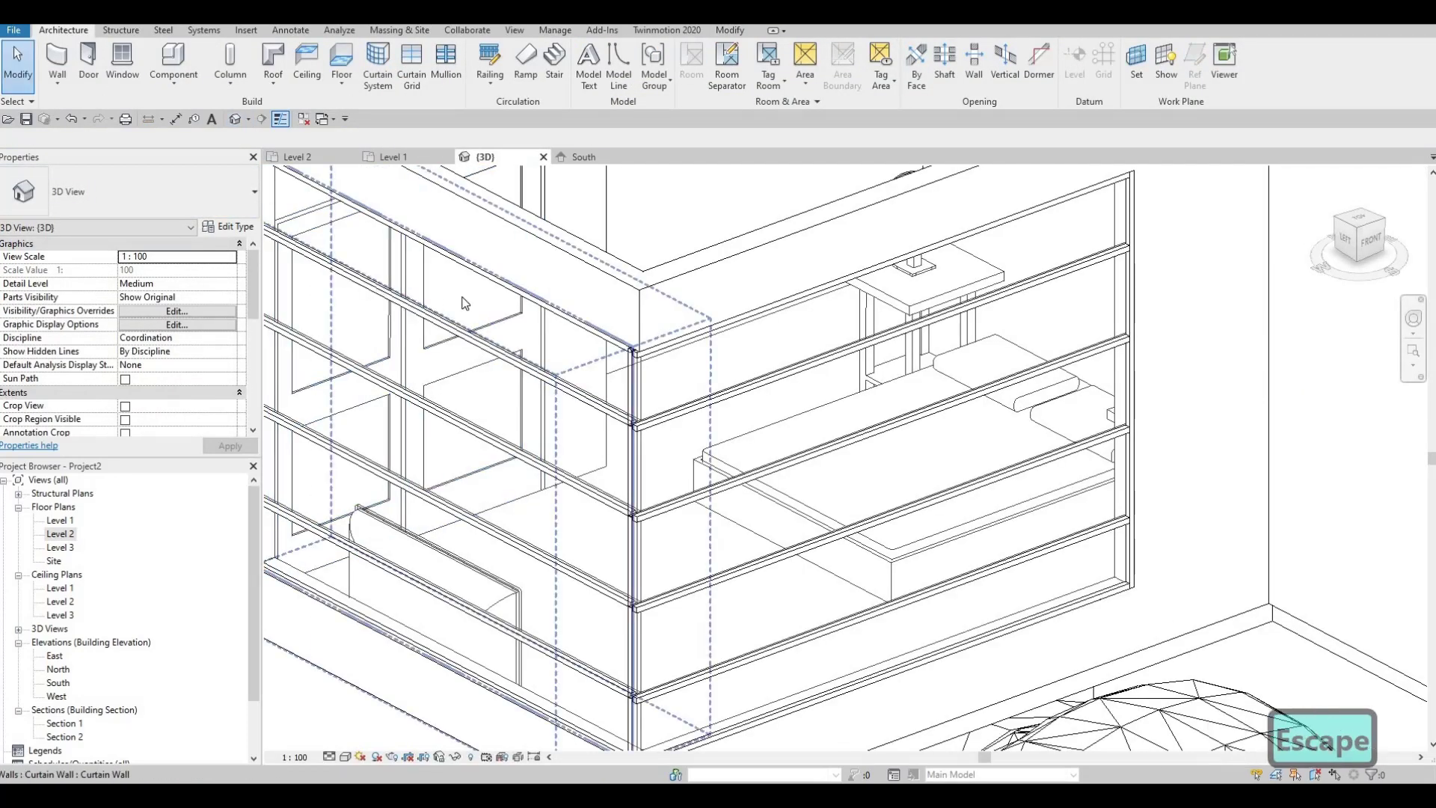
scroll(524, 322, up, 3)
scroll(653, 400, up, 2)
shift+middle_drag(654, 400, 744, 379)
scroll(801, 365, up, 5)
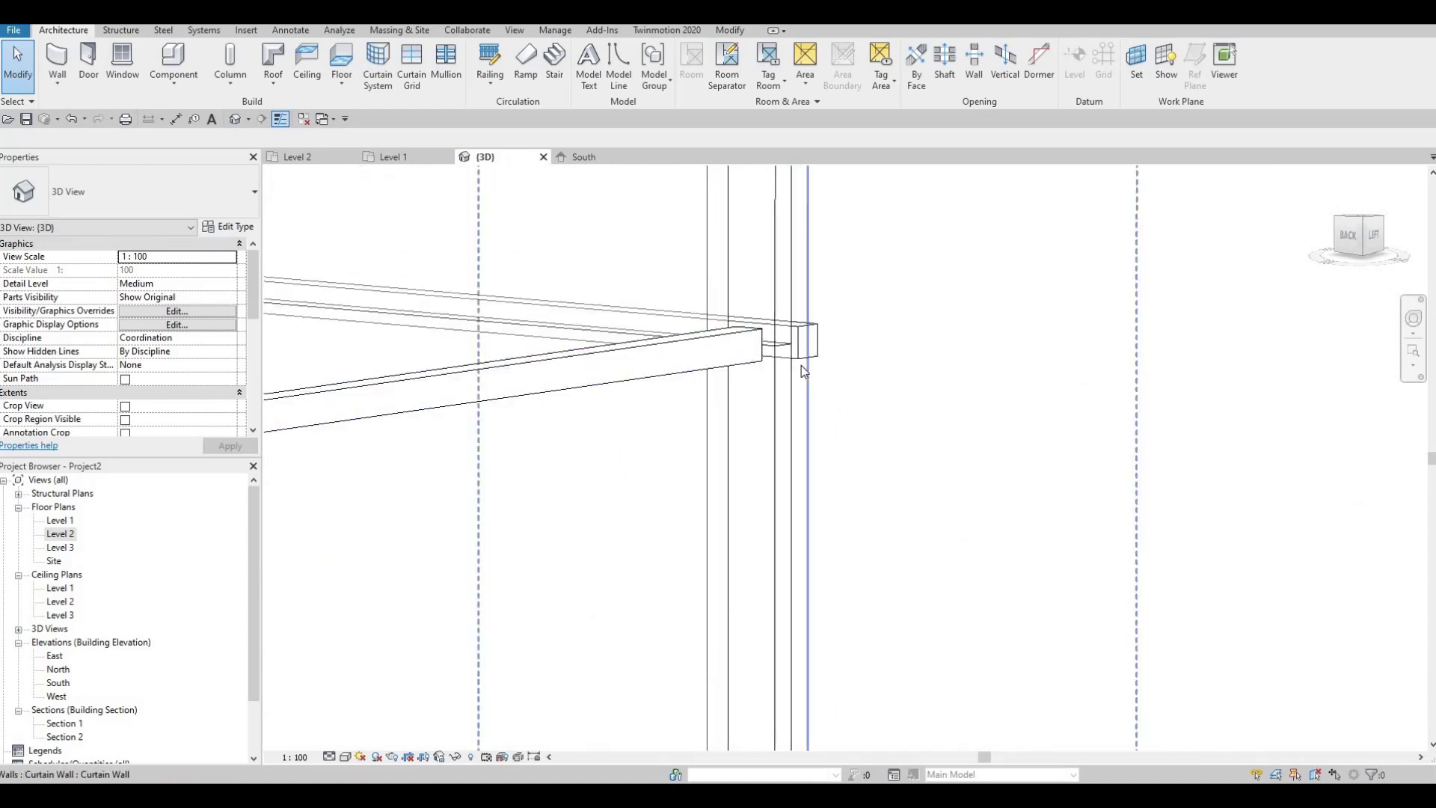
scroll(797, 374, down, 3)
shift+middle_drag(587, 497, 314, 460)
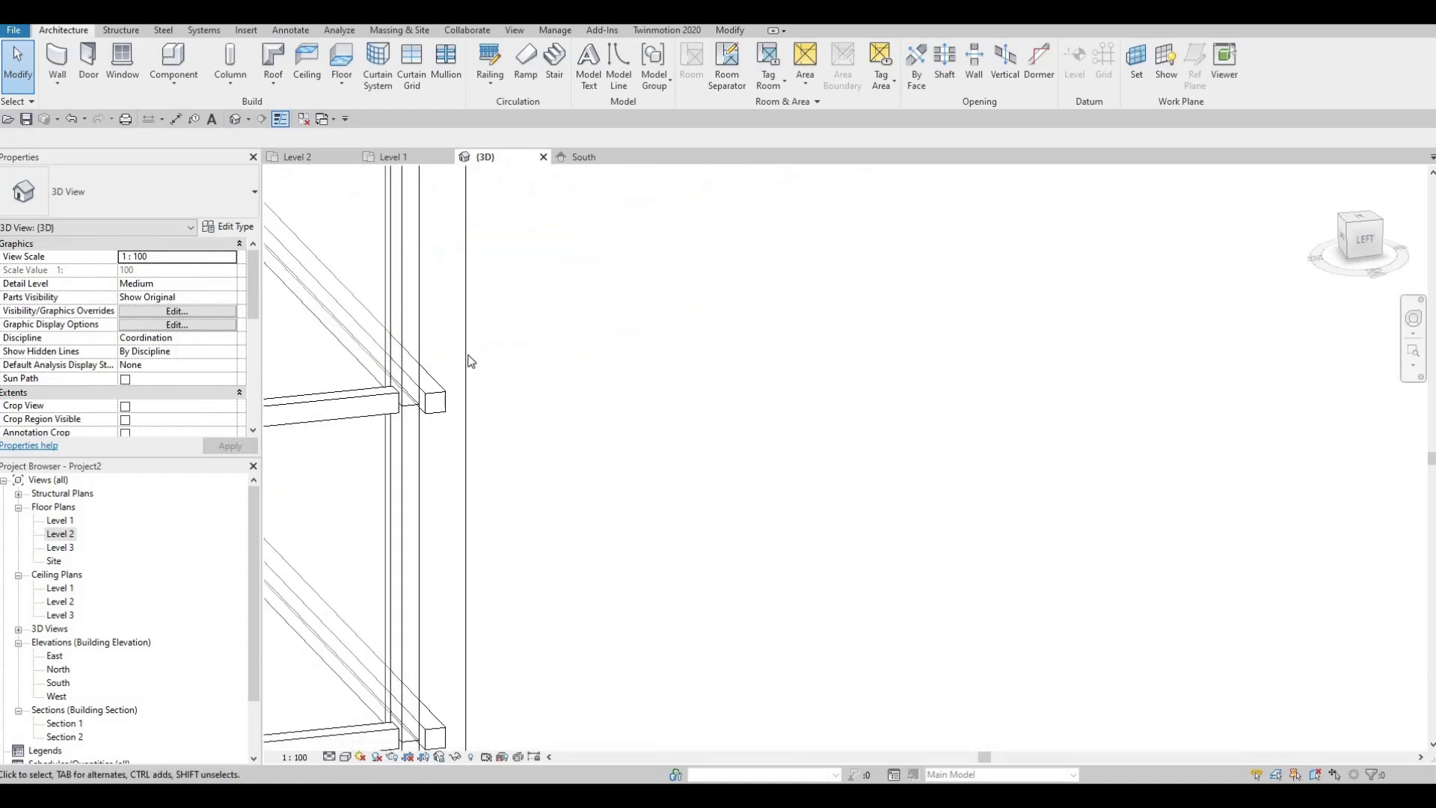
- In the Level 2 floor plan, nudge the side curtain wall away from the front curtain wall
double_click(61, 534)
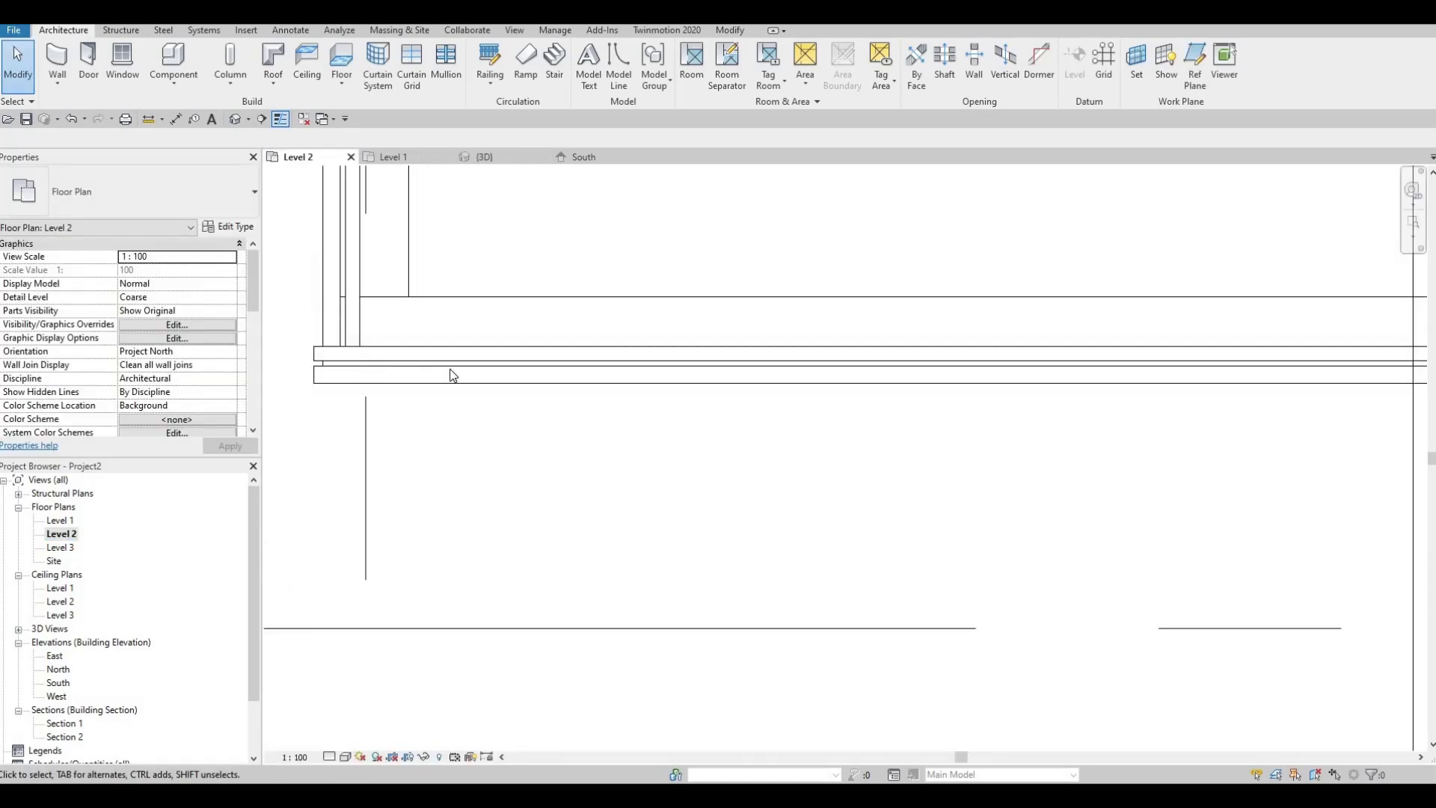
click(331, 337)
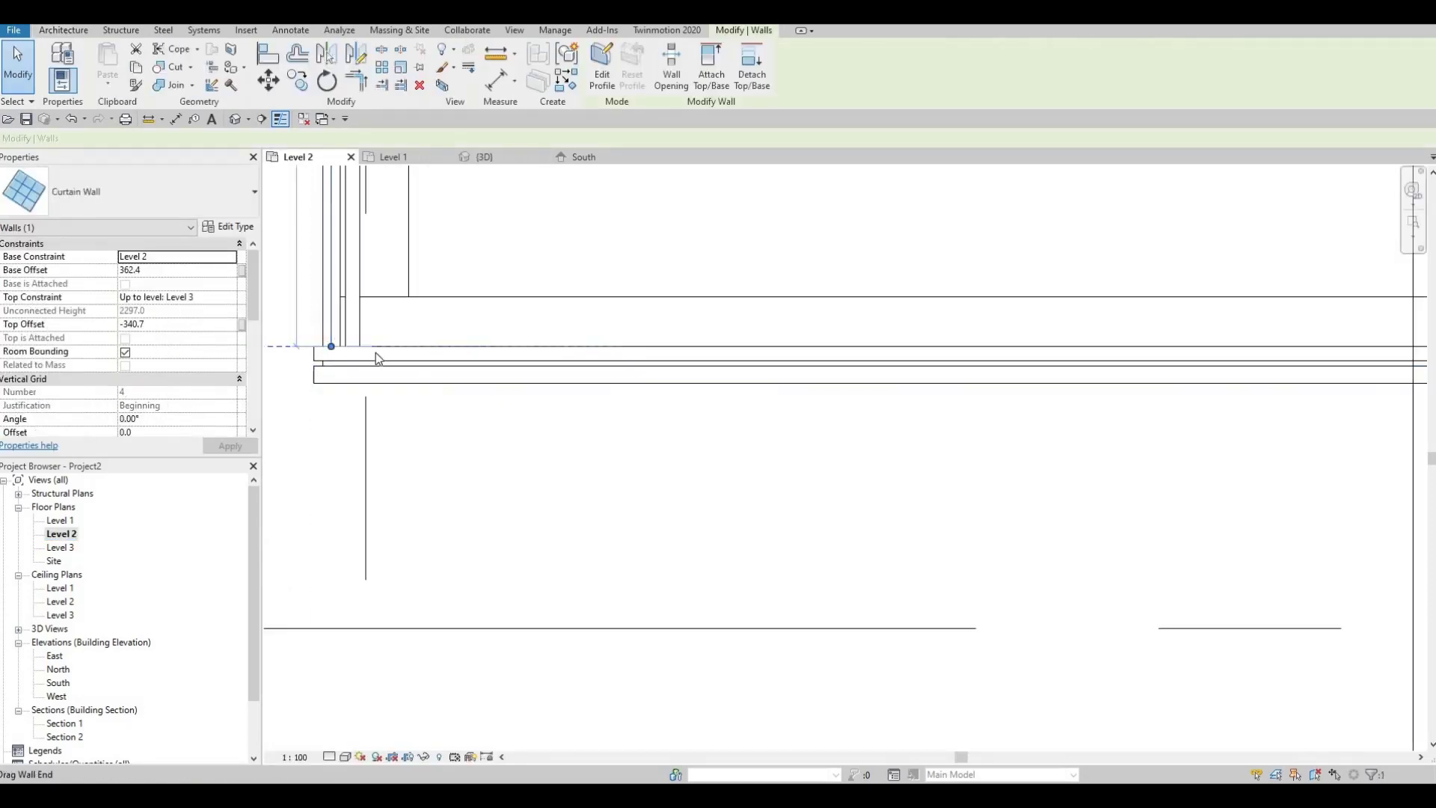
key(Up)
key(Up)
key(Up)
- Shorten the front curtain wall's corner end so it is flush with the side curtain wall's outer face
click(312, 373)
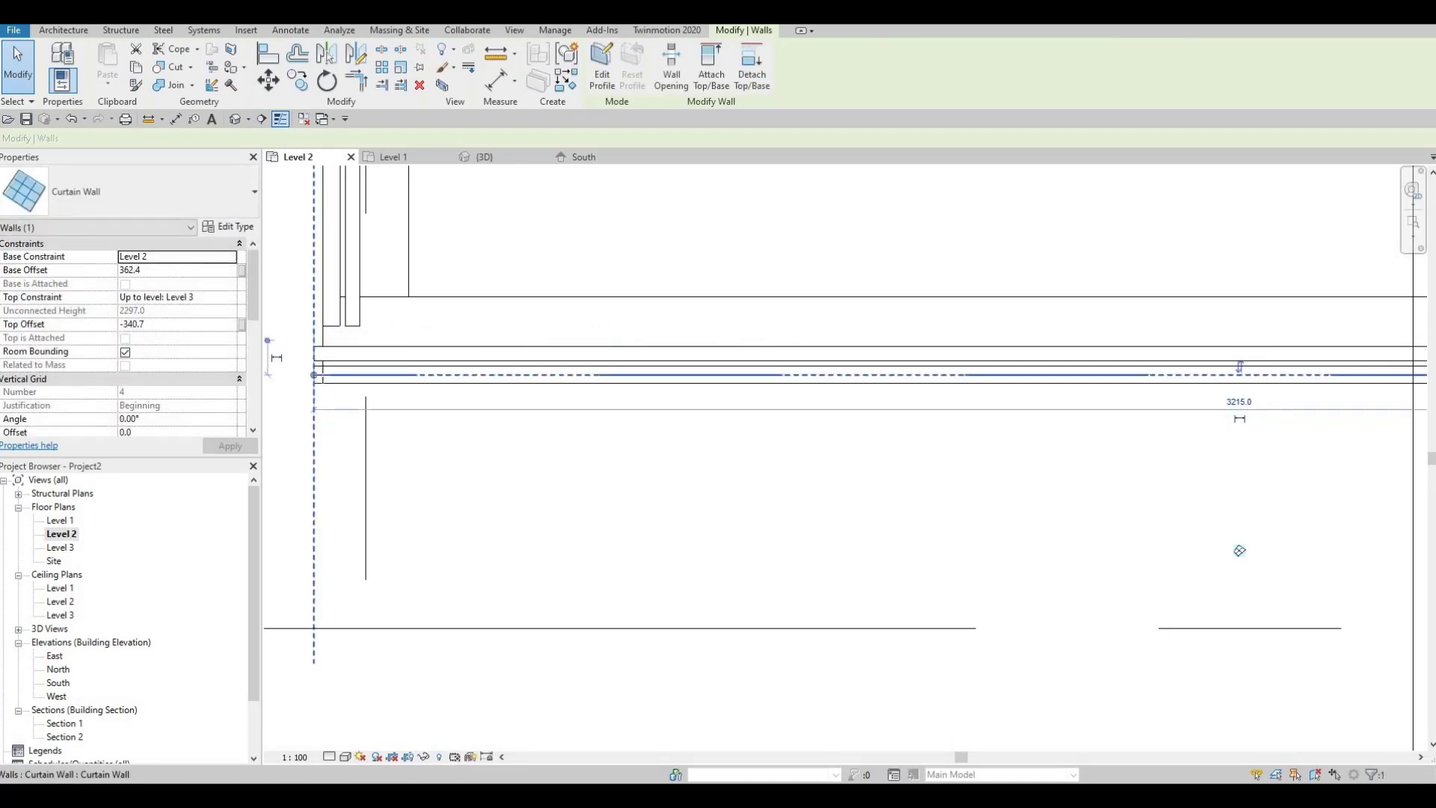
drag(315, 375, 323, 375)
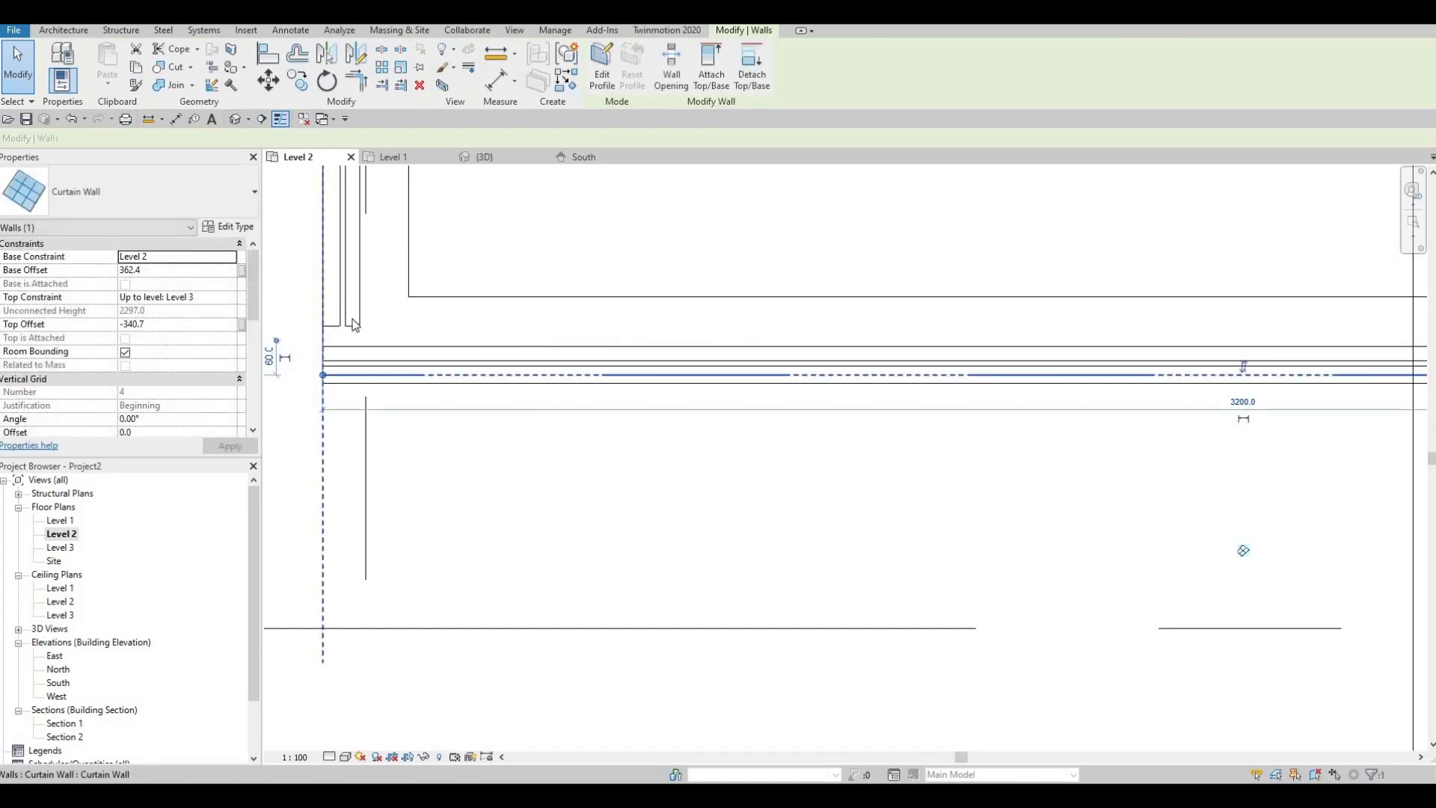
key(Escape)
- Stretch the side curtain wall's front end across the gap to meet the front curtain wall again
click(335, 334)
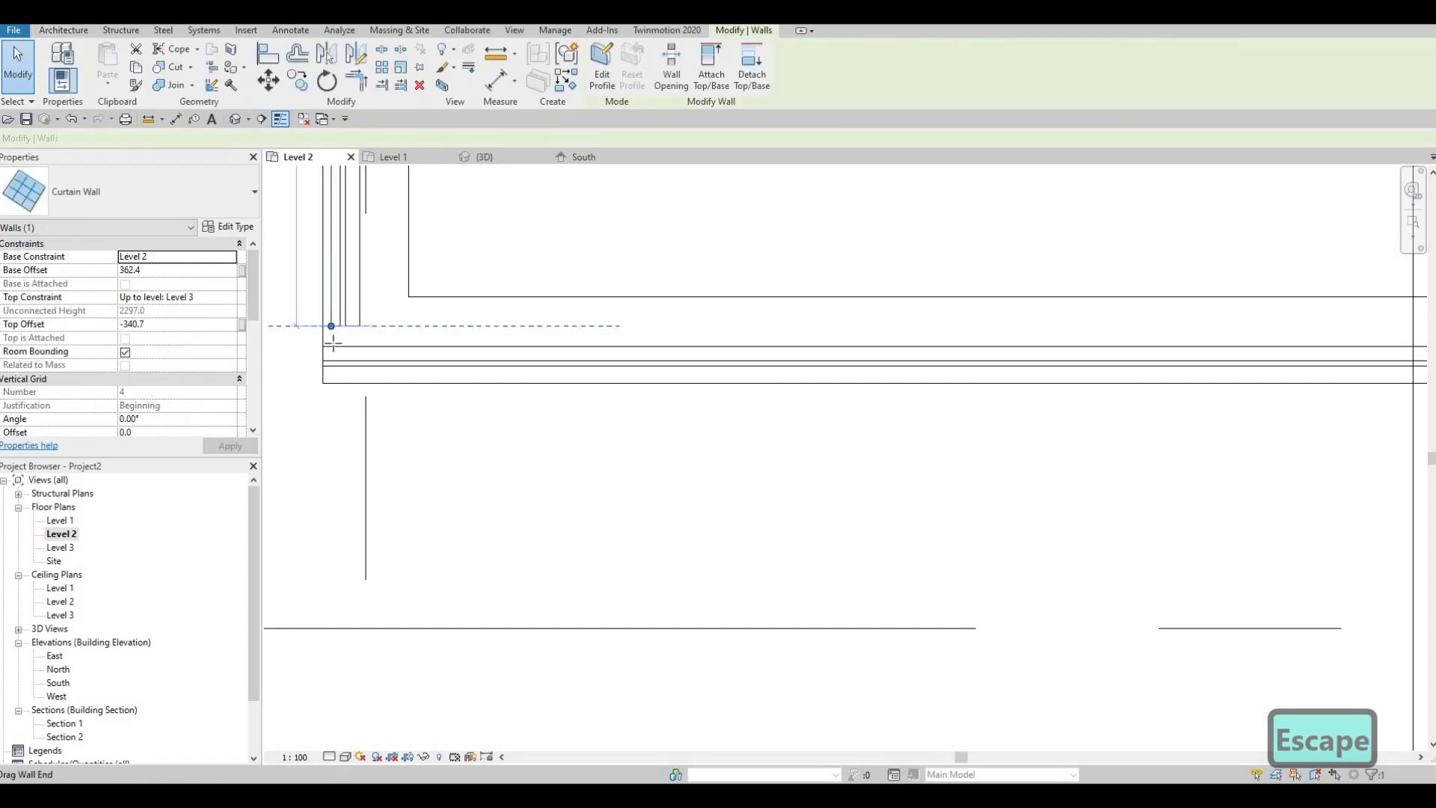
key(Escape)
scroll(445, 404, down, 3)
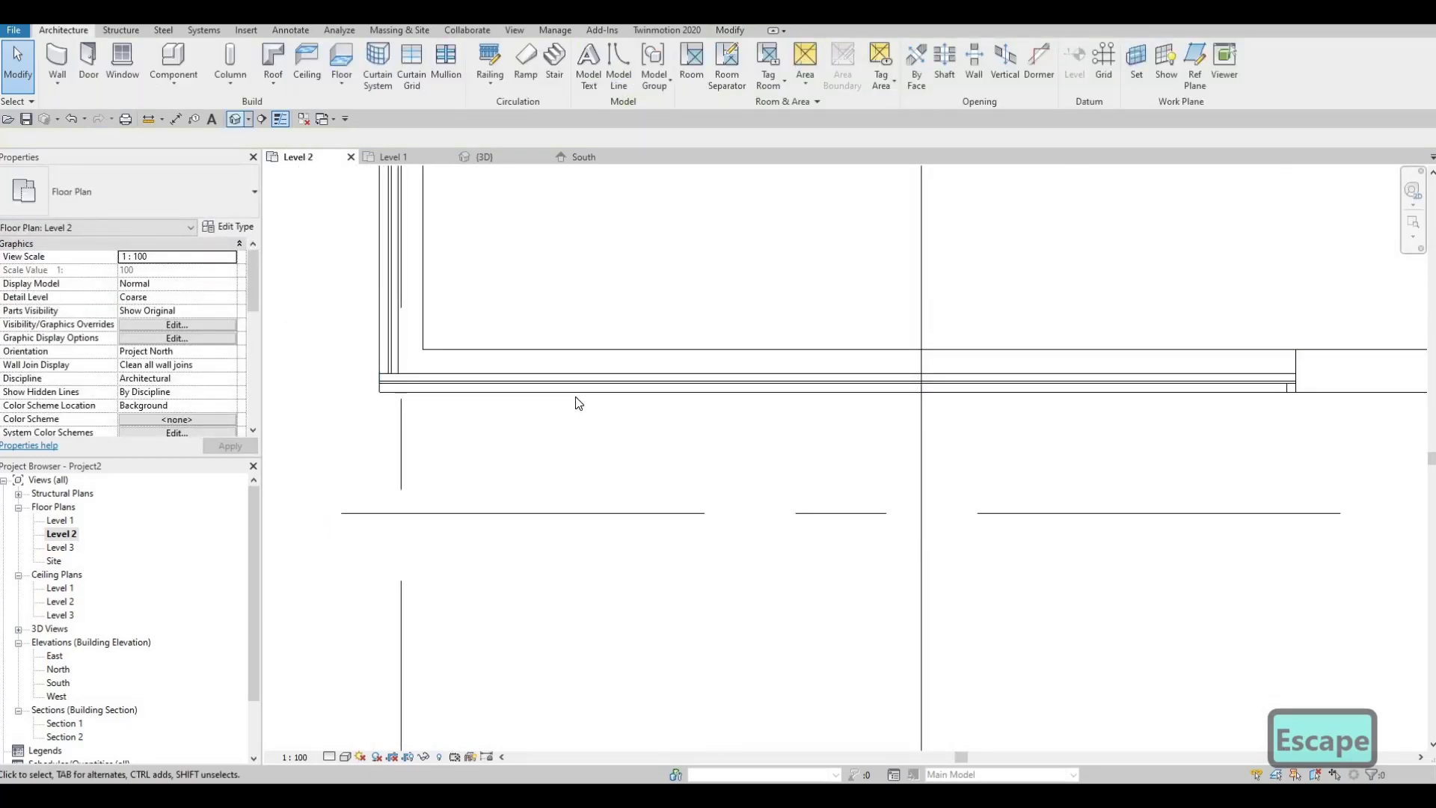
- Set the 3D view's visual style to Realistic to show the curtain wall corner
shift+middle_drag(551, 452, 558, 341)
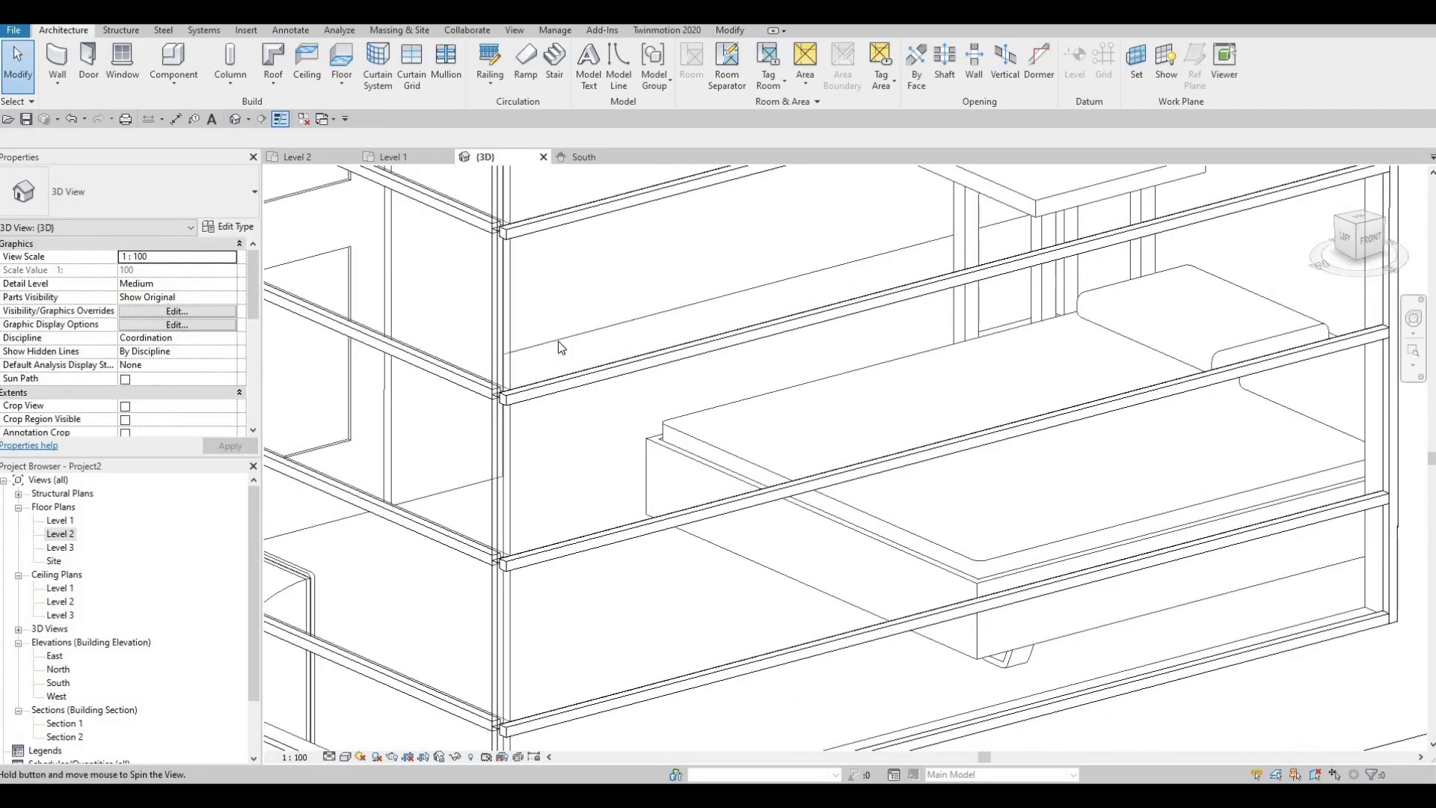
scroll(558, 341, up, 6)
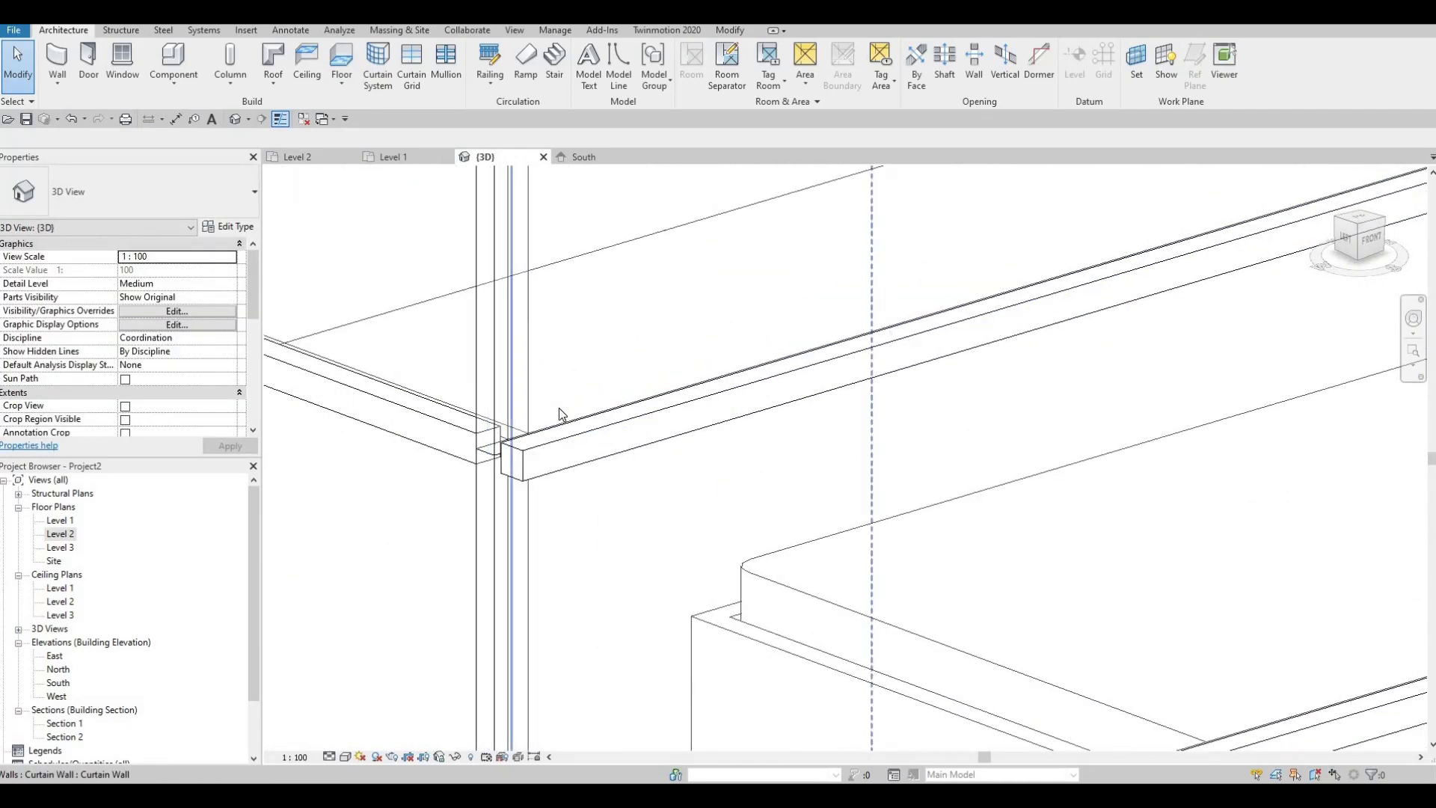
scroll(559, 407, down, 5)
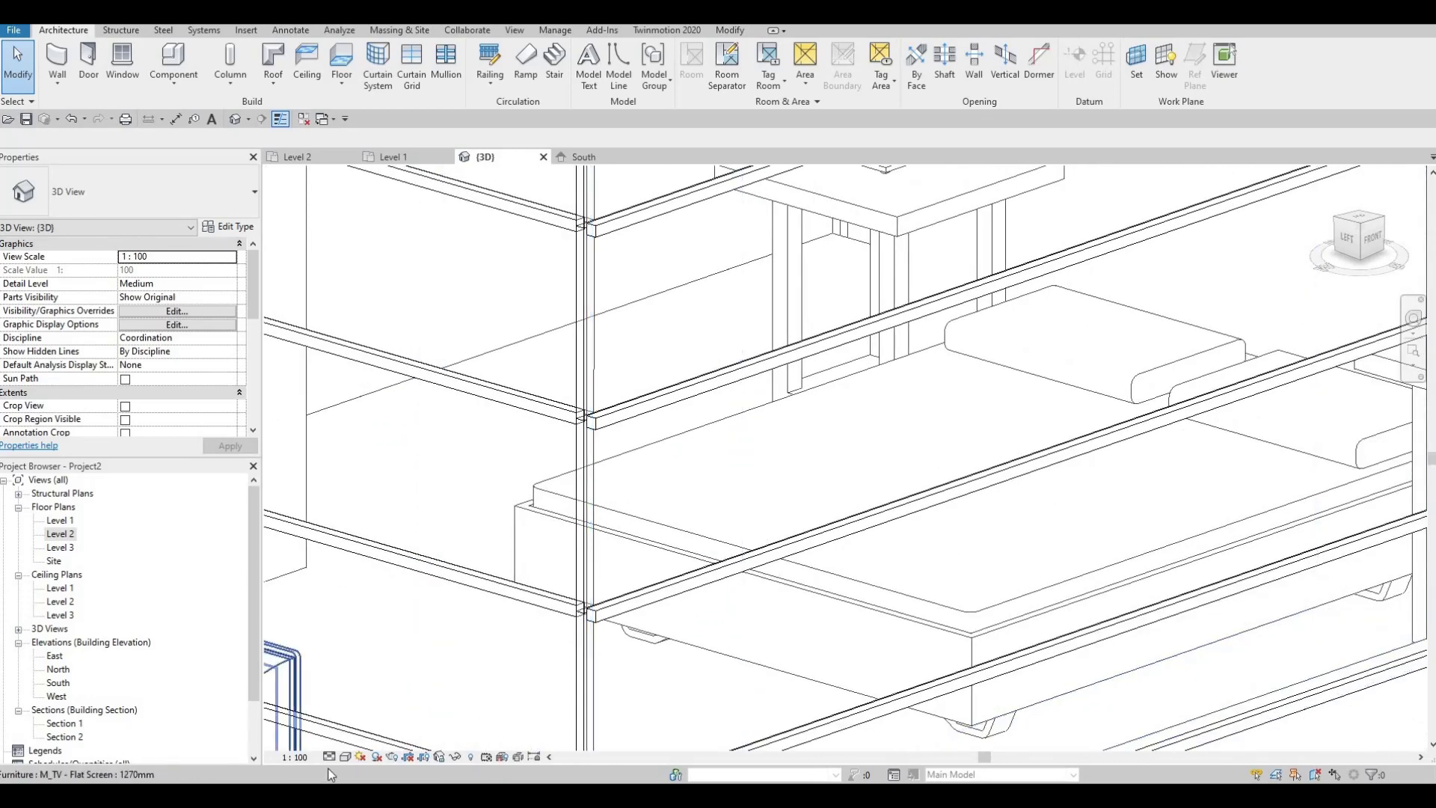
click(345, 756)
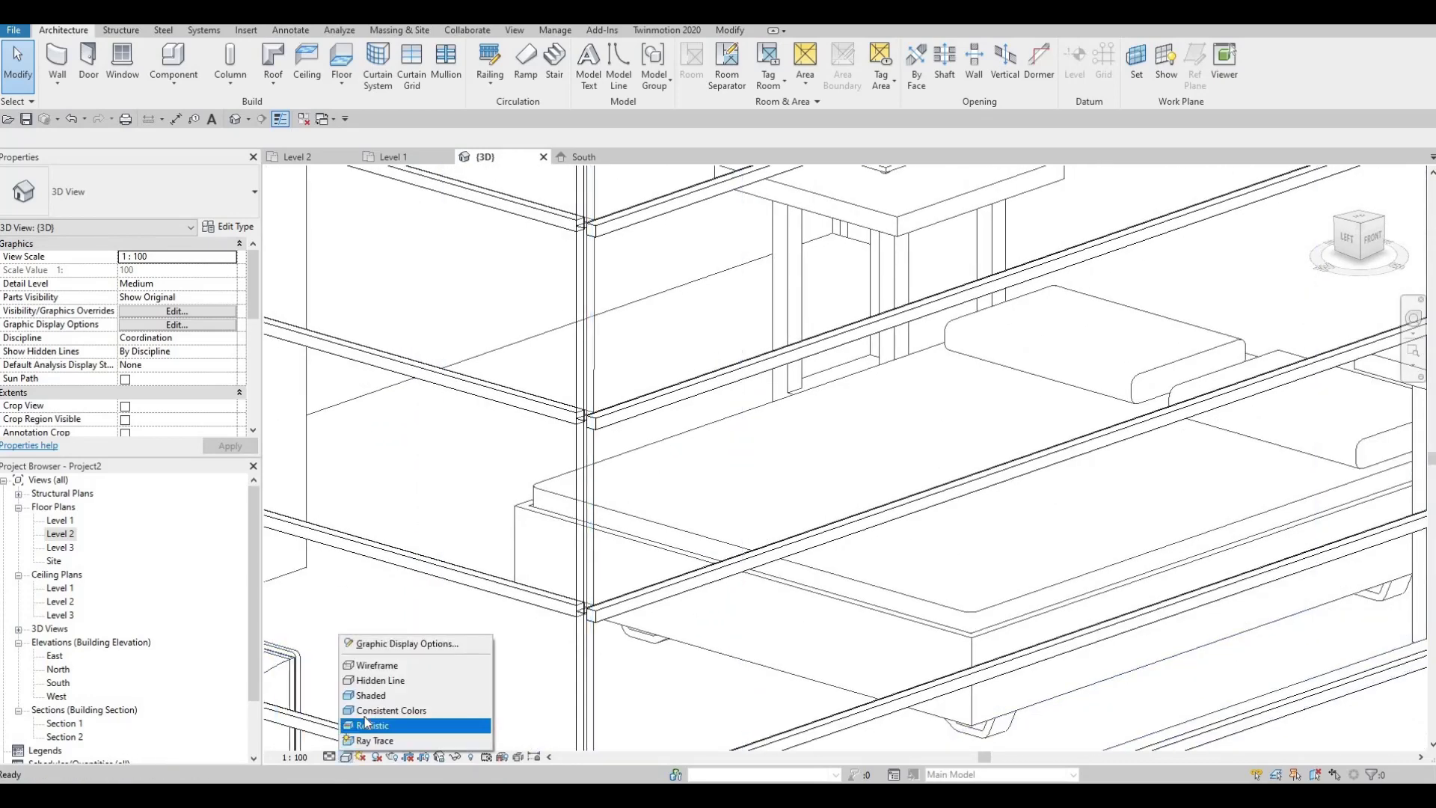
click(368, 724)
- Examine the mullion ends and the gap at the curtain wall corner from the side in 3D
scroll(524, 643, up, 4)
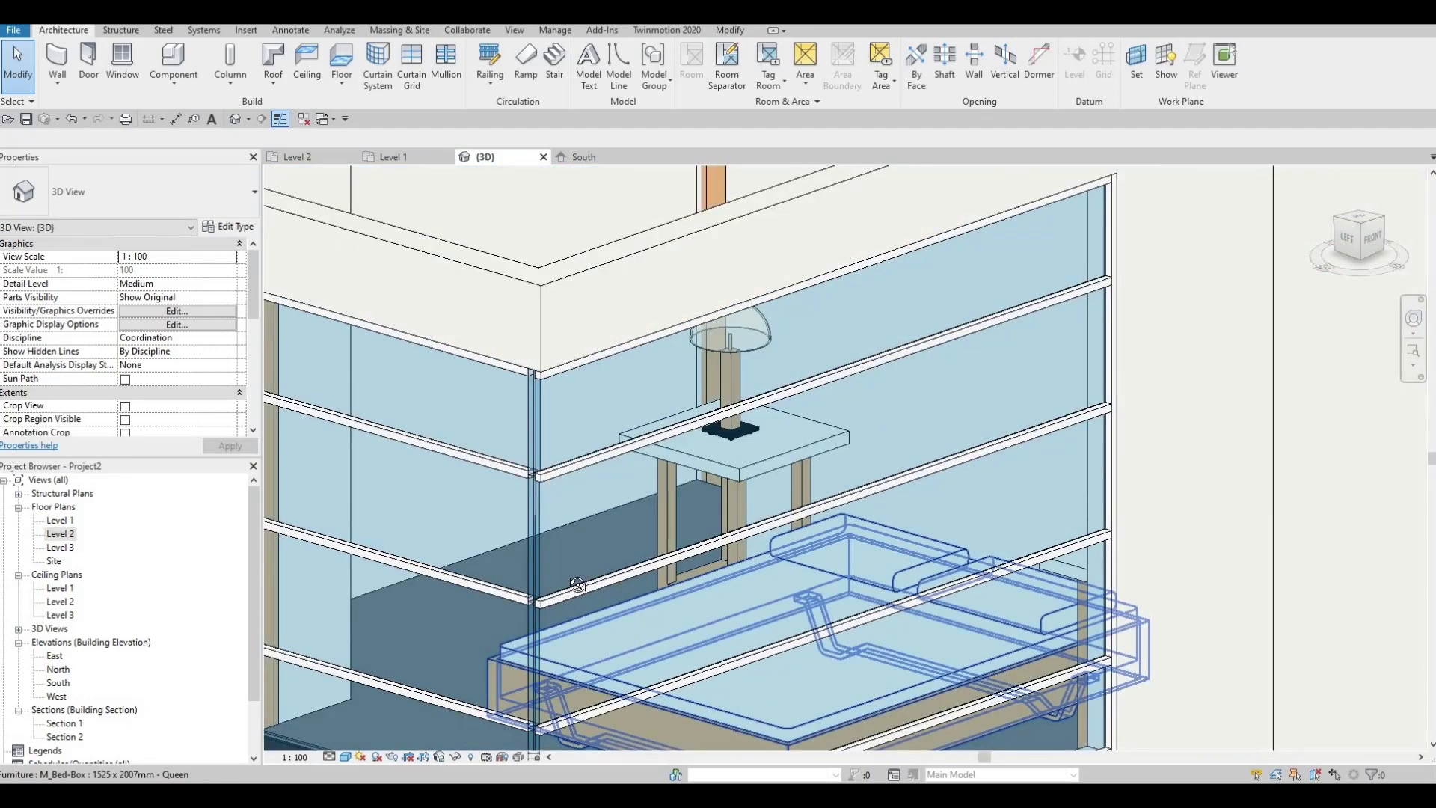
shift+middle_drag(578, 584, 639, 566)
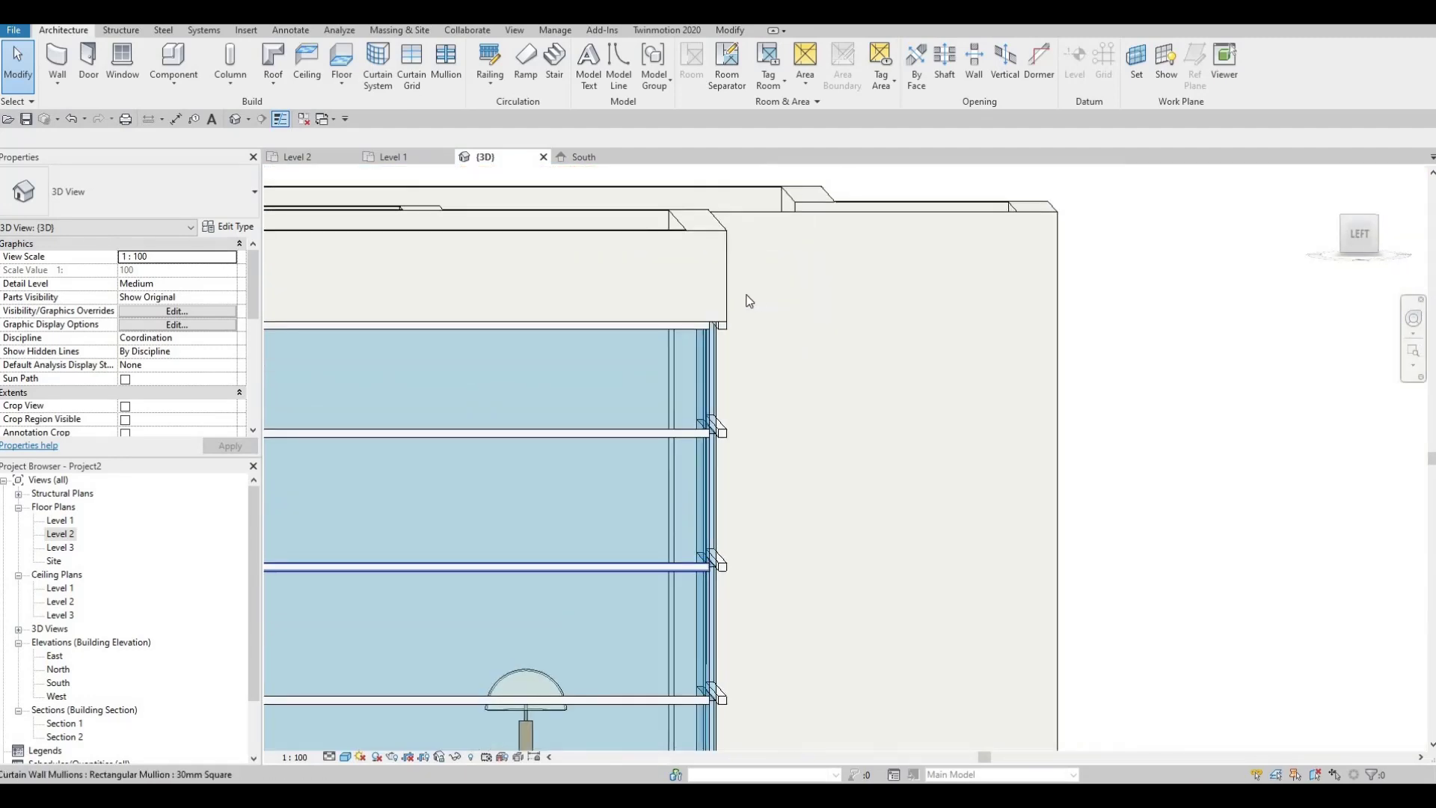
shift+middle_drag(748, 300, 873, 289)
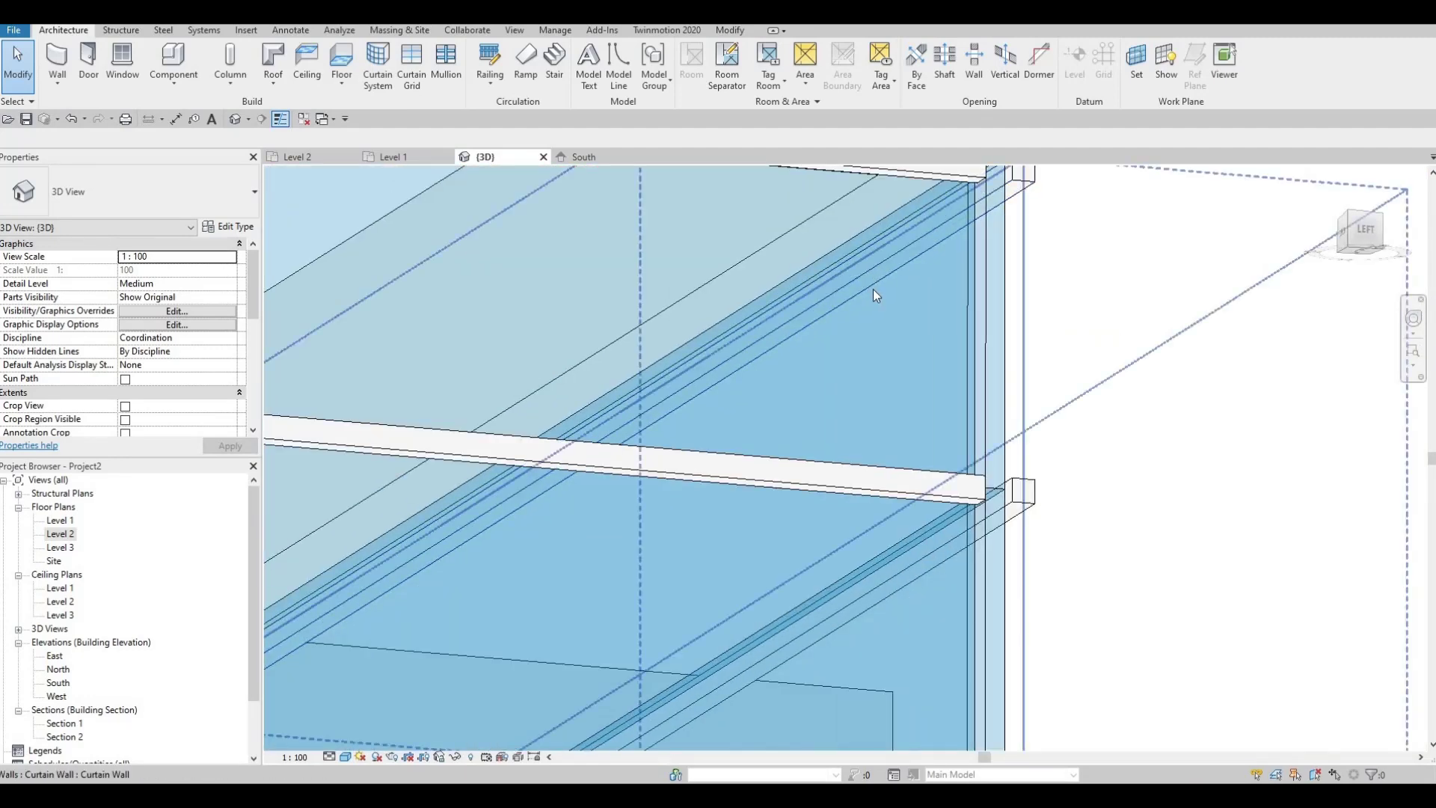
middle_drag(1016, 222, 916, 362)
scroll(891, 348, up, 2)
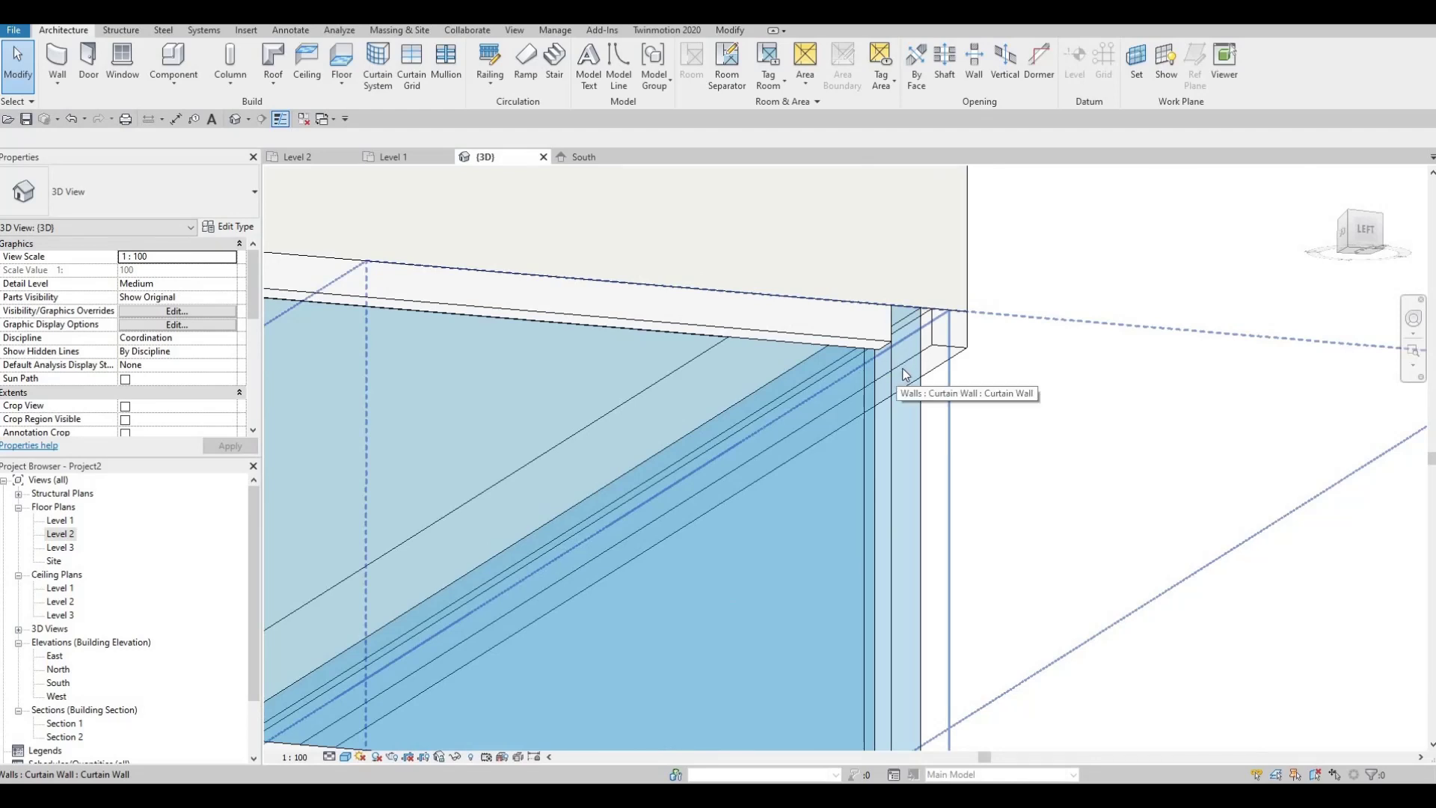
middle_drag(821, 380, 832, 368)
scroll(832, 368, down, 2)
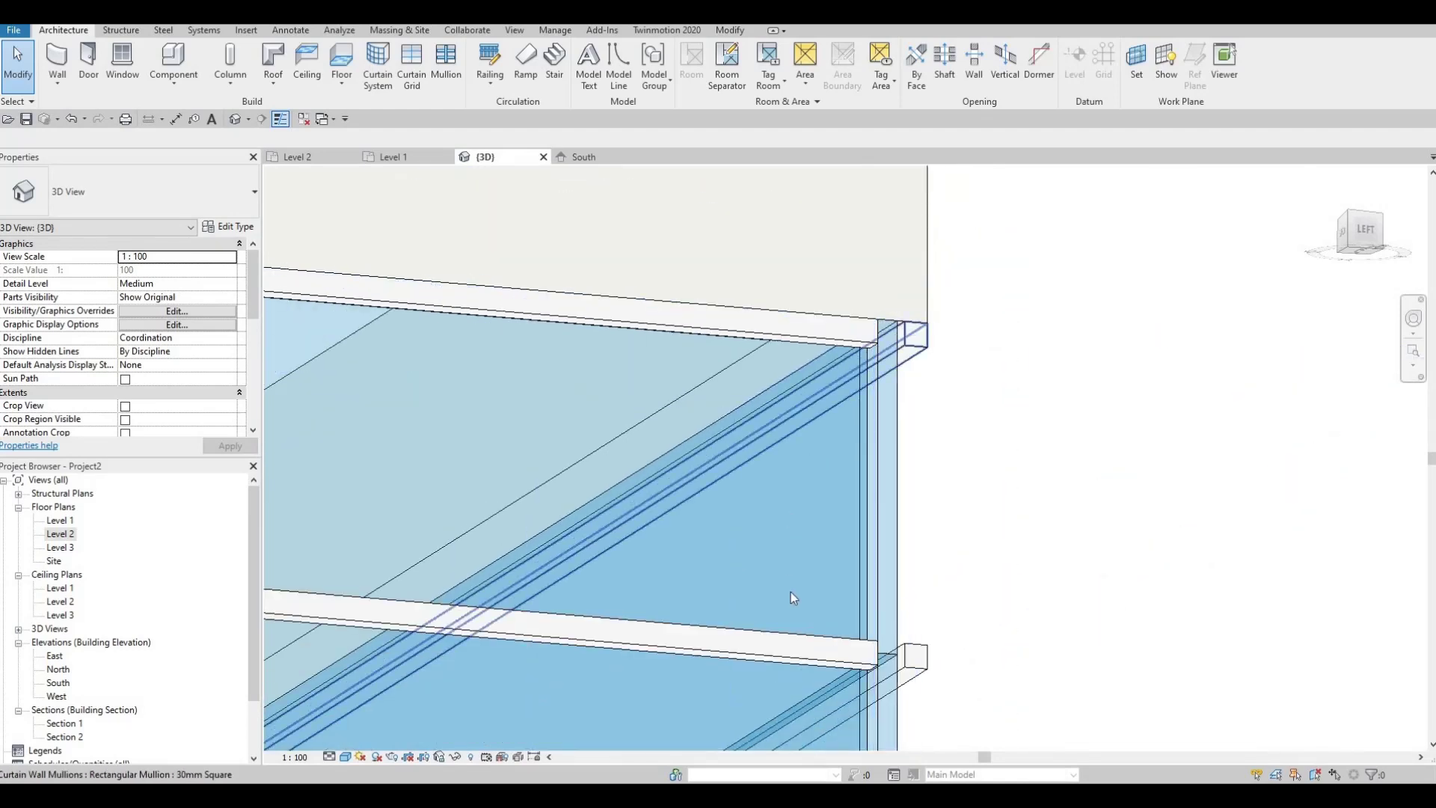
middle_drag(793, 592, 770, 559)
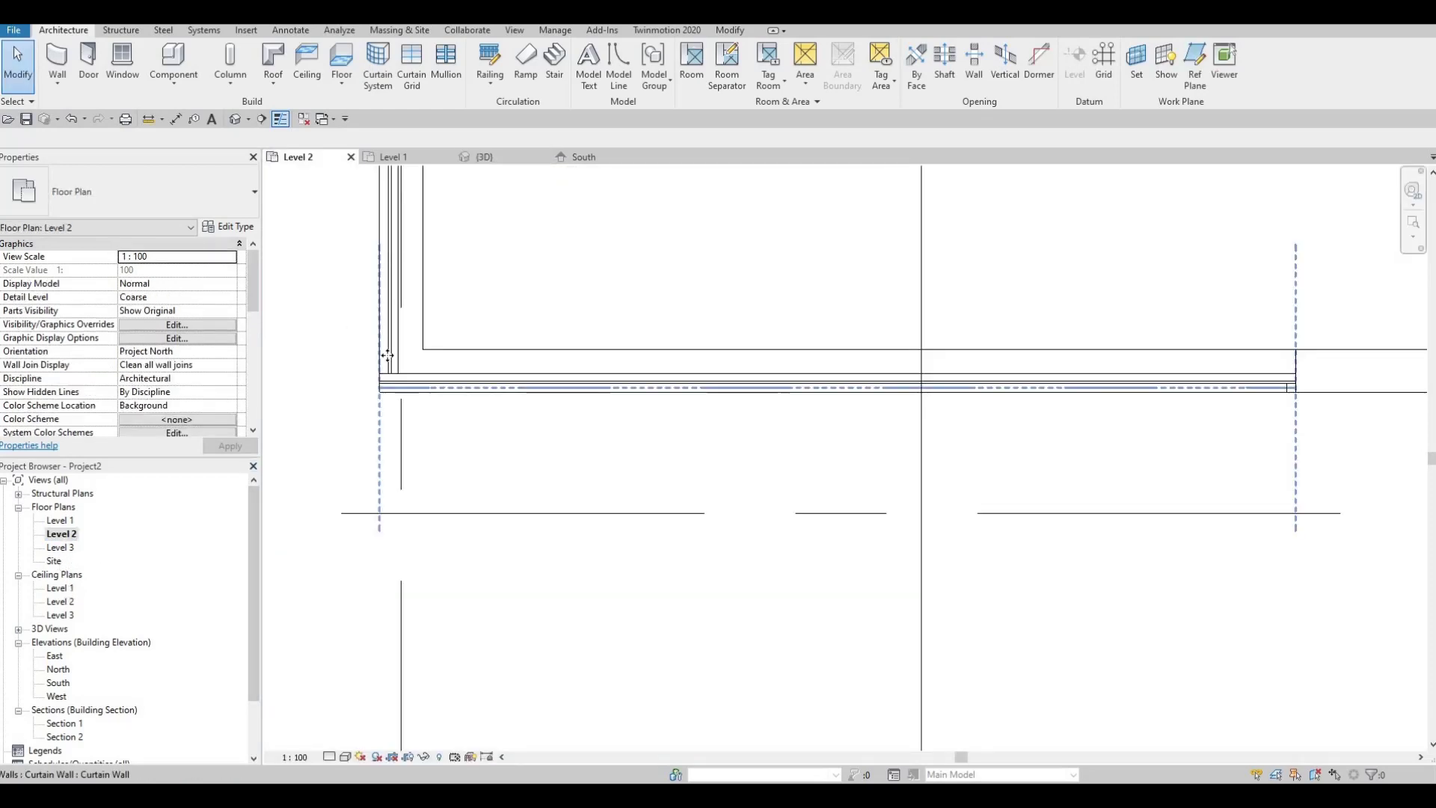
- In the Level 2 plan, adjust the curtain wall end at the shared corner so both walls' mullions meet
click(382, 387)
drag(384, 388, 362, 442)
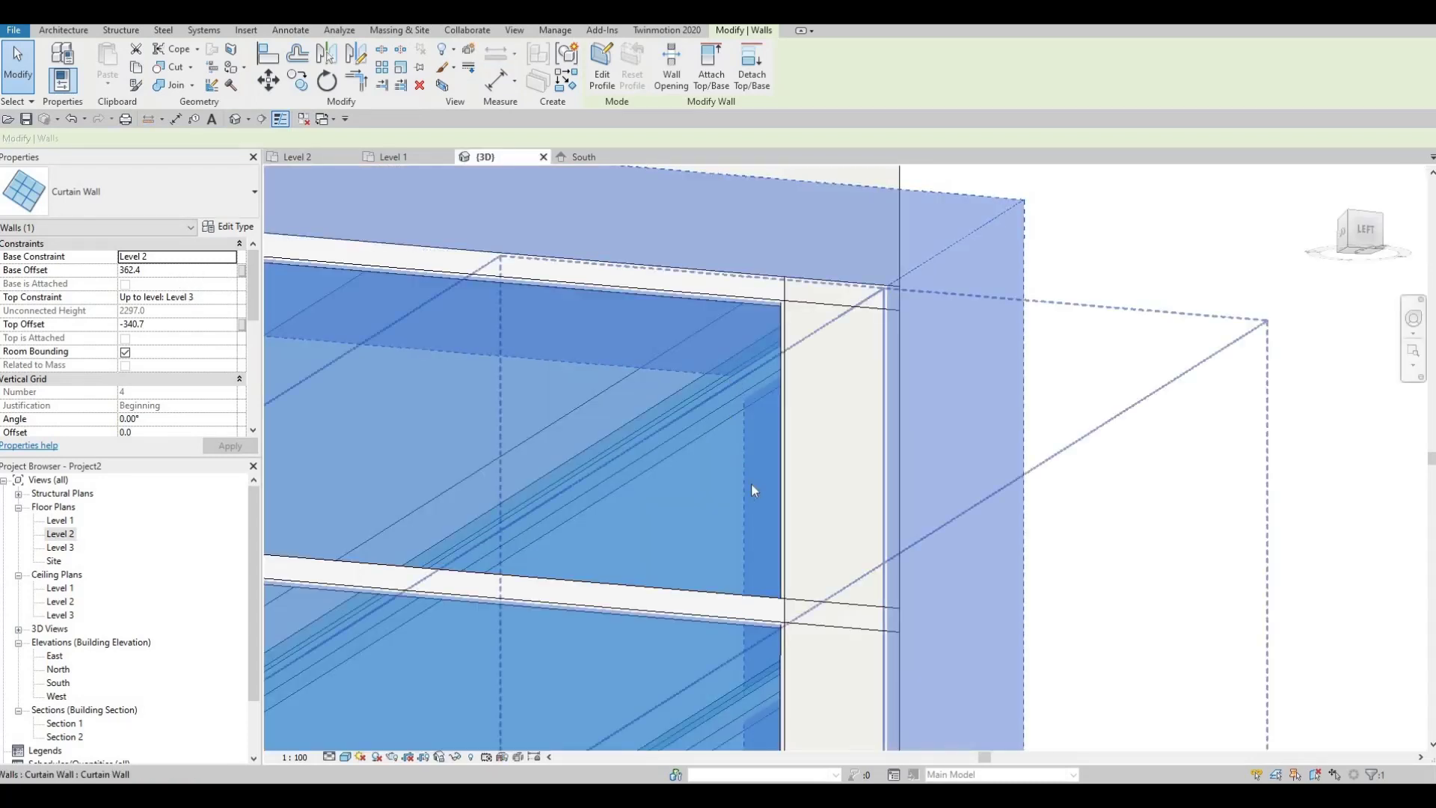
key(Escape)
- Review the joined curtain wall corner from the side and front of the house in 3D
scroll(741, 448, down, 3)
shift+middle_drag(641, 573, 564, 299)
scroll(503, 423, down, 1)
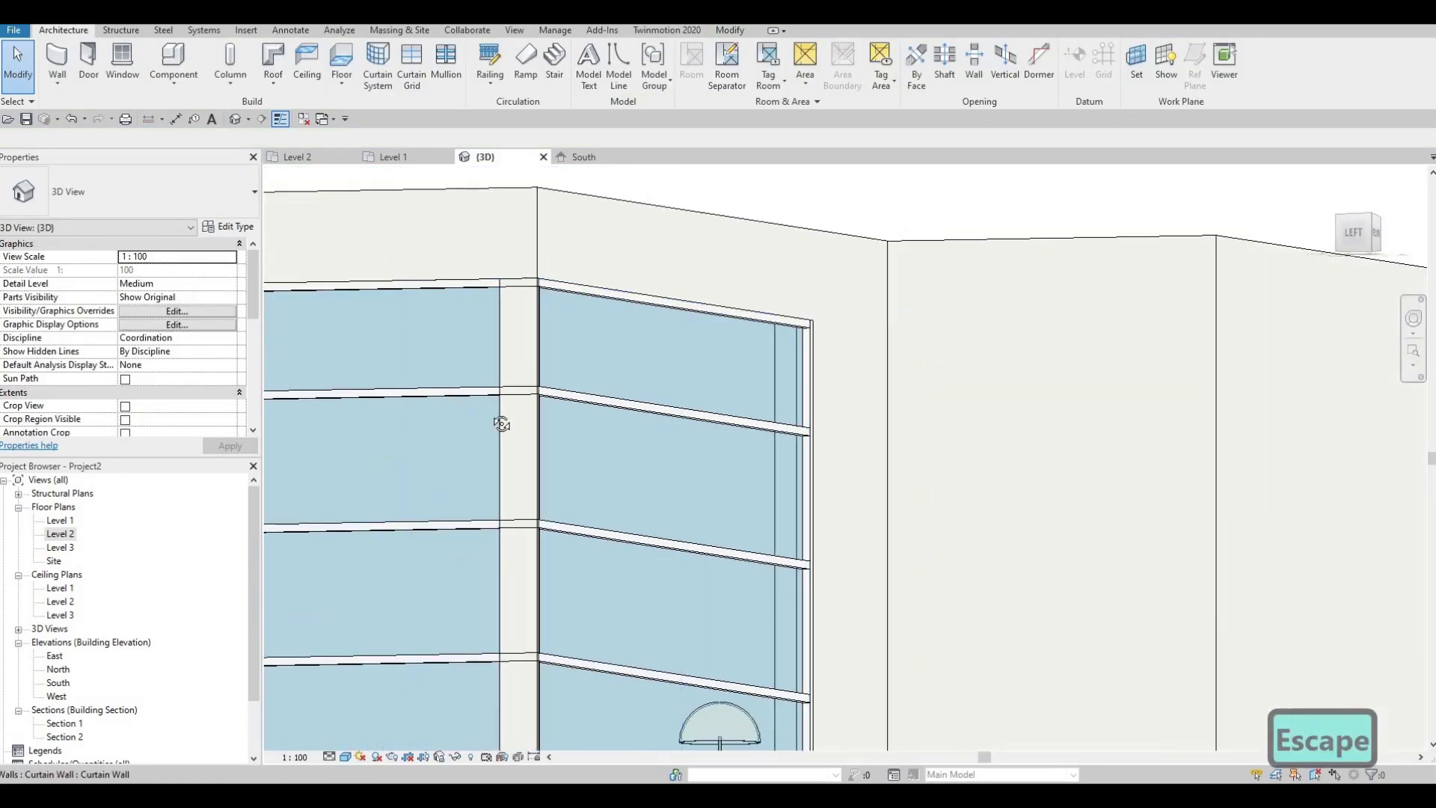
shift+middle_drag(441, 455, 465, 400)
scroll(465, 400, down, 3)
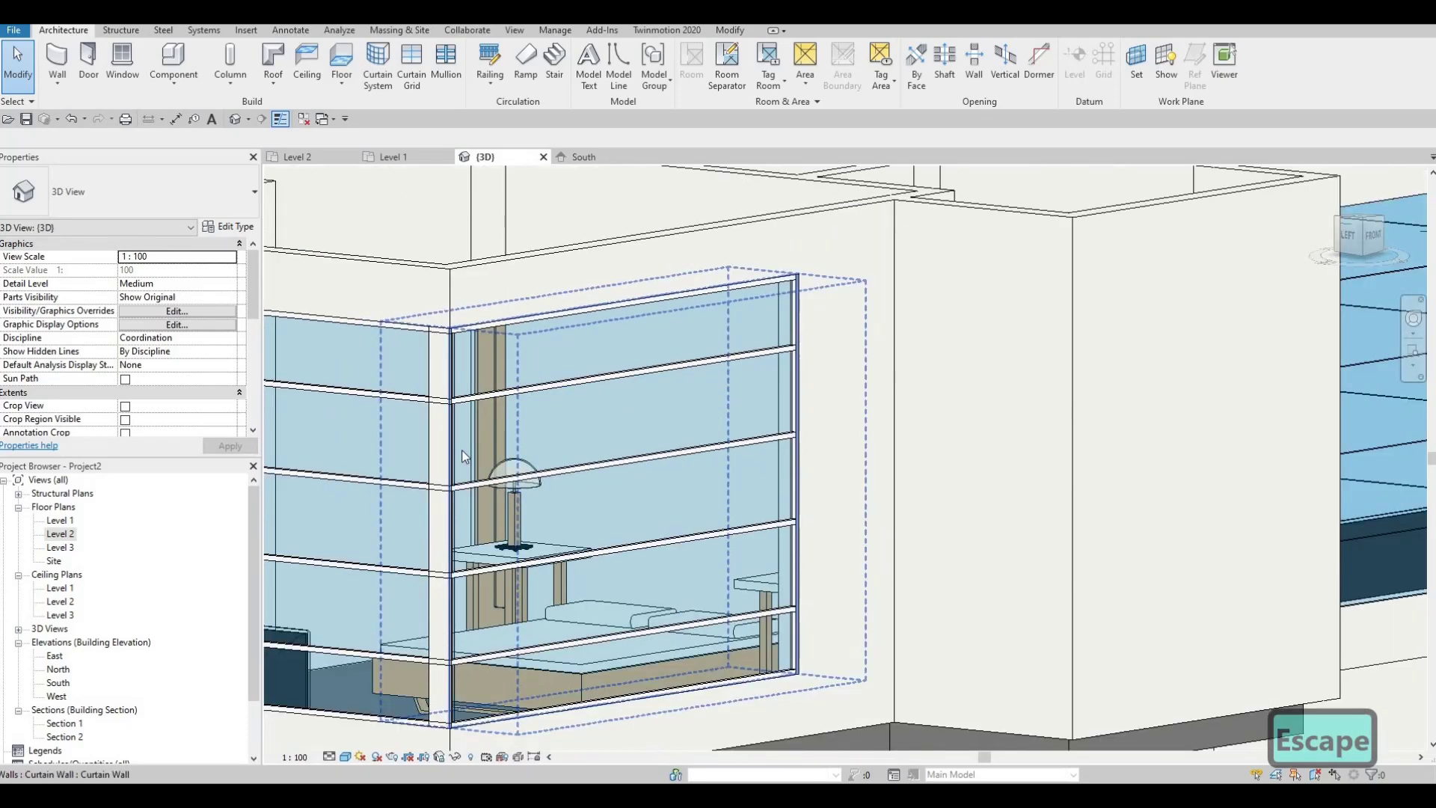
- In the Level 2 plan, extend the front curtain wall's end to the exterior wall's outer face at the shared corner
double_click(61, 534)
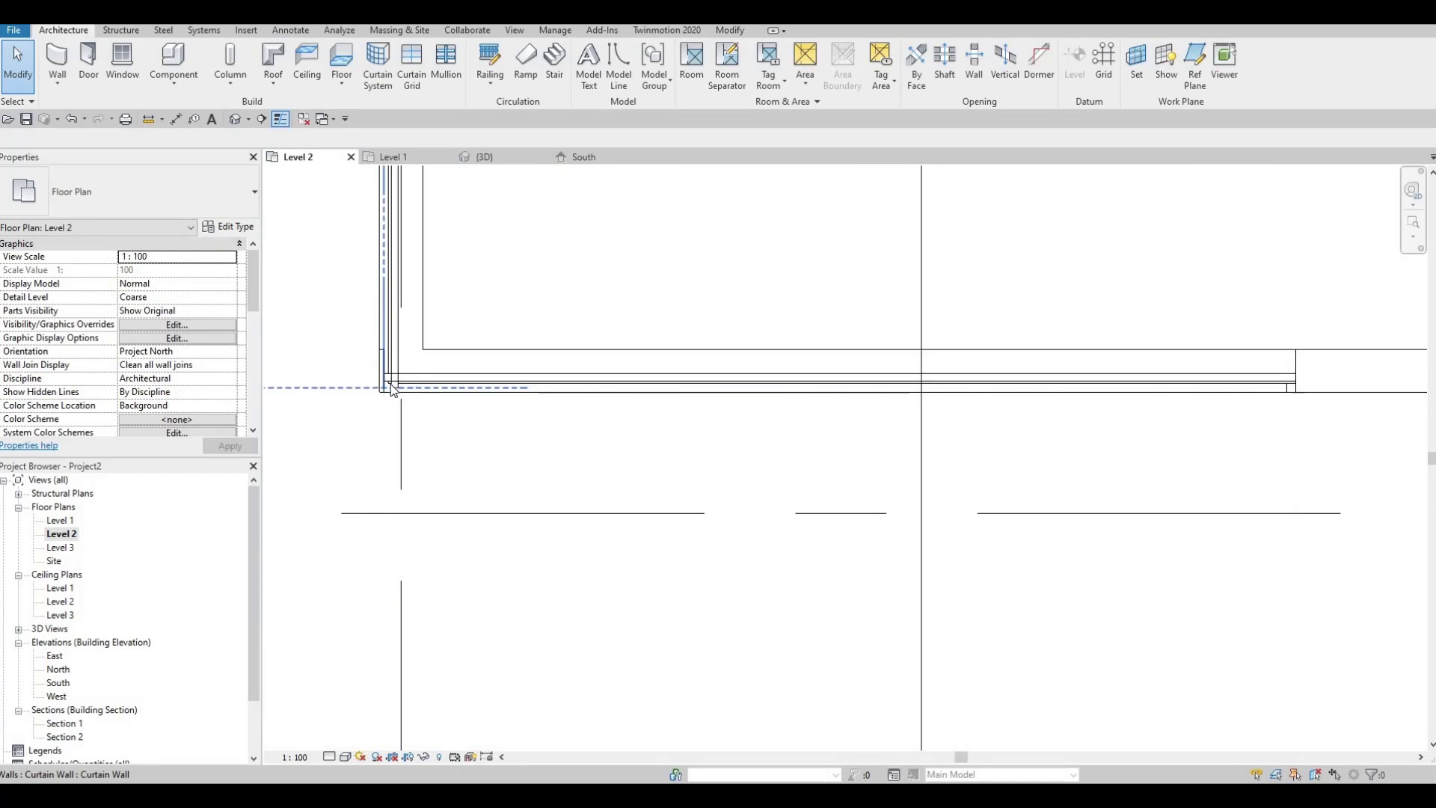
click(381, 406)
scroll(381, 405, up, 2)
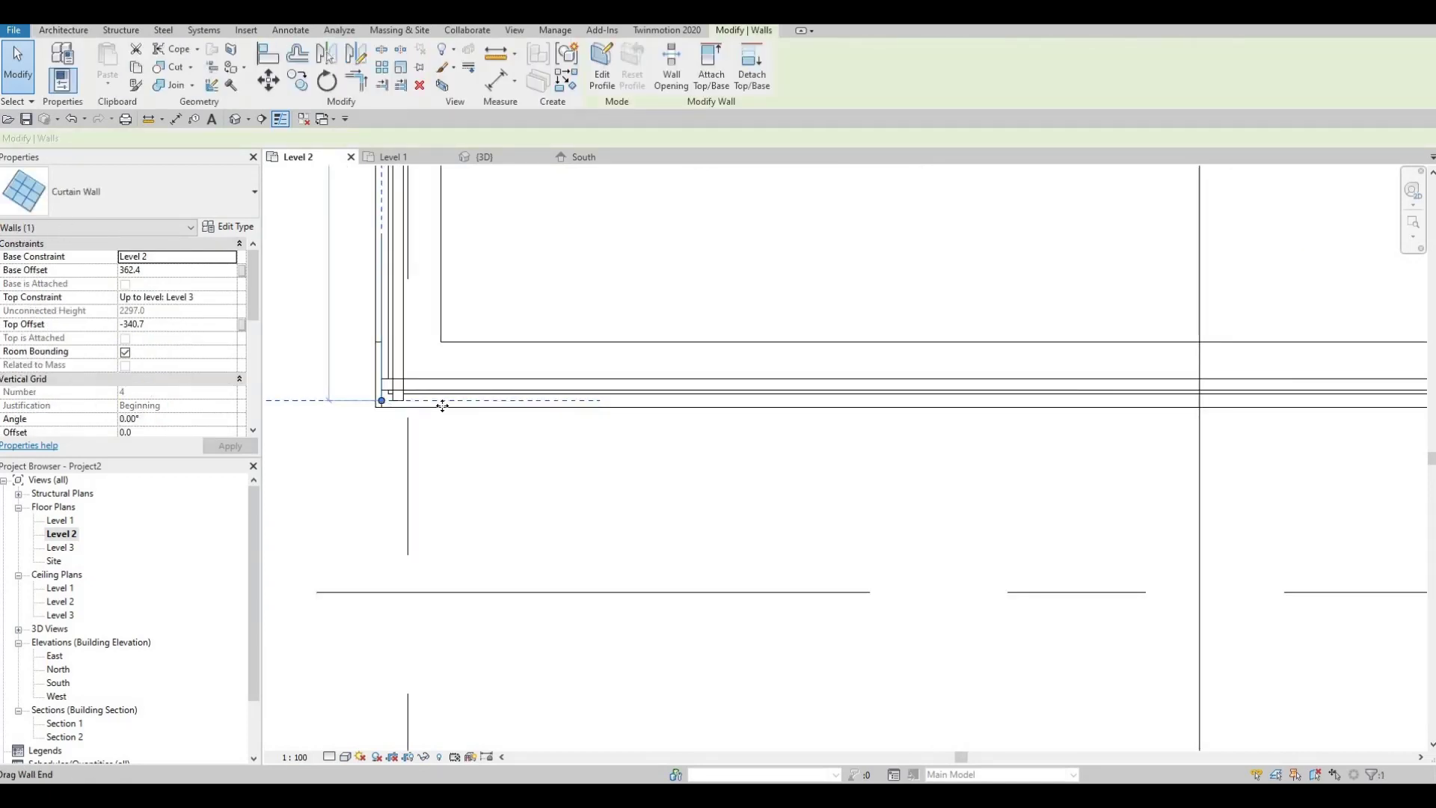
key(Escape)
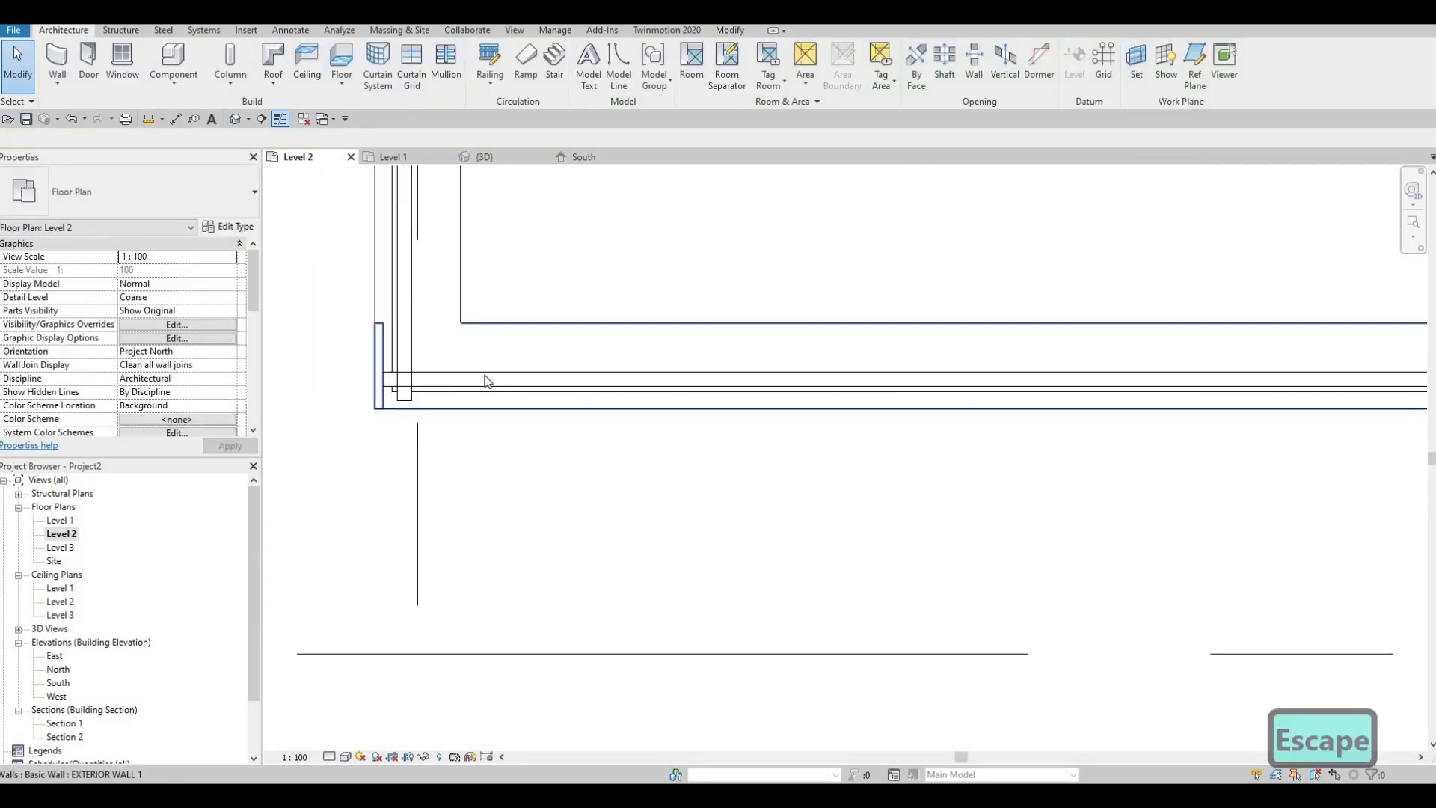
click(387, 411)
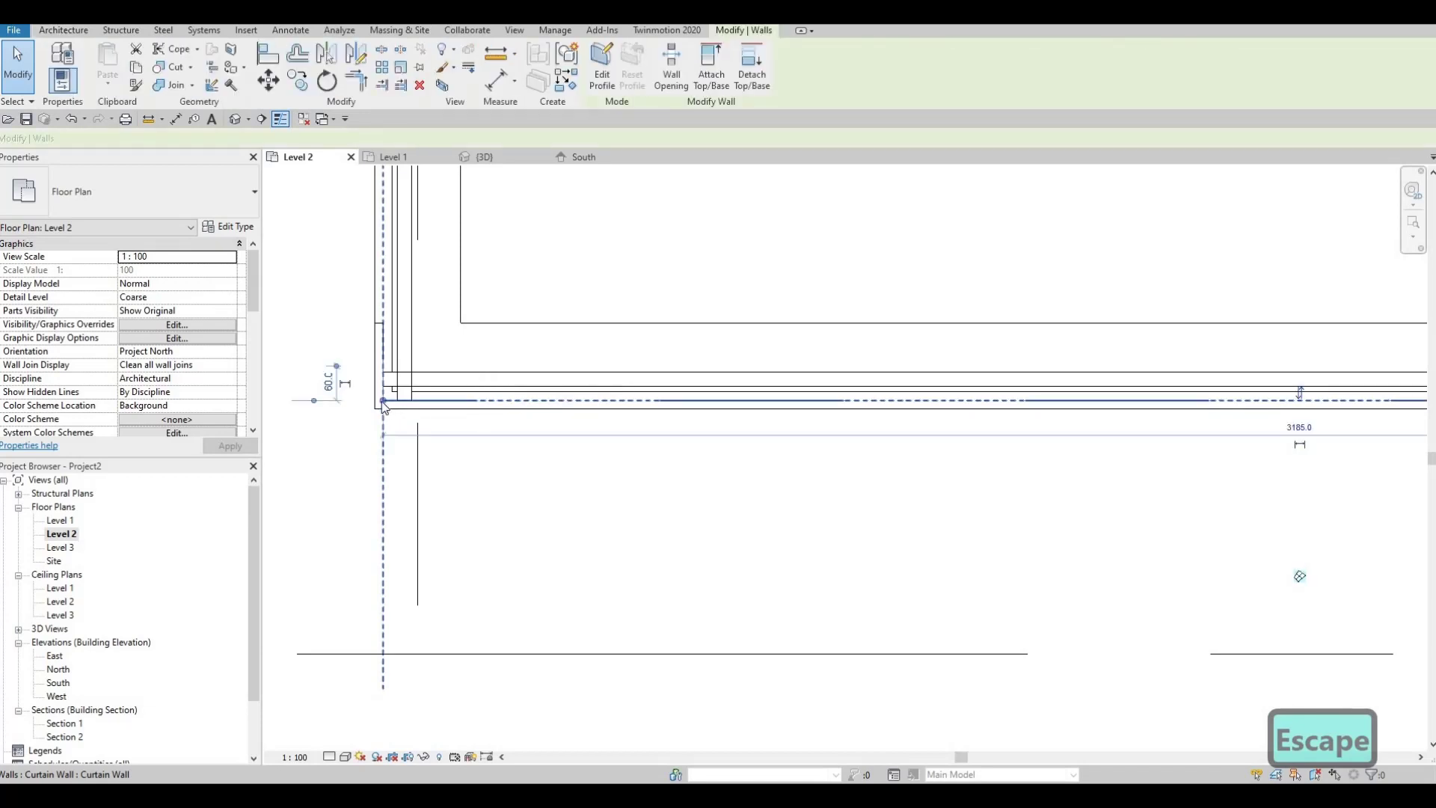
mouse_move(380, 401)
mouse_down()
mouse_move(369, 400)
mouse_move(380, 404)
mouse_up()
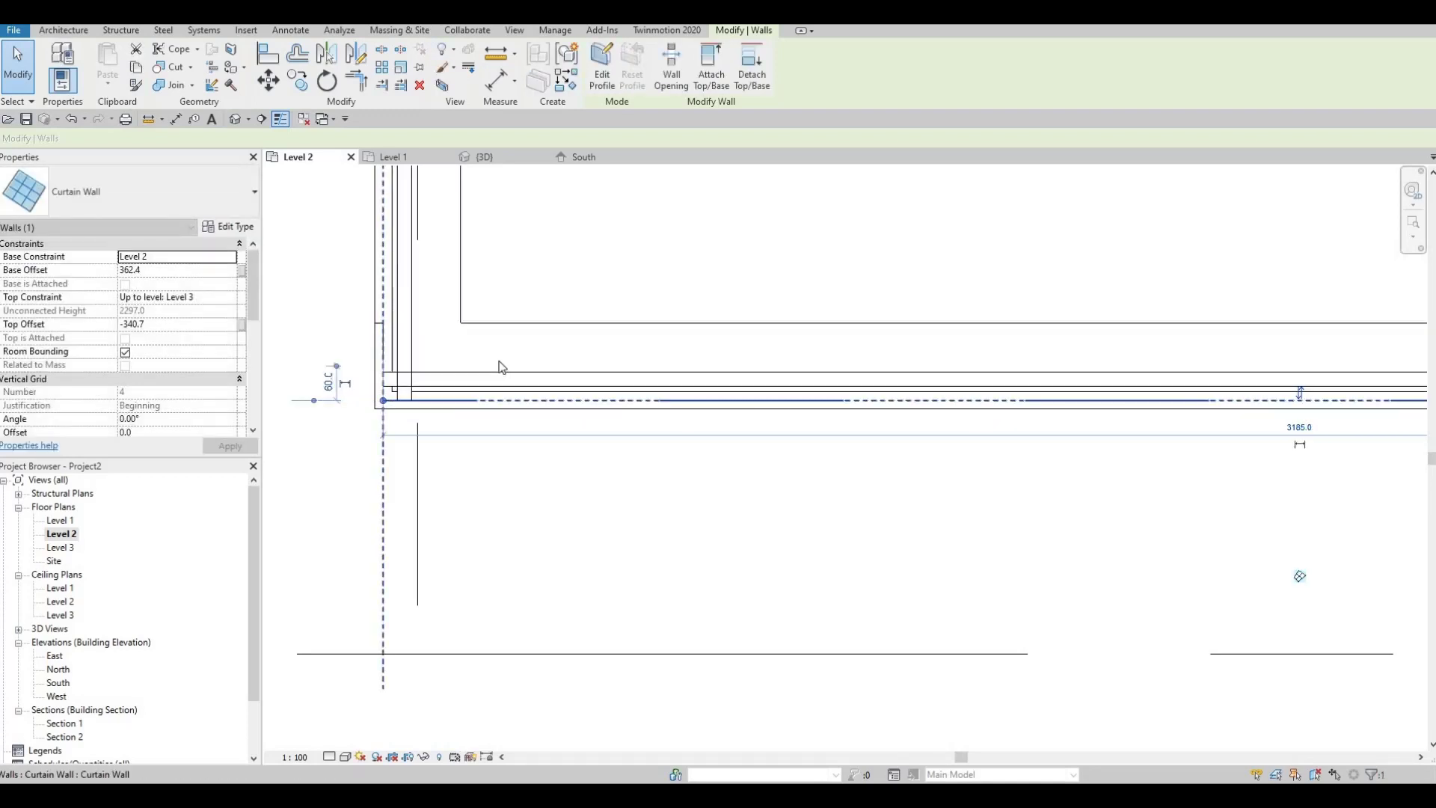
key(Escape)
click(396, 404)
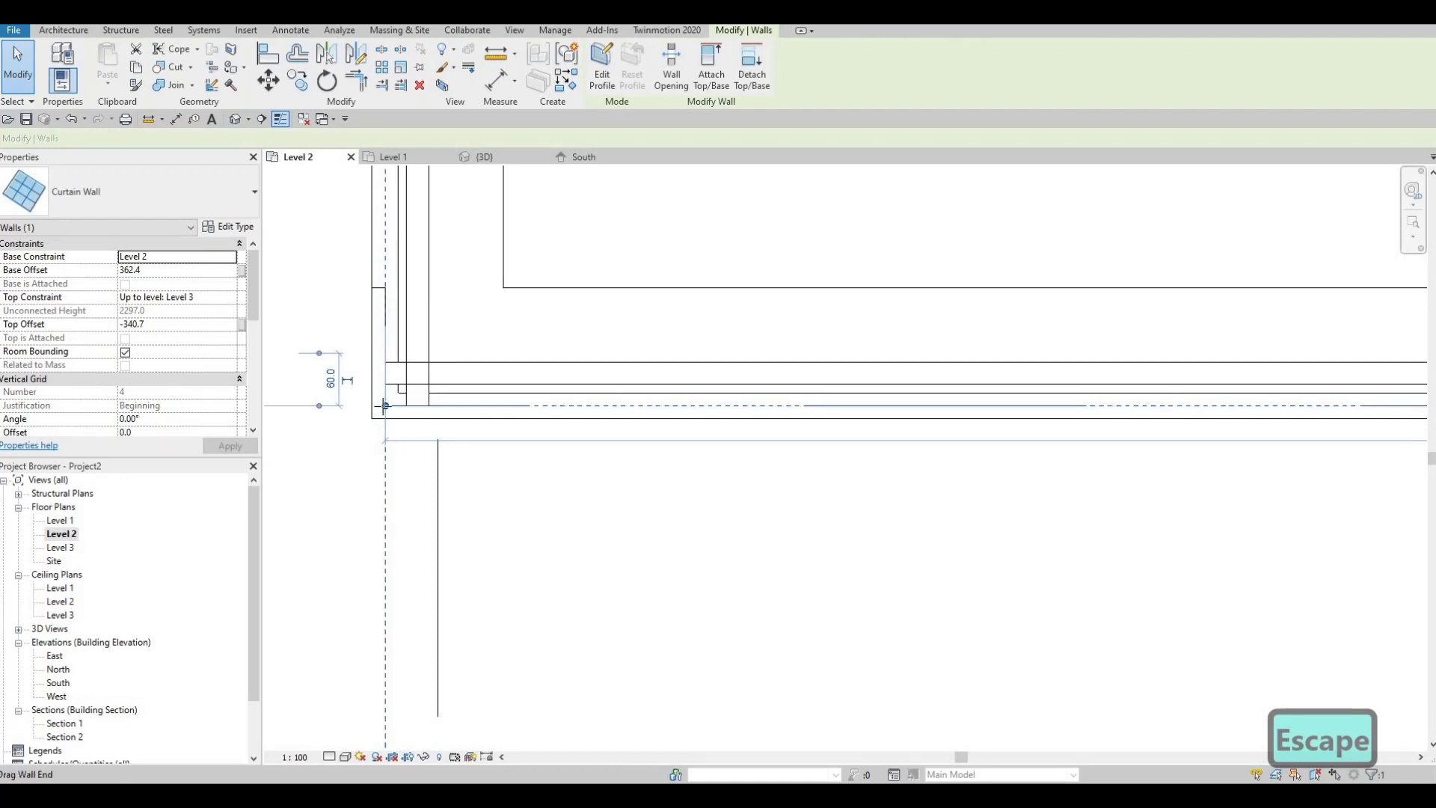
mouse_move(373, 408)
mouse_down()
mouse_move(385, 404)
mouse_move(345, 406)
mouse_move(371, 406)
mouse_up()
key(Escape)
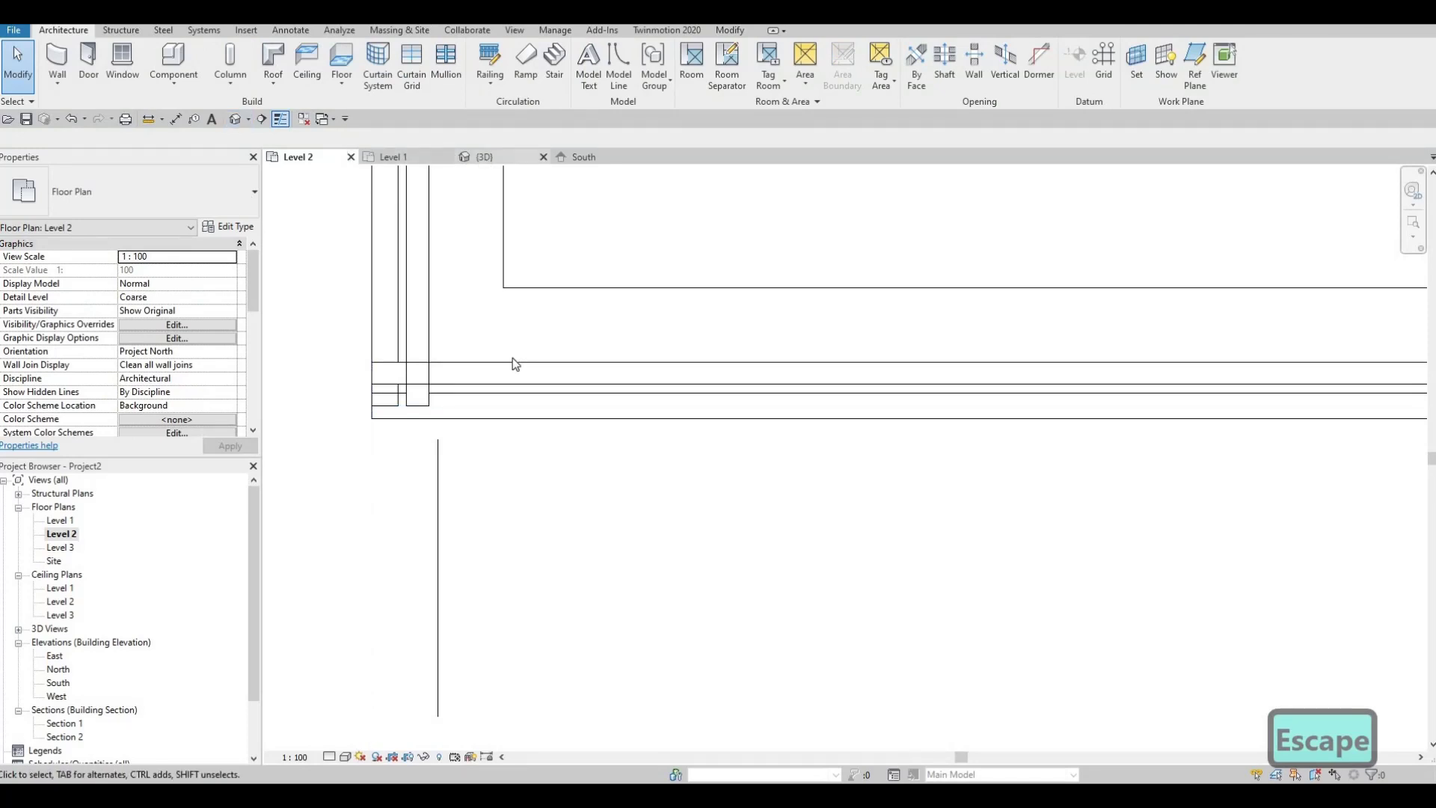
- Examine how the horizontal mullions of both curtain walls meet at the corner in 3D
click(488, 157)
shift+middle_drag(574, 339, 549, 338)
scroll(551, 339, up, 3)
mouse_move(599, 379)
shift+middle_down()
mouse_move(628, 374)
mouse_move(596, 391)
shift+middle_up()
shift+middle_drag(551, 447, 536, 335)
scroll(571, 326, down, 4)
scroll(535, 335, up, 3)
scroll(535, 329, up, 4)
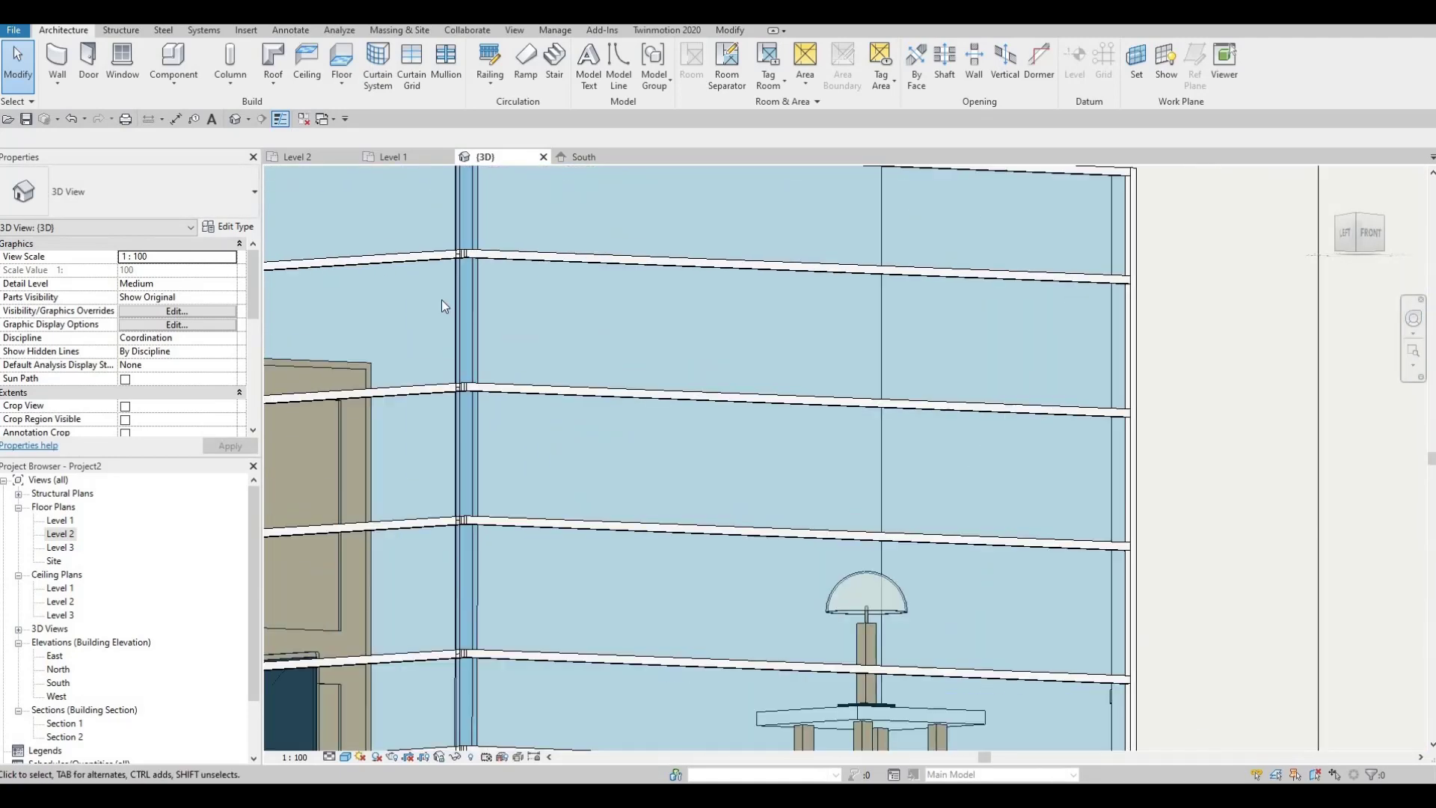
middle_drag(441, 299, 439, 223)
scroll(438, 223, down, 3)
scroll(433, 196, up, 1)
scroll(495, 293, up, 5)
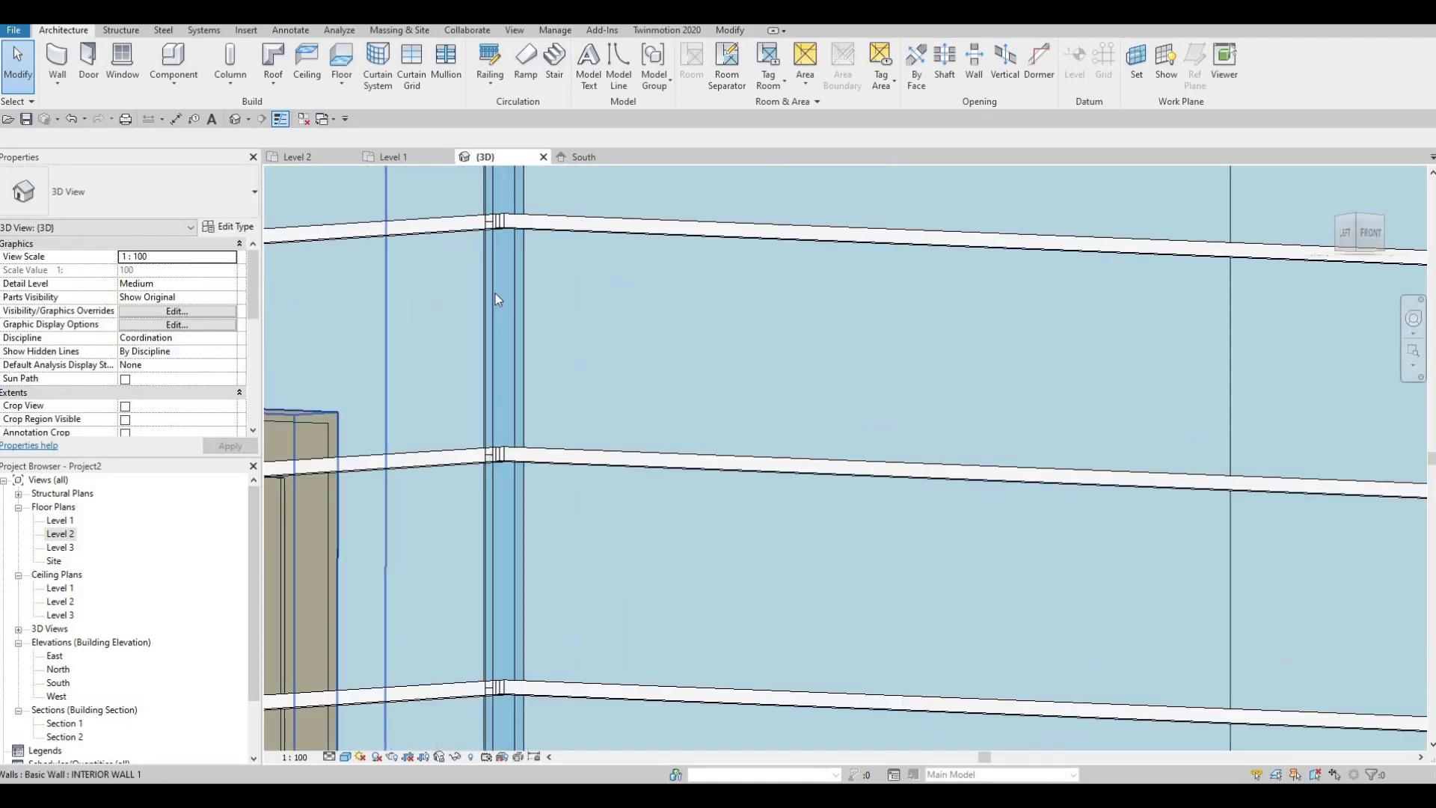
scroll(599, 349, down, 2)
scroll(607, 367, down, 2)
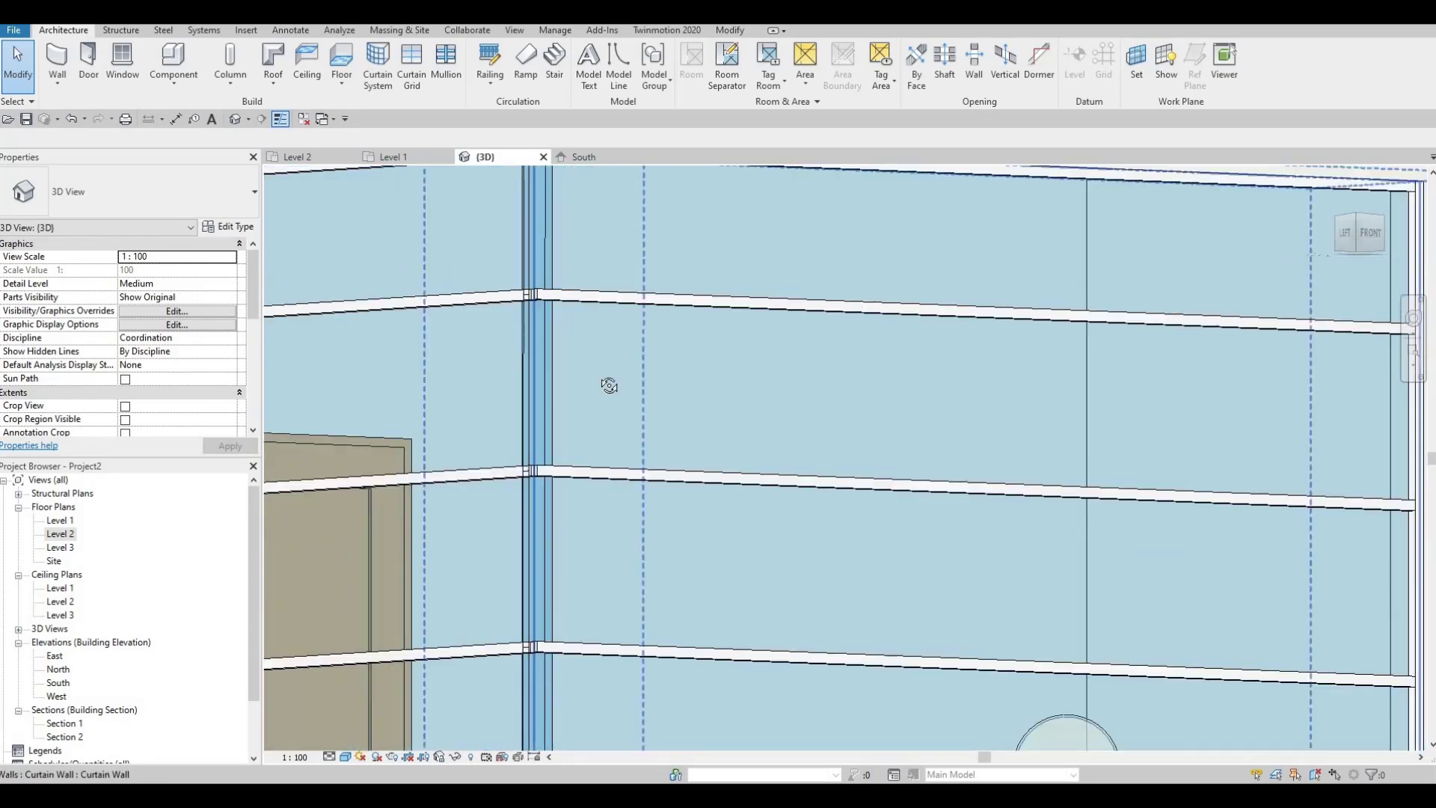
scroll(543, 361, down, 2)
mouse_move(541, 361)
shift+middle_down()
mouse_move(567, 325)
mouse_move(472, 258)
mouse_move(505, 373)
mouse_move(528, 386)
mouse_move(544, 356)
shift+middle_up()
scroll(479, 263, down, 2)
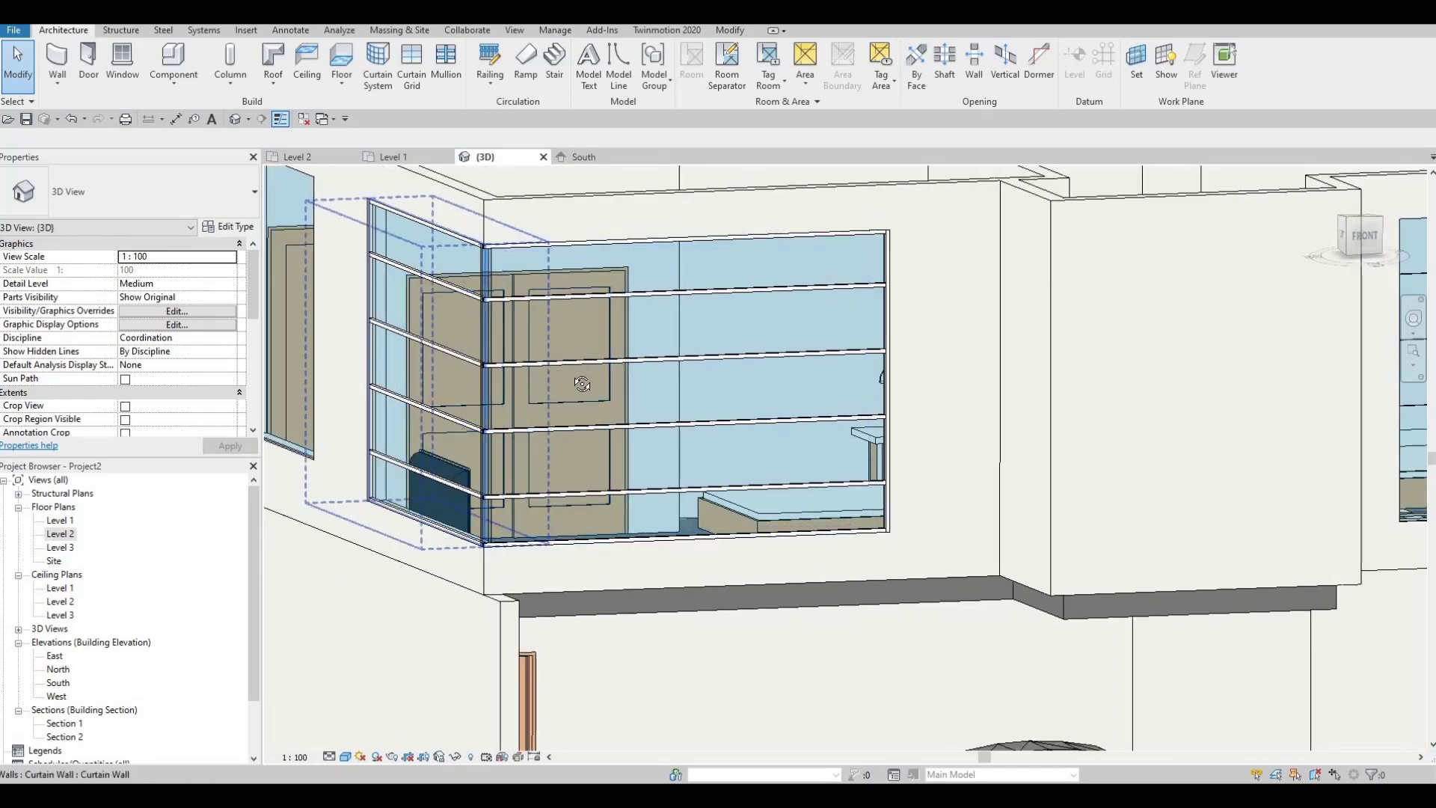
- Inspect the two curtain walls meeting at the opposite front corner, in 3D and in the Level 2 plan
shift+middle_drag(733, 326, 523, 426)
scroll(385, 429, down, 1)
middle_drag(385, 429, 169, 424)
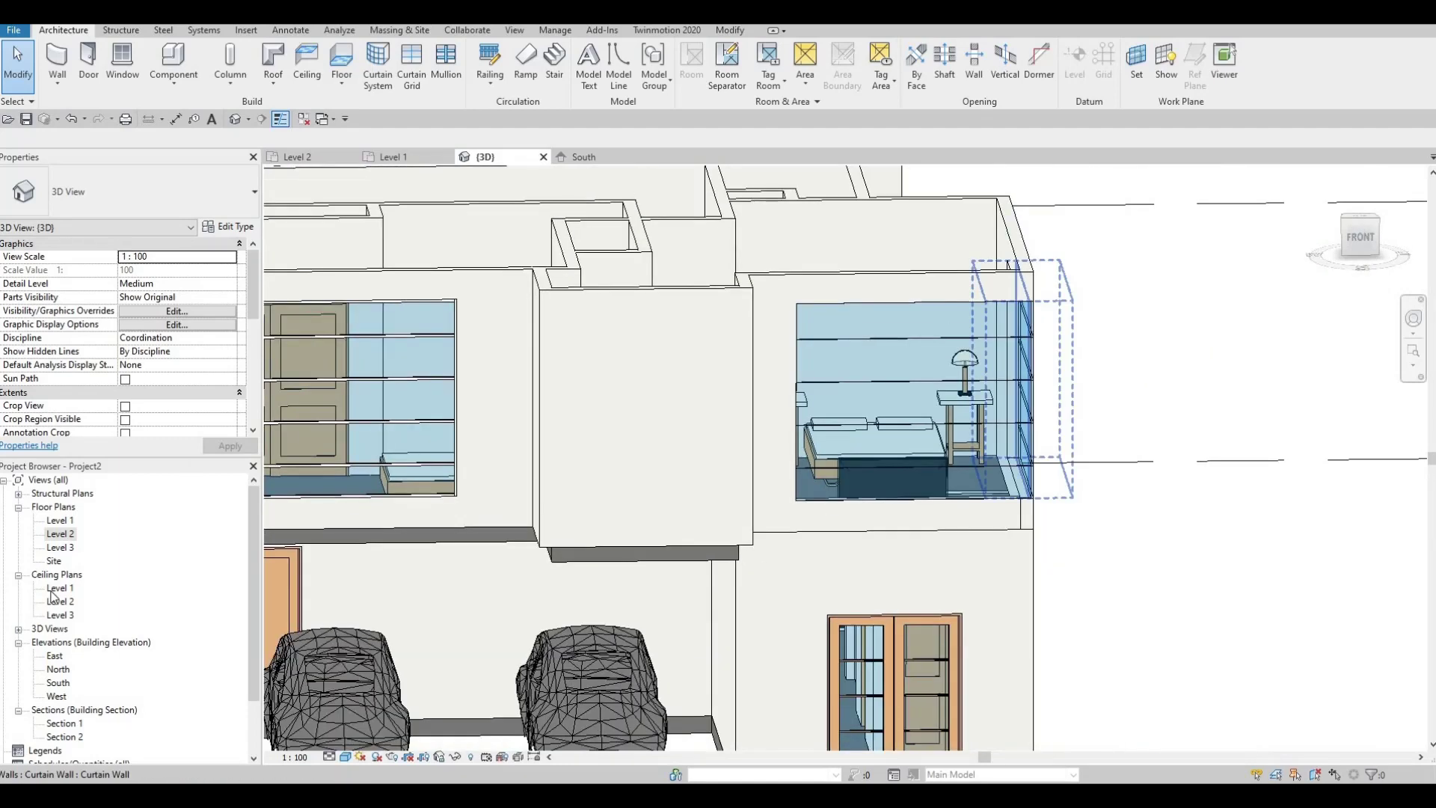
double_click(63, 534)
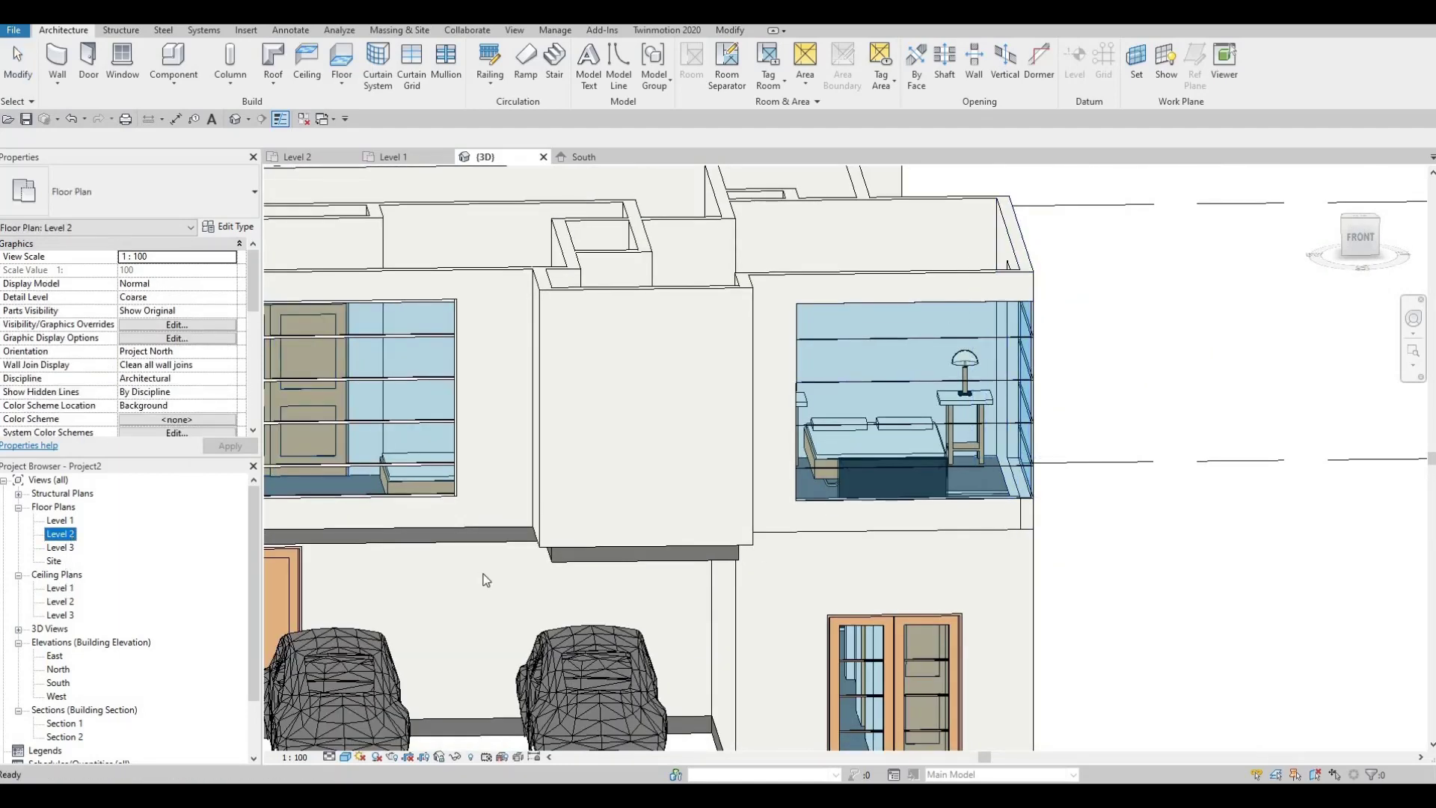
scroll(417, 557, down, 4)
middle_drag(525, 552, 56, 492)
scroll(586, 496, down, 1)
scroll(586, 496, down, 2)
middle_drag(842, 507, 602, 497)
scroll(702, 522, up, 3)
scroll(701, 524, up, 2)
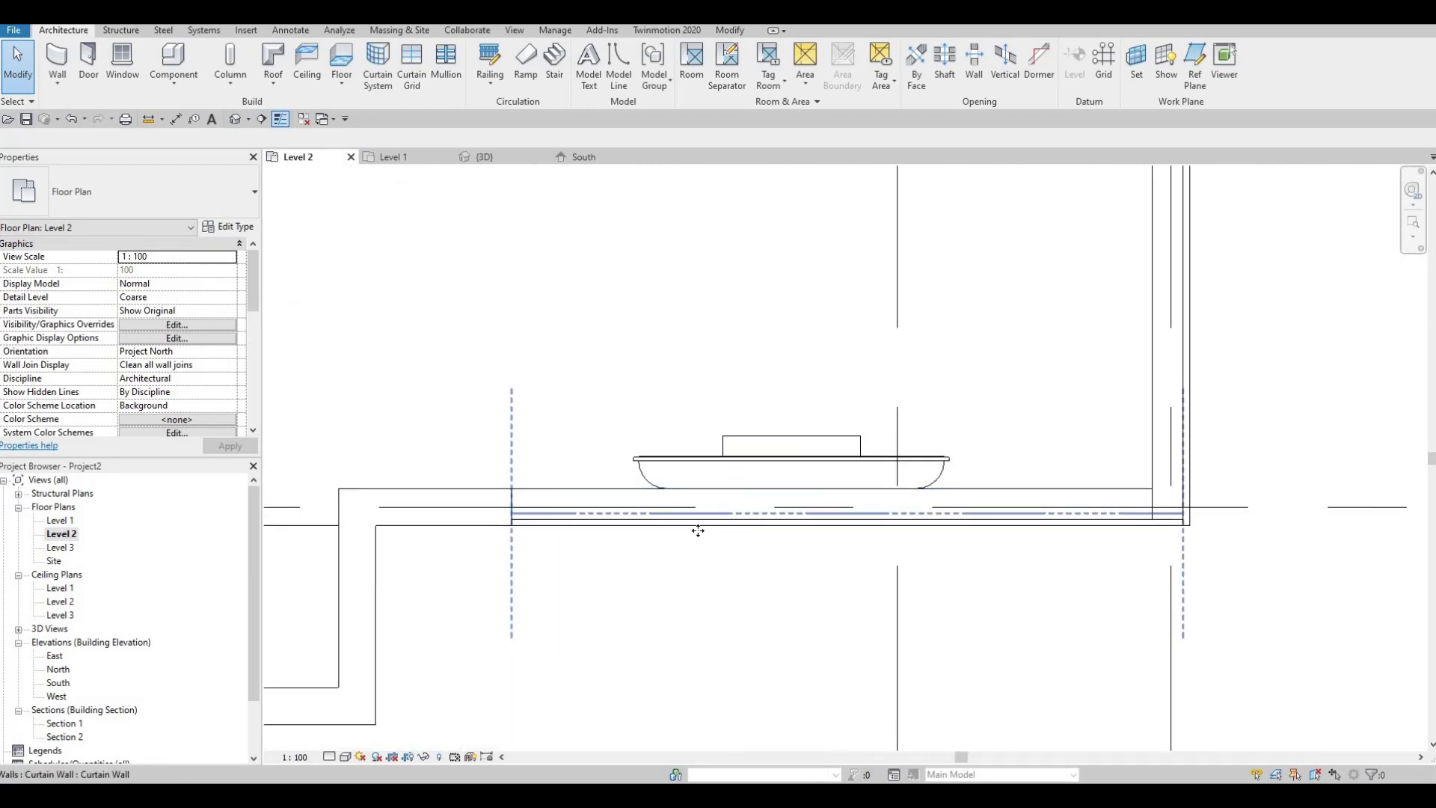
click(639, 504)
scroll(711, 510, down, 1)
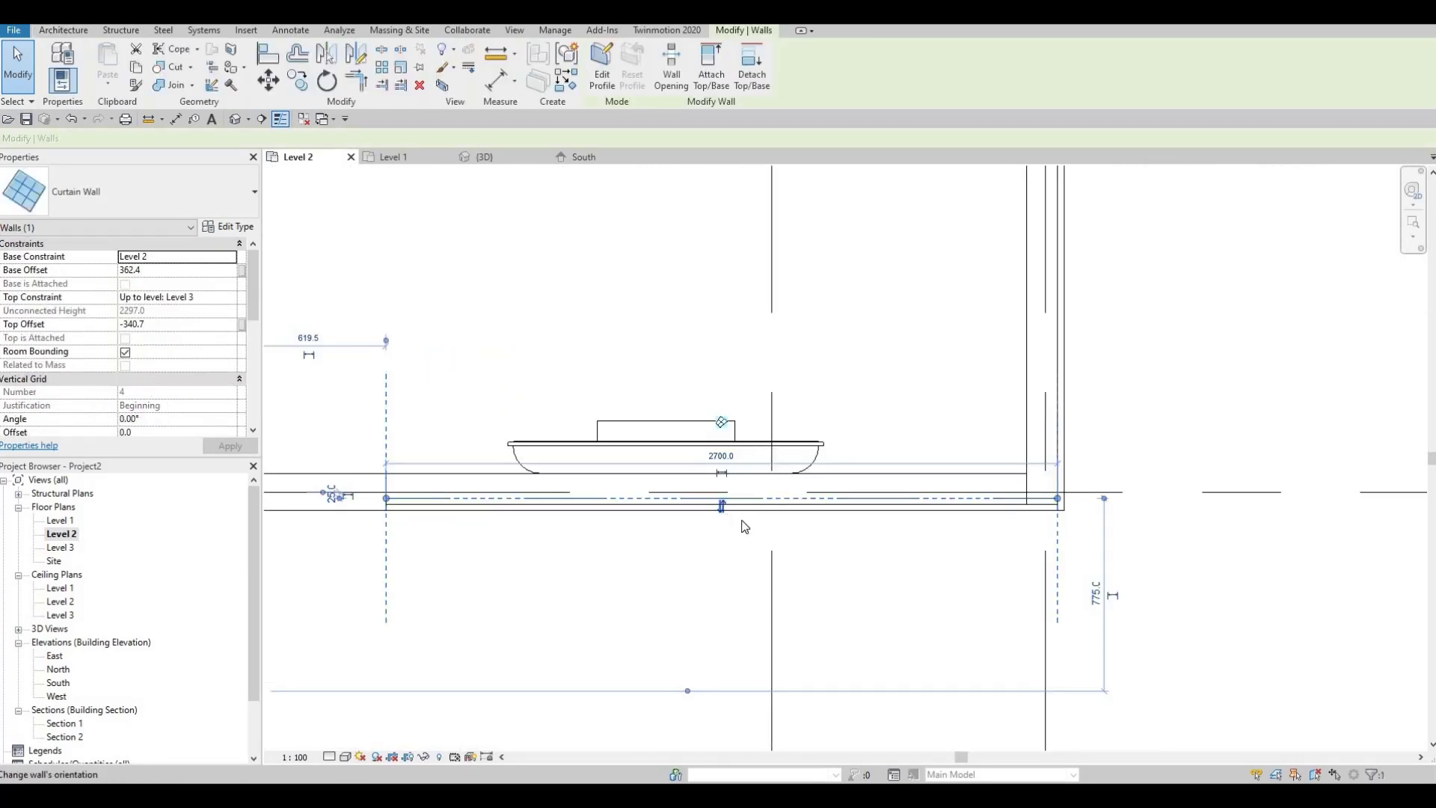
middle_drag(1058, 422, 845, 414)
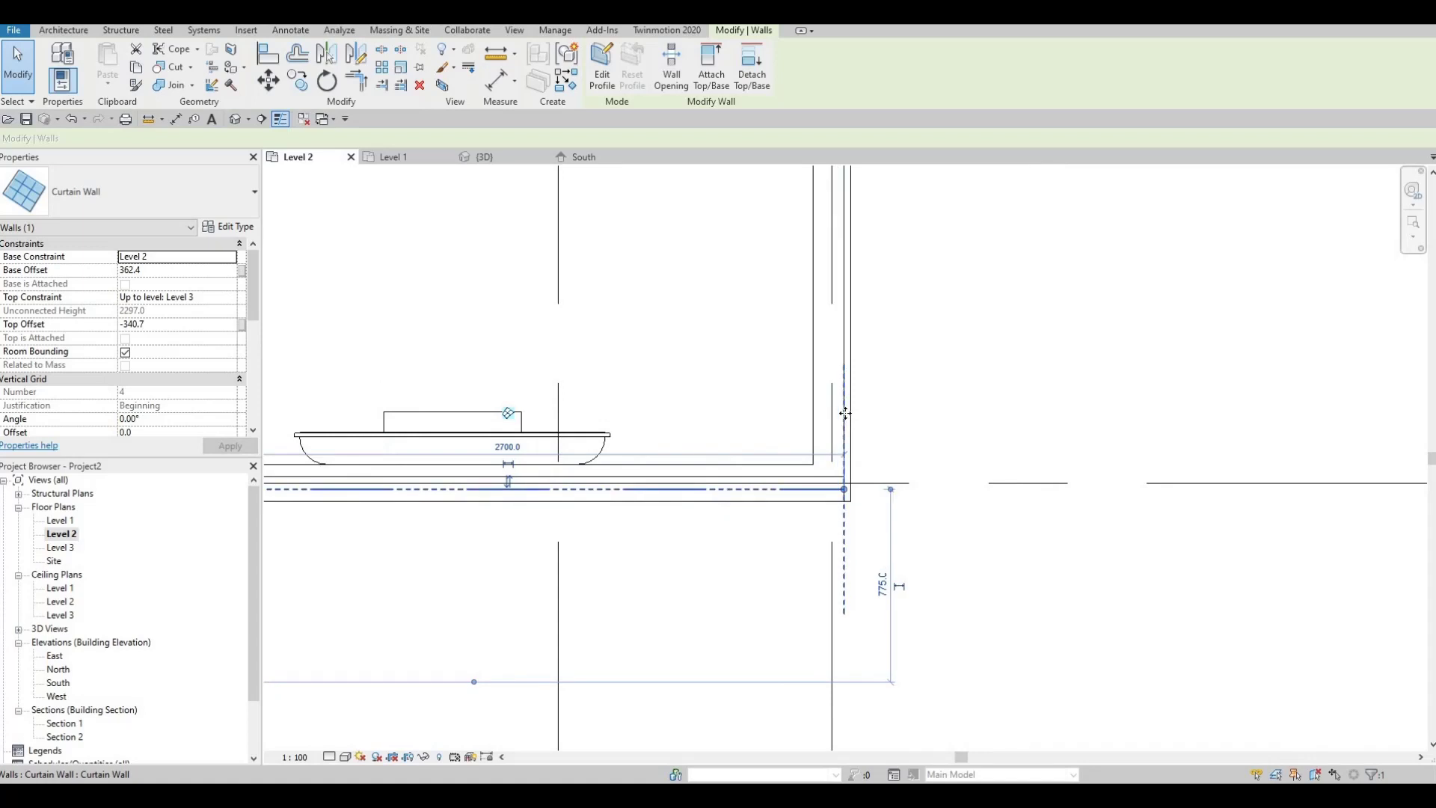
click(838, 412)
middle_drag(828, 204, 812, 248)
middle_drag(682, 570, 673, 421)
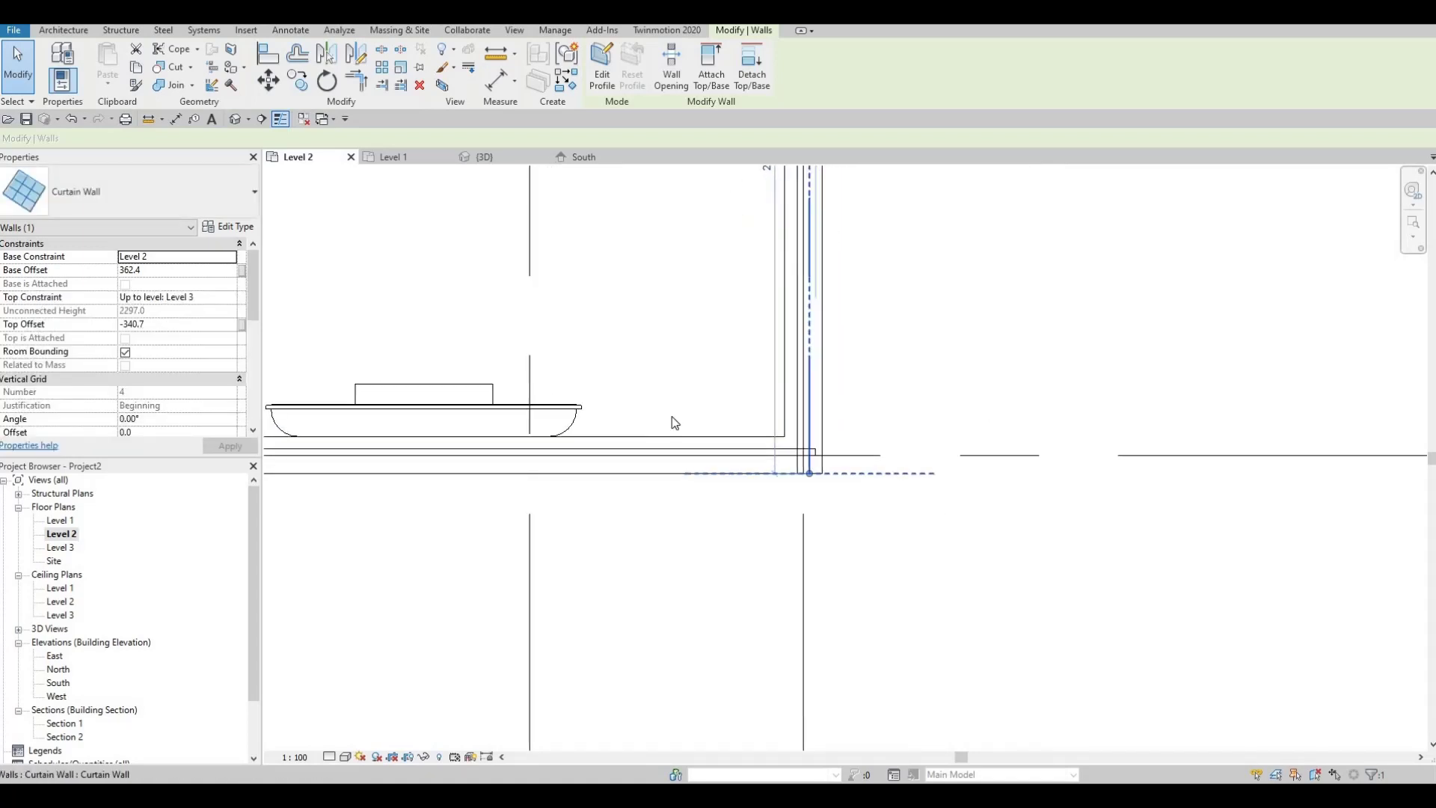
scroll(753, 401, up, 3)
middle_drag(845, 394, 901, 389)
scroll(898, 363, down, 2)
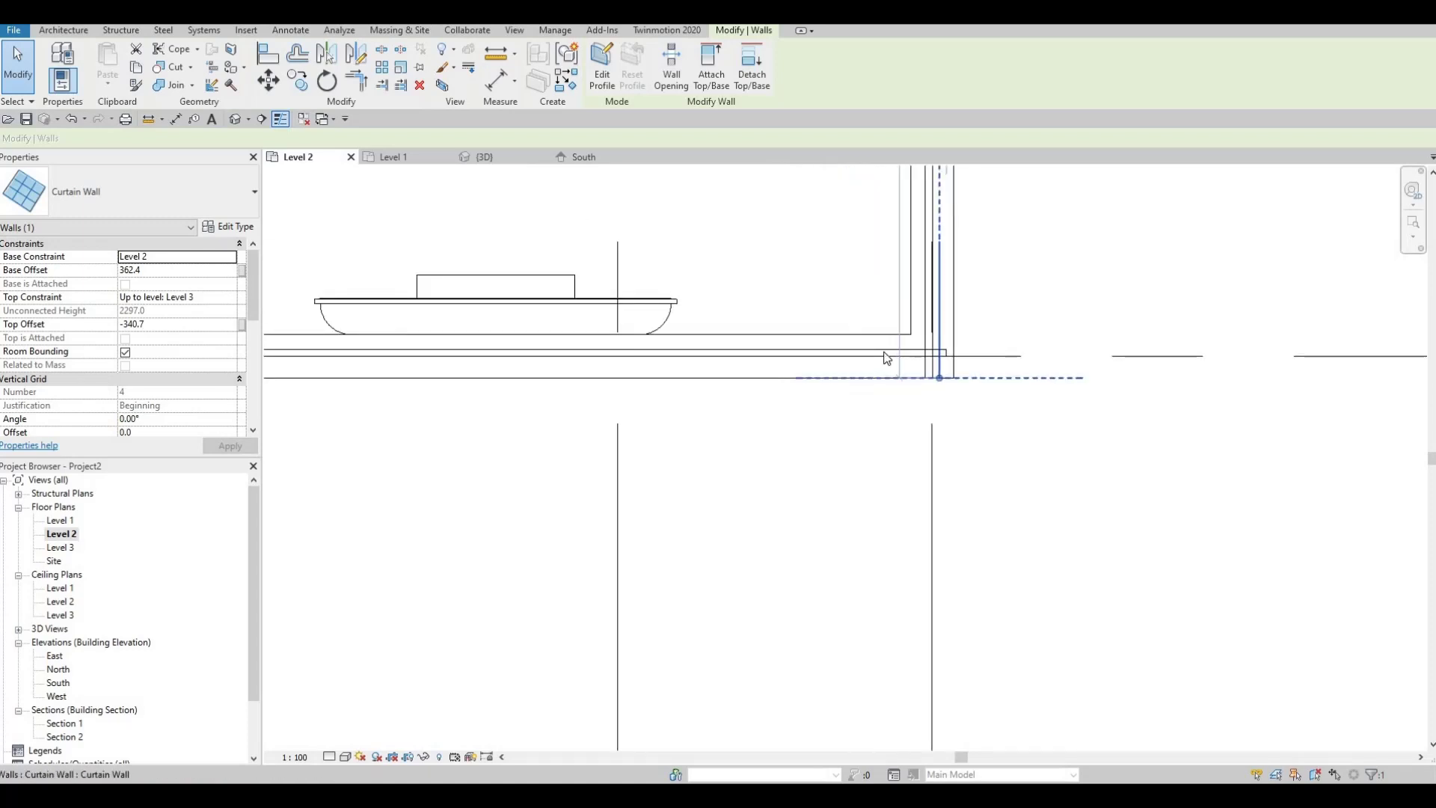
middle_drag(303, 351, 717, 345)
- Move the front curtain wall at this corner outward until its panel is flush with the exterior wall's outer face
click(711, 344)
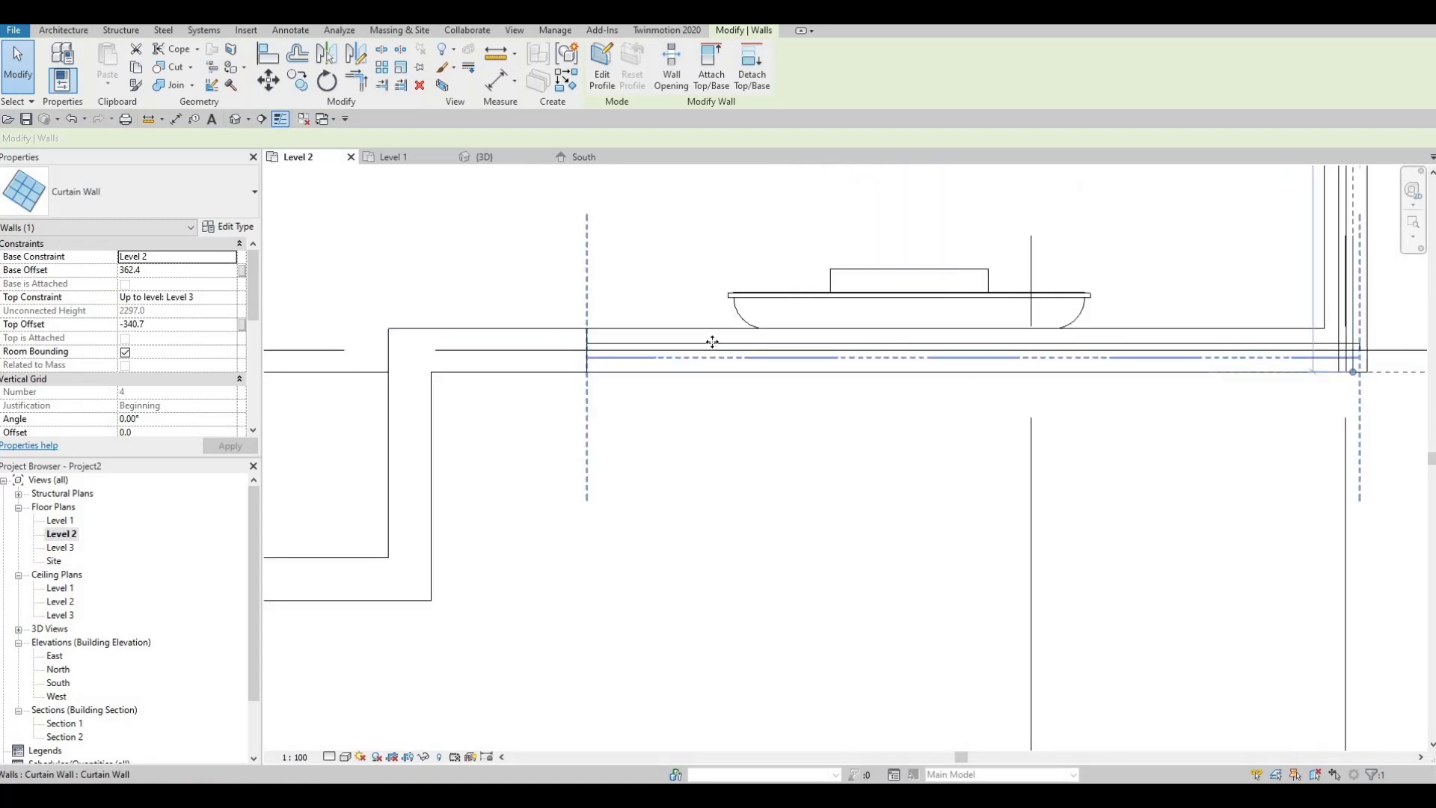
drag(712, 366, 704, 368)
key(Up)
key(Up)
key(Up)
key(Up)
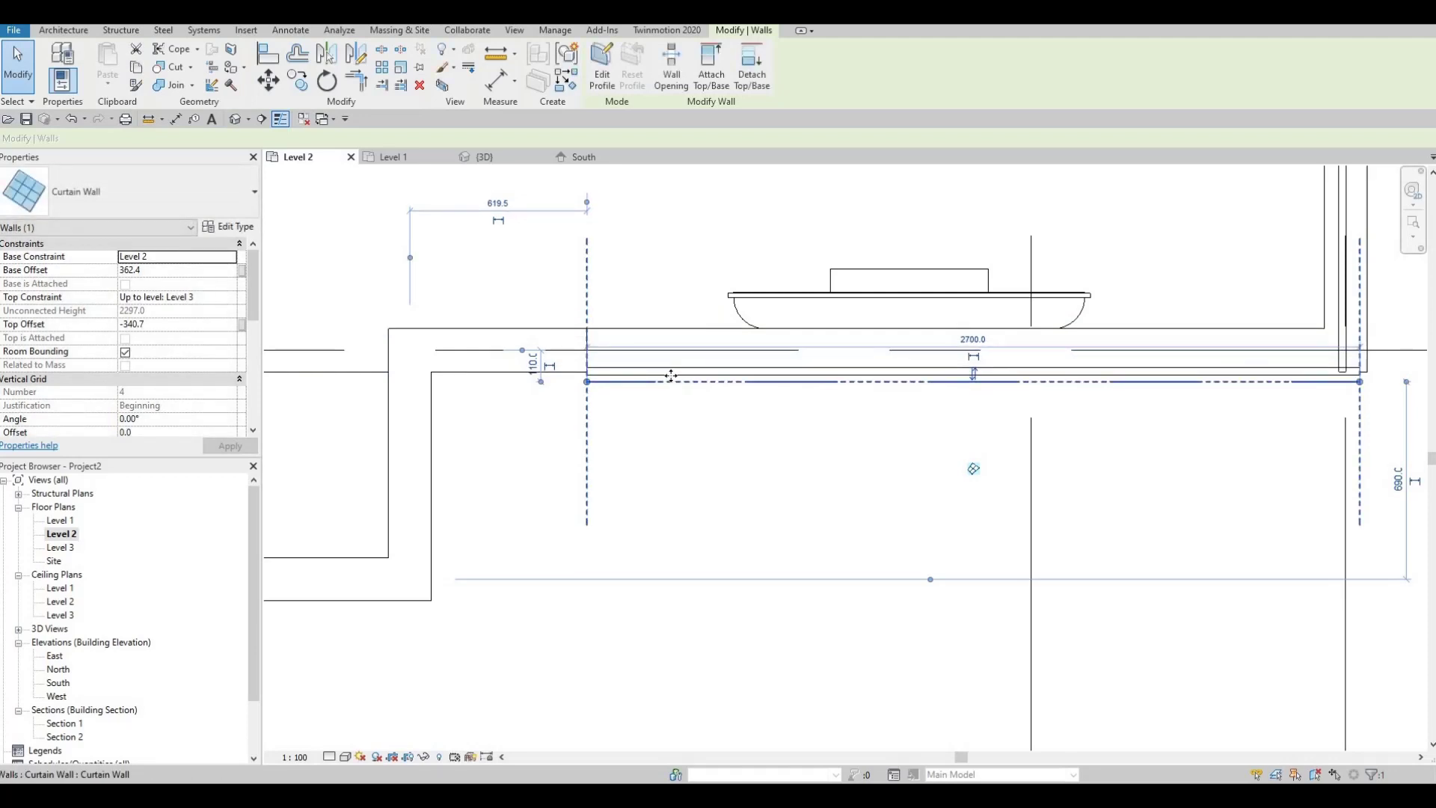
scroll(666, 380, up, 5)
scroll(706, 446, down, 6)
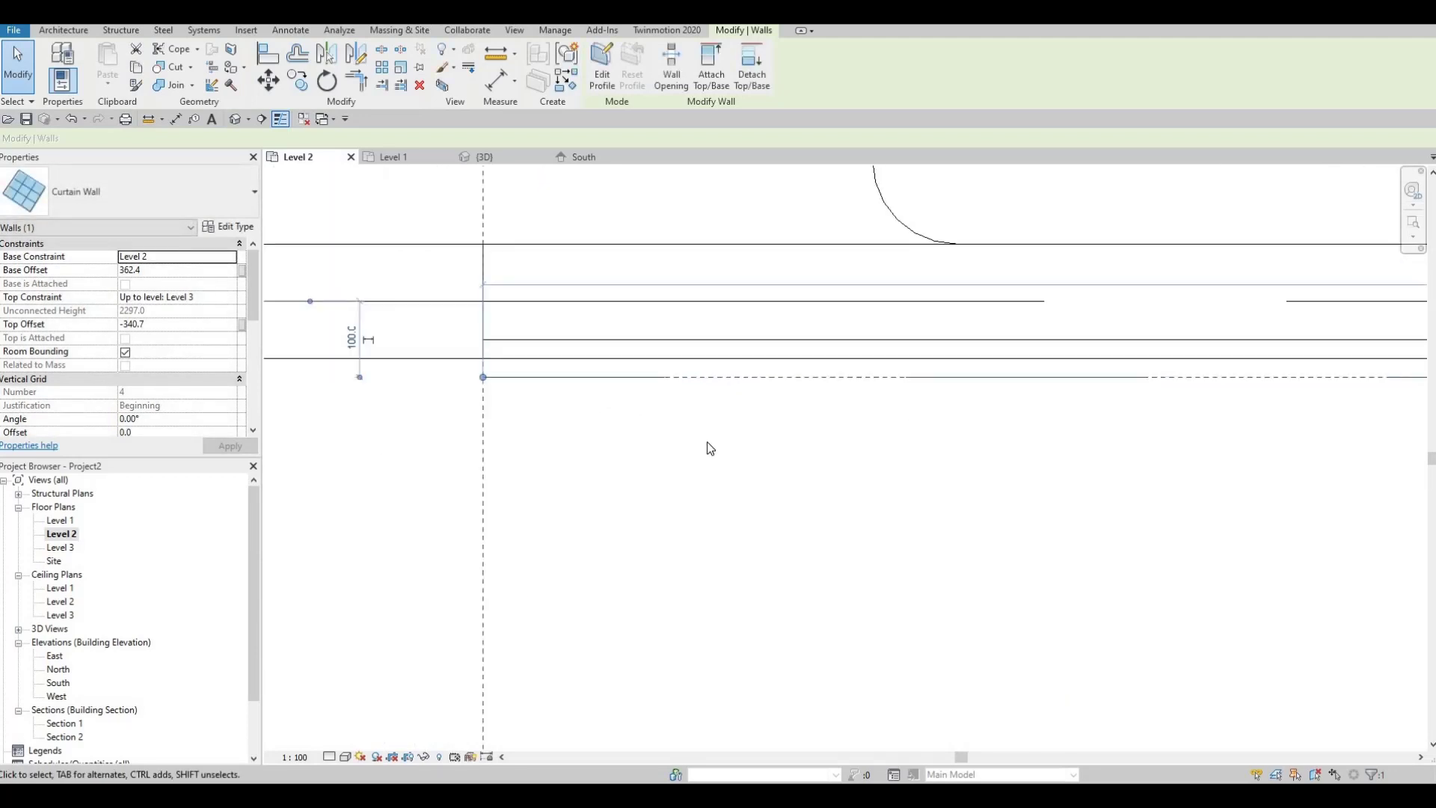
scroll(651, 403, up, 5)
scroll(602, 432, up, 2)
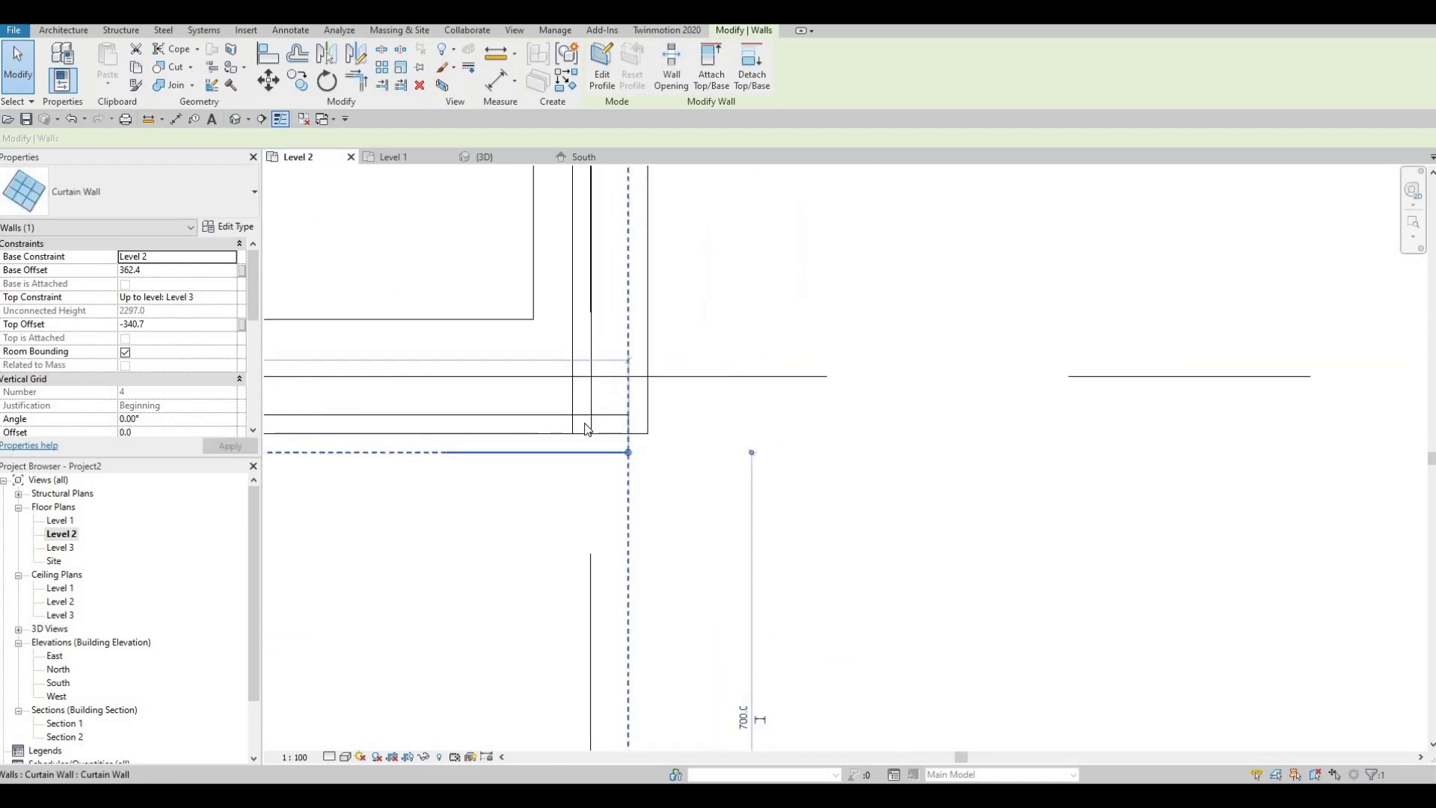
- Move the adjoining side curtain wall outward to the exterior wall's outer face so both walls meet at the corner
click(613, 374)
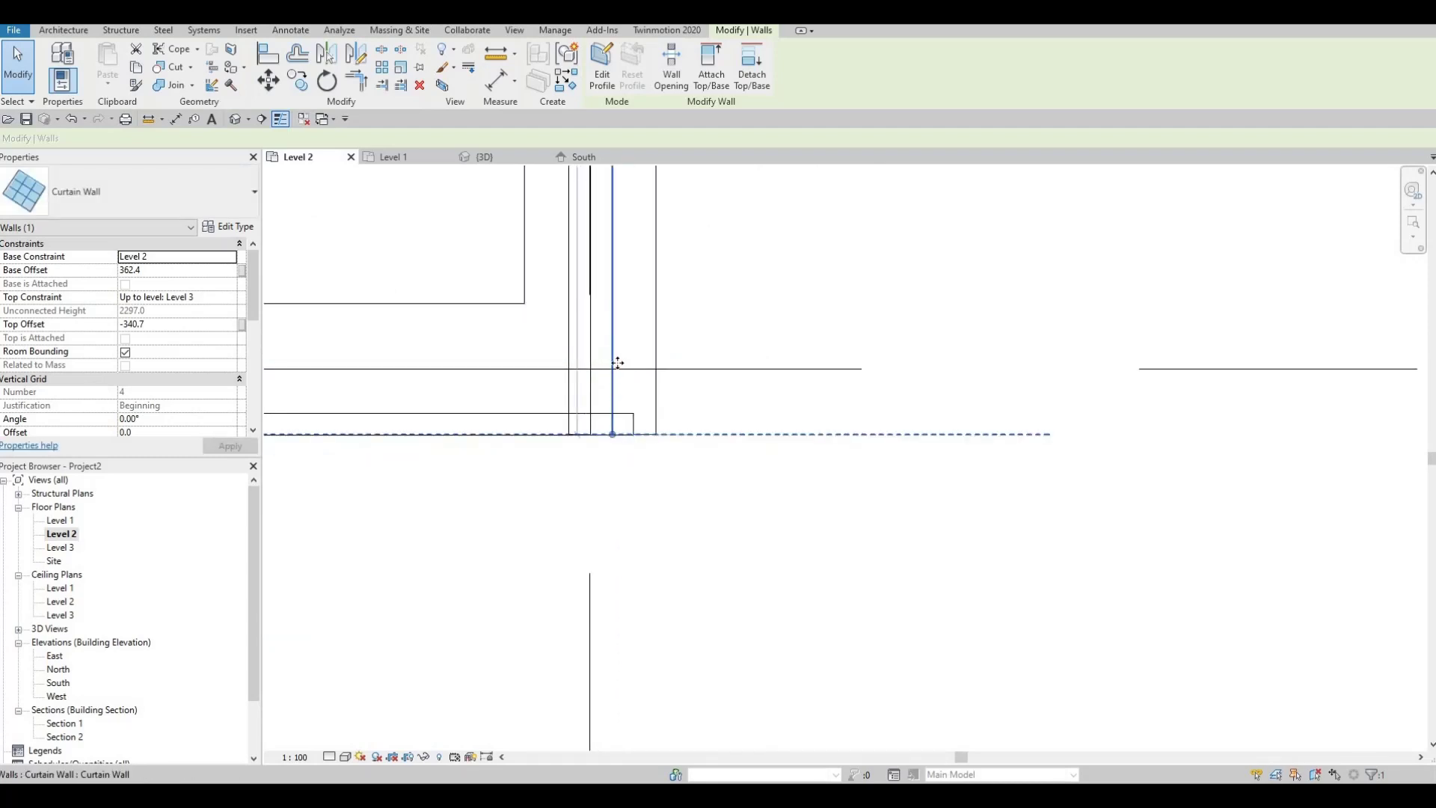
drag(645, 361, 655, 400)
key(Escape)
key(Escape)
scroll(705, 334, down, 2)
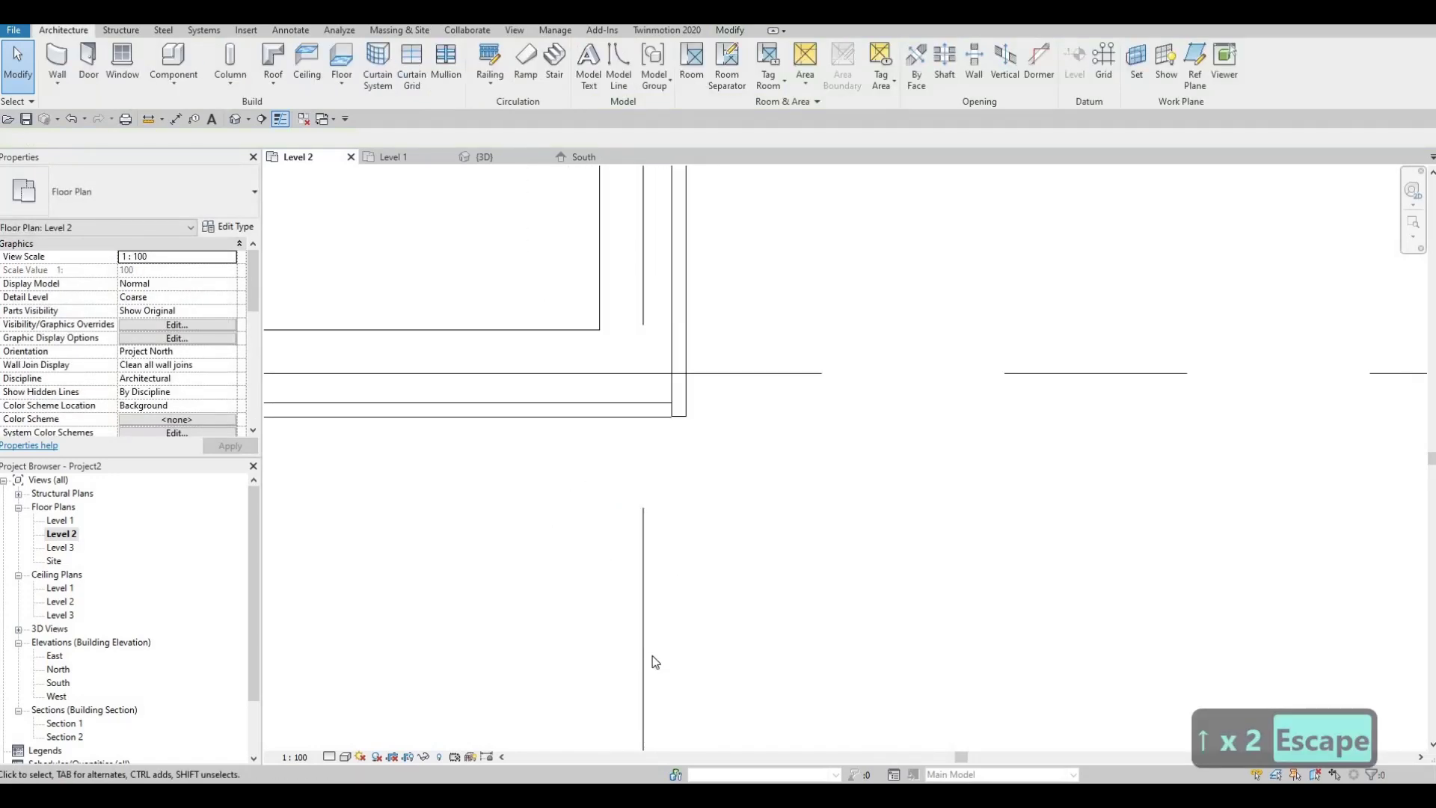
scroll(638, 346, up, 4)
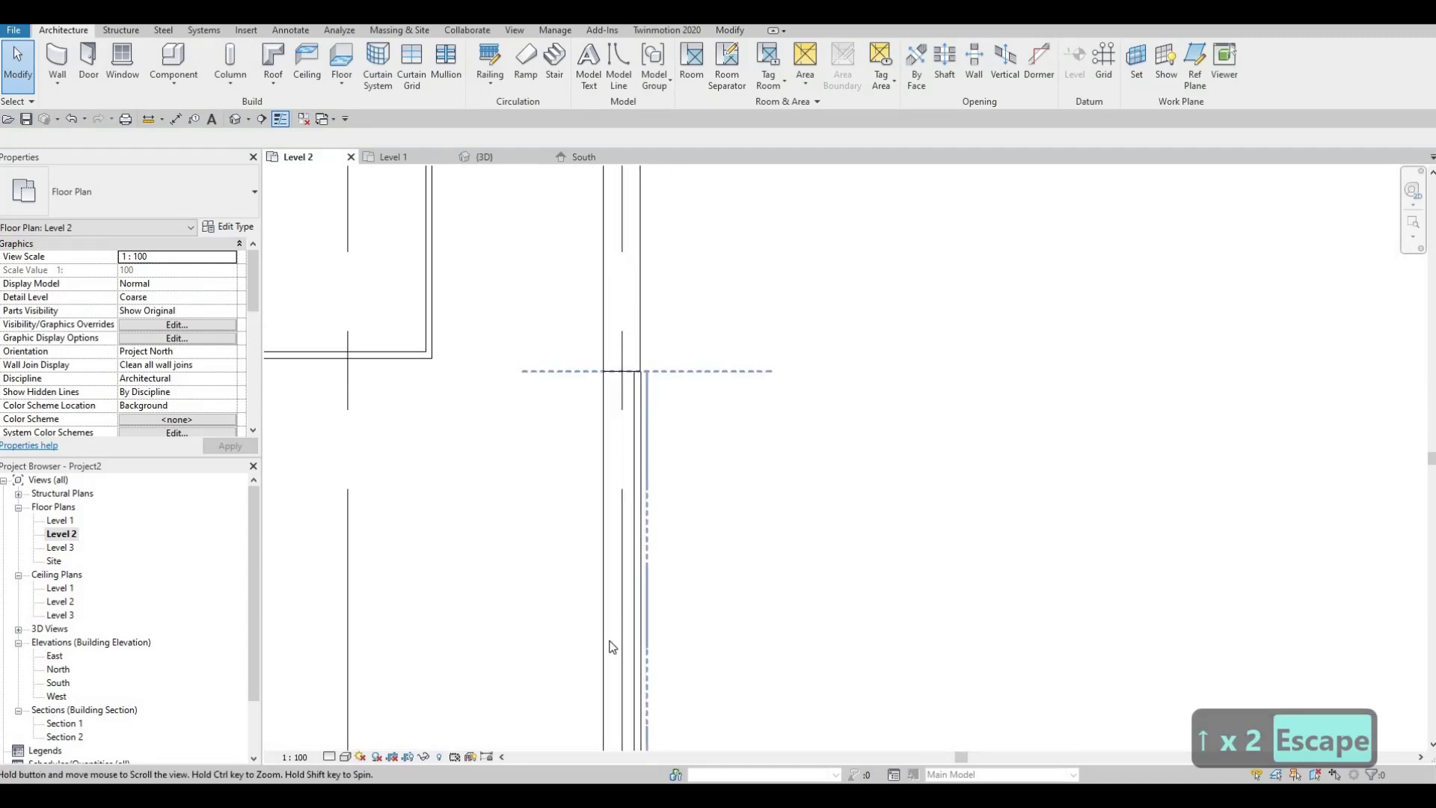
middle_drag(613, 647, 647, 416)
scroll(647, 416, down, 2)
middle_drag(443, 644, 558, 520)
scroll(559, 519, down, 1)
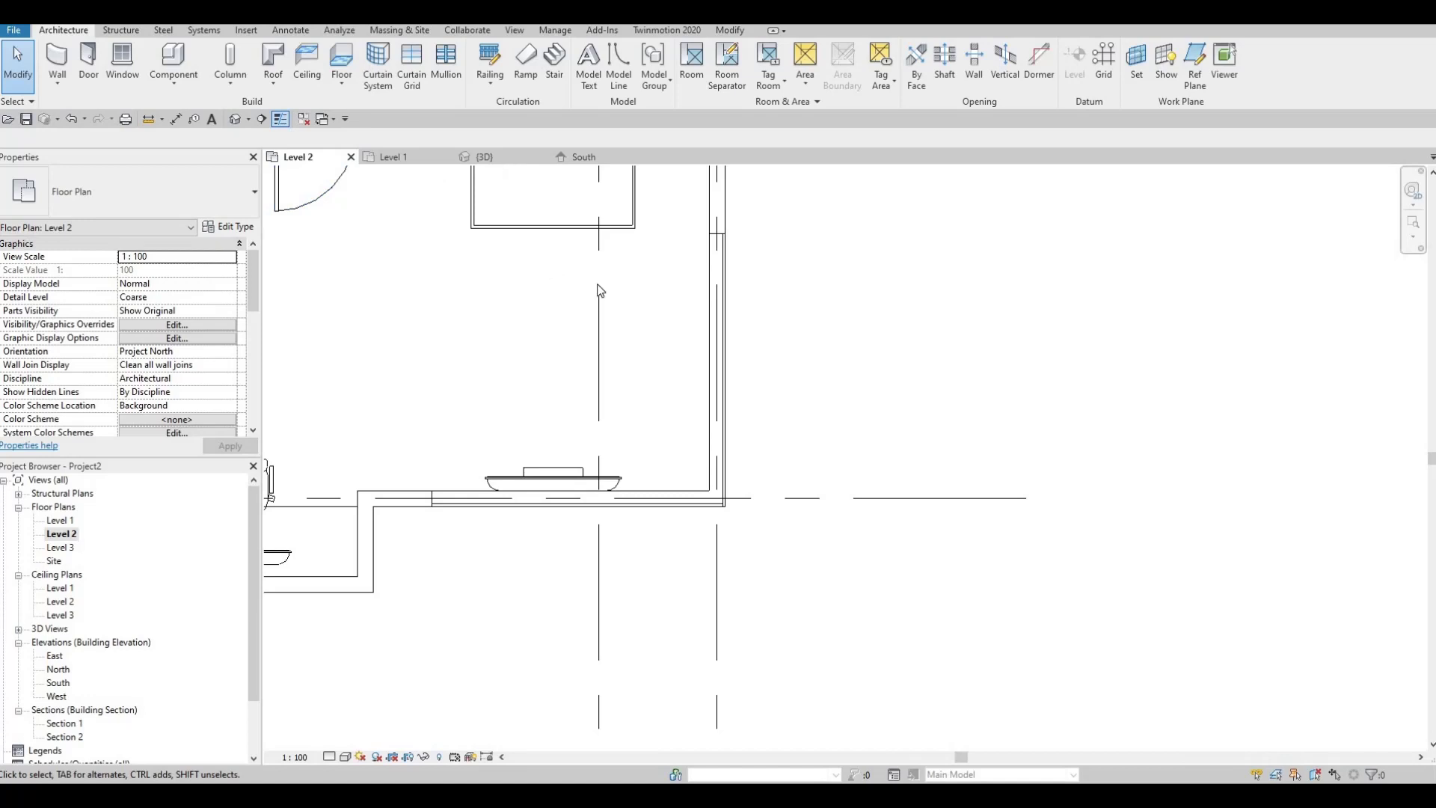
- In the 3D view, place 30mm Square mullions on all grid lines of both curtain walls at this corner
click(486, 157)
shift+middle_drag(606, 316, 497, 329)
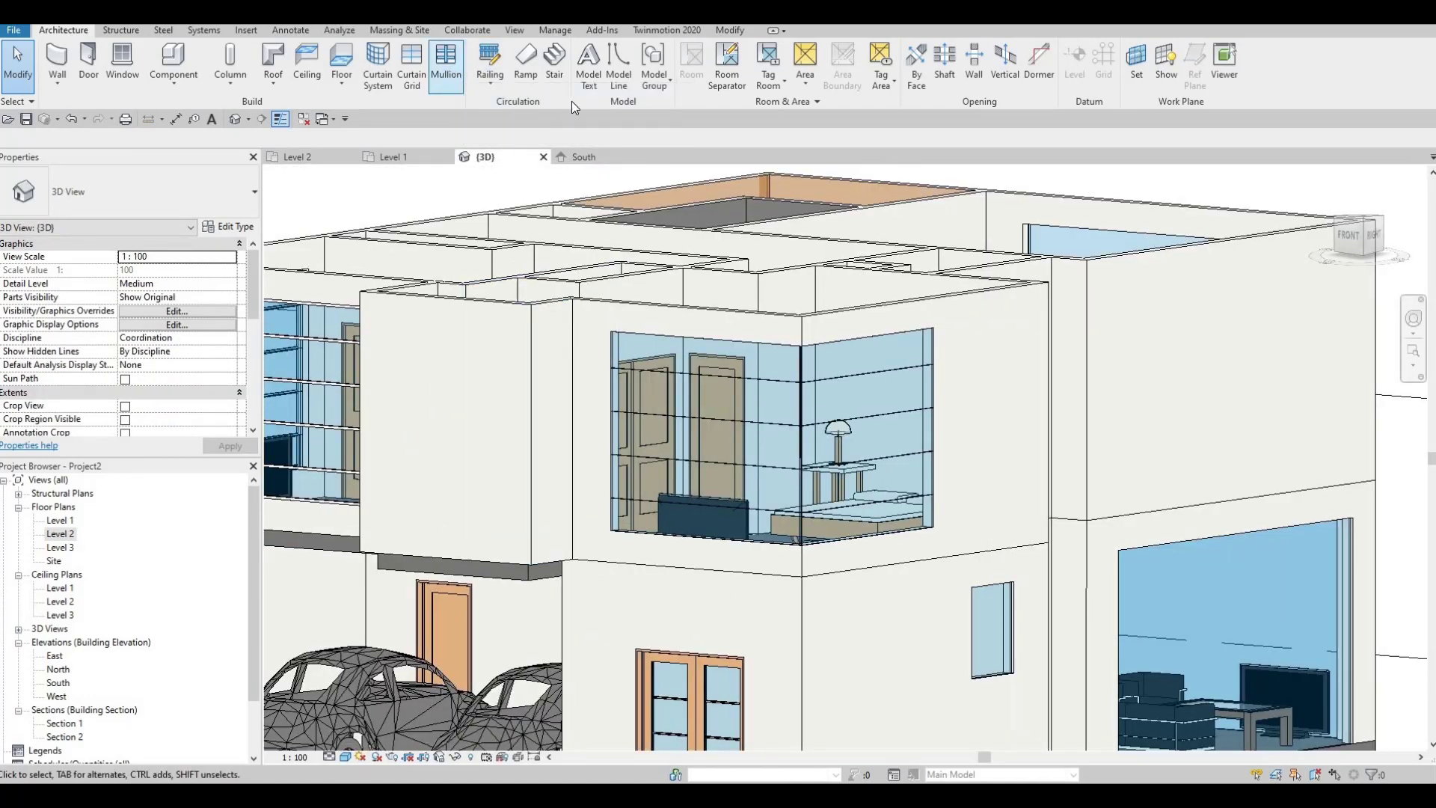
click(682, 63)
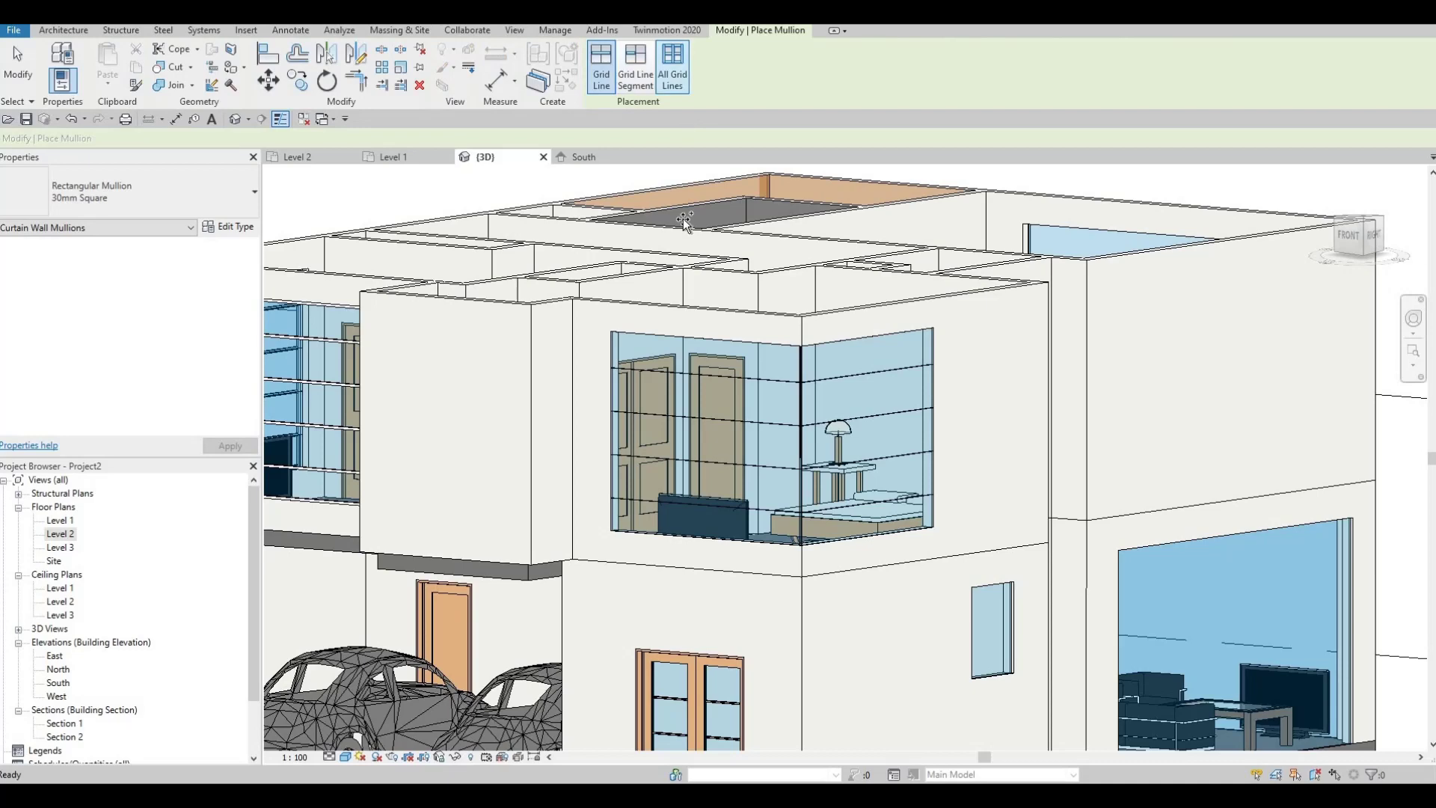
click(715, 378)
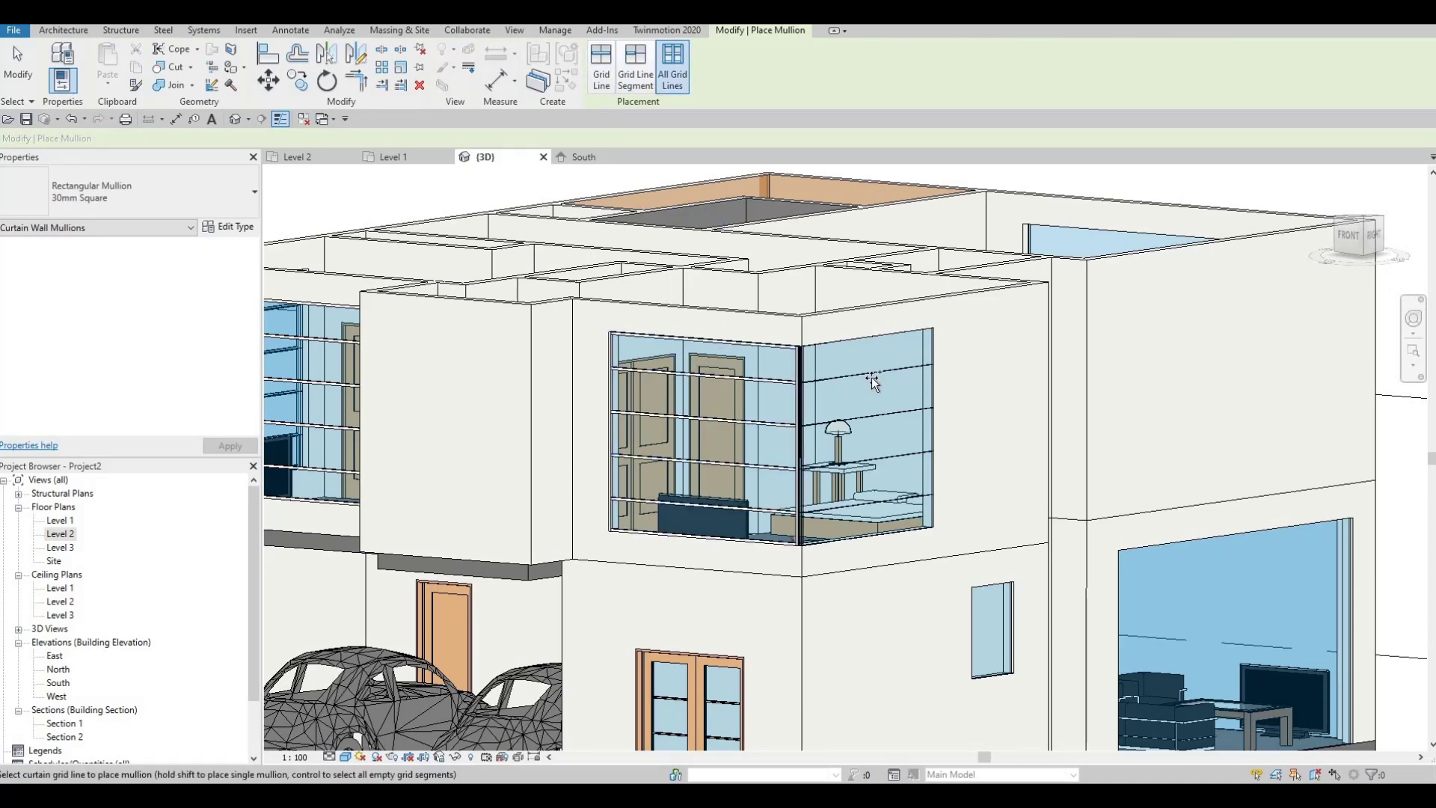
click(855, 406)
scroll(675, 347, up, 6)
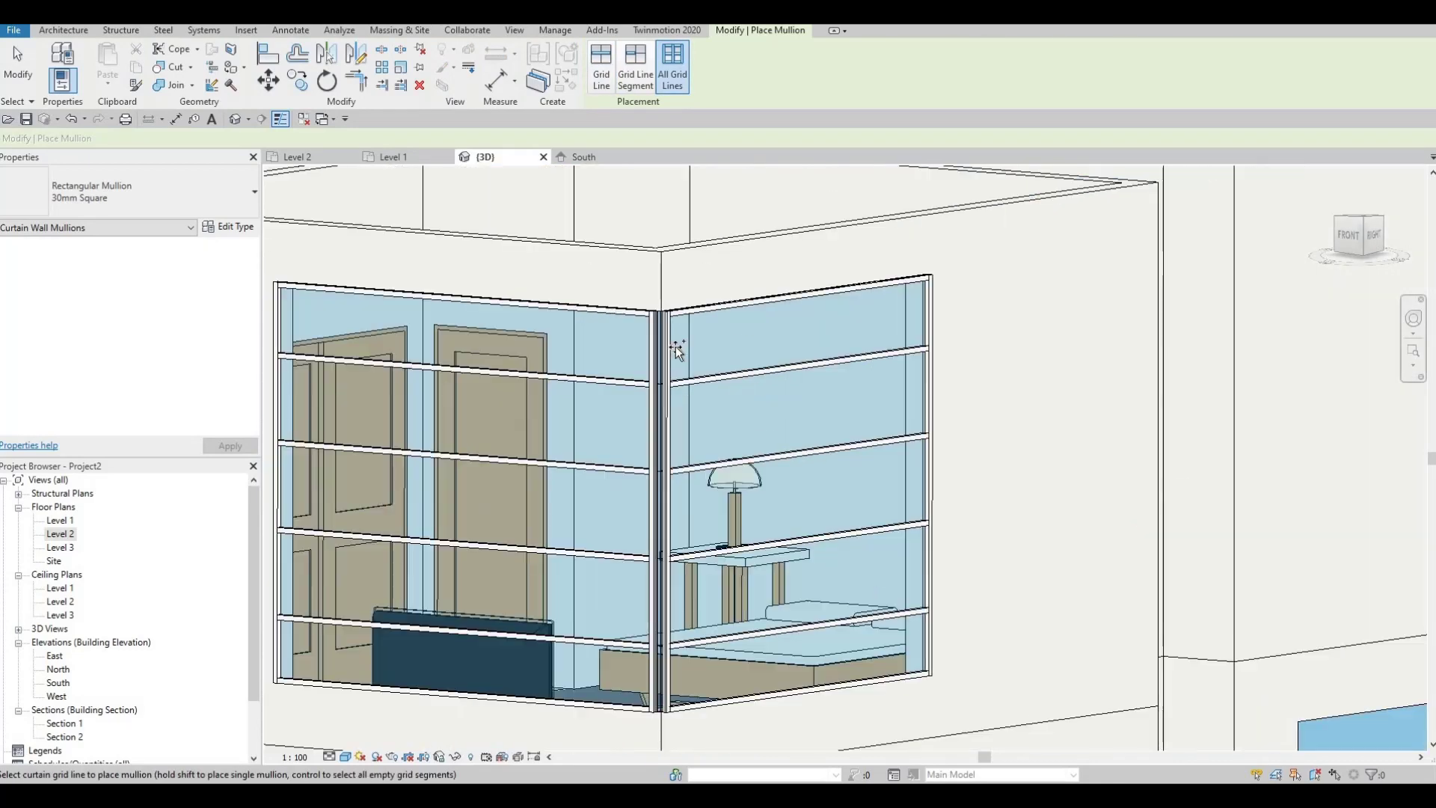
scroll(661, 328, up, 2)
key(Escape)
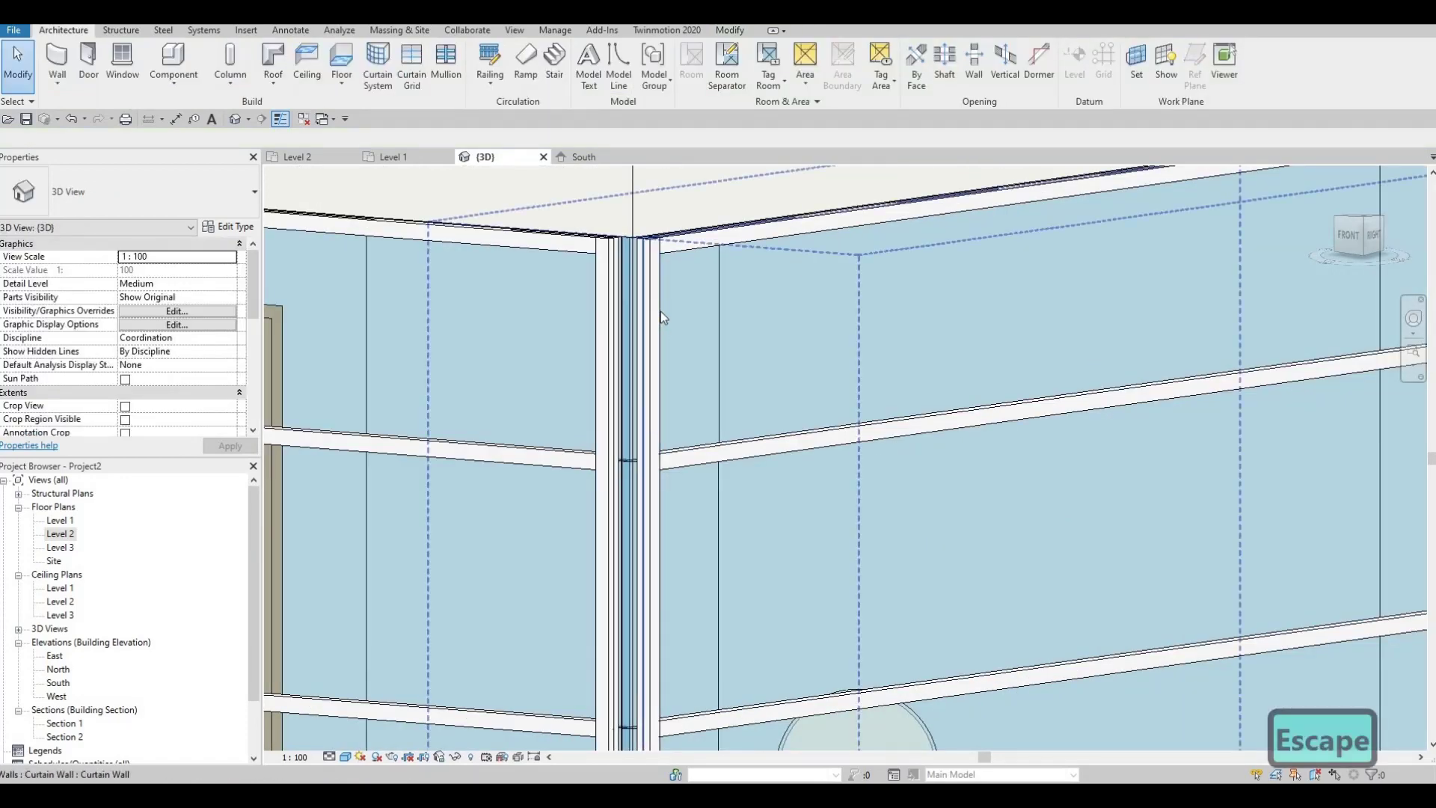
- Delete the vertical corner mullions of both curtain walls in the upper panel rows at this front corner
click(657, 313)
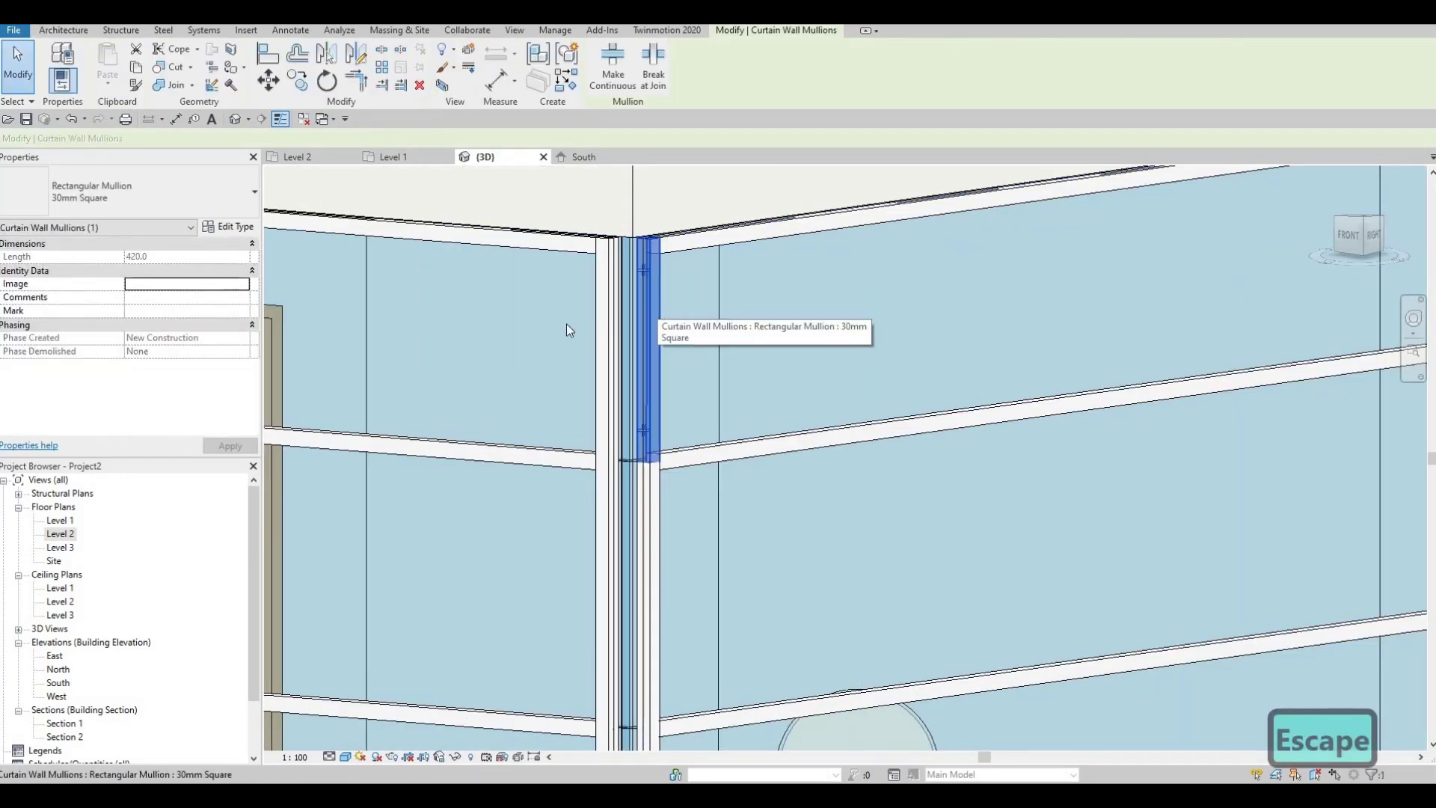
key(Delete)
key(Delete)
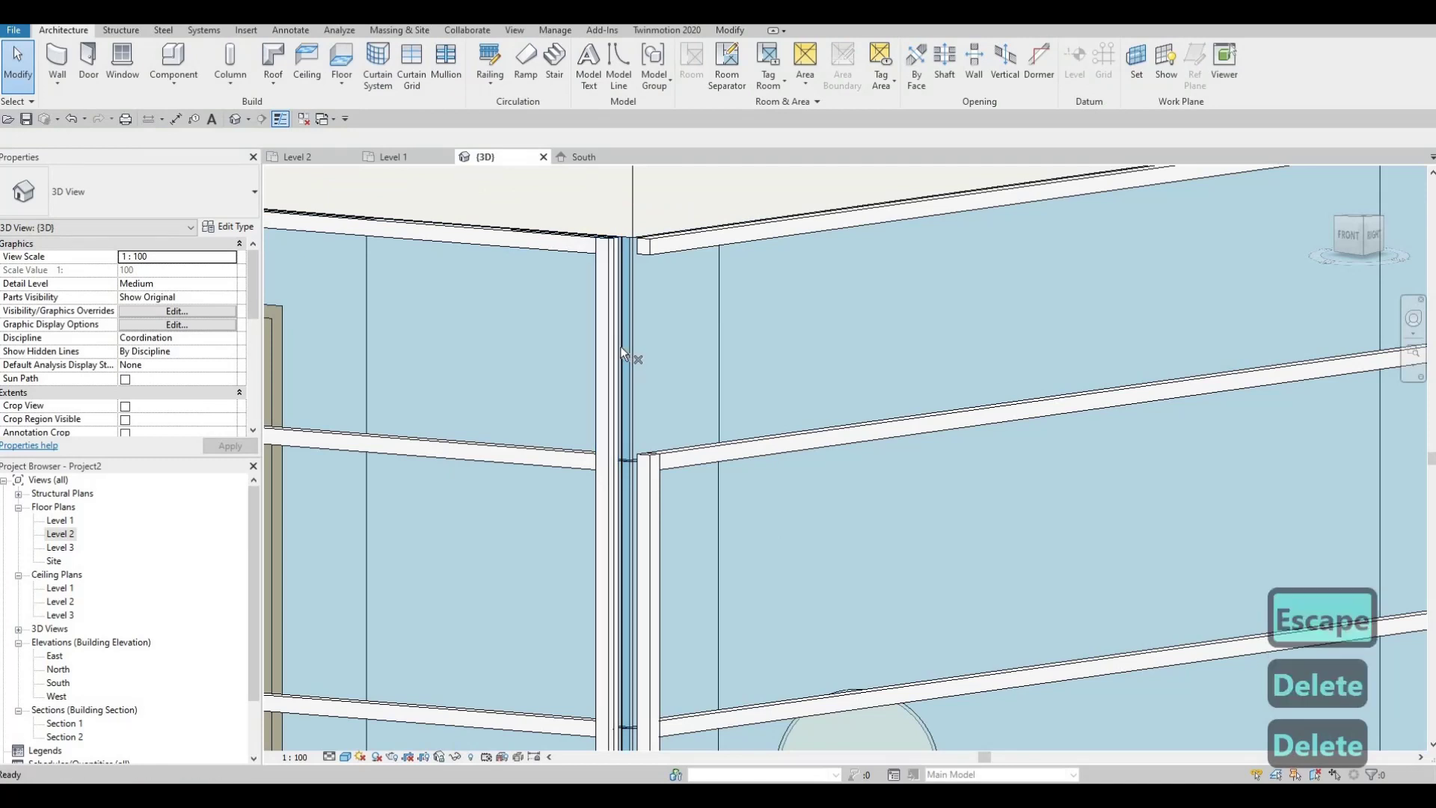
middle_drag(608, 364, 595, 312)
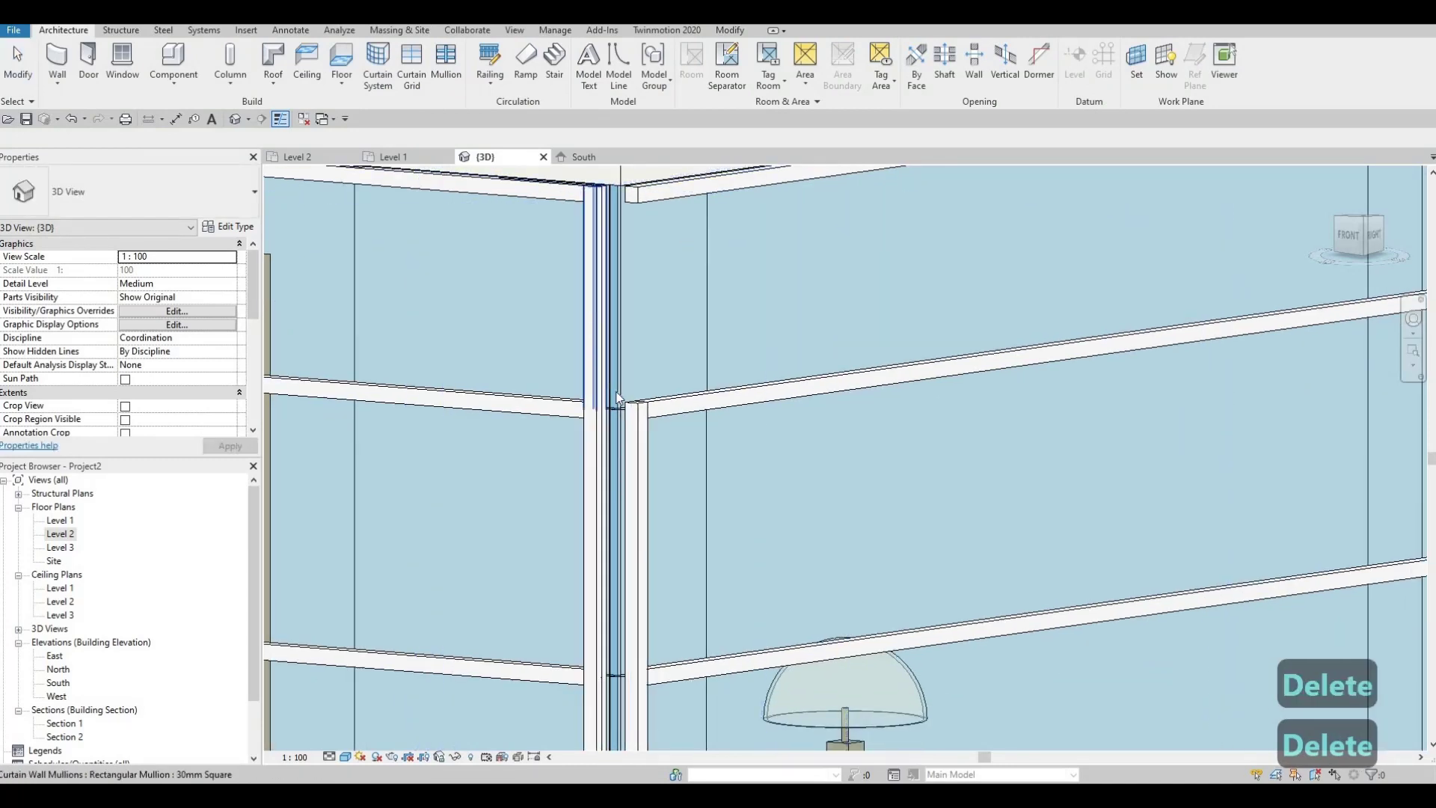
click(589, 332)
key(Delete)
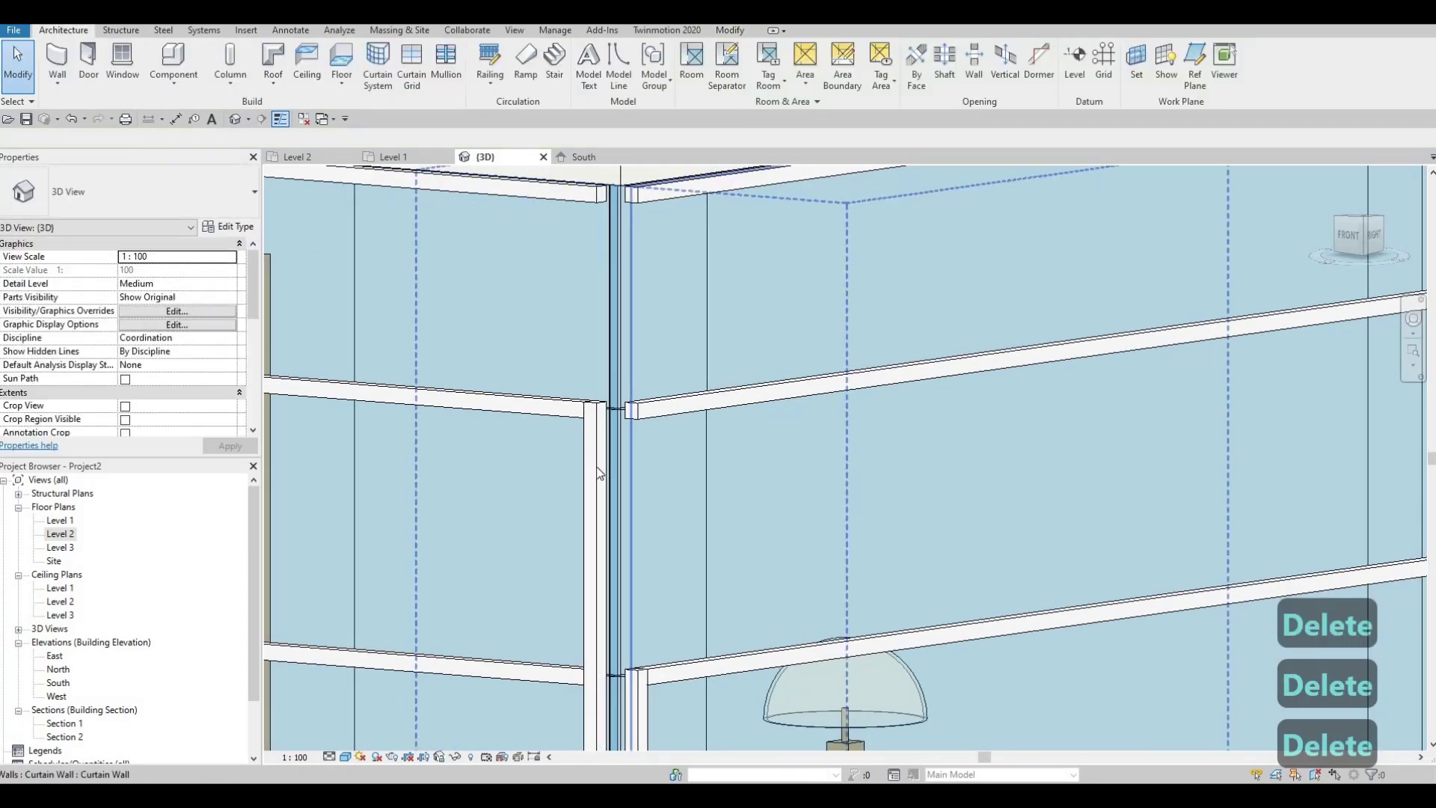
click(596, 471)
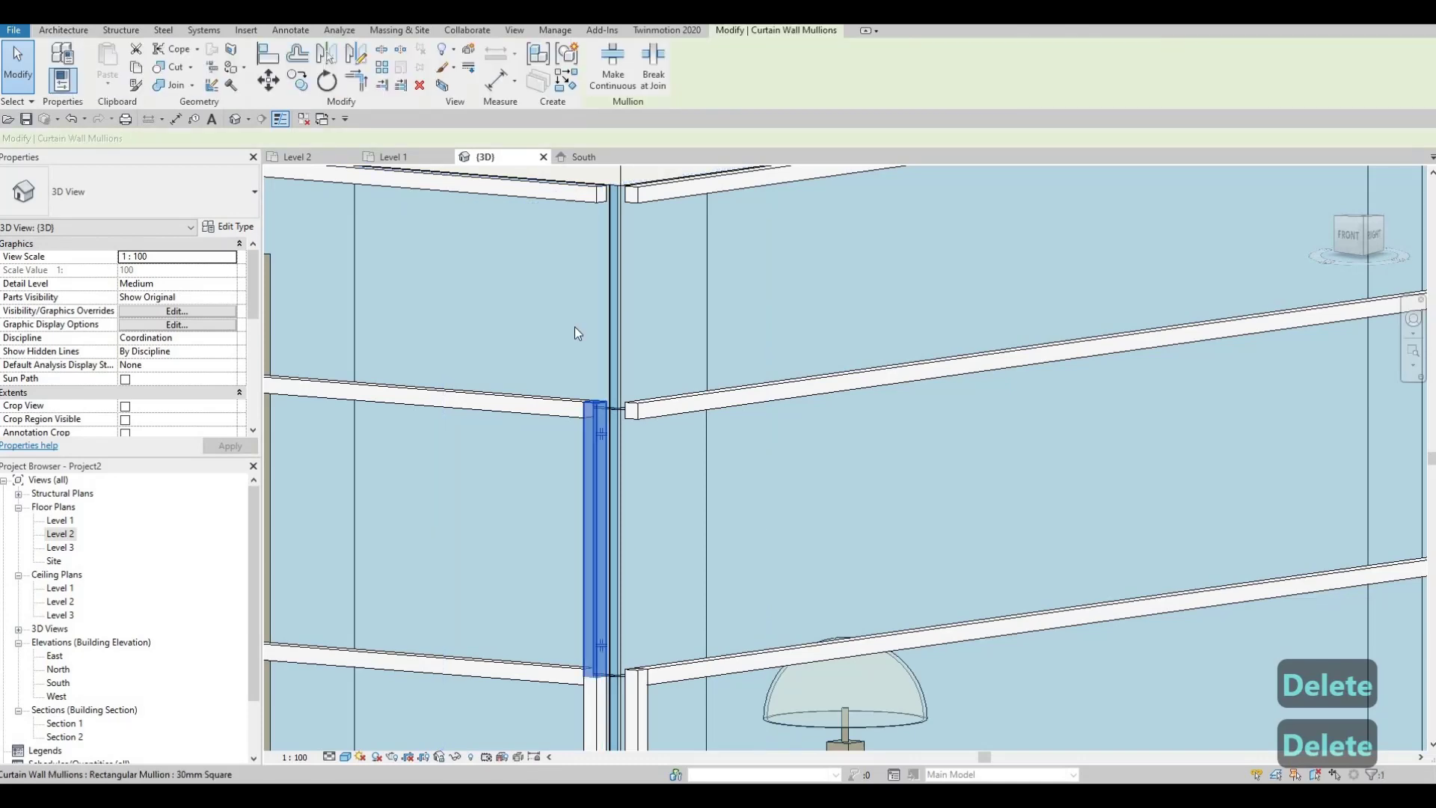
key(Delete)
middle_drag(632, 738, 587, 376)
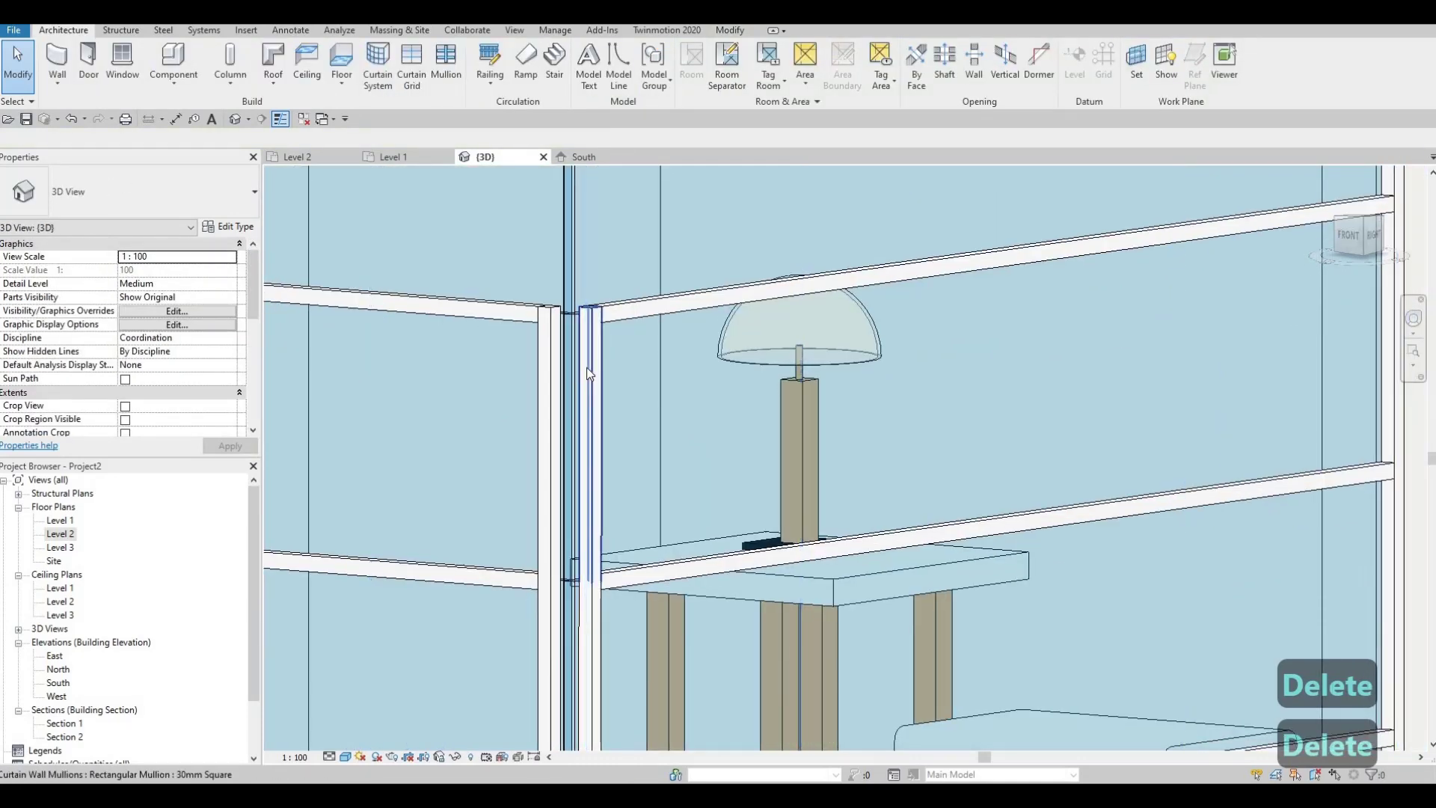
click(586, 368)
key(Delete)
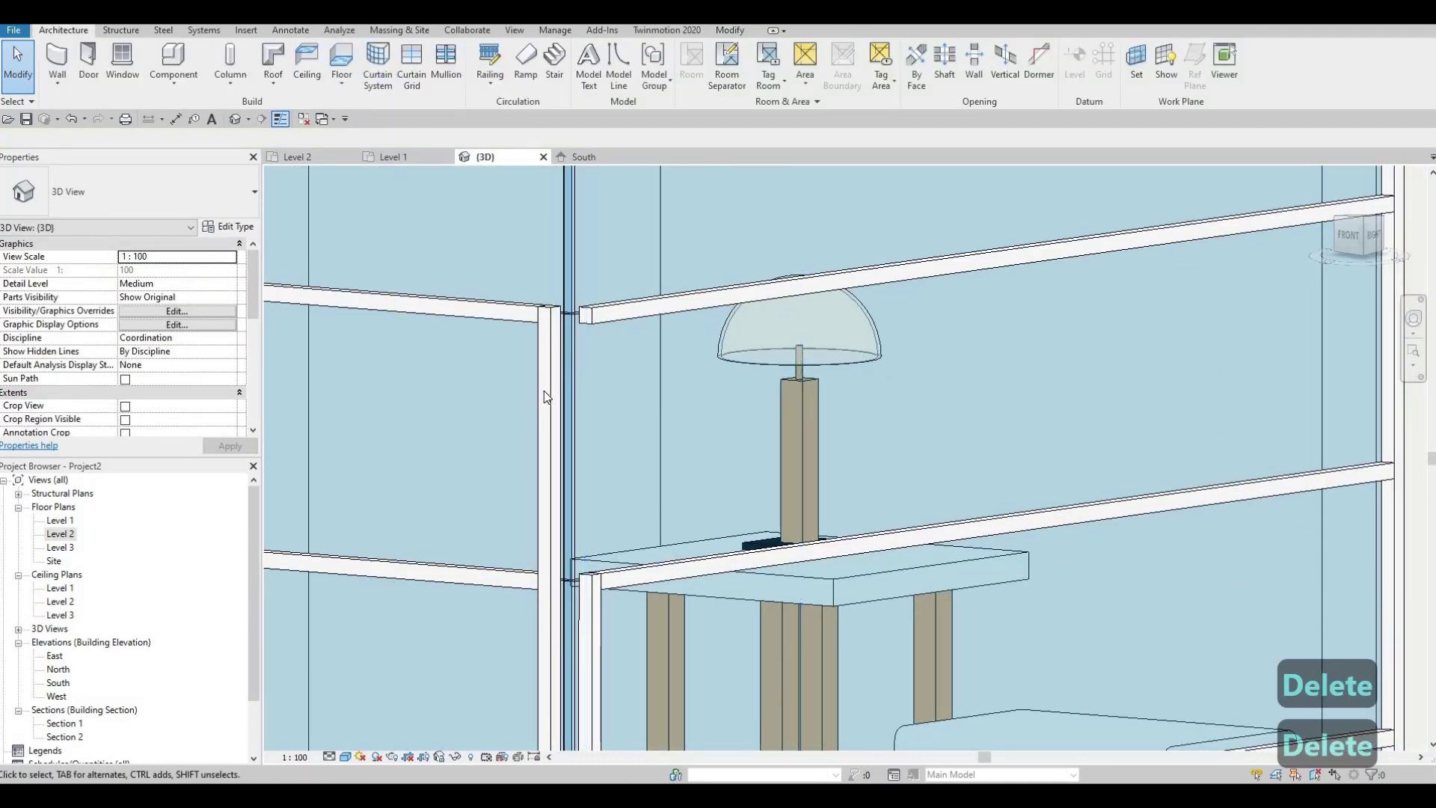
click(570, 434)
key(Delete)
- Delete the remaining vertical corner mullions of both curtain walls in the lower panel rows, down to the sill
middle_drag(602, 655, 604, 424)
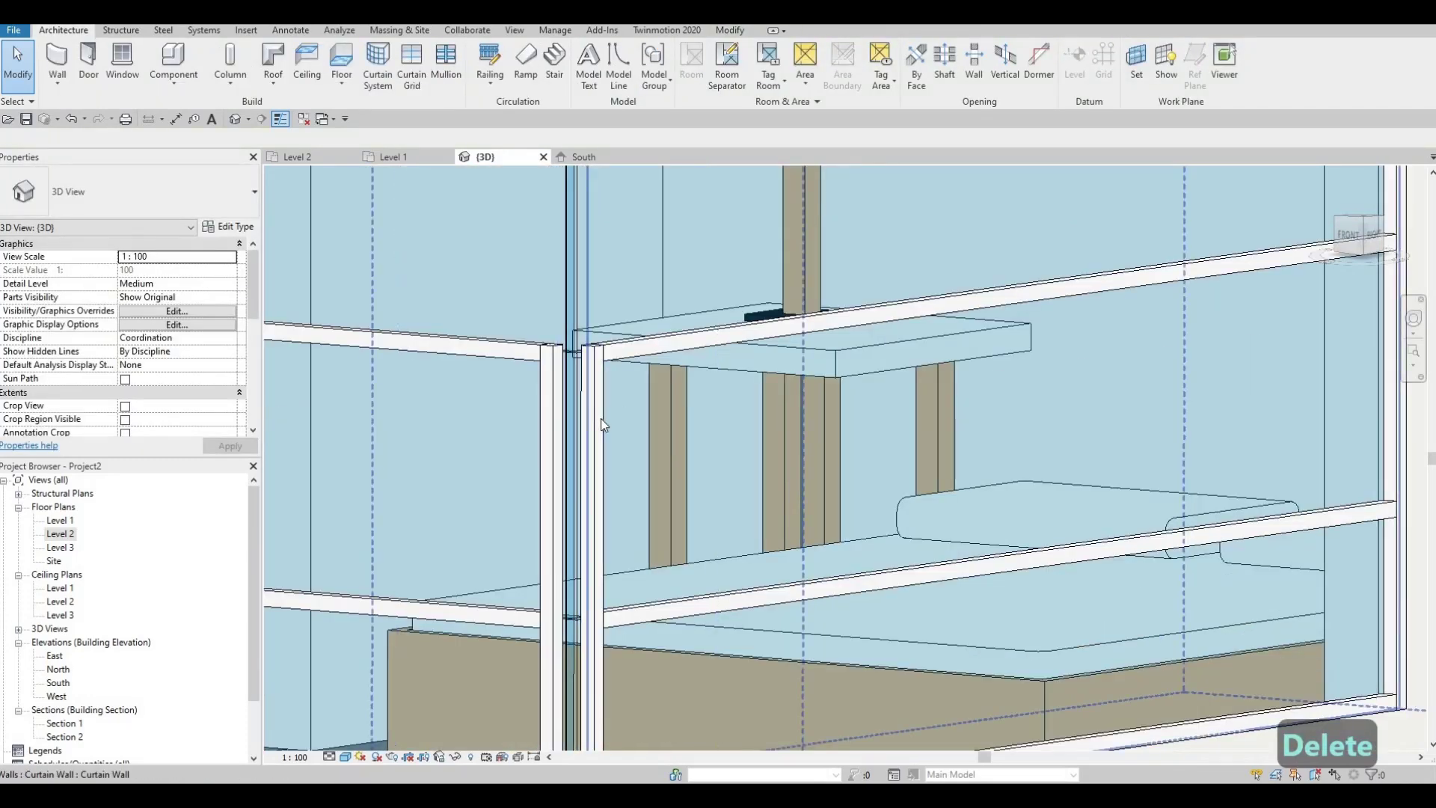
click(598, 420)
key(Delete)
click(545, 419)
key(Delete)
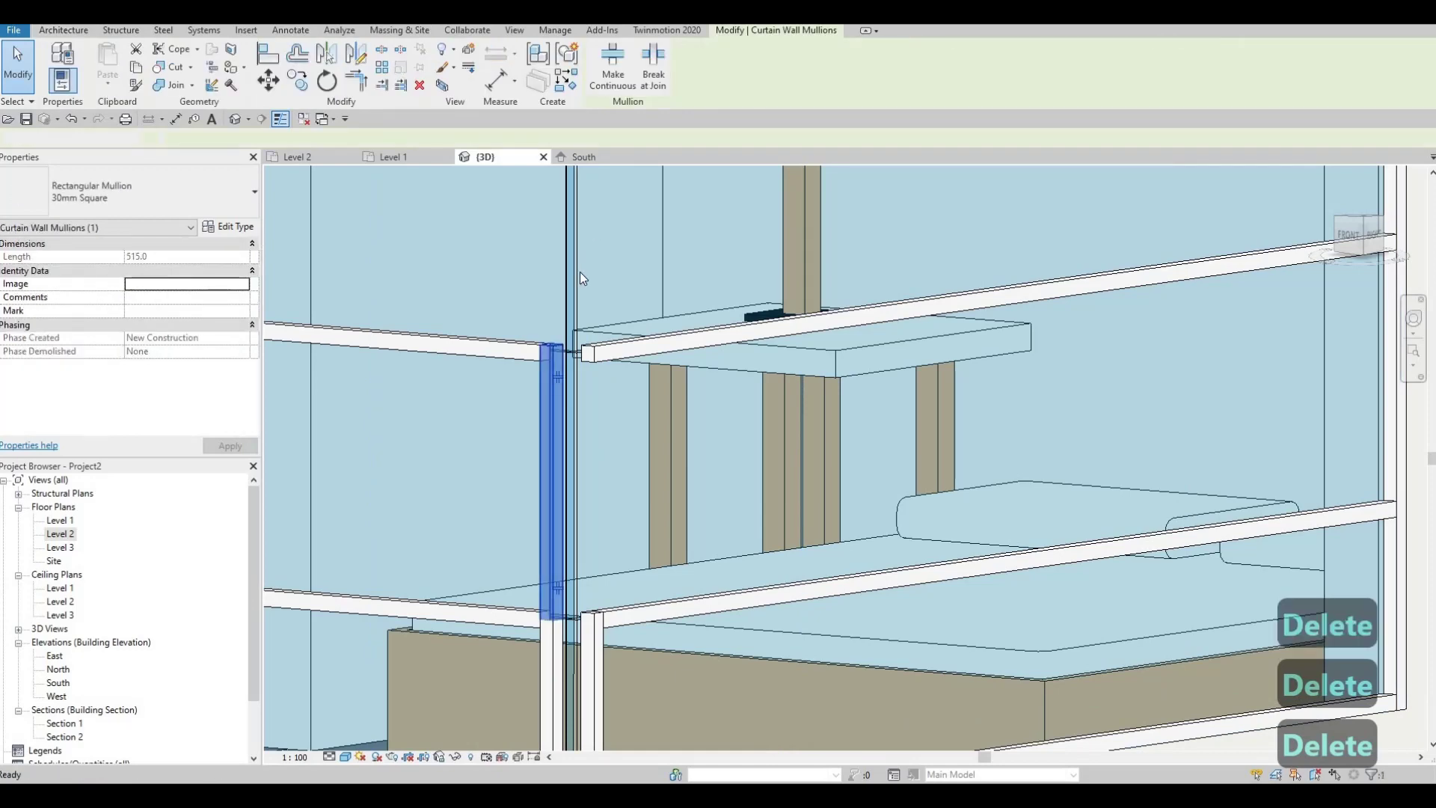
middle_drag(600, 650, 575, 299)
click(567, 299)
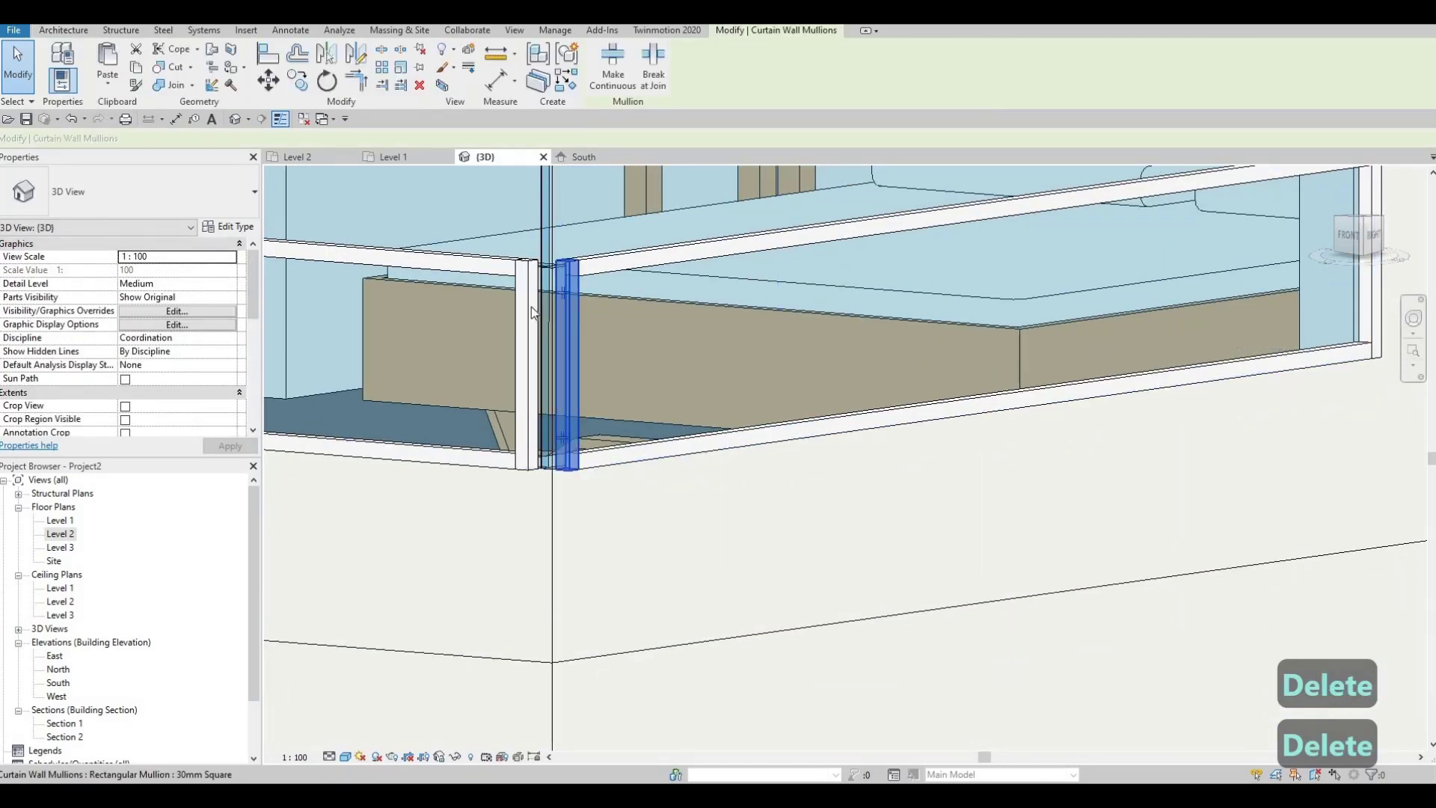
key(Delete)
click(527, 335)
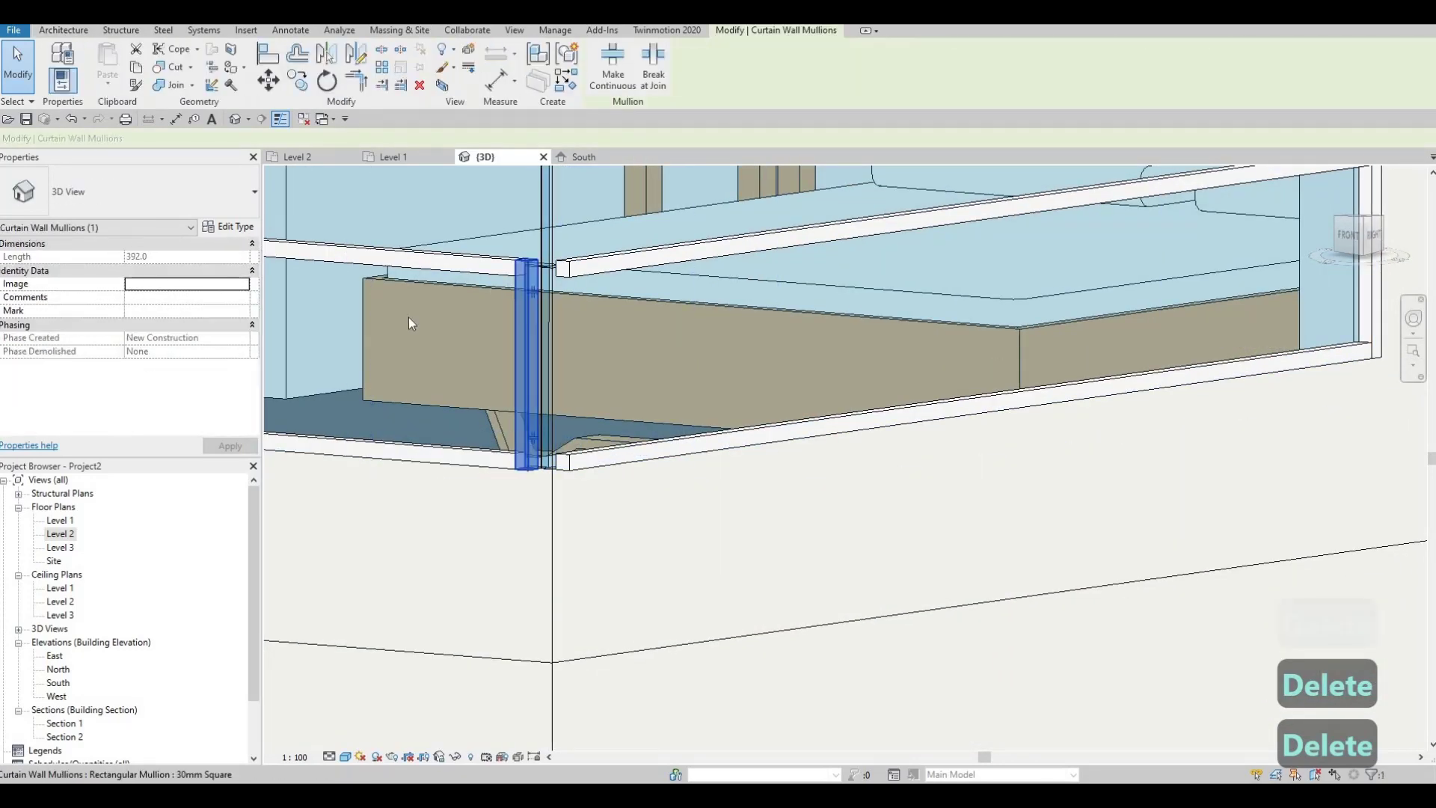
key(Delete)
scroll(508, 280, down, 2)
- In the Level 2 plan, extend the ends of the two curtain walls so their horizontal mullions meet at the outer corner
double_click(60, 533)
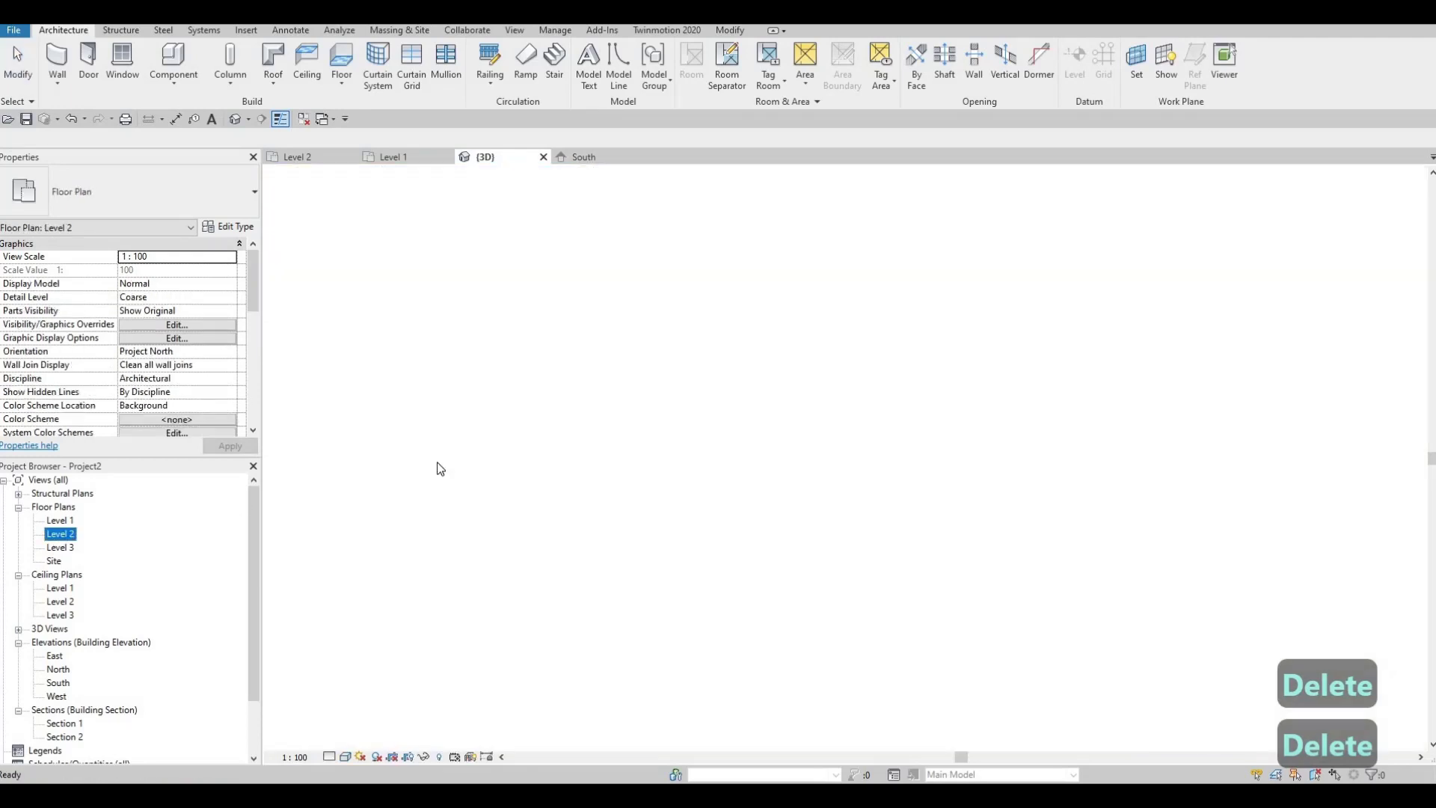
scroll(634, 472, up, 2)
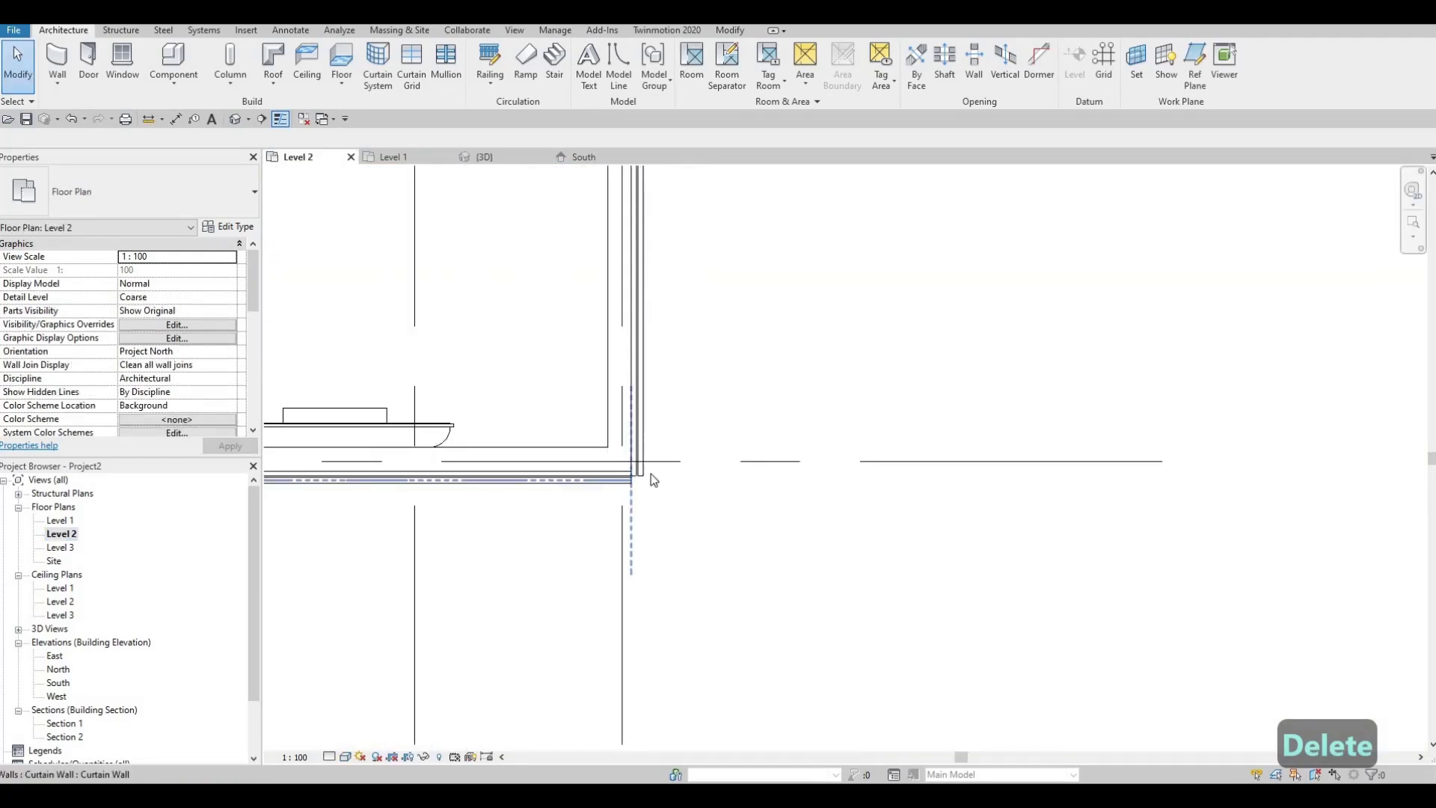
click(651, 492)
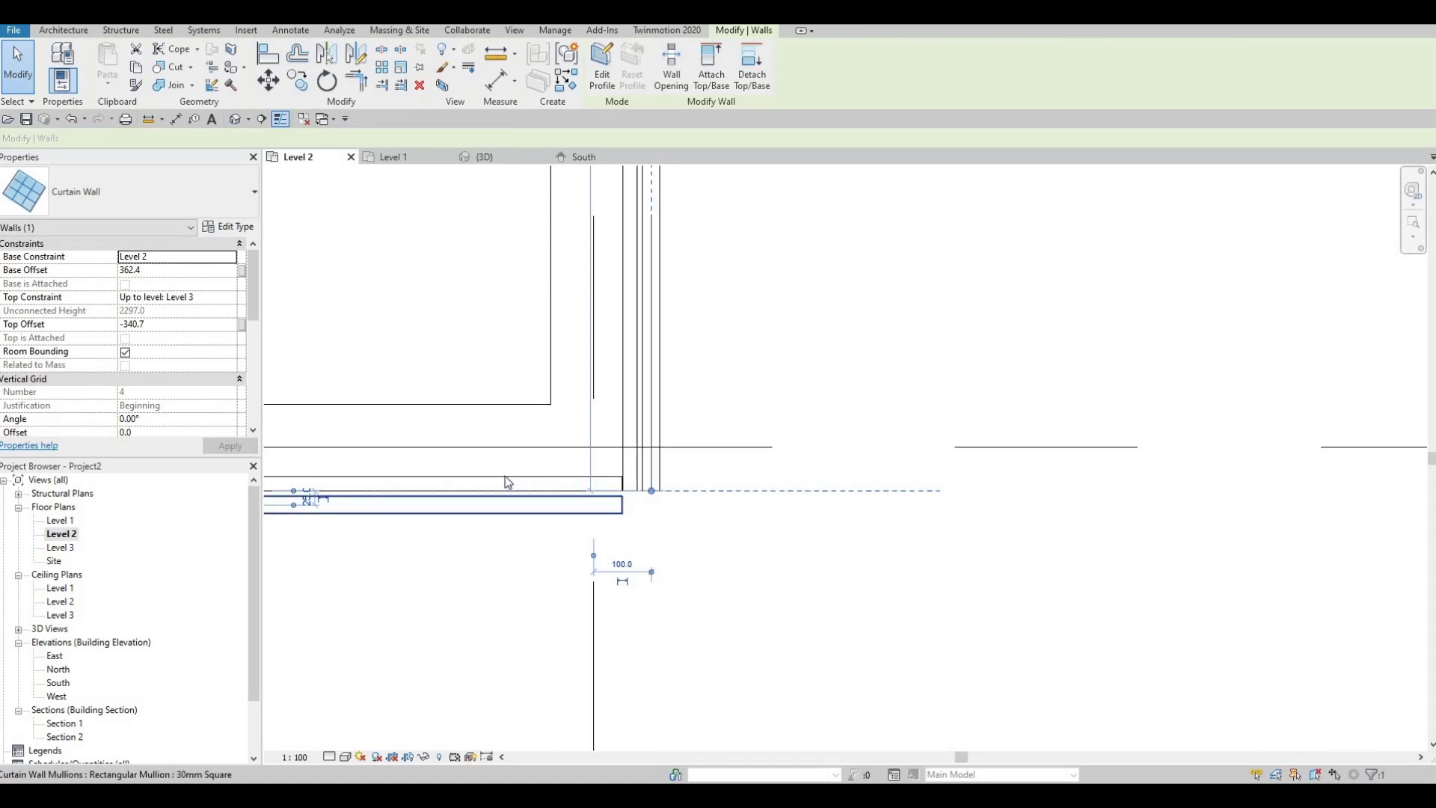
key(Tab)
key(Tab)
click(606, 496)
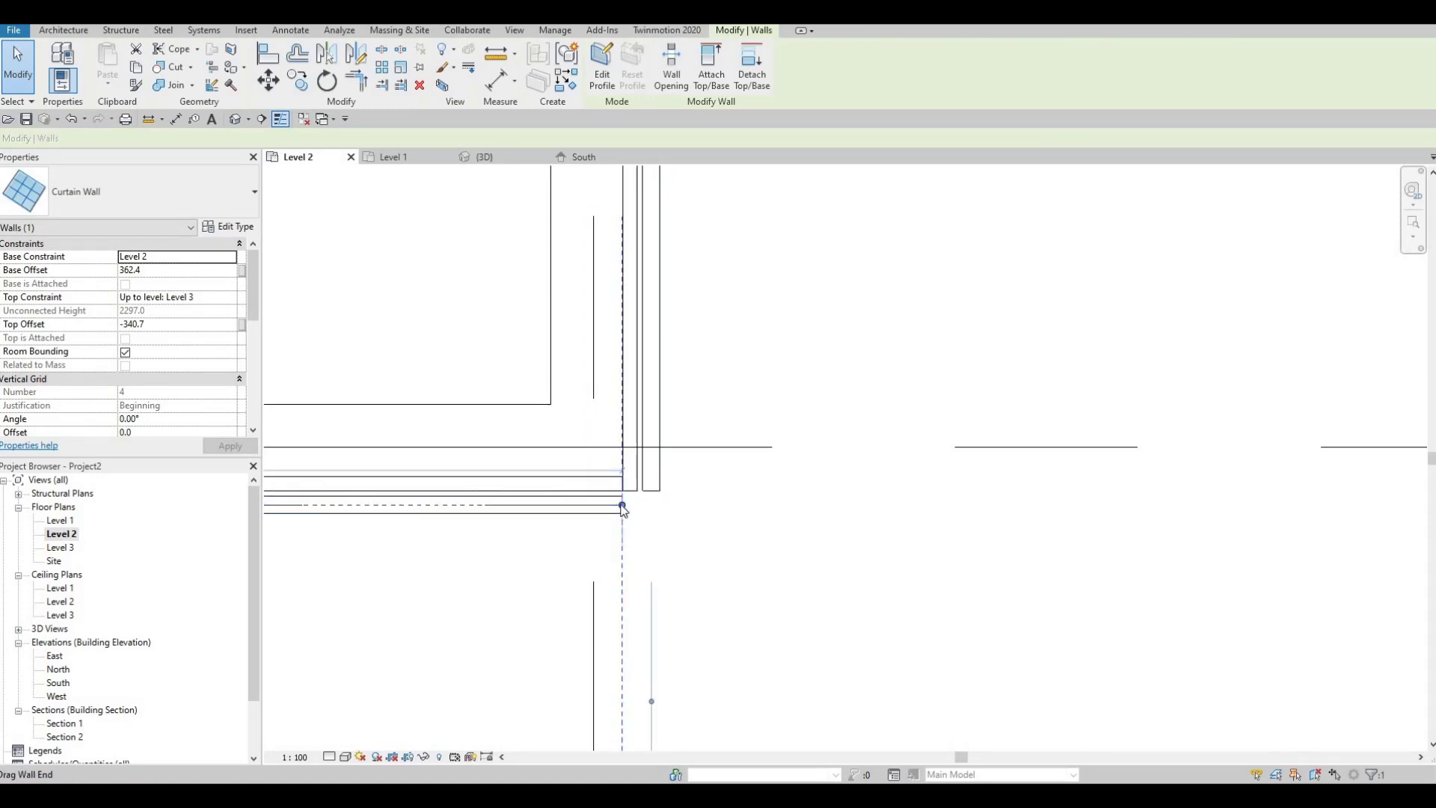
drag(641, 504, 658, 513)
key(Escape)
key(Escape)
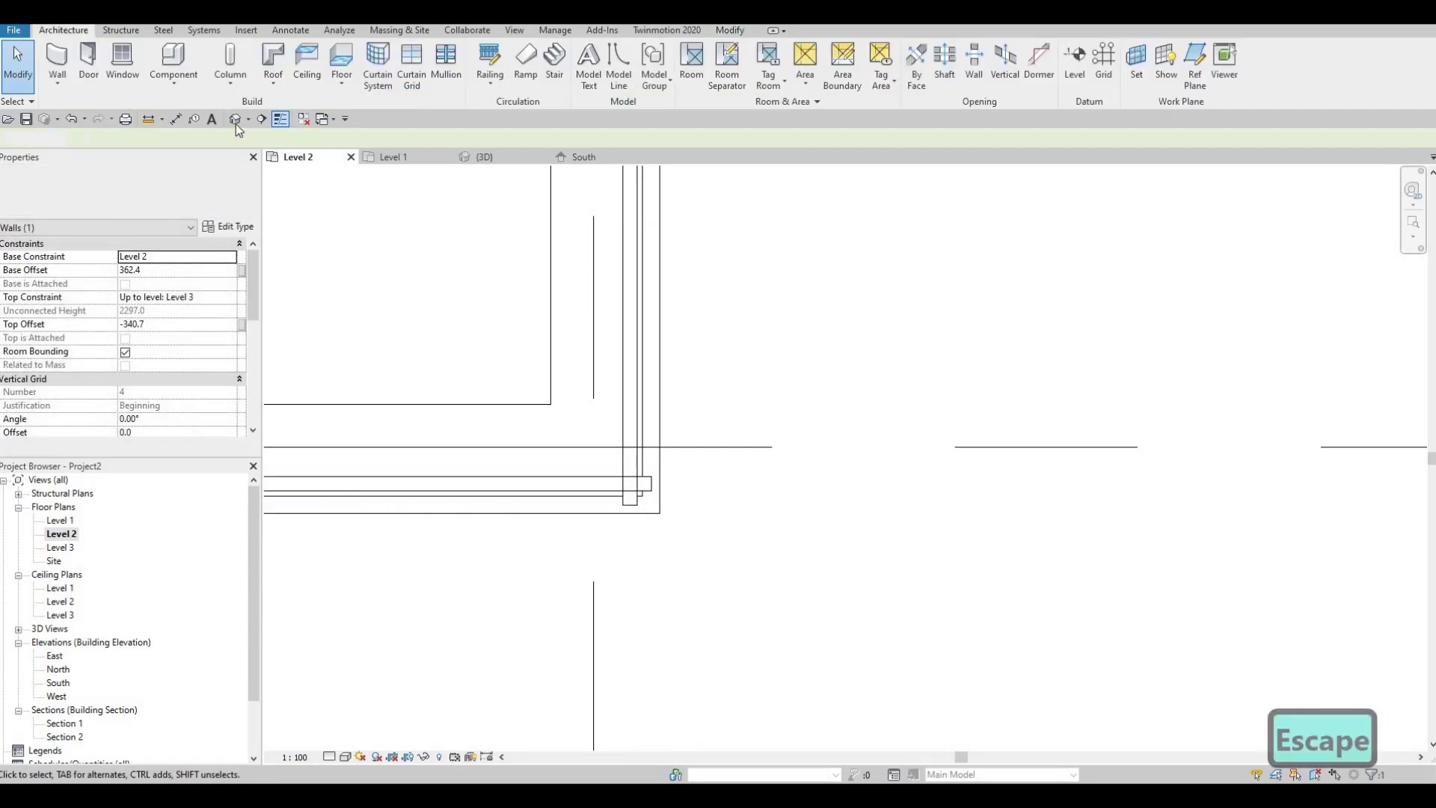
- In the 3D view, examine the mullion joins and glass at the cleaned-up front corner from both sides
scroll(545, 406, down, 4)
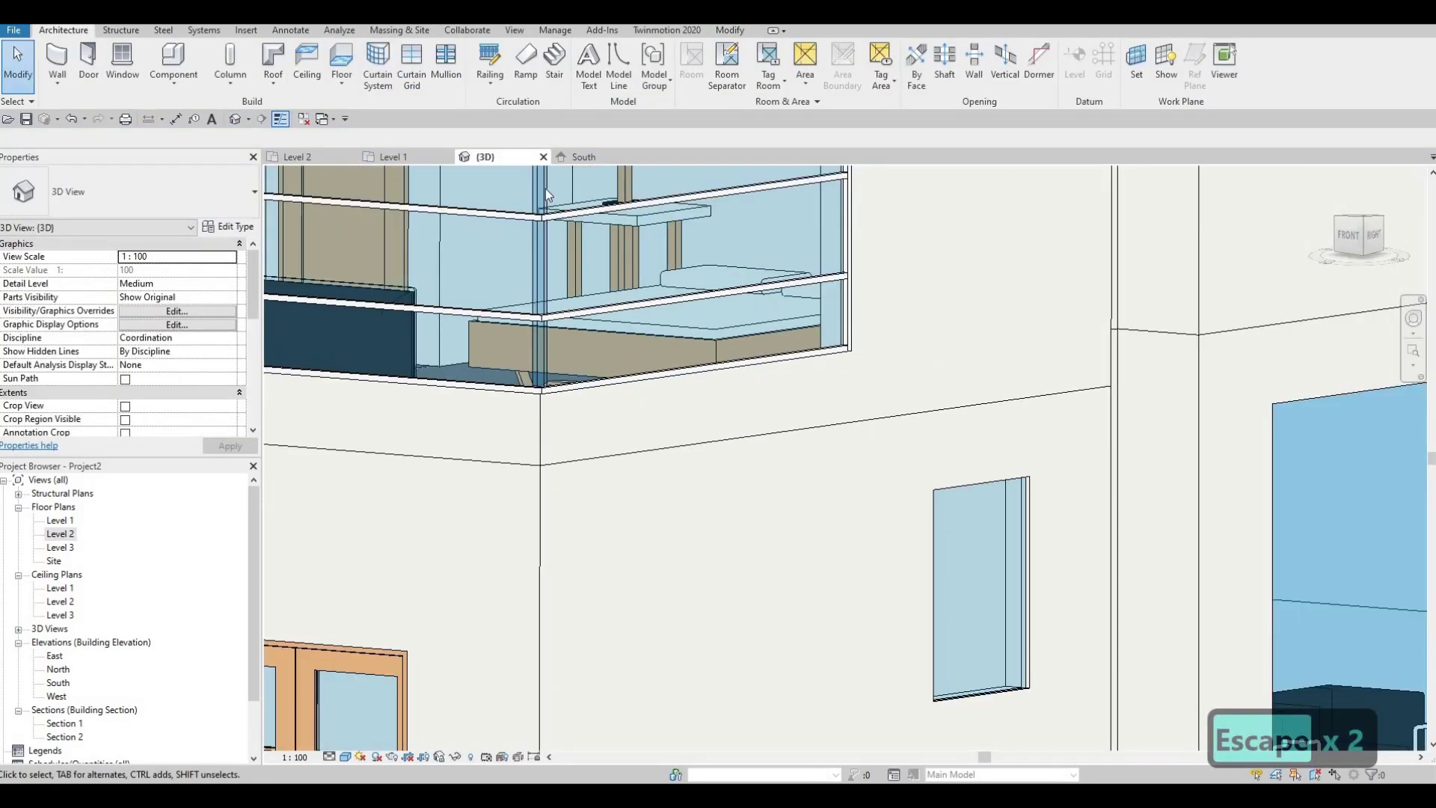
scroll(581, 299, up, 6)
scroll(503, 303, down, 5)
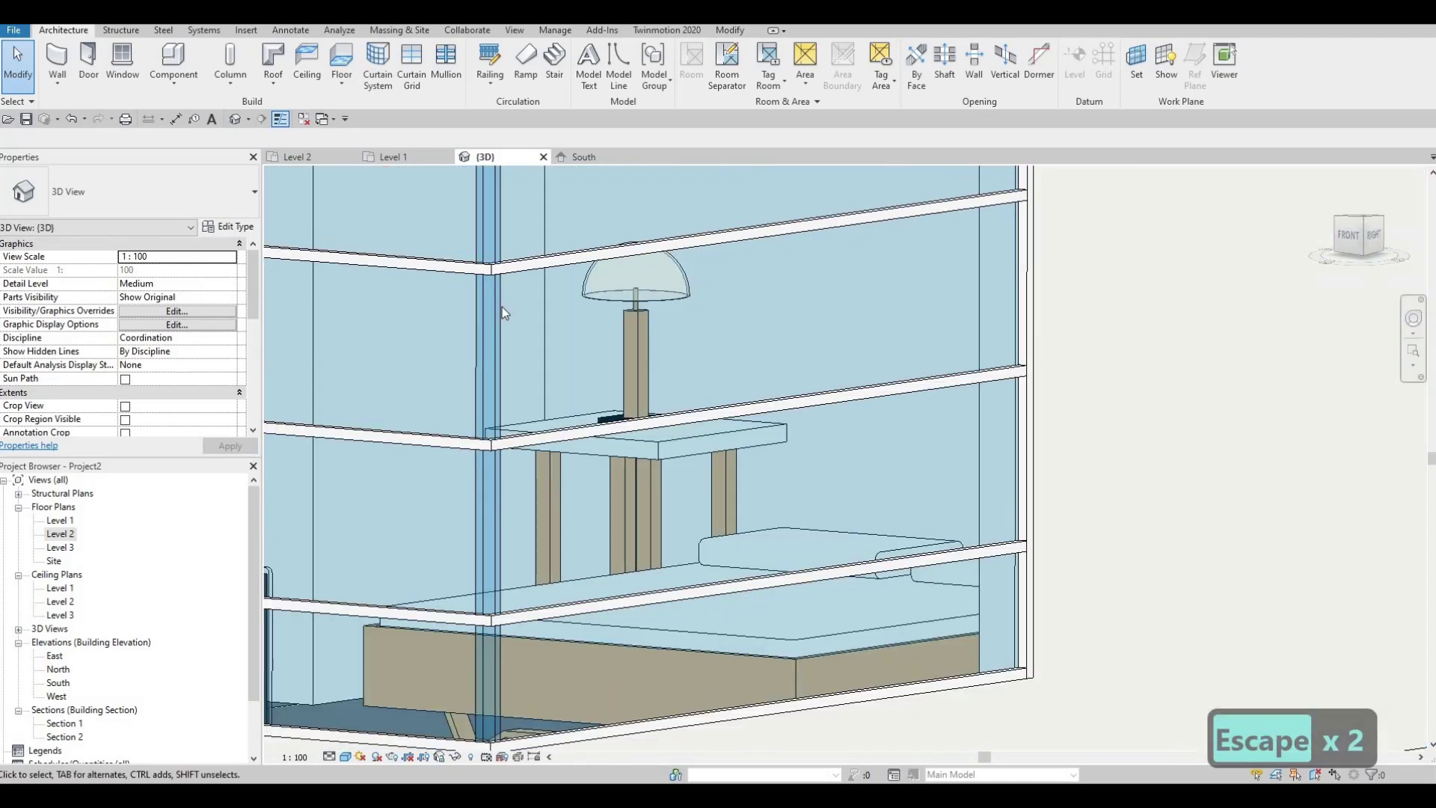
shift+middle_drag(643, 357, 707, 277)
scroll(648, 359, down, 3)
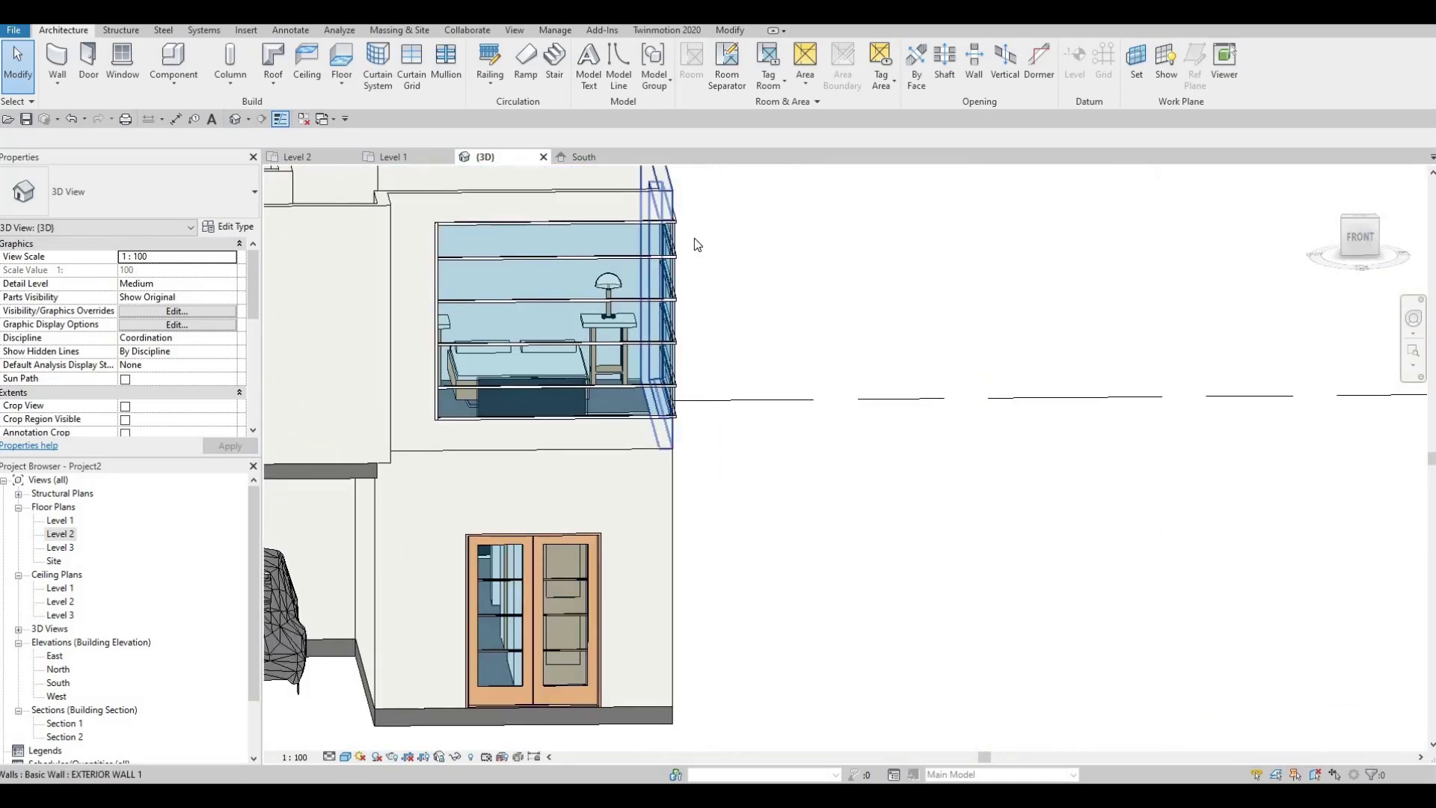
scroll(700, 277, up, 3)
scroll(695, 299, up, 7)
scroll(691, 351, down, 7)
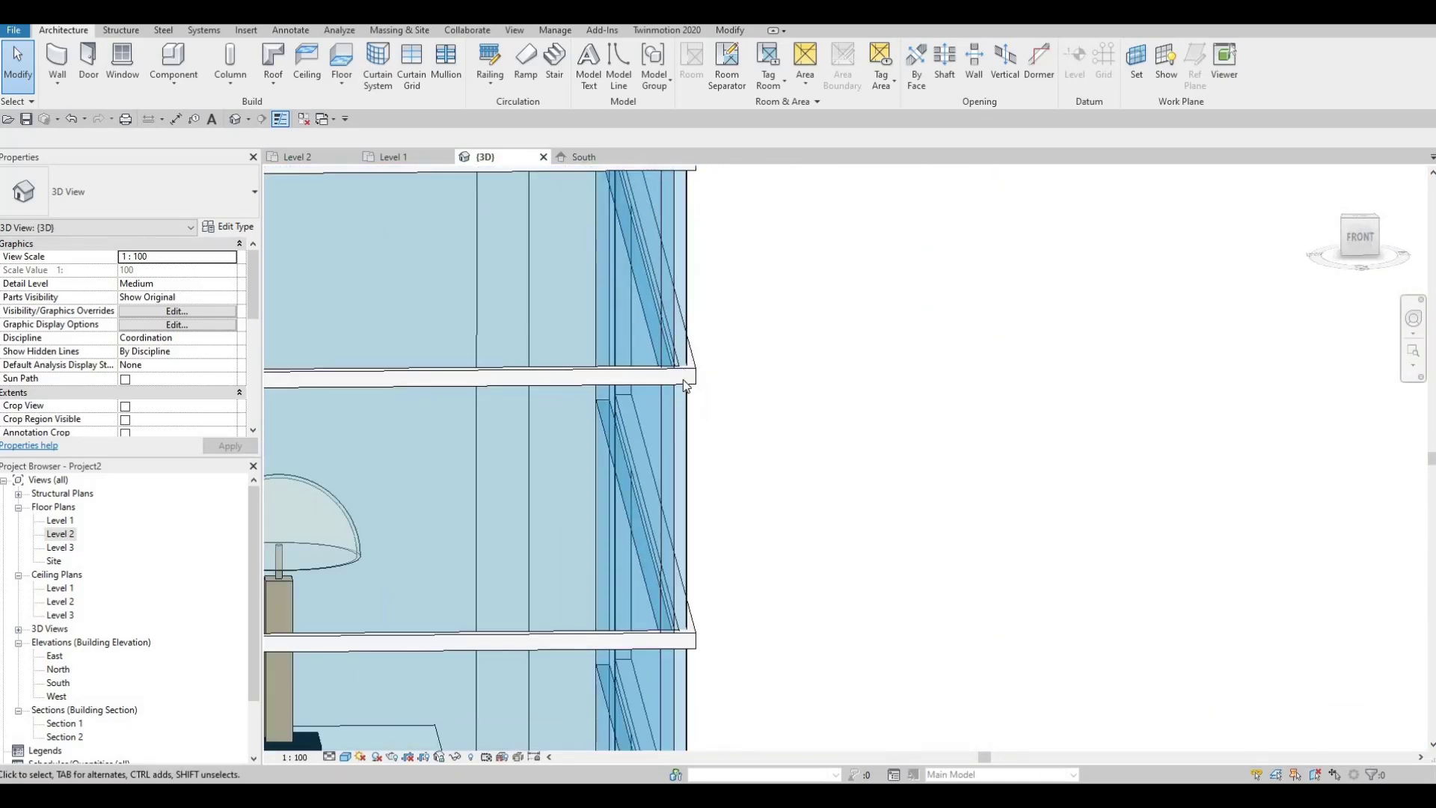
- Examine the opposite front corner's curtain walls and the overall front of the house in 3D
mouse_move(552, 346)
shift+middle_down()
mouse_move(374, 352)
mouse_move(679, 307)
mouse_move(674, 338)
mouse_move(690, 339)
shift+middle_up()
scroll(494, 359, down, 3)
scroll(676, 321, down, 3)
shift+middle_drag(405, 300, 568, 321)
shift+middle_drag(329, 216, 705, 221)
scroll(411, 220, up, 5)
scroll(491, 213, up, 2)
scroll(508, 219, up, 1)
scroll(491, 229, up, 1)
scroll(594, 327, down, 5)
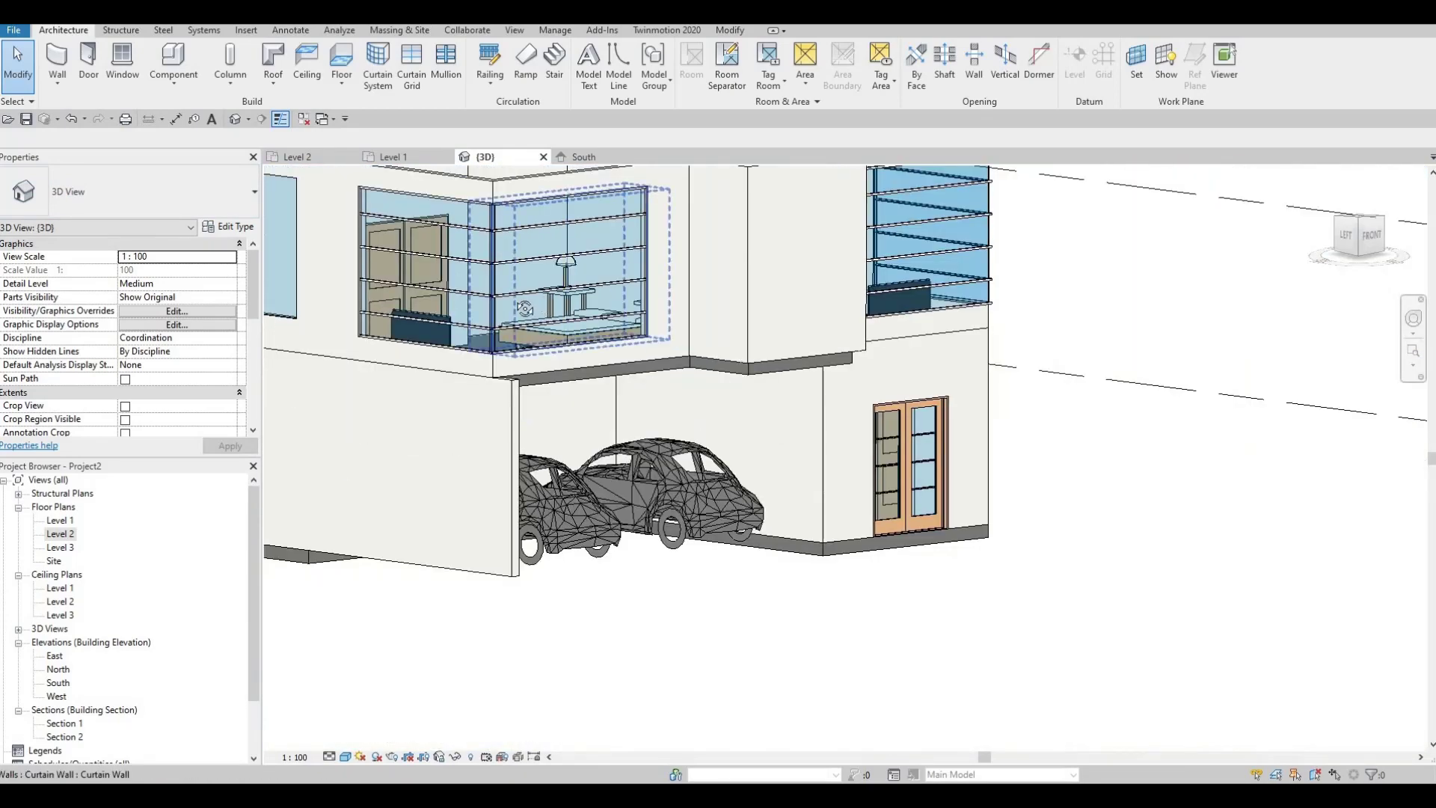
shift+middle_drag(595, 327, 485, 323)
mouse_move(762, 288)
shift+middle_down()
mouse_move(636, 286)
mouse_move(654, 276)
mouse_move(557, 338)
mouse_move(569, 396)
mouse_move(504, 429)
shift+middle_up()
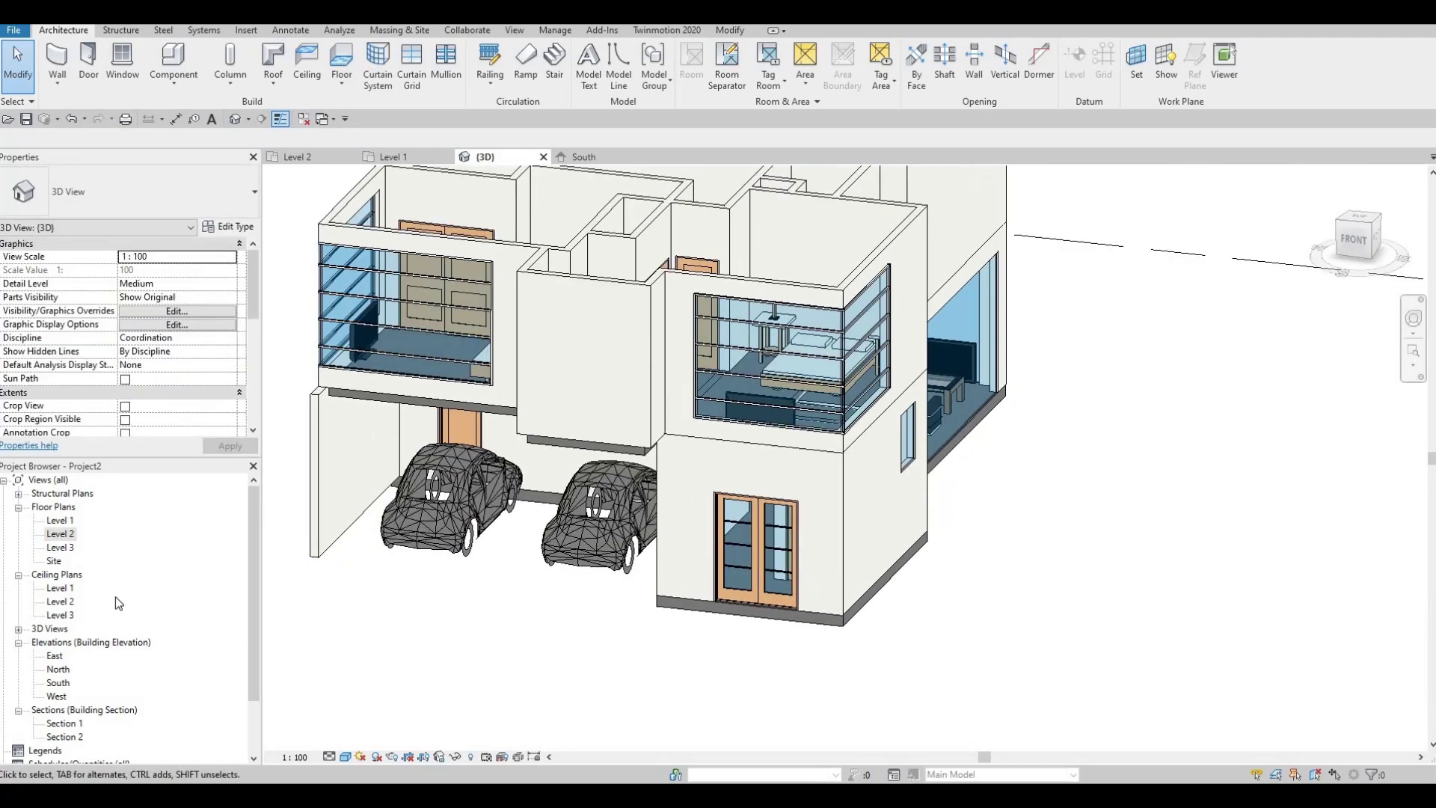
- After checking the Level 1 plan, add a vertical curtain grid line midway across the tall ground-floor curtain wall beside the staircase in 3D
click(61, 521)
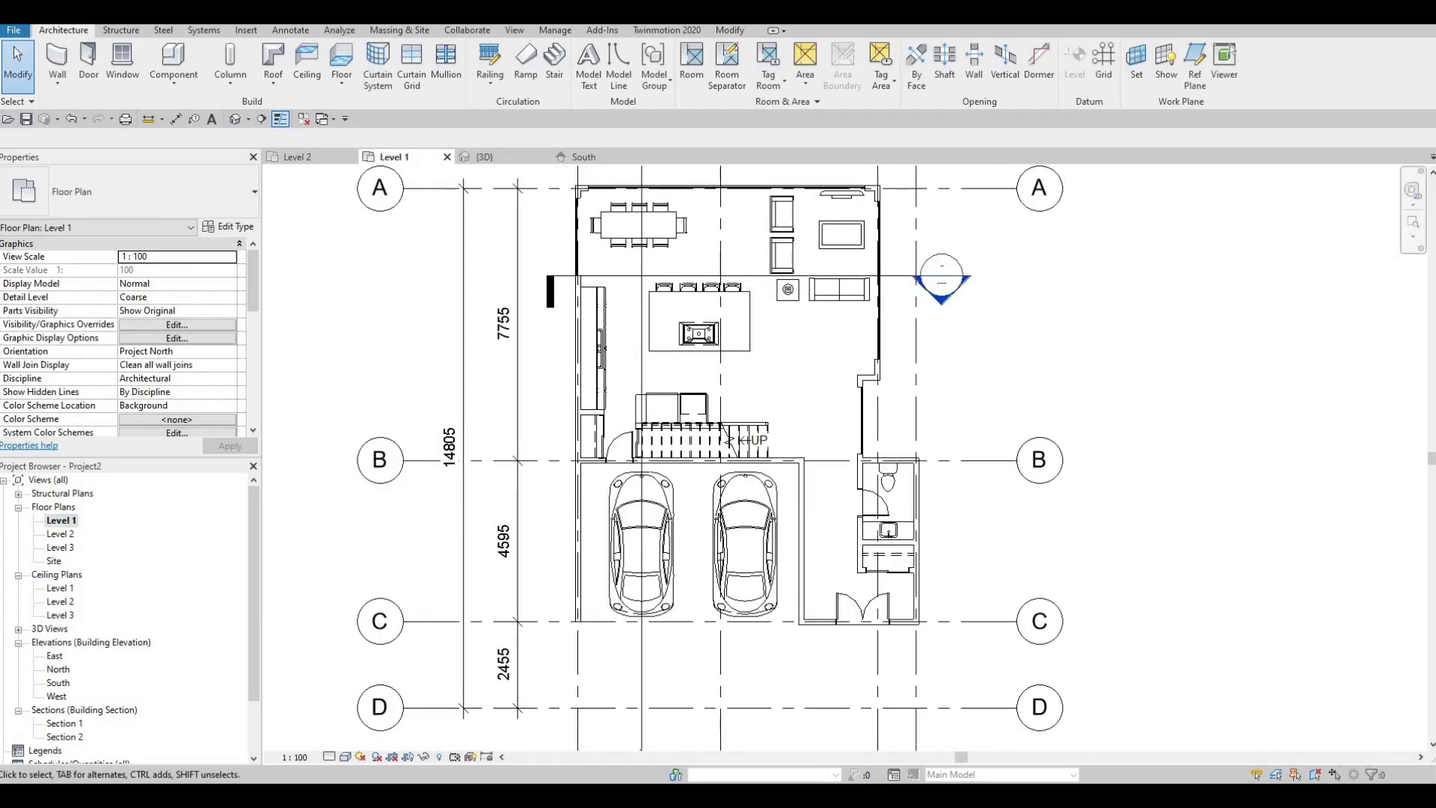
click(493, 157)
shift+middle_drag(720, 526, 737, 469)
scroll(737, 469, up, 3)
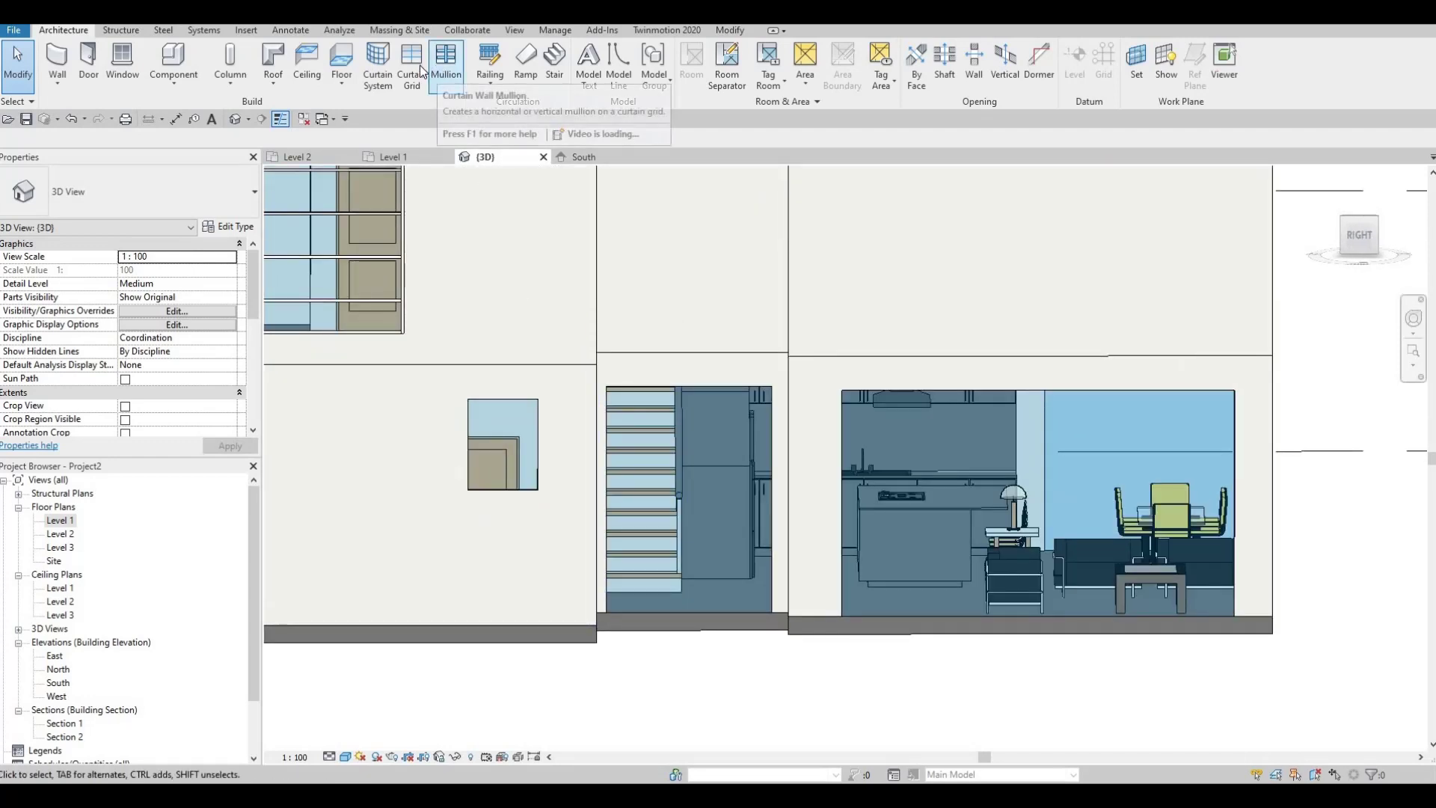
click(688, 401)
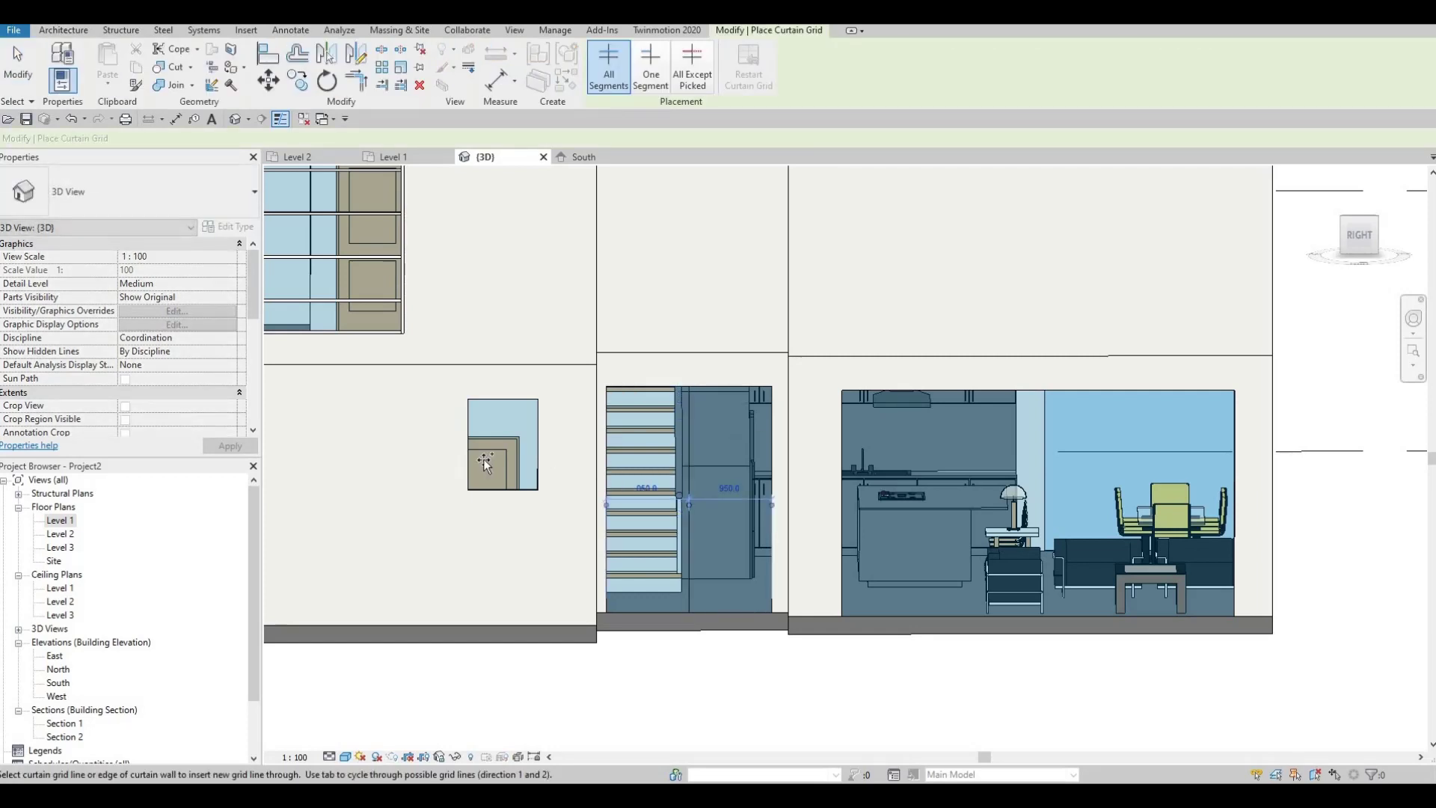
- Add a horizontal grid line 500 mm below the top of the rear upper-floor curtain wall and a vertical grid line at its middle
shift+middle_drag(468, 458, 570, 537)
scroll(540, 532, down, 1)
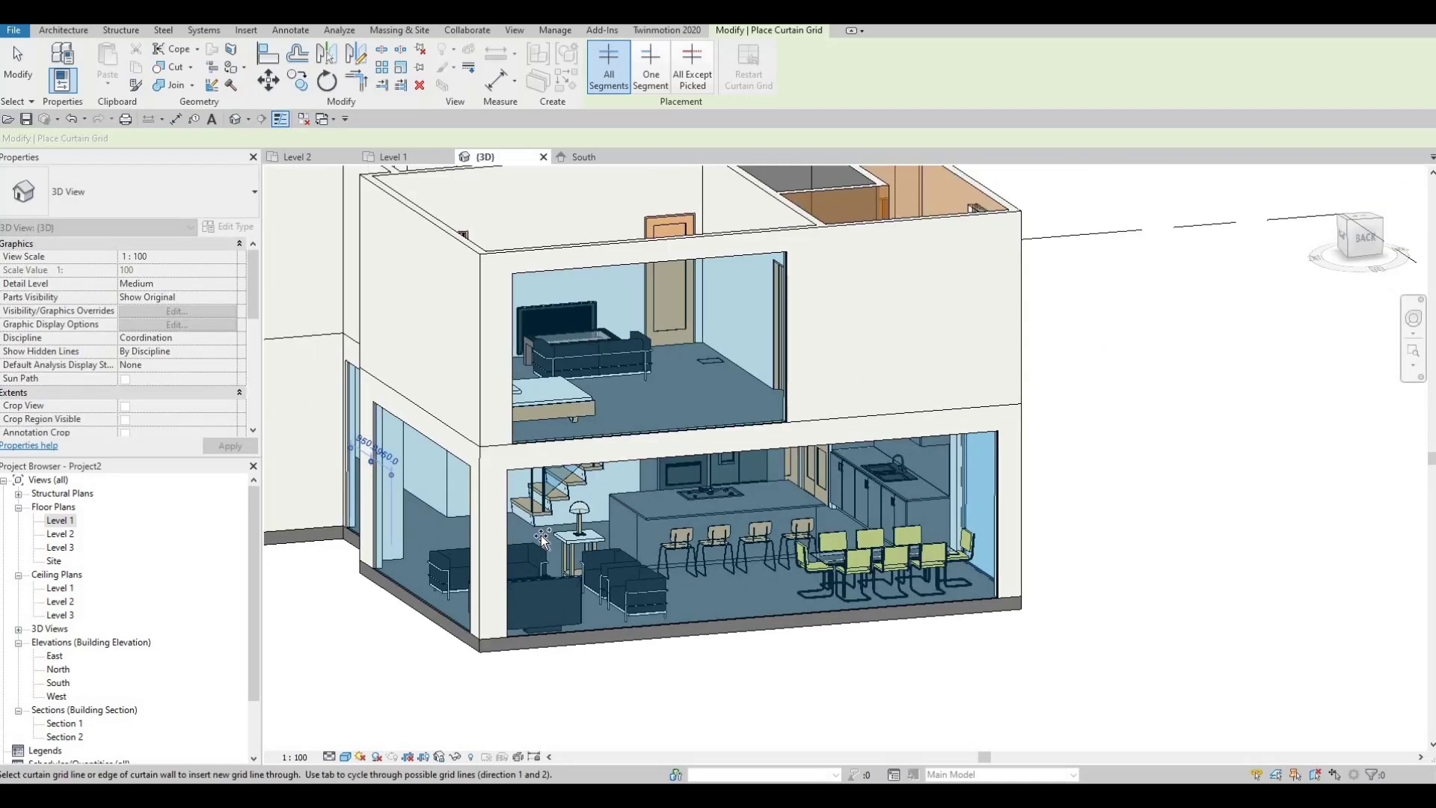
shift+middle_drag(503, 359, 494, 352)
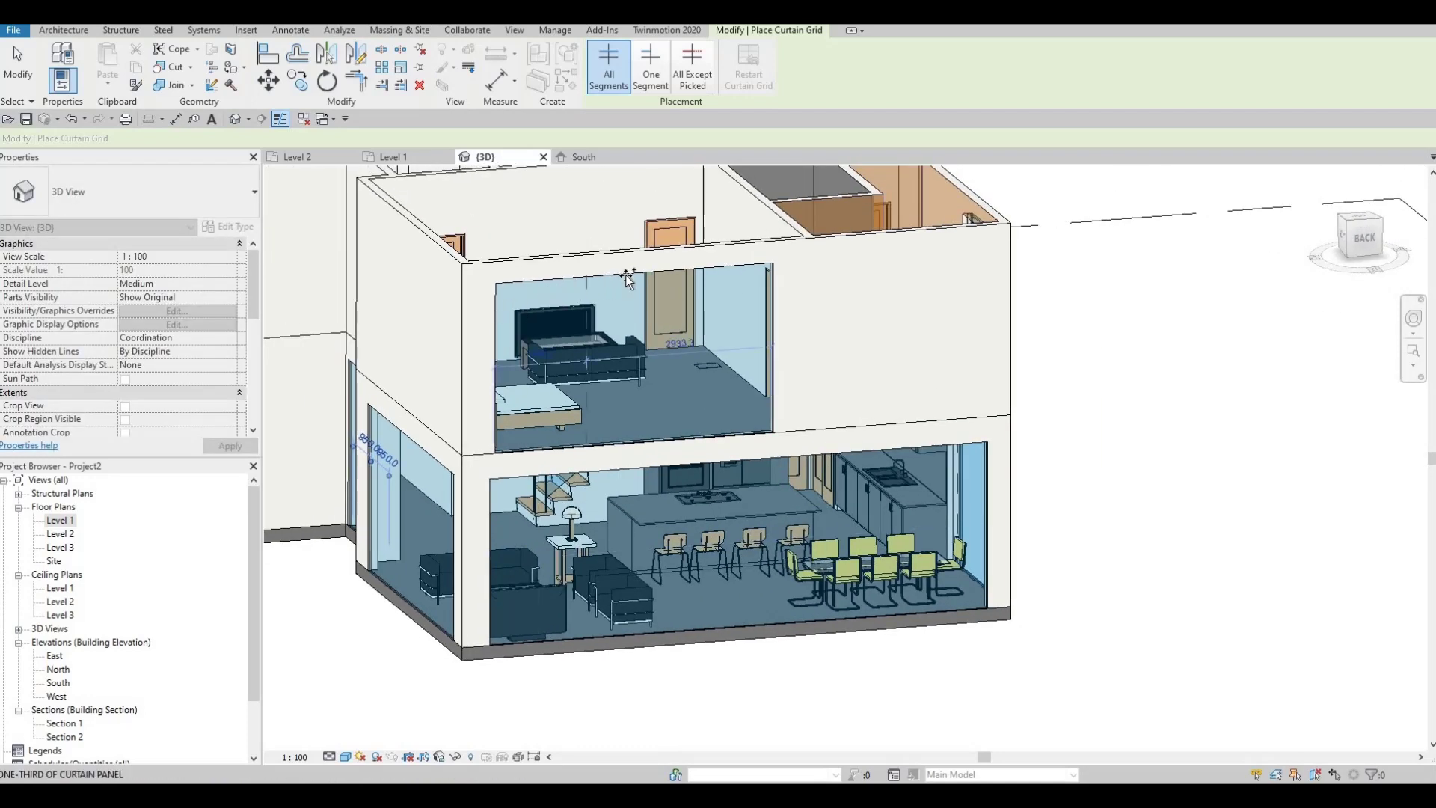
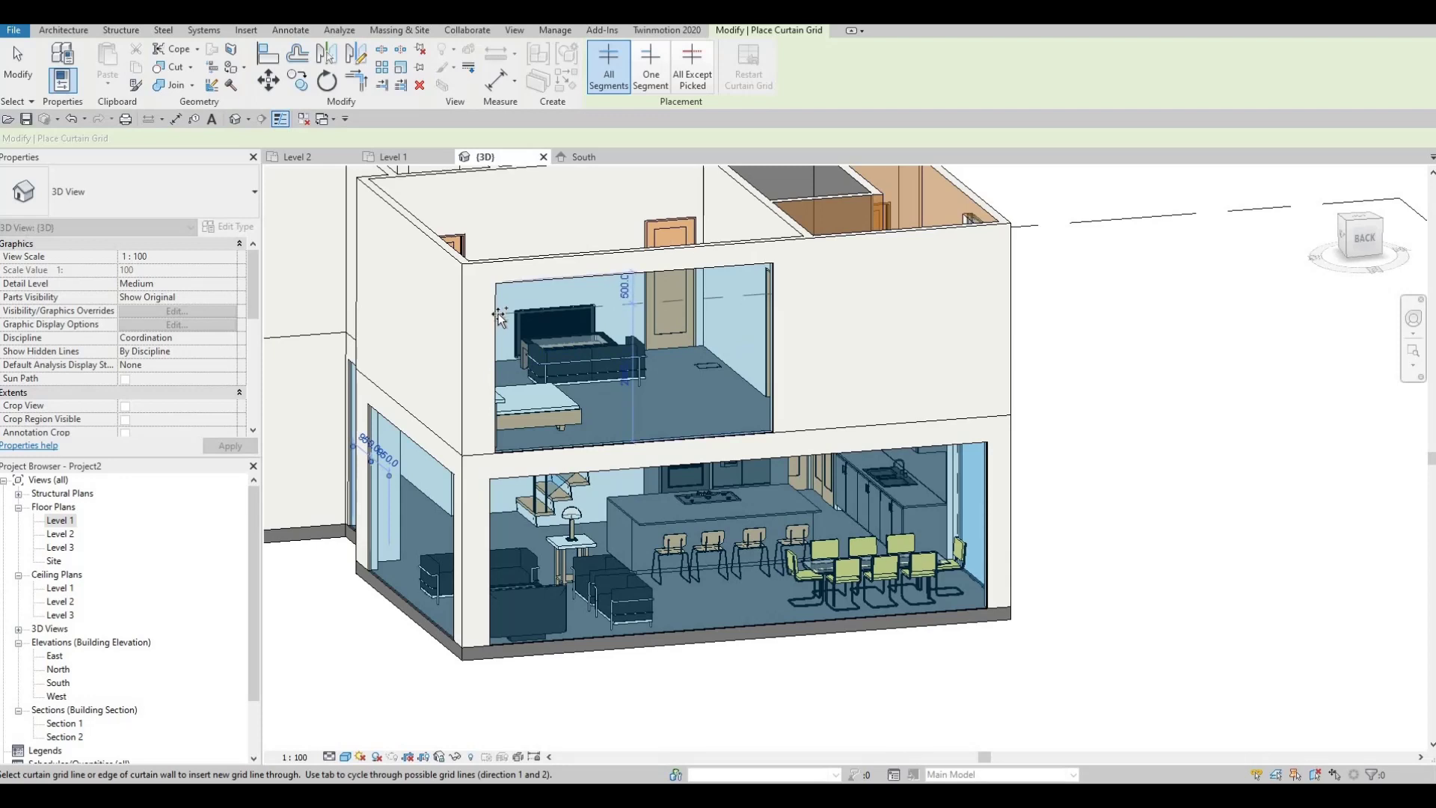
click(629, 293)
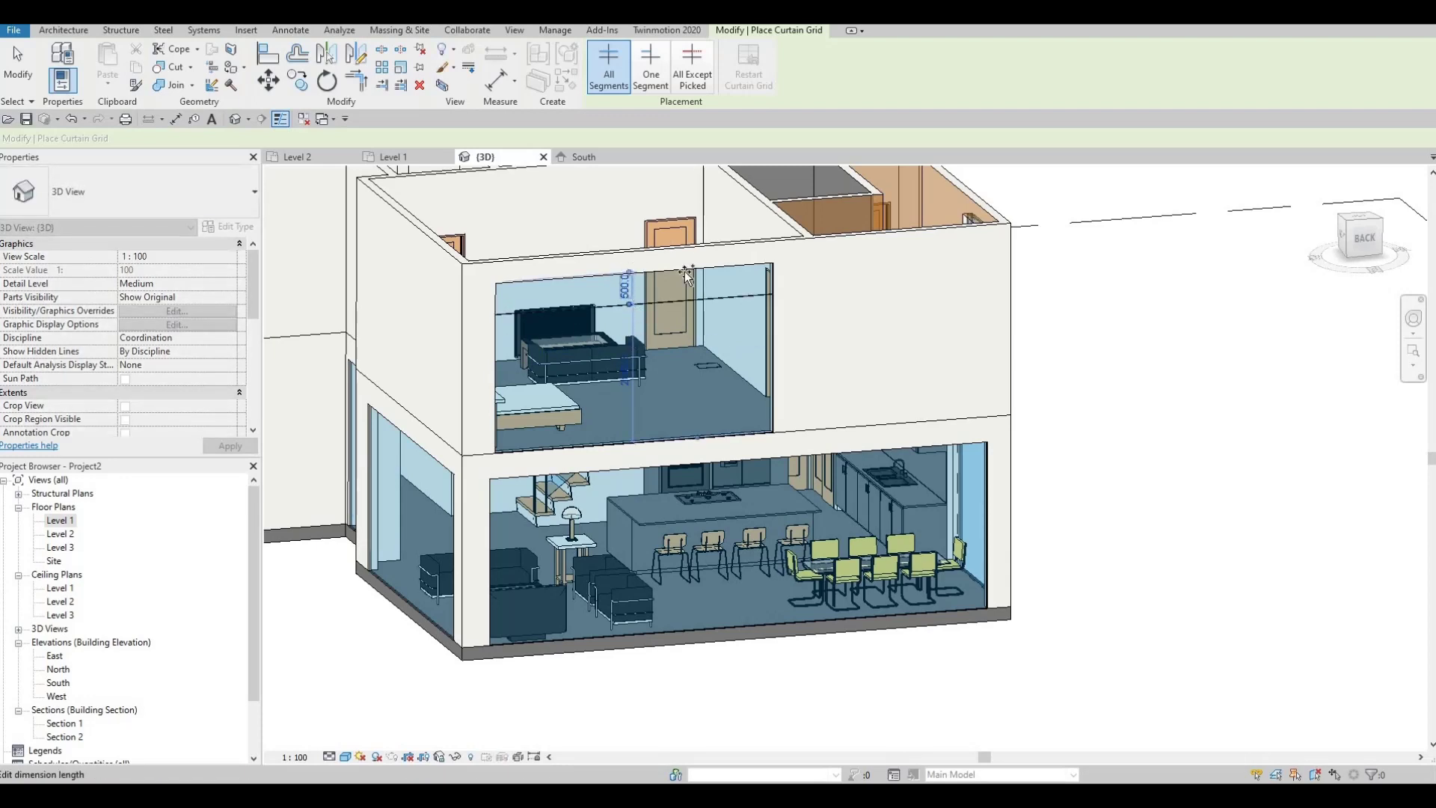
scroll(668, 277, up, 1)
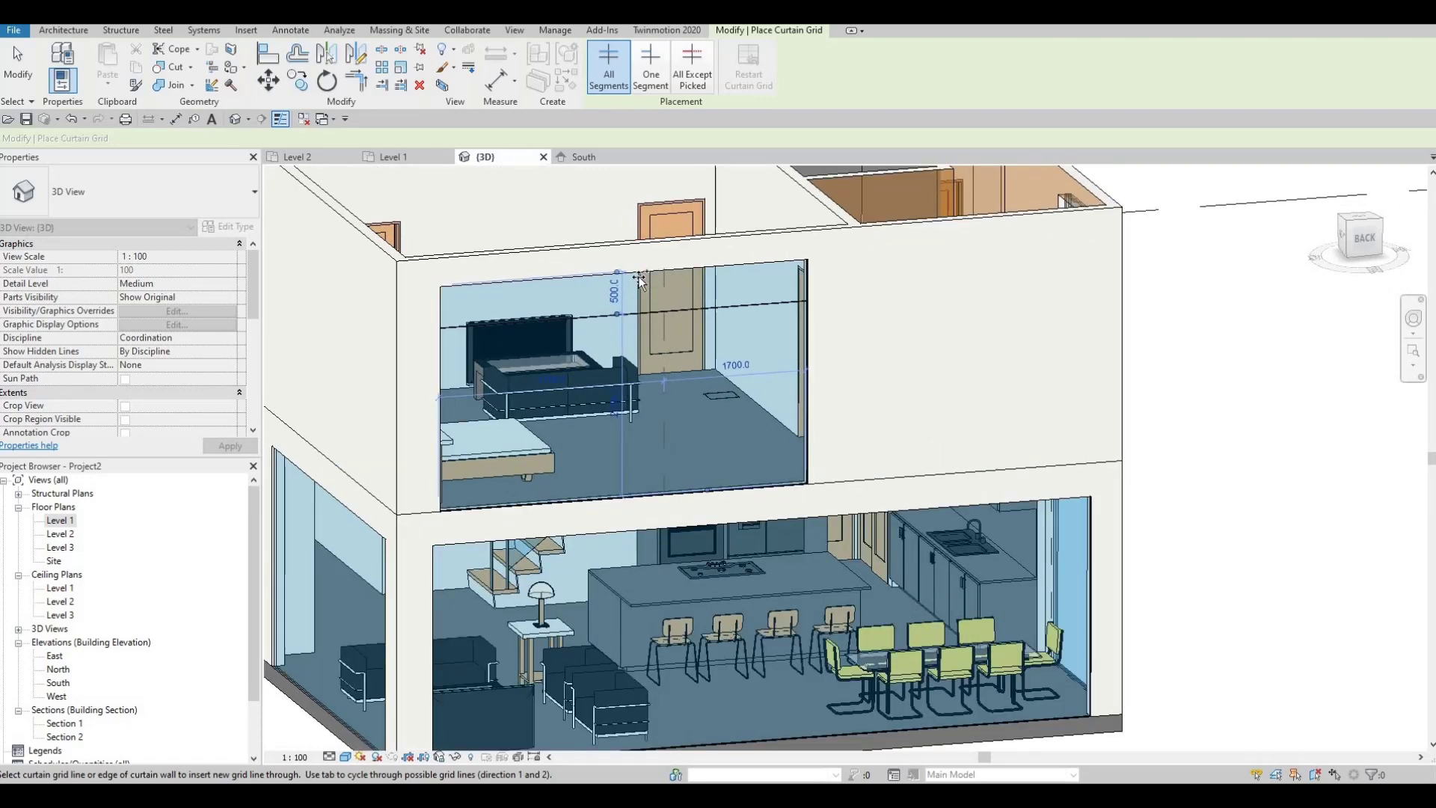
key(Escape)
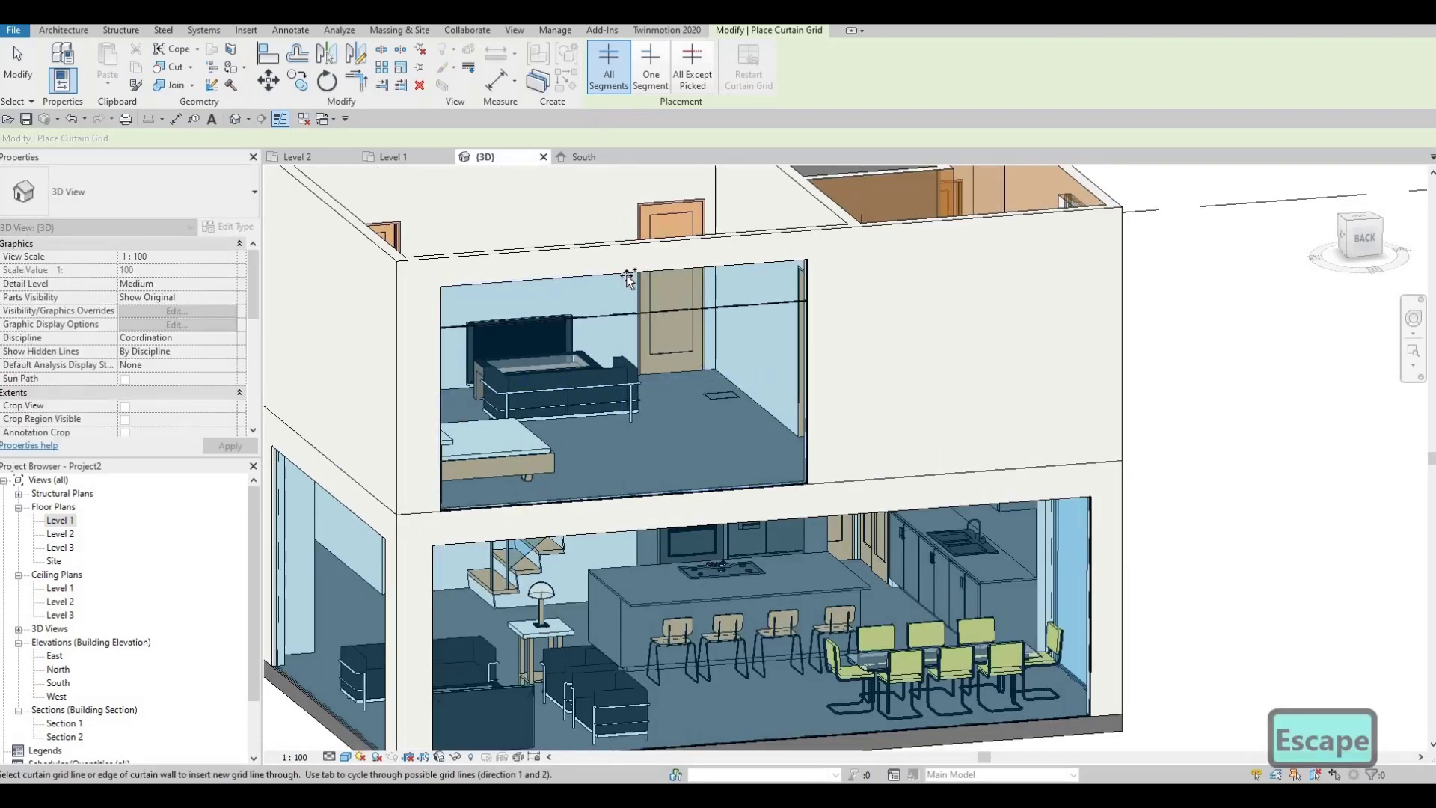
click(505, 452)
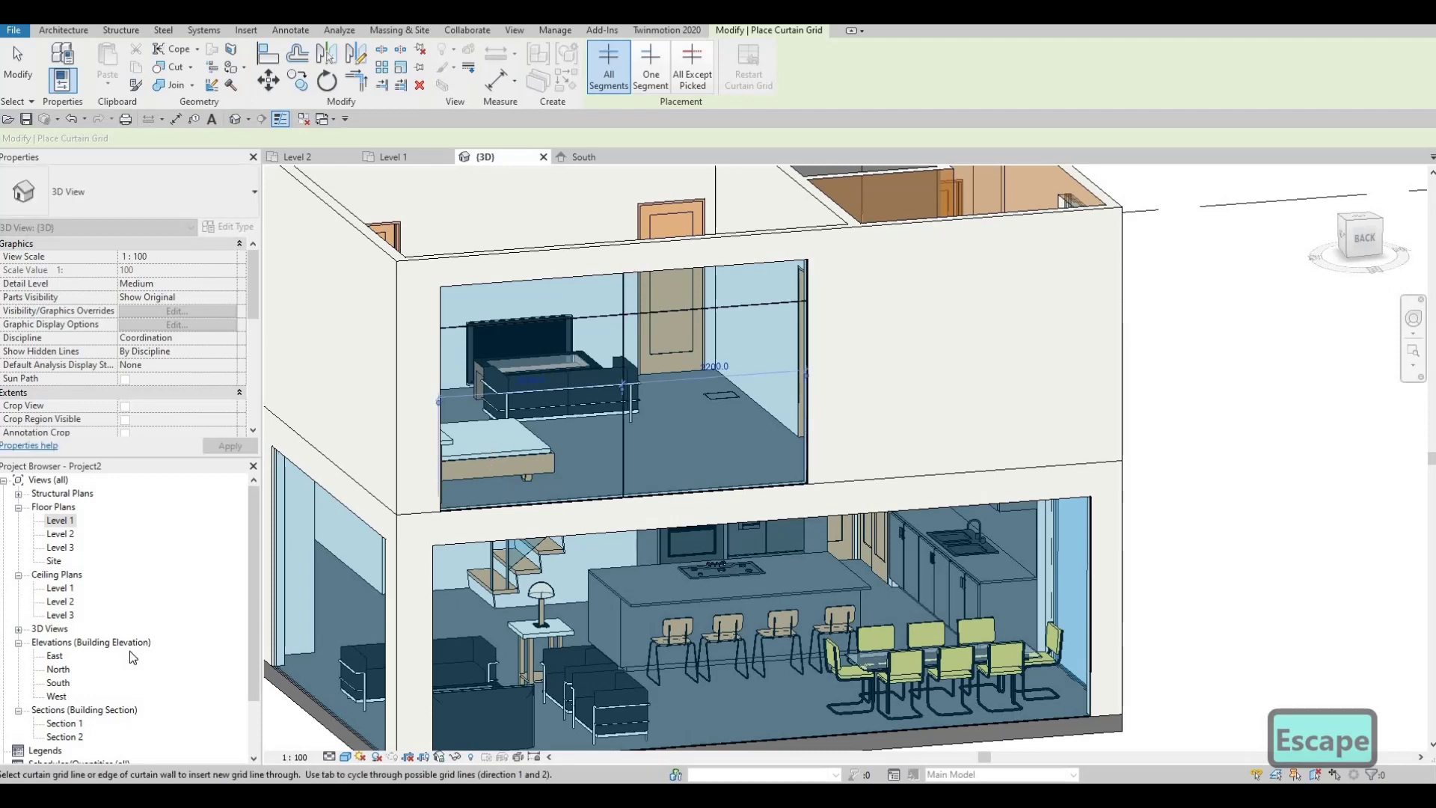
- Set the 3D view's visual style to Hidden Line and its detail level to Fine
click(345, 757)
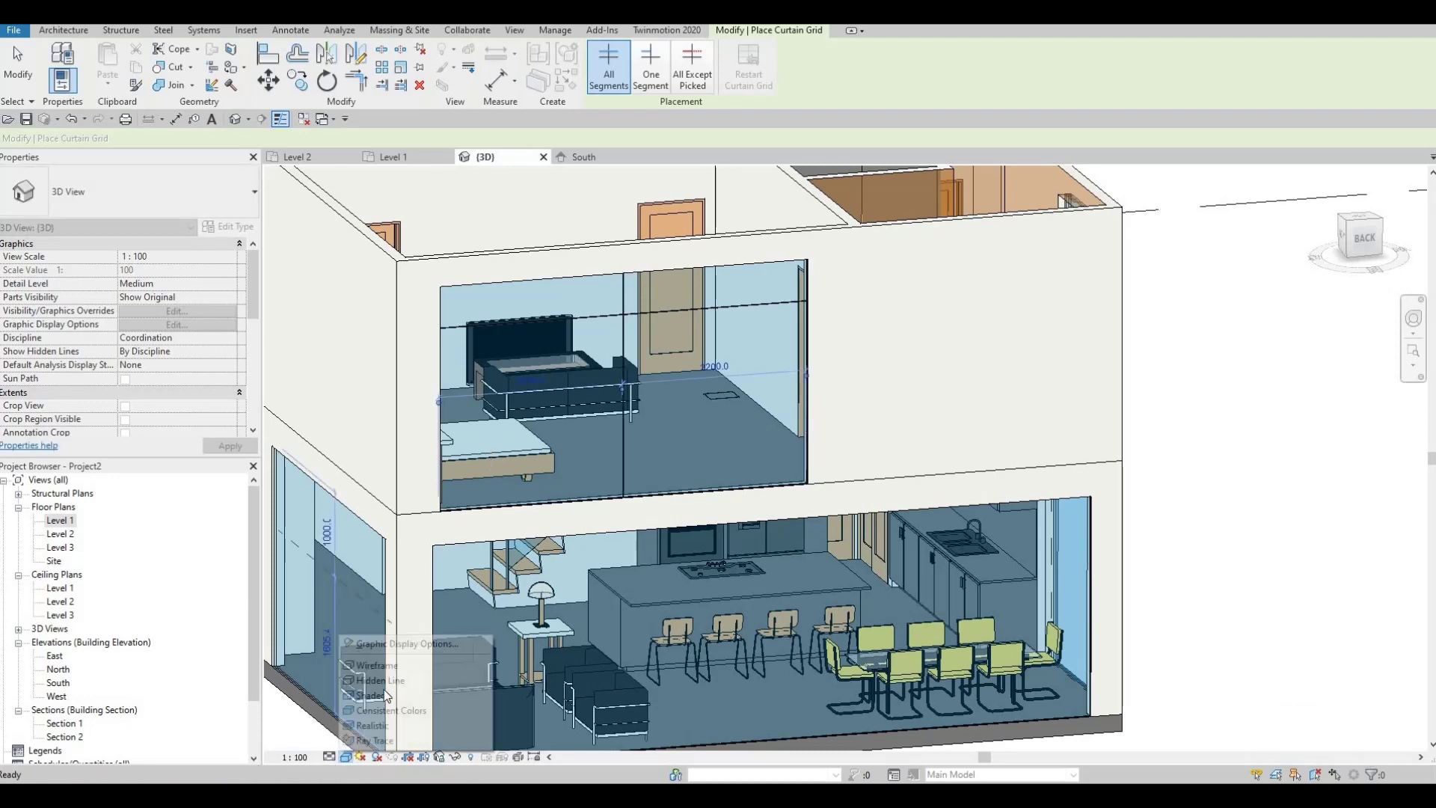
click(379, 680)
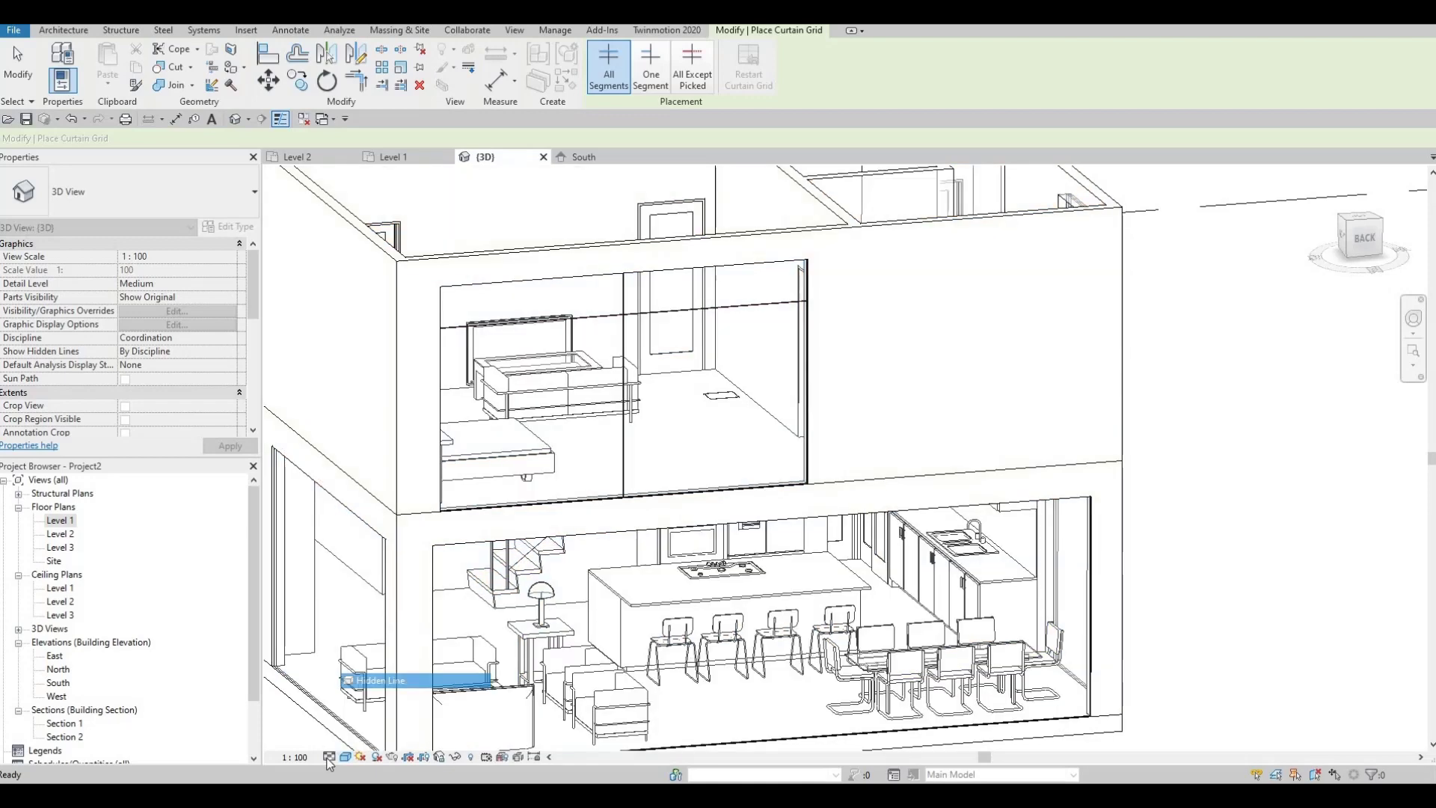
click(329, 756)
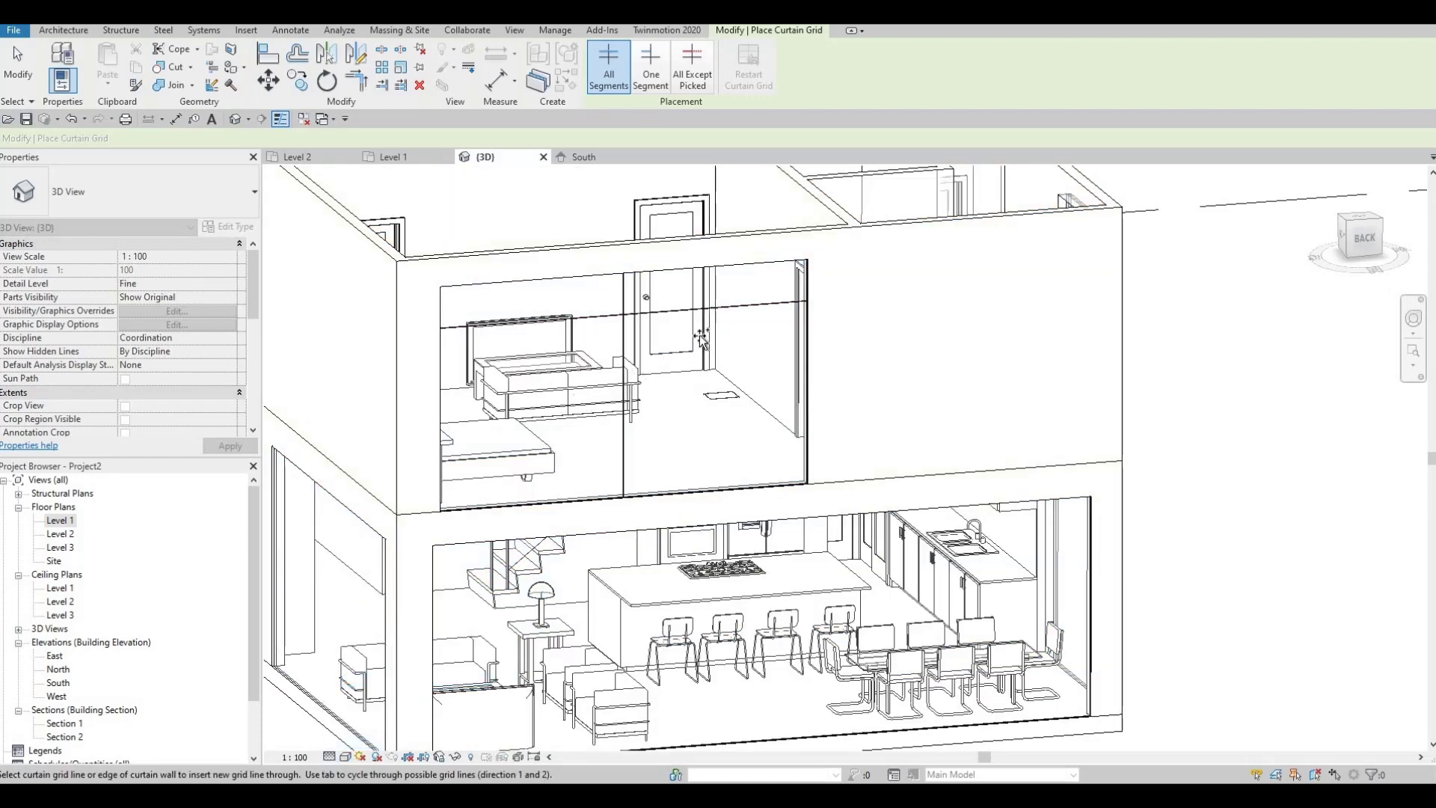
- Add vertical grid lines at the midpoints of both halves of the rear upper-floor curtain wall, leaving 1100 mm bays
click(492, 275)
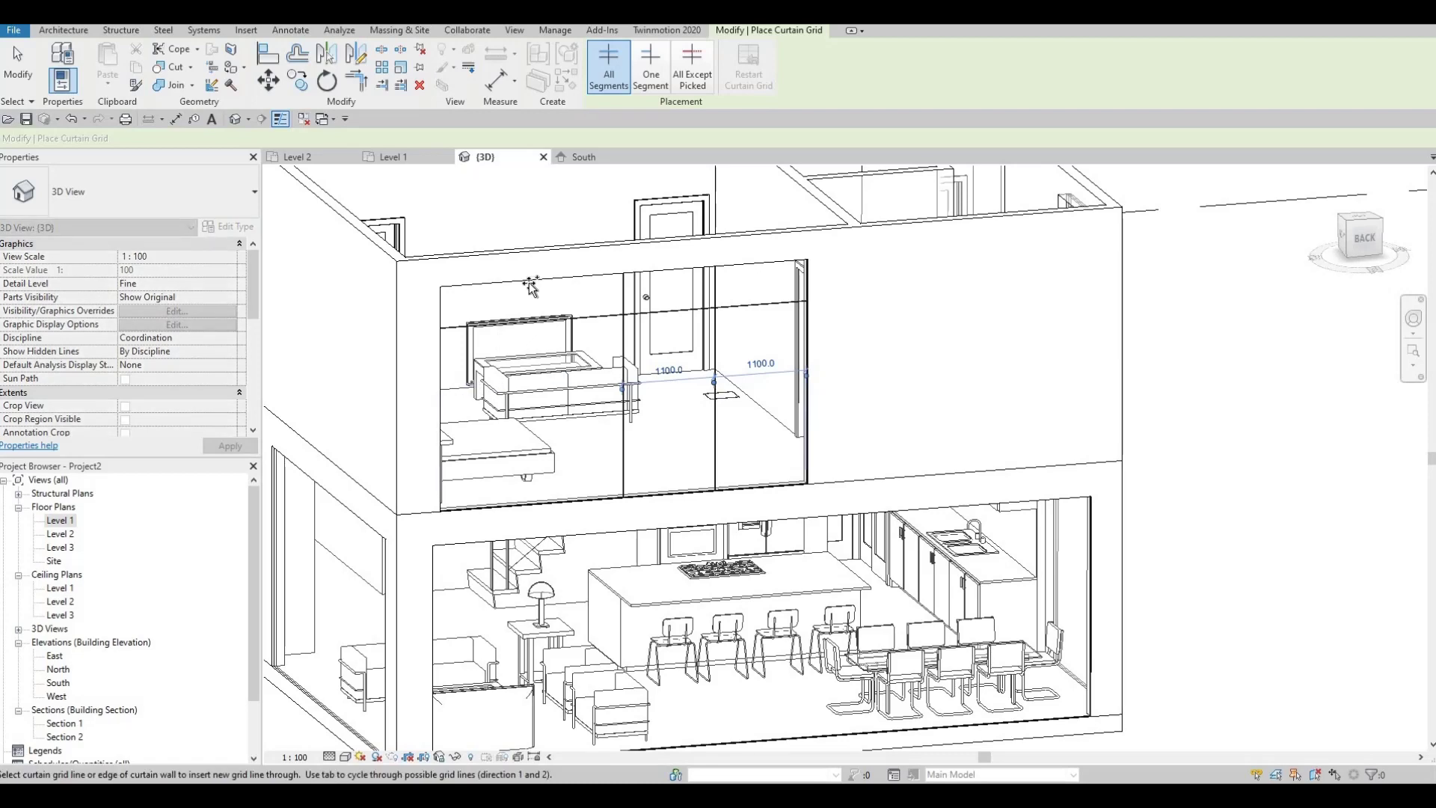
click(673, 481)
- Add horizontal grid lines 500 mm below the top of the ground-floor living-room side, rear and dining-side curtain walls
middle_drag(752, 527, 694, 424)
scroll(720, 459, down, 1)
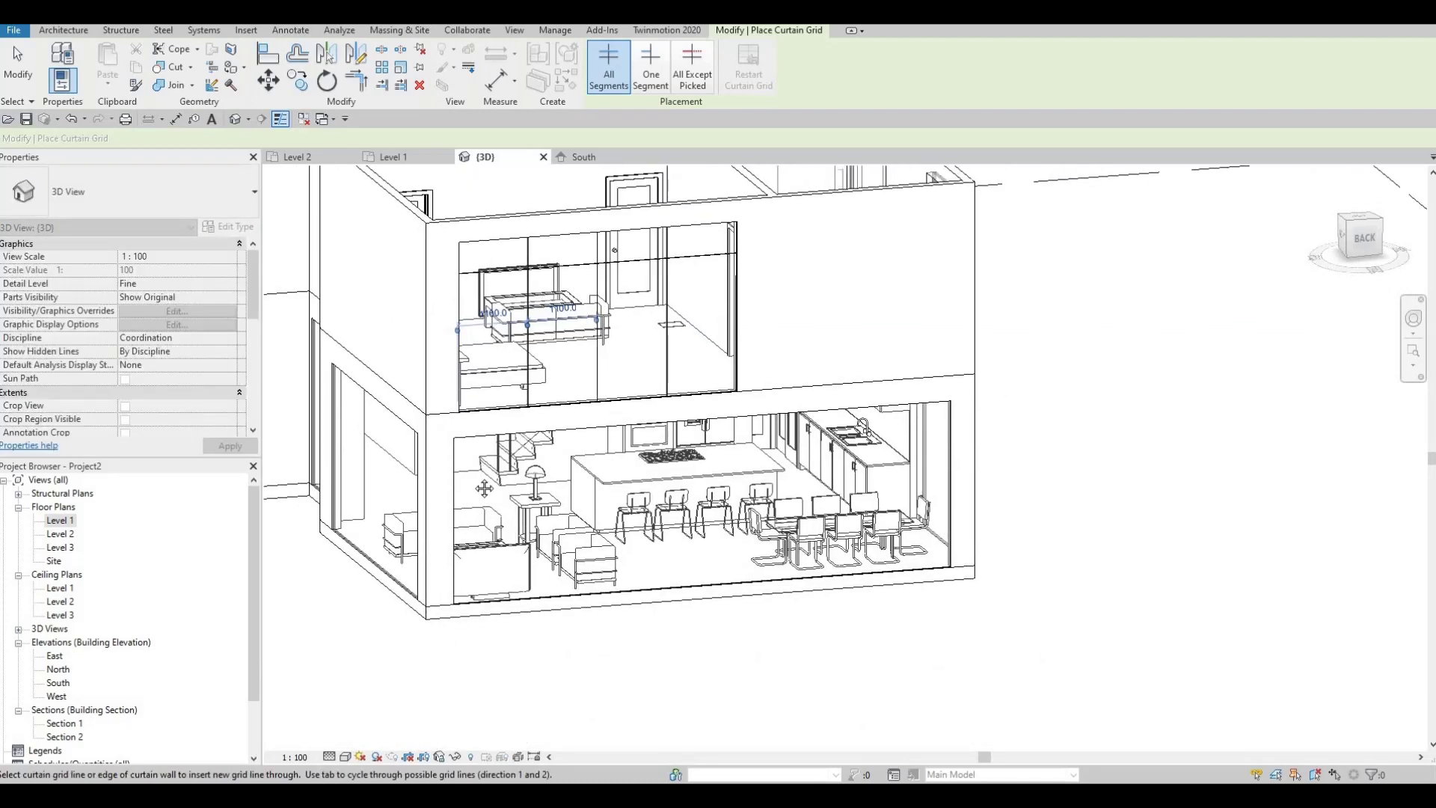
middle_drag(554, 494, 704, 491)
shift+middle_drag(550, 459, 565, 462)
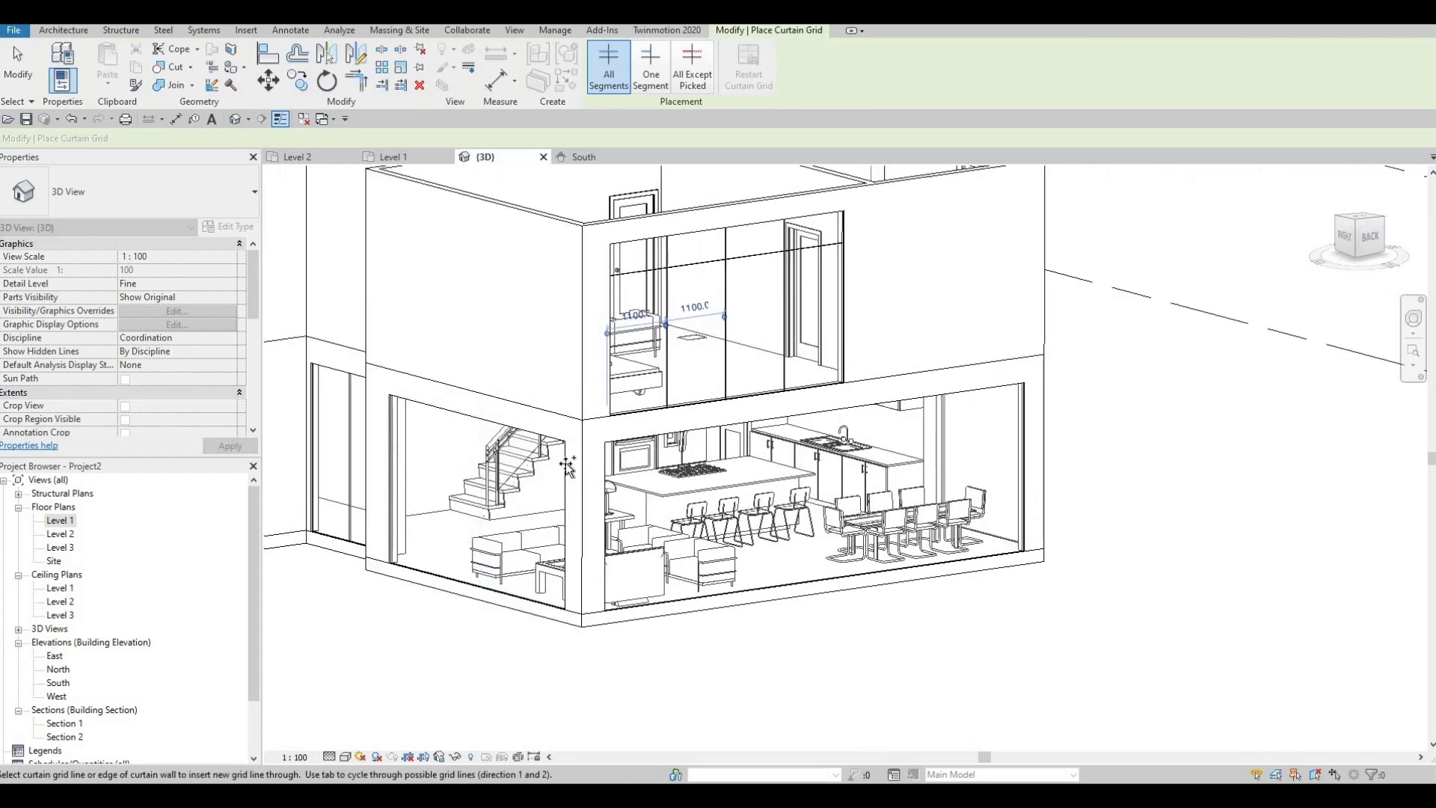
scroll(565, 462, up, 1)
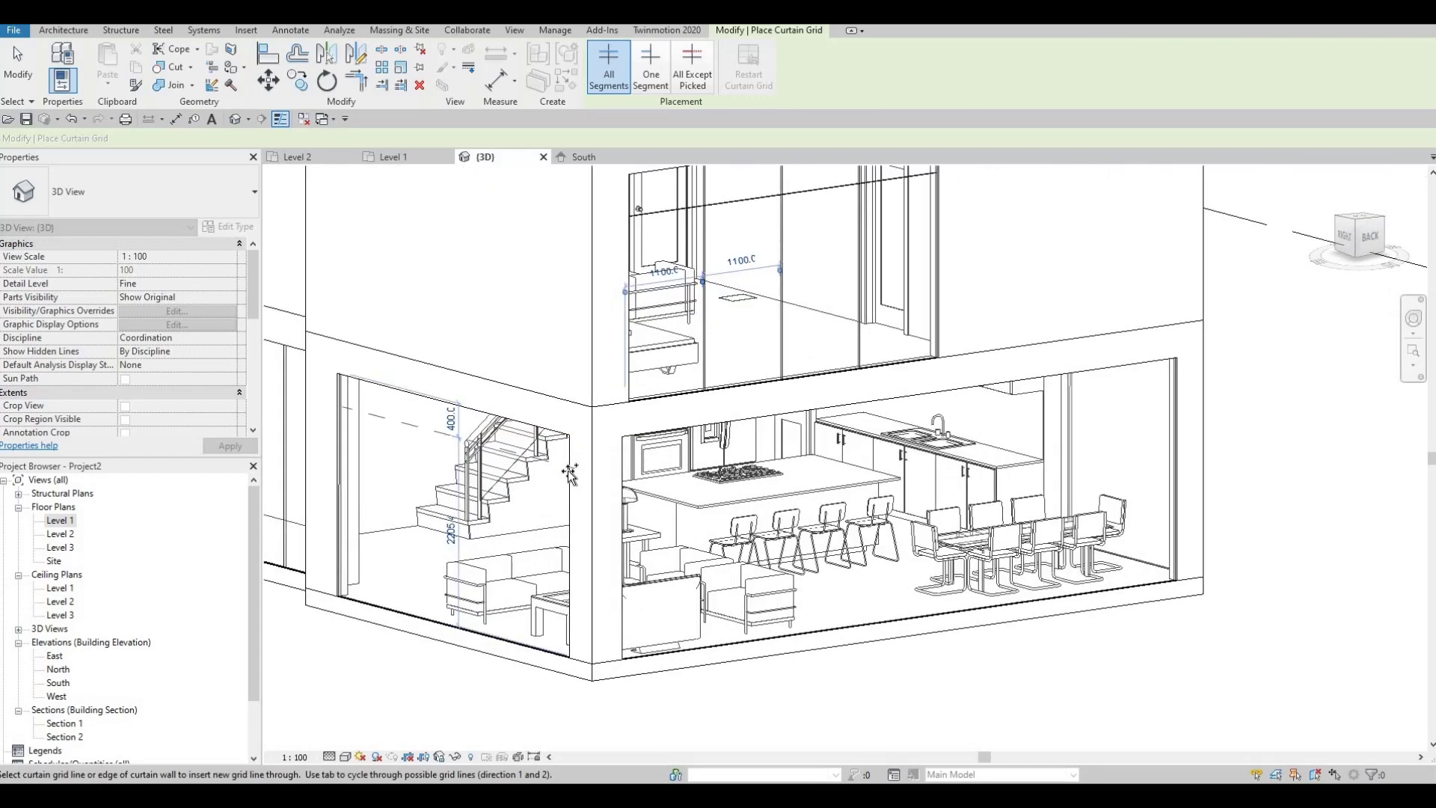
click(569, 471)
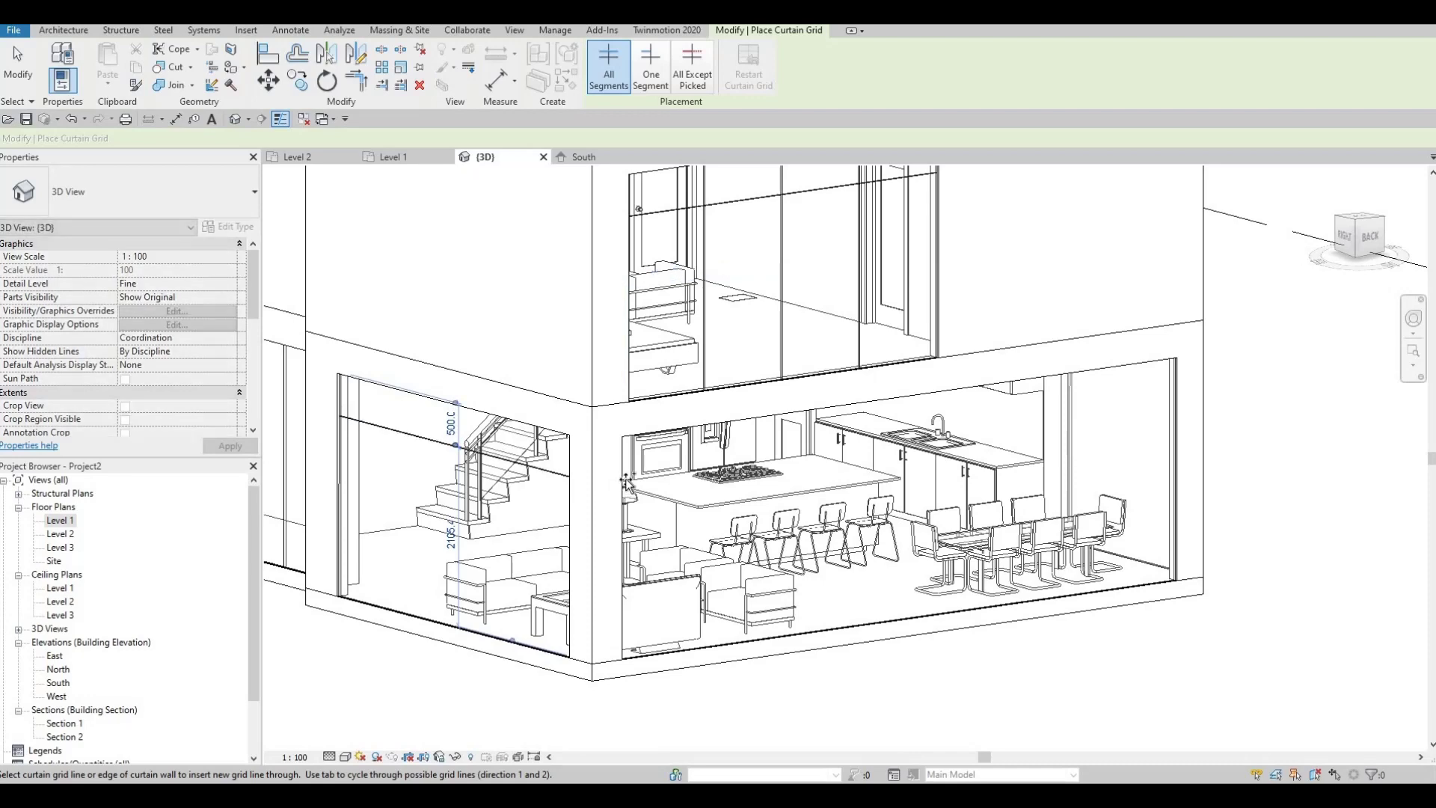
click(1178, 396)
shift+middle_drag(1121, 462, 1219, 490)
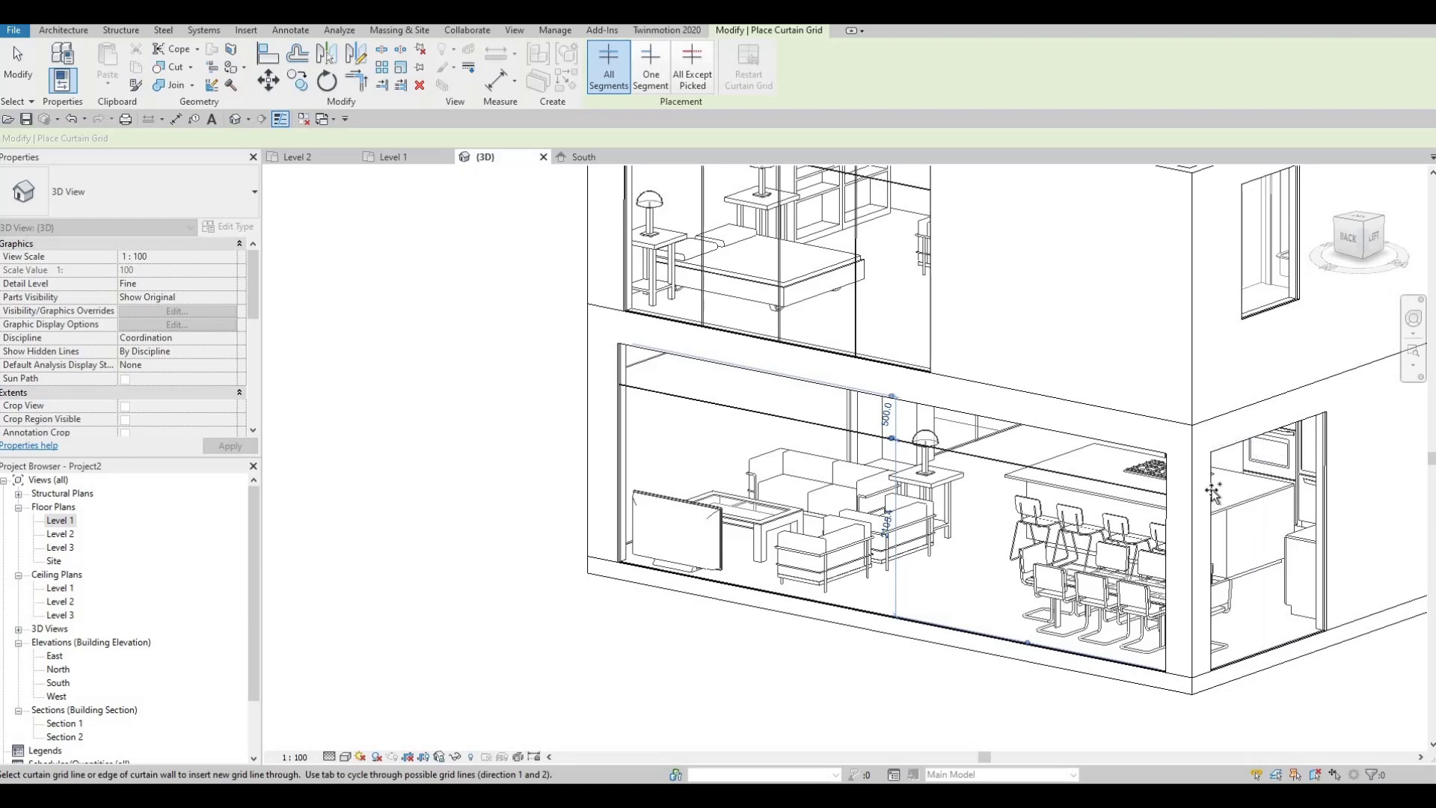
- Divide the ground-floor living-room side curtain wall into four 1125 mm bays with vertical grid lines
shift+middle_drag(1207, 493, 883, 454)
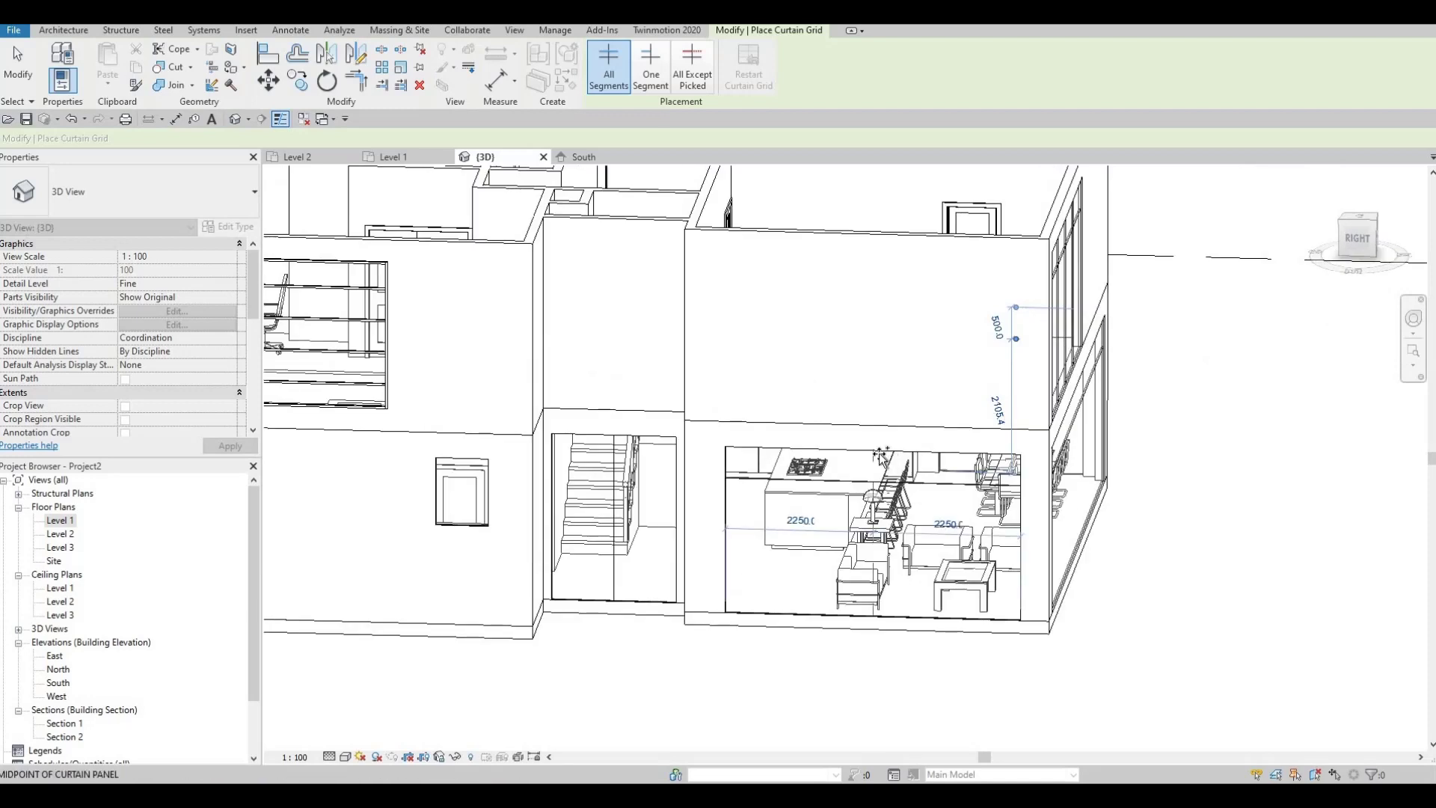
click(821, 453)
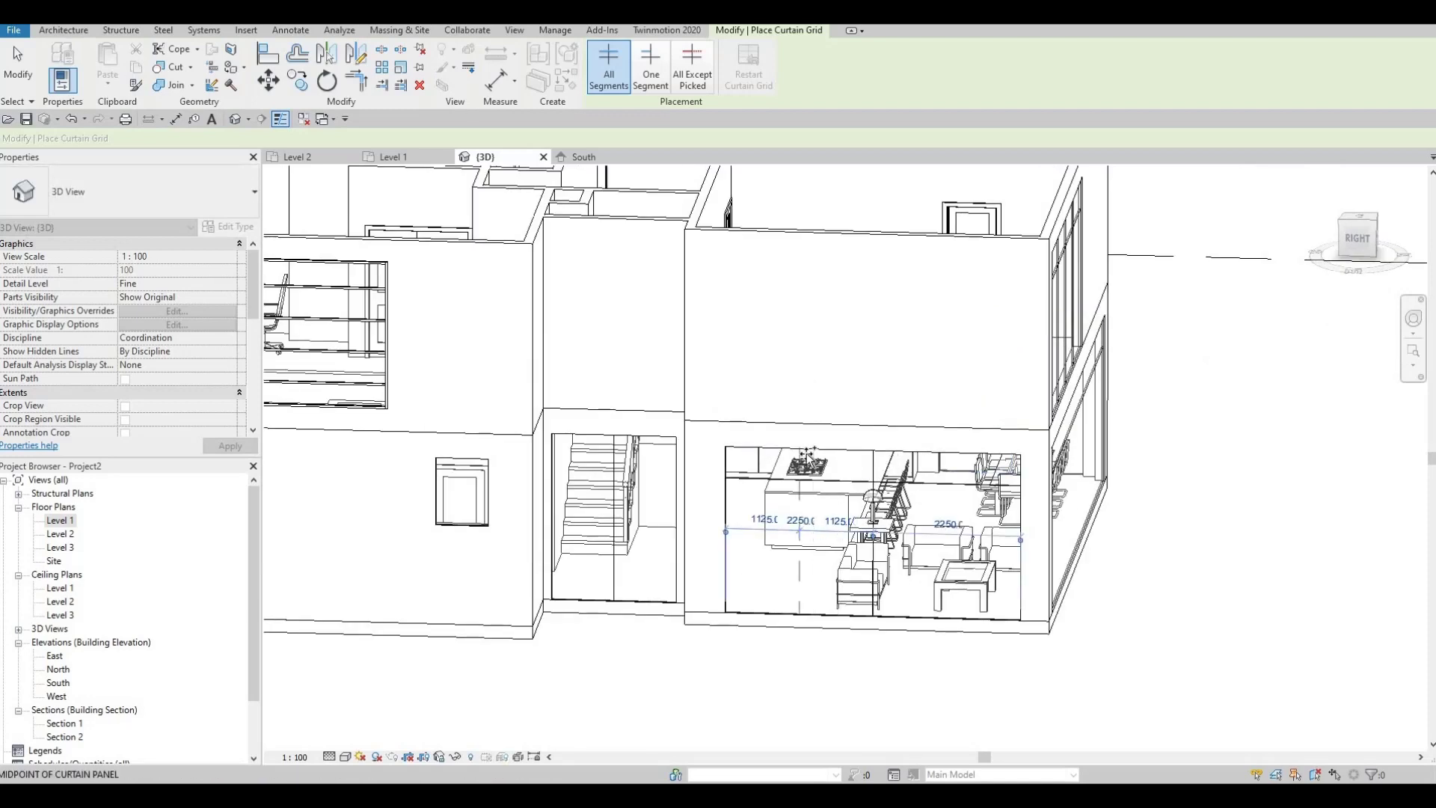
click(961, 454)
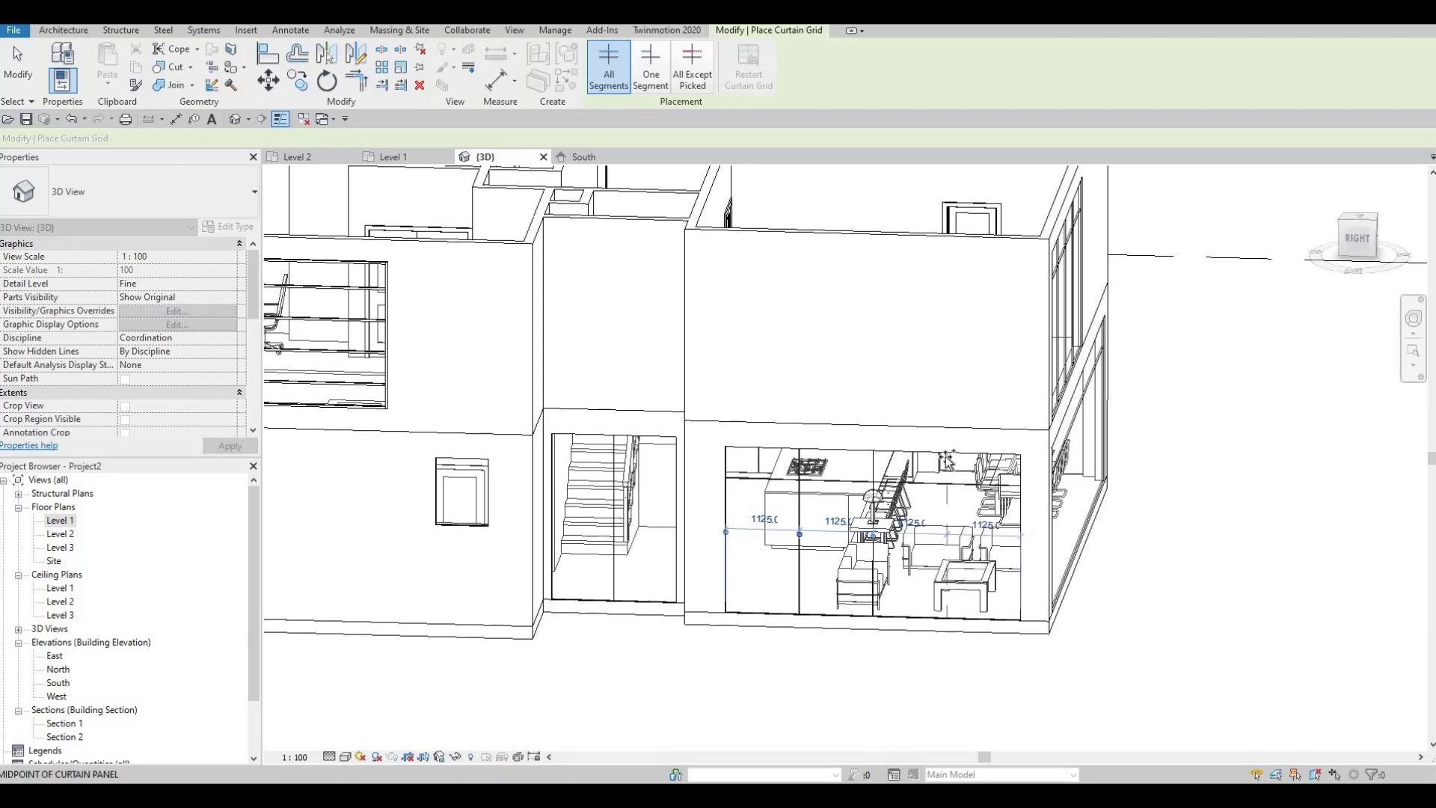
- Divide the rear ground-floor curtain wall into four 1970 mm bays with vertical grid lines
shift+middle_drag(920, 527, 882, 417)
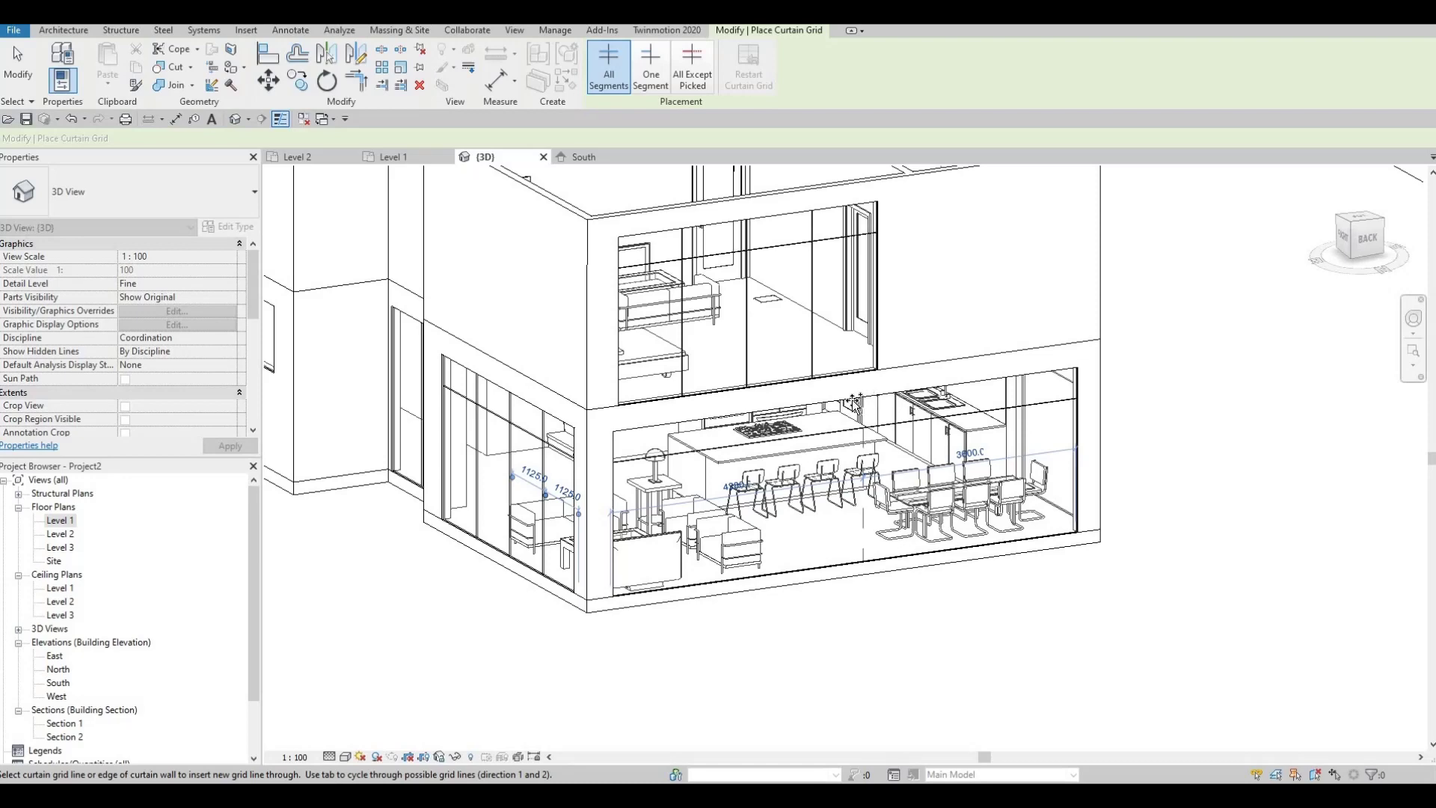
click(852, 404)
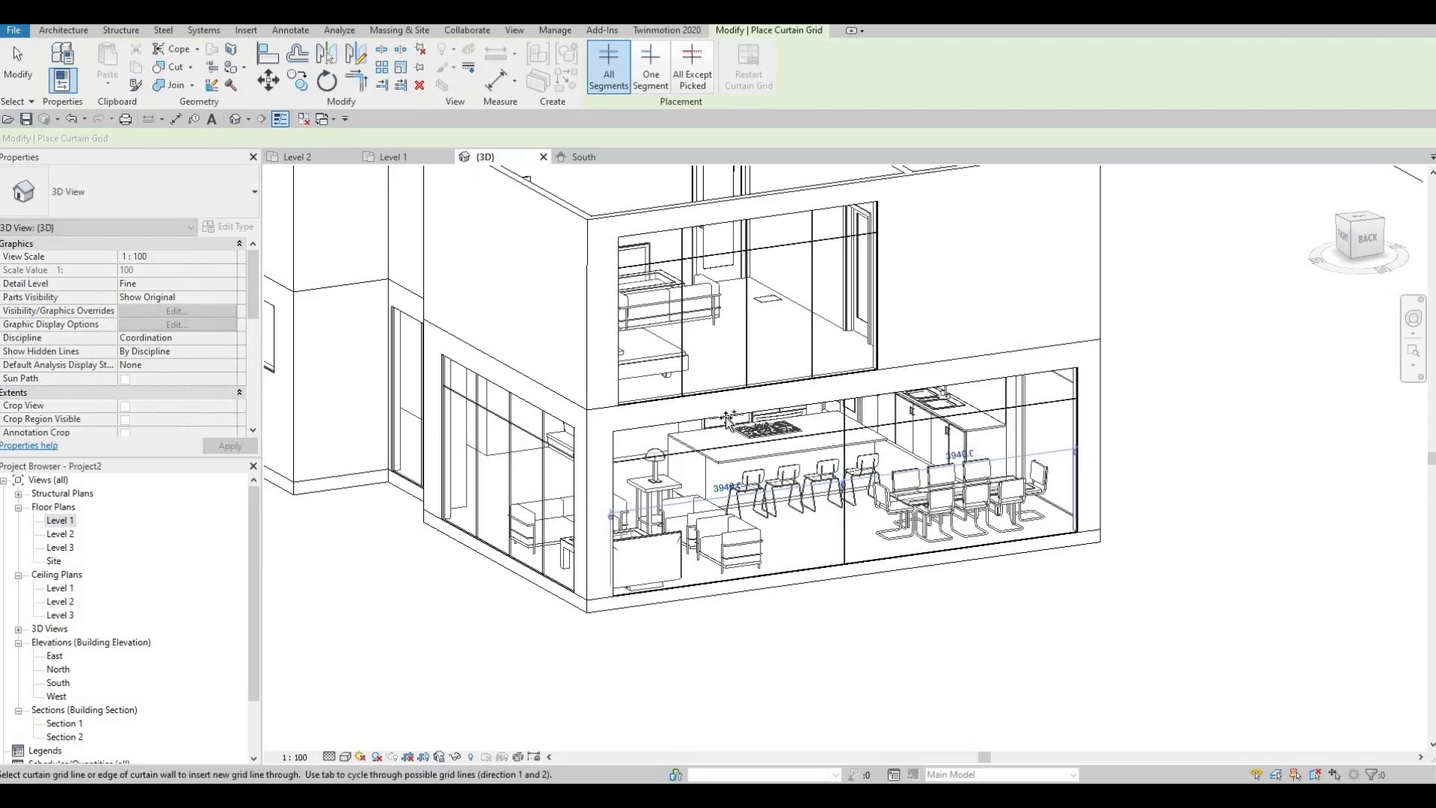
scroll(727, 419, up, 2)
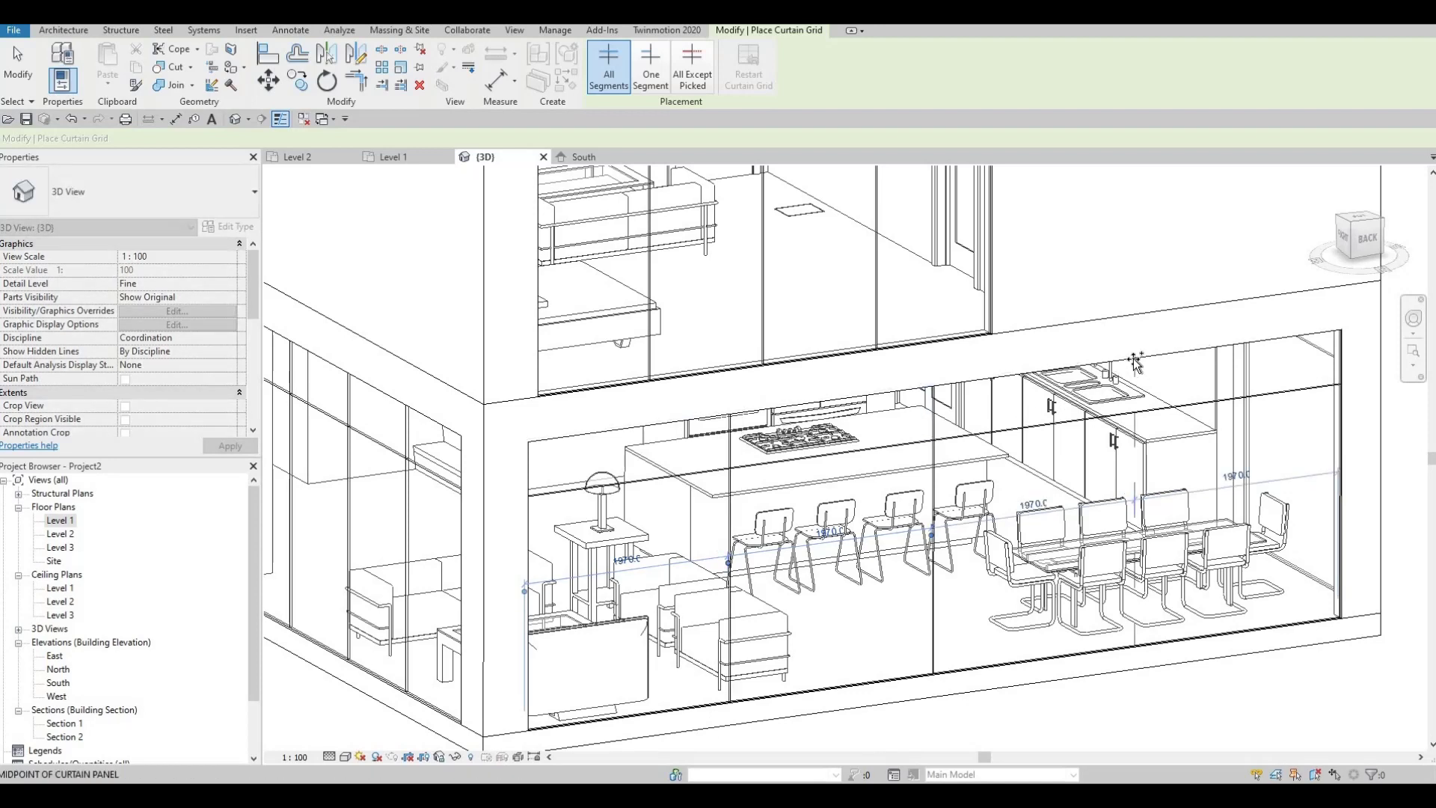
click(1239, 359)
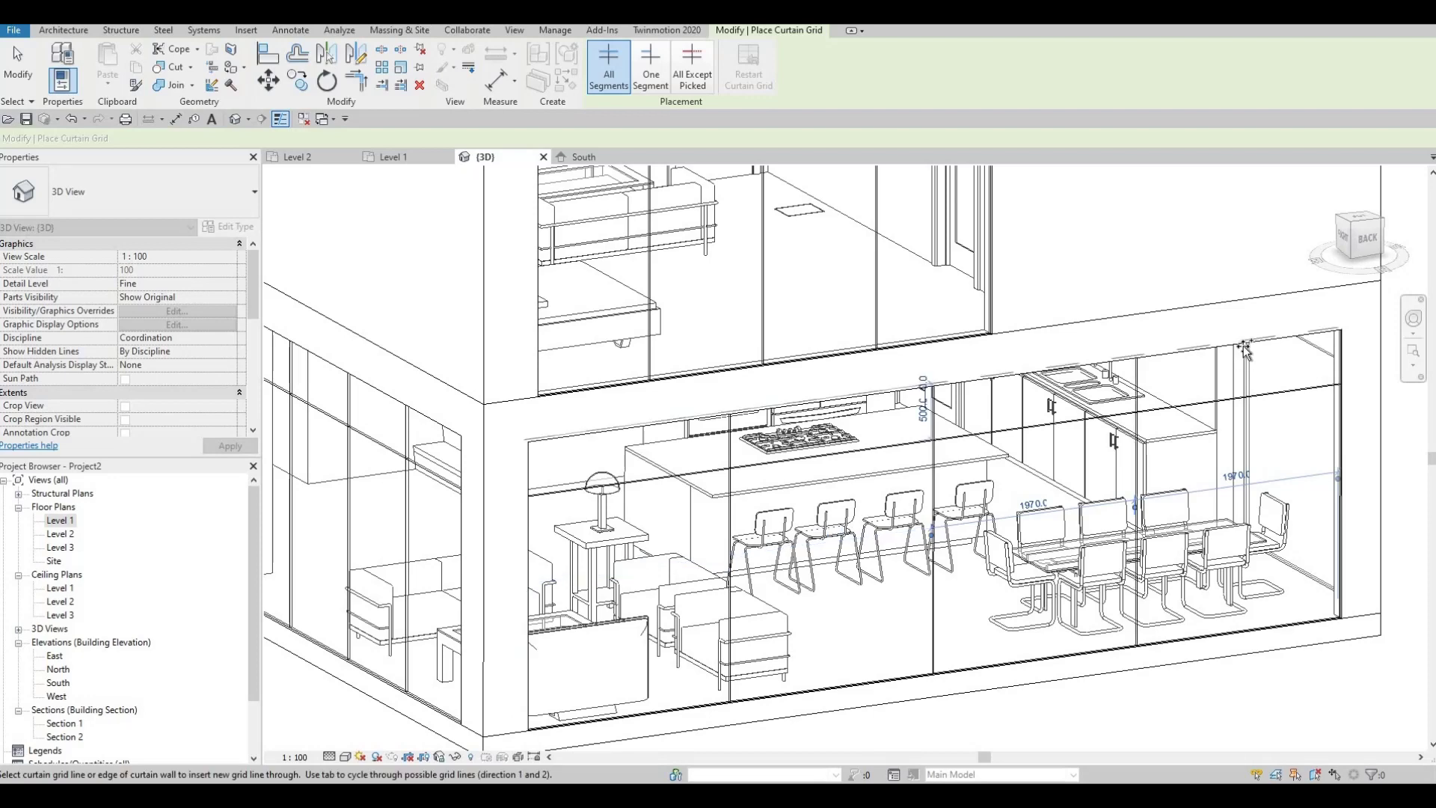
- Halve each bay of the rear ground-floor curtain wall with a vertical grid line, giving 985 mm spacing
shift+middle_drag(1174, 425, 1104, 444)
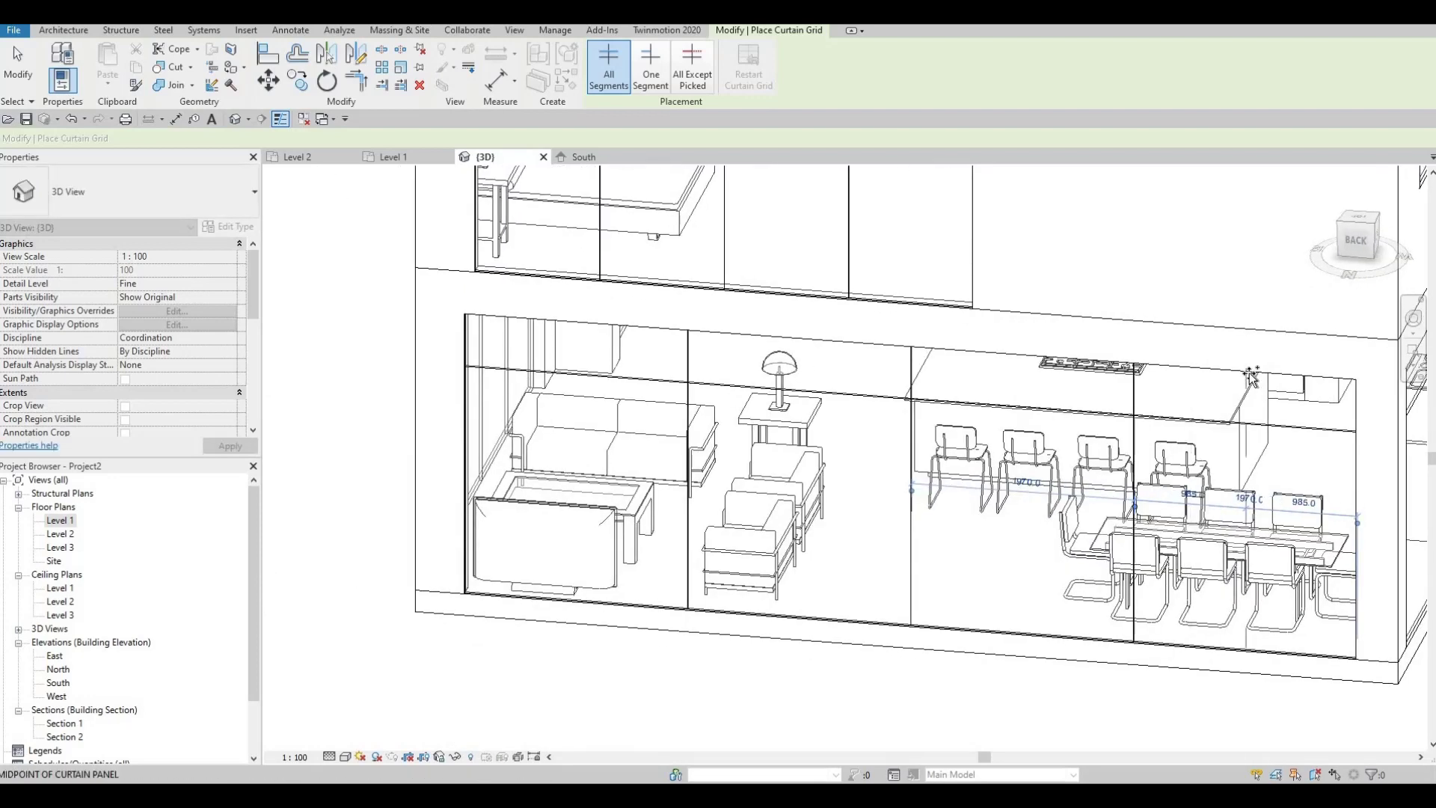
click(1062, 368)
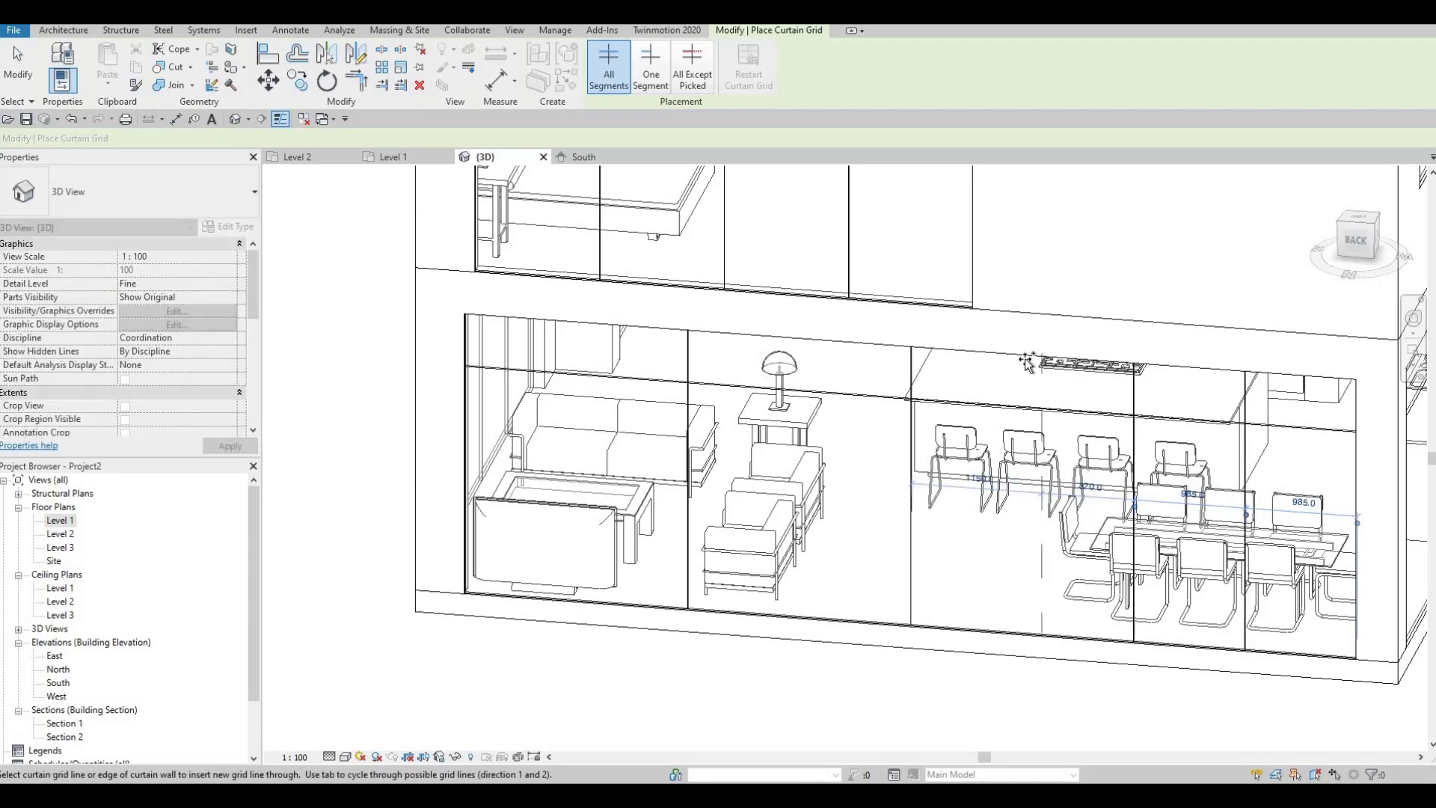
click(811, 373)
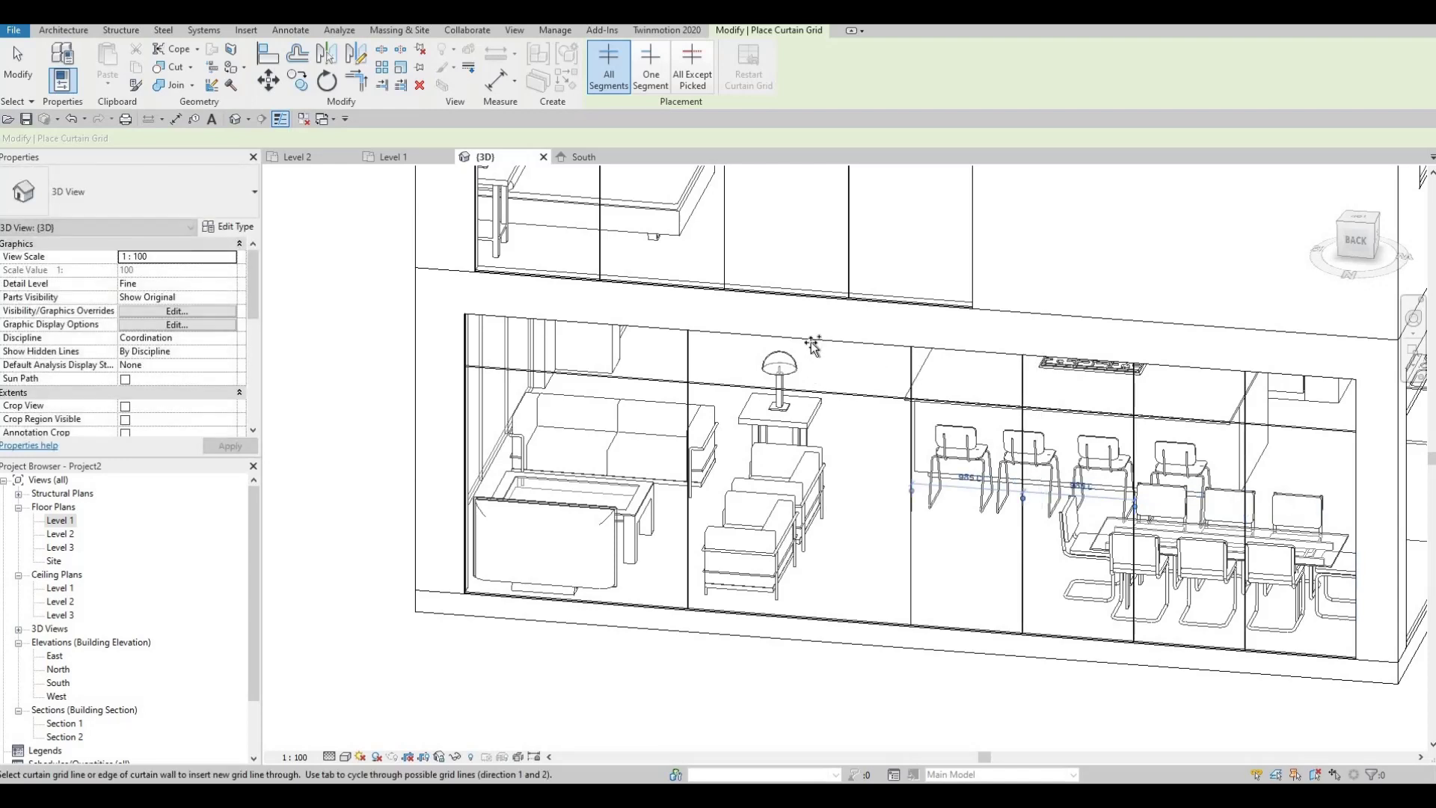
click(617, 337)
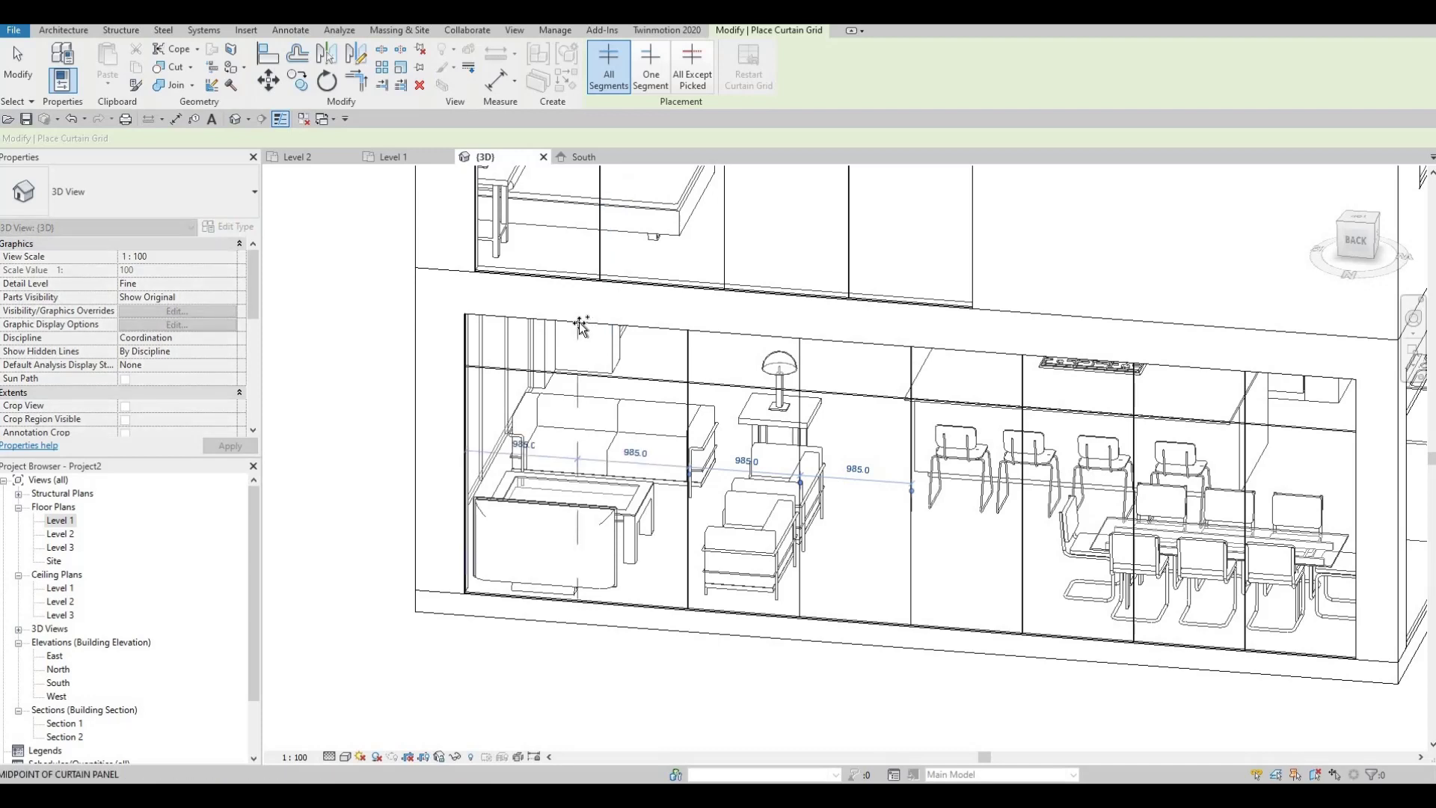
click(581, 333)
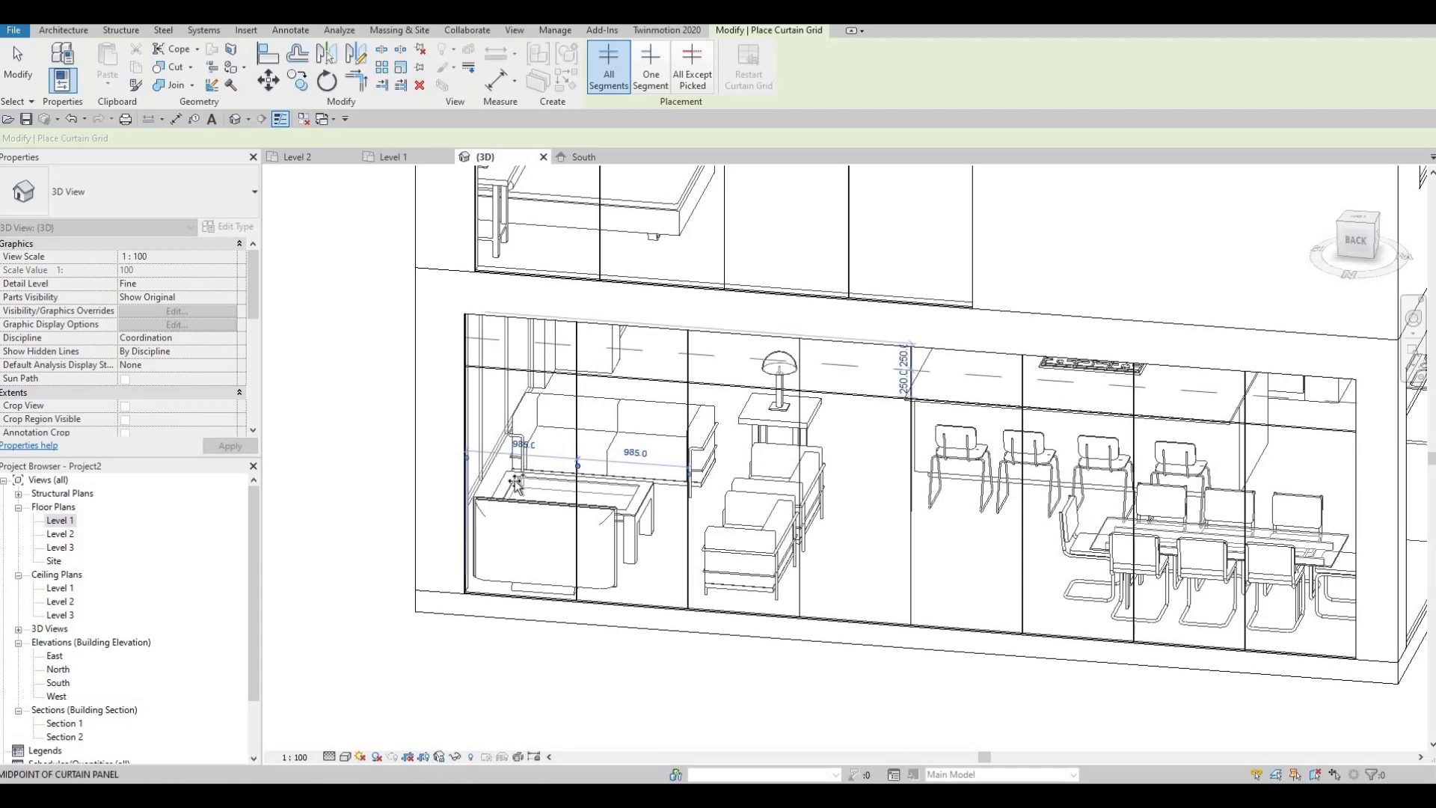
- Divide the ground-floor dining-side curtain wall into three bays of about 733 mm with vertical grid lines
scroll(518, 465, up, 3)
scroll(859, 479, down, 4)
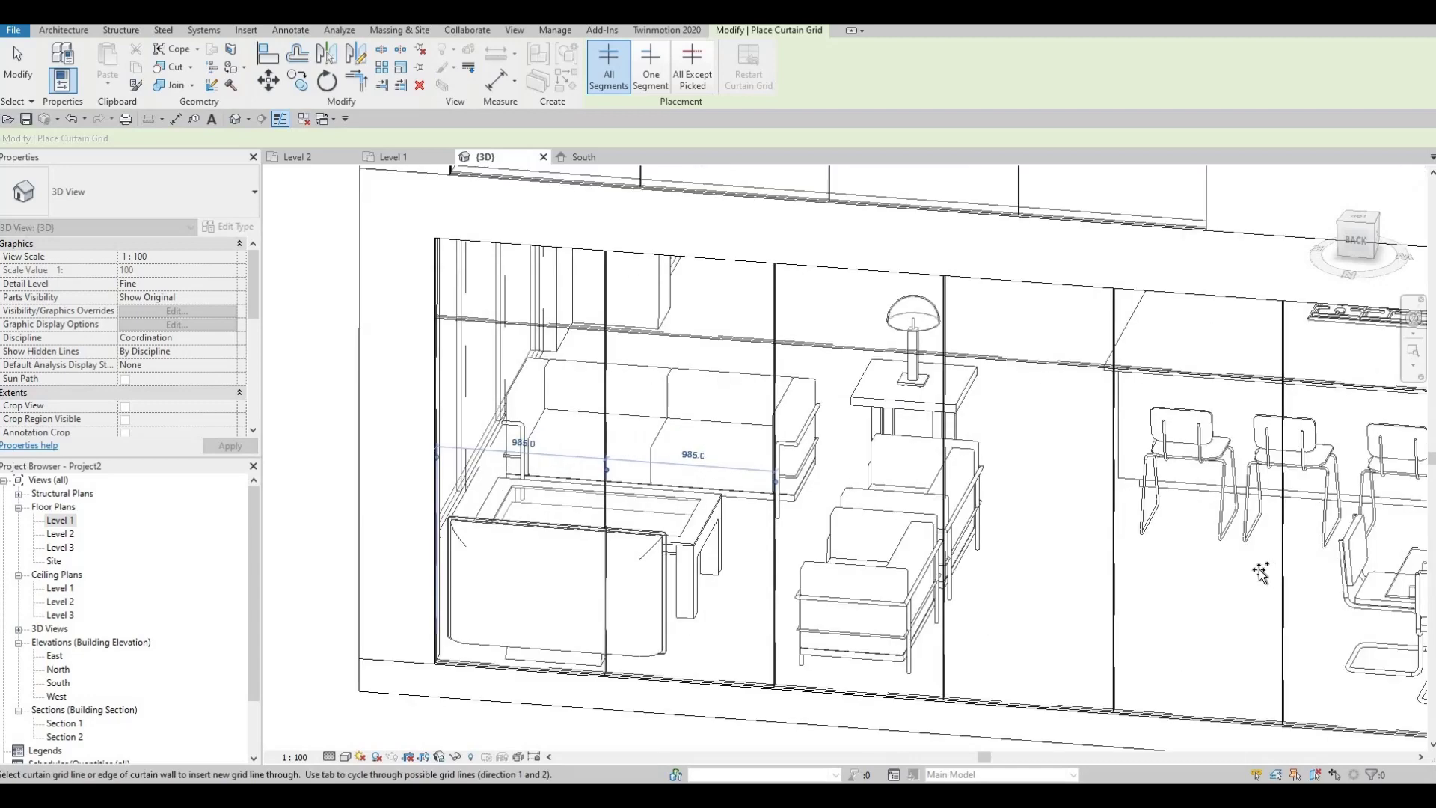
middle_drag(1258, 571, 770, 425)
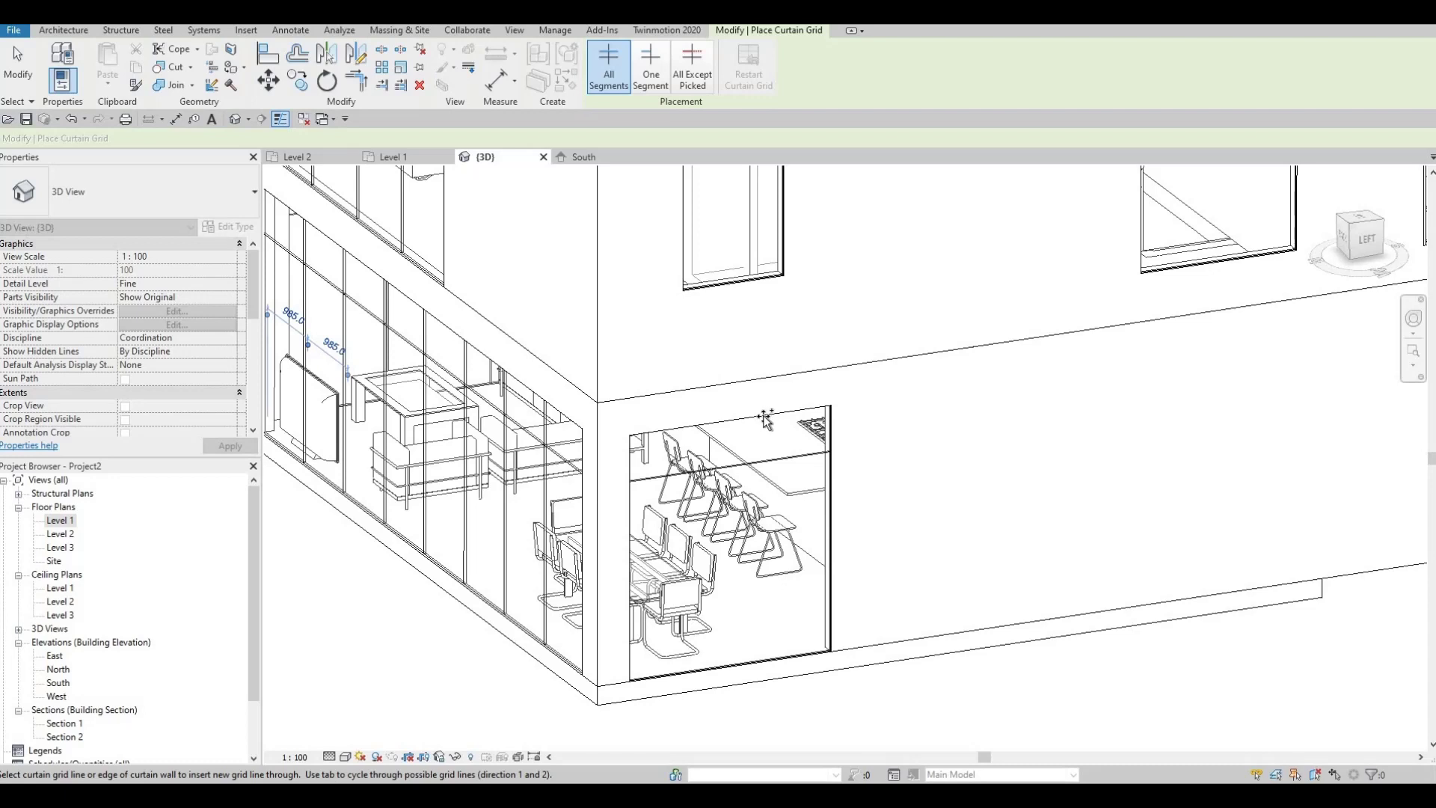
click(688, 430)
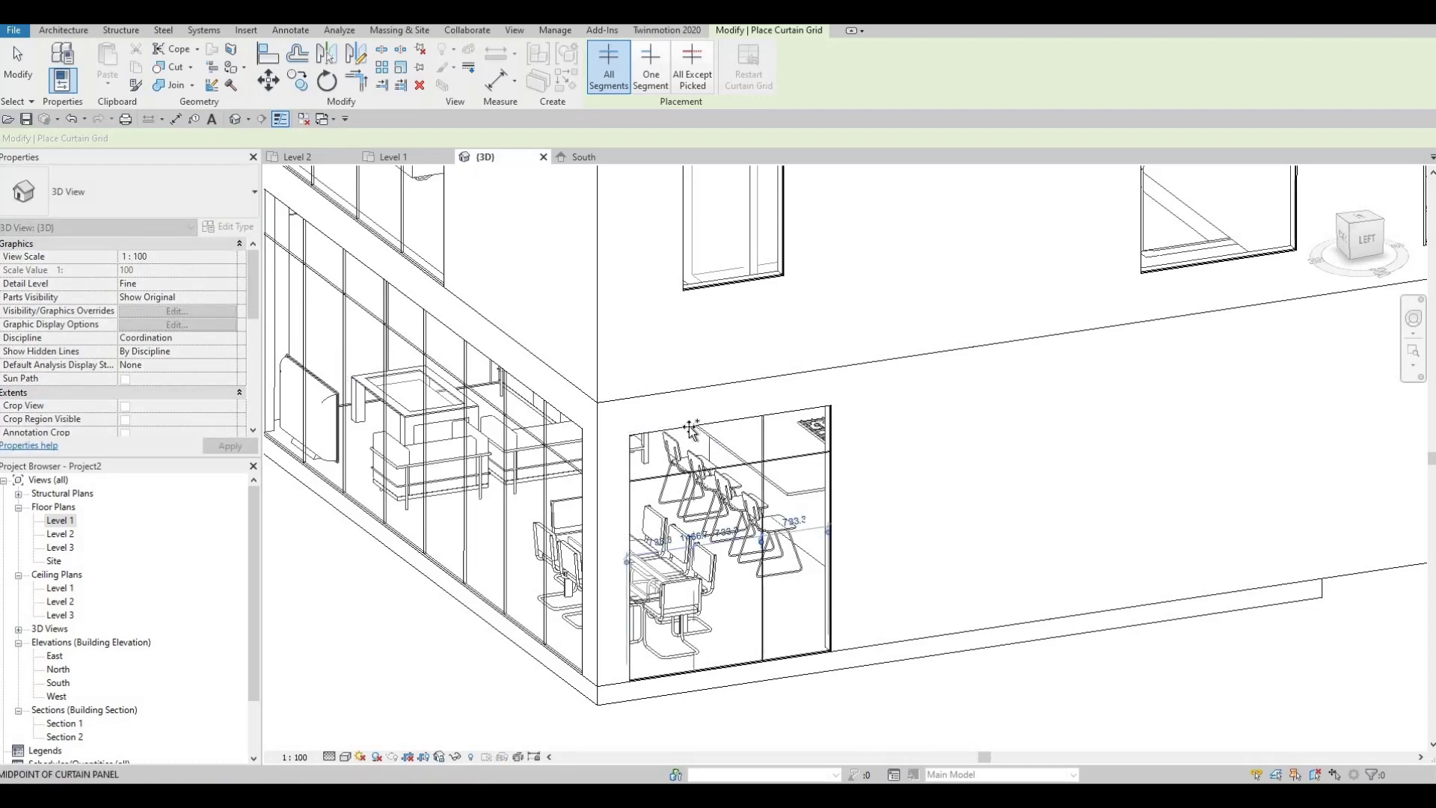
click(719, 562)
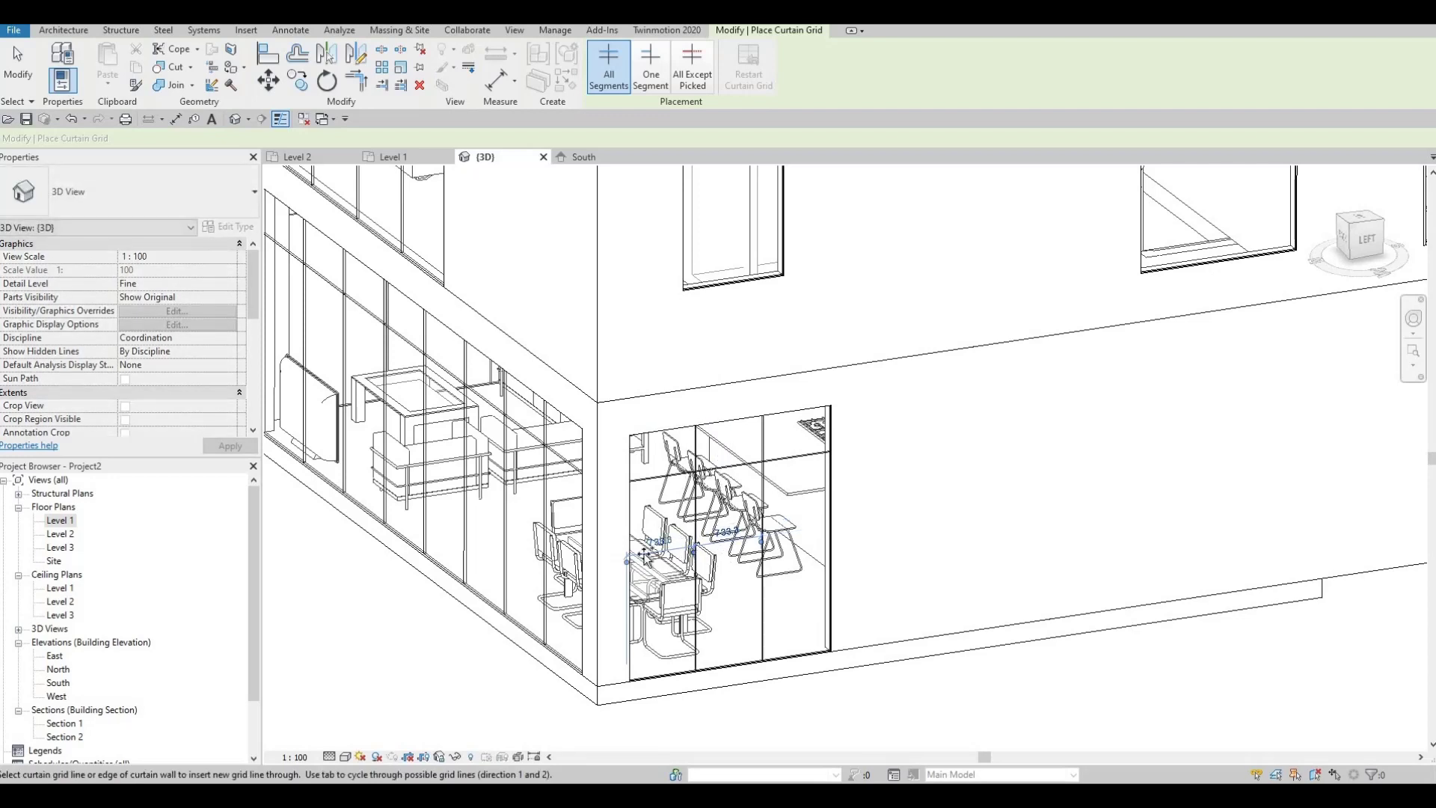
- Divide the middle upper-floor curtain wall on the dining side into three 566.7 mm bays with vertical grid lines
scroll(610, 553, up, 2)
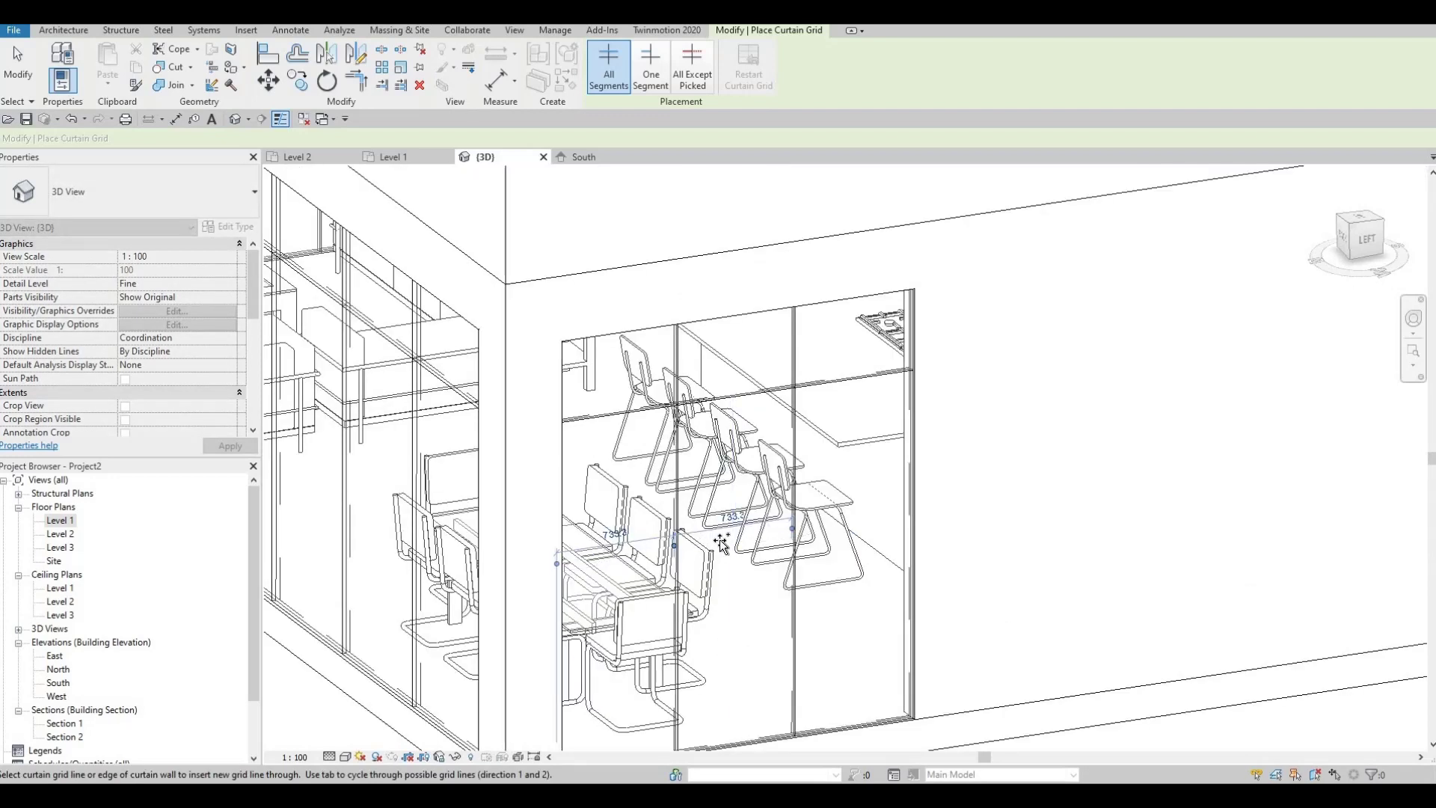
scroll(903, 505, down, 5)
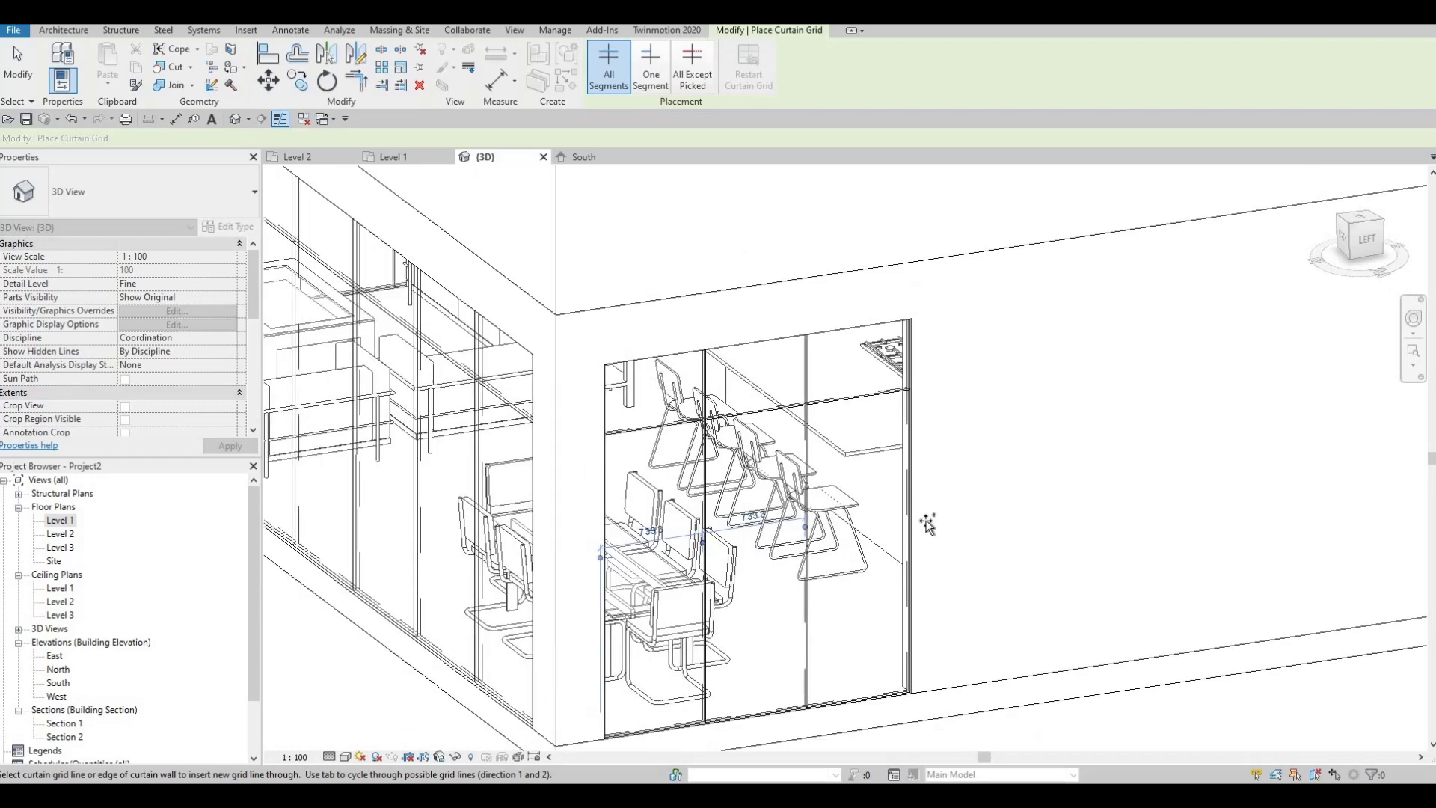
shift+middle_drag(858, 593, 778, 589)
middle_drag(1179, 426, 907, 458)
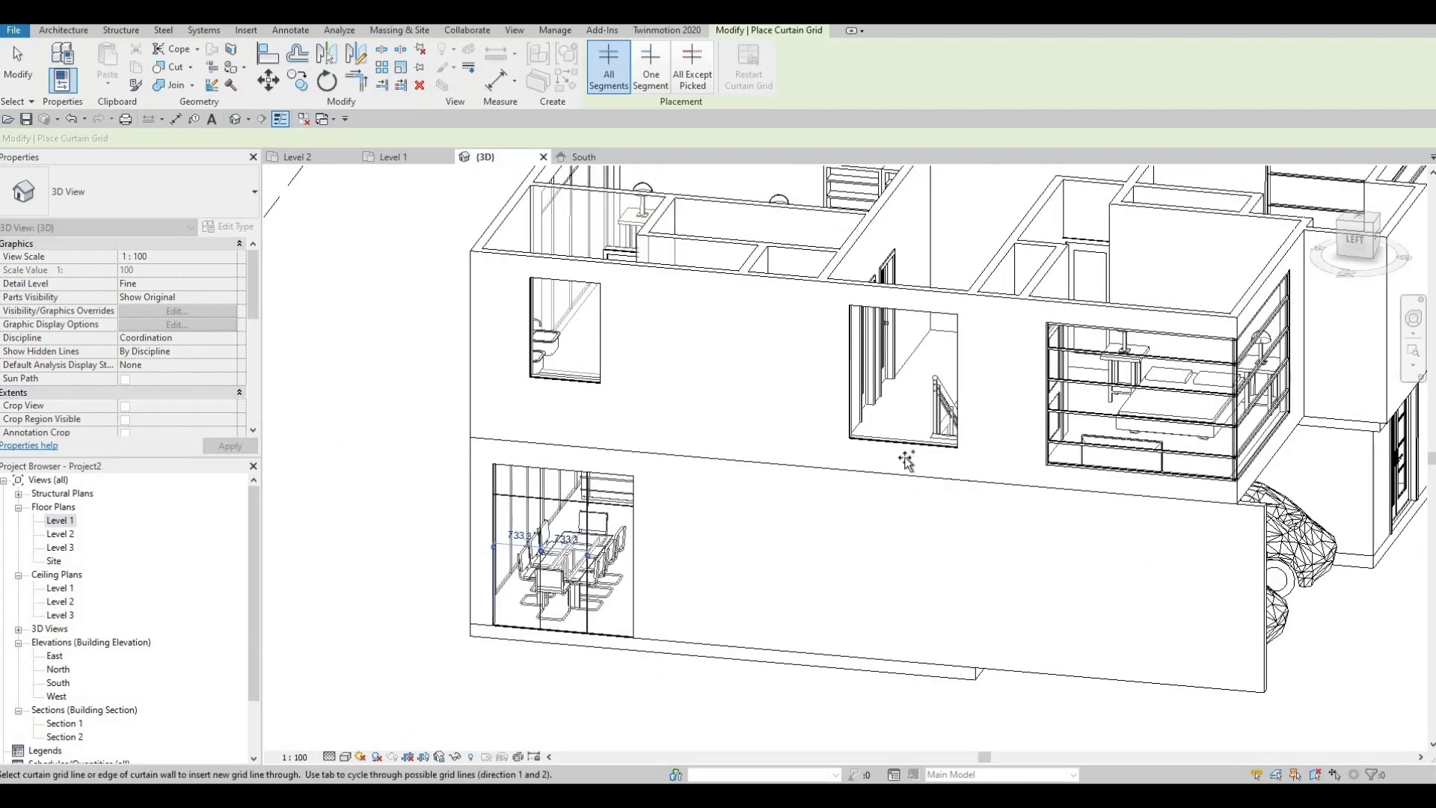
shift+middle_drag(906, 352, 912, 267)
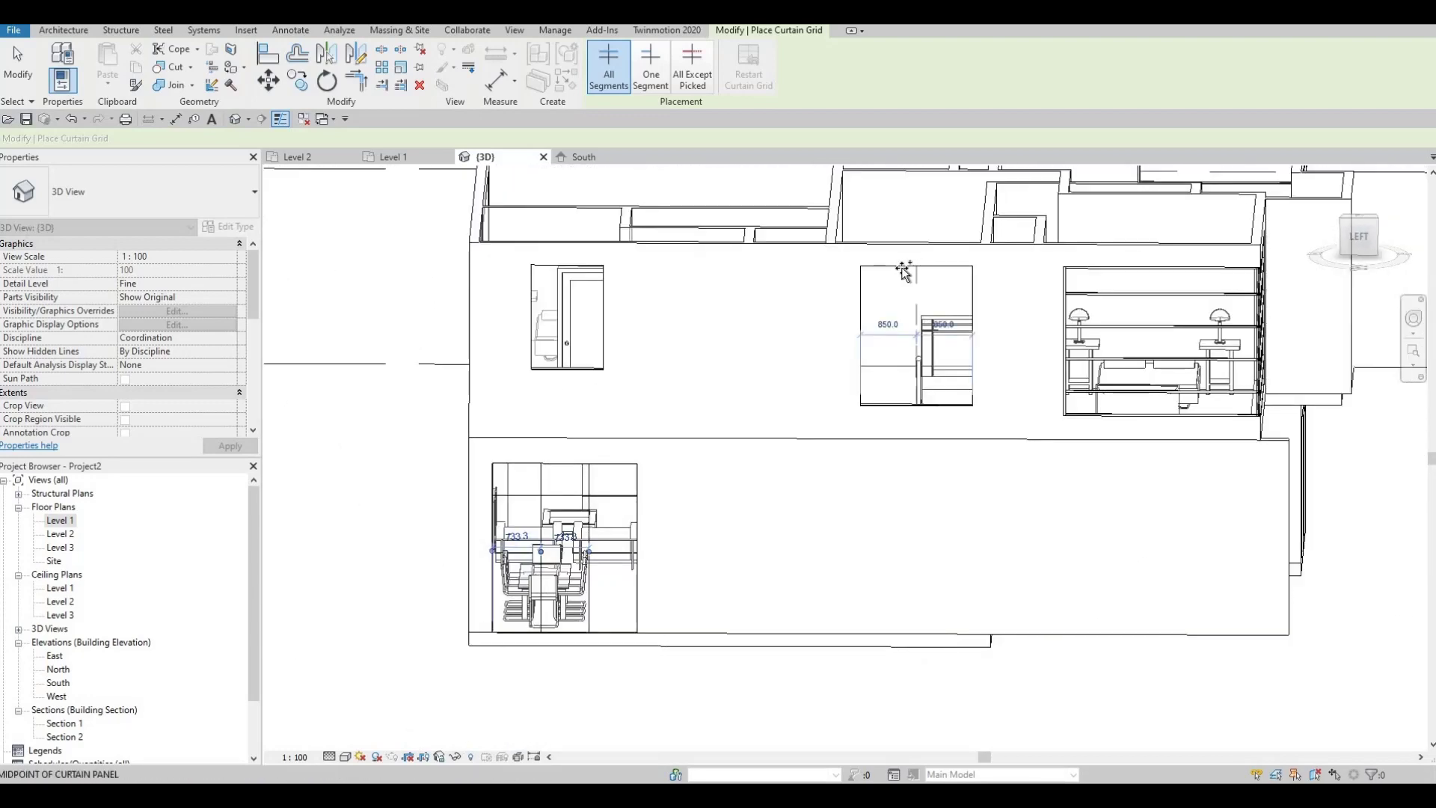
click(916, 271)
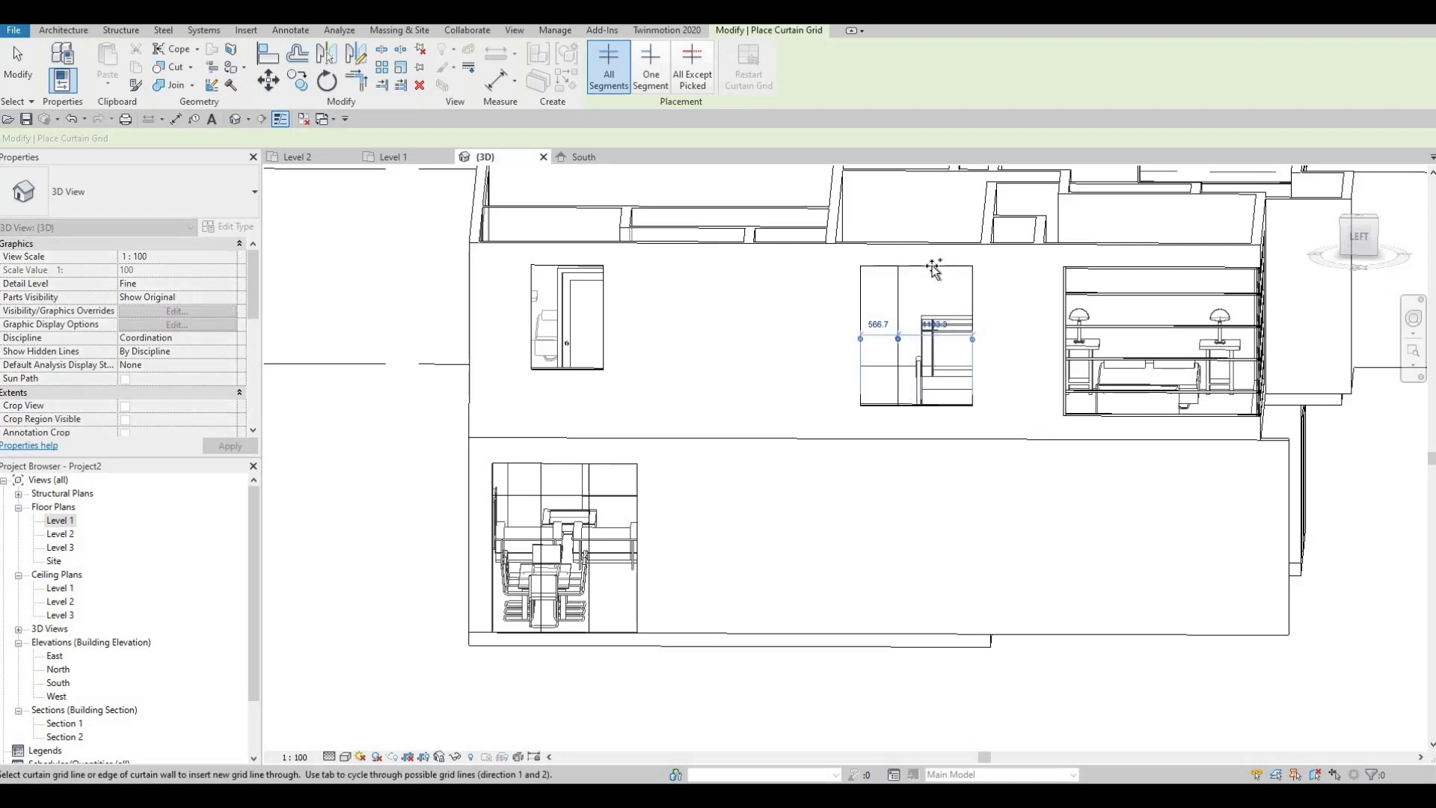
click(909, 293)
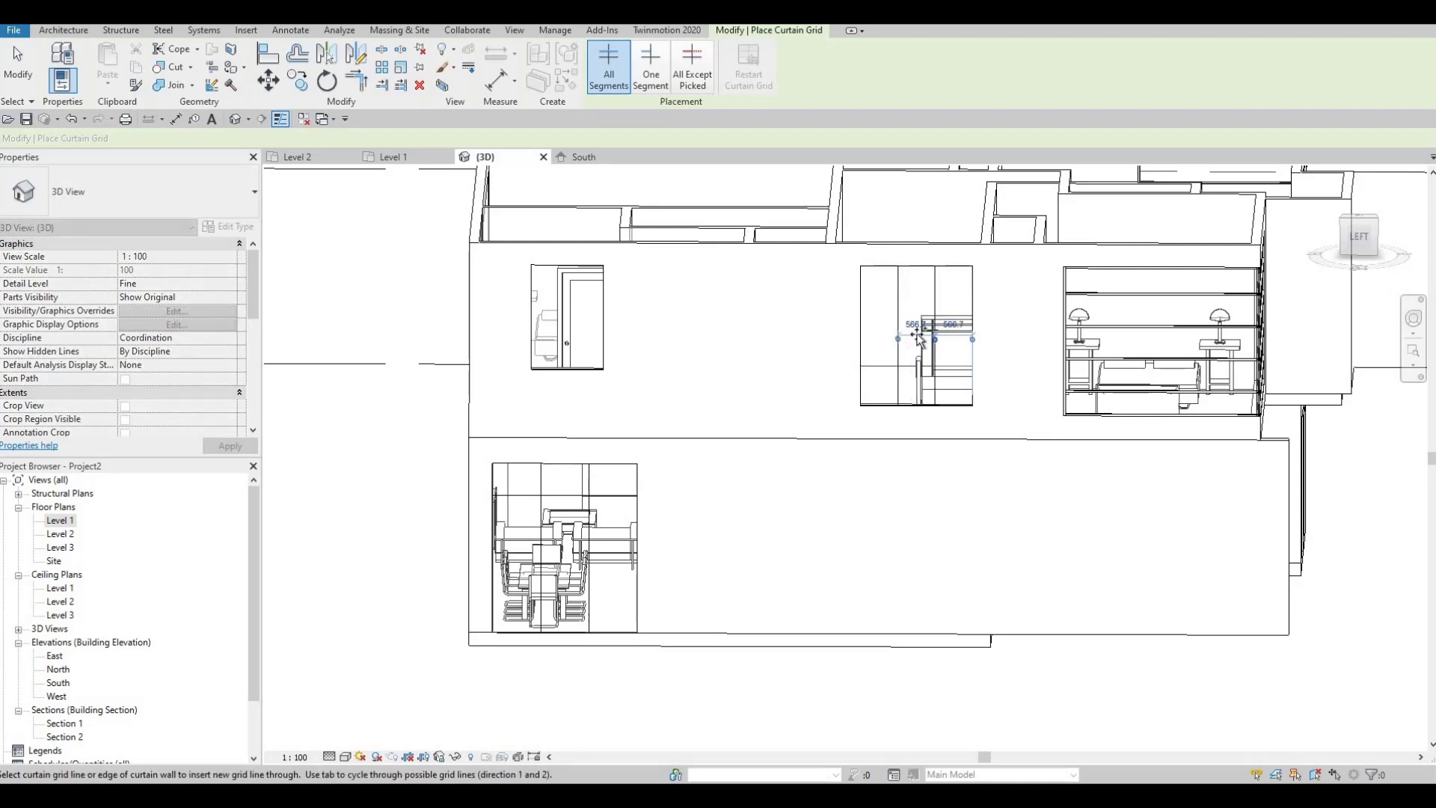
- Add a horizontal grid line 500 mm below the top of the middle upper-floor curtain wall on the dining side
scroll(918, 336, up, 3)
scroll(910, 378, down, 1)
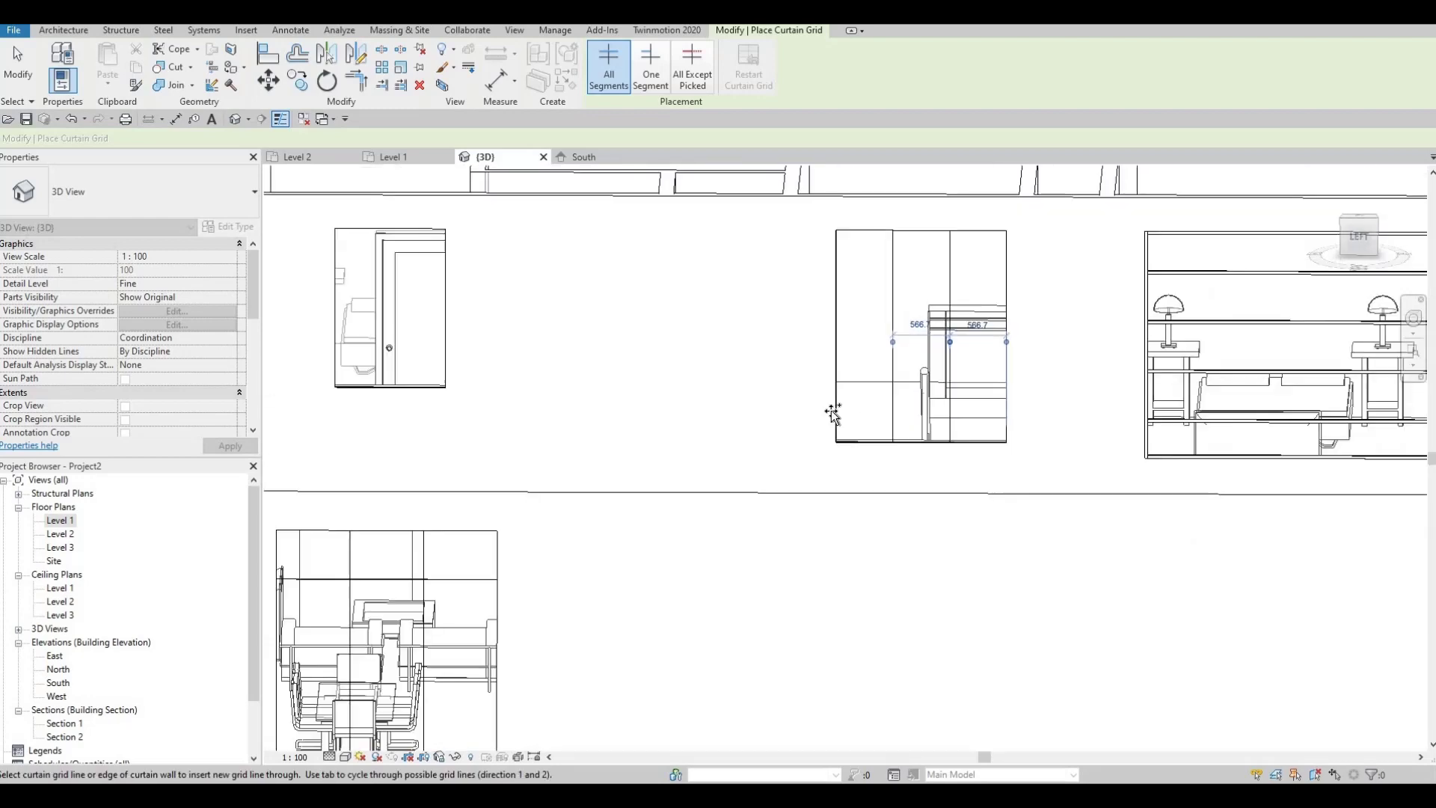
scroll(837, 415, down, 5)
shift+middle_drag(715, 462, 587, 453)
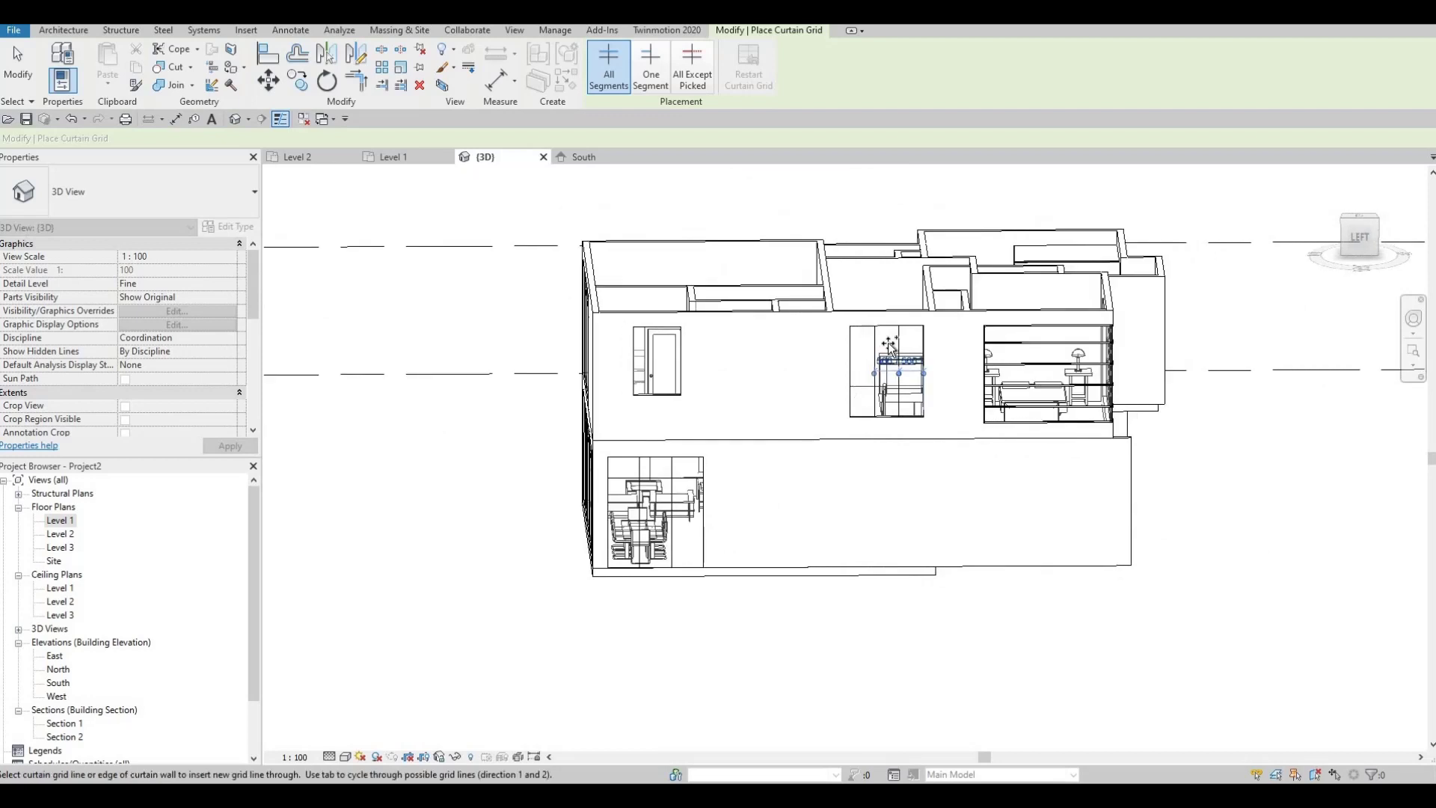
scroll(889, 345, up, 3)
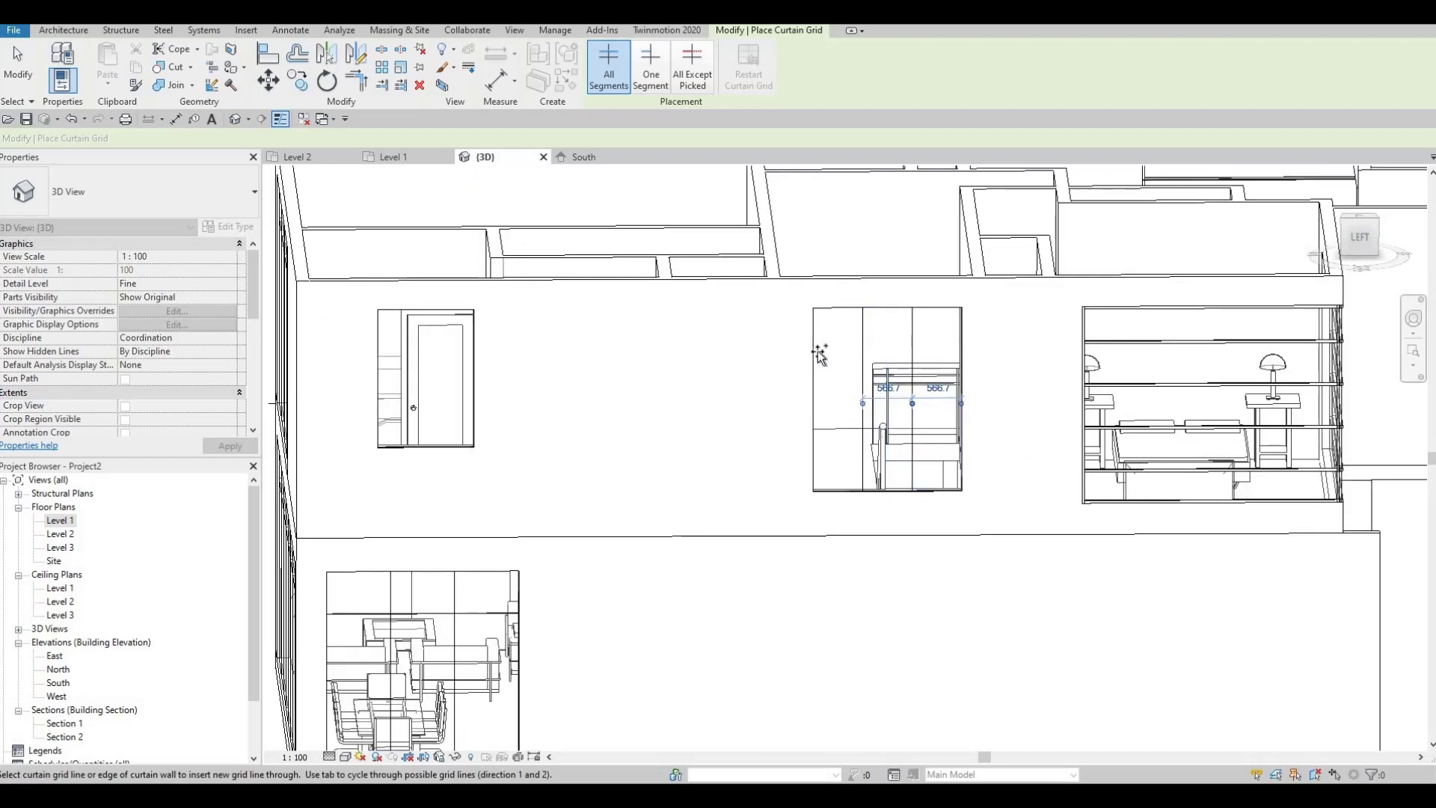
click(820, 350)
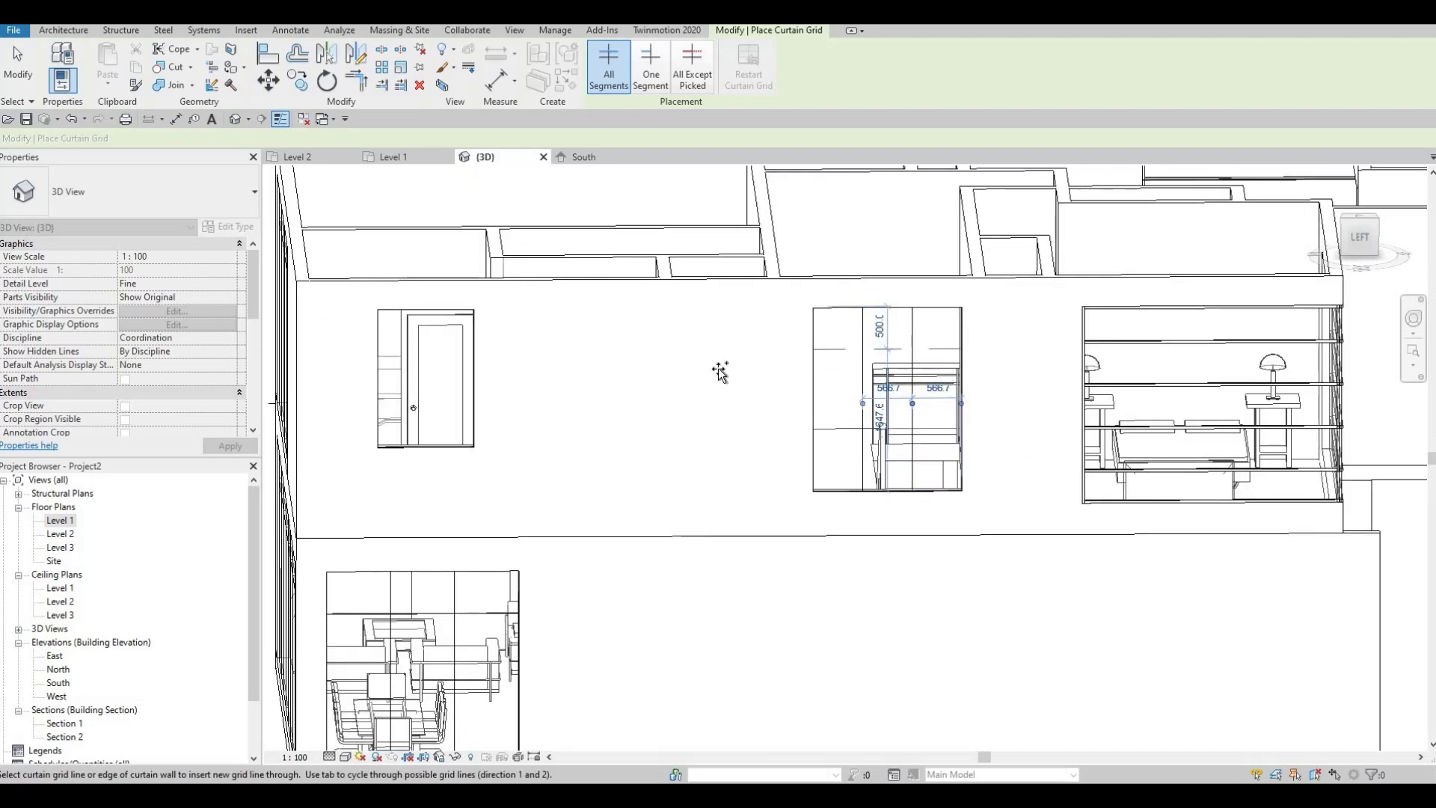
click(474, 344)
- Delete the horizontal grid line from the middle upper-floor curtain wall on the dining side
scroll(729, 404, down, 3)
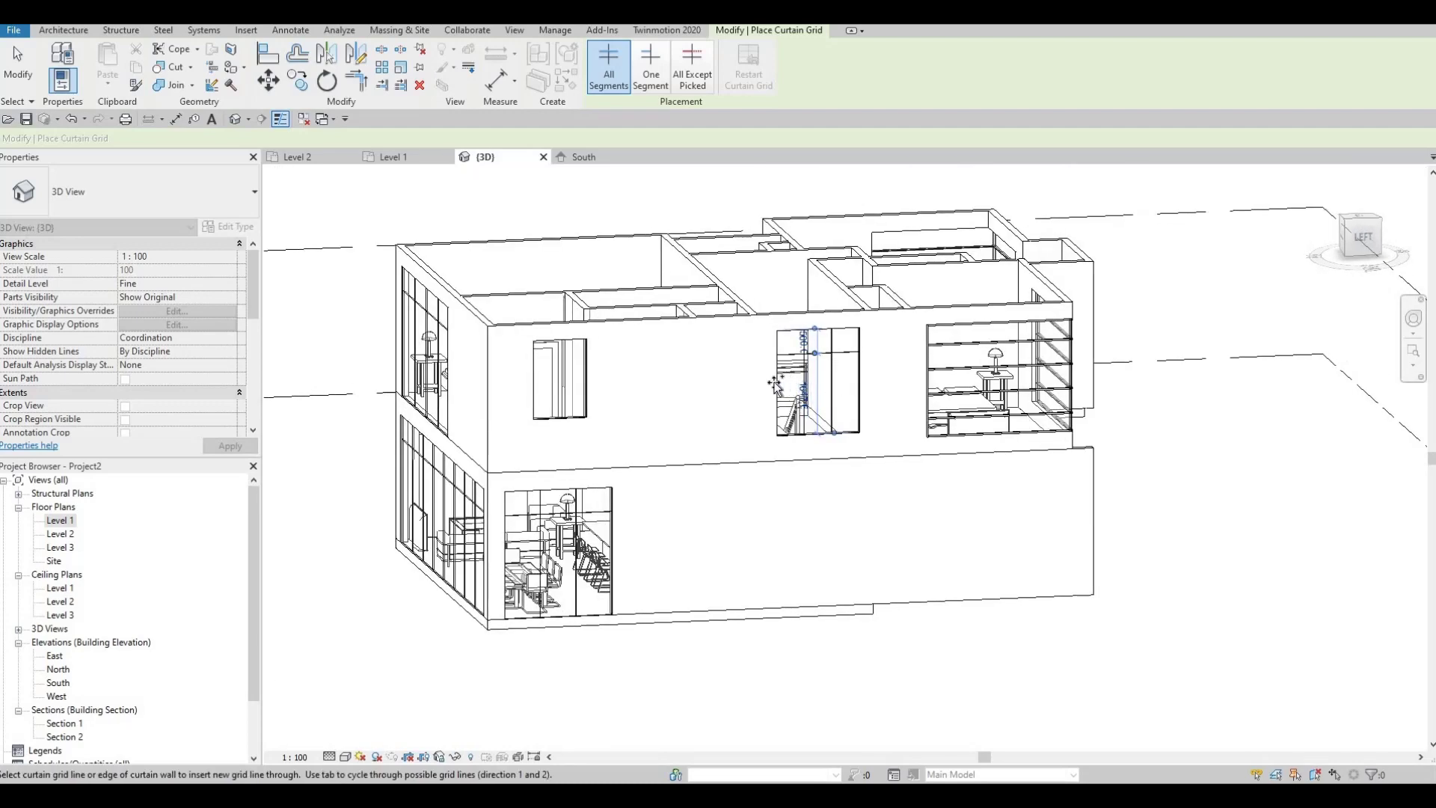
scroll(777, 385, up, 1)
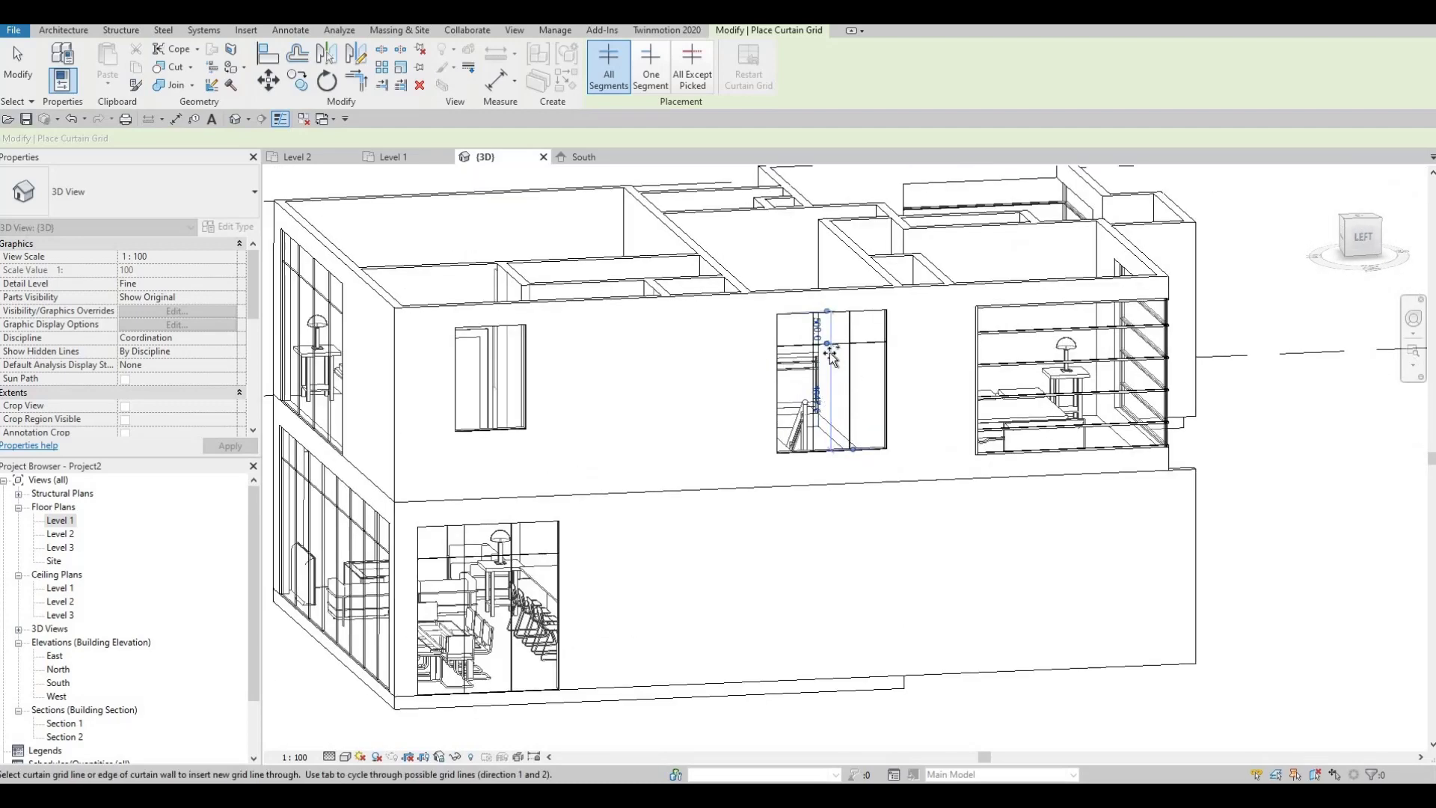
key(Escape)
key(Escape)
click(828, 350)
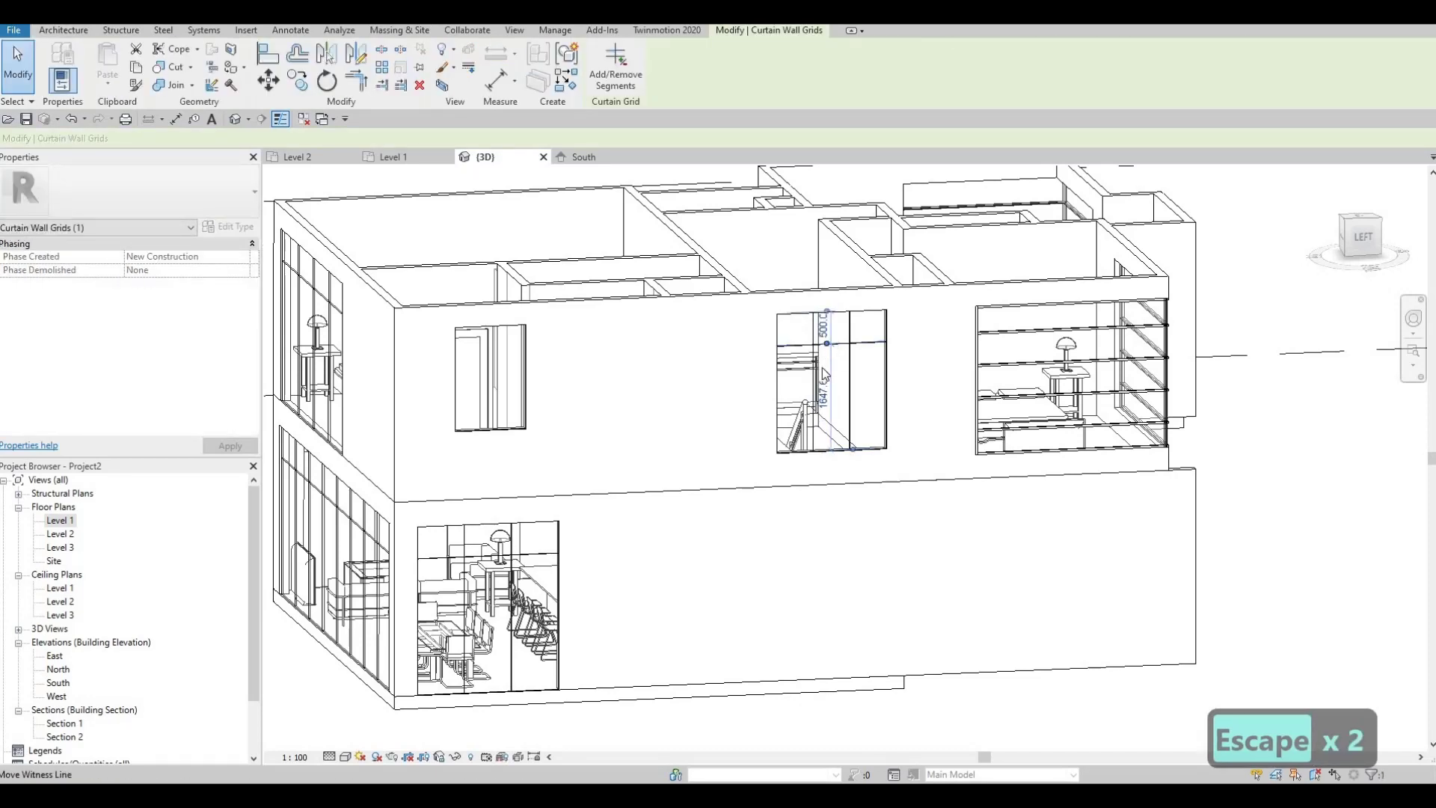
key(Delete)
- Place 30mm Square rectangular mullions on all grid lines of the dining-side curtain walls and the rear ground-floor curtain wall
scroll(824, 374, down, 4)
shift+middle_drag(792, 457, 703, 479)
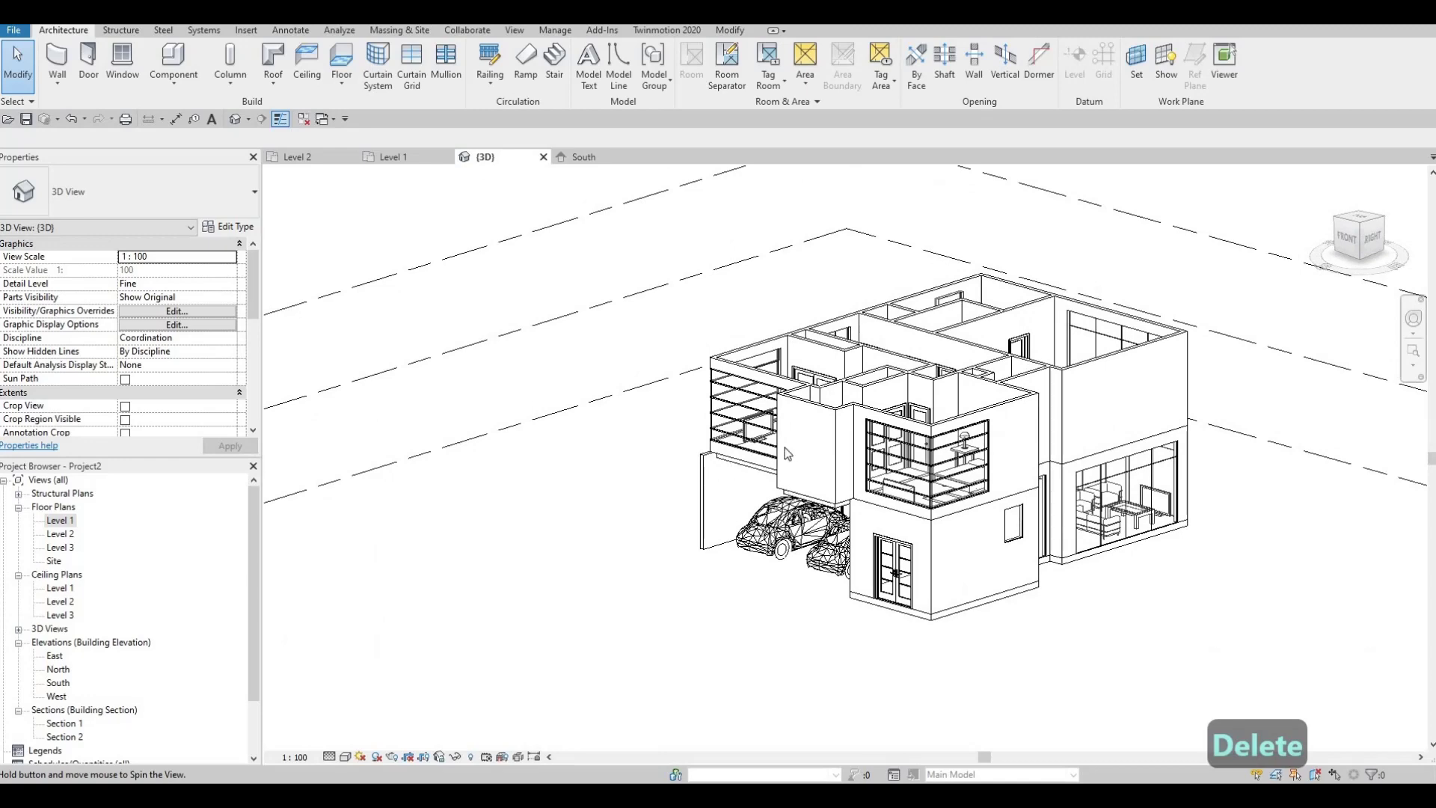
shift+middle_drag(783, 453, 919, 452)
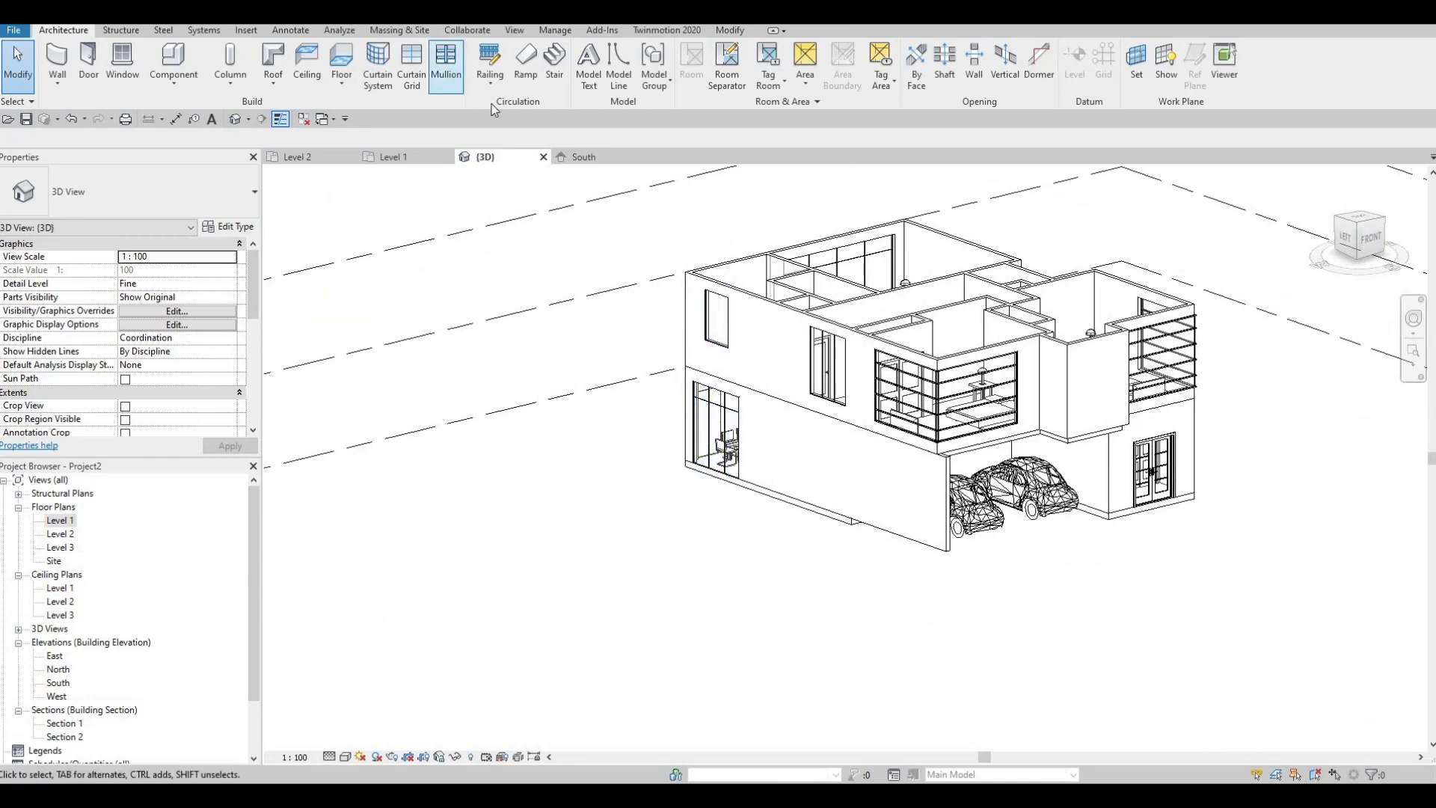
click(672, 71)
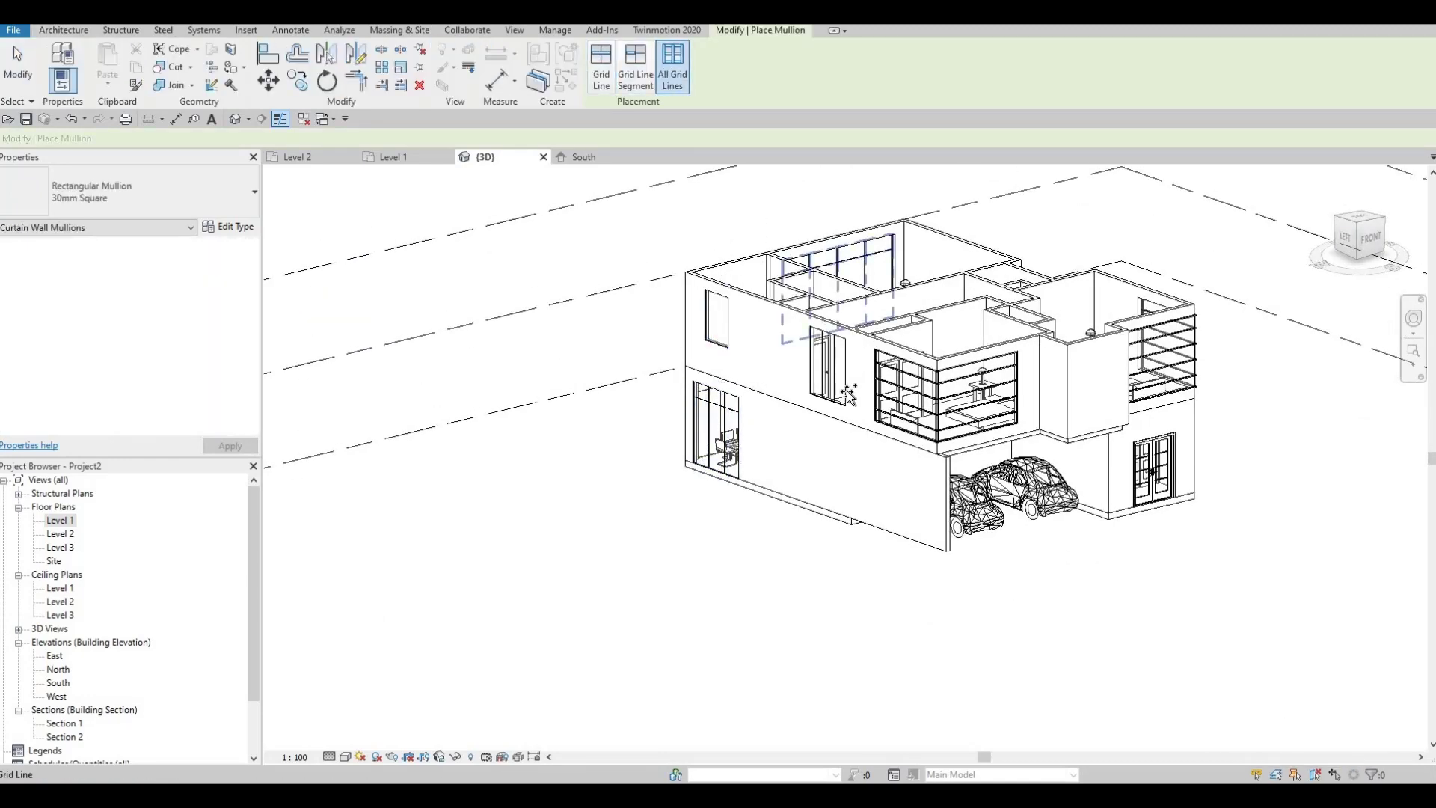
scroll(848, 394, up, 2)
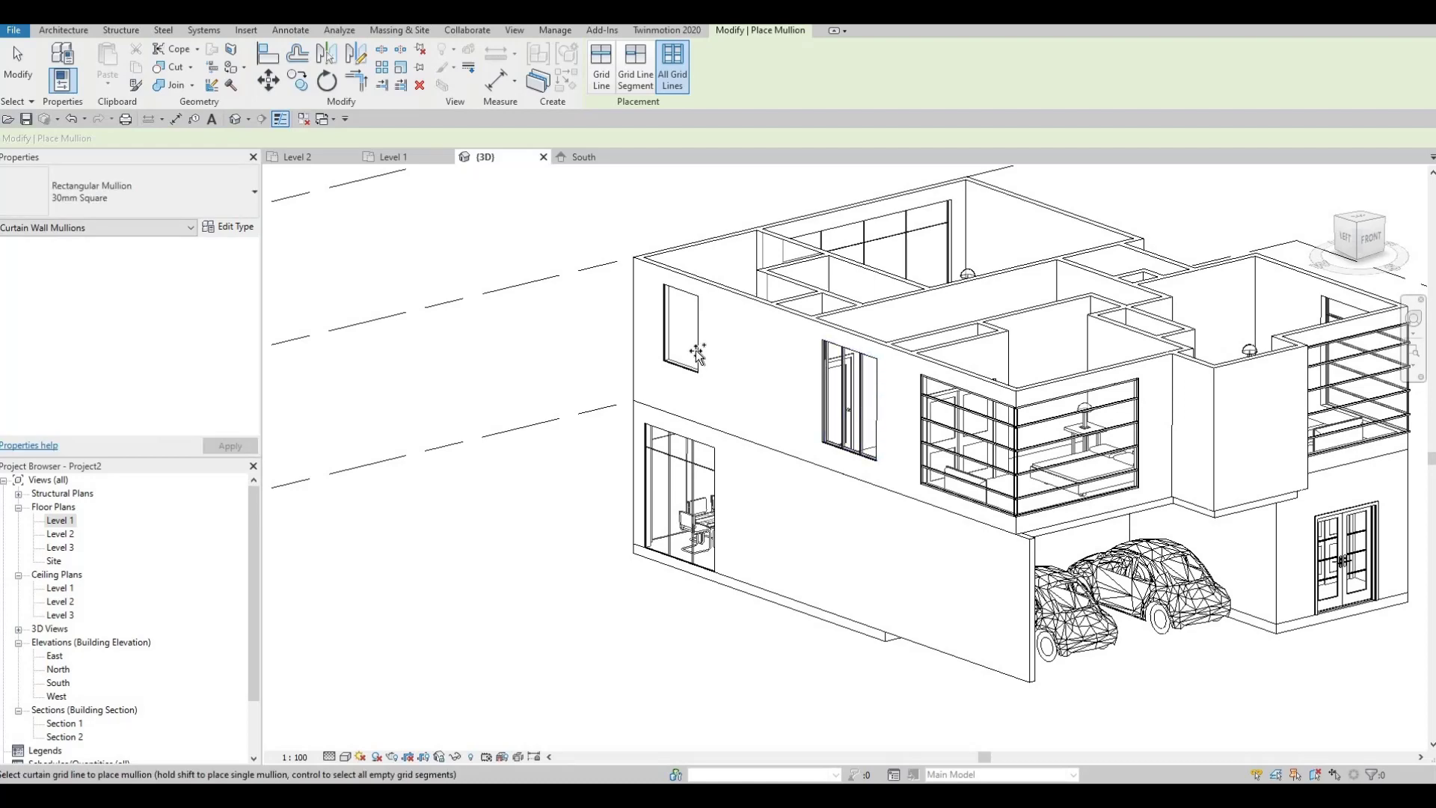
click(671, 460)
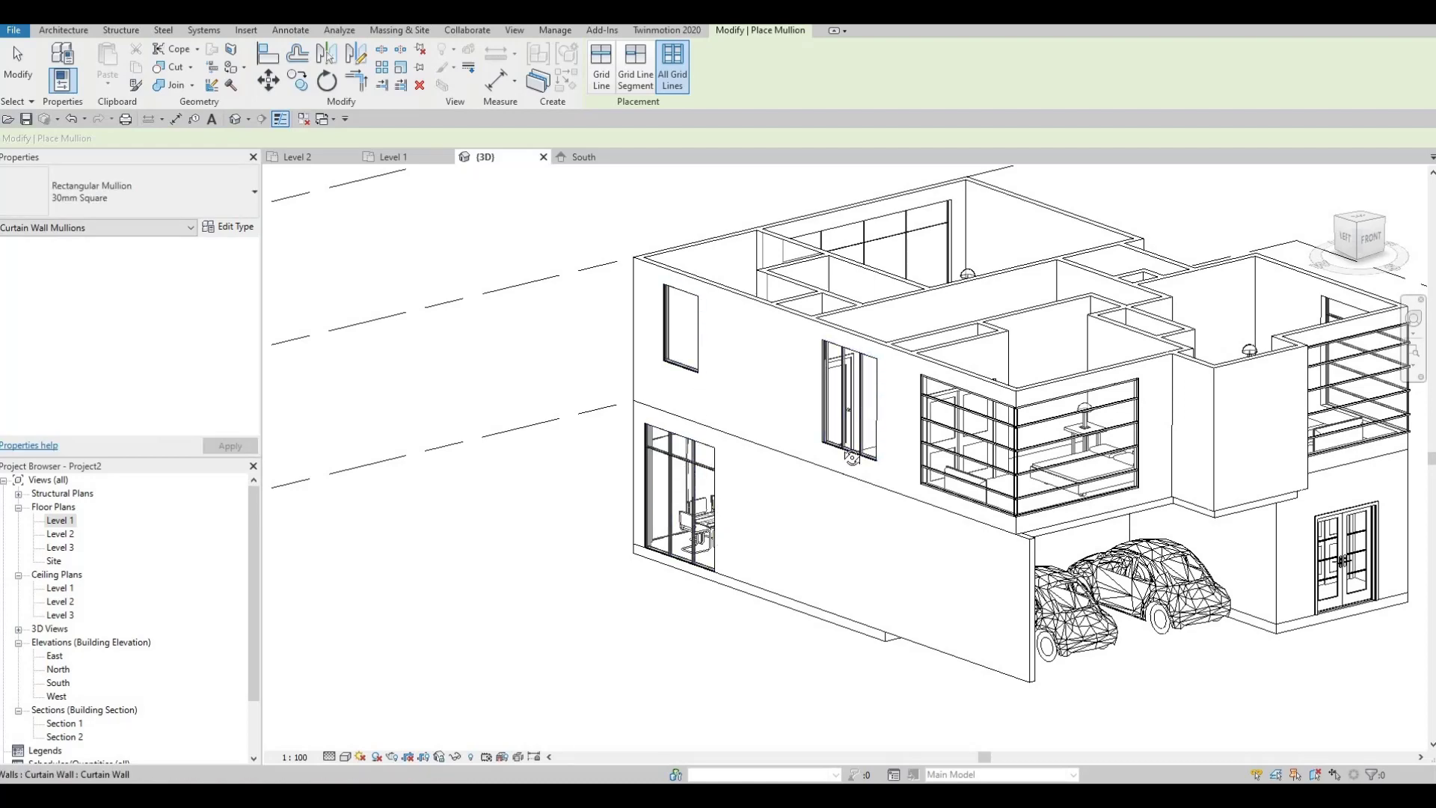
shift+middle_drag(740, 503, 562, 559)
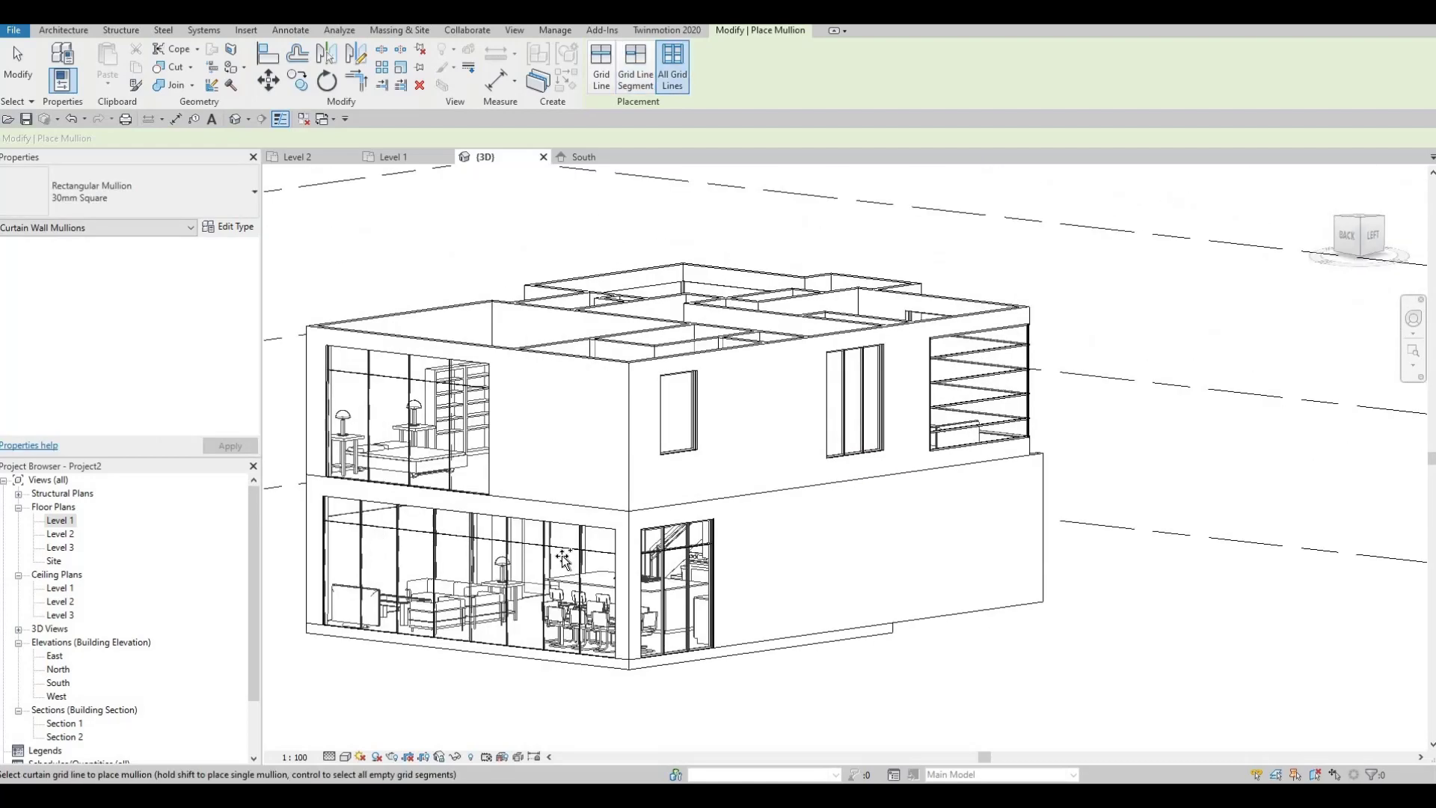
click(509, 539)
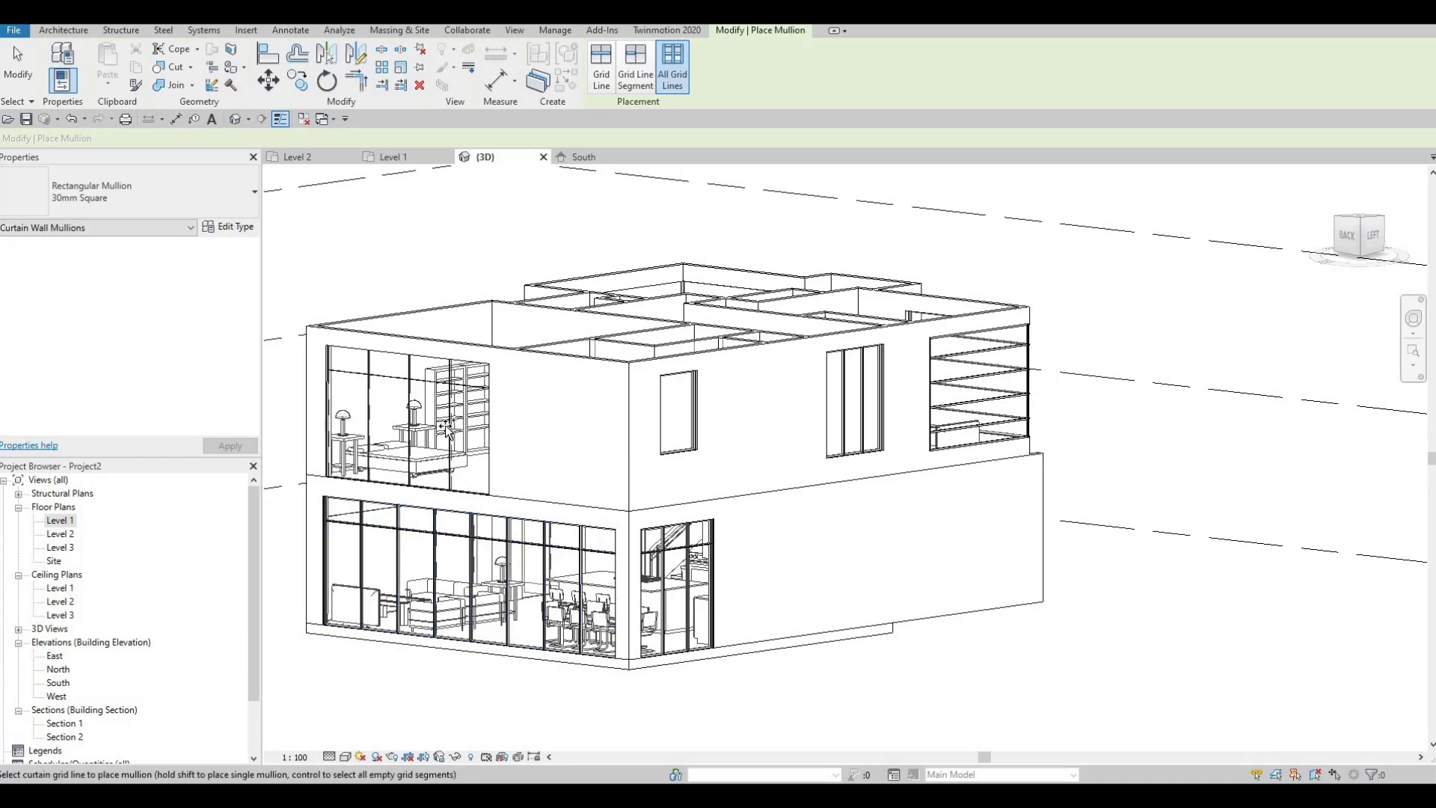
- Place 30mm Square mullions on all grid lines of the rear upper-floor curtain wall and inspect the frame edges
scroll(701, 407, up, 5)
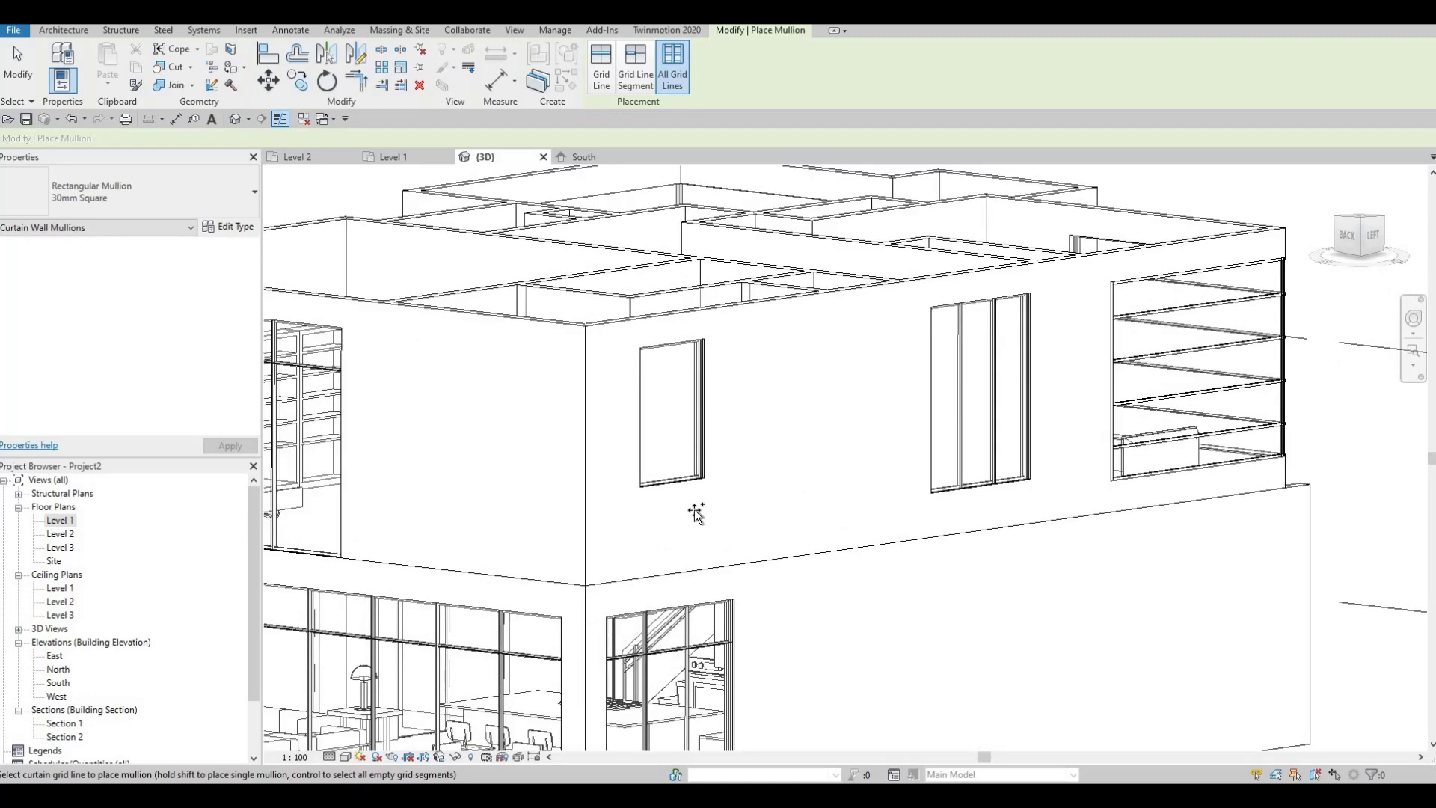
scroll(593, 569, up, 6)
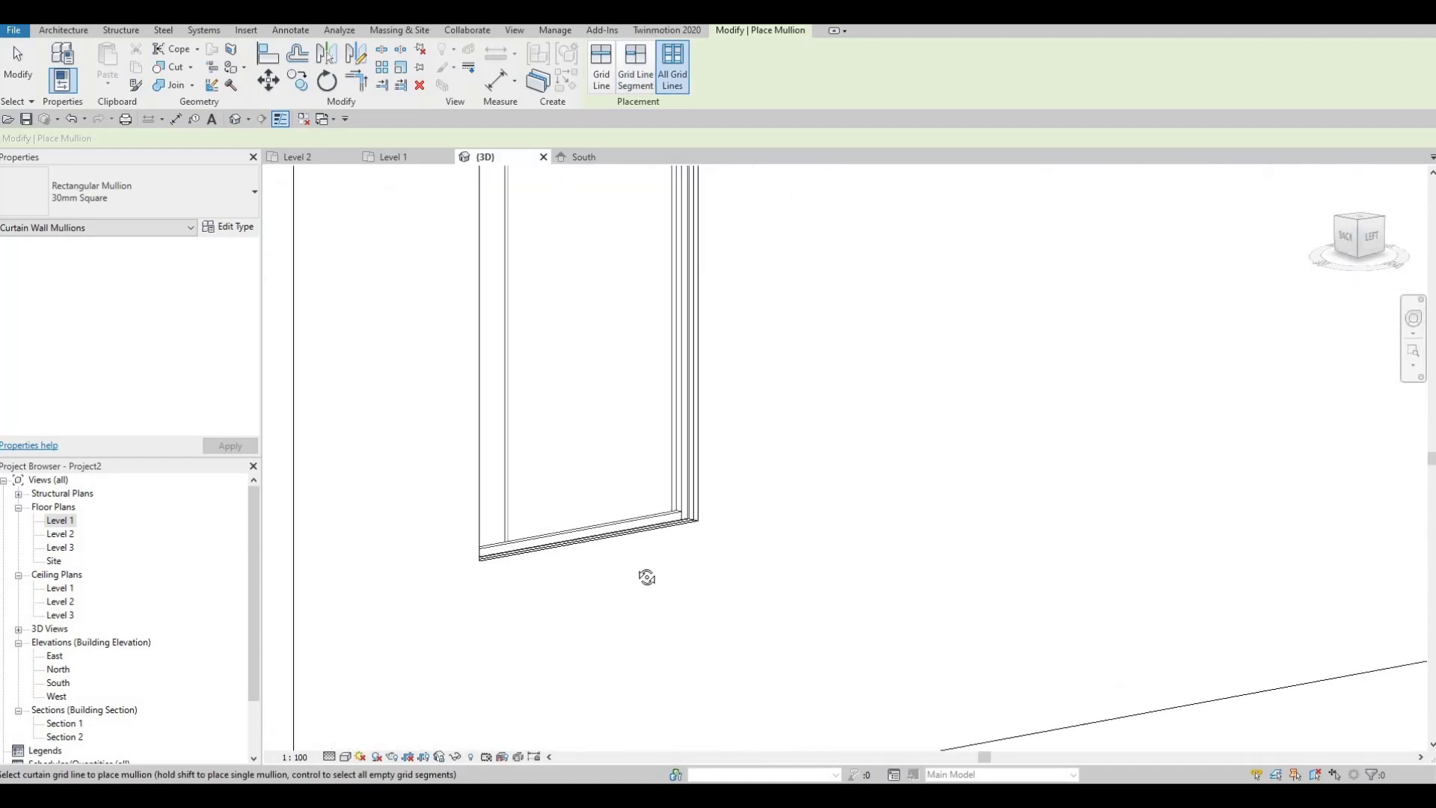
scroll(1348, 441, up, 2)
scroll(913, 560, down, 5)
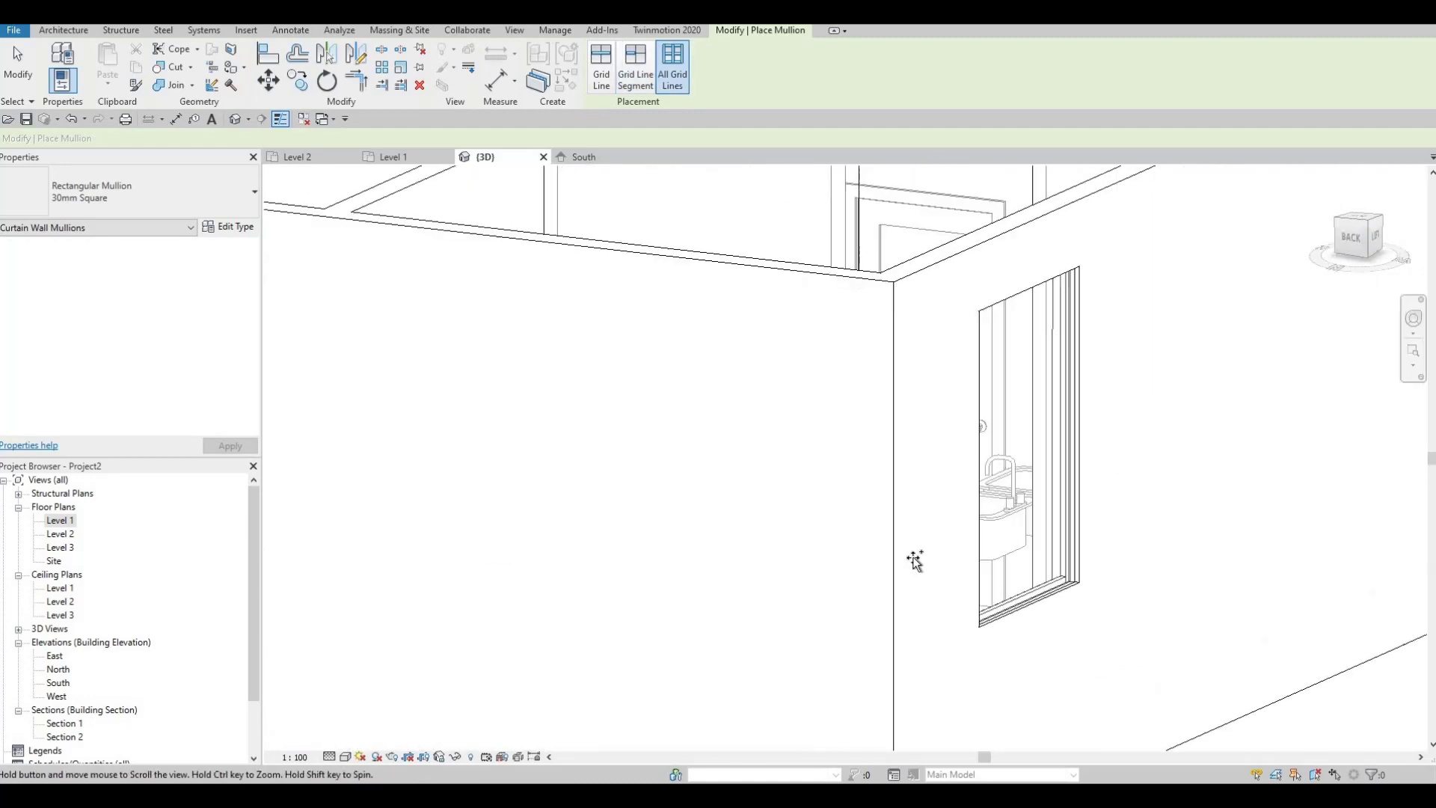
scroll(546, 401, up, 6)
scroll(546, 402, up, 4)
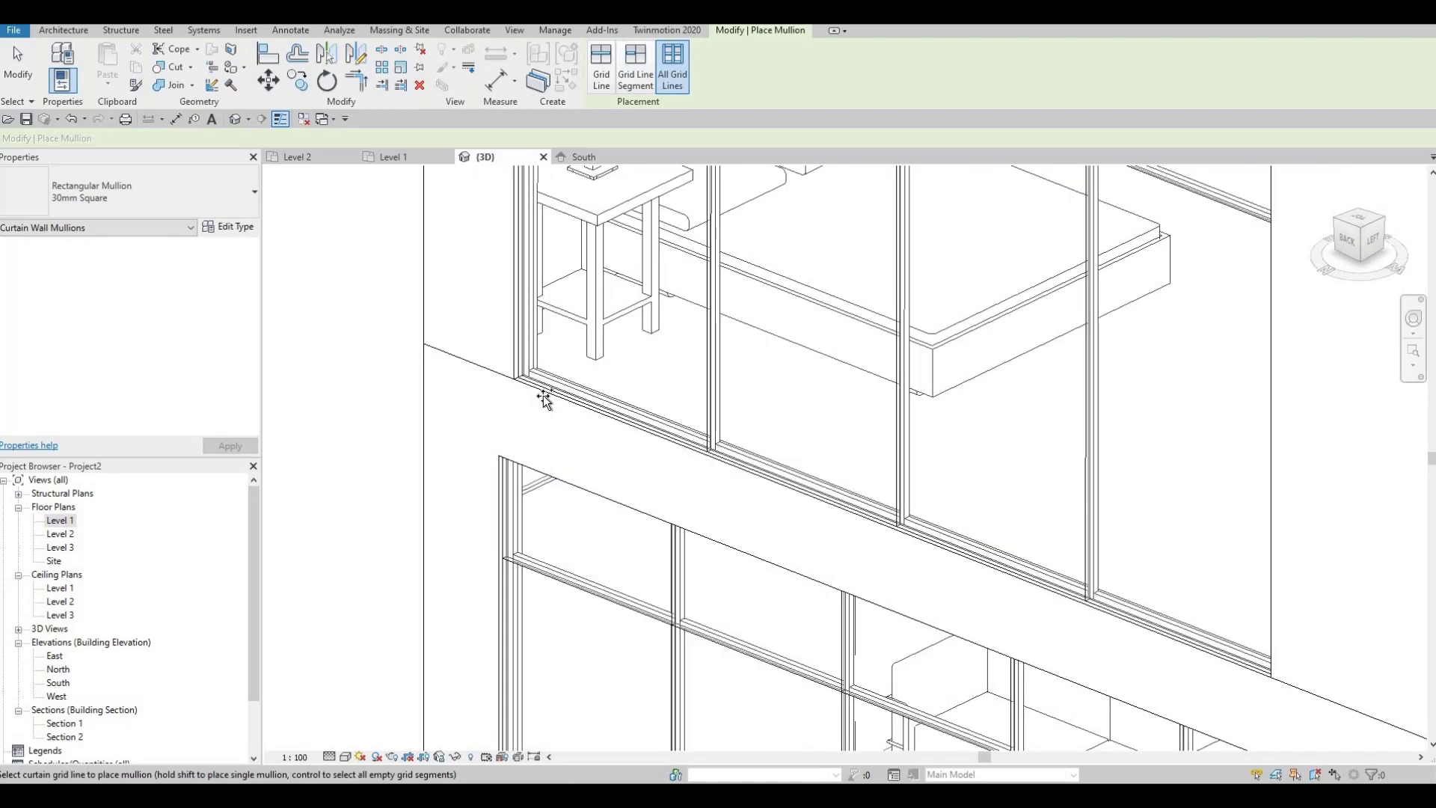
scroll(670, 442, up, 2)
middle_drag(678, 559, 688, 516)
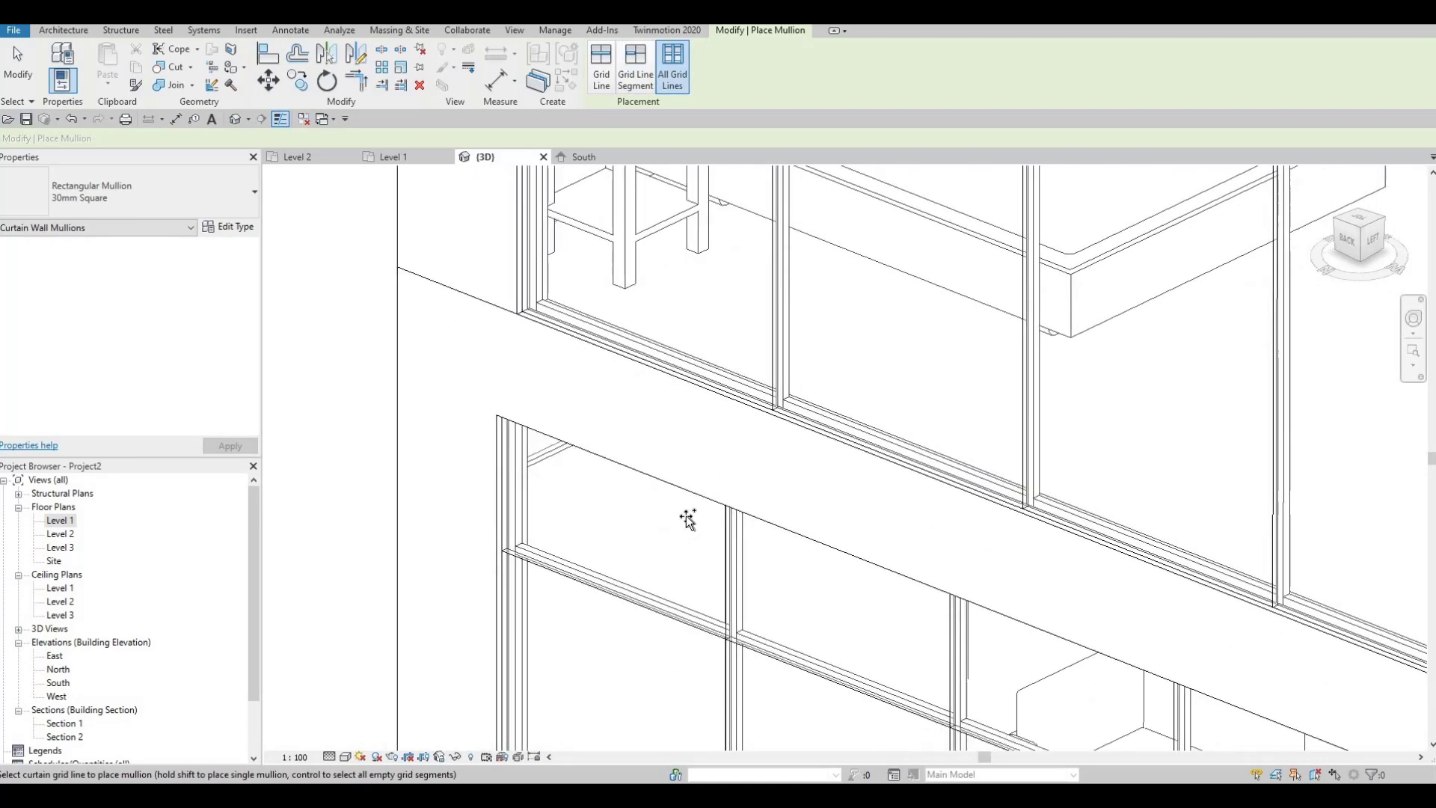
- Examine how the mullions sit in the openings of the small ground-floor window and the neighbouring living-side curtain walls
scroll(689, 516, down, 2)
shift+middle_drag(1069, 523, 1239, 550)
scroll(1082, 418, down, 2)
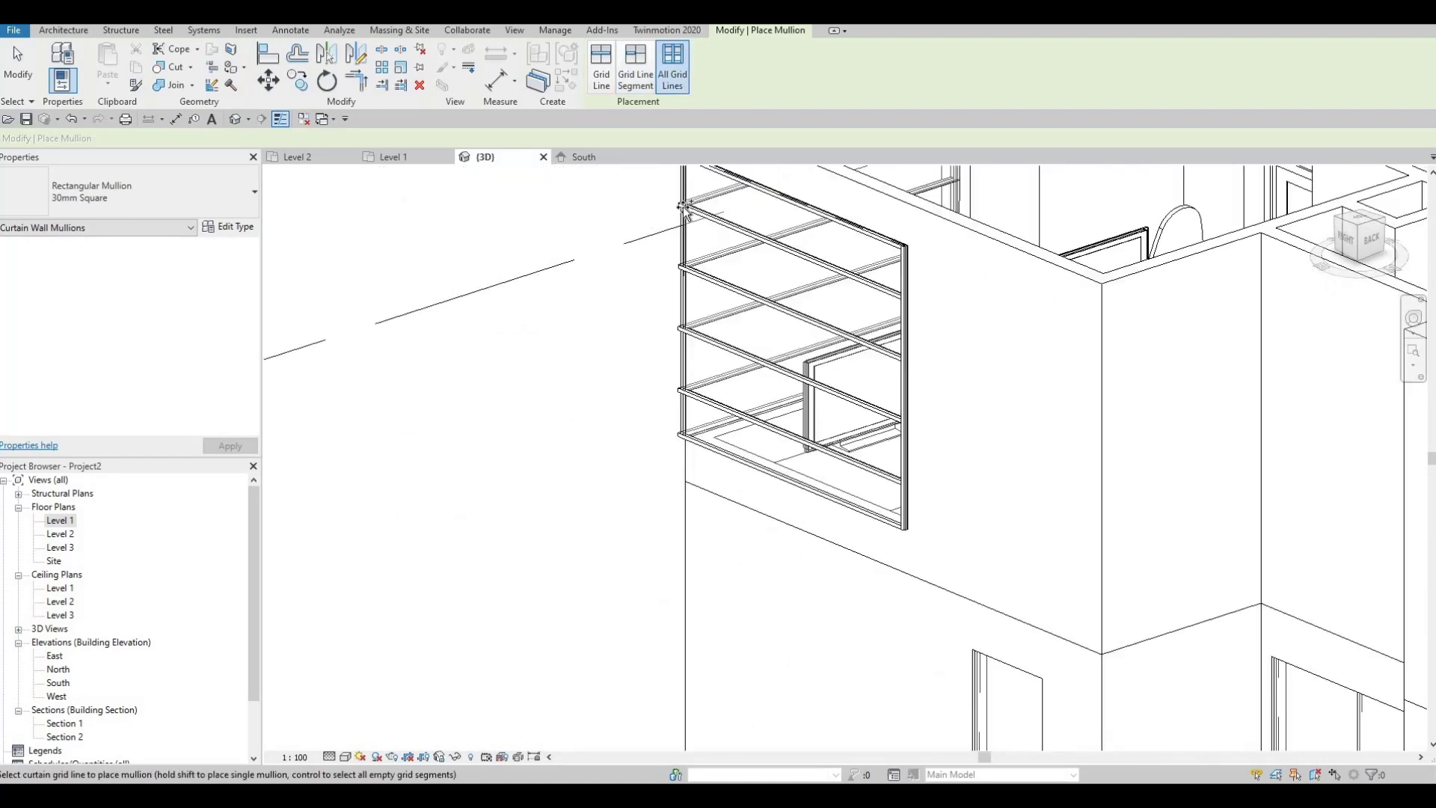
middle_drag(1145, 651, 720, 320)
scroll(720, 319, down, 2)
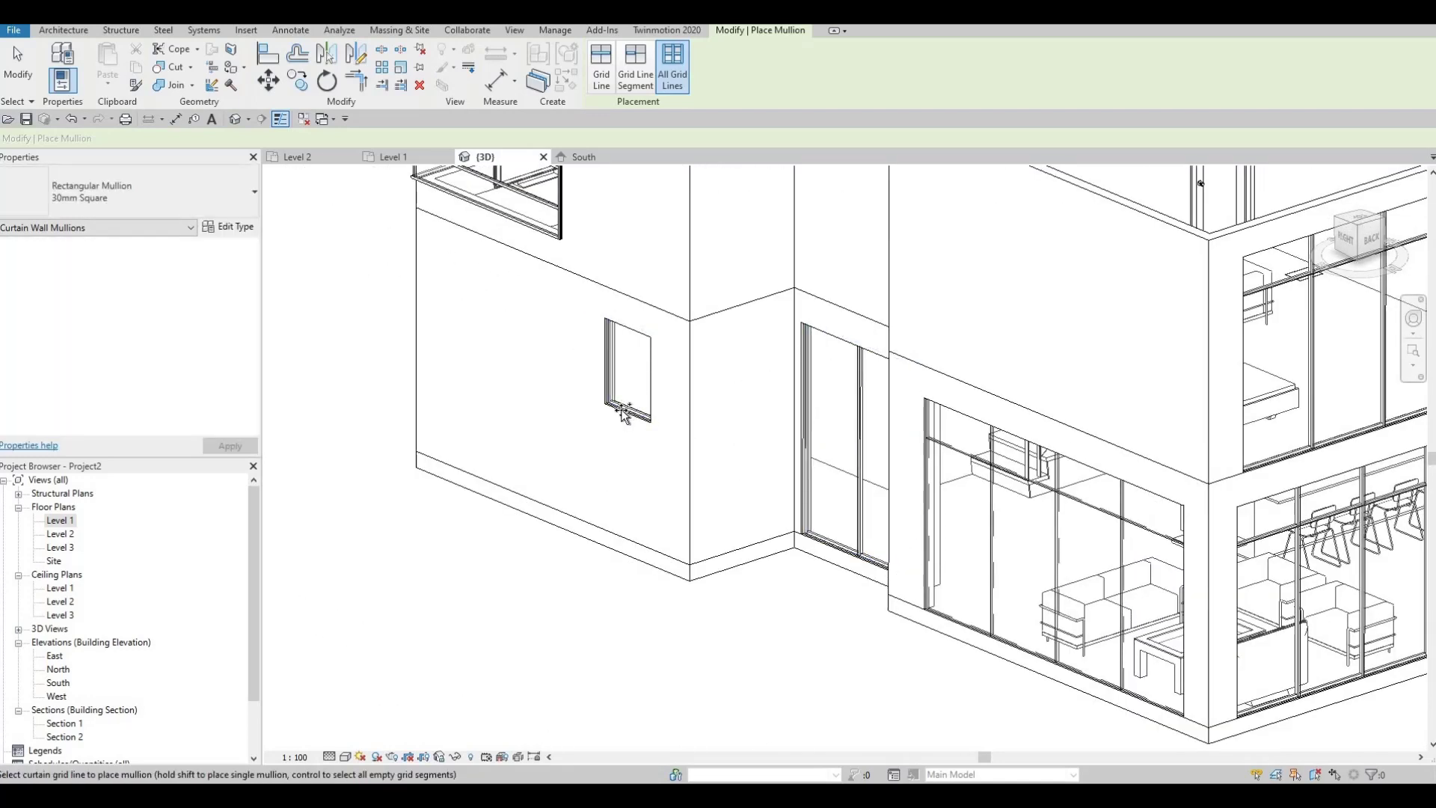
scroll(627, 408, up, 6)
scroll(634, 410, down, 4)
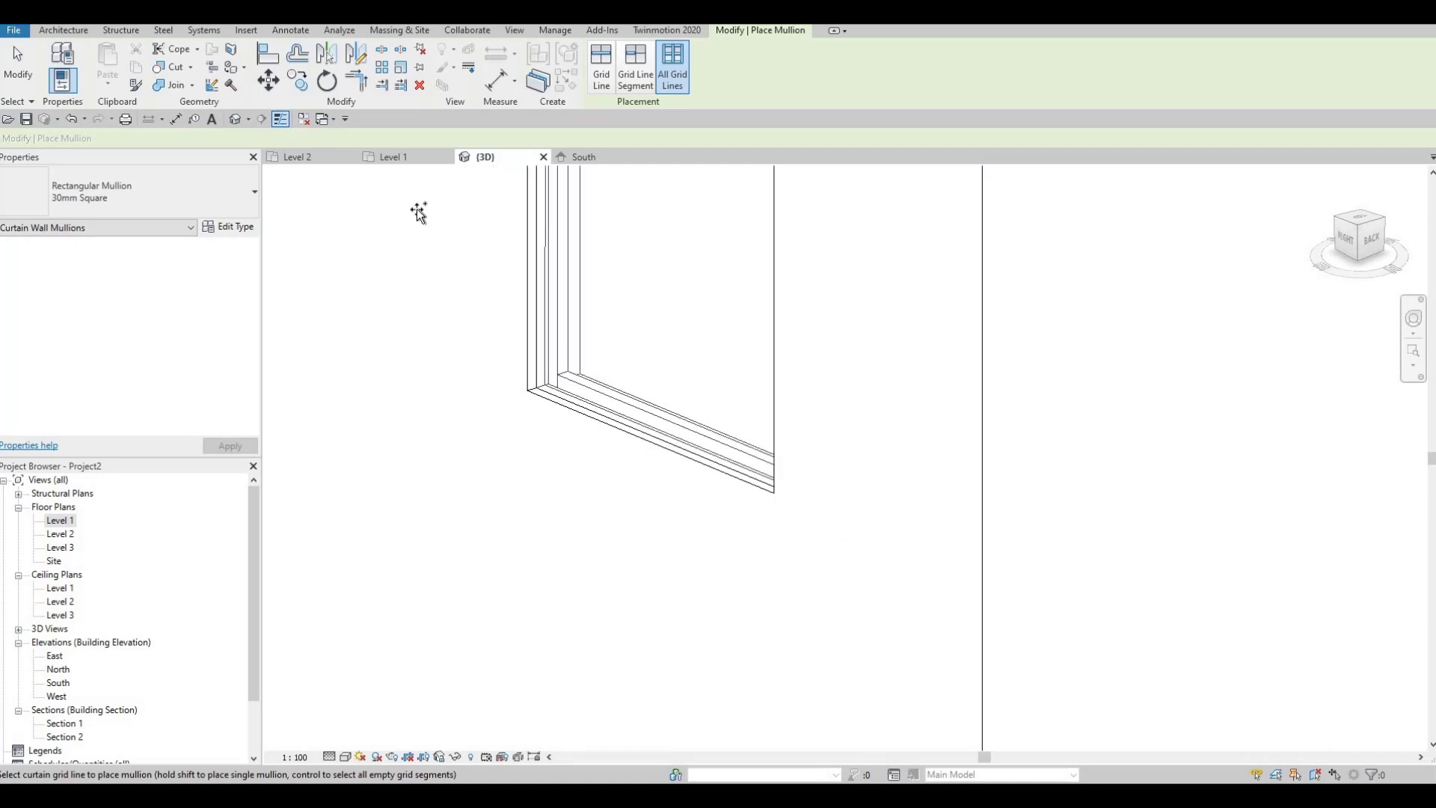
middle_drag(416, 214, 710, 465)
scroll(718, 516, up, 2)
key(Escape)
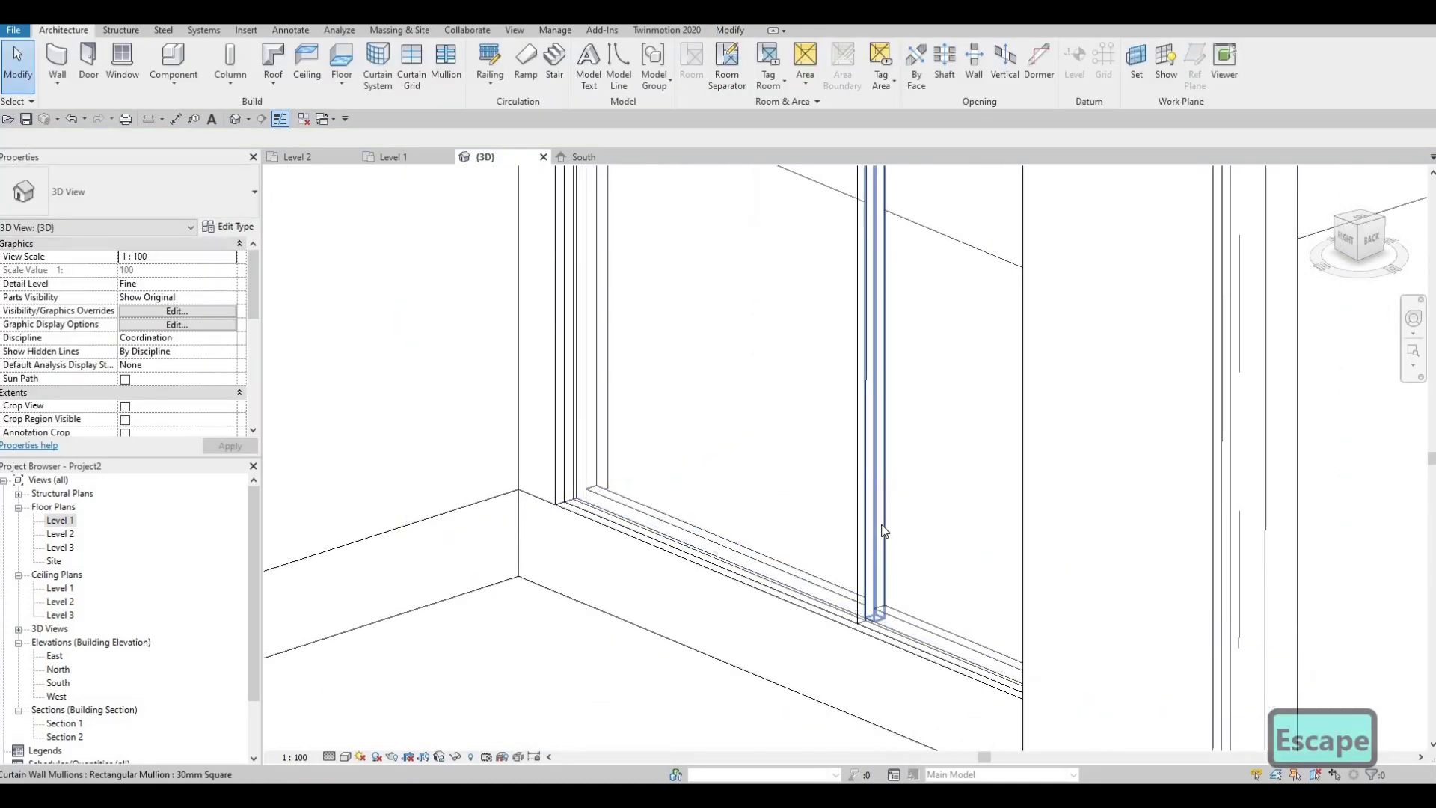
click(882, 532)
scroll(788, 455, down, 1)
key(Escape)
scroll(789, 454, down, 5)
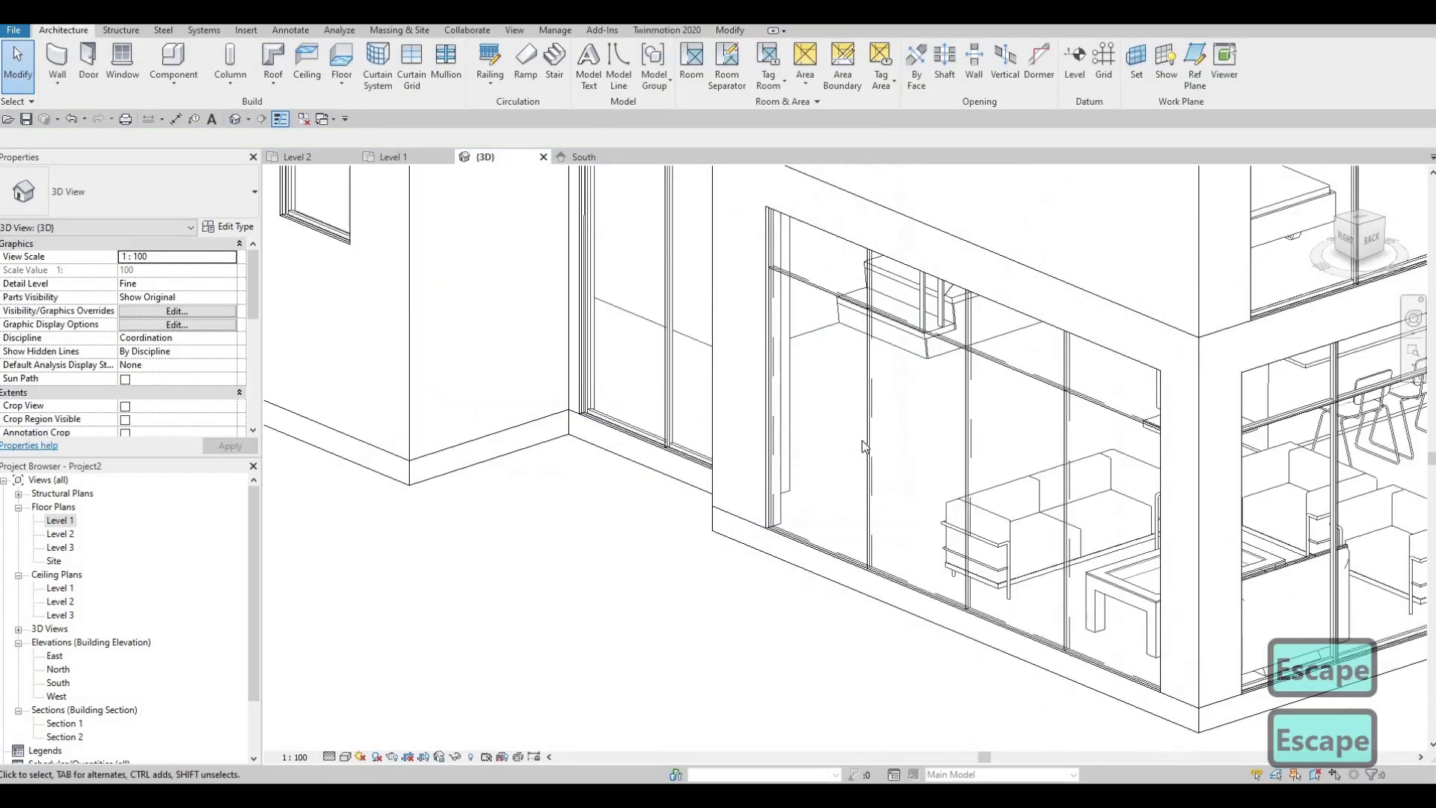
- On the Level 1 plan, check the orientation of the curtain wall near the stairs and the living-side curtain wall
shift+middle_drag(1162, 426, 73, 527)
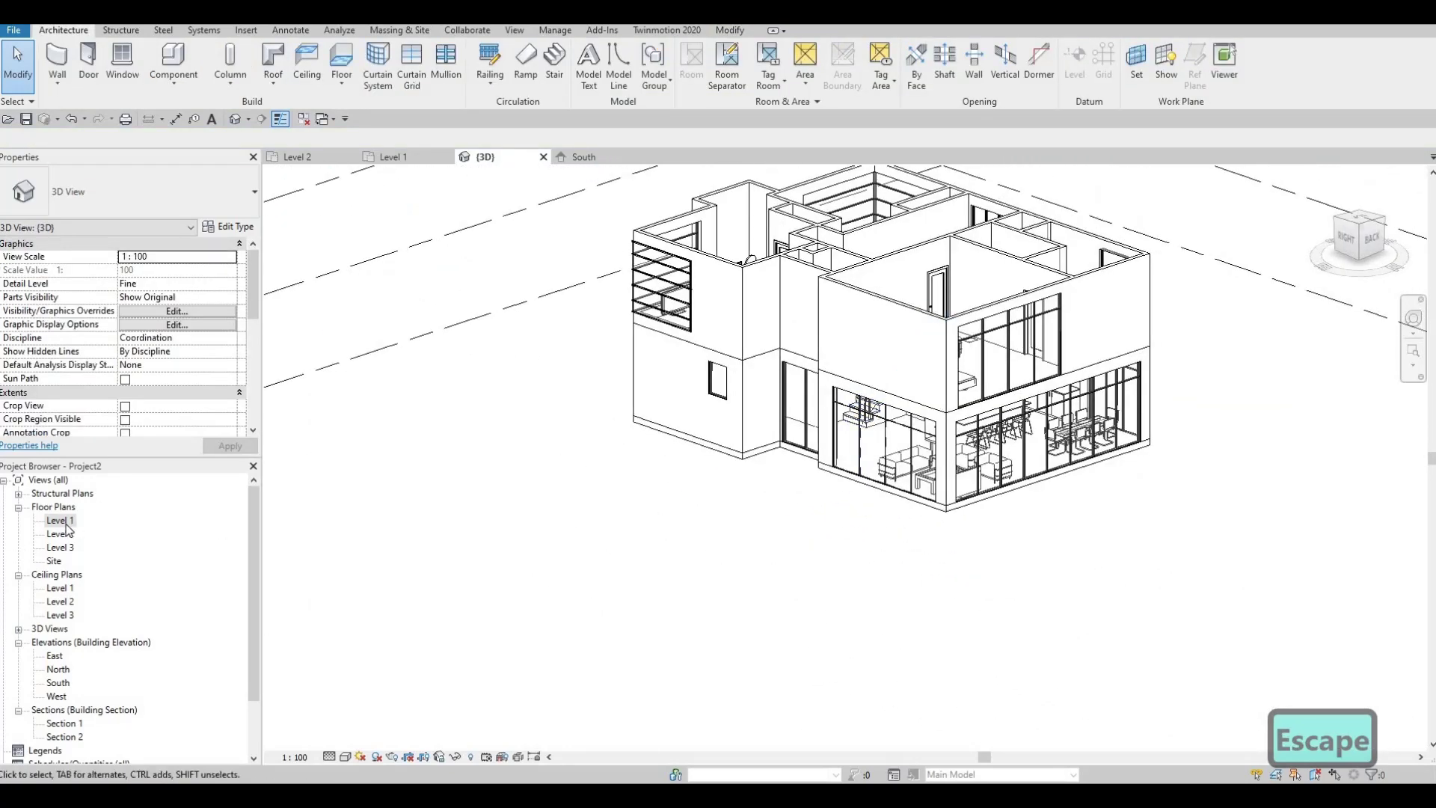
scroll(845, 458, up, 5)
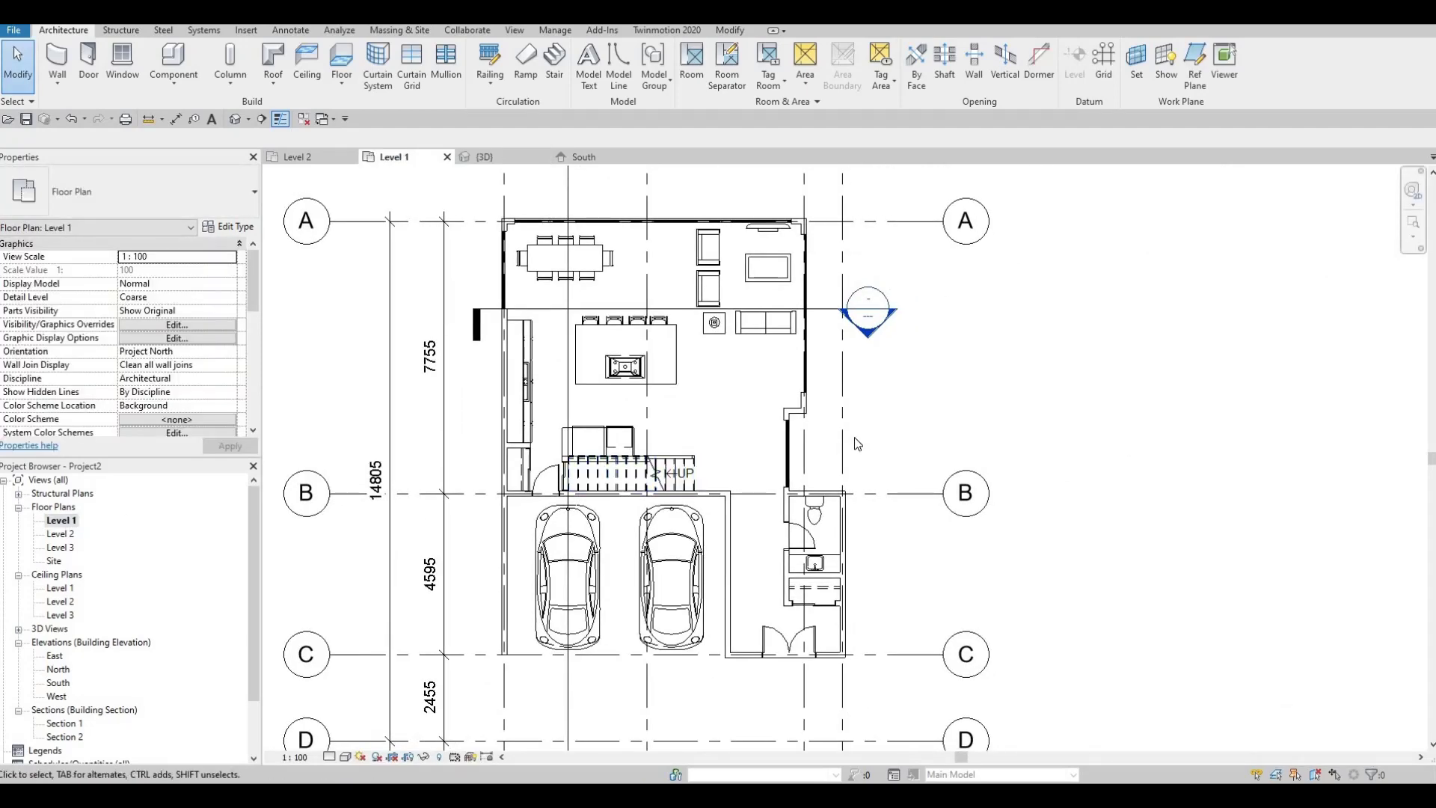
scroll(845, 457, up, 1)
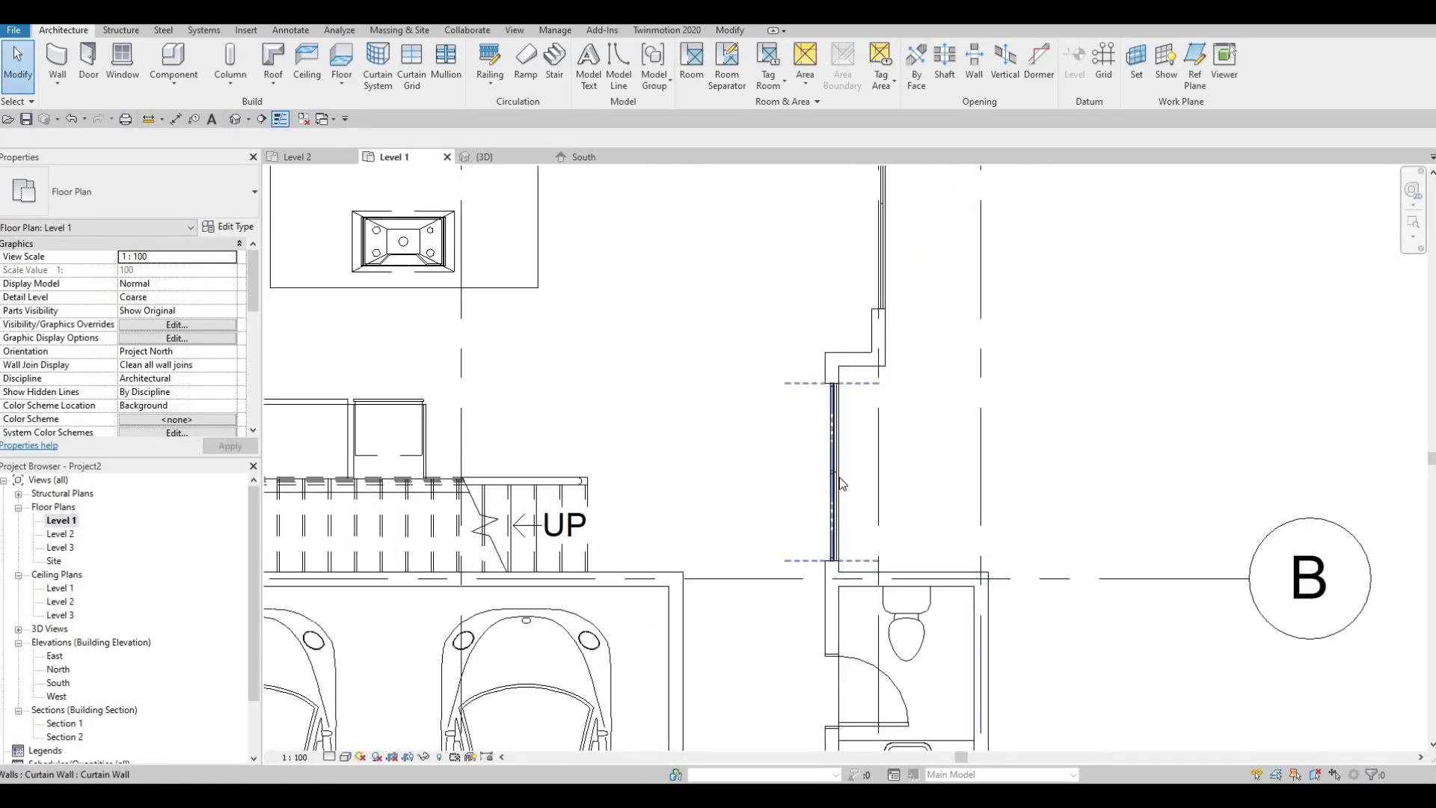
click(839, 478)
middle_drag(877, 257, 714, 596)
key(Escape)
click(823, 326)
scroll(751, 370, up, 2)
scroll(714, 597, down, 1)
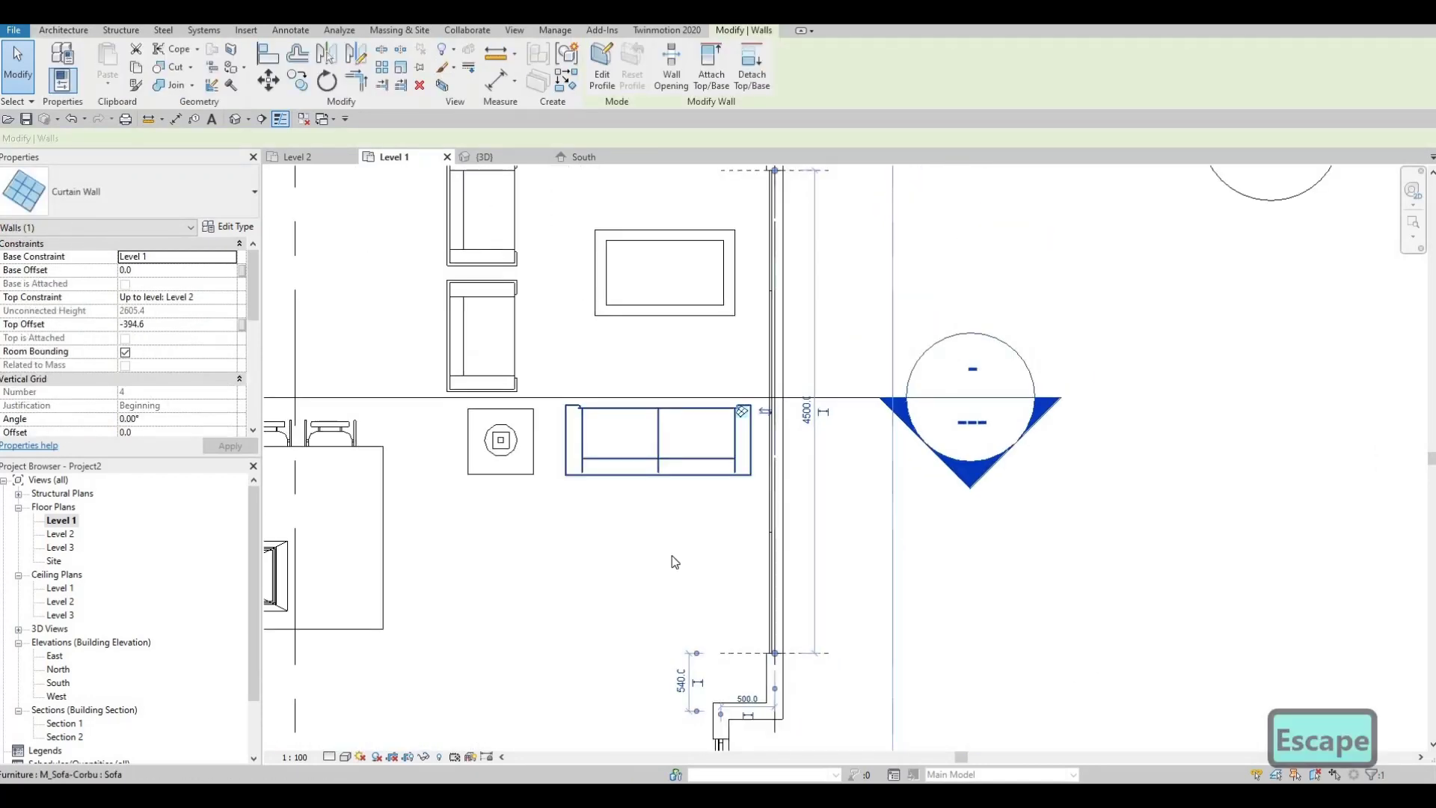
- Check the orientation of the rear curtain wall on Level 1 and flip the dining-side curtain wall's orientation
middle_drag(647, 439, 663, 546)
scroll(663, 546, down, 2)
middle_drag(596, 325, 600, 332)
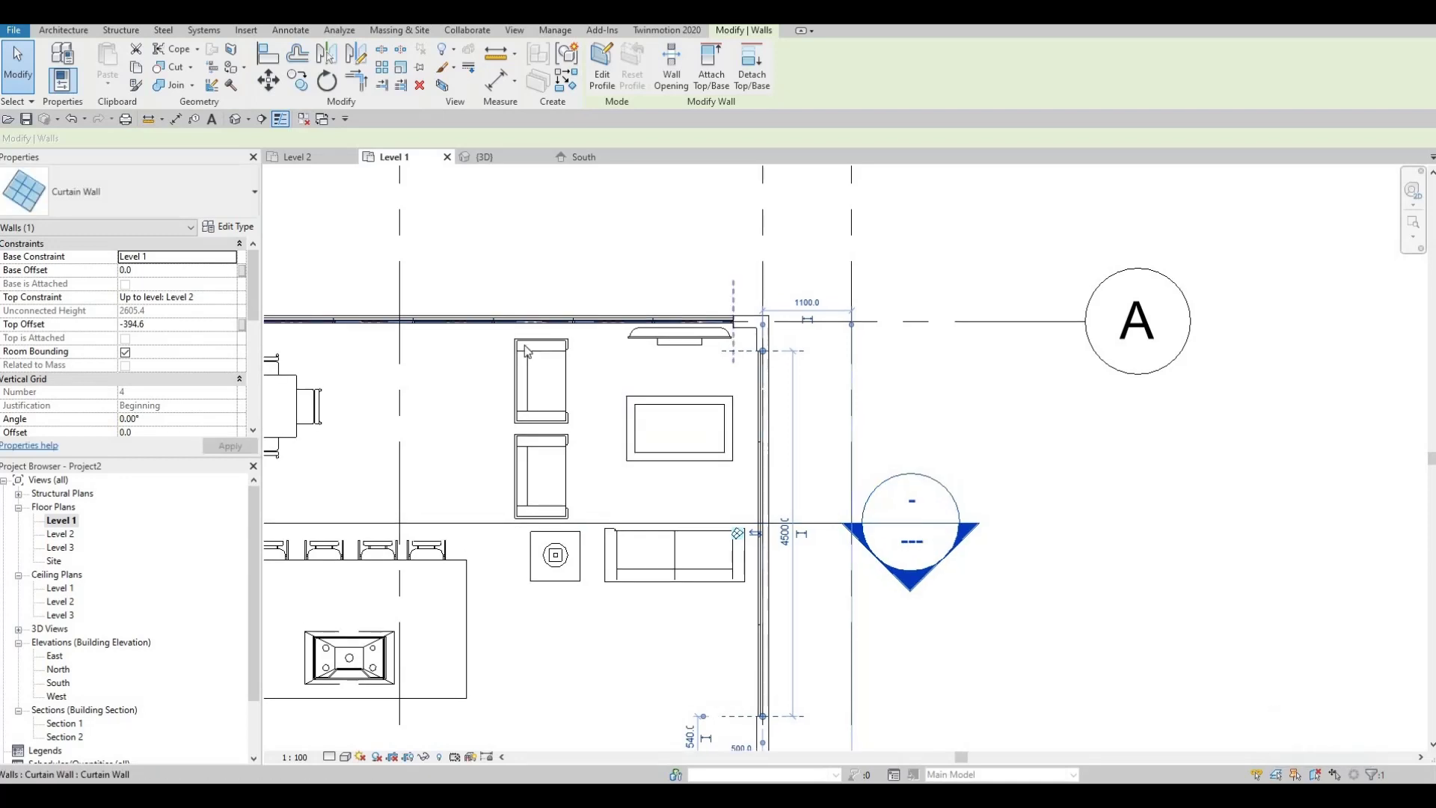
click(397, 317)
middle_drag(404, 336, 811, 265)
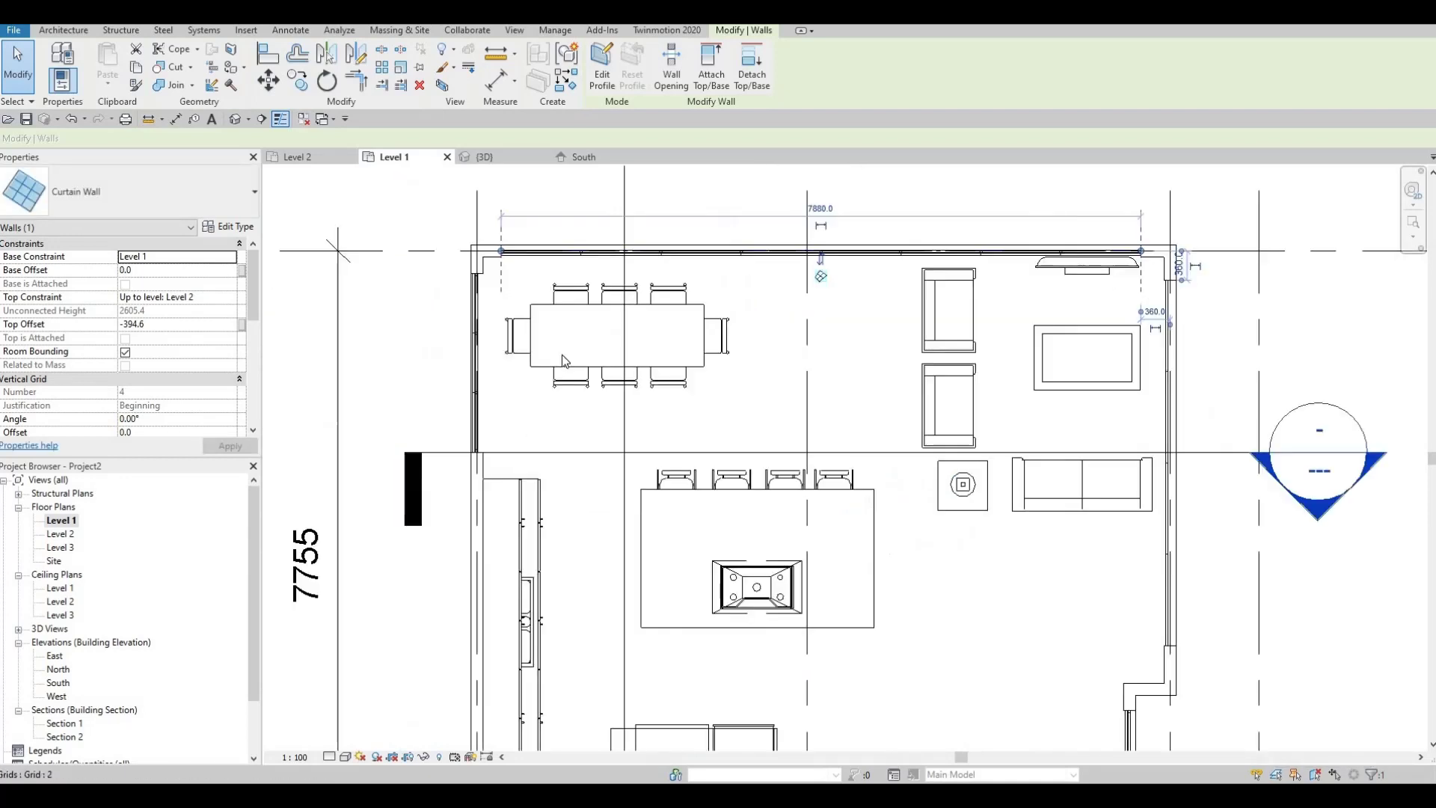
click(553, 353)
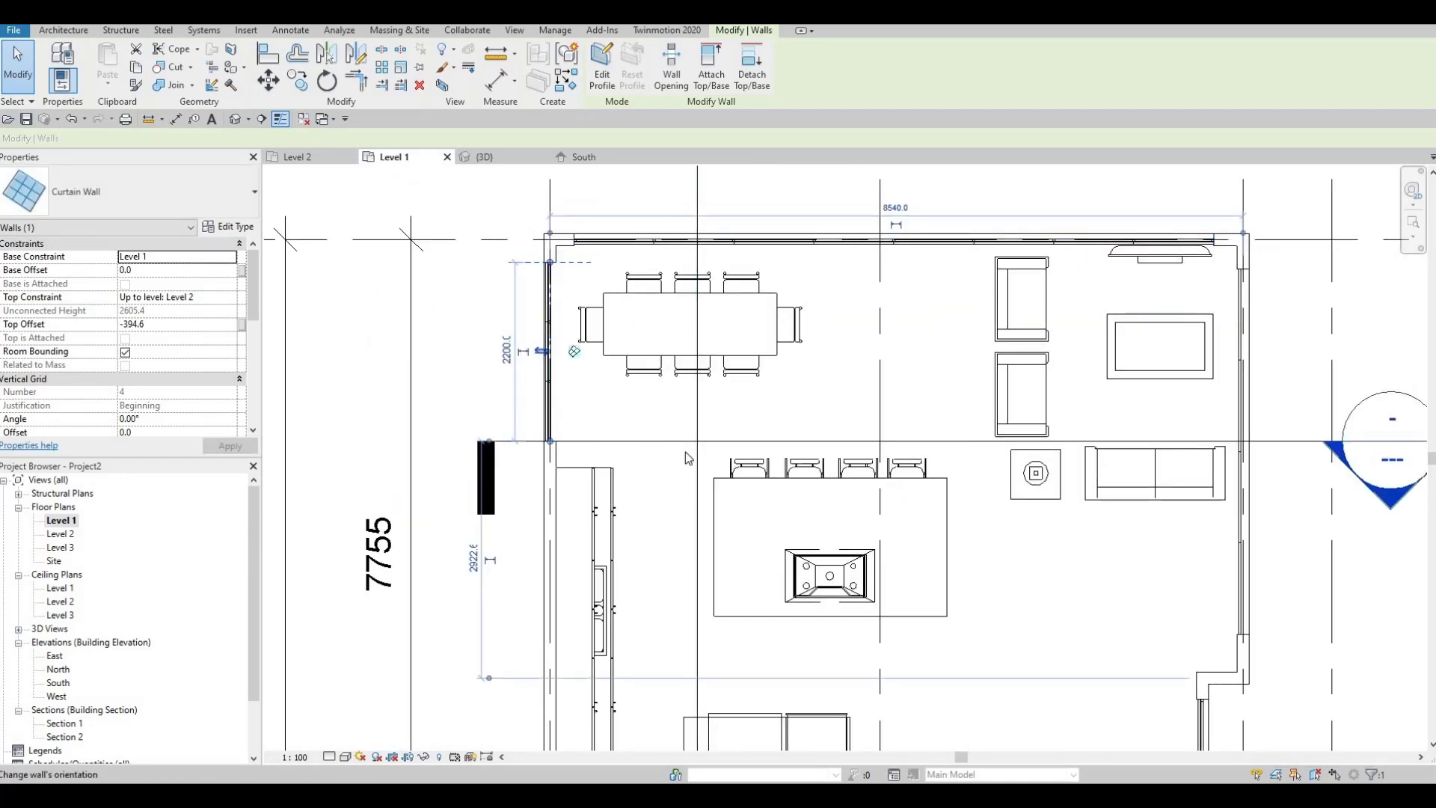
middle_drag(627, 448, 613, 372)
scroll(562, 259, down, 1)
- On the Level 2 plan, flip the orientation of the exterior curtain wall at the stair hall
scroll(613, 371, down, 2)
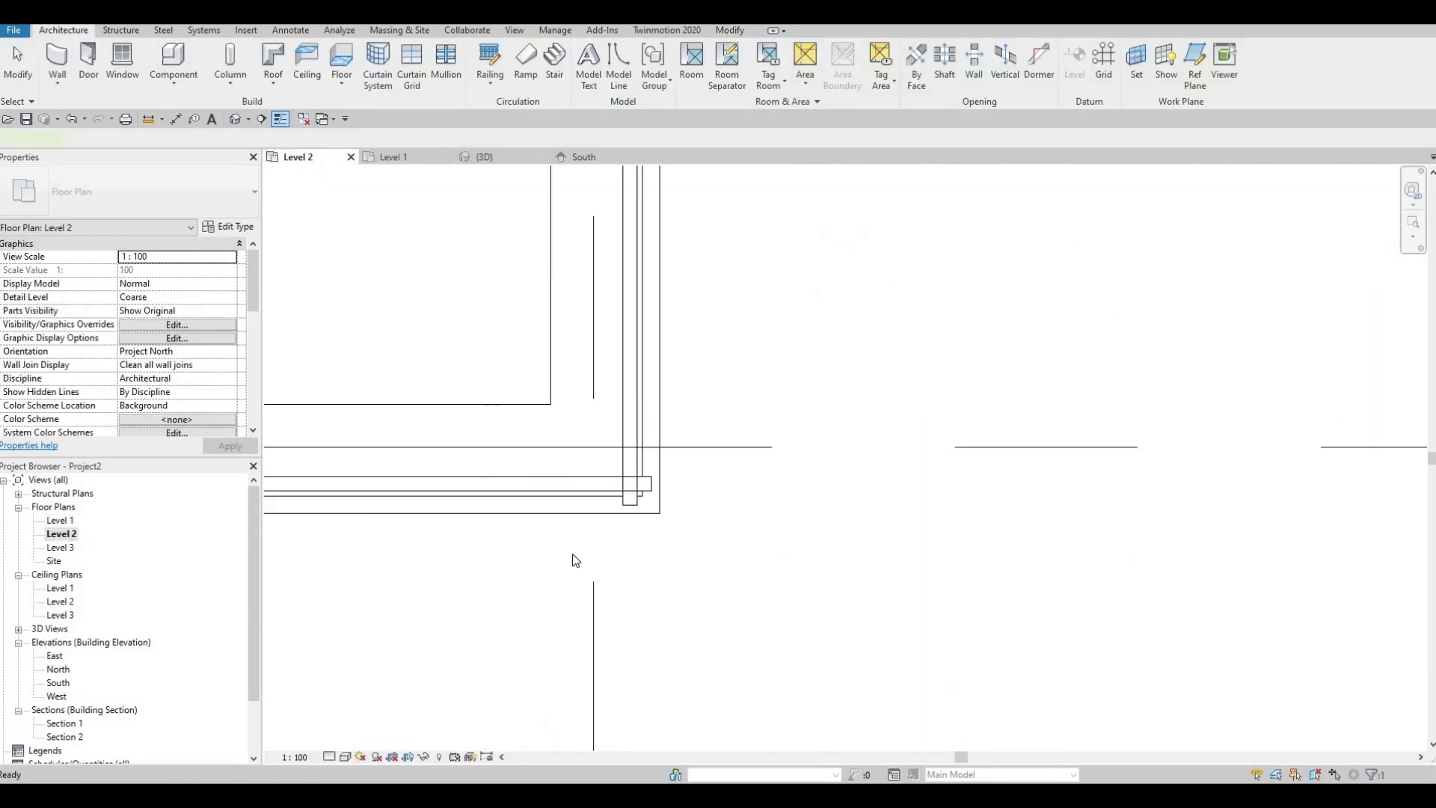
scroll(568, 535, down, 3)
middle_drag(739, 564, 793, 530)
scroll(793, 527, down, 2)
scroll(793, 527, down, 2)
middle_drag(607, 447, 855, 569)
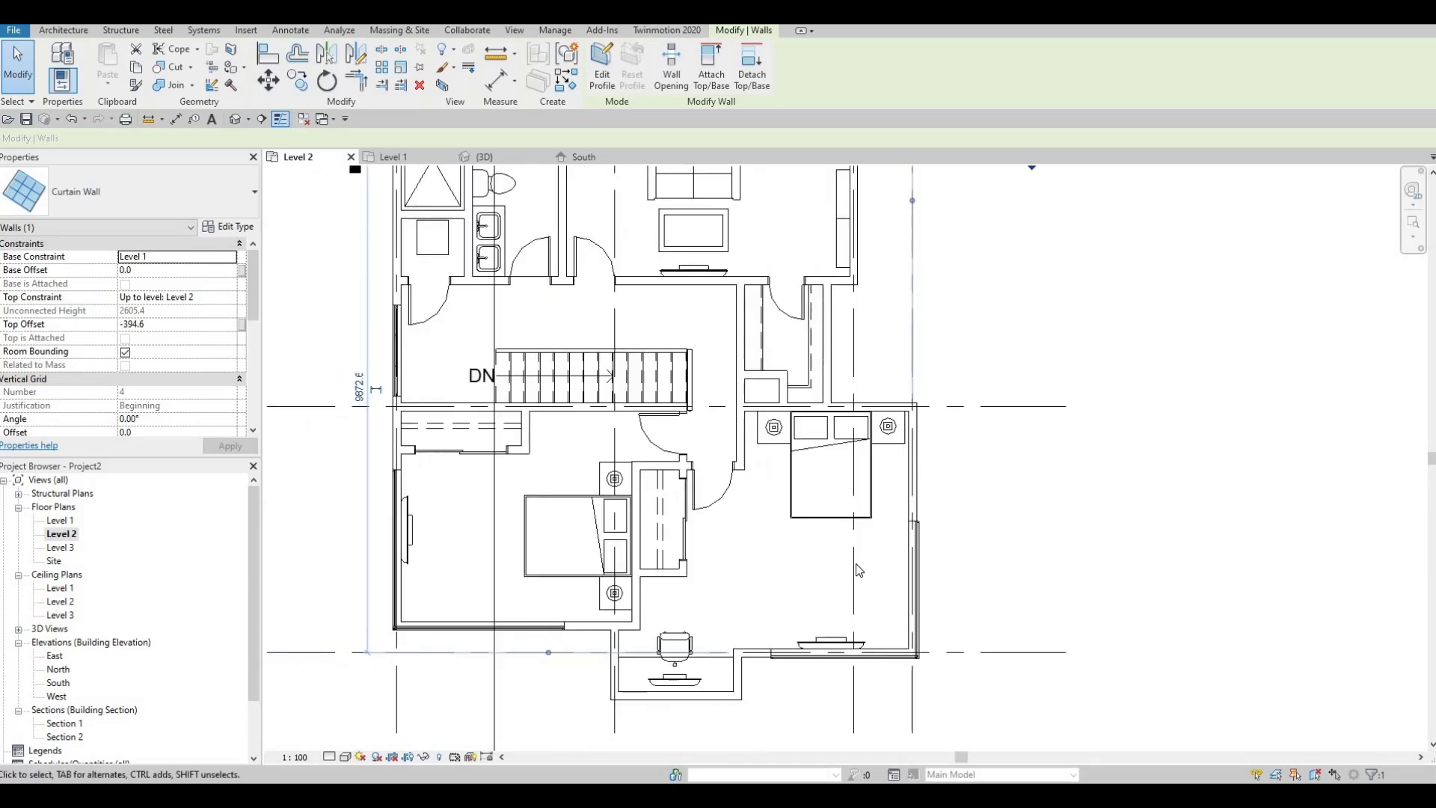
middle_drag(848, 485, 846, 600)
middle_drag(785, 540, 781, 562)
middle_drag(339, 514, 338, 519)
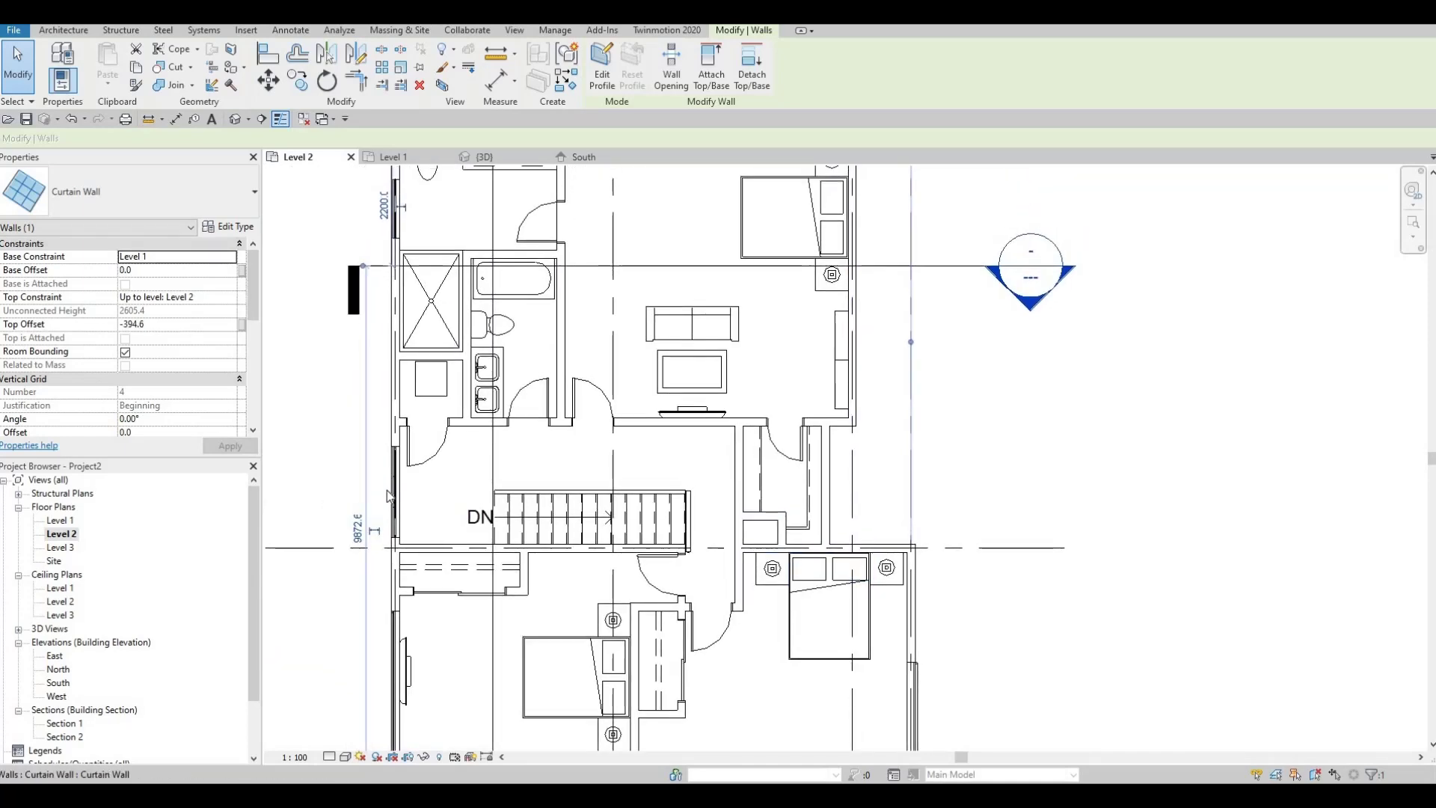
click(381, 496)
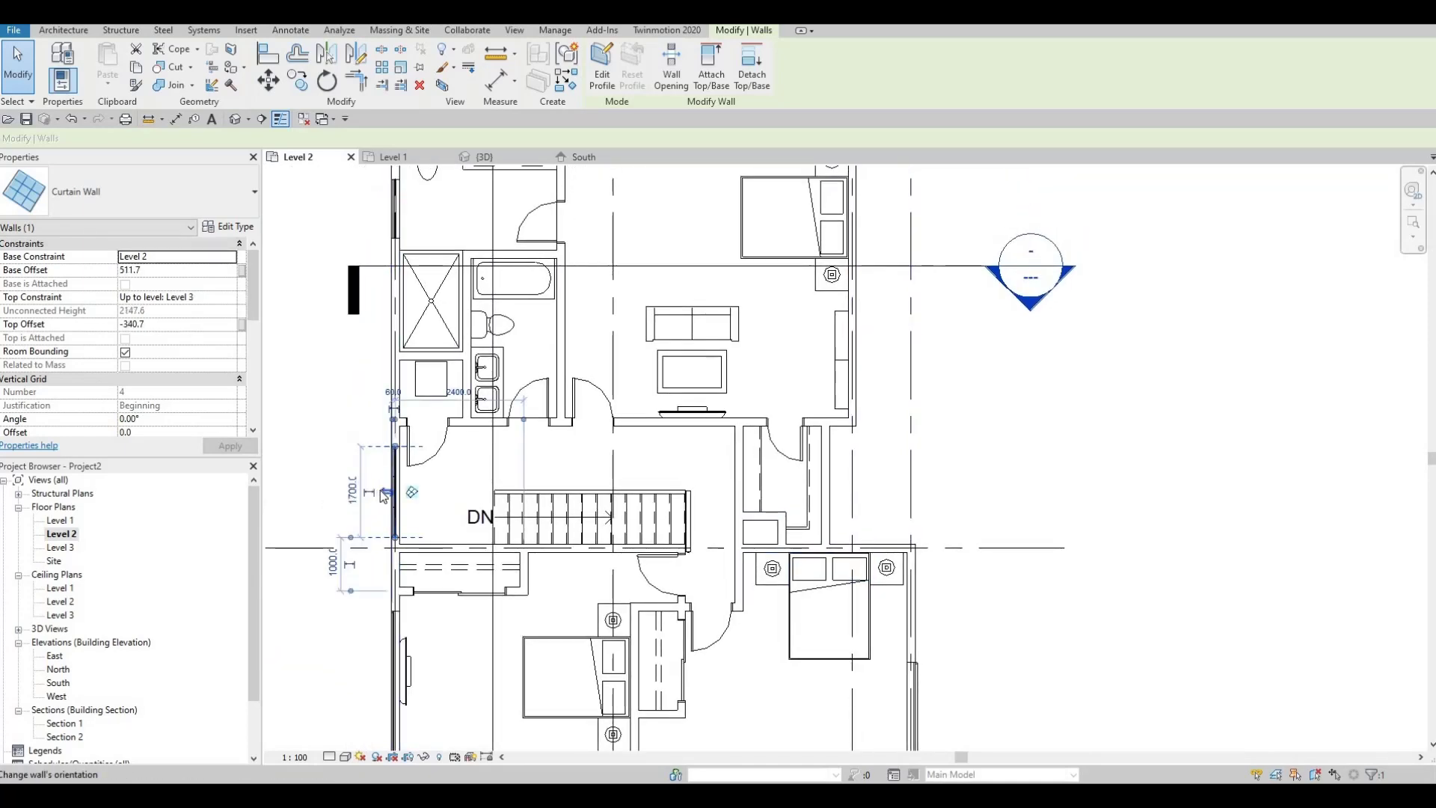
- Check the orientation of the bathroom curtain wall and the rear bedroom curtain wall on Level 2
middle_drag(389, 378, 390, 504)
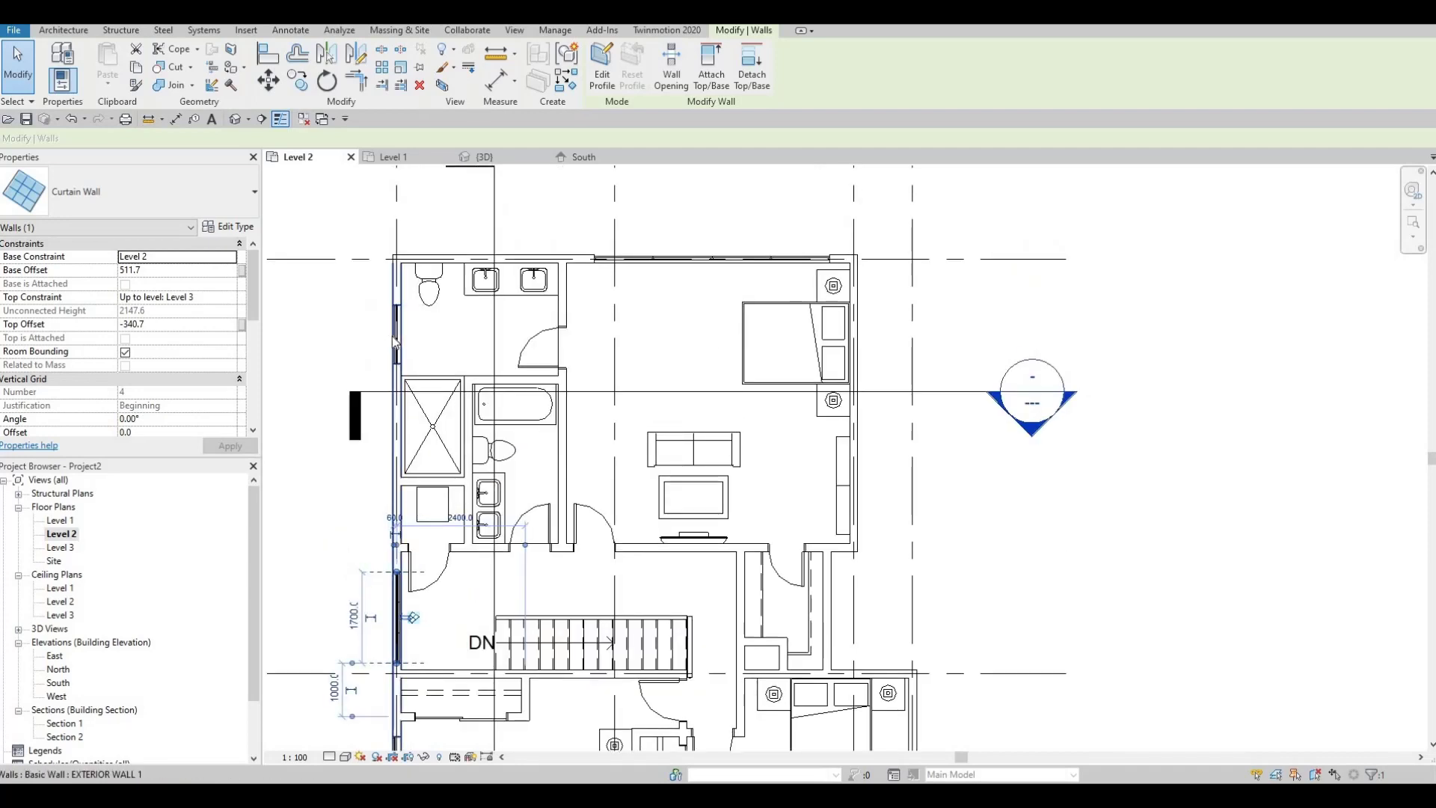
click(390, 341)
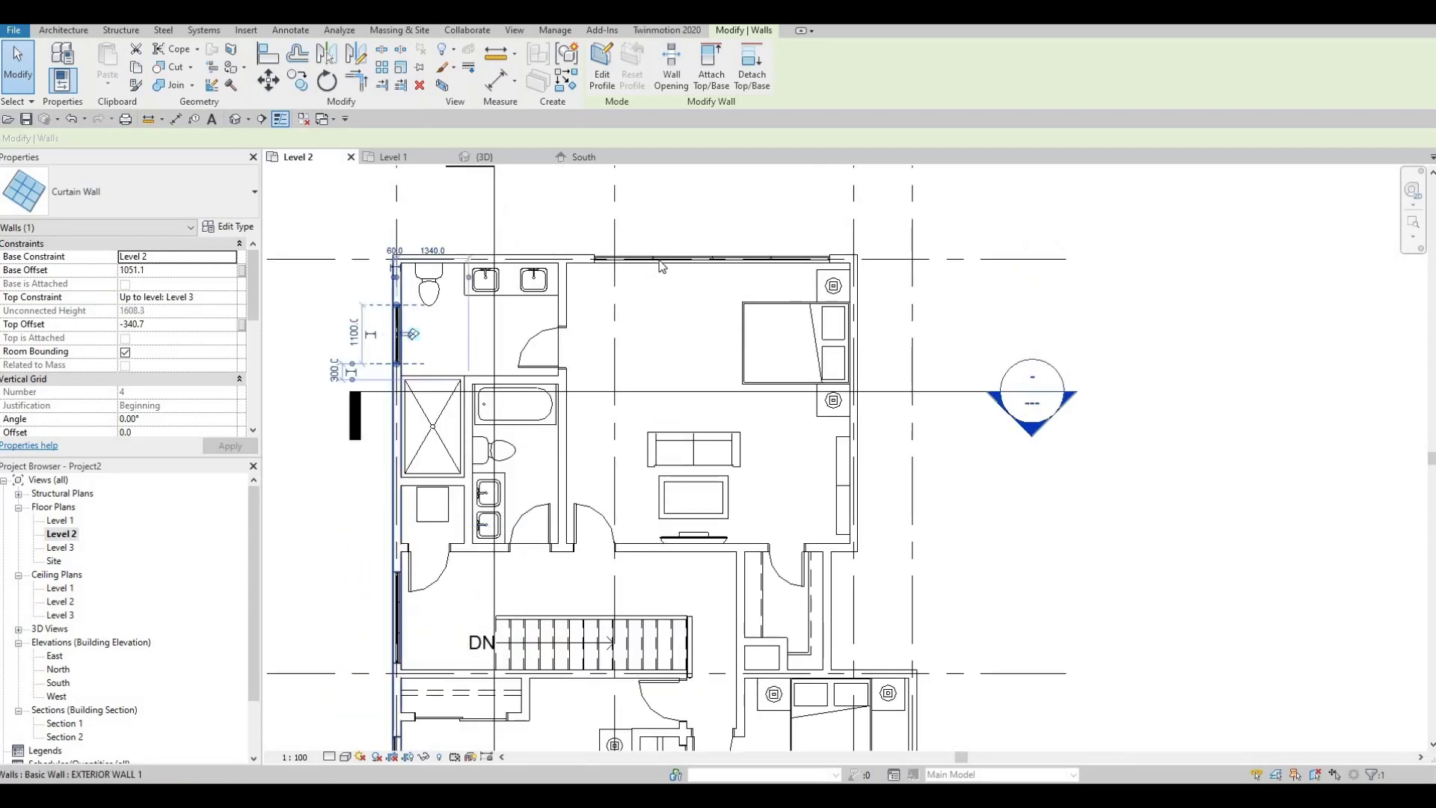
click(722, 260)
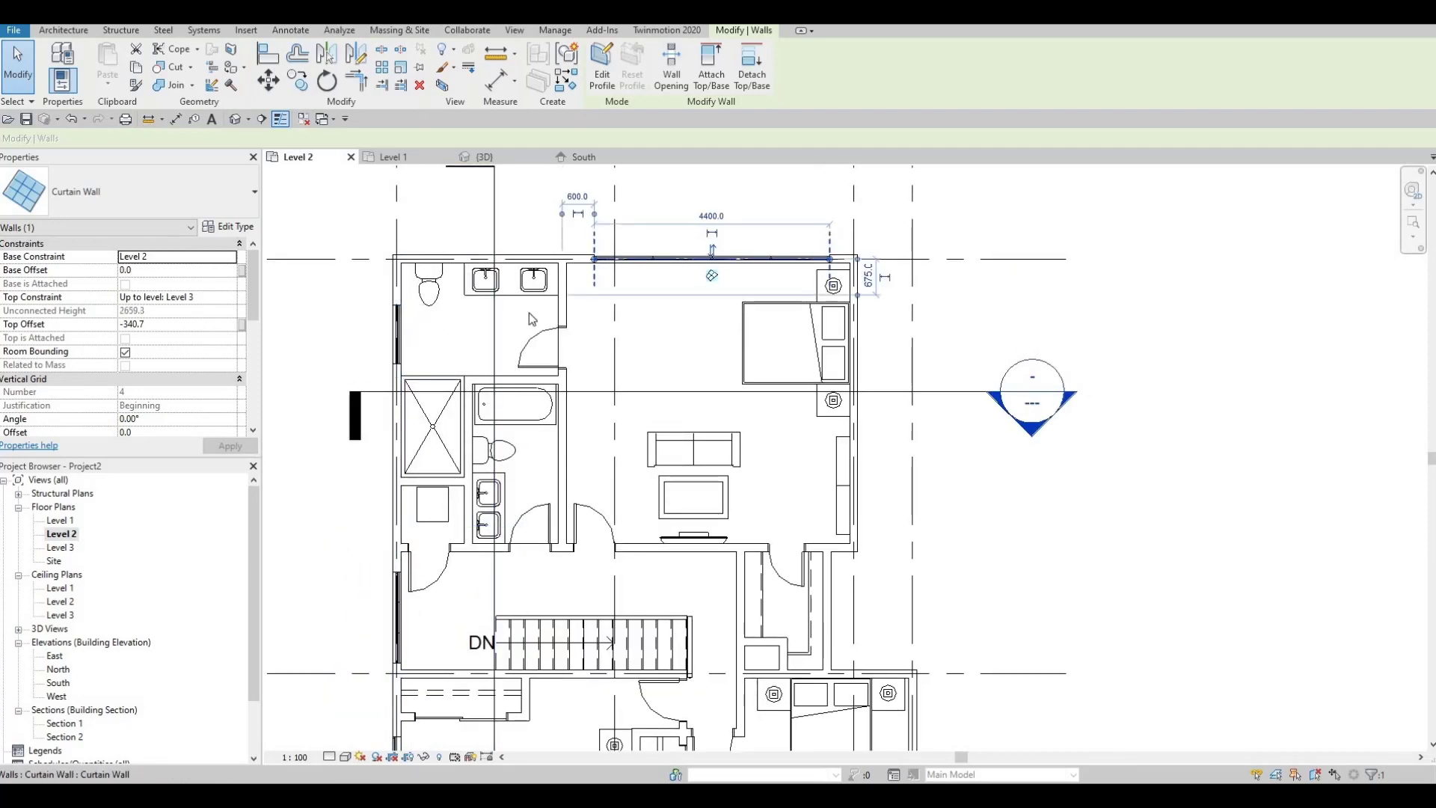
key(Escape)
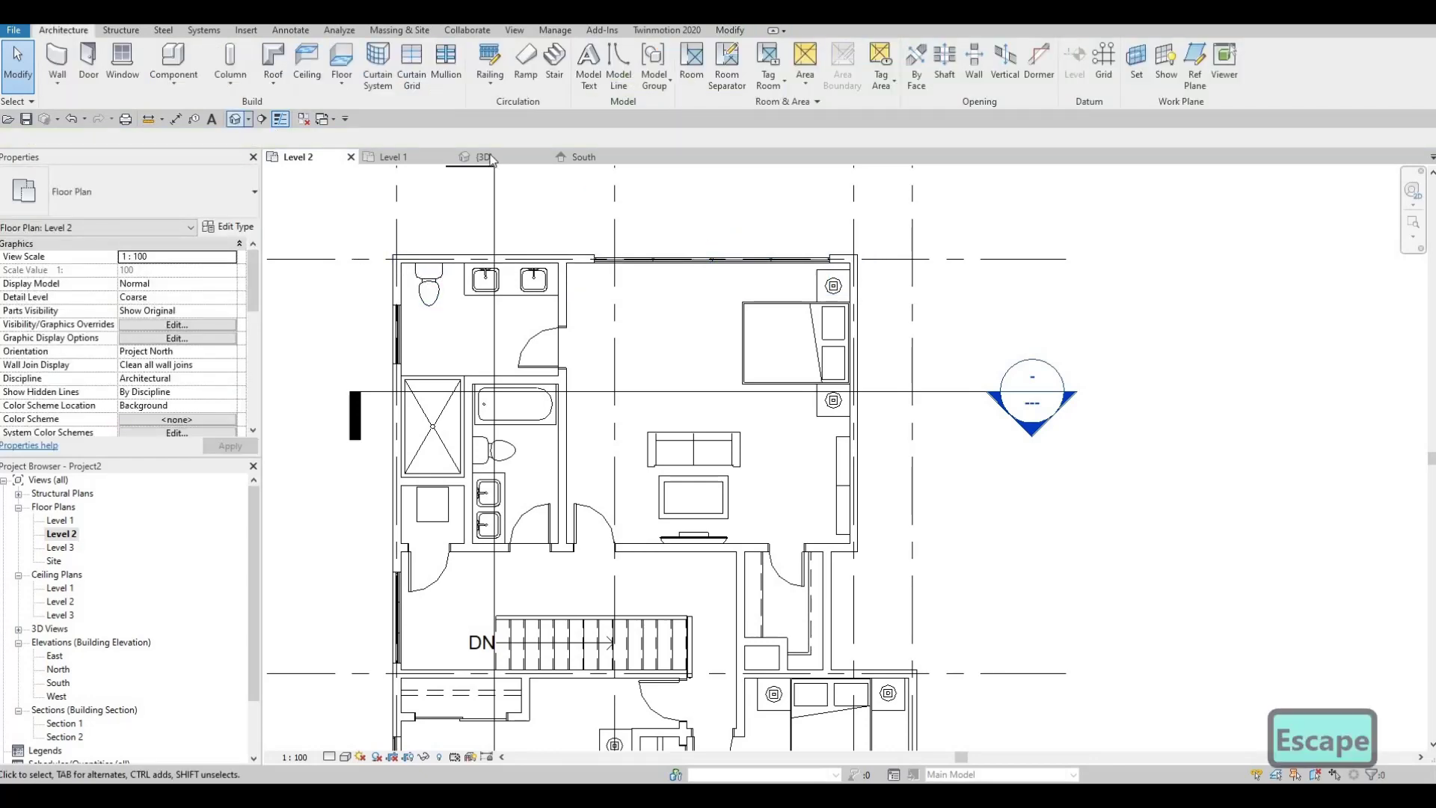
- Examine the rear curtain walls and their mullions on both levels in the 3D view
click(487, 157)
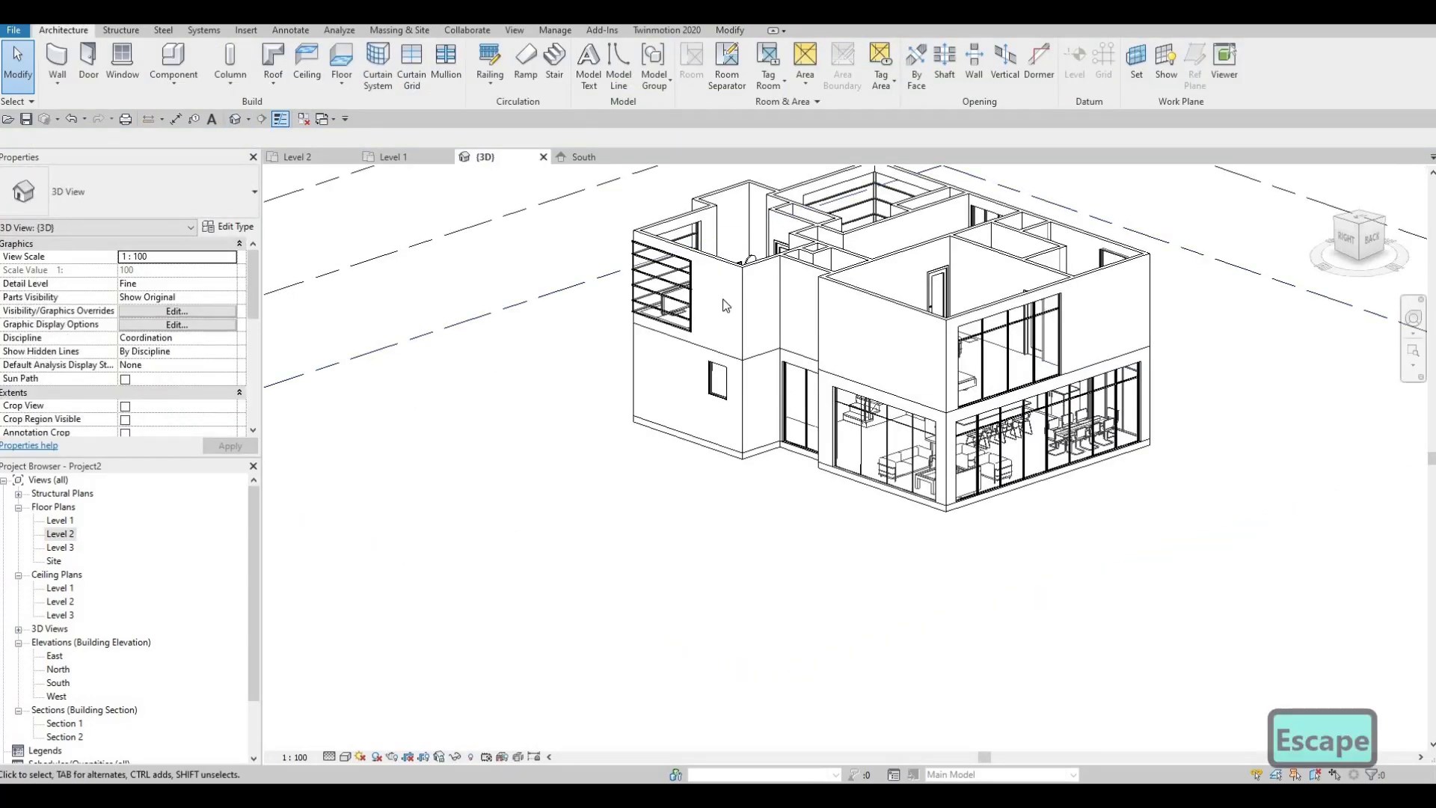
shift+middle_drag(784, 288, 643, 299)
scroll(765, 337, up, 8)
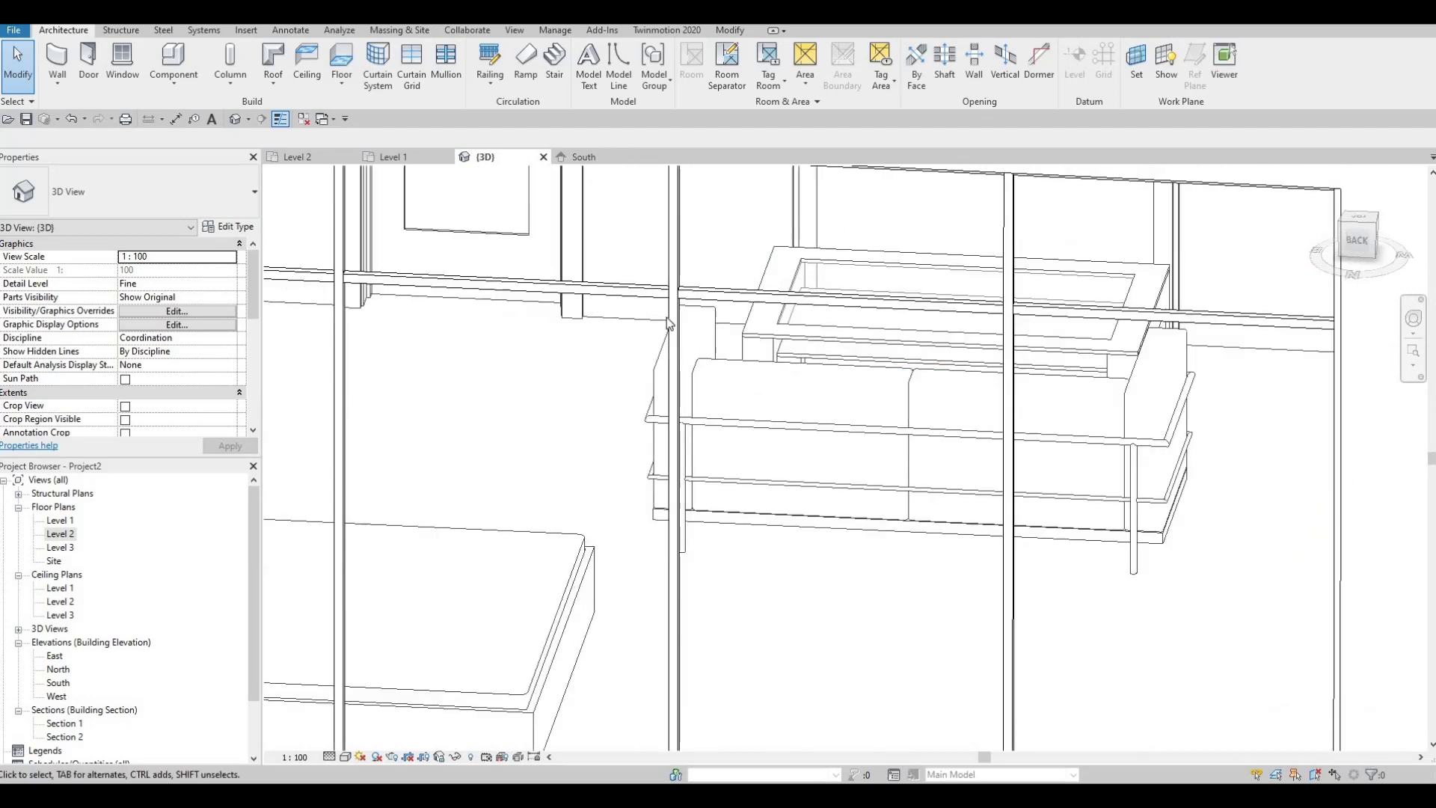
click(674, 340)
shift+middle_drag(756, 500, 640, 447)
scroll(683, 394, down, 10)
key(Escape)
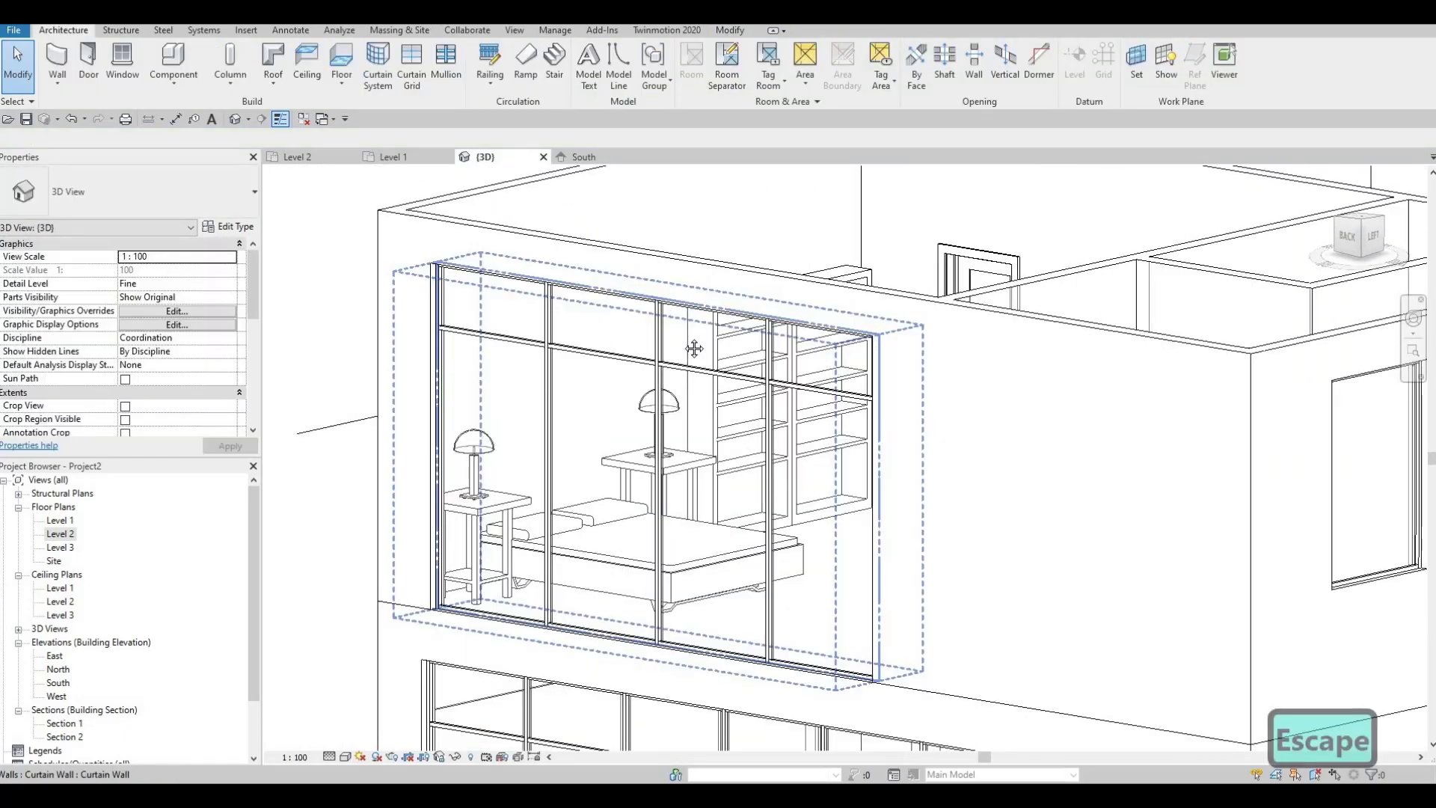
shift+middle_drag(683, 394, 814, 372)
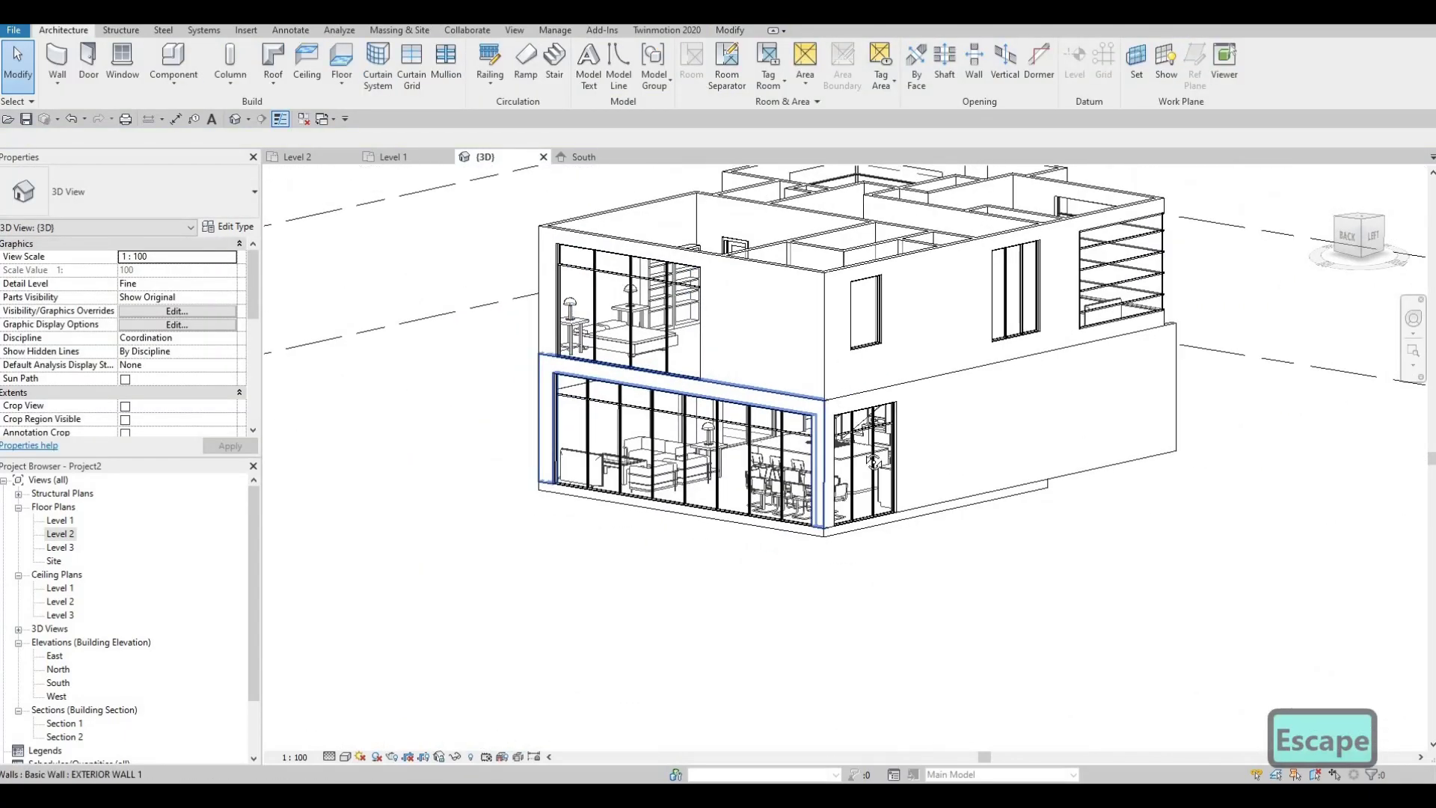
shift+middle_drag(873, 461, 677, 391)
scroll(644, 382, up, 2)
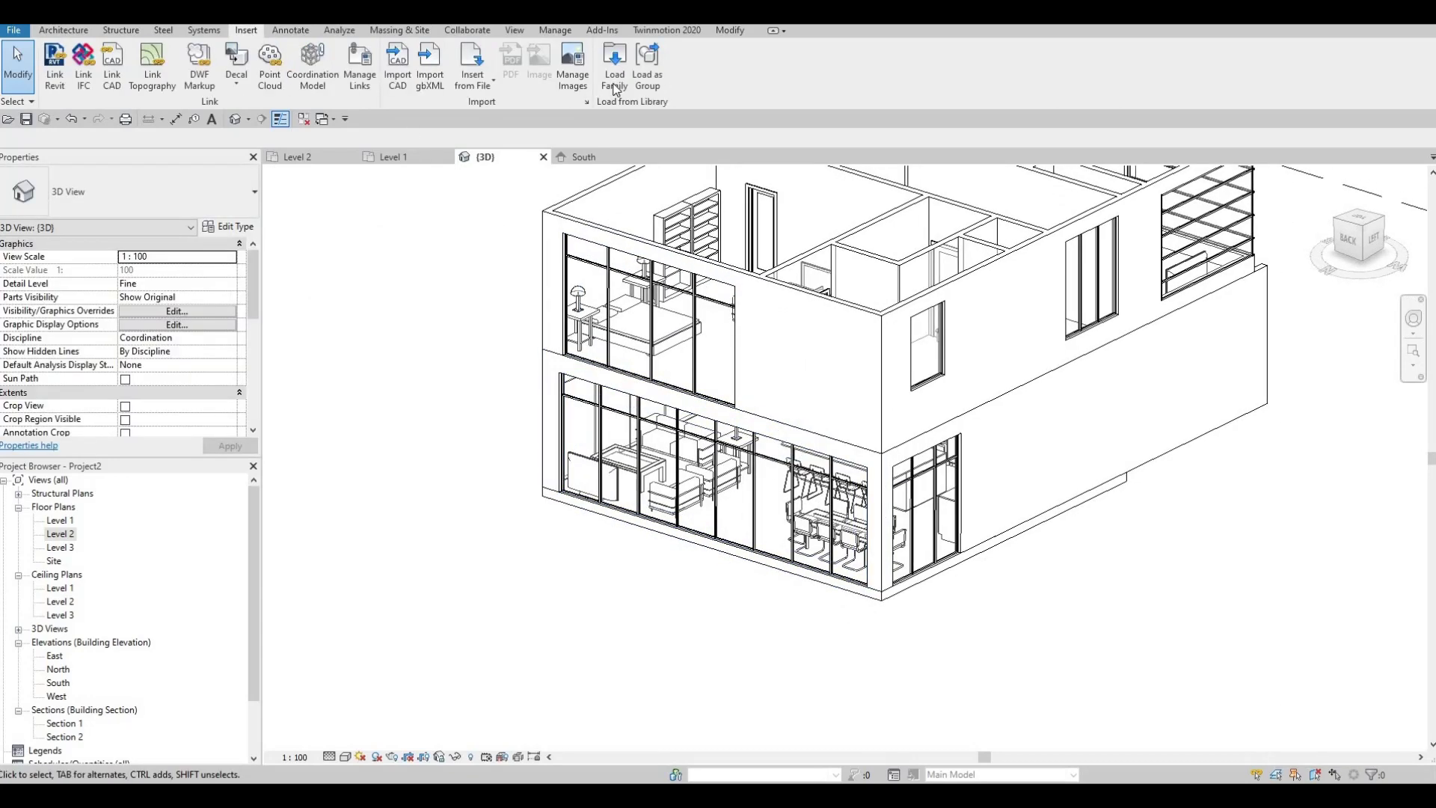
- Load the M_Door-Curtain-Wall-Single-Glass family from the Doors folder of the Canada library
click(614, 66)
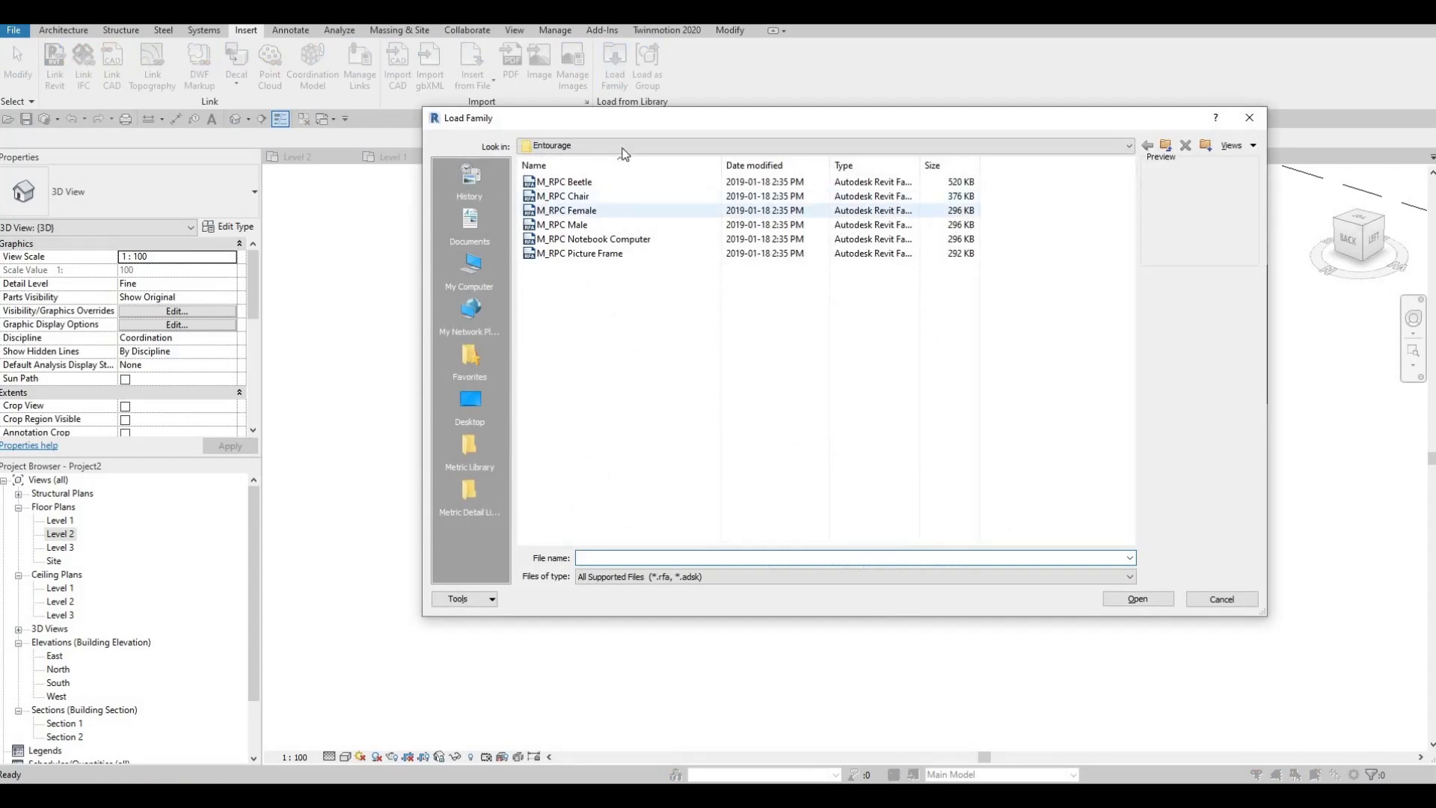
click(622, 147)
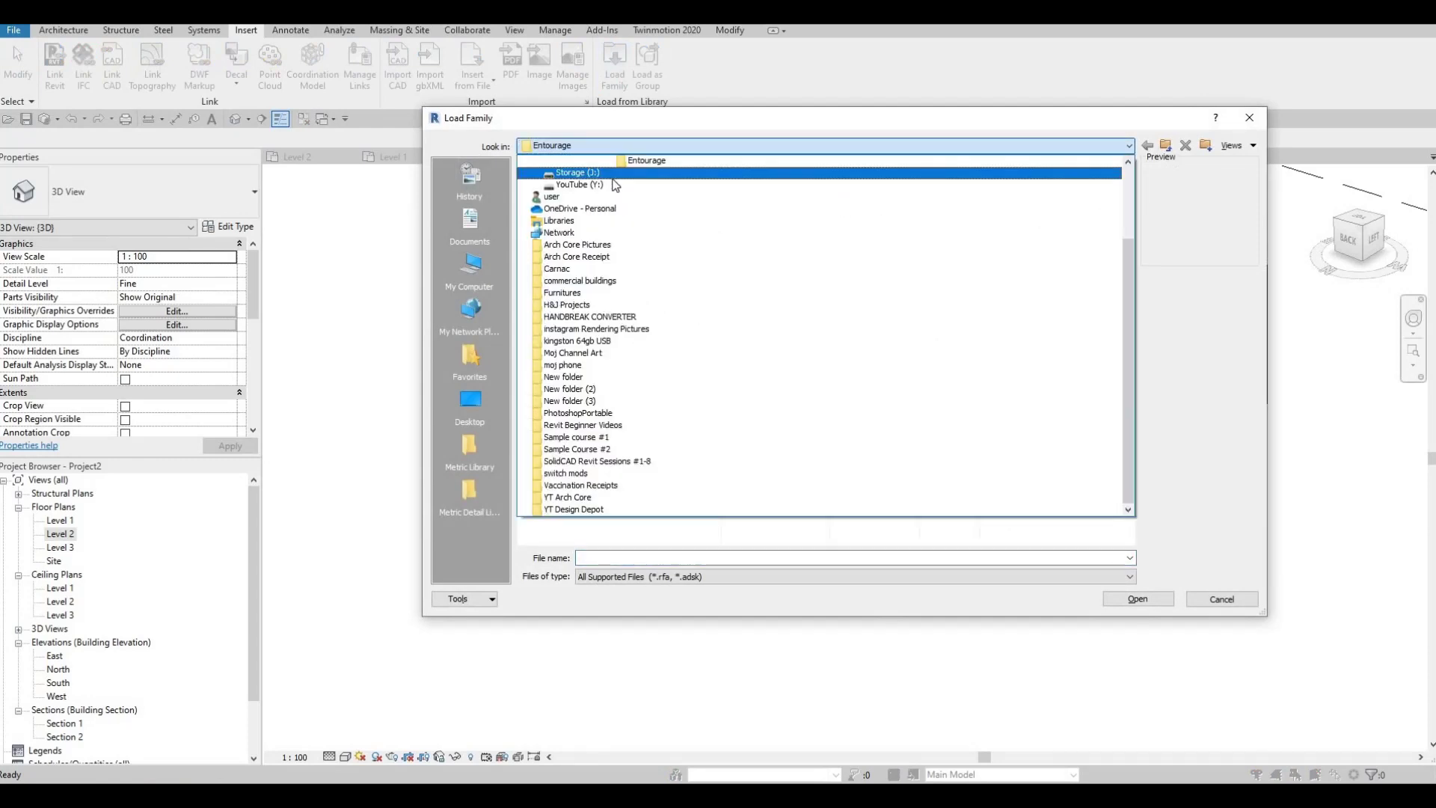
scroll(627, 235, up, 3)
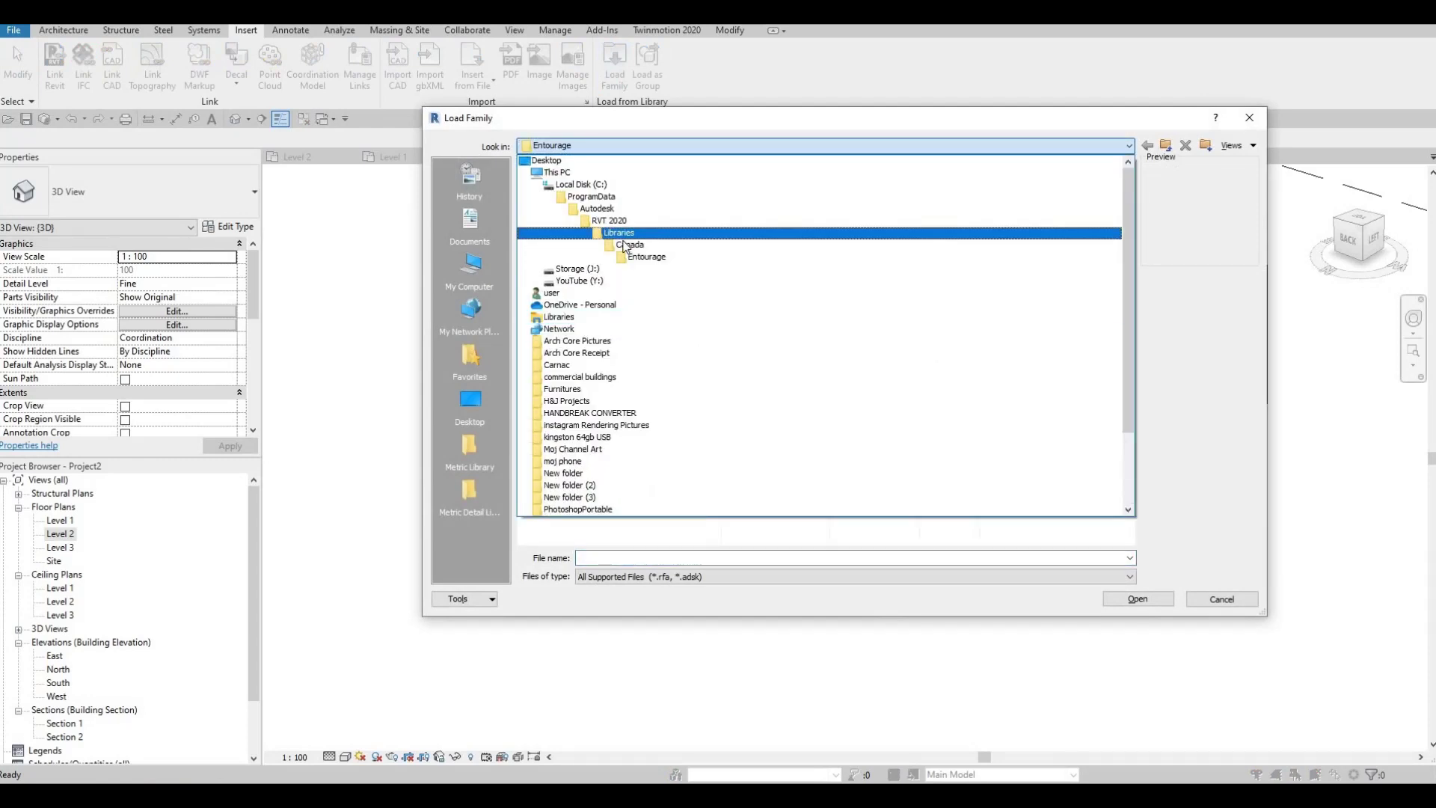
click(627, 245)
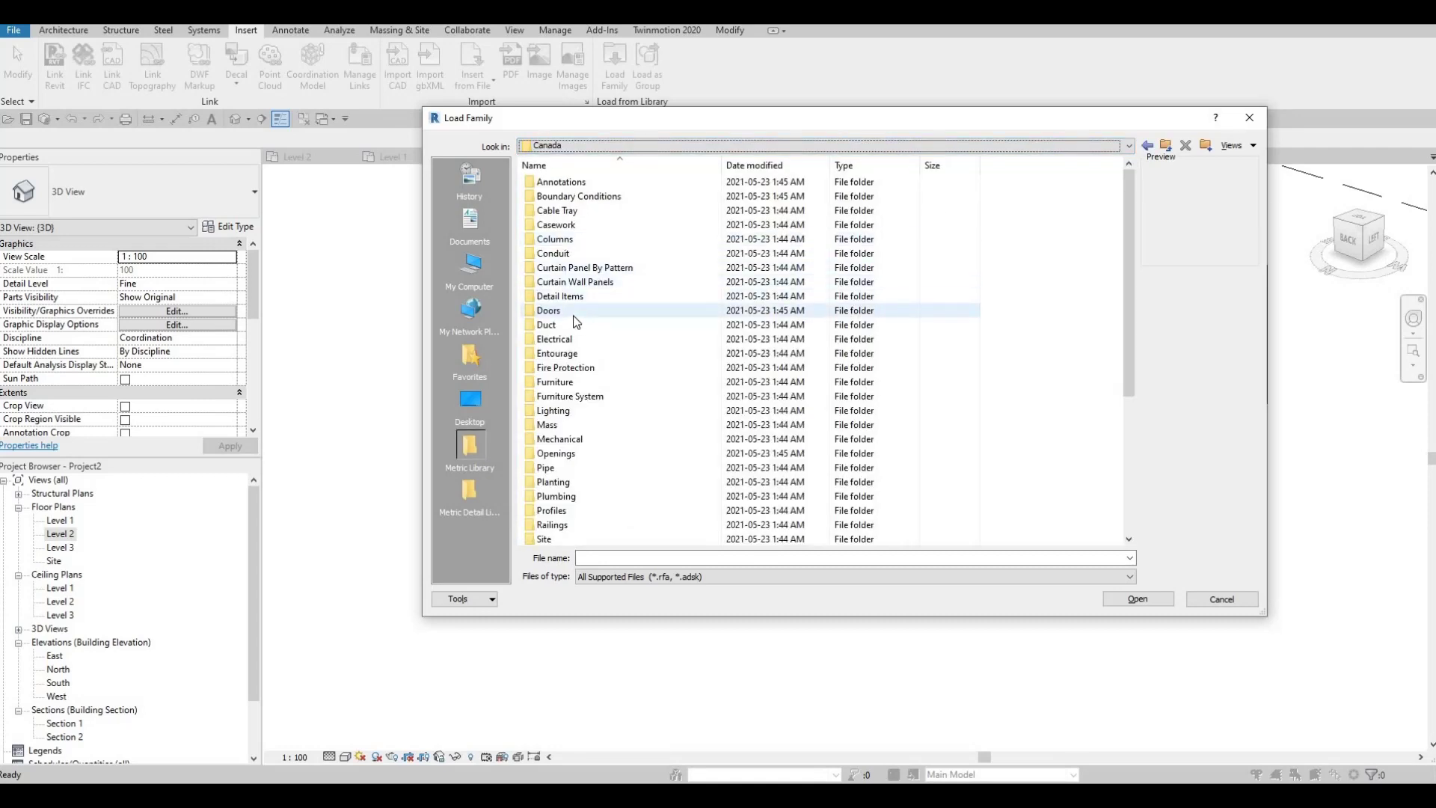
double_click(573, 314)
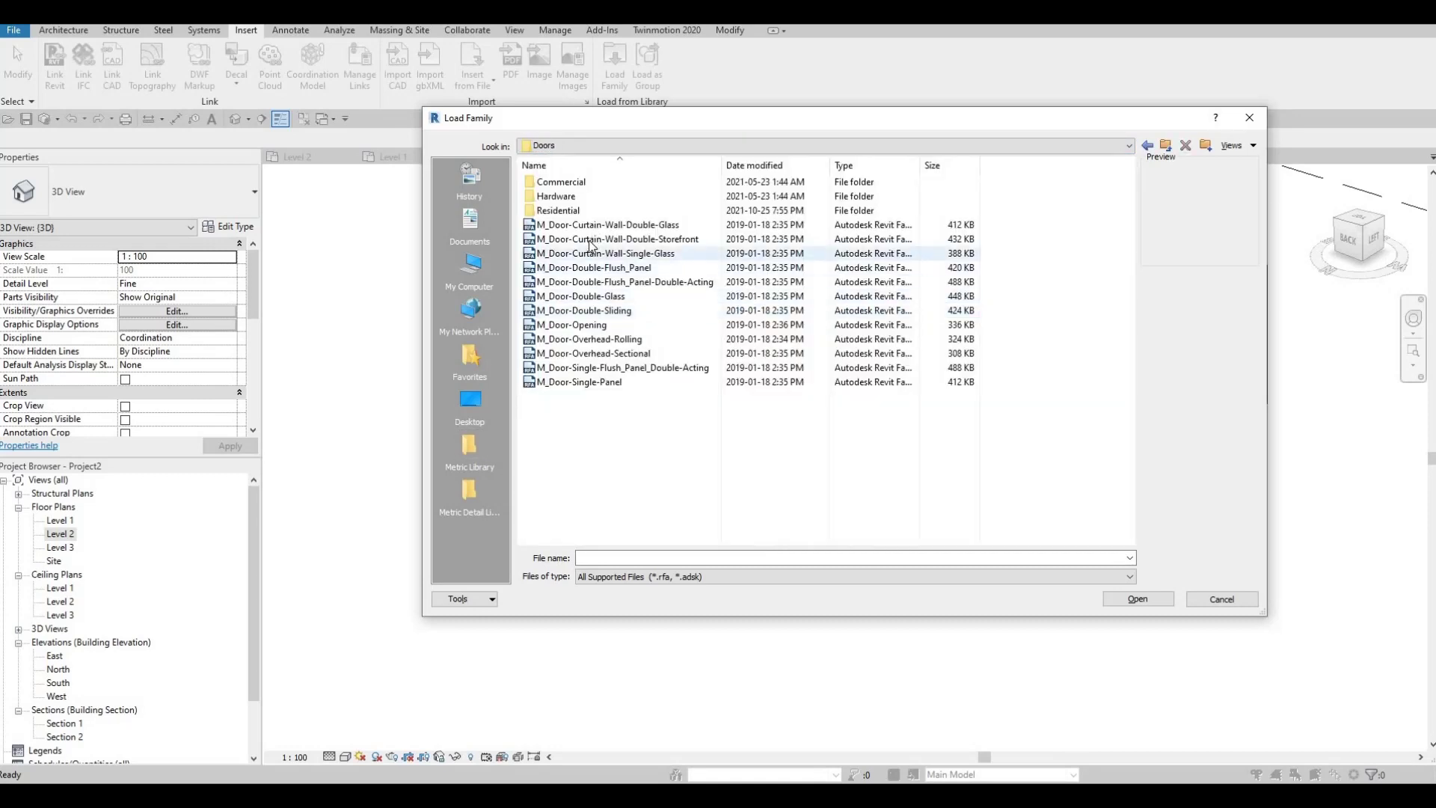
click(585, 253)
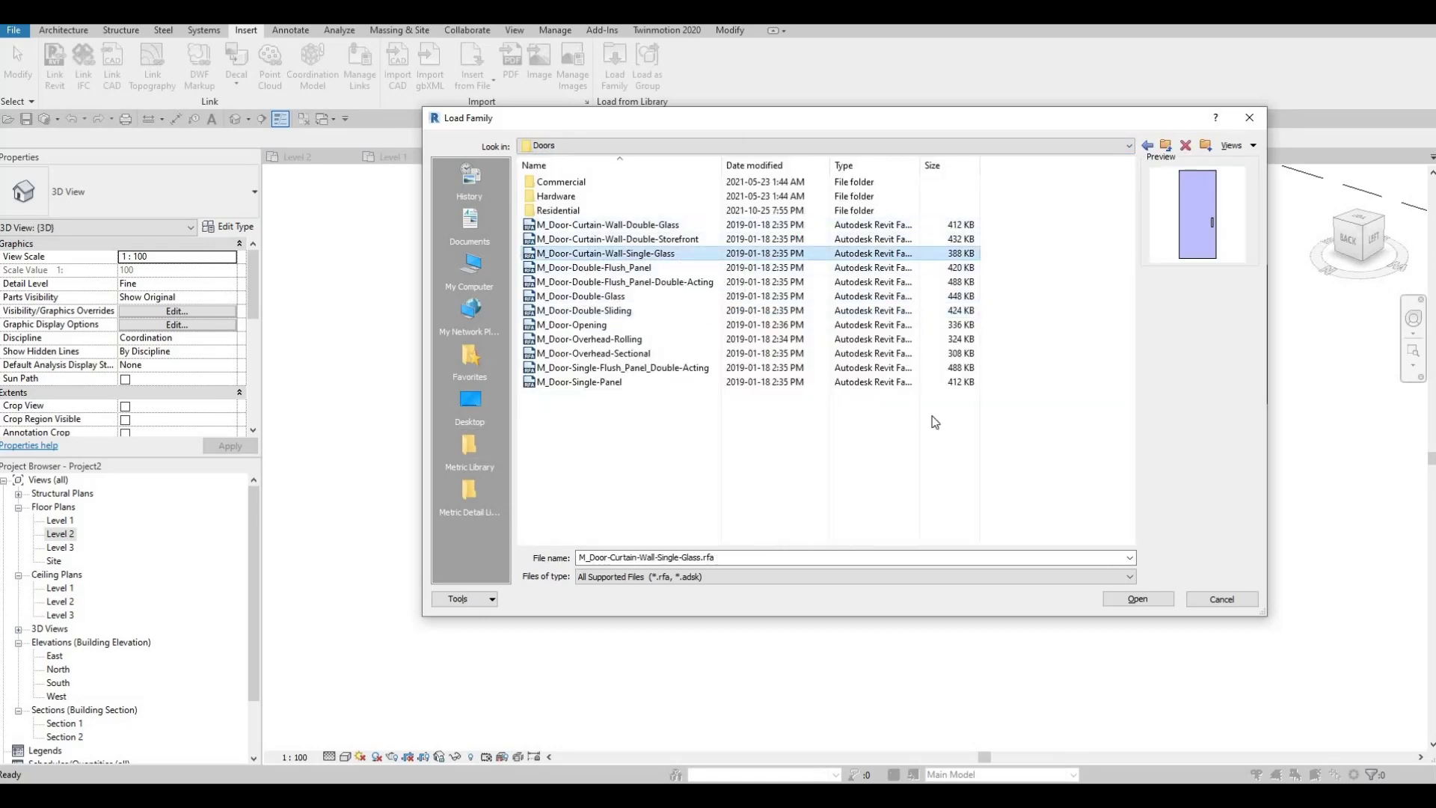
click(1137, 598)
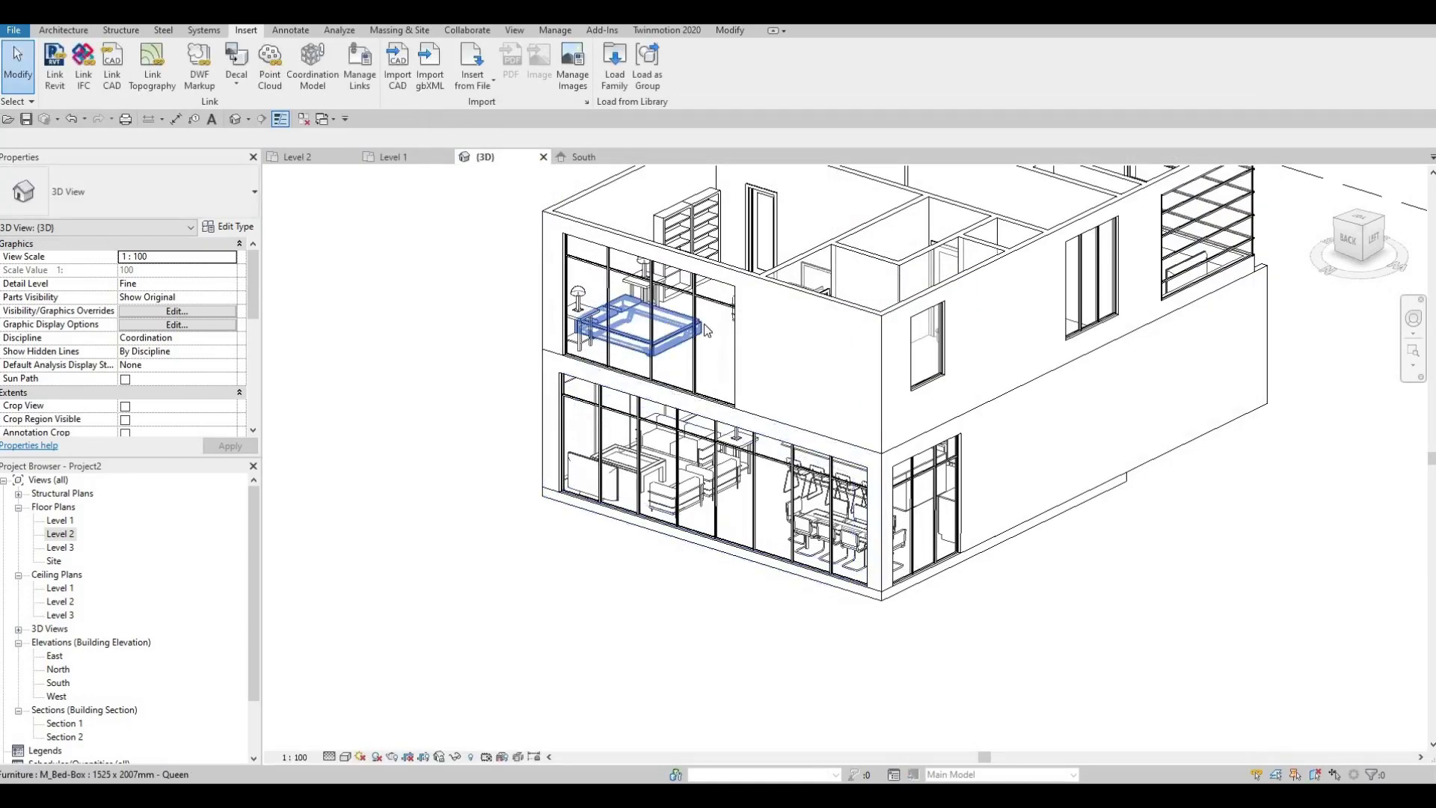
scroll(706, 329, up, 2)
key(Tab)
key(Tab)
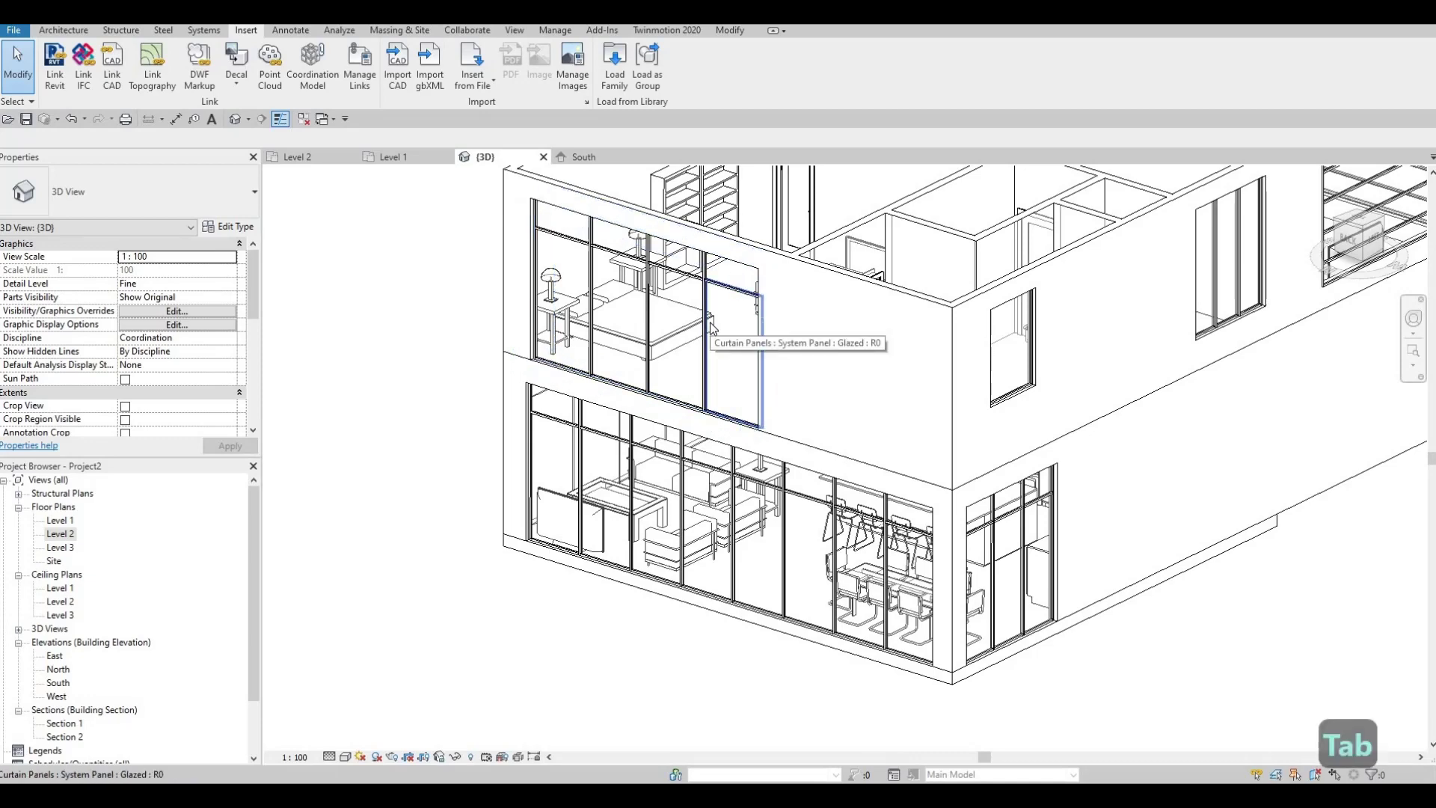
click(707, 350)
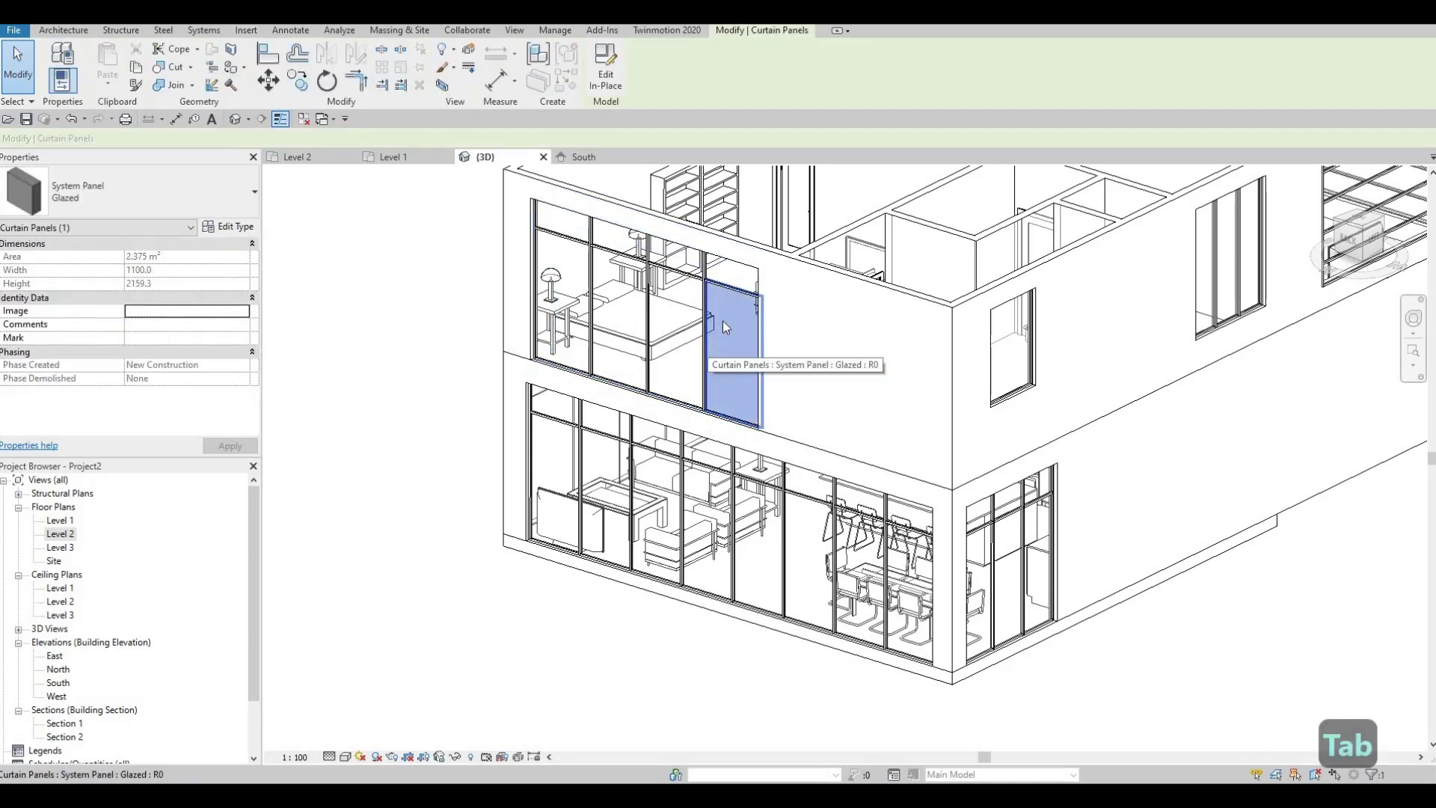
scroll(712, 332, up, 1)
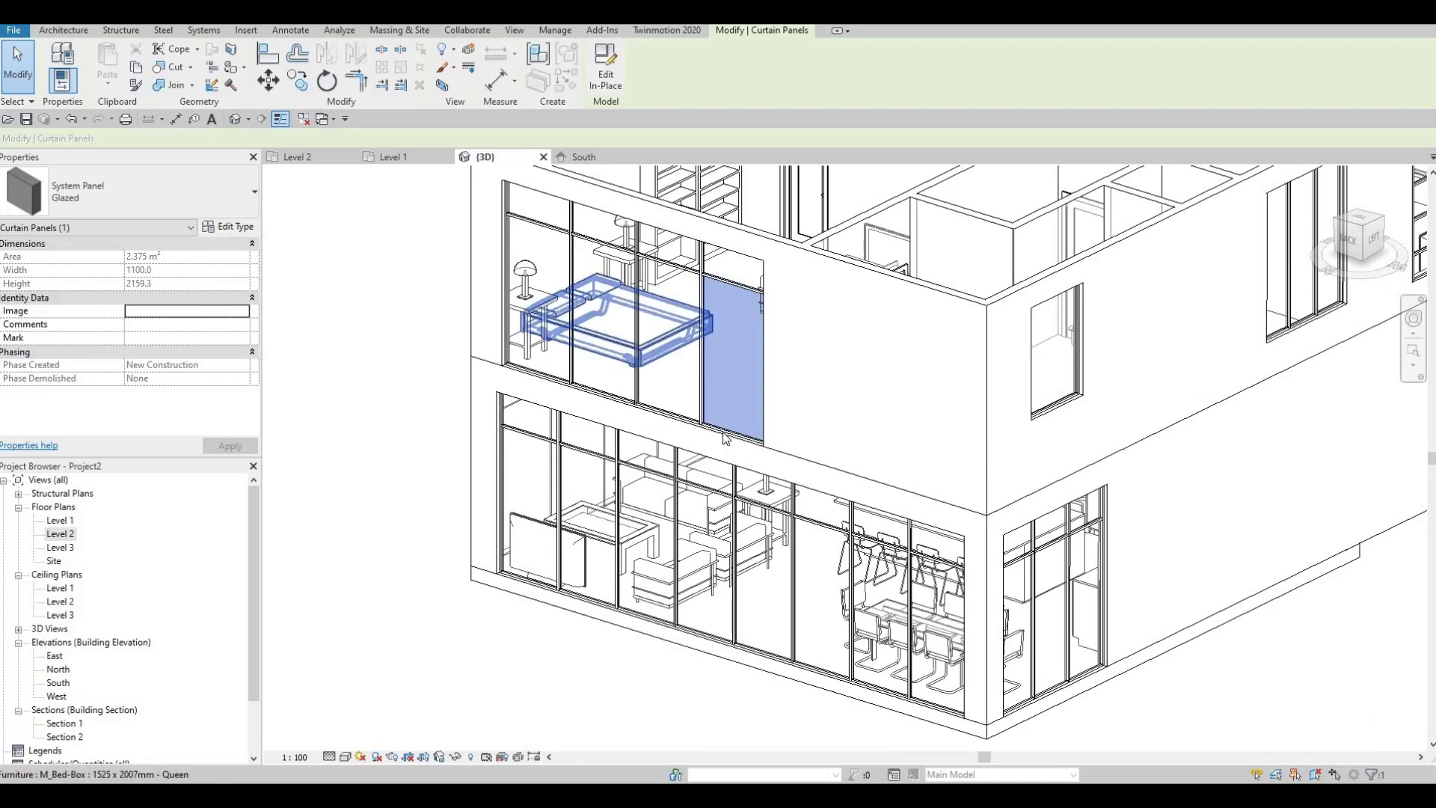
key(Escape)
key(Escape)
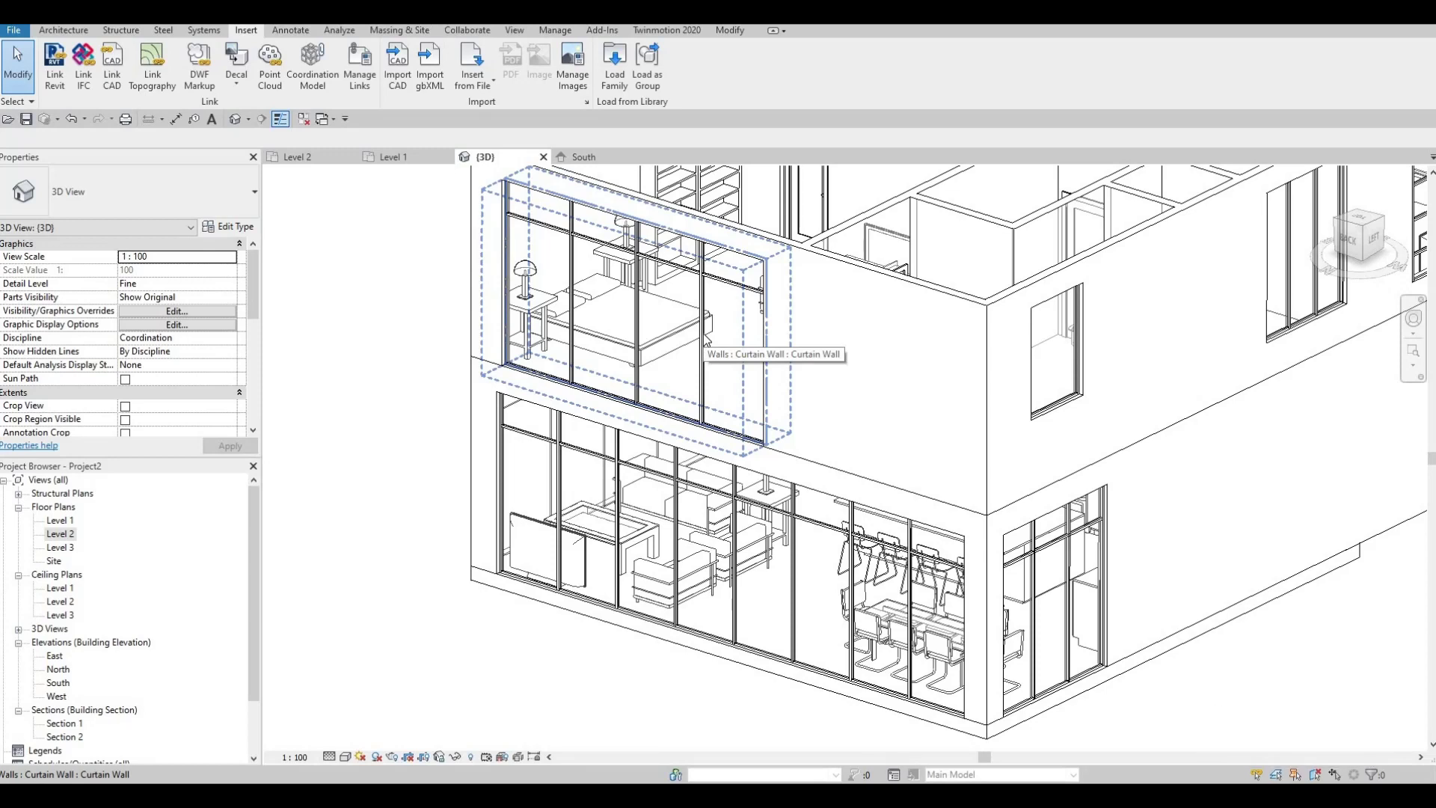
- Replace the tall end glazed panel beside the bed in the Level 2 rear bedroom curtain wall with the M_Door-Curtain-Wall-Single-Glass door
key(Tab)
key(Tab)
key(Tab)
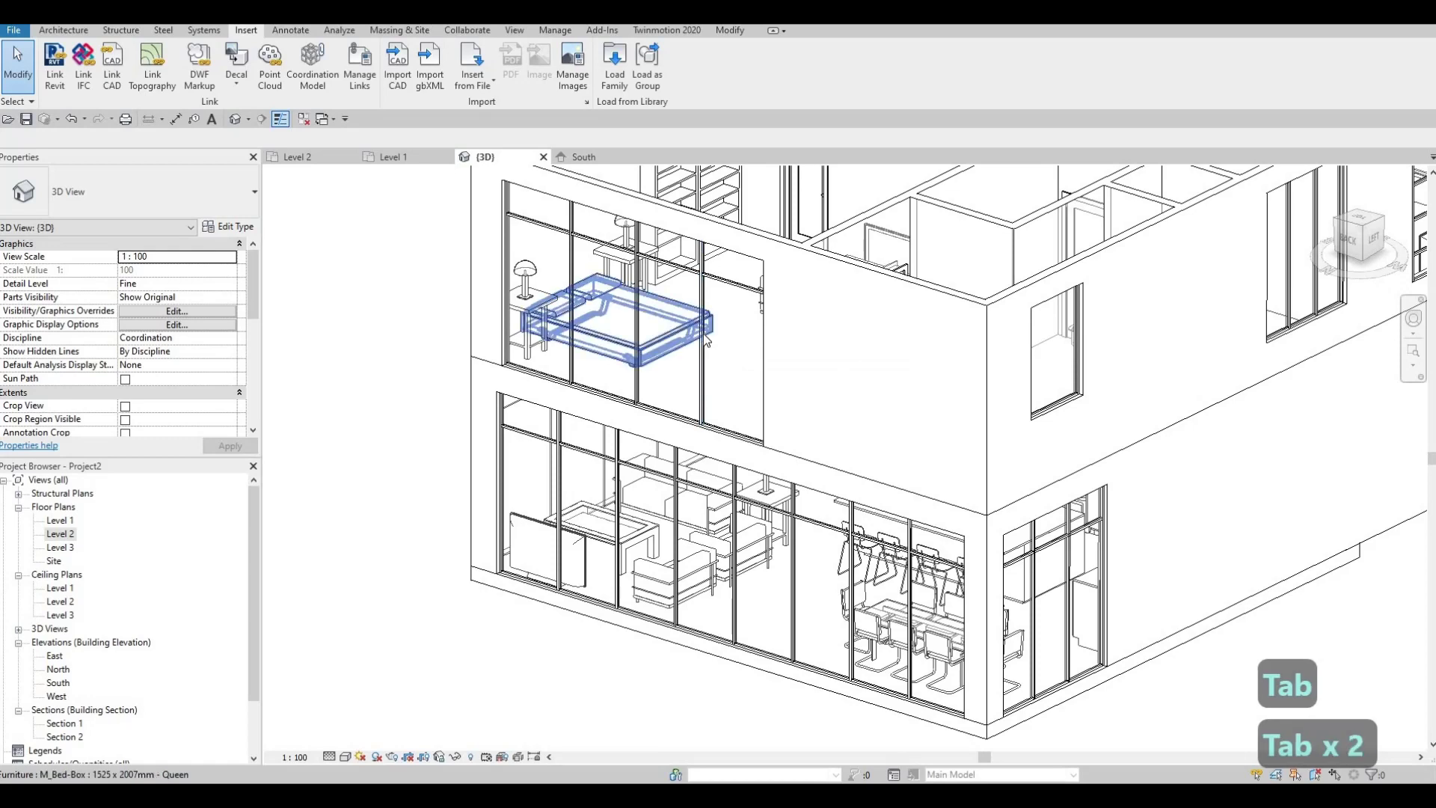
key(Tab)
key(Tab)
key(Tab)
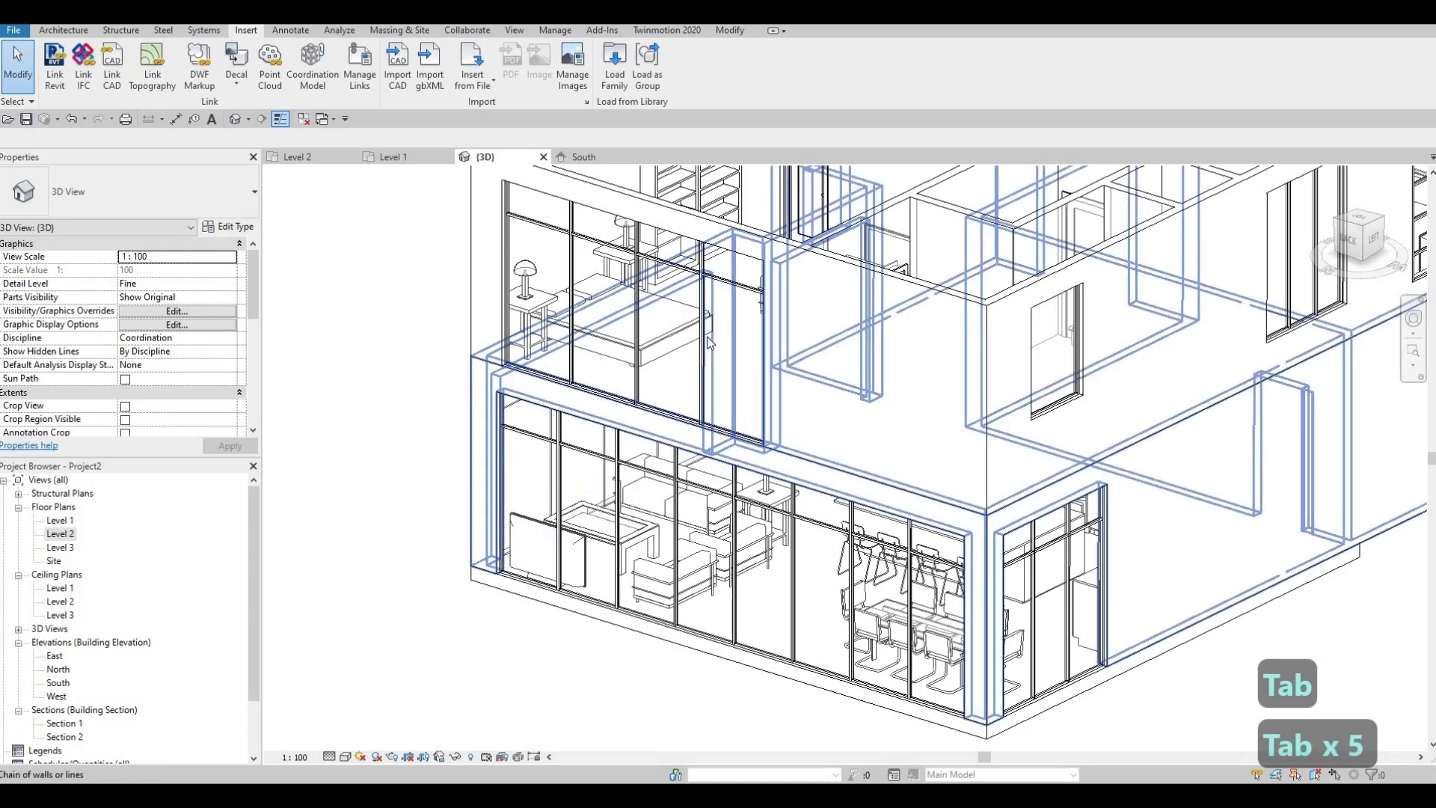
key(Tab)
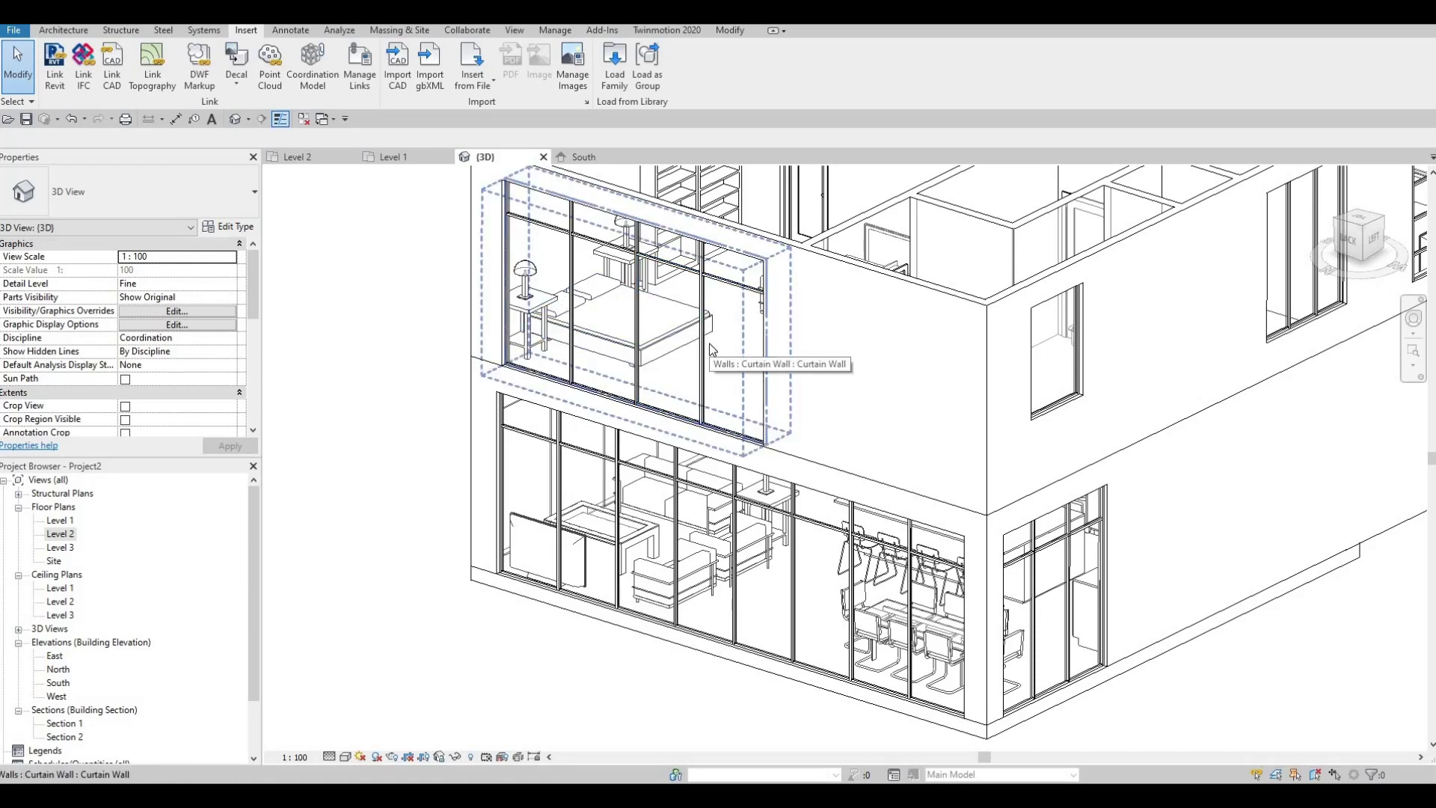
key(Tab)
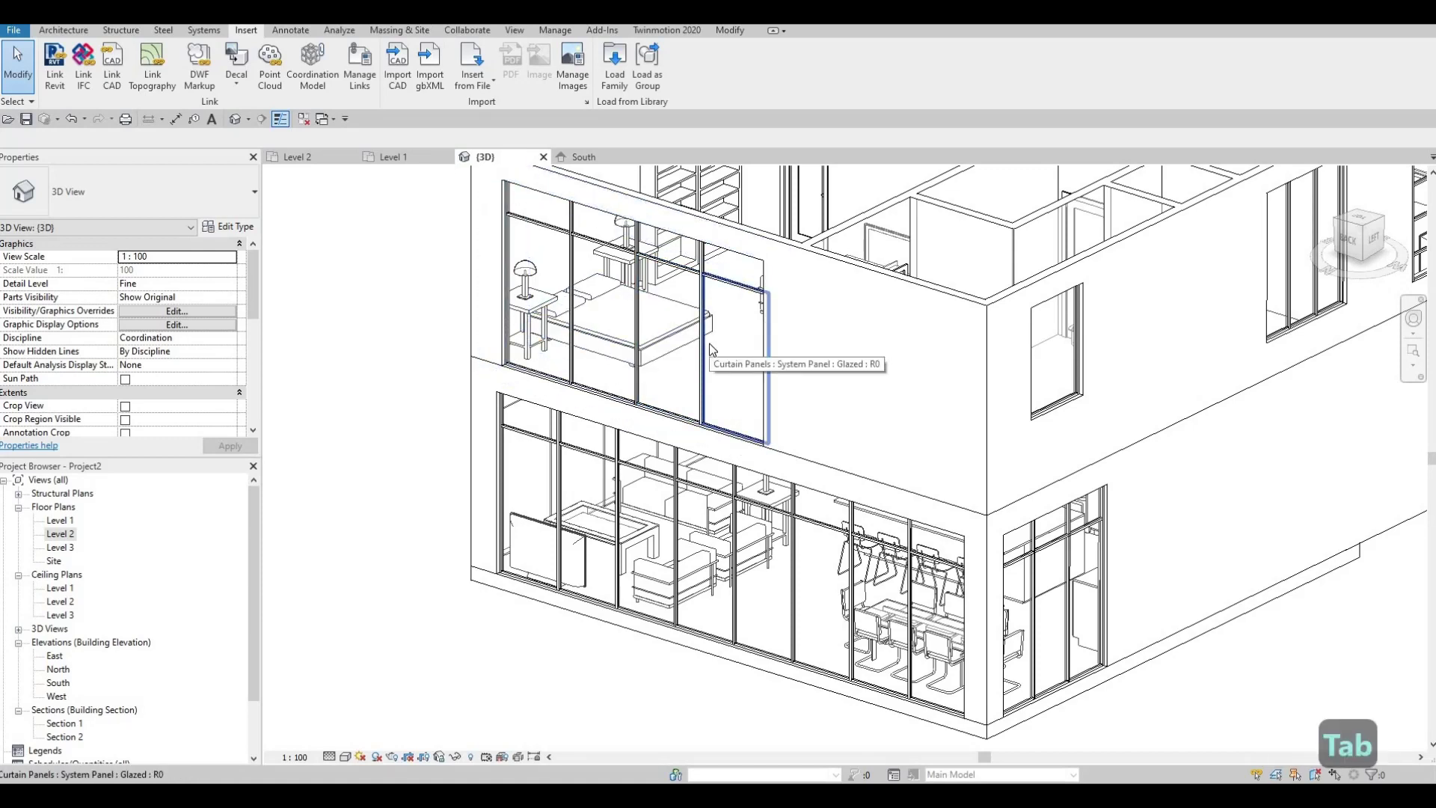
click(709, 343)
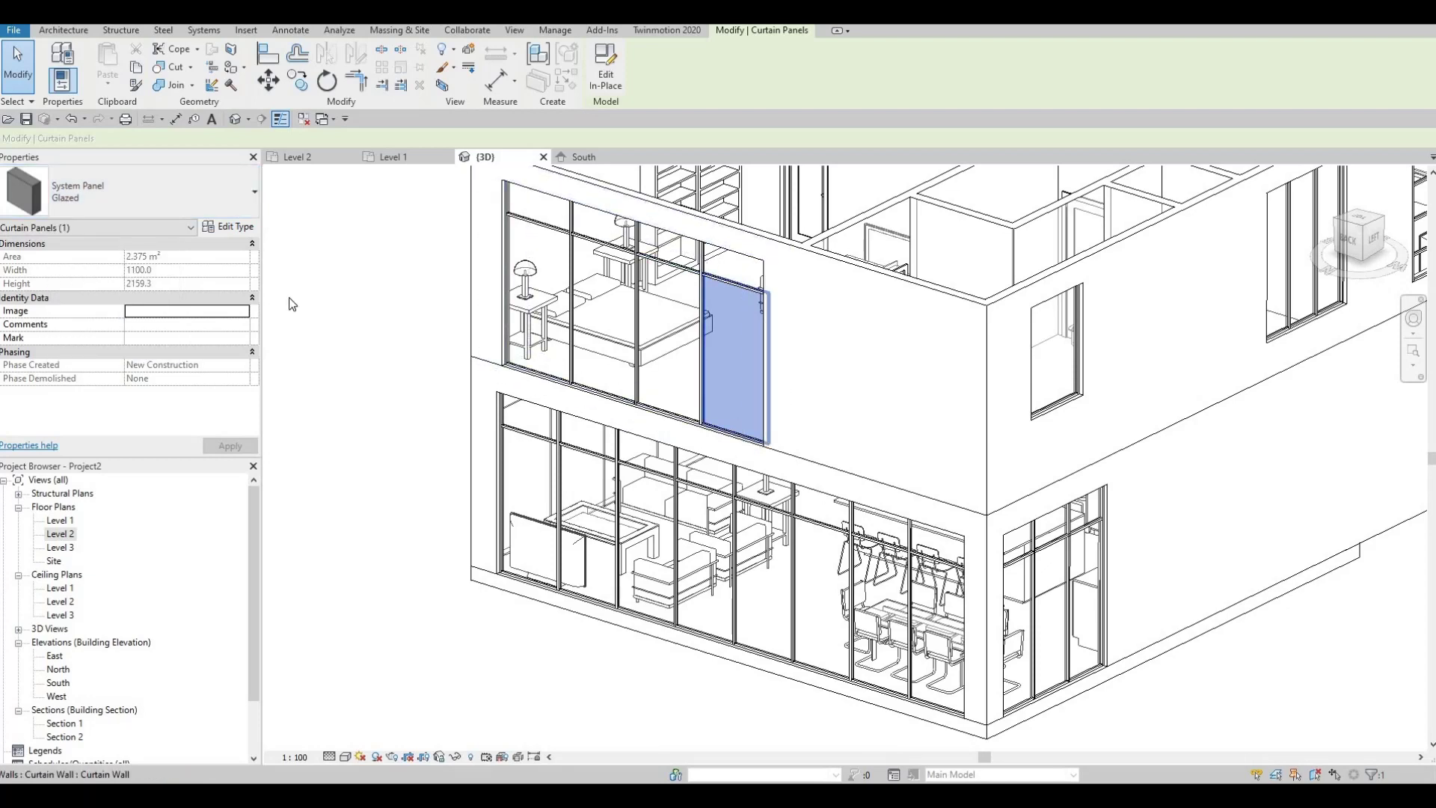
click(170, 200)
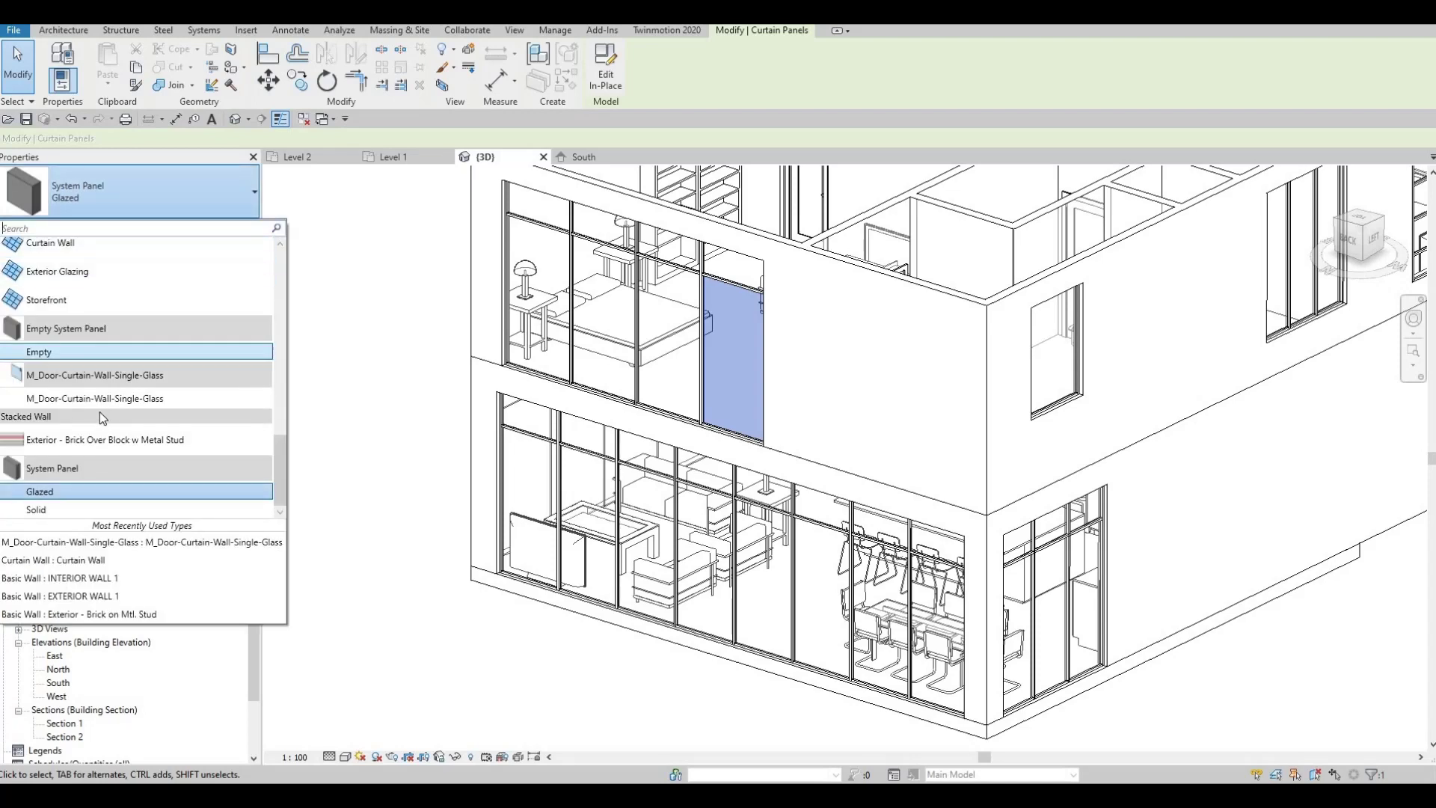
click(42, 401)
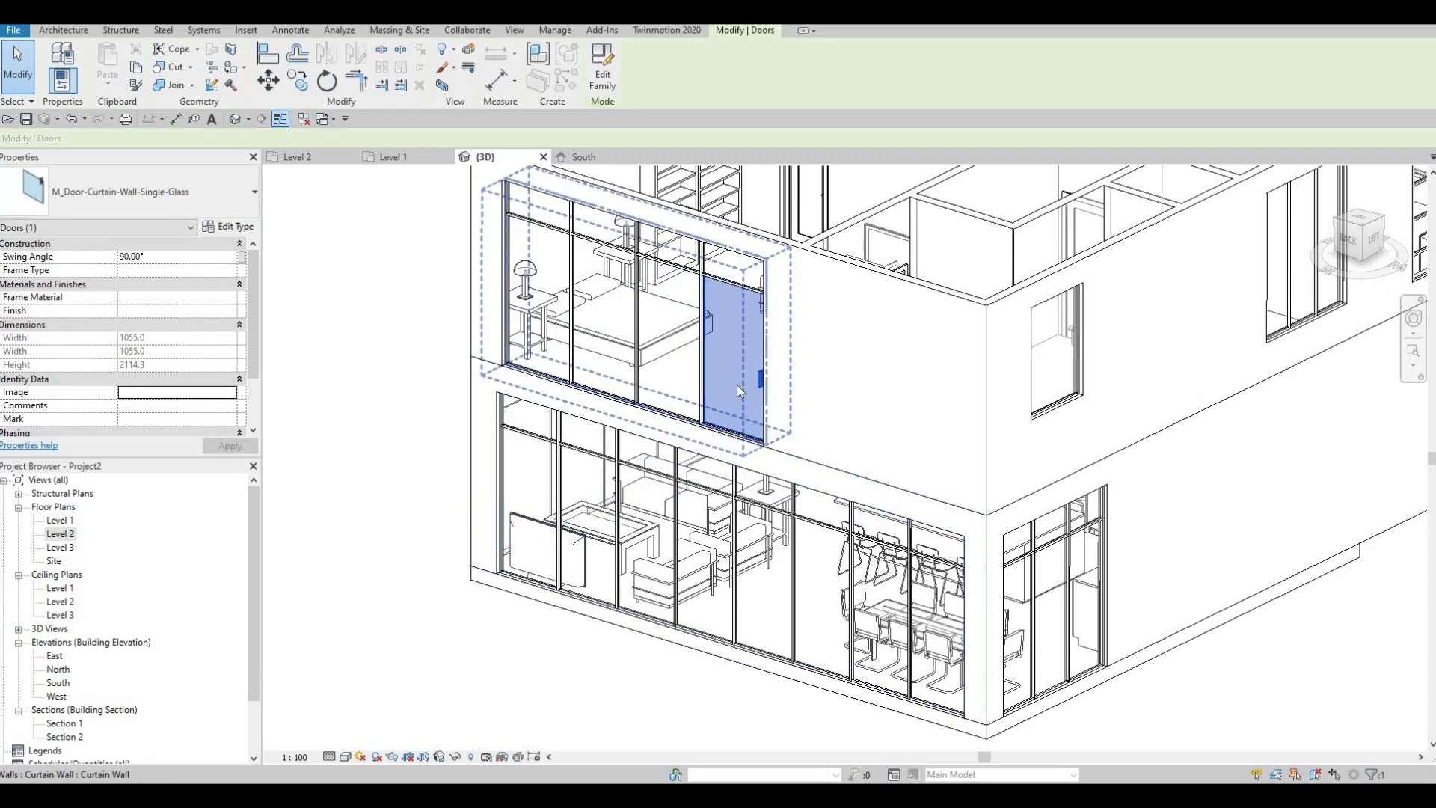
- On the Level 2 plan, flip the rear bedroom's curtain wall door so that it swings outward
click(69, 535)
double_click(91, 531)
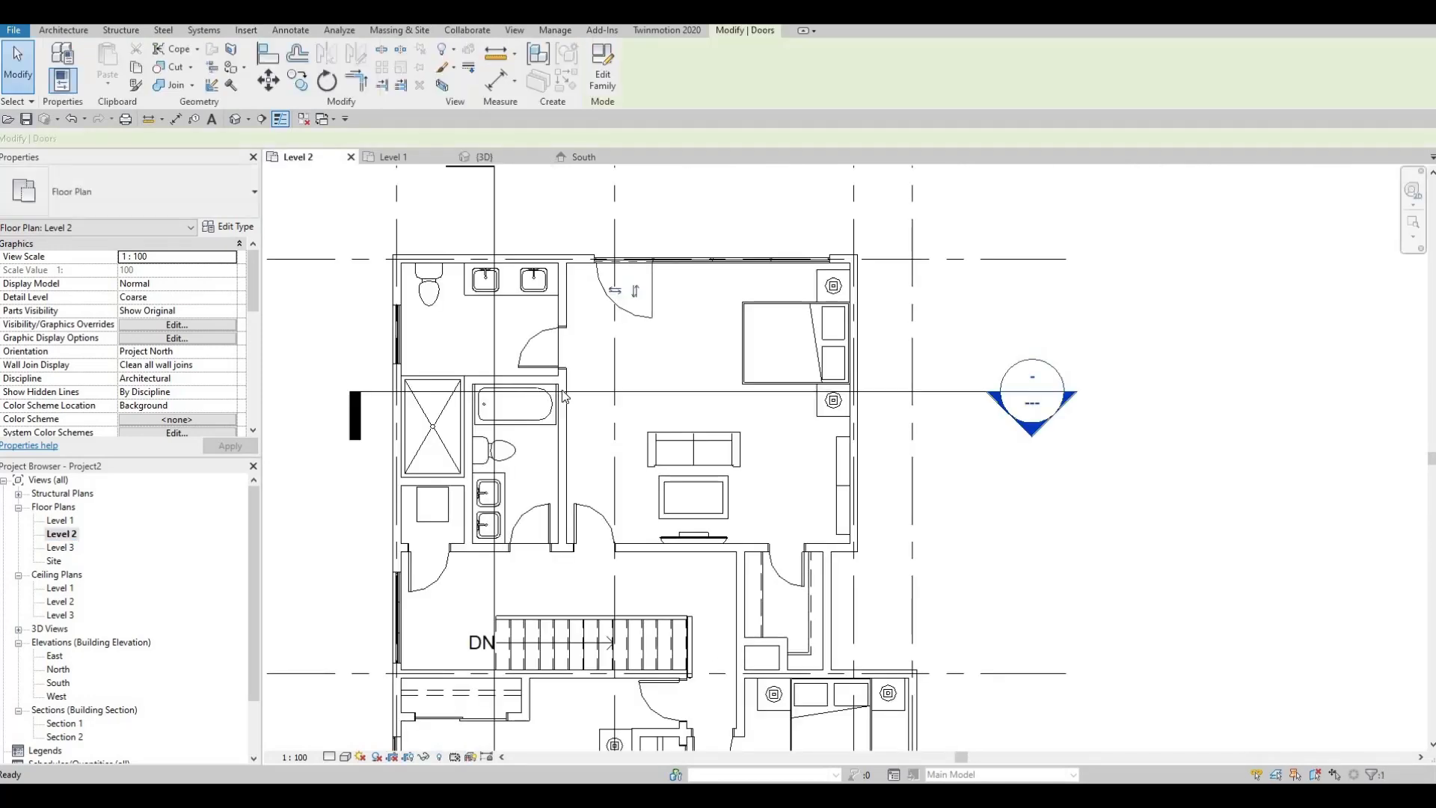
click(550, 411)
scroll(549, 413, up, 3)
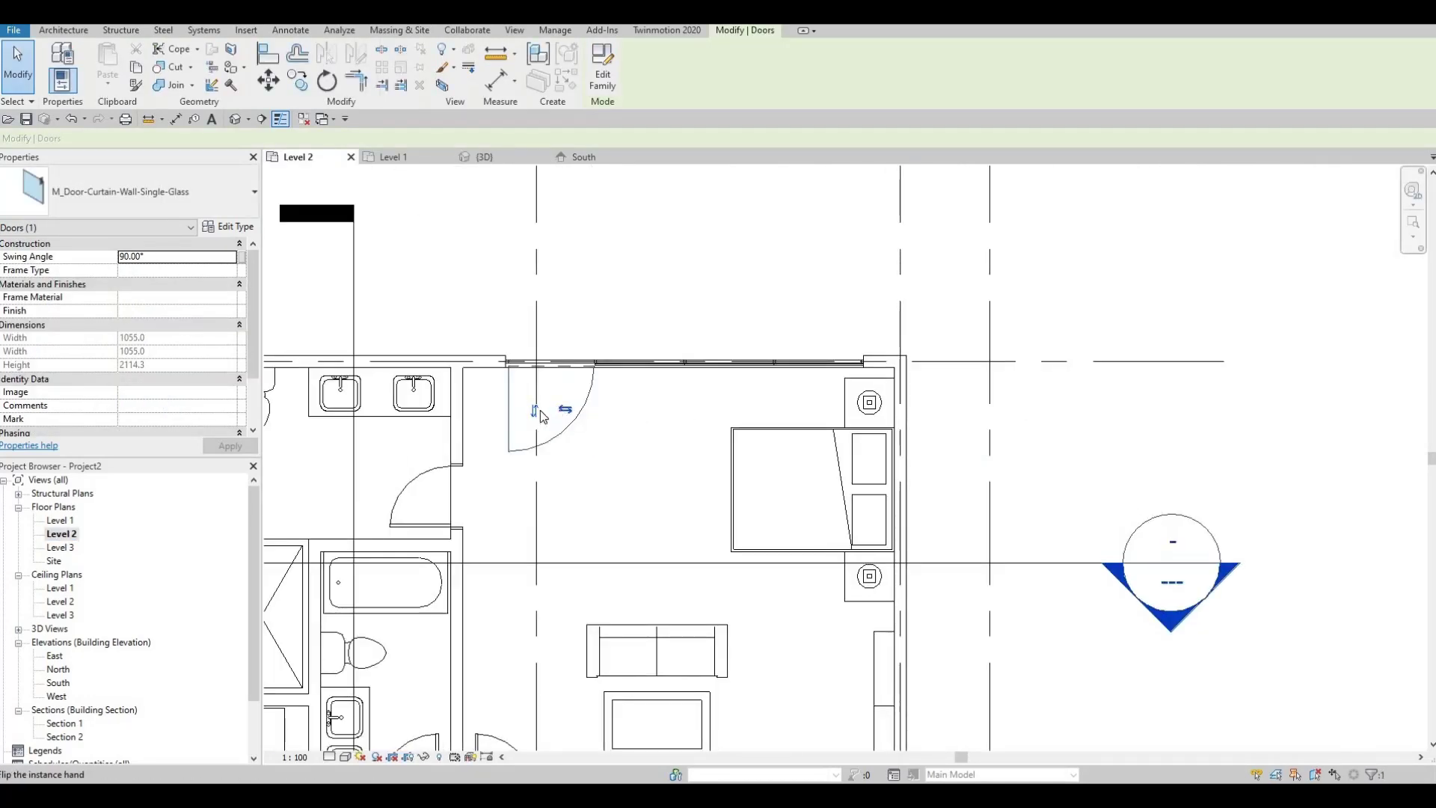
click(535, 411)
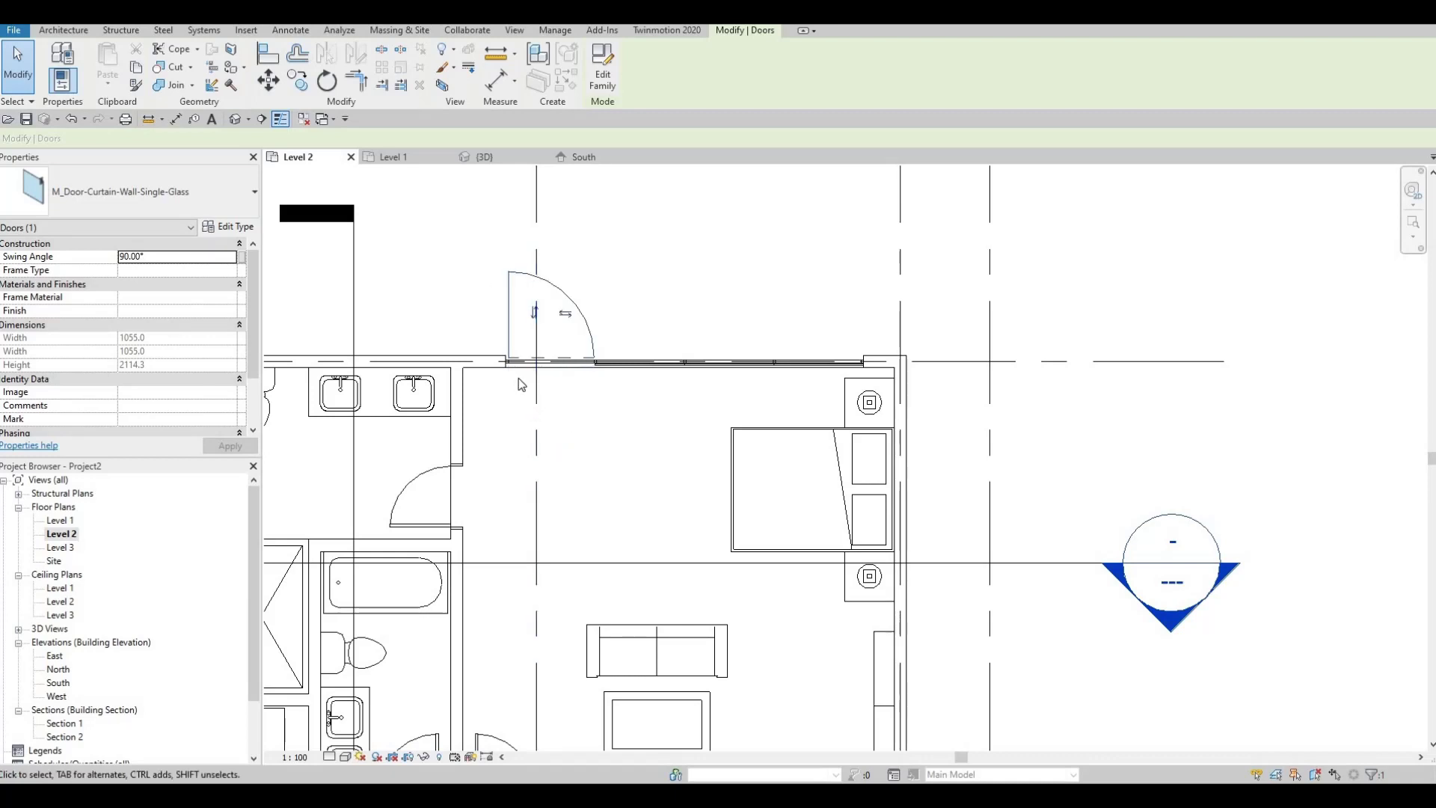
scroll(524, 300, down, 2)
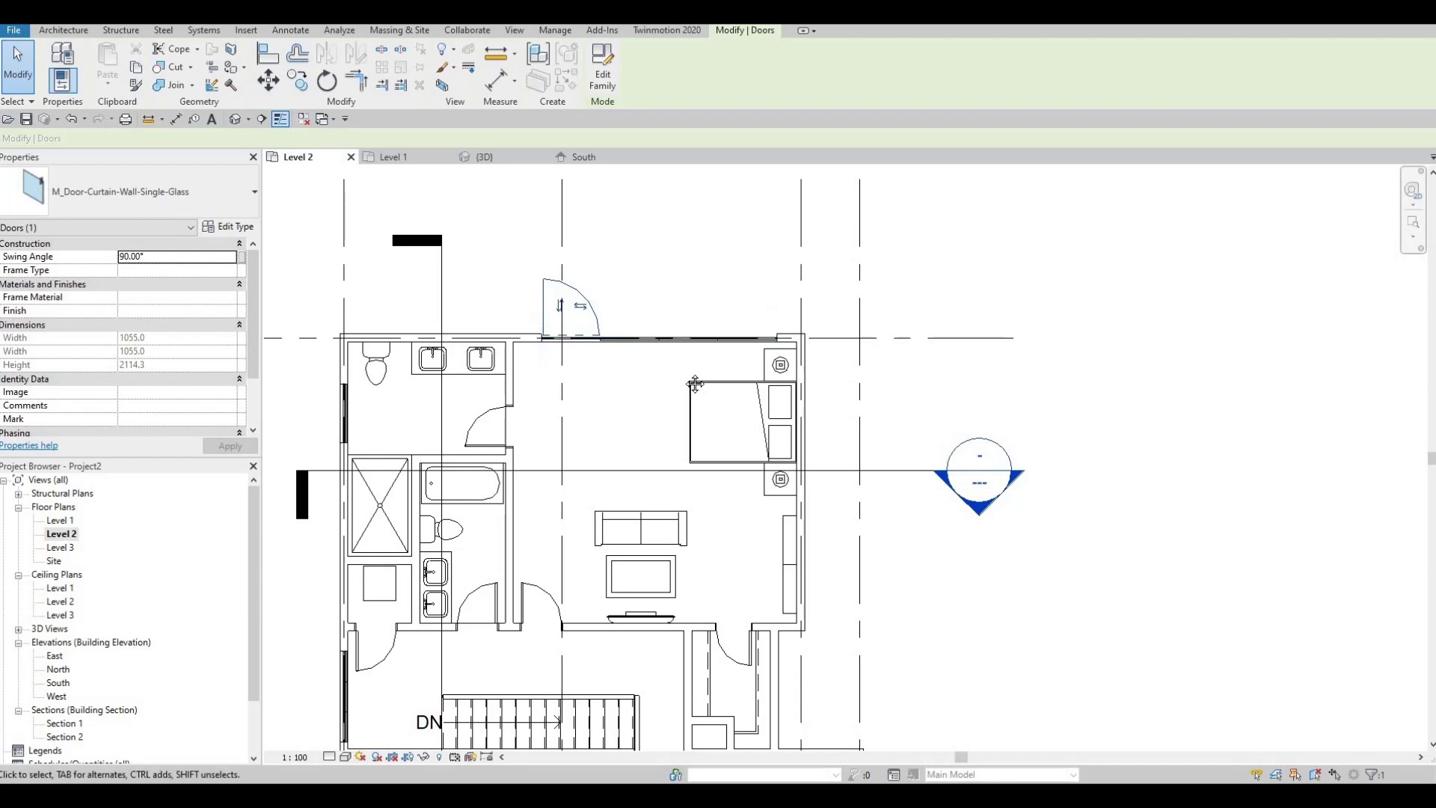
middle_drag(615, 385, 545, 389)
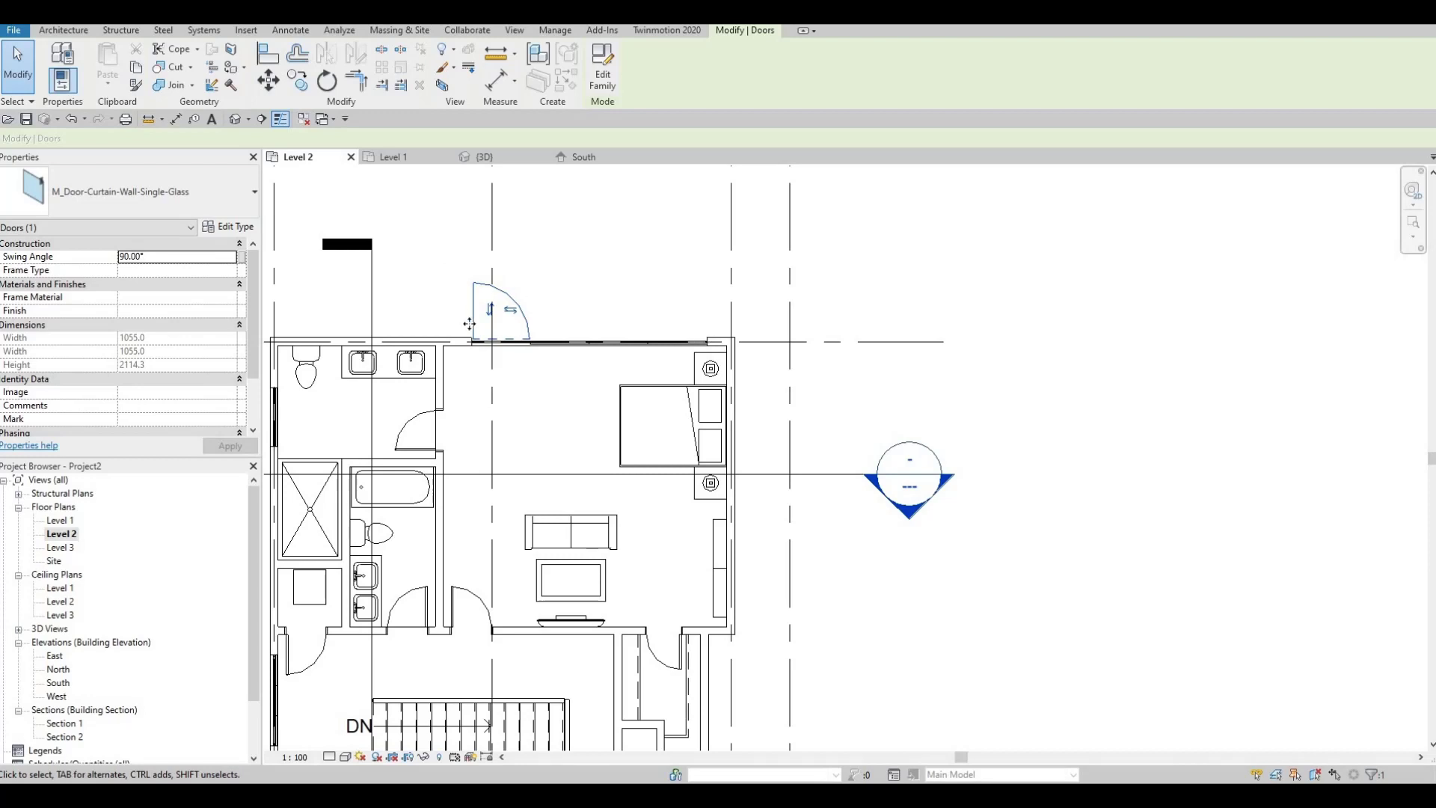
scroll(540, 340, down, 4)
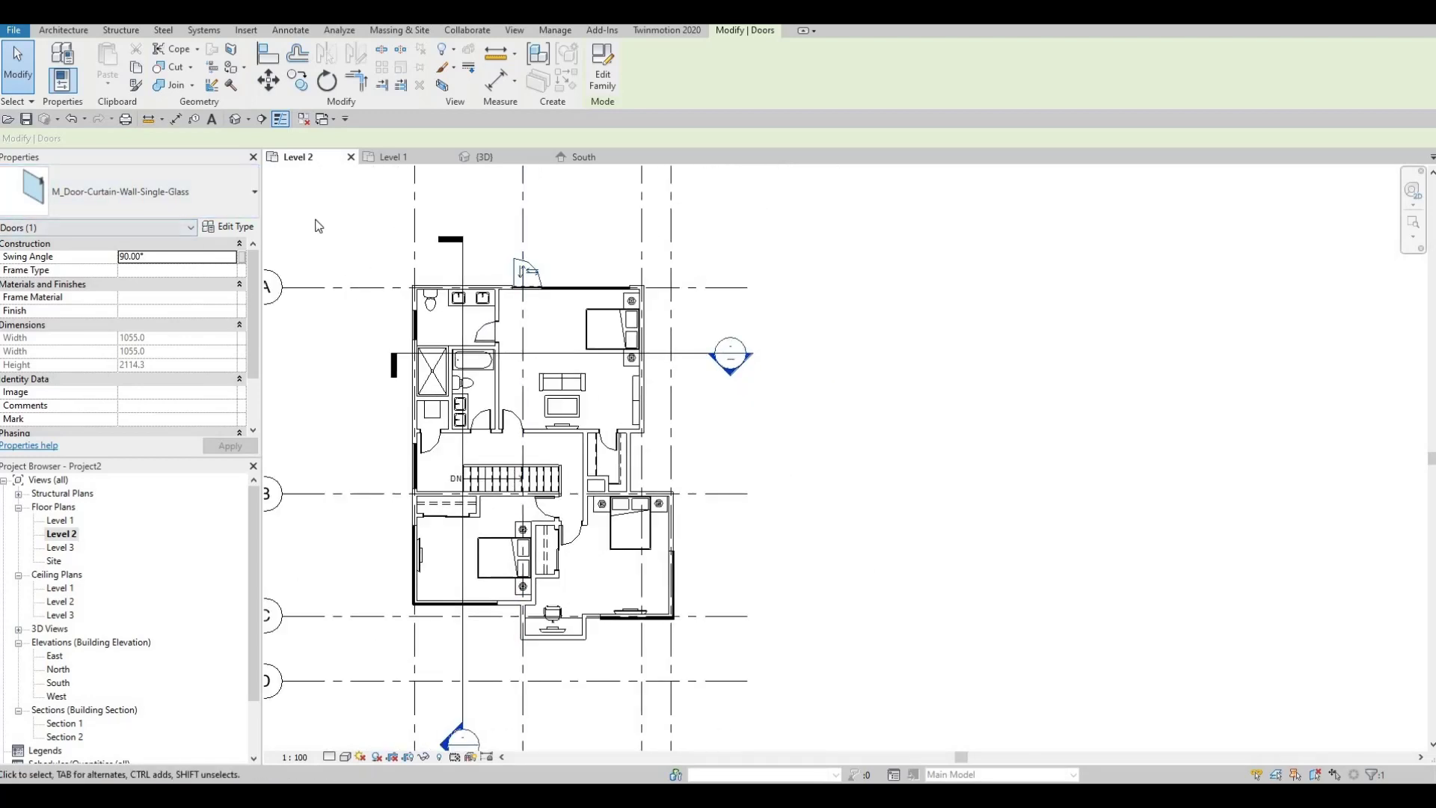
- Examine the house's exterior on all sides in 3D, checking the curtain walls, windows and entry doors
click(234, 119)
shift+middle_drag(733, 419, 617, 479)
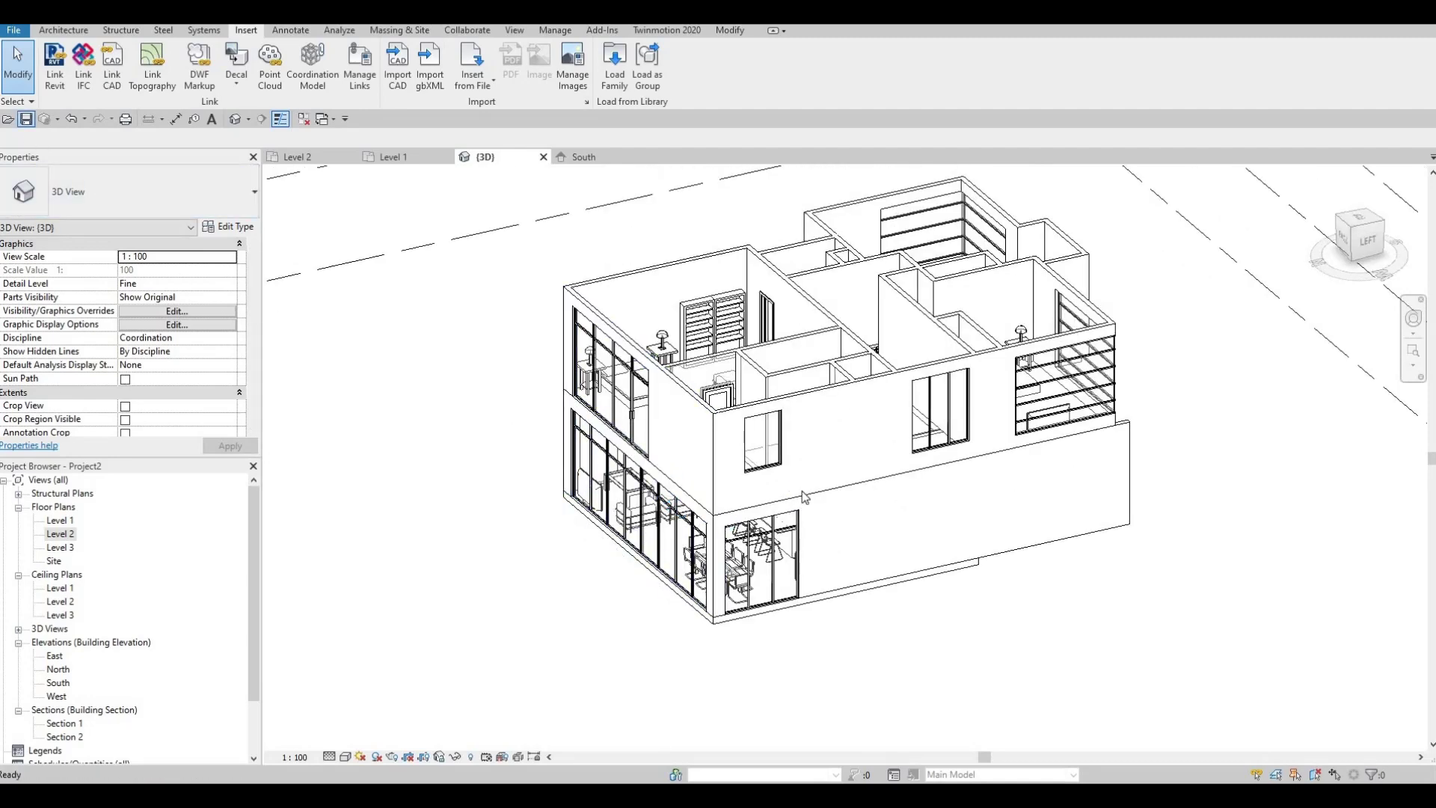
scroll(801, 499, up, 3)
shift+middle_drag(776, 590, 520, 576)
scroll(516, 576, up, 2)
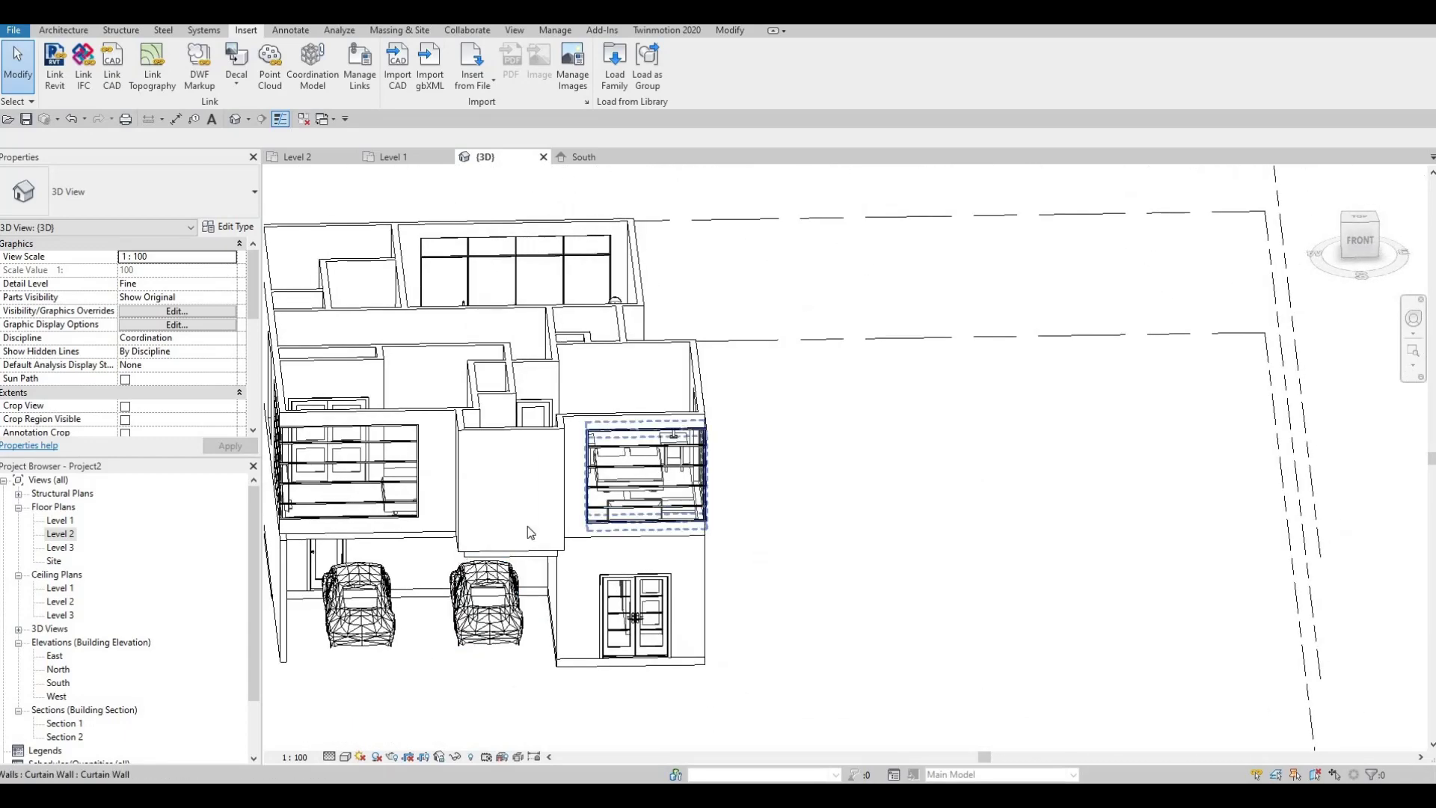
shift+middle_drag(968, 546, 842, 551)
middle_drag(516, 463, 904, 478)
shift+middle_drag(718, 482, 628, 484)
scroll(630, 487, up, 5)
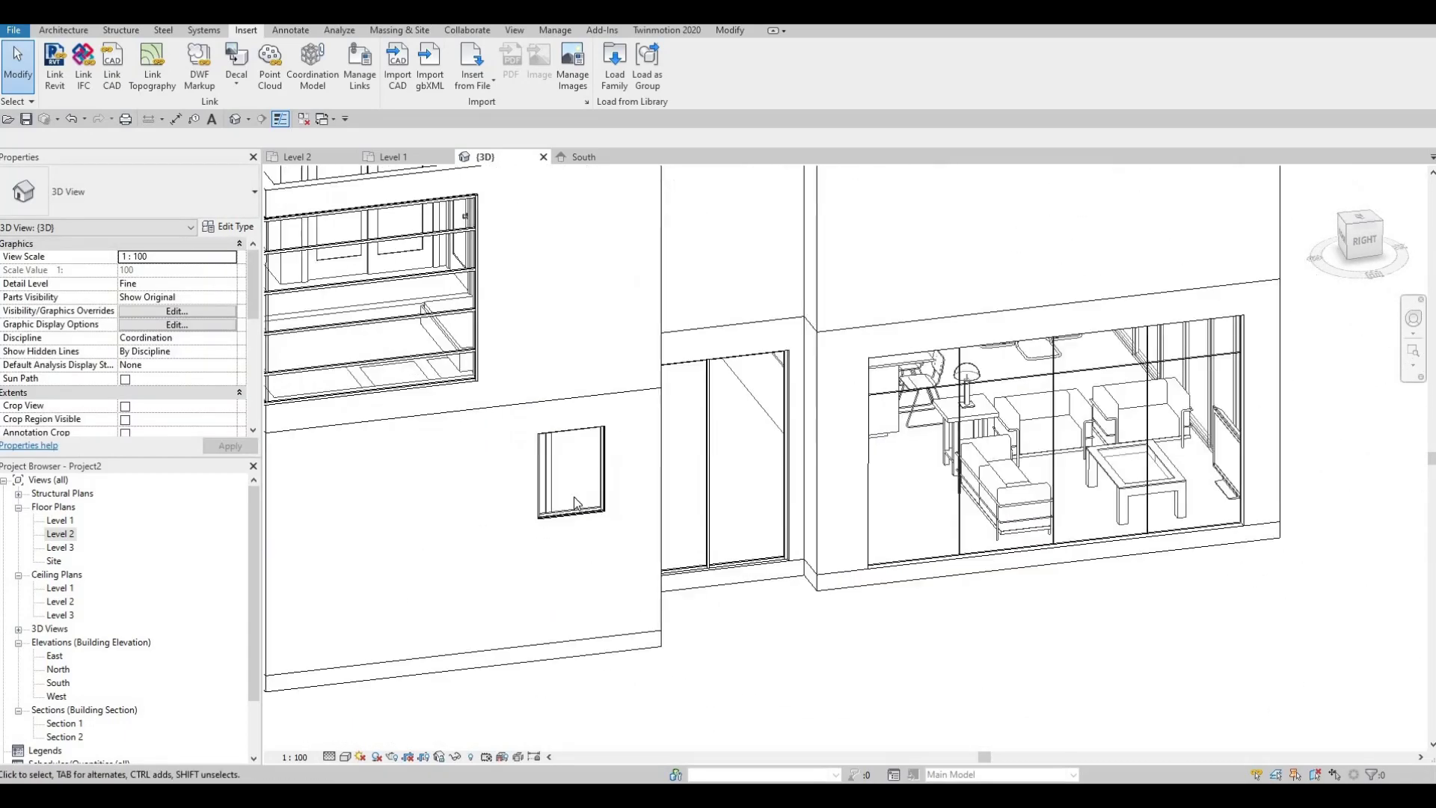
shift+middle_drag(770, 545, 533, 510)
middle_drag(832, 547, 542, 532)
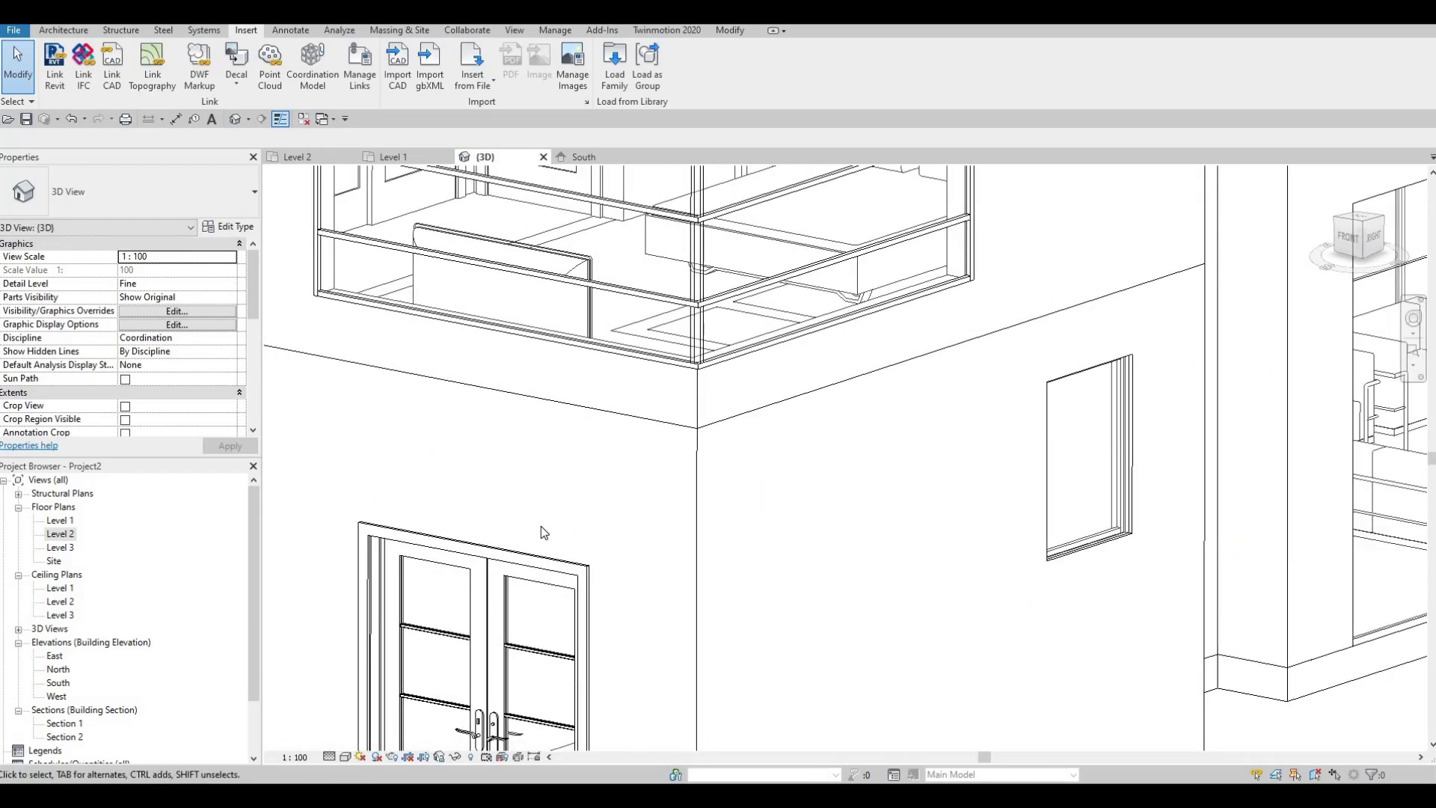
scroll(541, 532, down, 3)
shift+middle_drag(509, 591, 673, 584)
middle_drag(999, 617, 786, 548)
scroll(817, 577, down, 2)
mouse_move(919, 562)
shift+middle_down()
mouse_move(792, 575)
mouse_move(897, 568)
shift+middle_up()
scroll(808, 557, down, 2)
scroll(807, 555, up, 1)
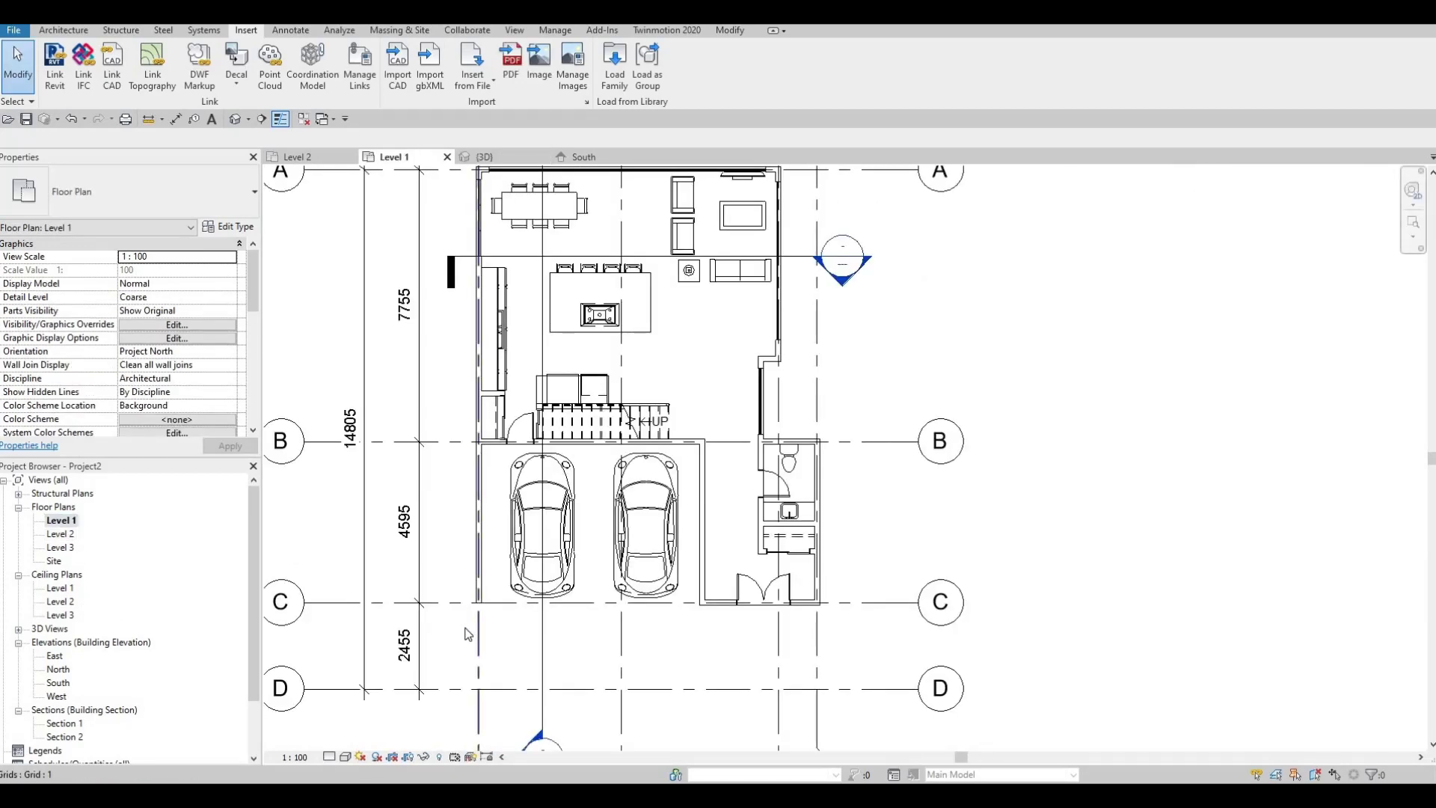
- Bring up the Level 1 floor plan with its grids and dimensions in view
middle_drag(512, 710, 545, 782)
scroll(547, 702, down, 1)
middle_drag(547, 692, 574, 671)
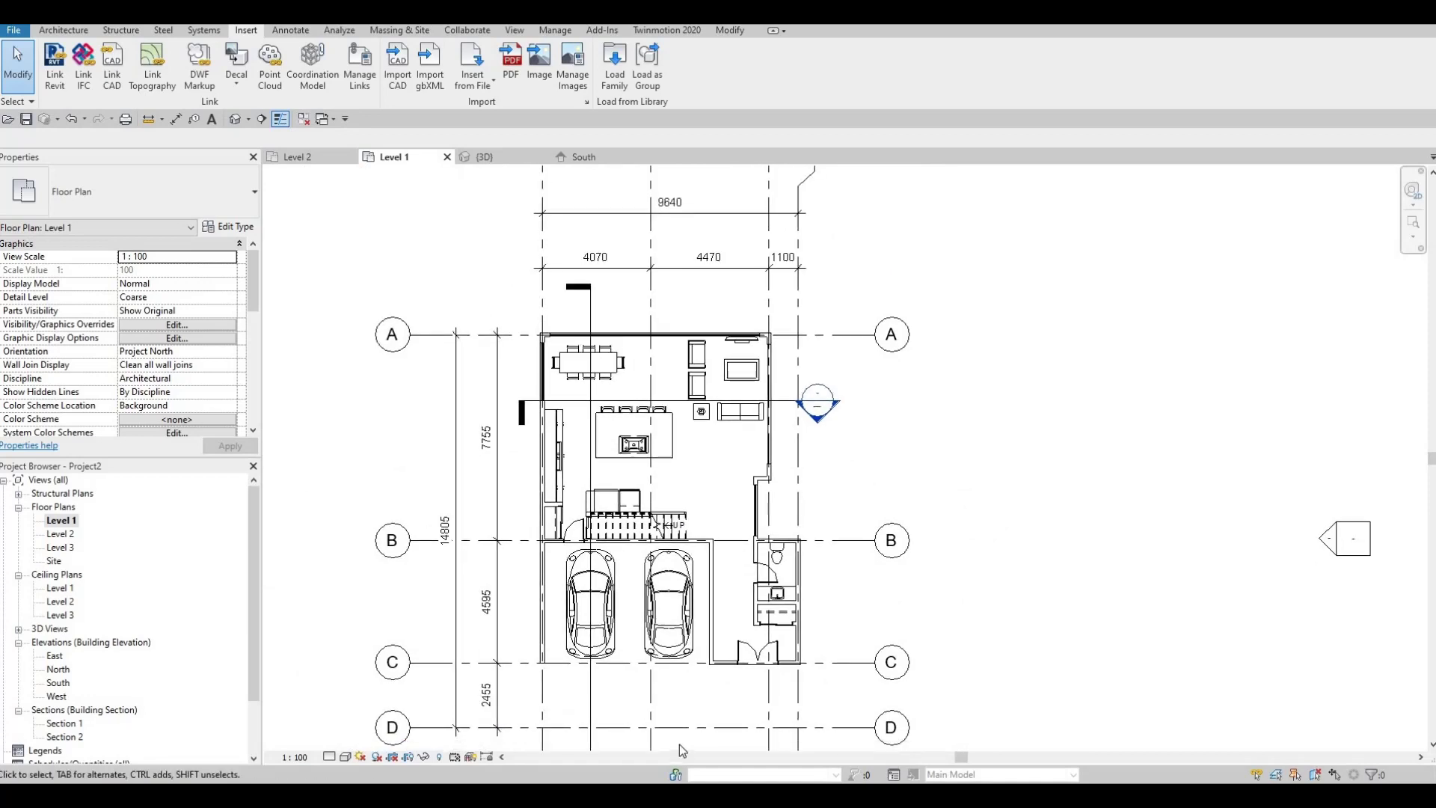
scroll(681, 747, down, 1)
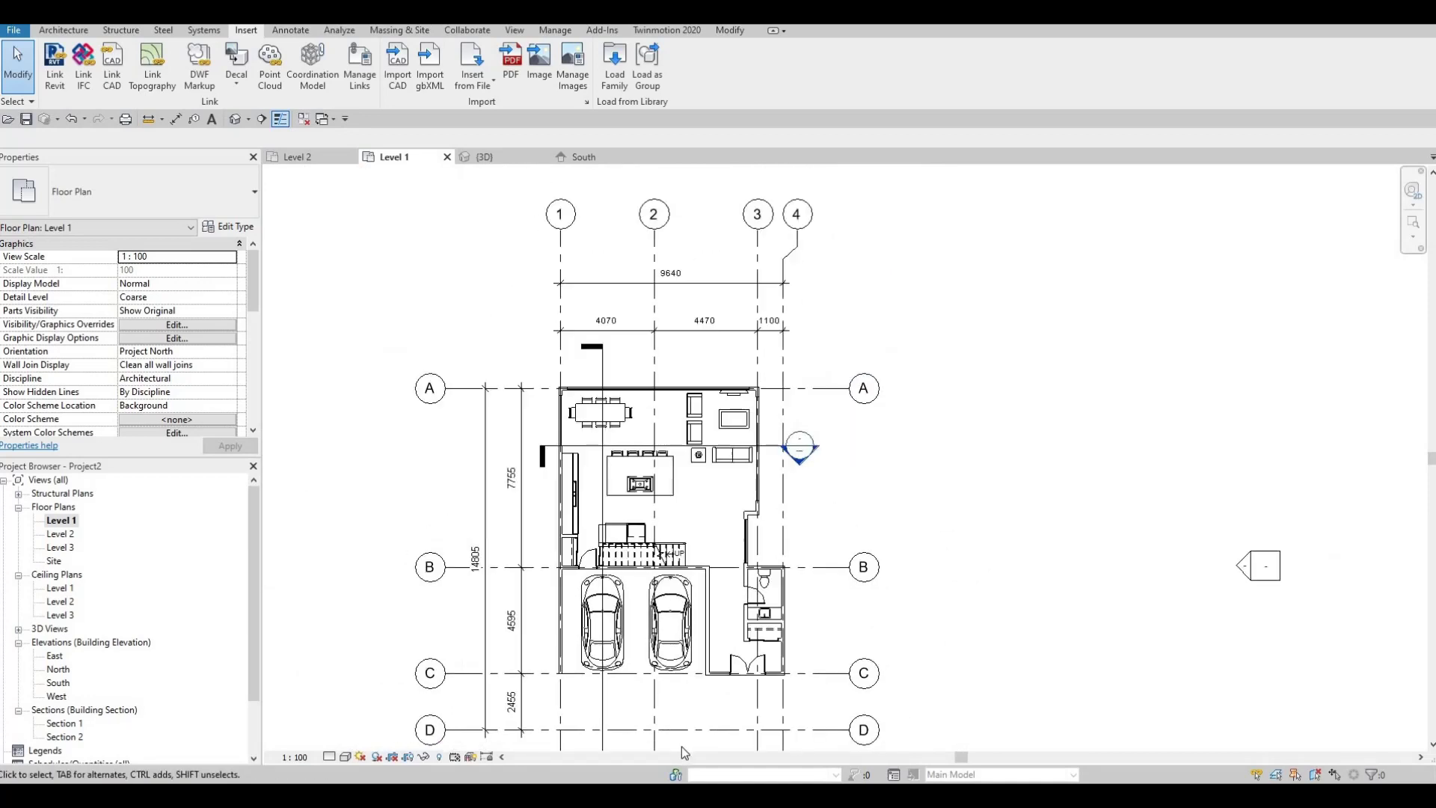